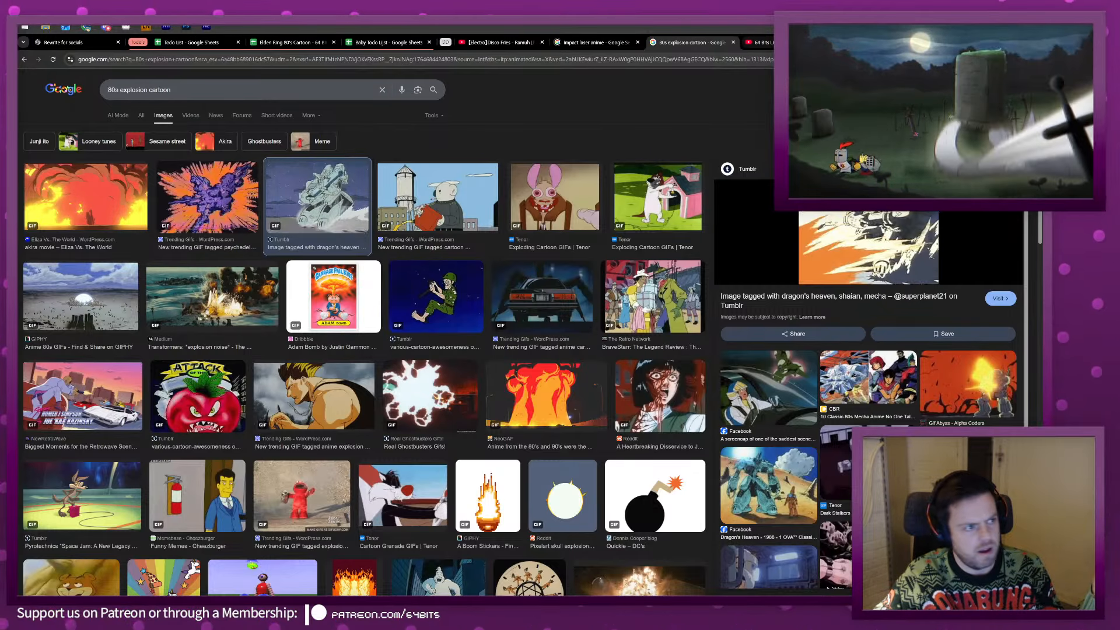
Pause the live stream's playback on its YouTube page and start the "Relaxing Video Game Music in a Cozy Room Nintendo 64" video.
click(771, 43)
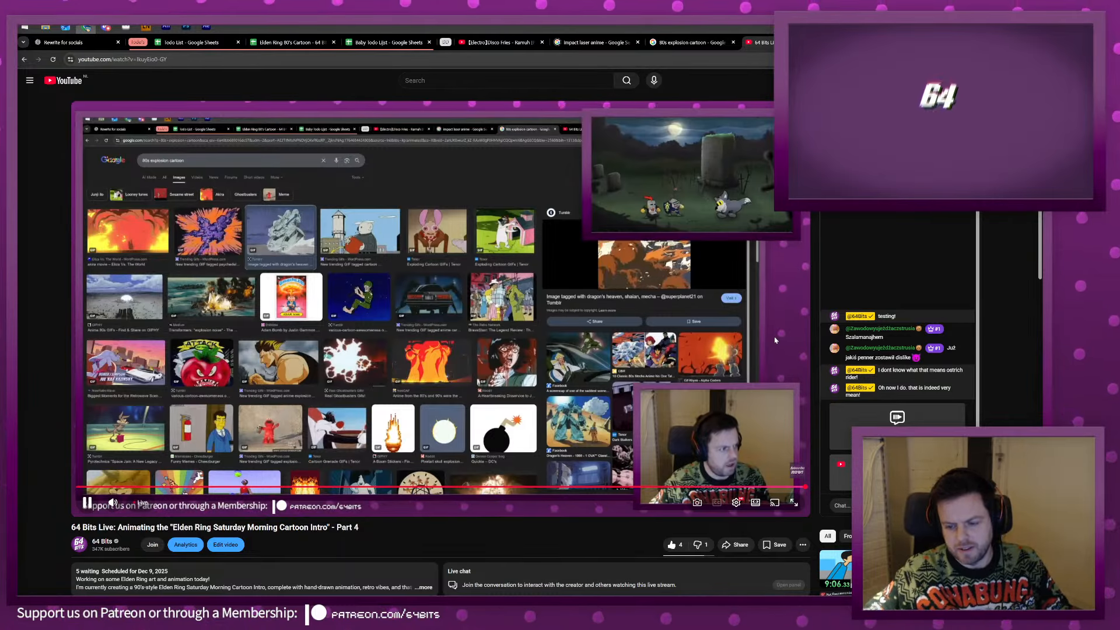
click(771, 301)
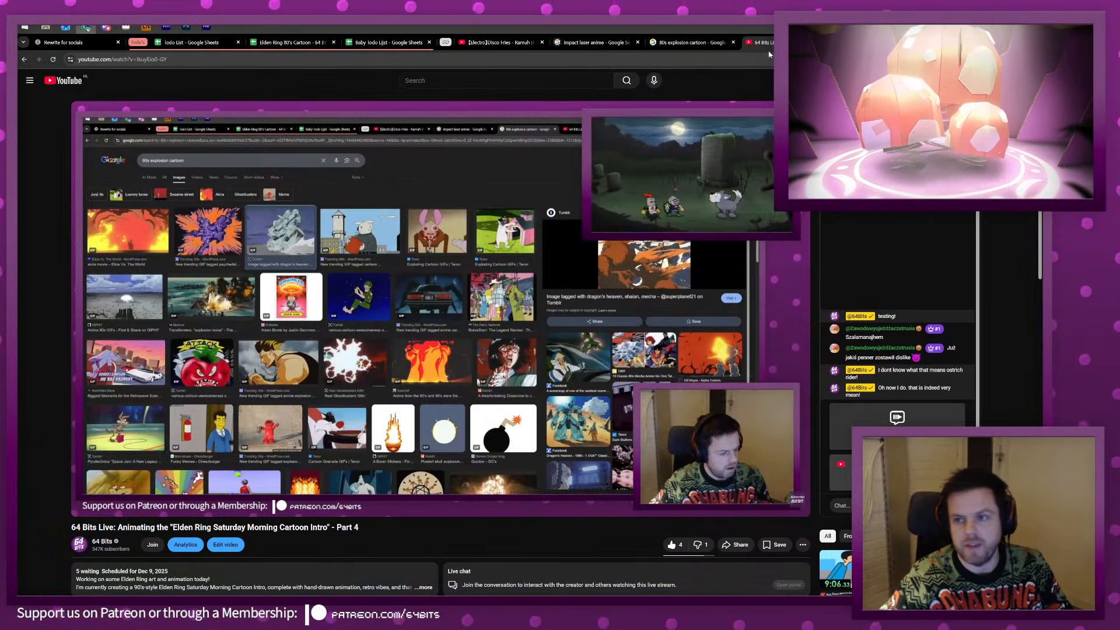
click(863, 42)
click(605, 255)
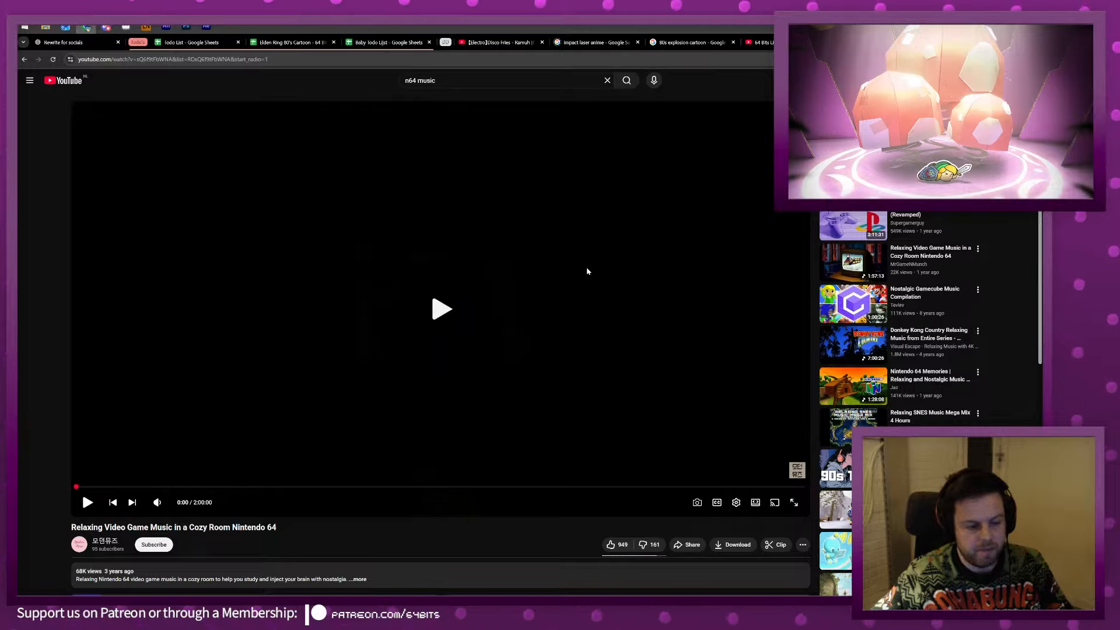
click(784, 42)
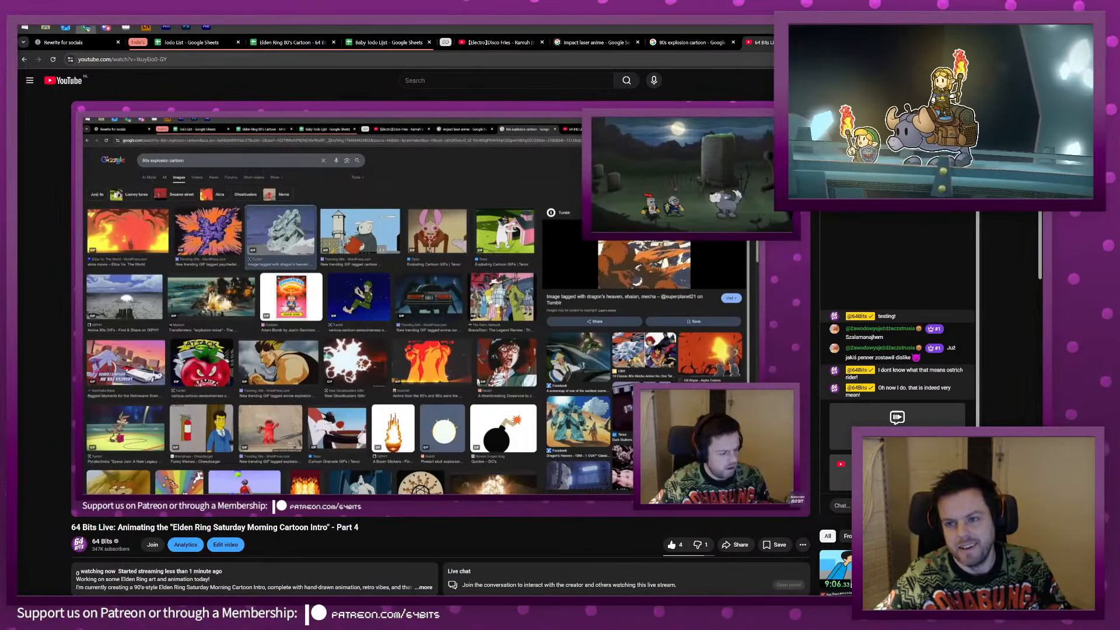
click(829, 43)
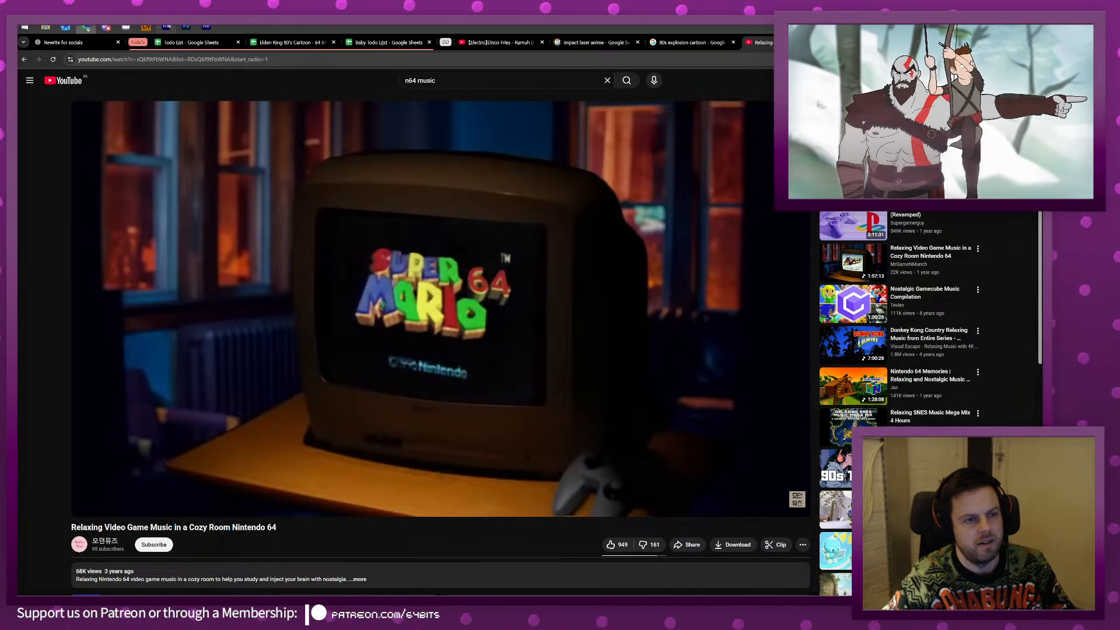
Switch to Animate, zoom in on the dragon and review the Shot27-Bayle animation, including the Wings layer's contents.
click(166, 27)
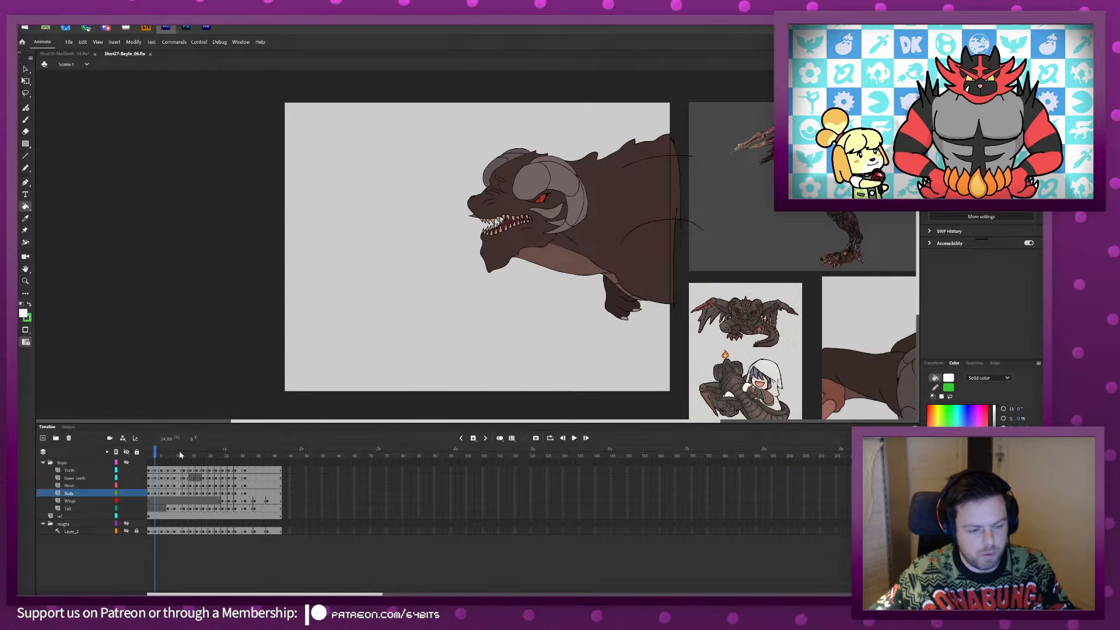
key(z)
click(550, 199)
key(ctrl+2)
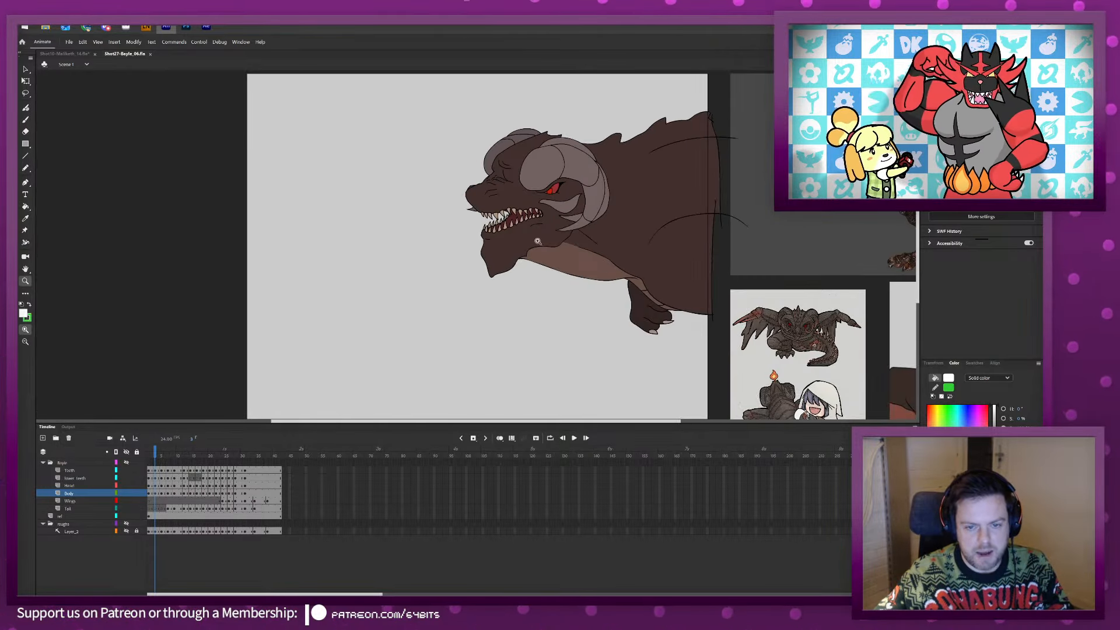
key(Return)
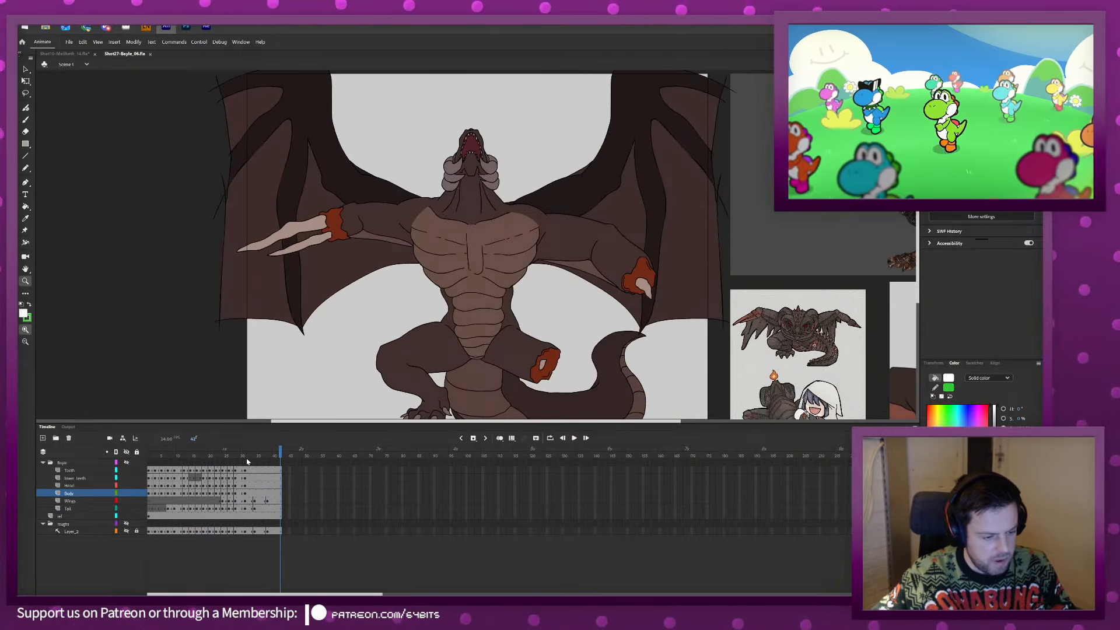
click(127, 500)
click(126, 501)
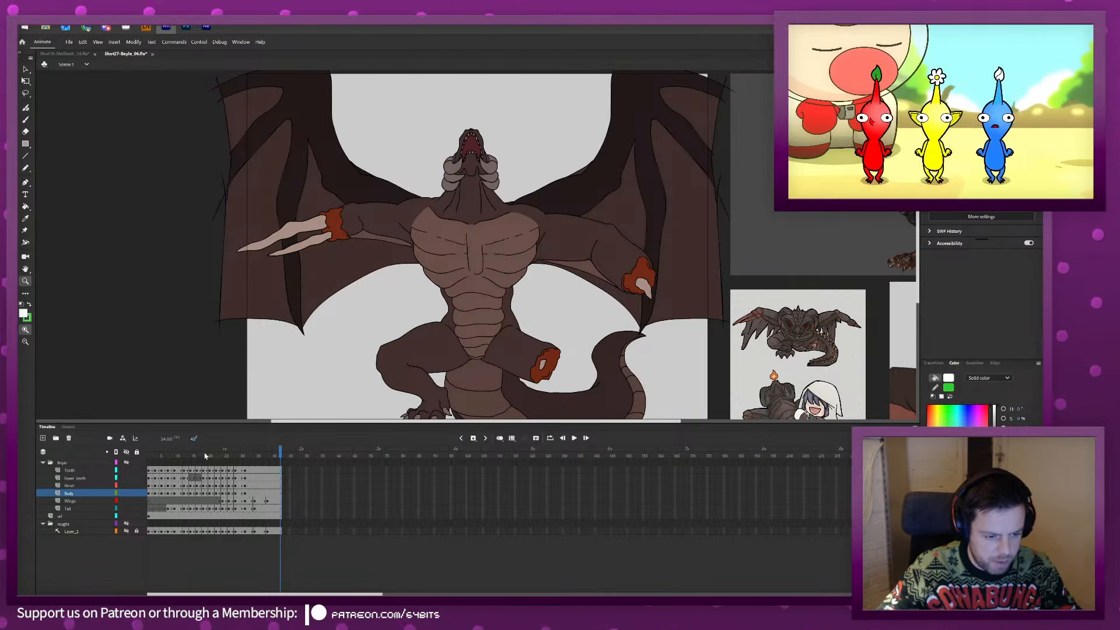
mouse_move(204, 457)
mouse_down()
mouse_move(148, 456)
mouse_move(203, 456)
mouse_up()
Switch to Discord and post the prepared "Live right now!" Elden Ring cartoon intro message with the stream link in the announcements channel.
click(106, 28)
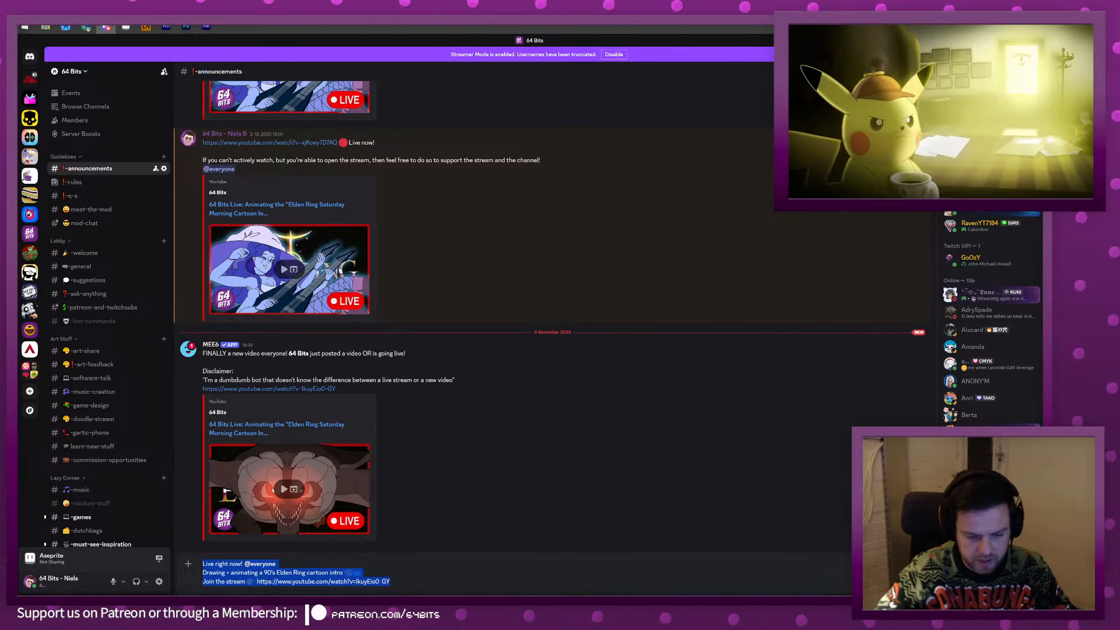
key(Return)
key(Return)
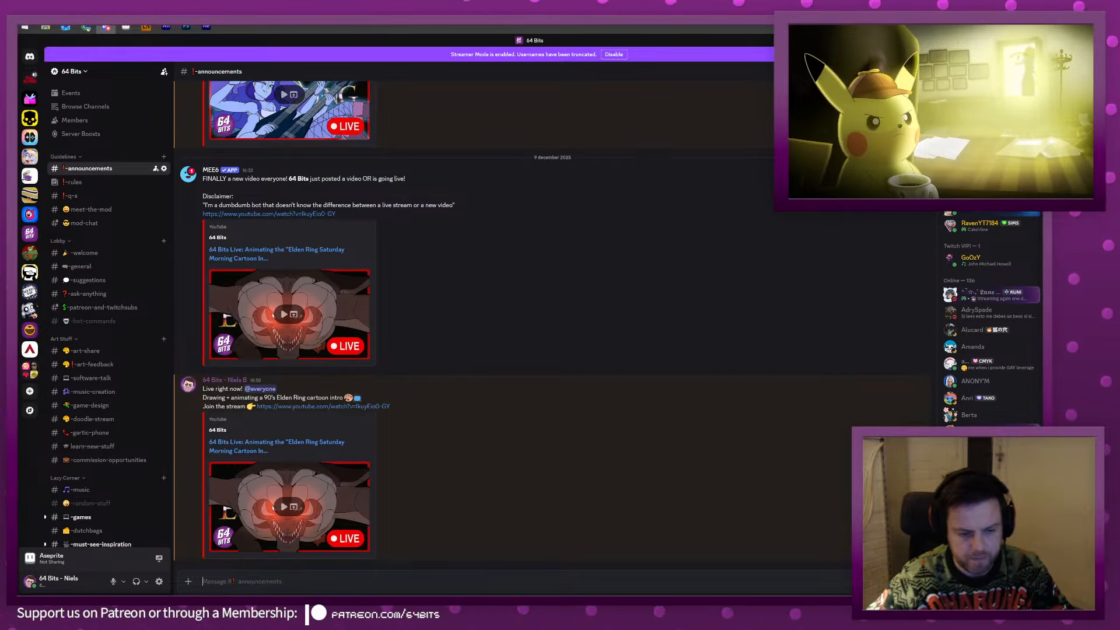
Return to Animate and play back the Shot10-Maliketh animation with onion skinning off, as well as the Shot27-Bayle animation.
key(alt+Tab)
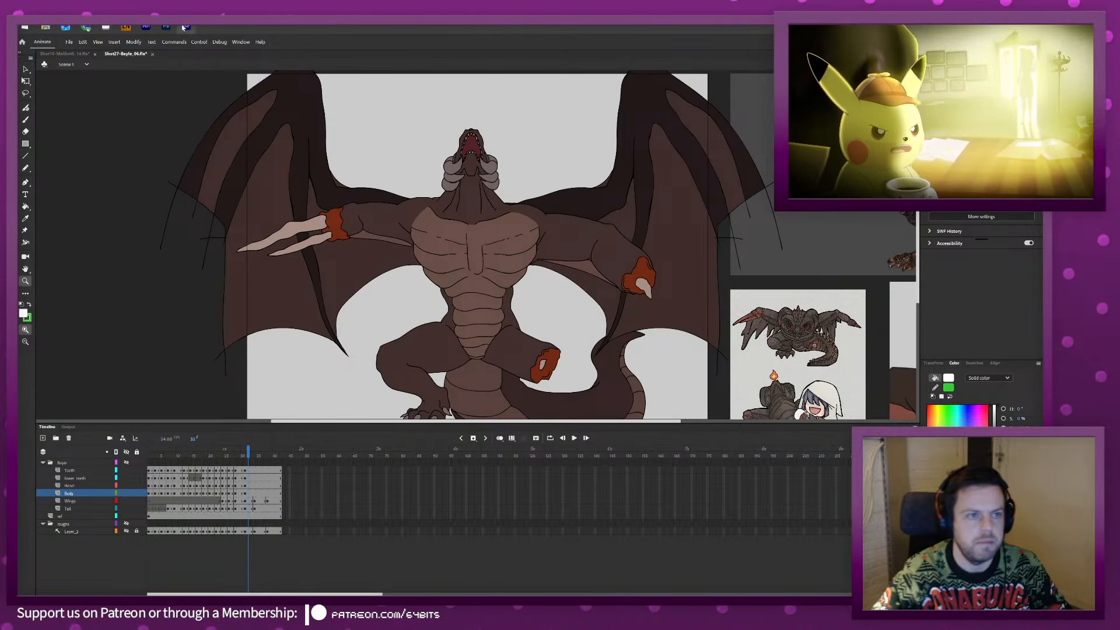
drag(229, 455, 280, 459)
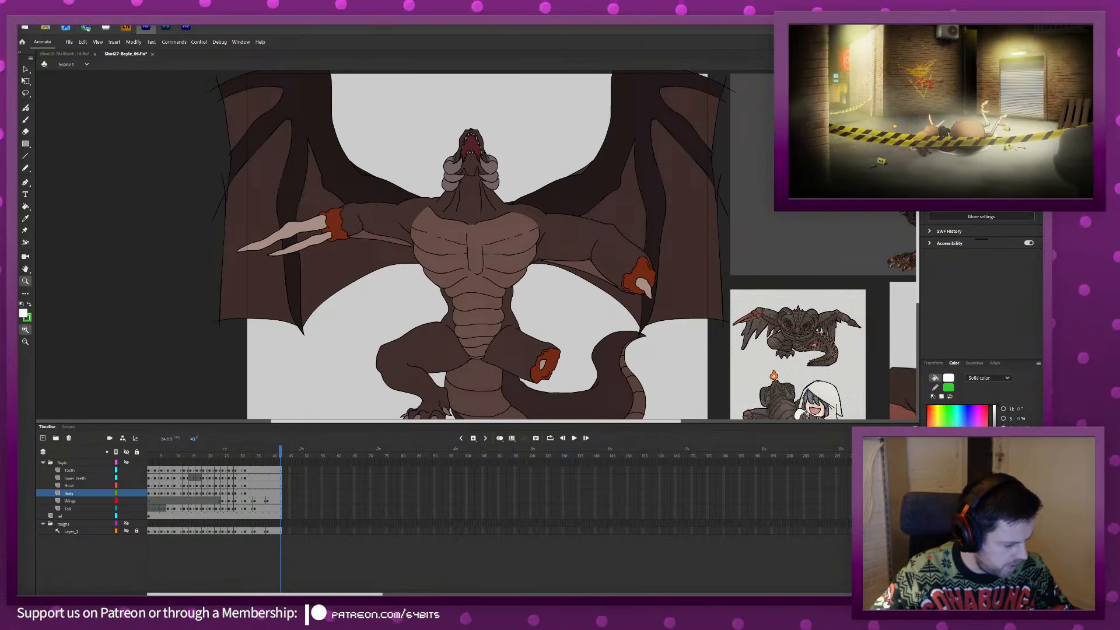
click(65, 54)
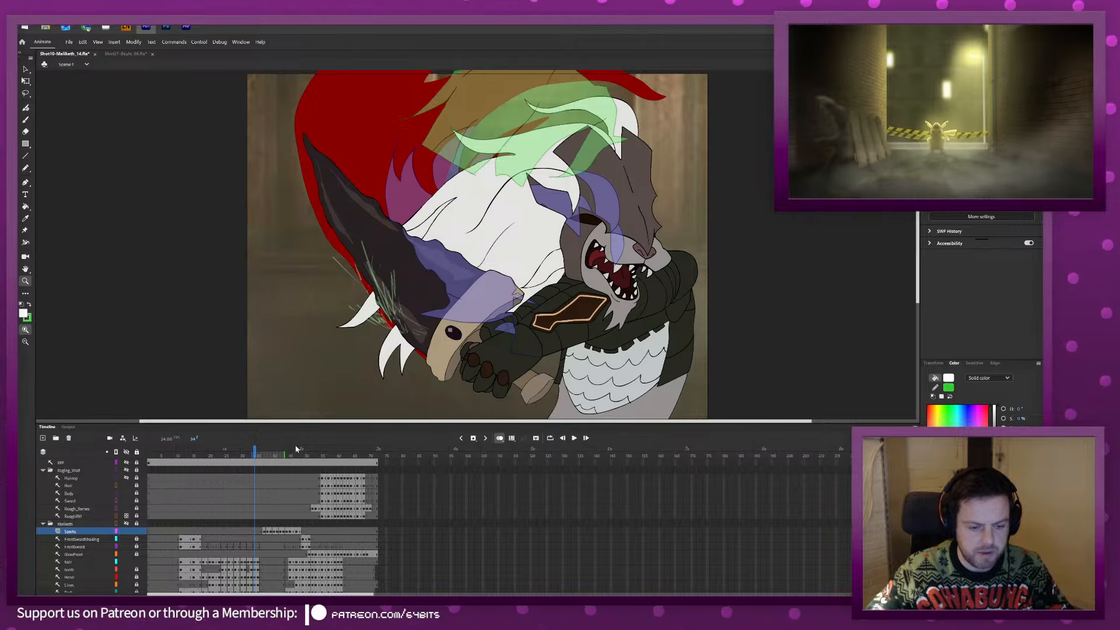
click(499, 438)
mouse_move(236, 455)
mouse_down()
mouse_move(187, 455)
mouse_move(238, 455)
mouse_up()
key(Return)
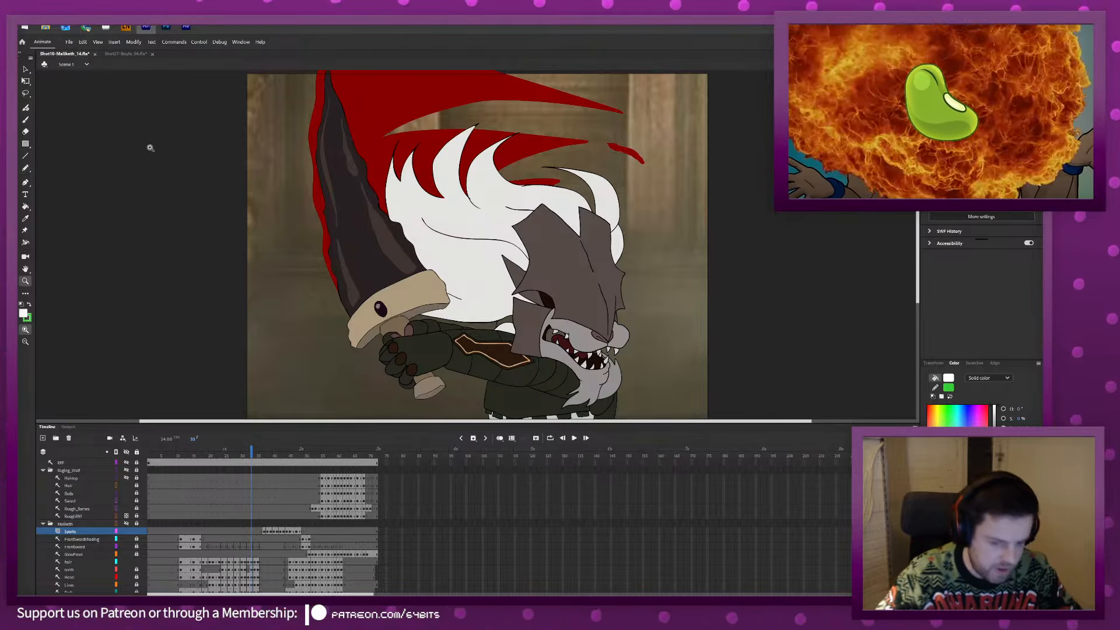
click(125, 53)
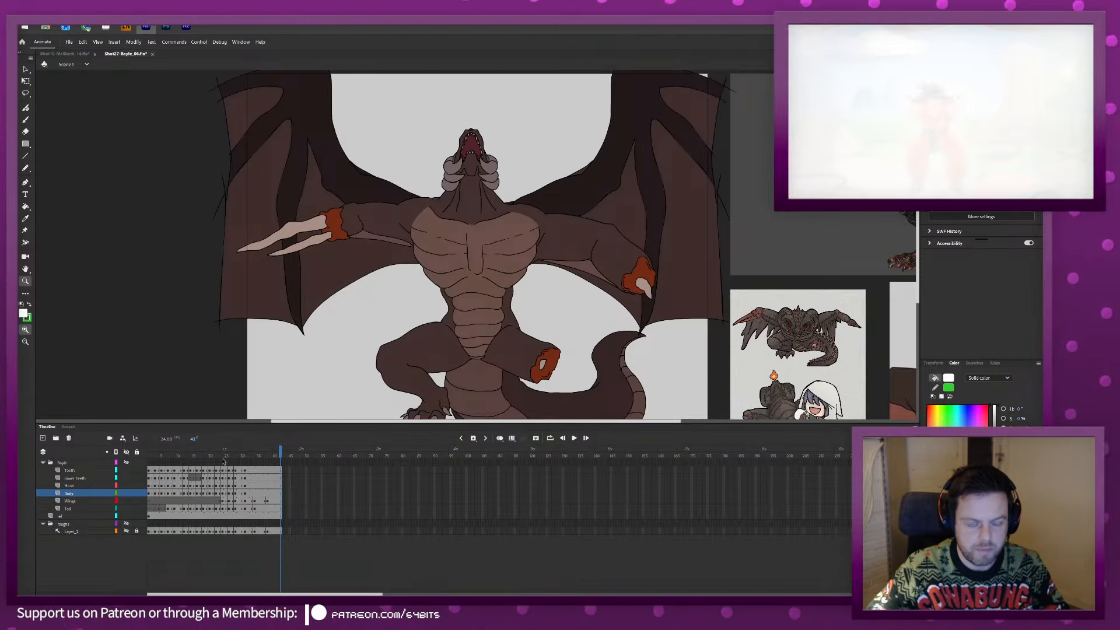
key(Return)
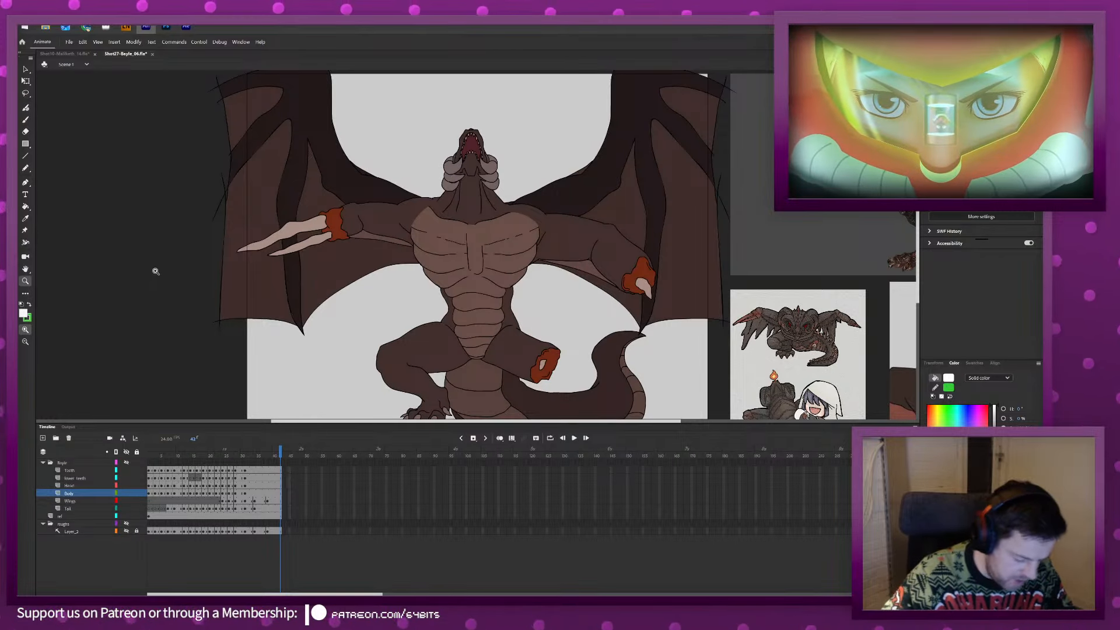
Switch to Chrome, search Google Images for "bayle igon" in a new tab and preview two artworks featuring Igon.
key(alt+Tab)
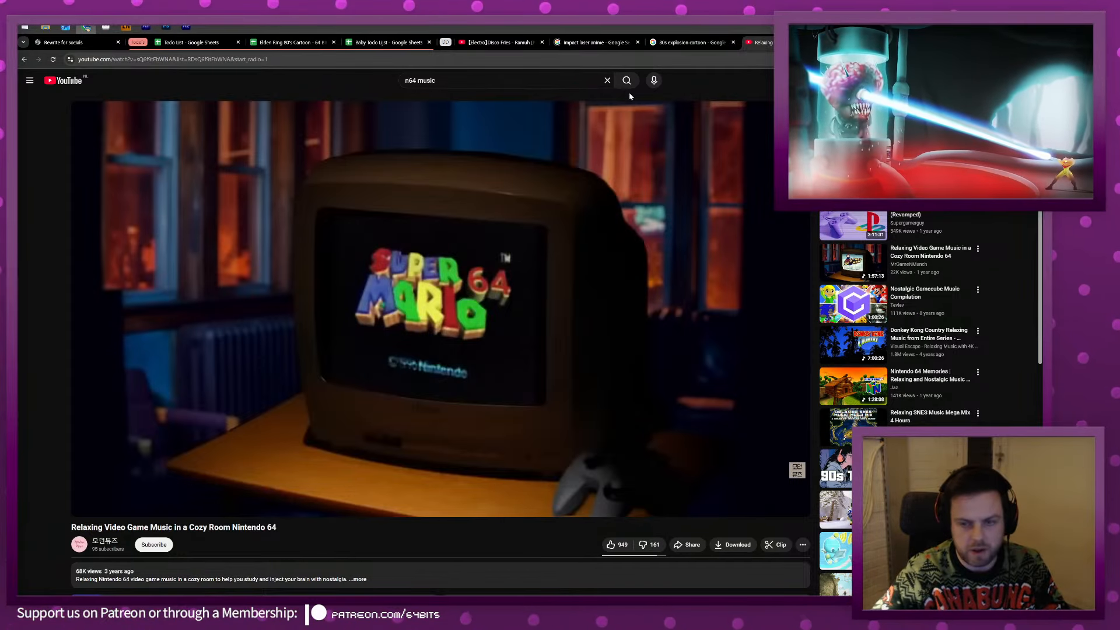
key(ctrl+t)
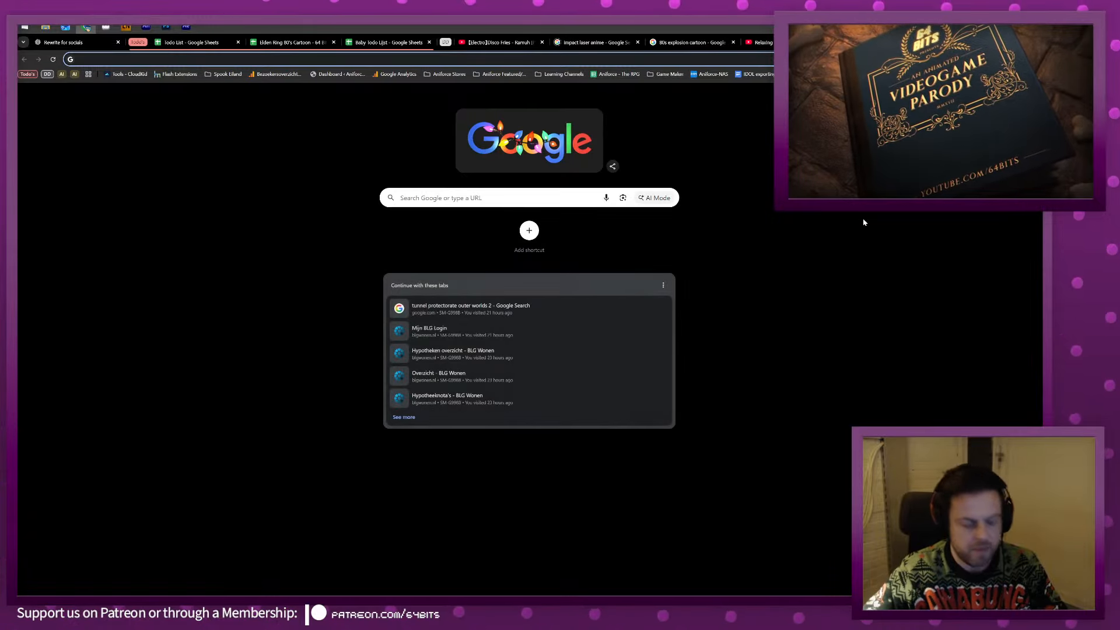
text(bayle)
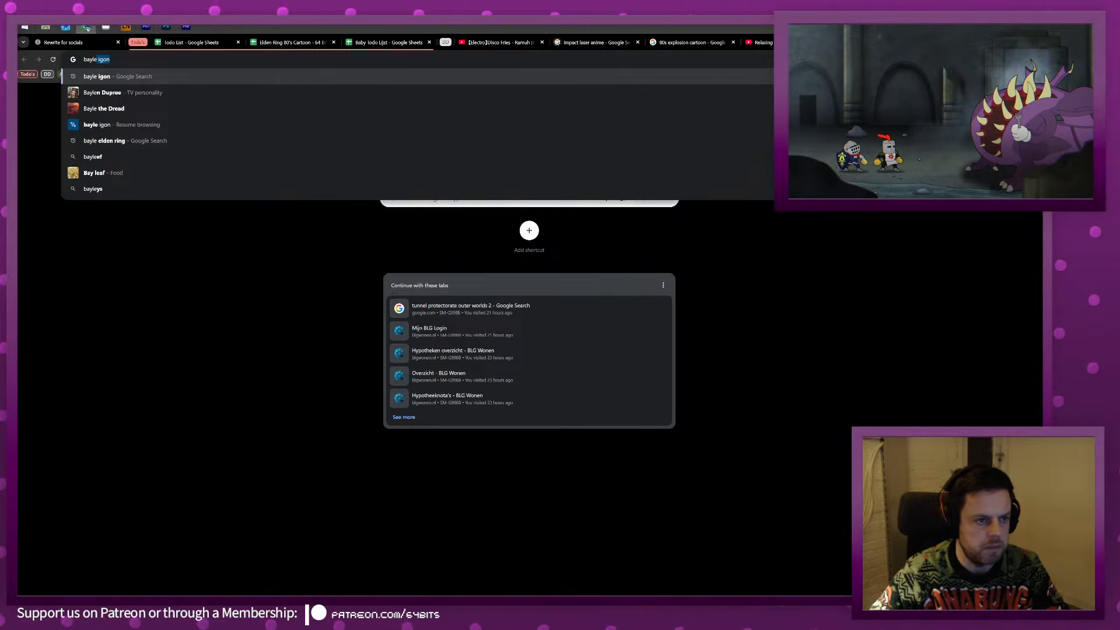
key(Return)
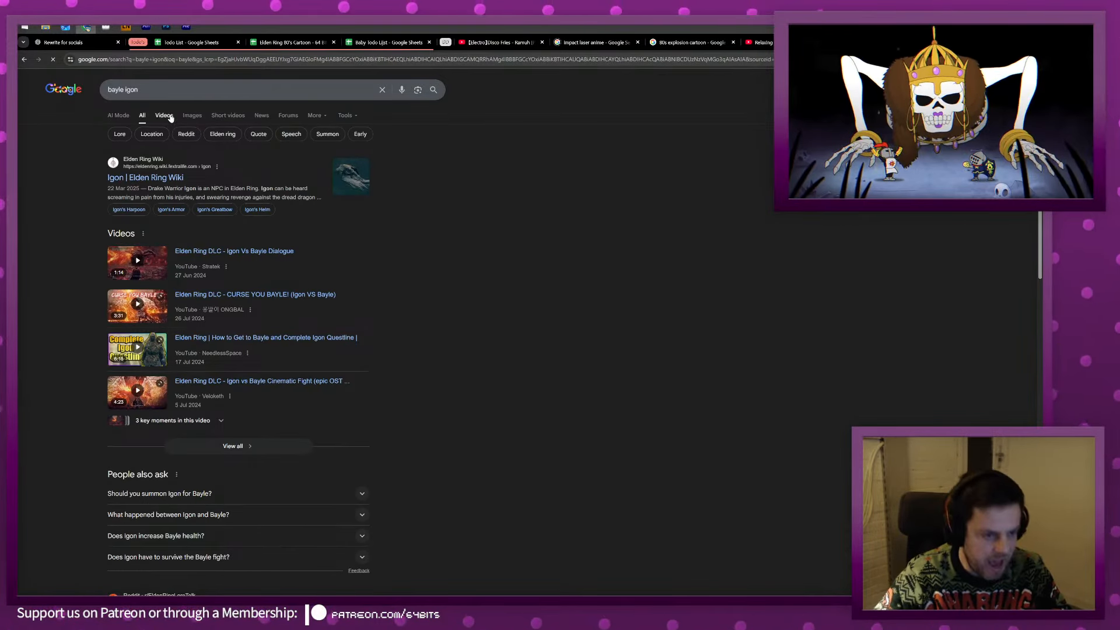
click(193, 115)
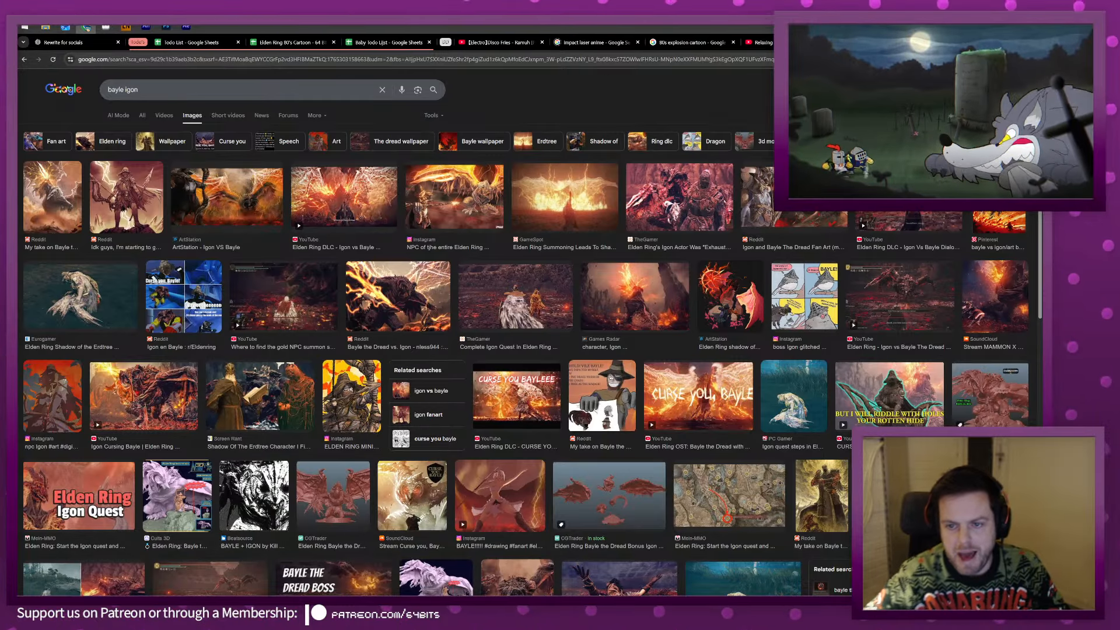
click(156, 192)
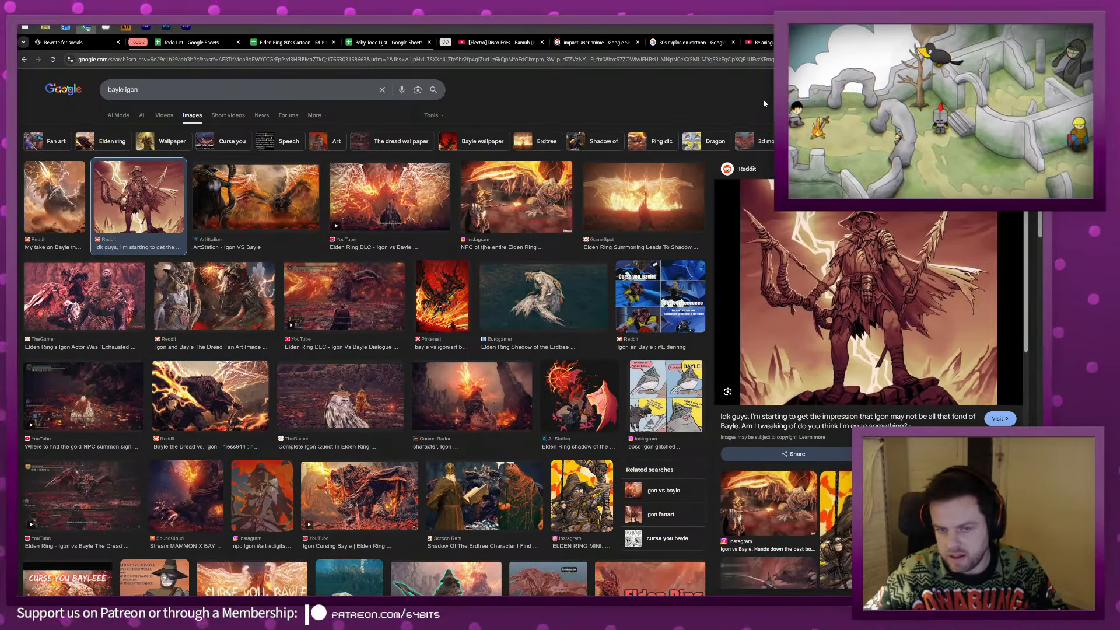
click(539, 176)
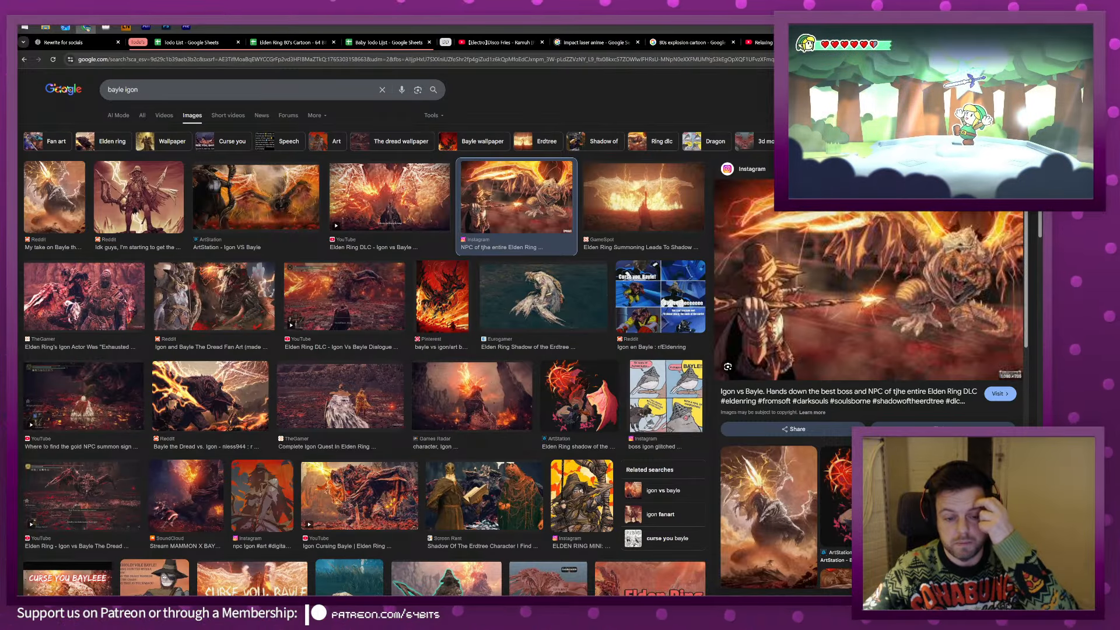
mouse_move(461, 404)
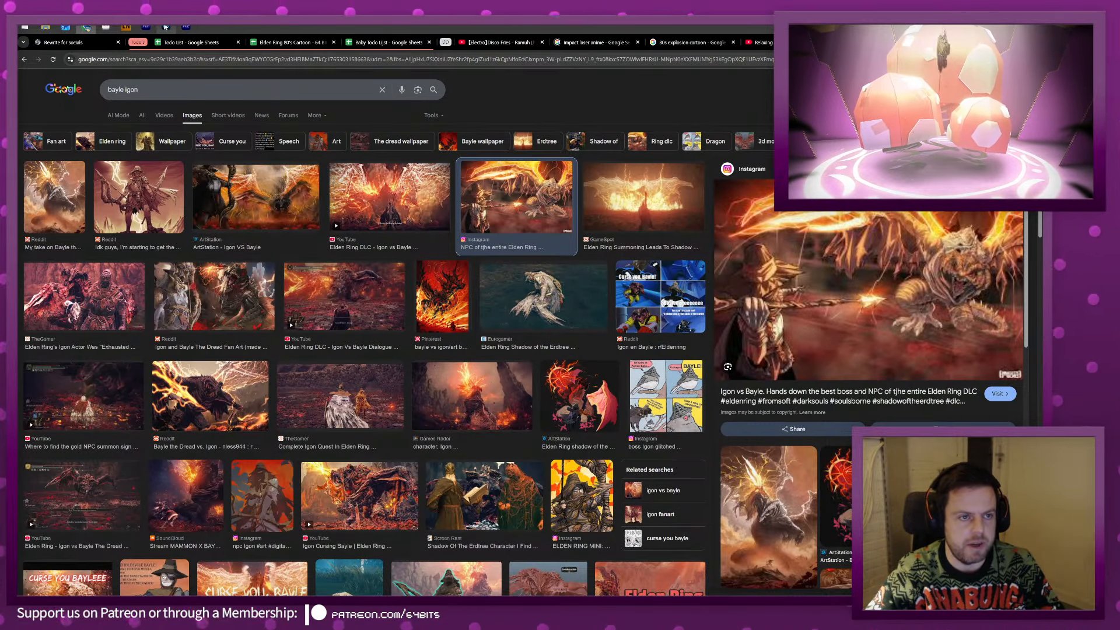
Switch back to Animate, scrub through the dragon's roar and play the Bayle shot to its last frame.
click(146, 27)
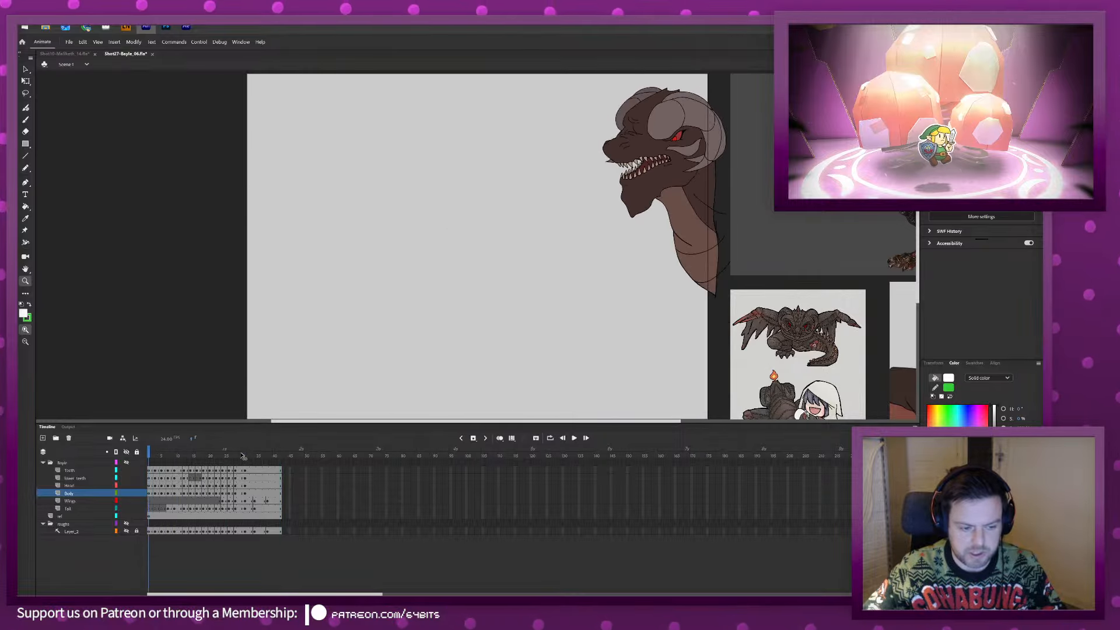
click(243, 456)
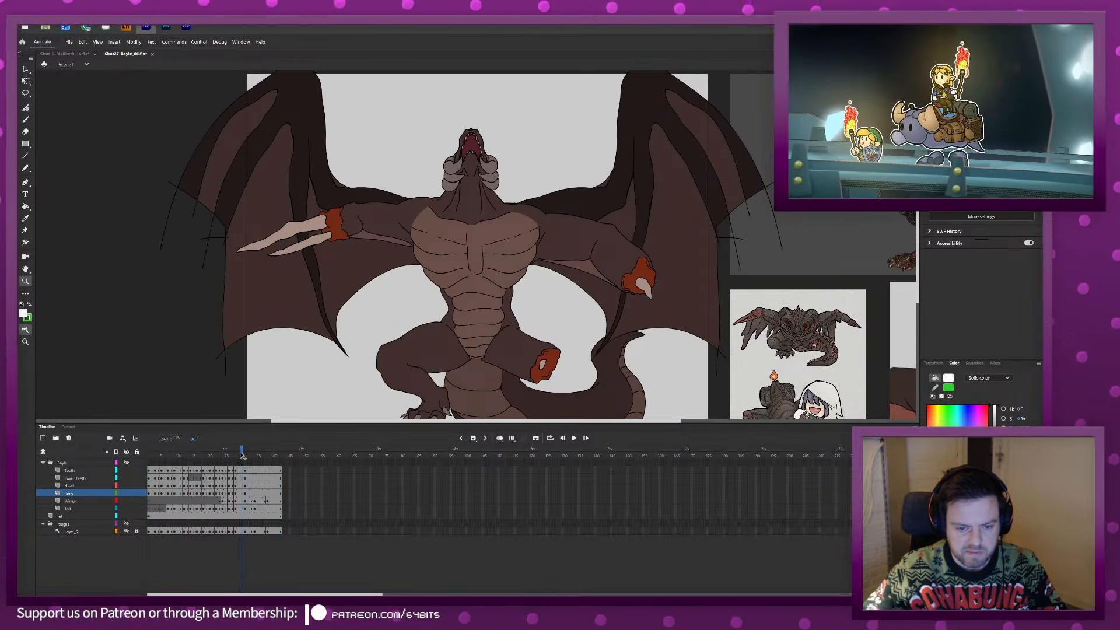
drag(243, 456, 171, 453)
key(Return)
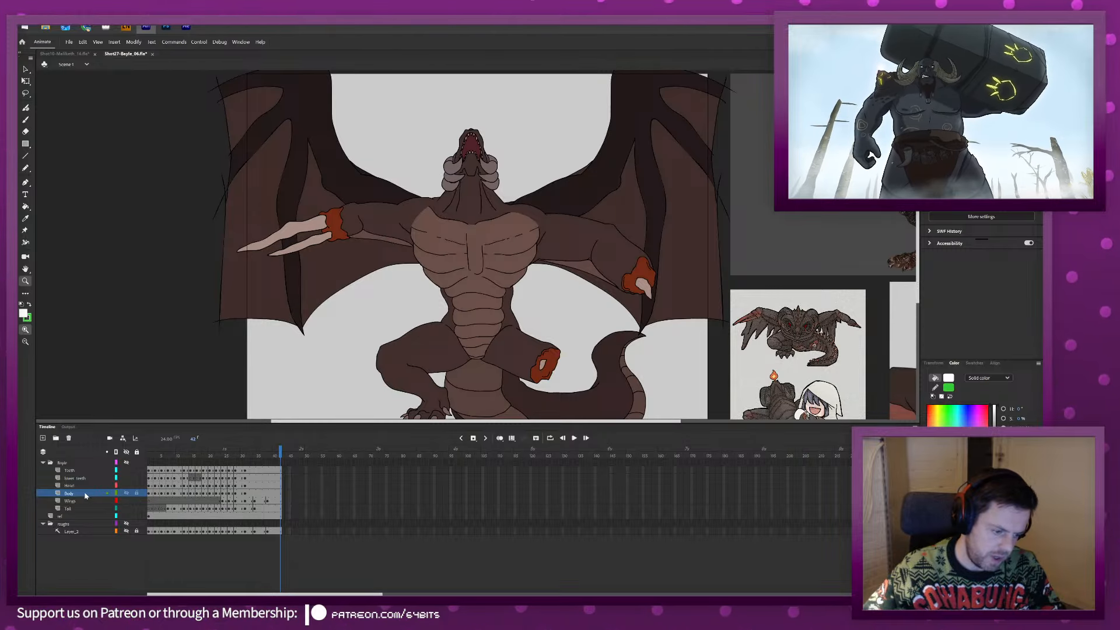
Select the Teeth through Body layers together and the Wings layer on its own to examine which dragon parts they hold.
shift+click(83, 470)
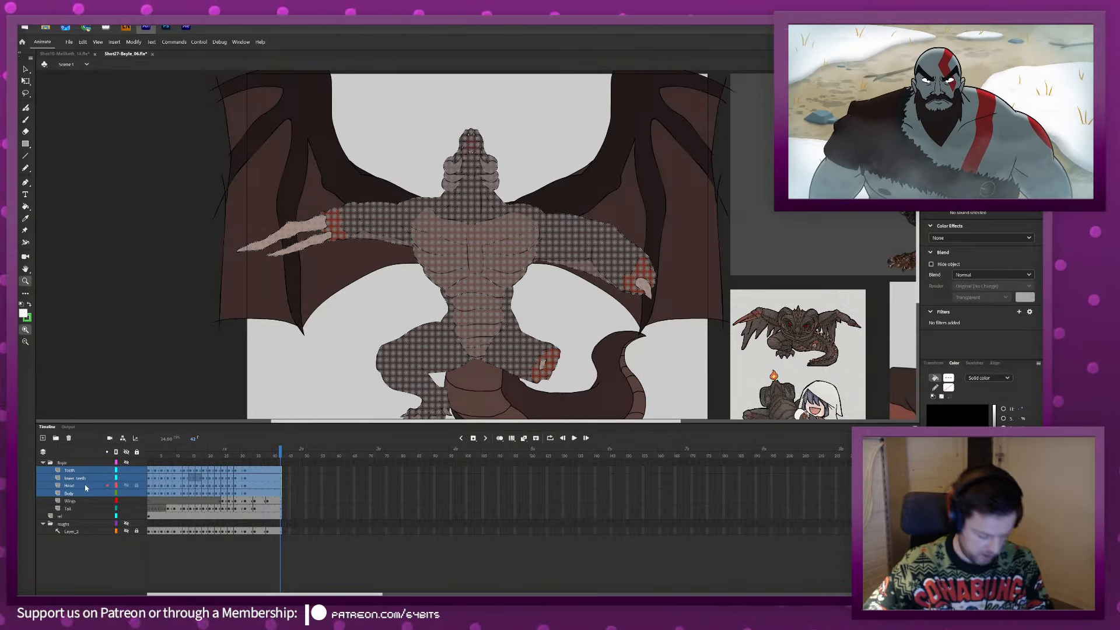
click(85, 501)
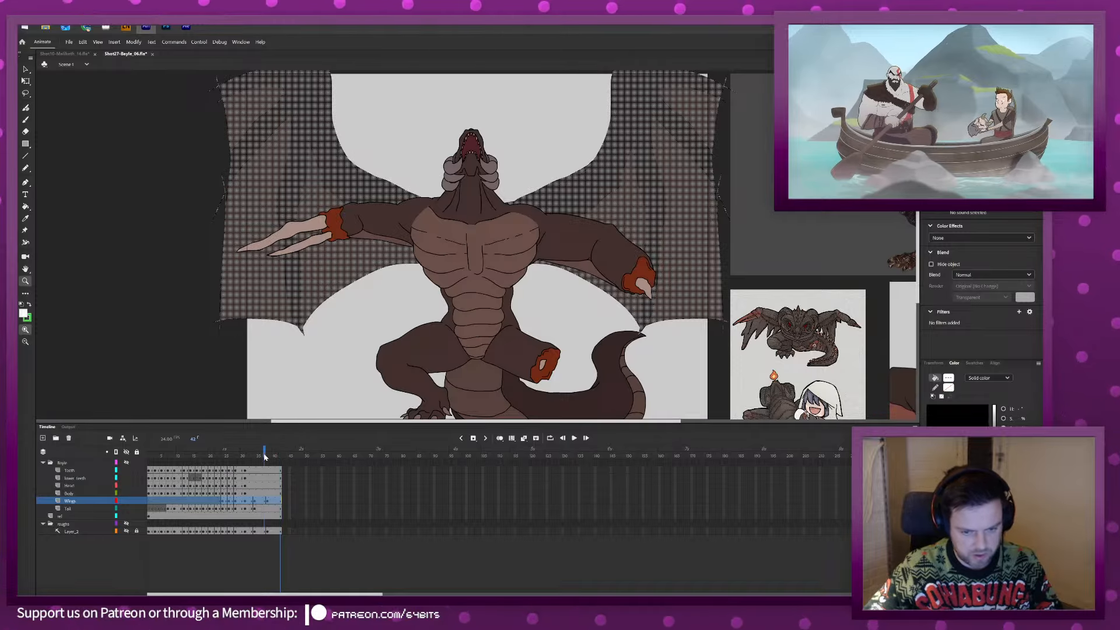
mouse_move(264, 458)
mouse_down()
mouse_move(235, 457)
mouse_move(281, 457)
mouse_up()
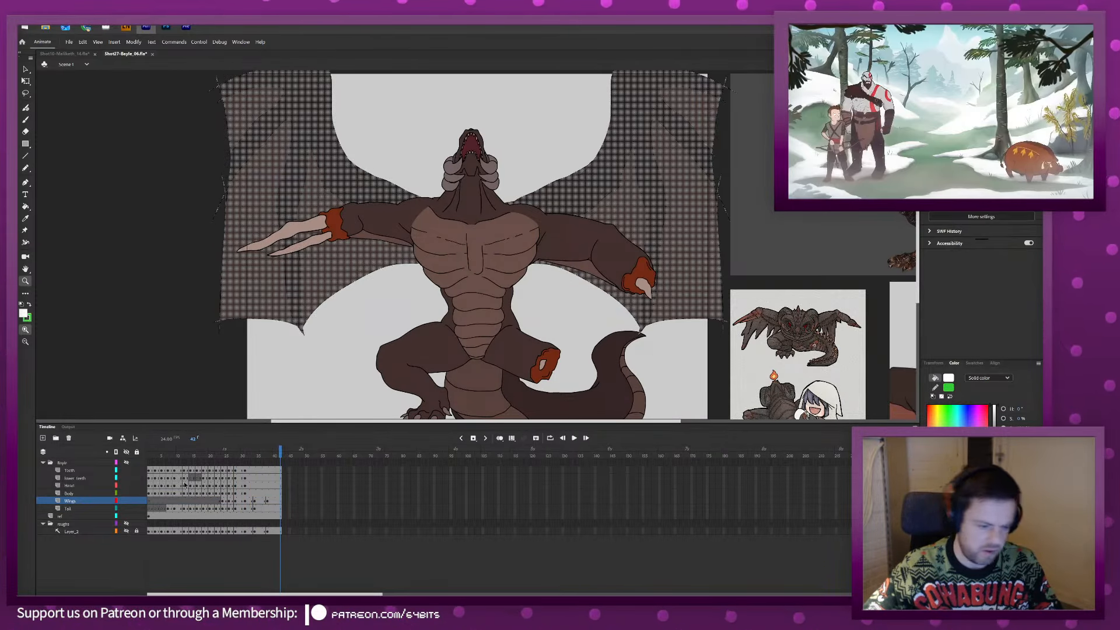
Turn the Tail and Wings layers into guides and export the remaining dragon layers as the SWF movie "Shot27-Bayle_06 - Body".
click(75, 516)
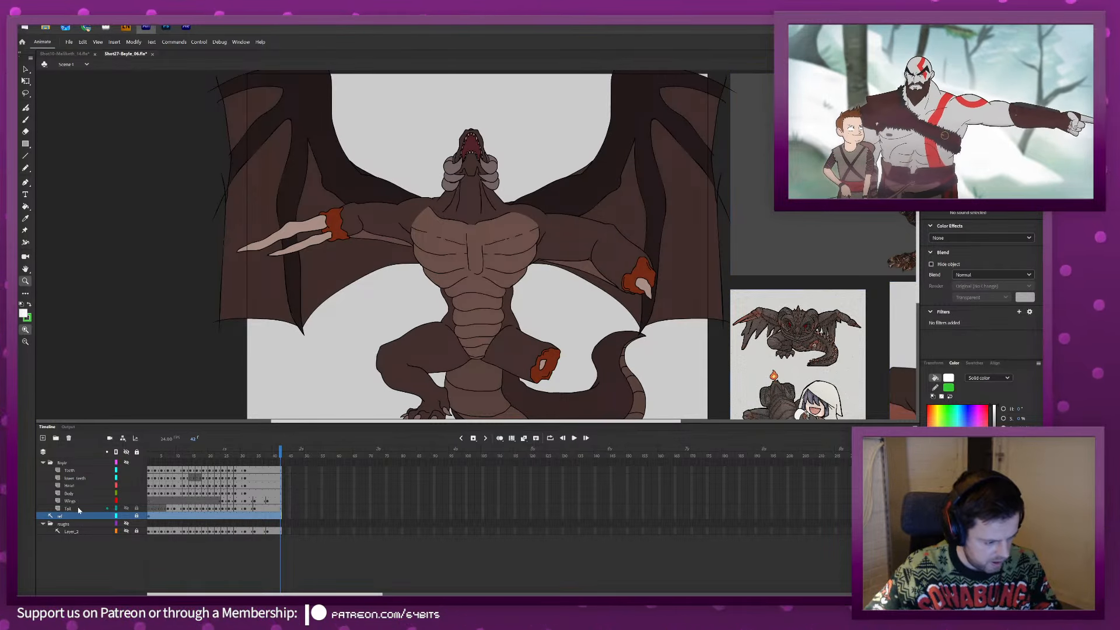
click(94, 508)
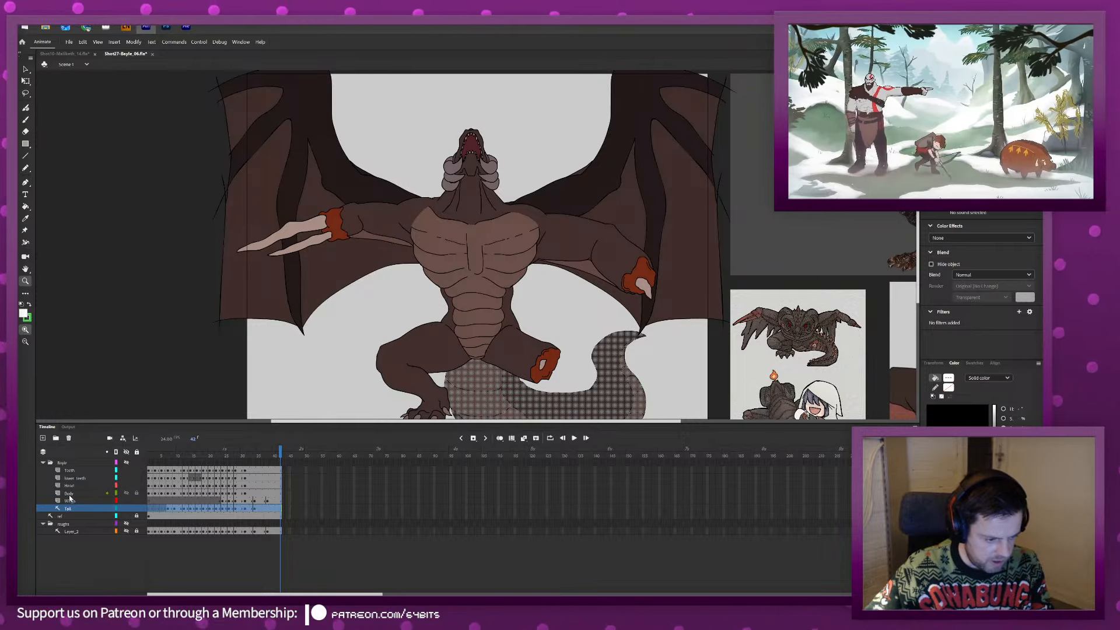
click(70, 500)
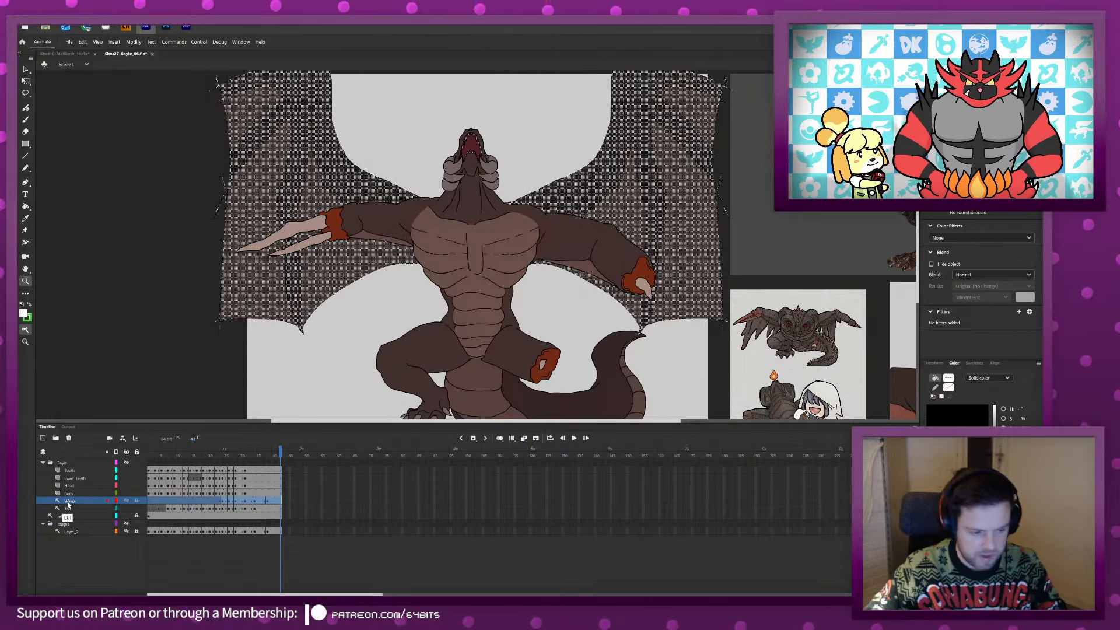
key(ctrl+alt+shift+Return)
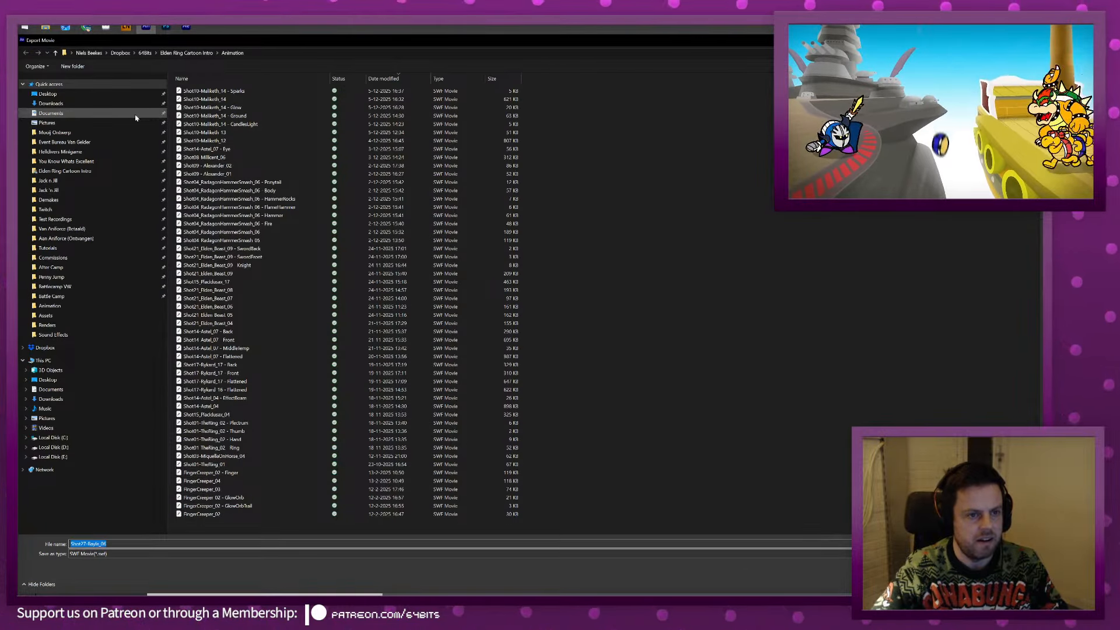
key(Right)
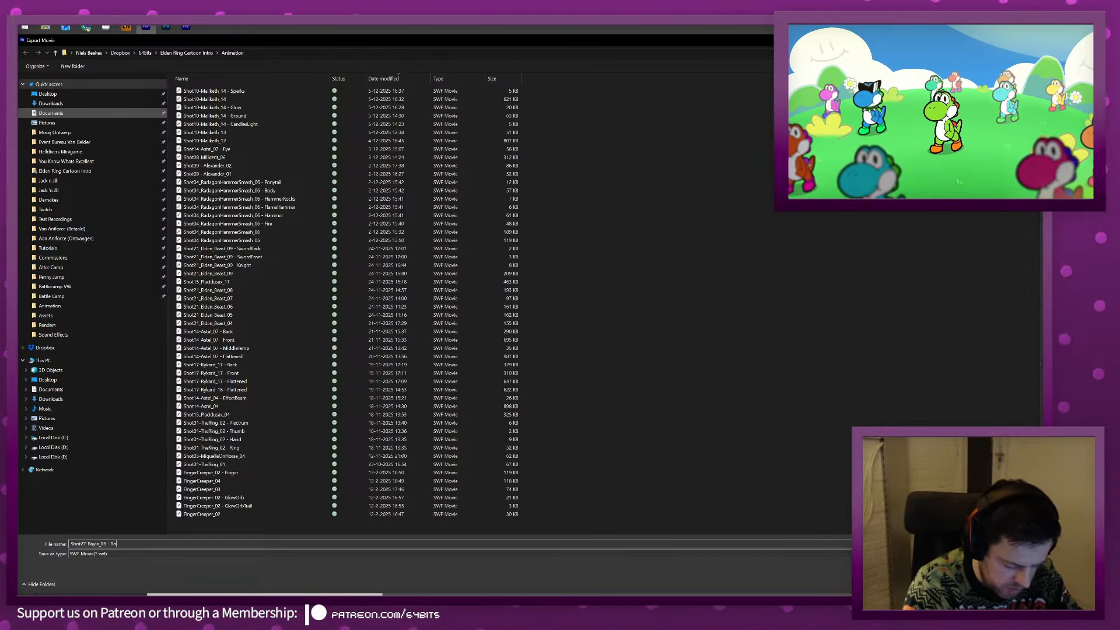
key(Return)
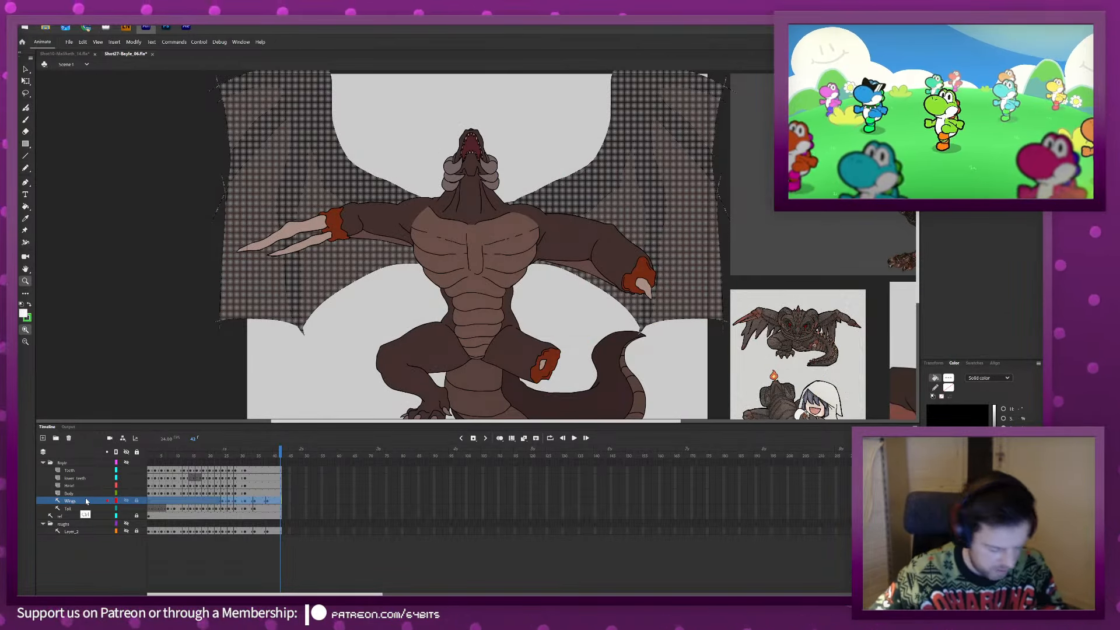
Turn the Teeth through Body layers into guides and make Wings a normal layer again.
click(86, 493)
shift+click(85, 471)
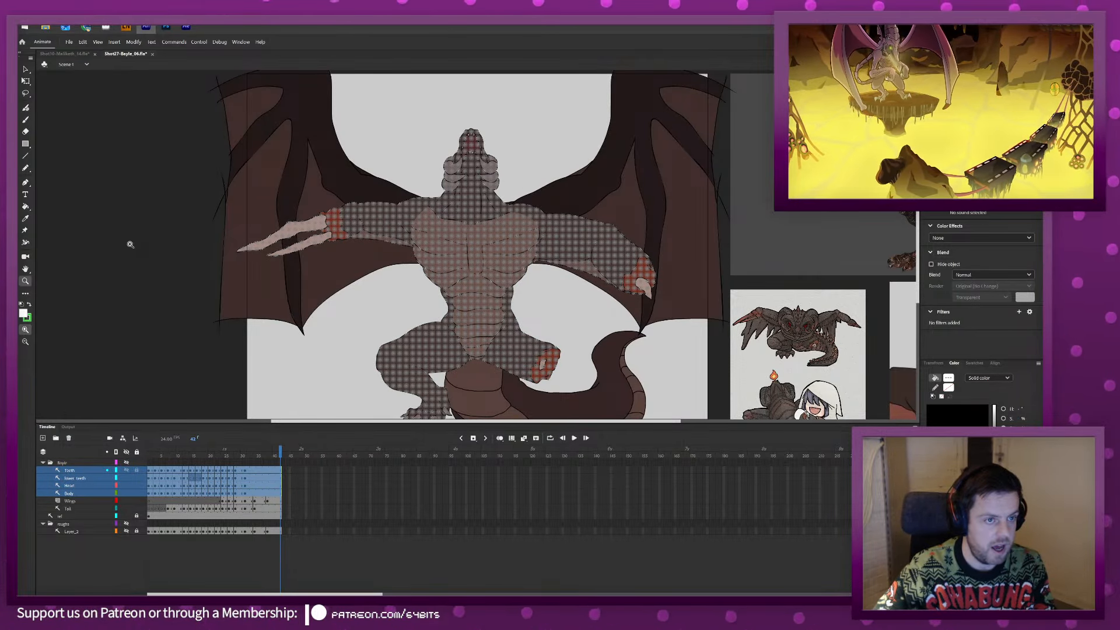
Switch to After Effects to scrub the cartoon's Content composition, glance at the Bayle image results in Chrome, and return to Animate.
key(alt+Tab)
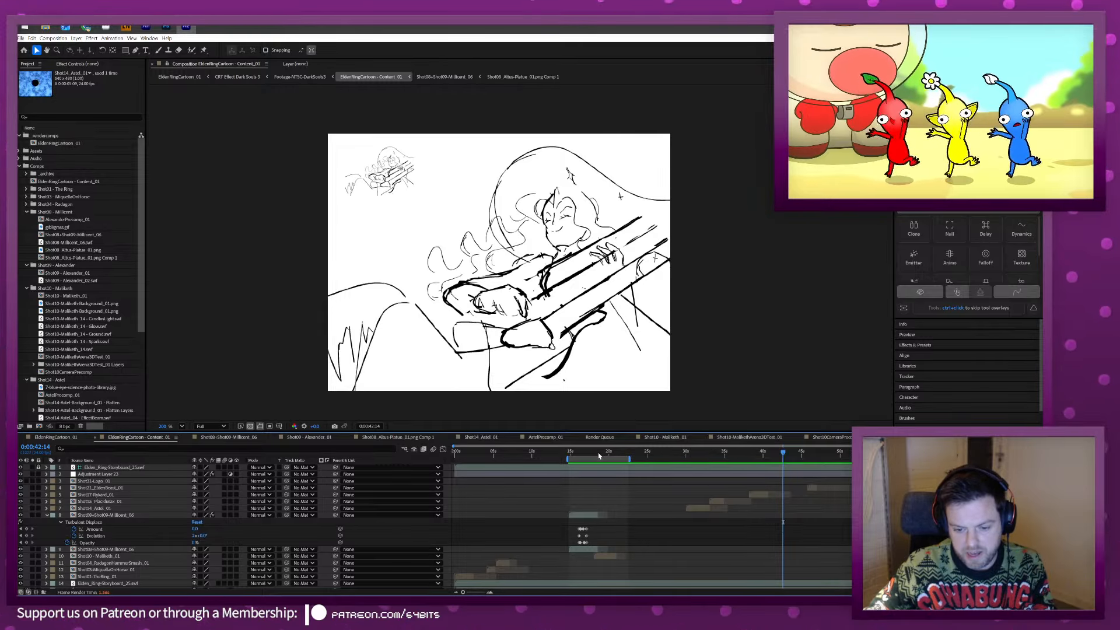
drag(610, 455, 714, 459)
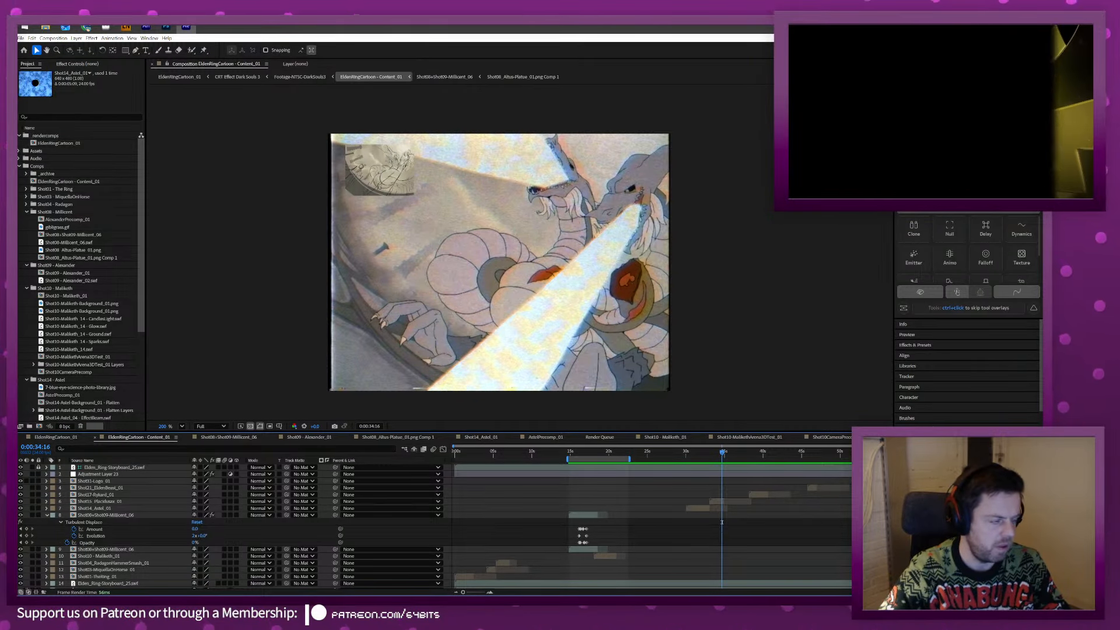
click(86, 27)
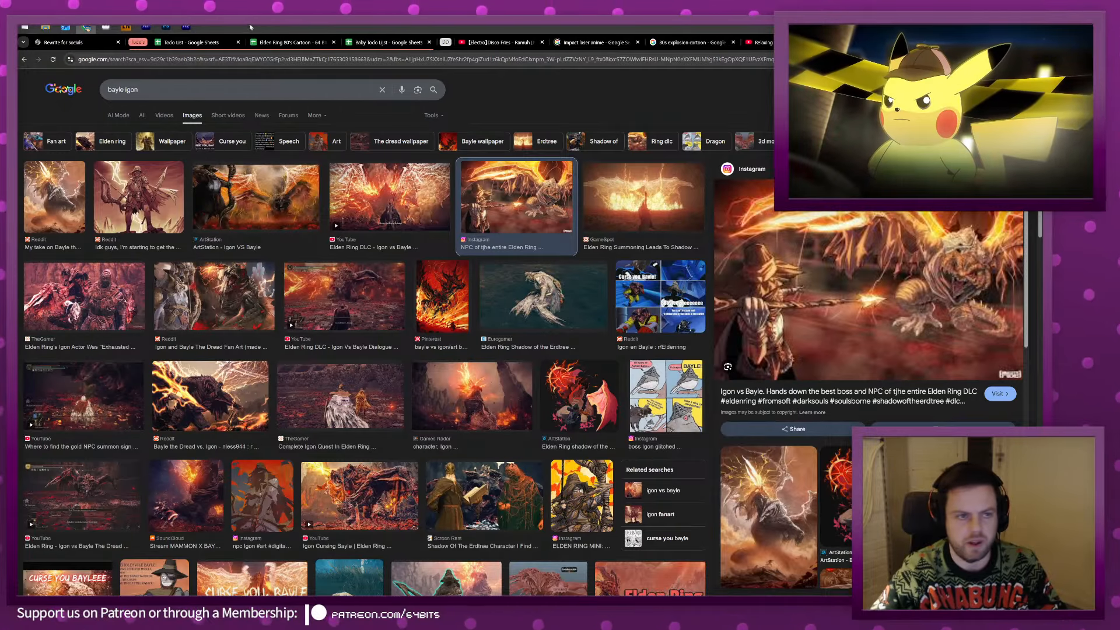
click(186, 27)
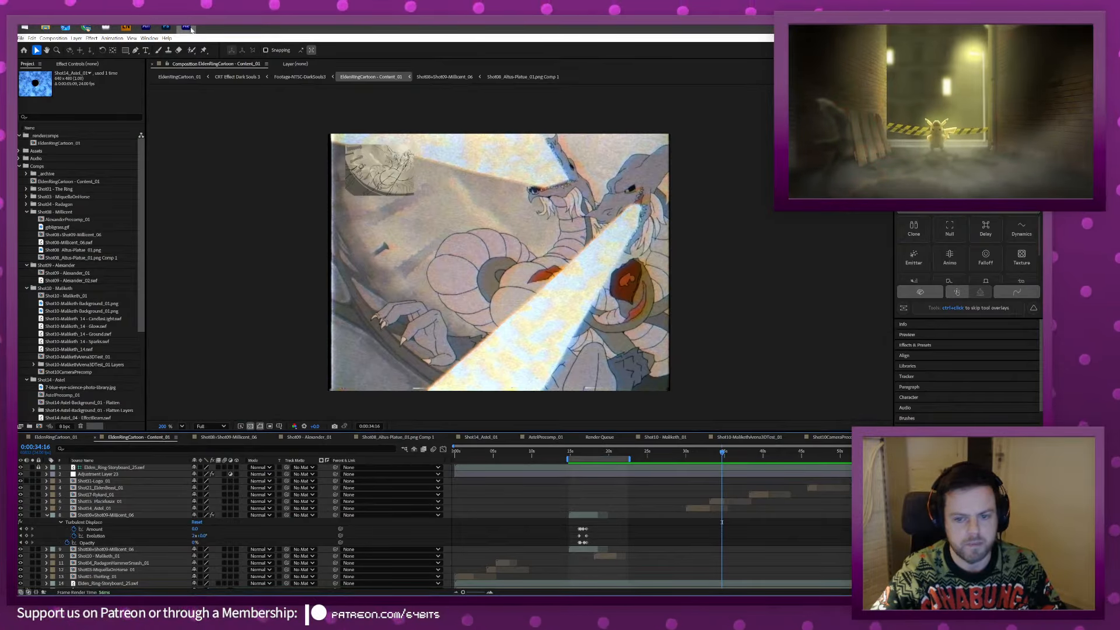
click(145, 27)
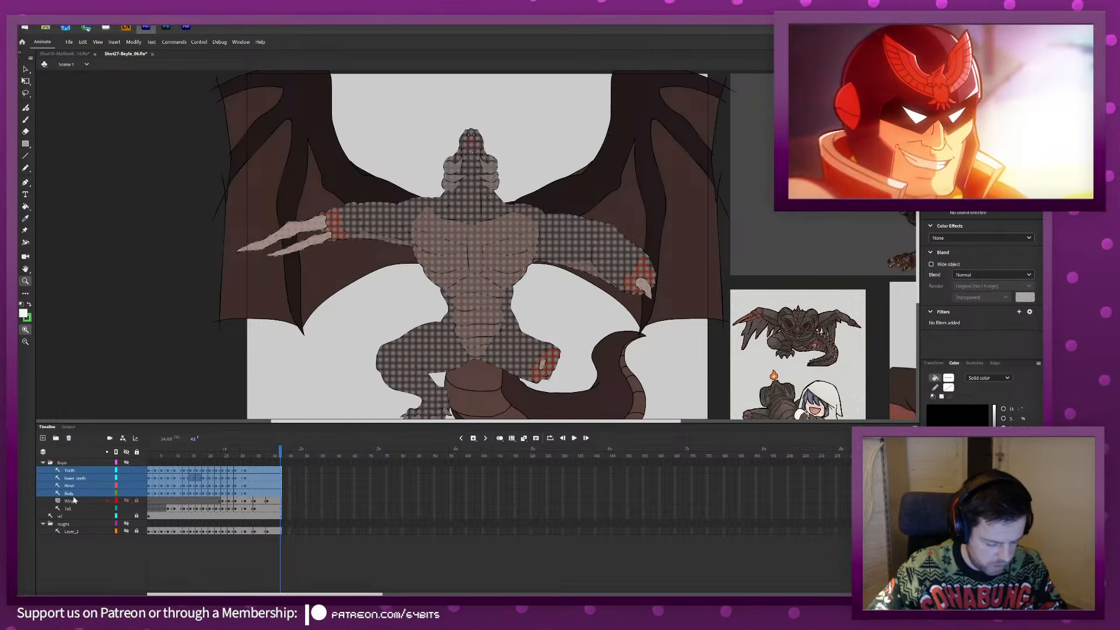
Export the dragon's wings as the SWF movie "Shot27-Bayle_06 - Wings".
key(ctrl+alt+shift+s)
key(End)
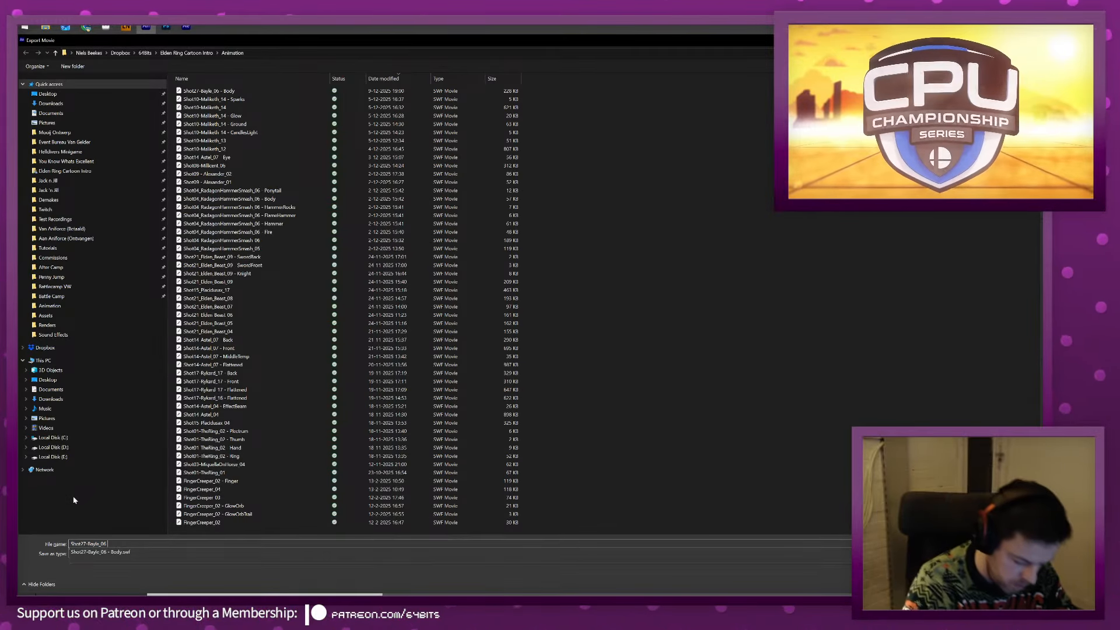
text(- Wing)
key(Return)
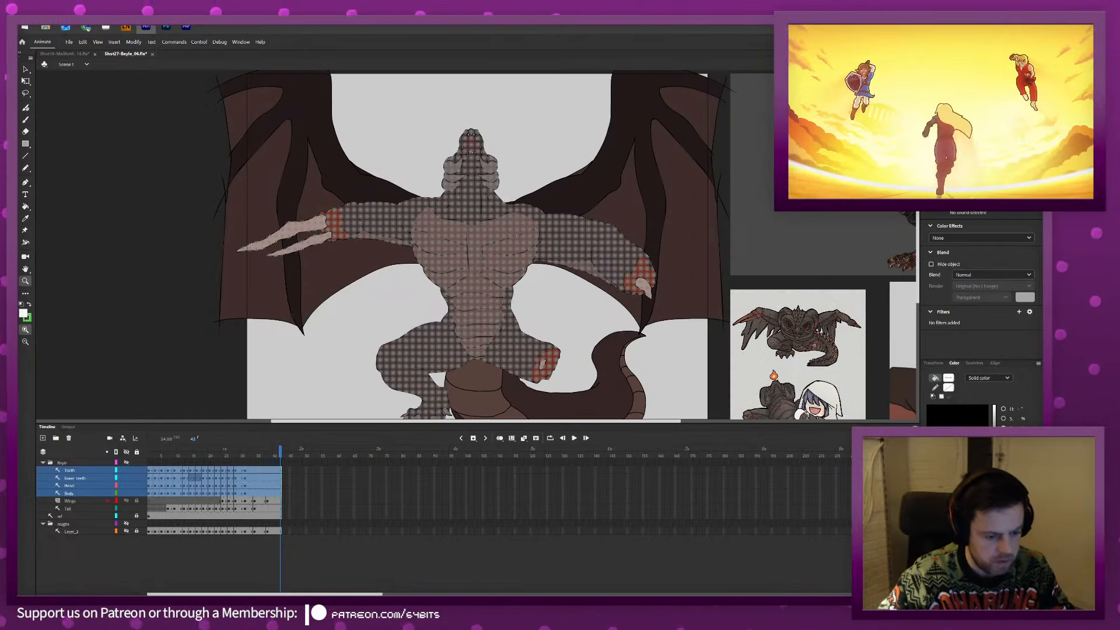
Export only the Tail layer as "Shot27-Bayle_06 - Tail" with the other dragon layers as guides, and restore them all to normal layers.
click(69, 501)
click(70, 494)
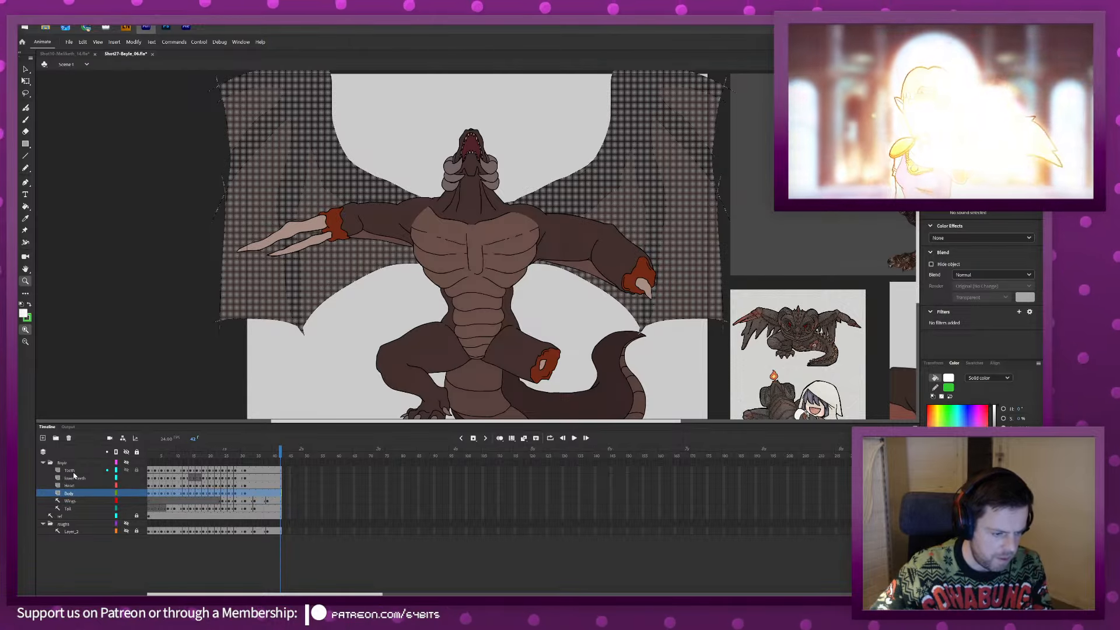
shift+click(70, 471)
click(70, 509)
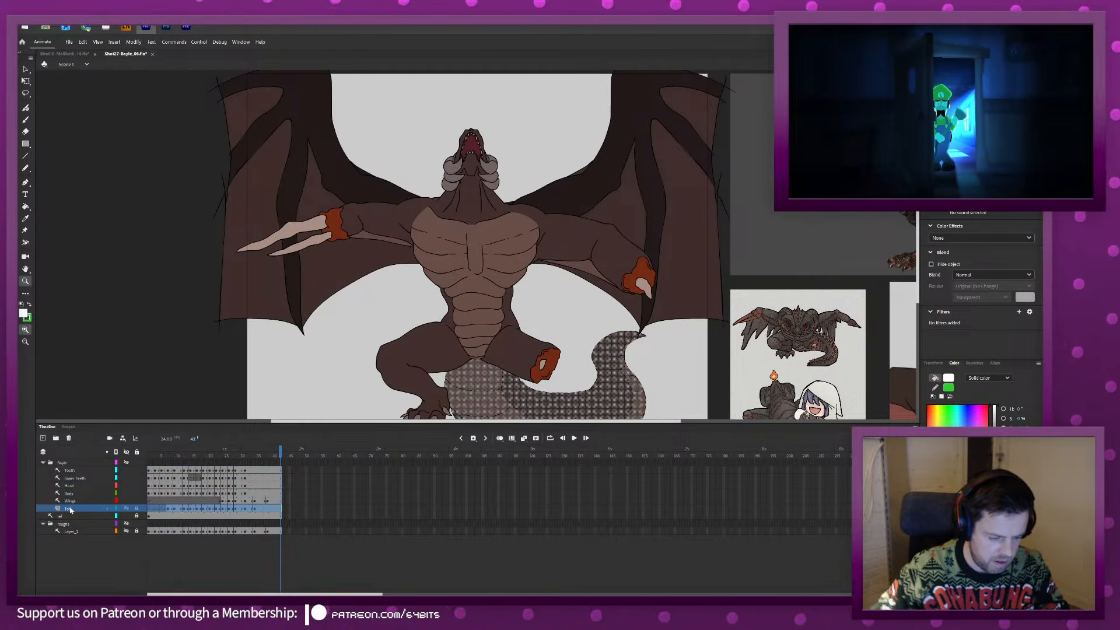
key(ctrl+alt+shift+Return)
text(- Tail)
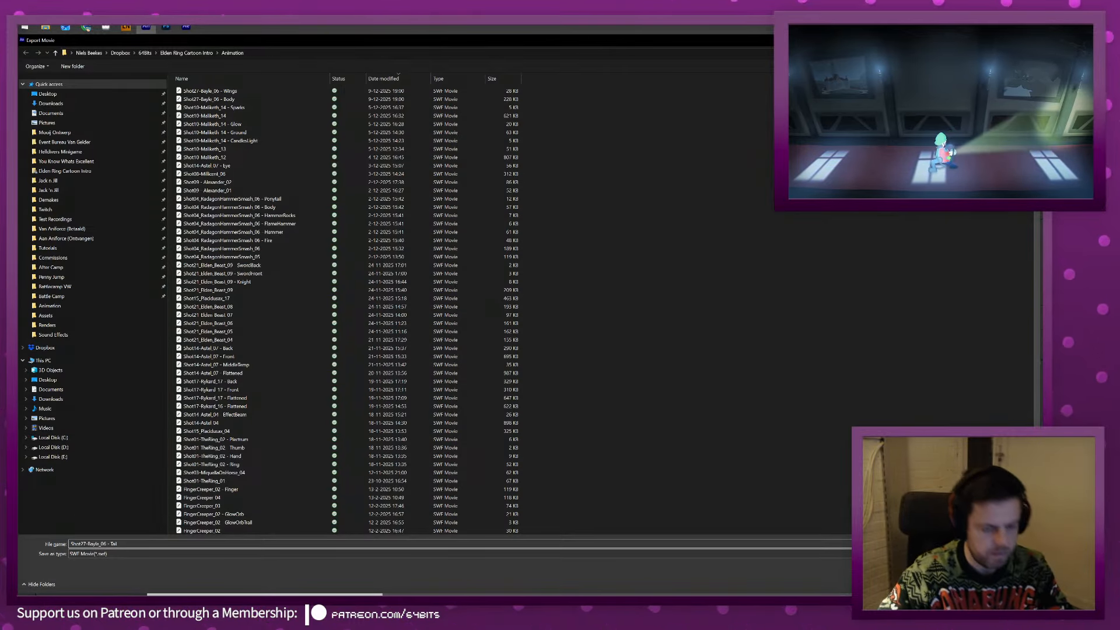
key(Return)
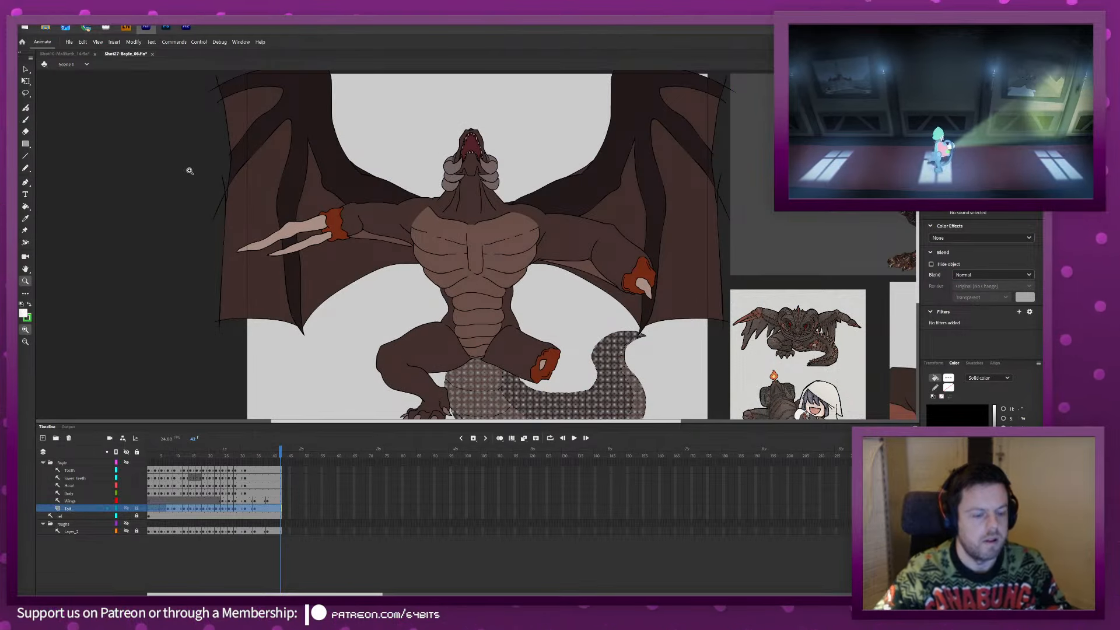
shift+click(71, 471)
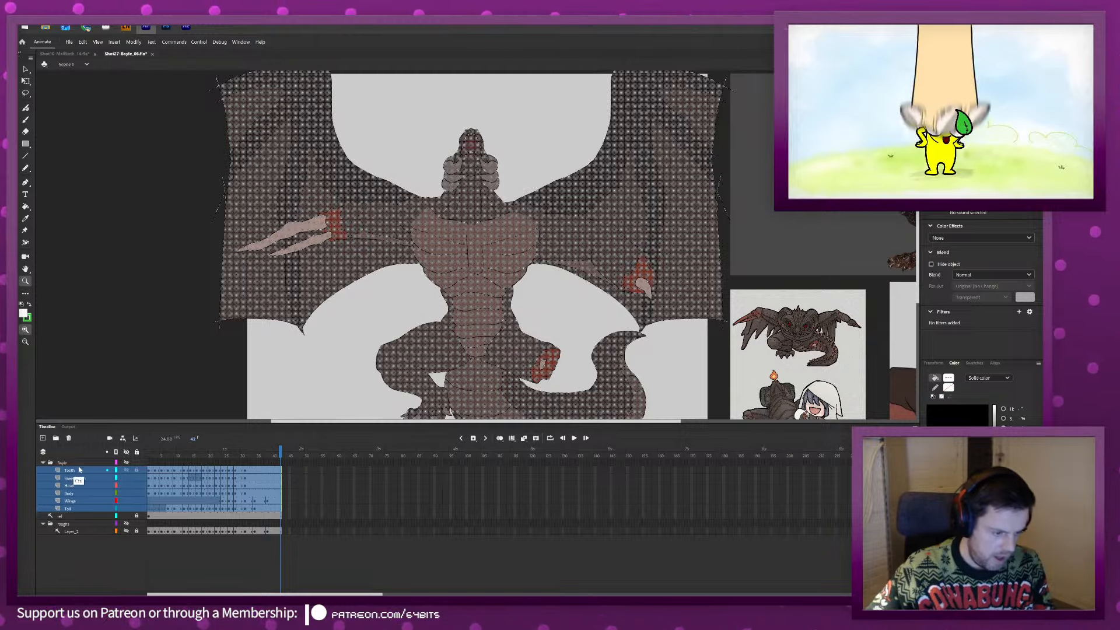
Switch to After Effects and move the playhead to the Bayle storyboard shot at 0:00:58:04, checking the adjacent frame.
click(186, 28)
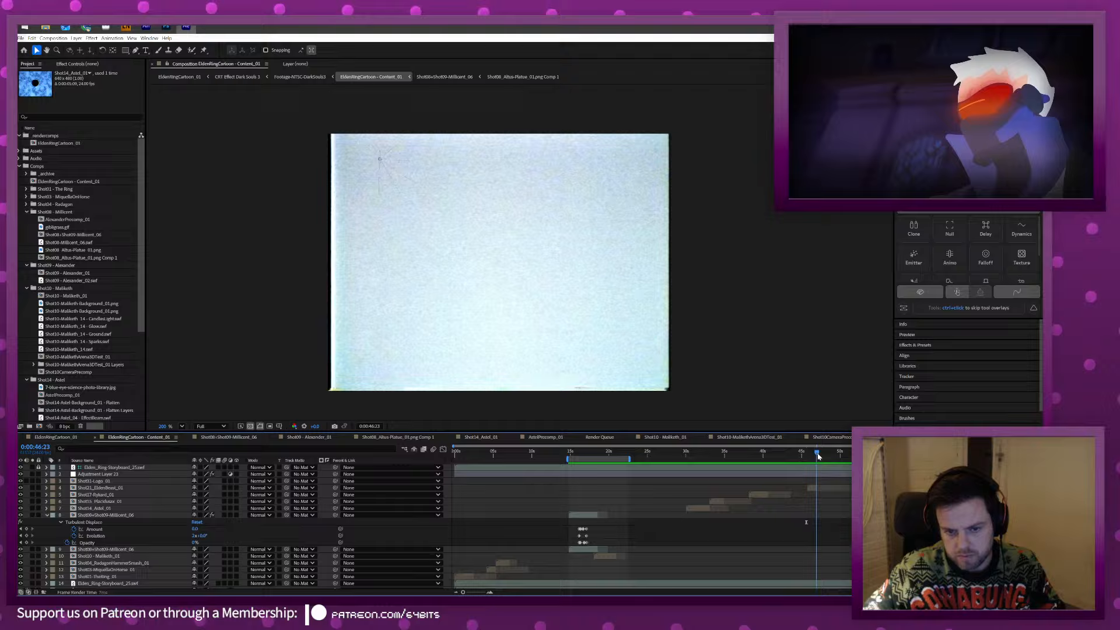
mouse_move(722, 452)
mouse_down()
mouse_move(913, 457)
mouse_move(901, 456)
mouse_up()
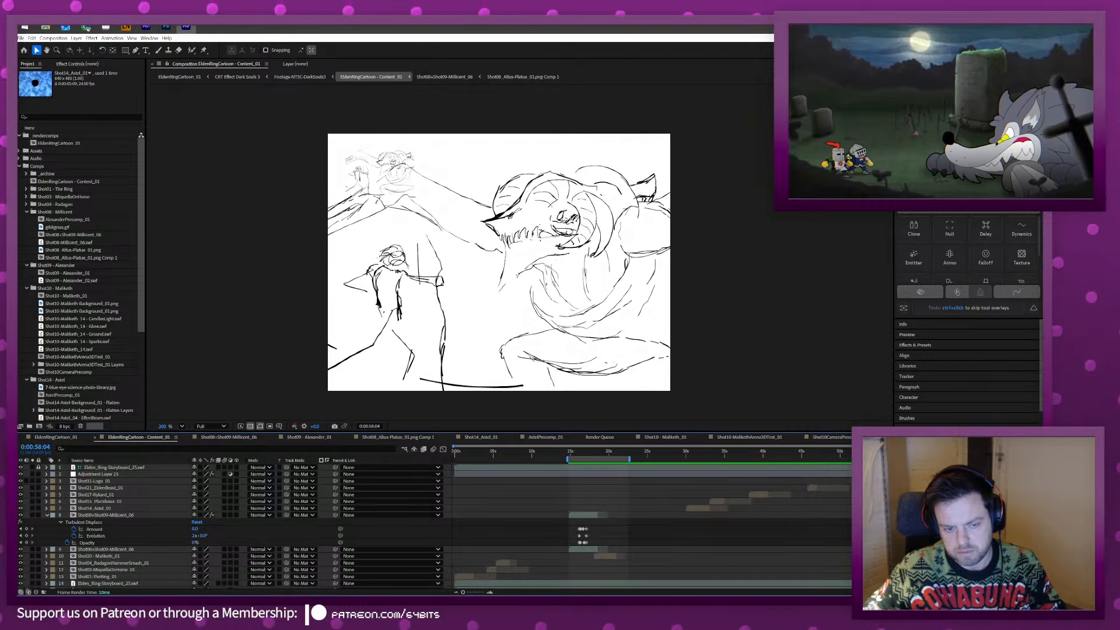
key(Page_Up)
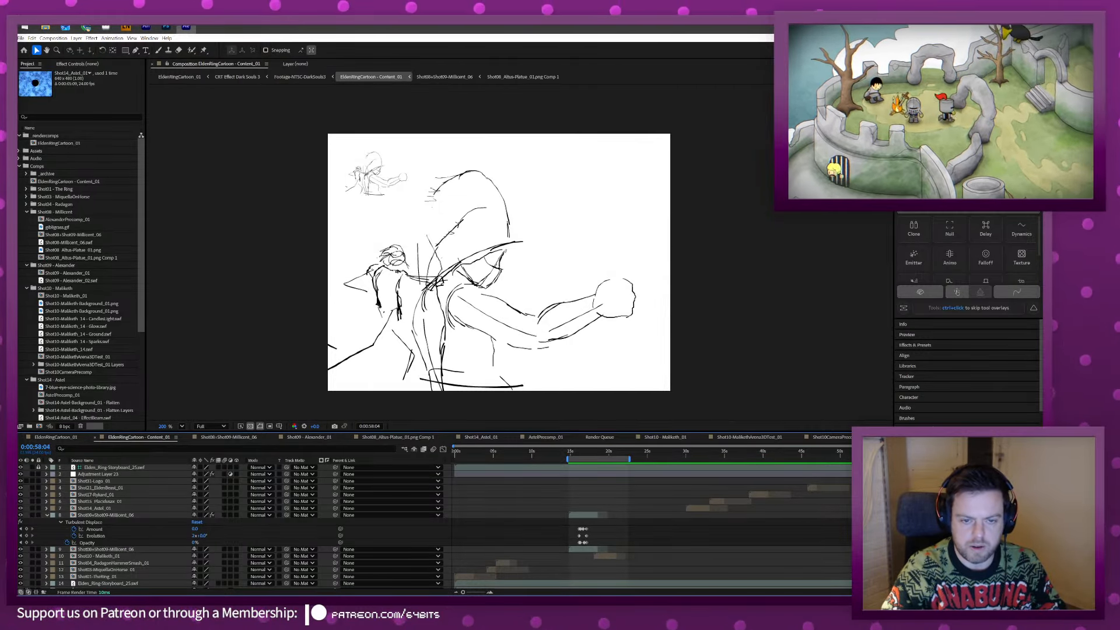
key(Page_Down)
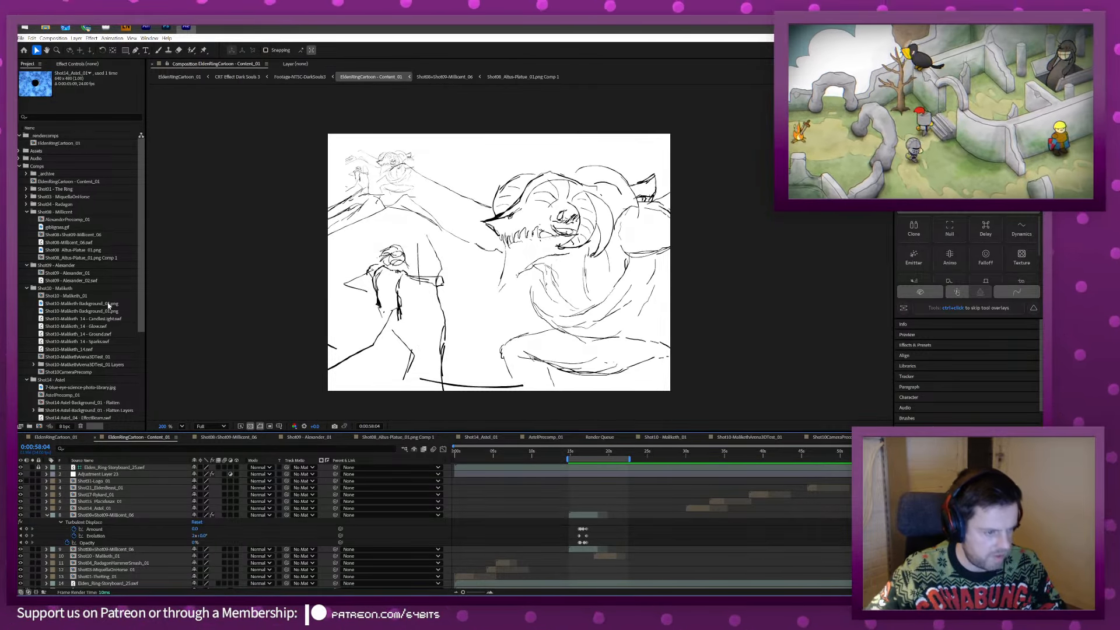
Collapse the revealed Turbulent Displace properties of the Shot08+Shot09 Millicent layer in the timeline.
click(116, 487)
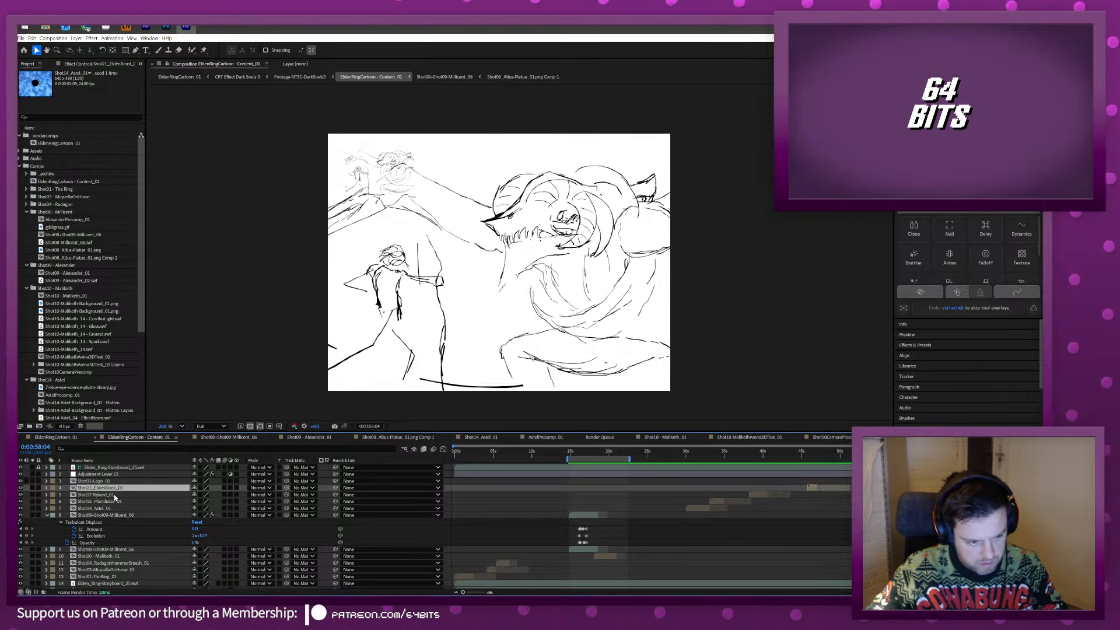
click(118, 494)
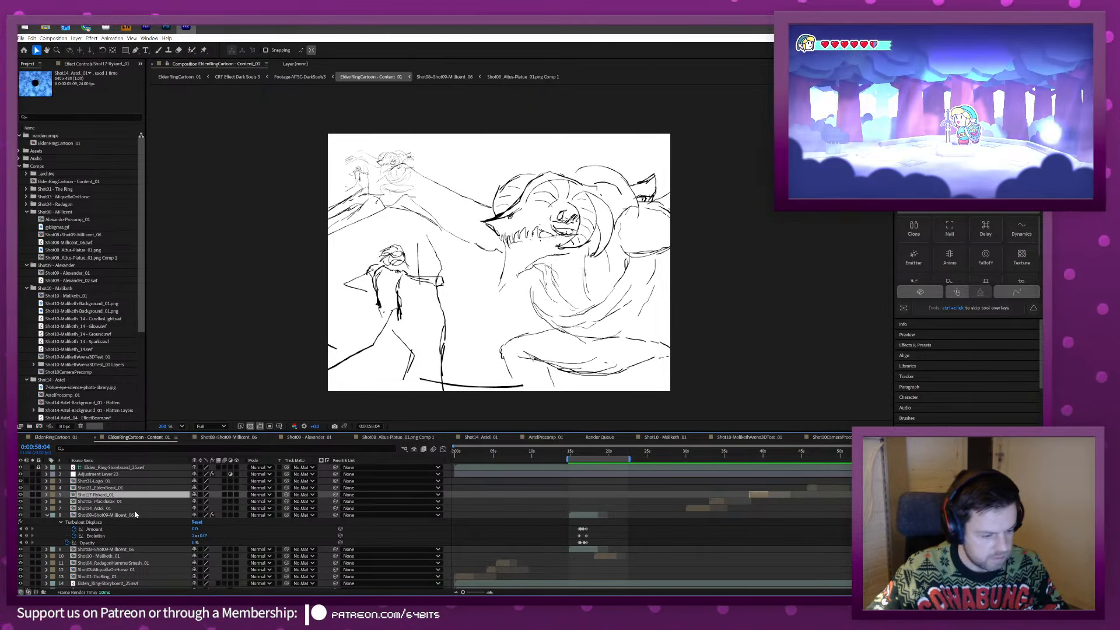
click(71, 515)
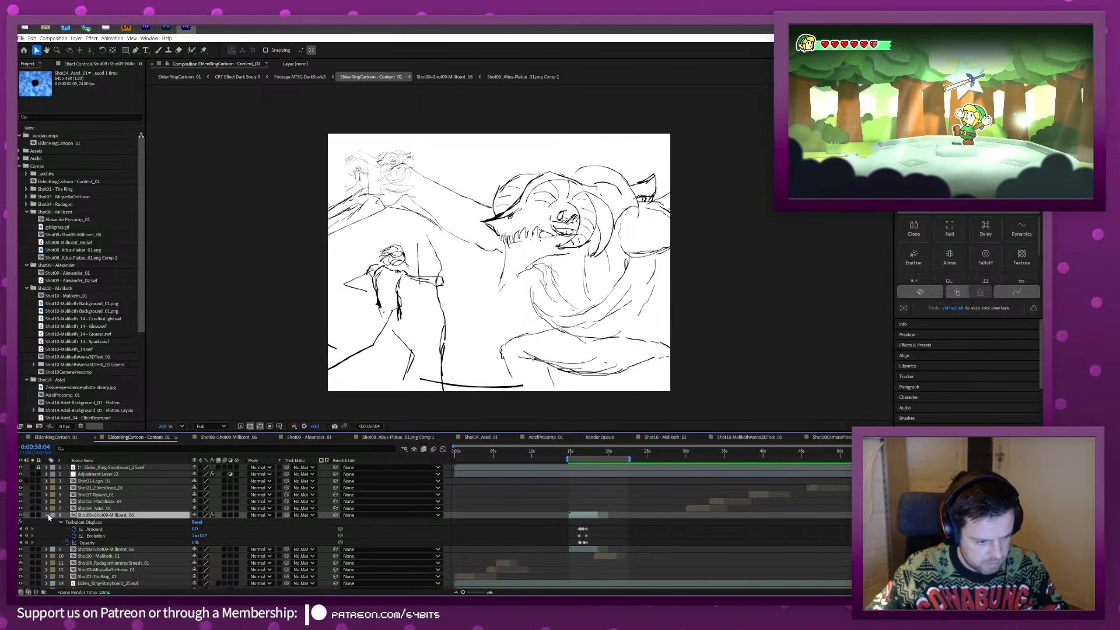
key(u)
Duplicate the Shot15_Placidusax_01 layer, place the copy directly above the Elden Beast layer and start it at the playhead.
click(120, 508)
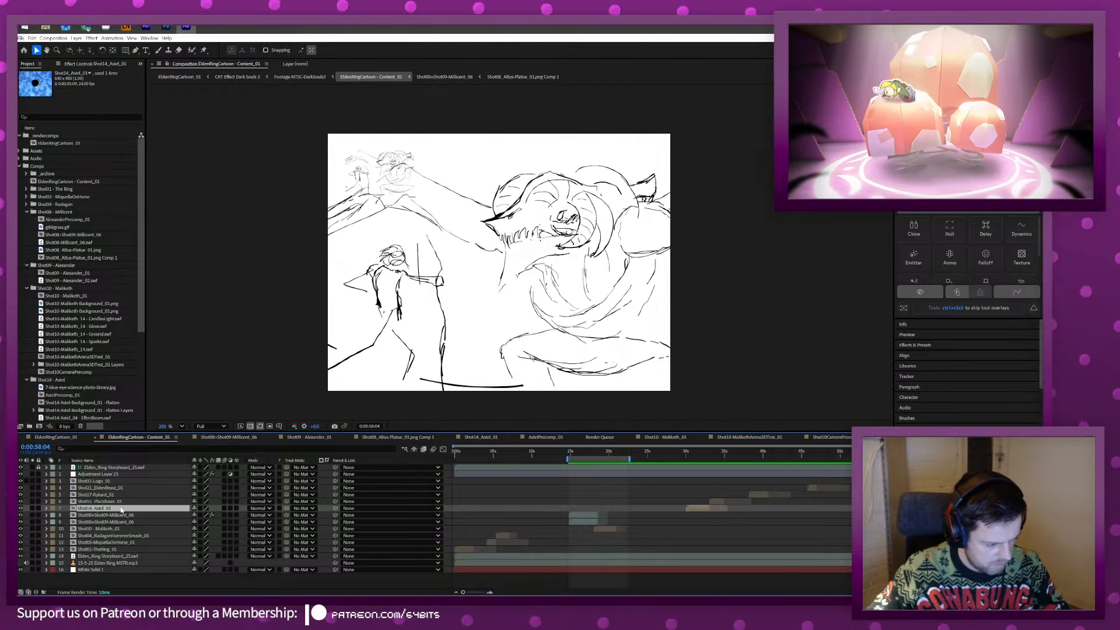
click(148, 482)
click(142, 495)
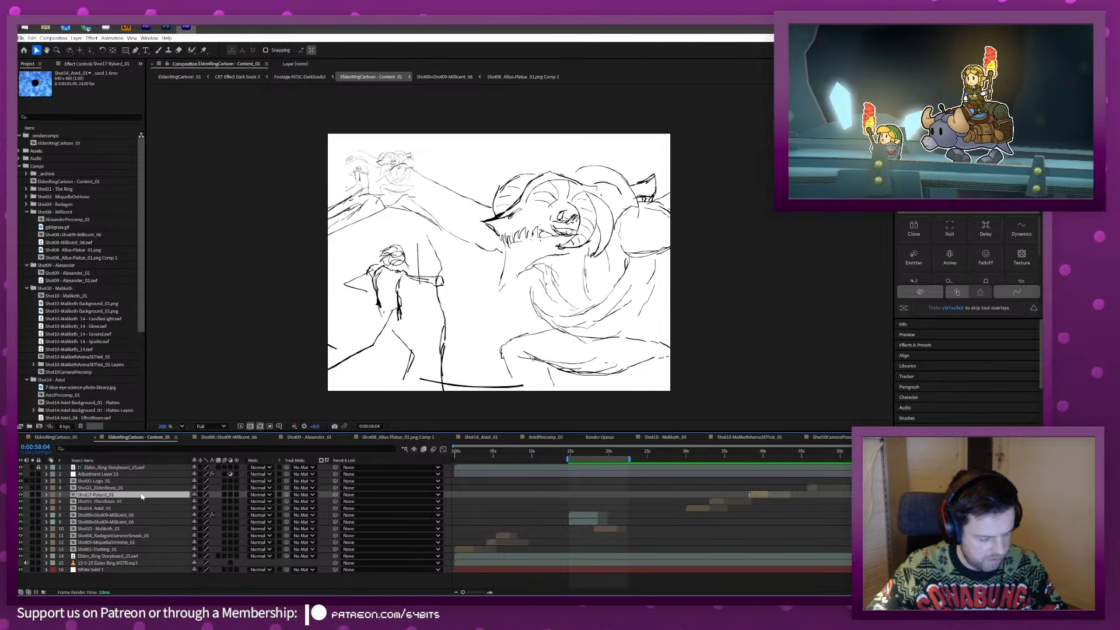
click(116, 502)
key(ctrl+d)
drag(117, 502, 116, 484)
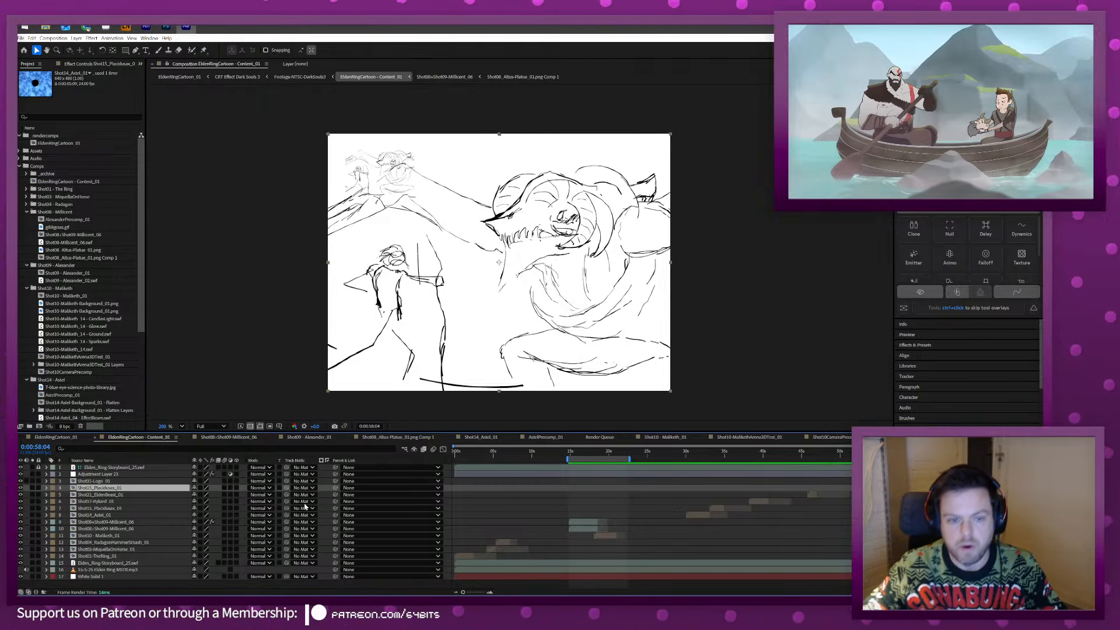
key([)
Reveal the copied layer's source composition in the project, duplicate that composition and change the shot number in its name to 27.
right_click(112, 489)
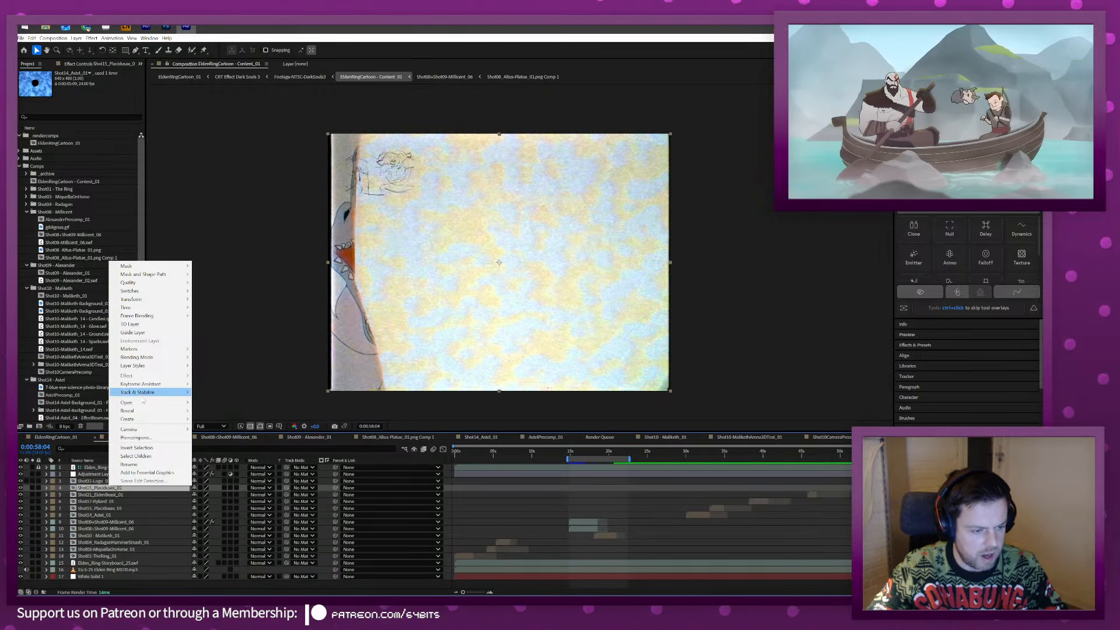
mouse_move(152, 410)
click(211, 419)
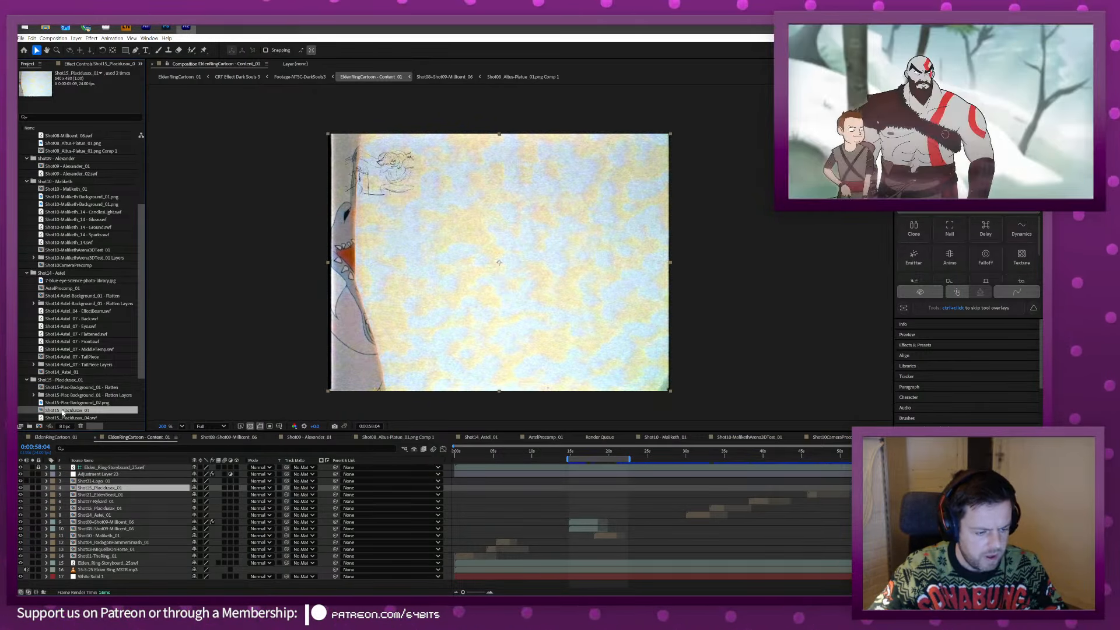
key(ctrl+d)
key(Return)
drag(63, 418, 58, 418)
text(27)
key(Return)
Replace Placidusax with Bayle in the duplicated composition's name and set its version to 01, giving Shot27_Bayle_01.
key(Return)
drag(85, 410, 64, 410)
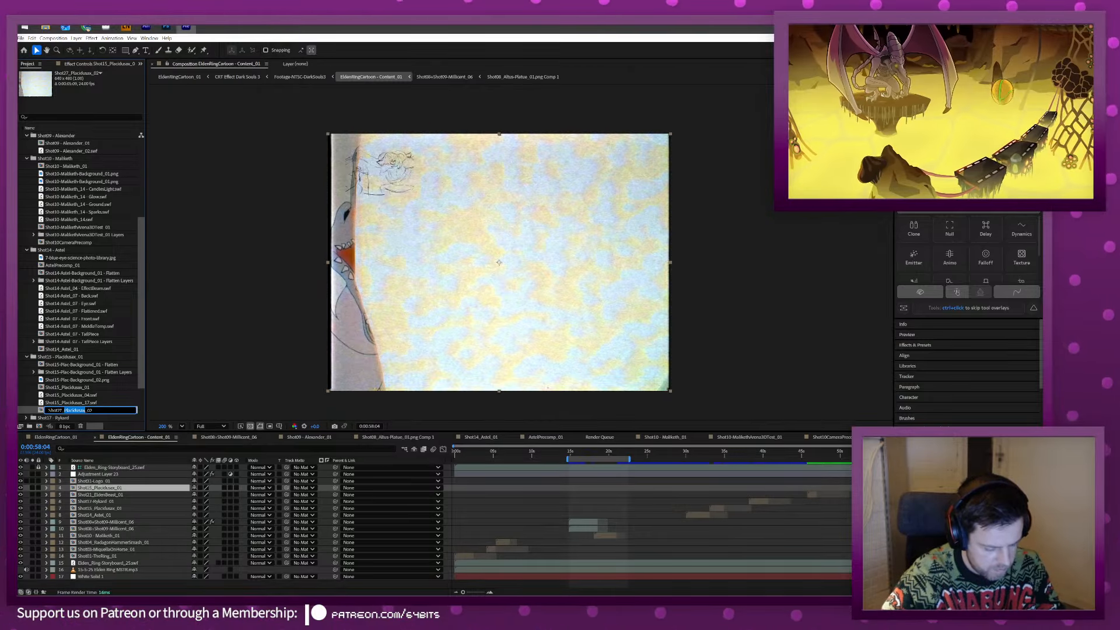
text(Bayle)
key(Right)
key(Right)
key(Right)
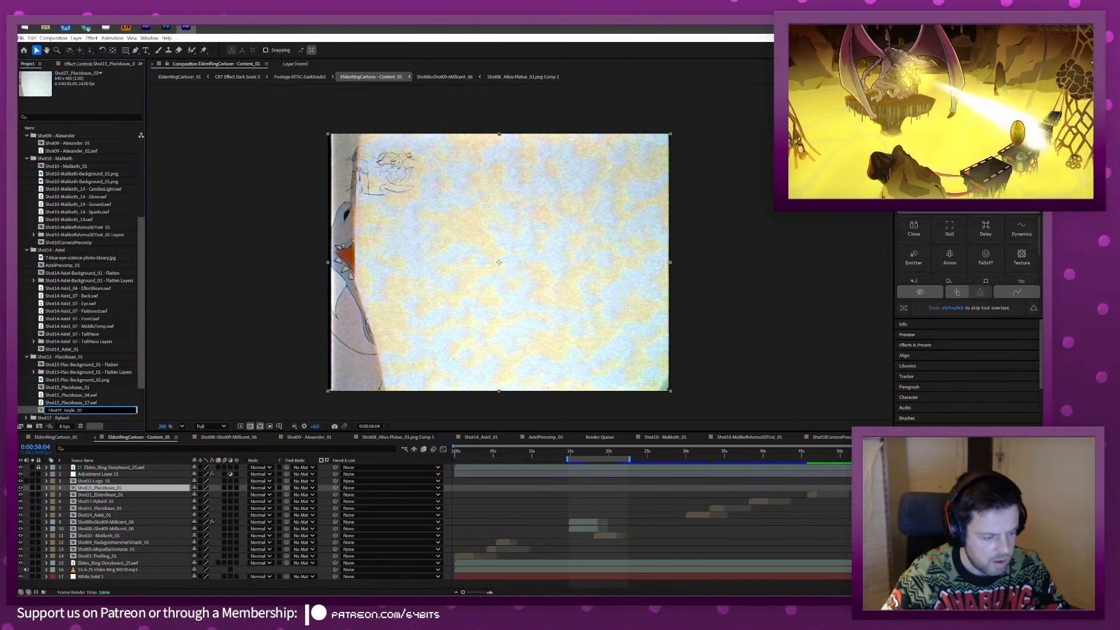
key(BackSpace)
text(1)
key(Return)
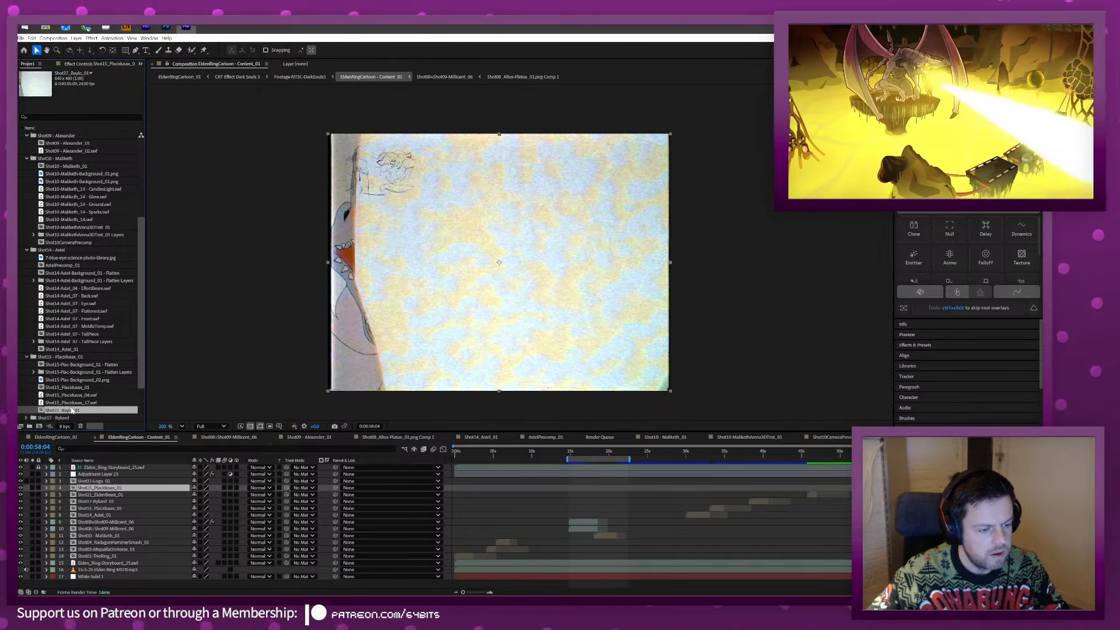
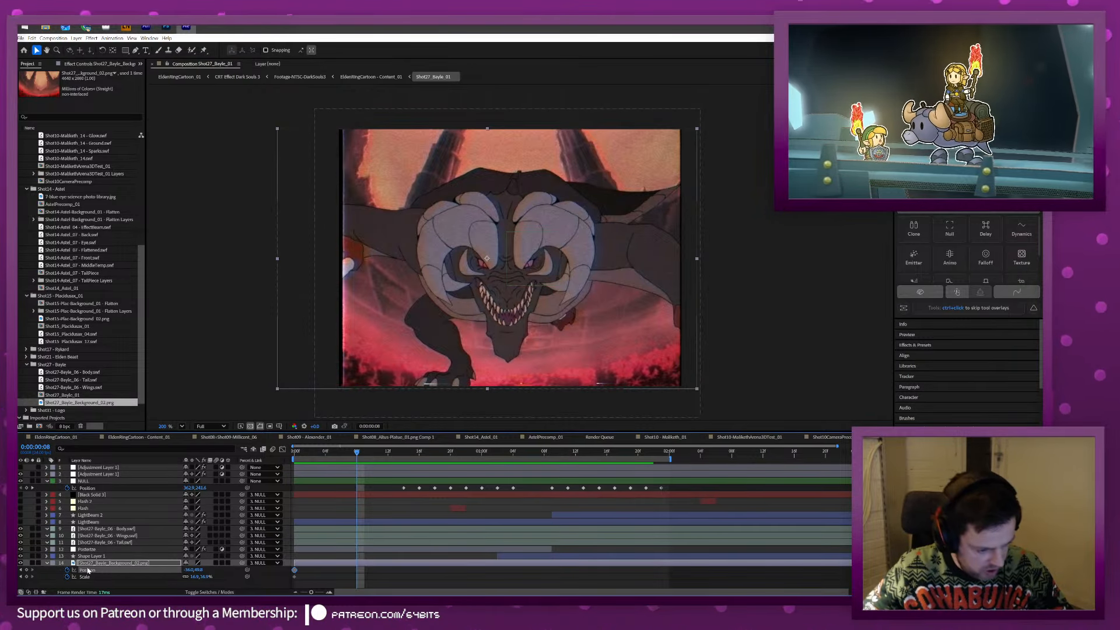
Add position and scale keyframes to the Shot27 Bayle background layer at frame 8 and return to the first frame.
click(26, 569)
click(26, 577)
key(Home)
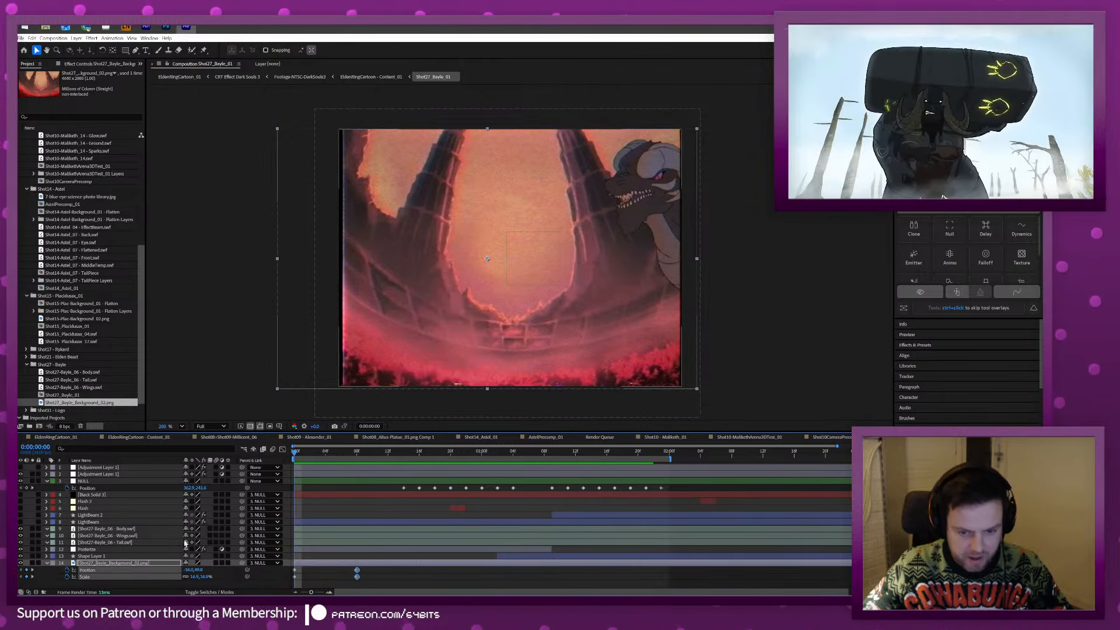
Adjust the background layer's position and scale at the first frame to start its move into the frame 8 framing, and preview it.
click(131, 563)
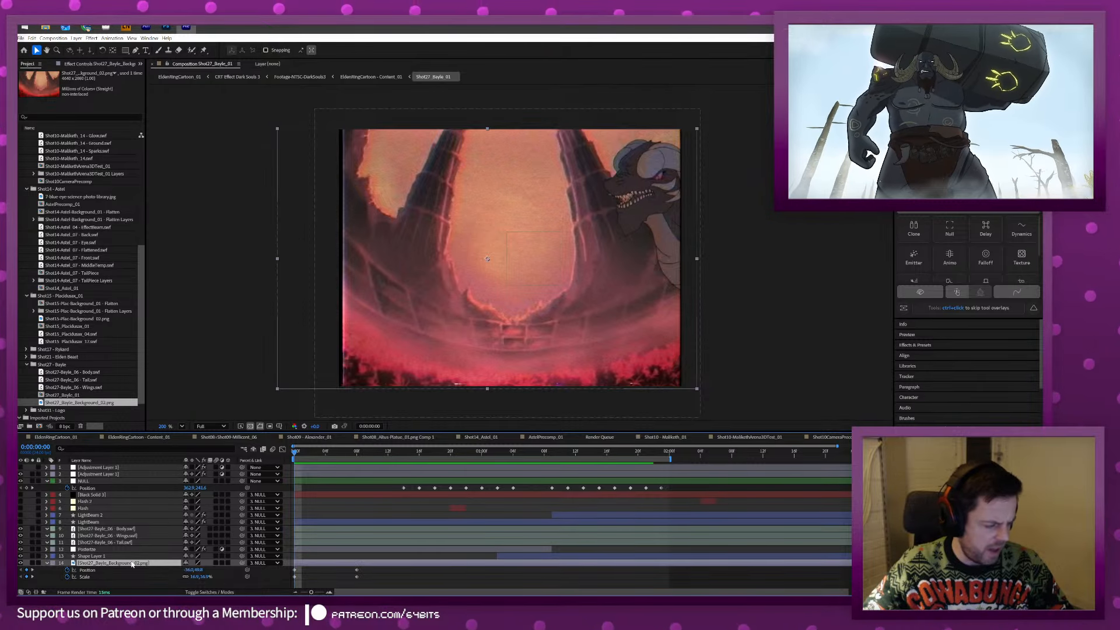
drag(205, 576, 593, 280)
drag(295, 455, 268, 470)
key(space)
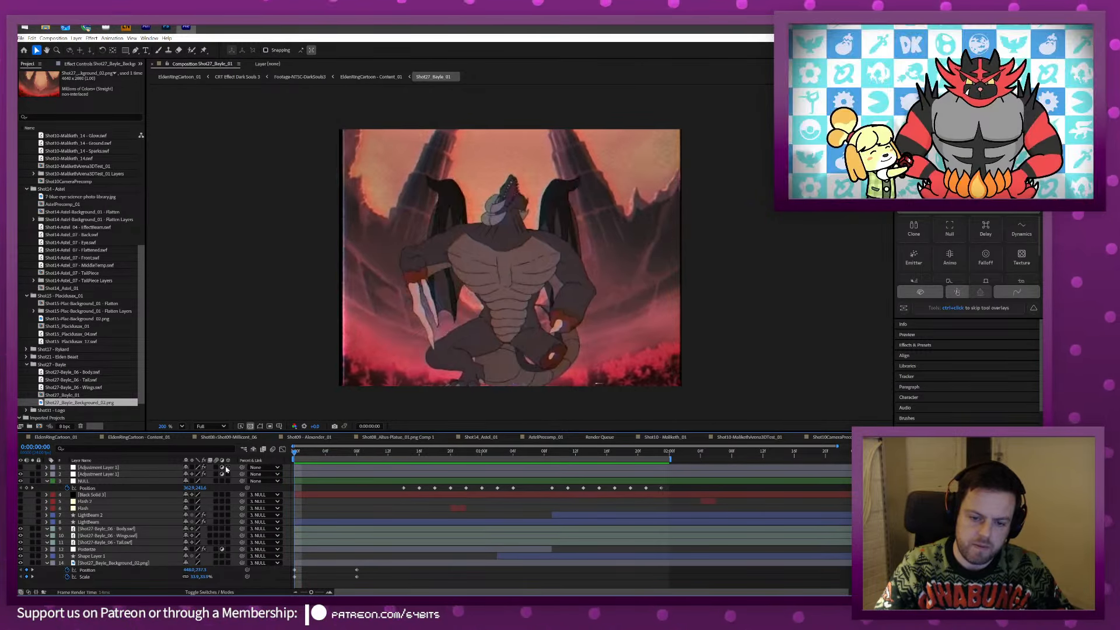
Apply Easy Ease to the background's position and scale keyframes at frame 8 and play the animation from the start.
drag(303, 452, 356, 462)
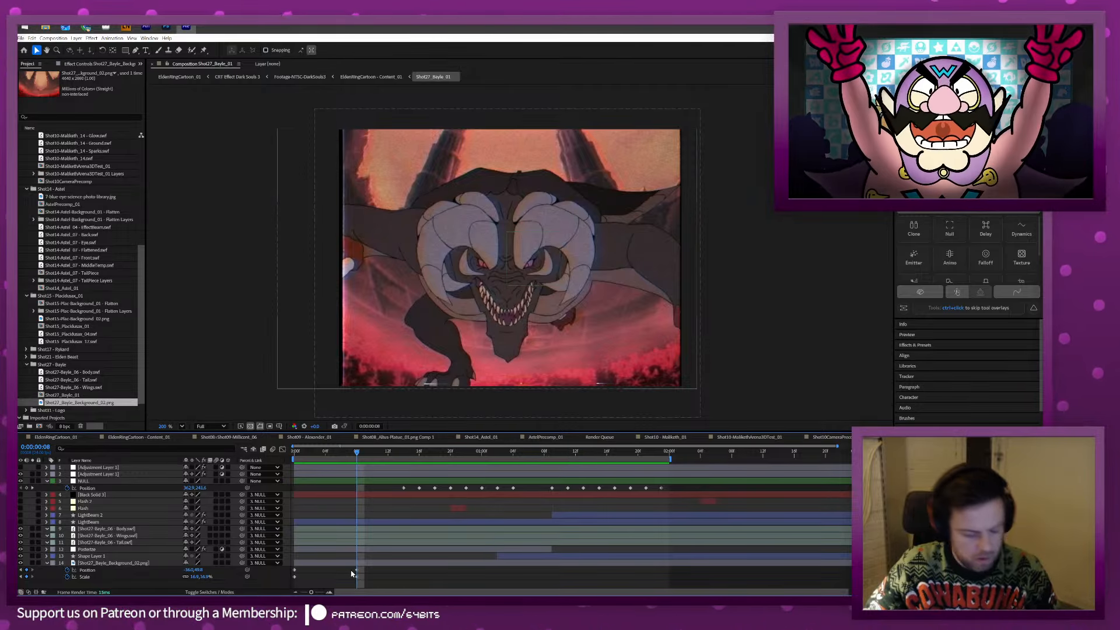
drag(370, 580, 349, 567)
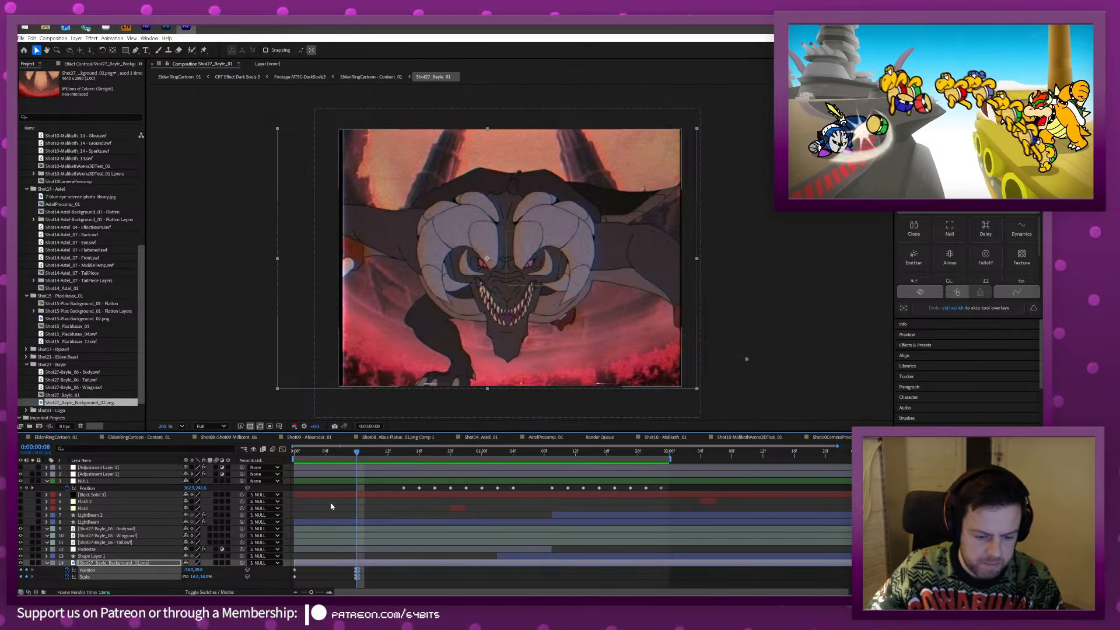
key(F9)
drag(327, 455, 293, 458)
key(space)
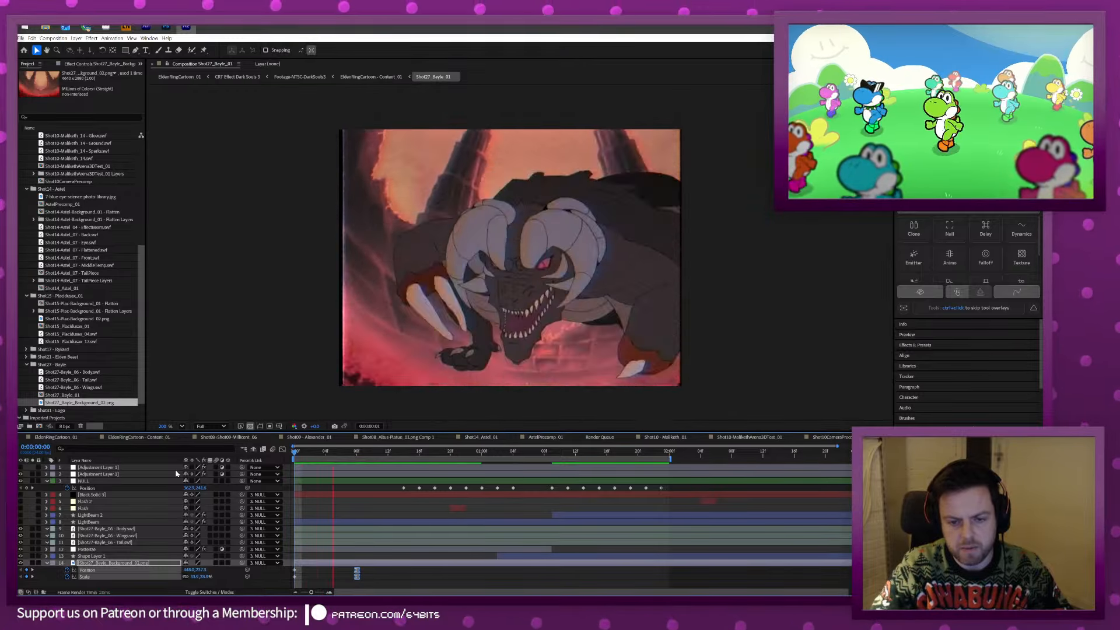
Go to 0:00:01:06 in the composition, save the project and select the Shot27 Bayle wings layer.
drag(299, 453, 528, 455)
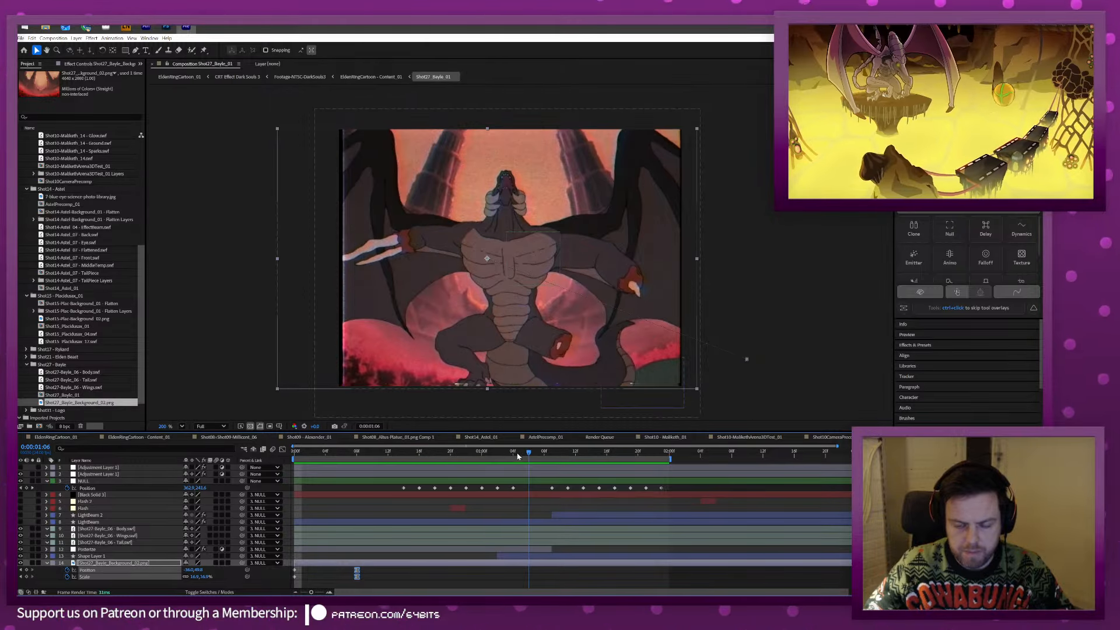
key(ctrl+s)
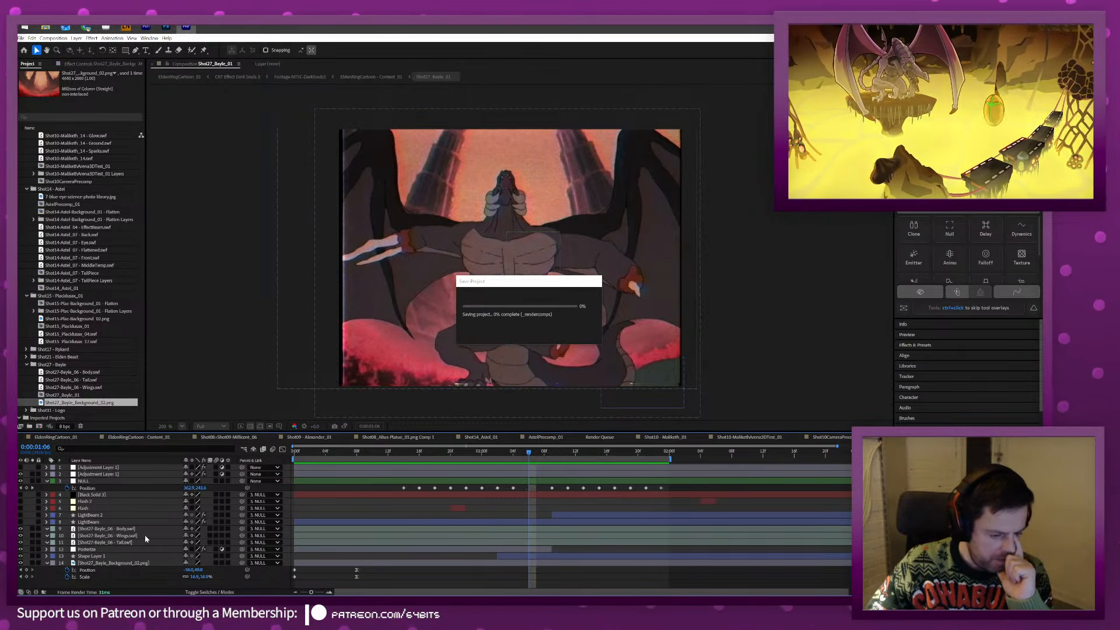
click(143, 536)
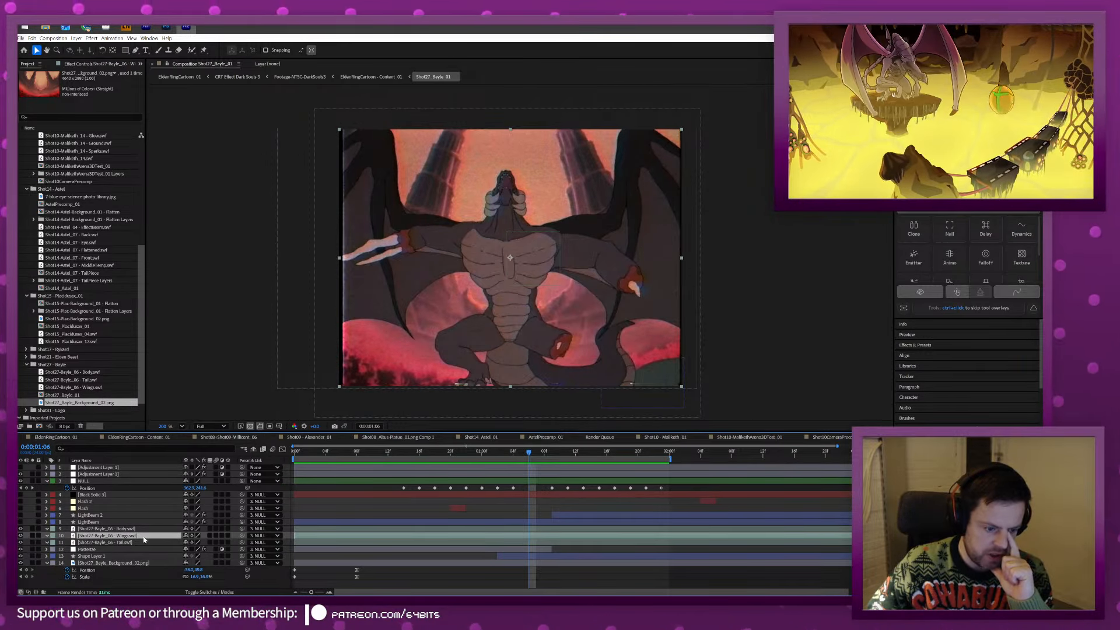
Switch to the browser and search YouTube for "bayle fight" in a new tab.
click(86, 27)
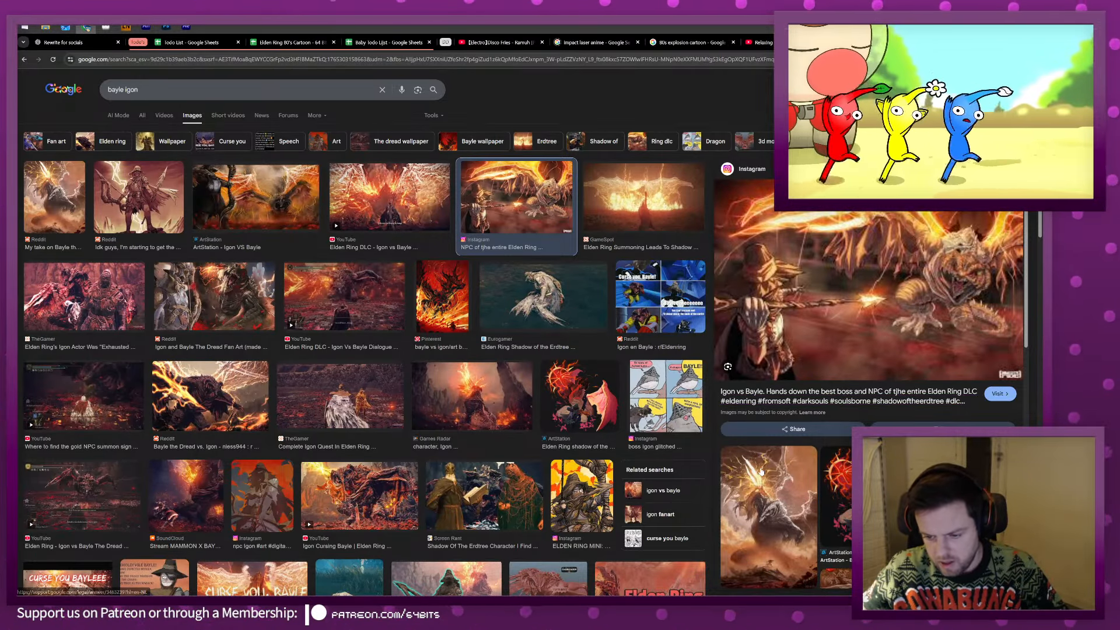
mouse_move(761, 471)
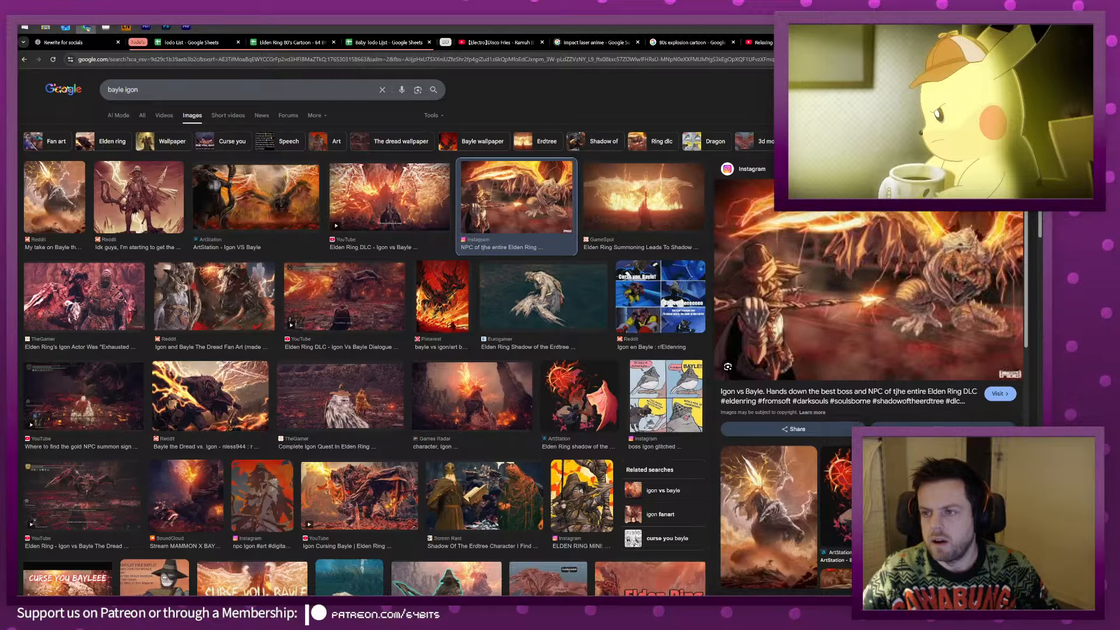
key(ctrl+t)
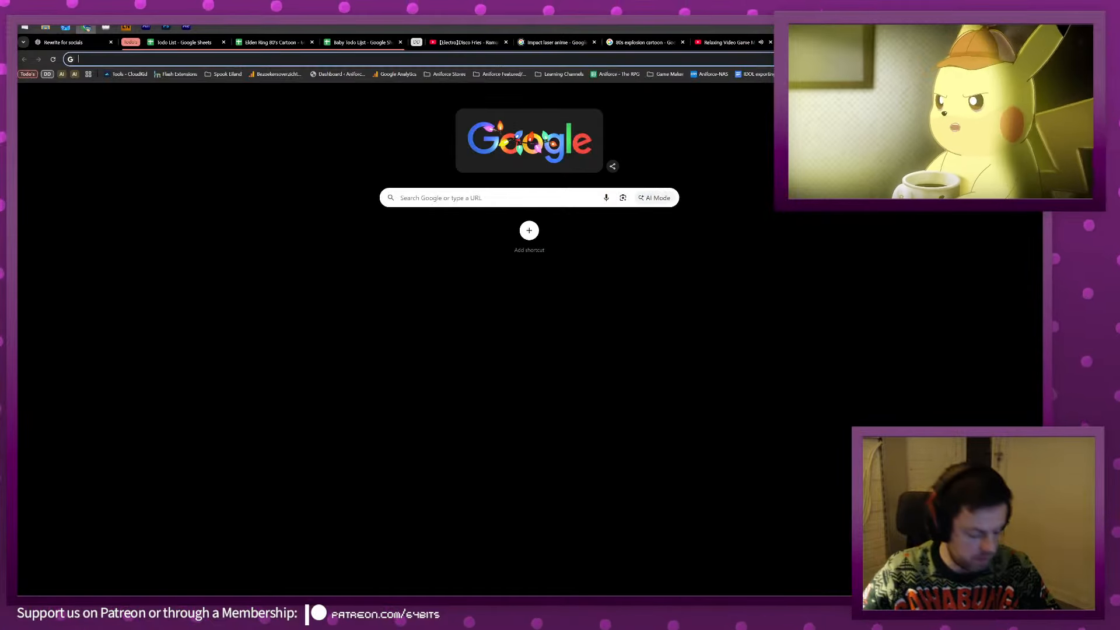
text(youtube.com)
key(Tab)
text(b)
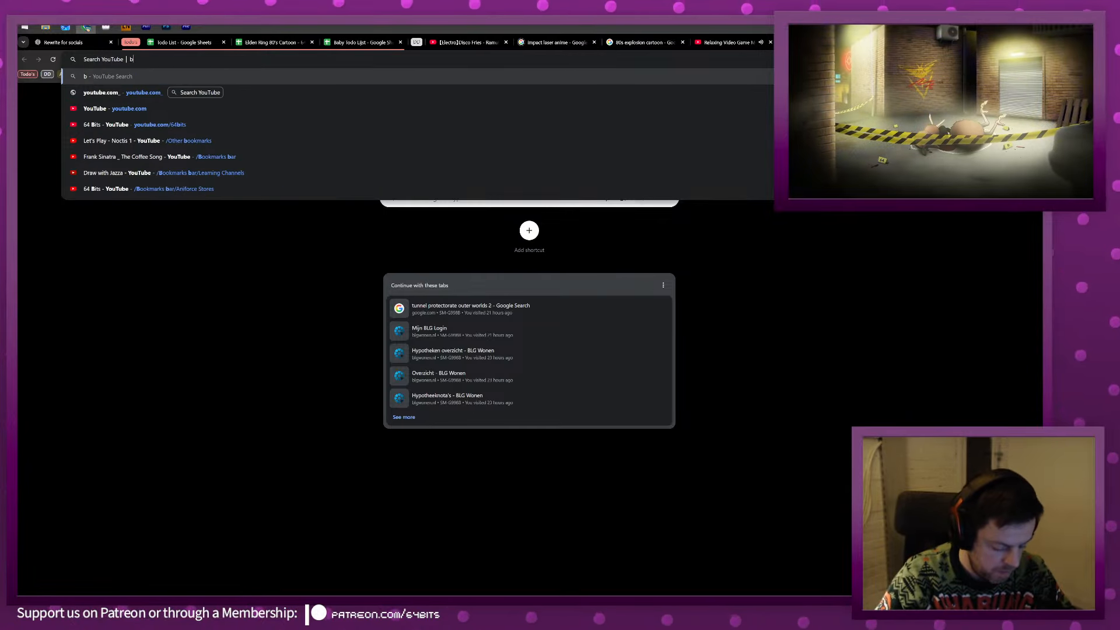
text(ayle)
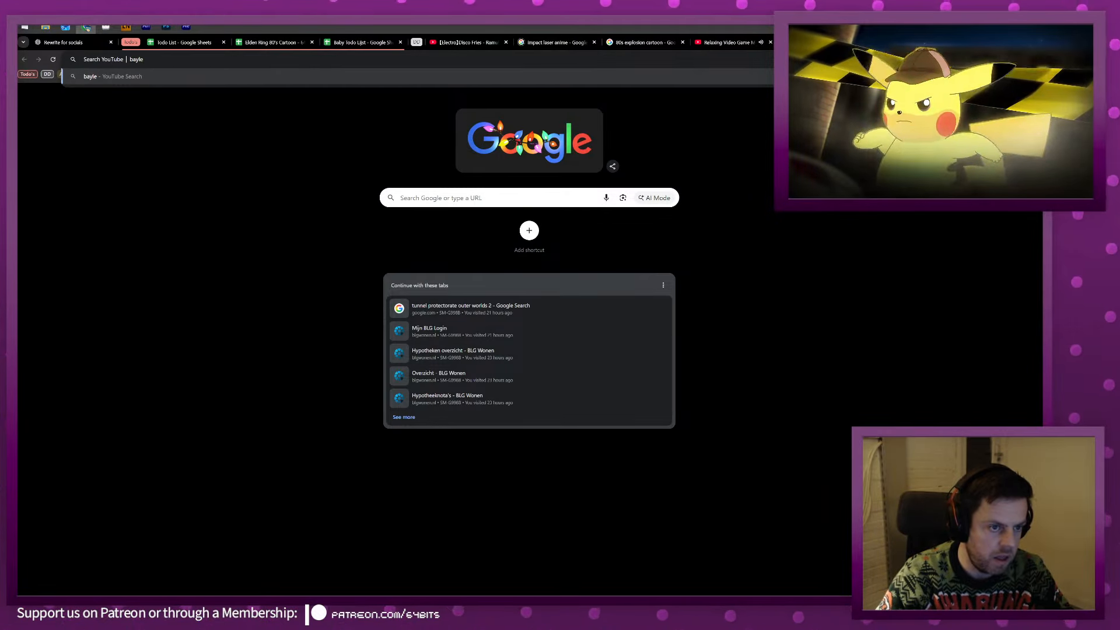
text( fight)
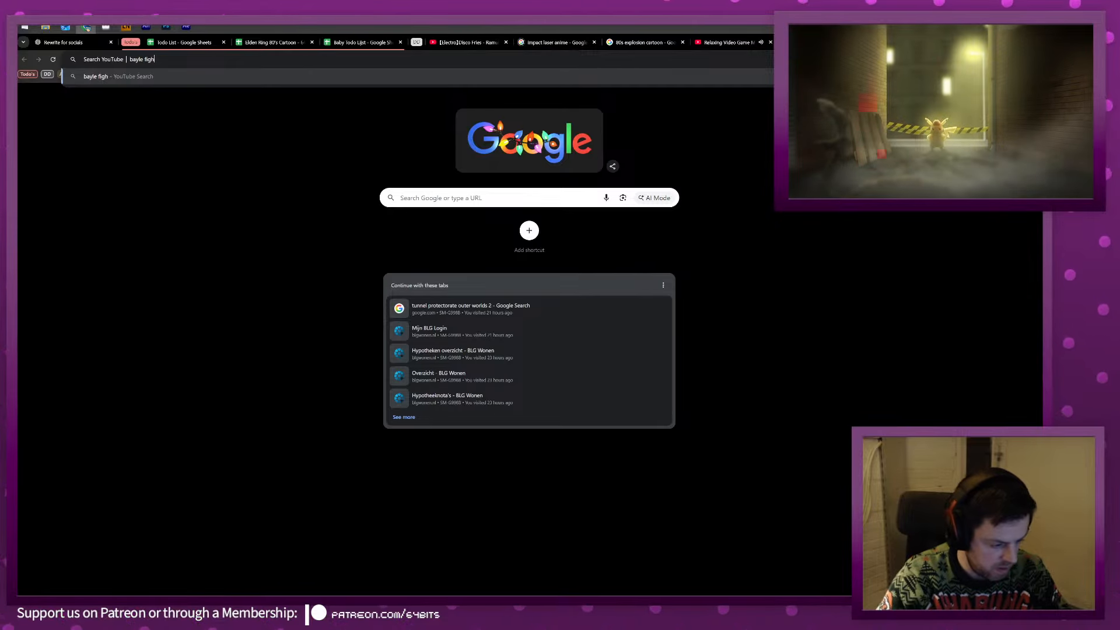
key(Return)
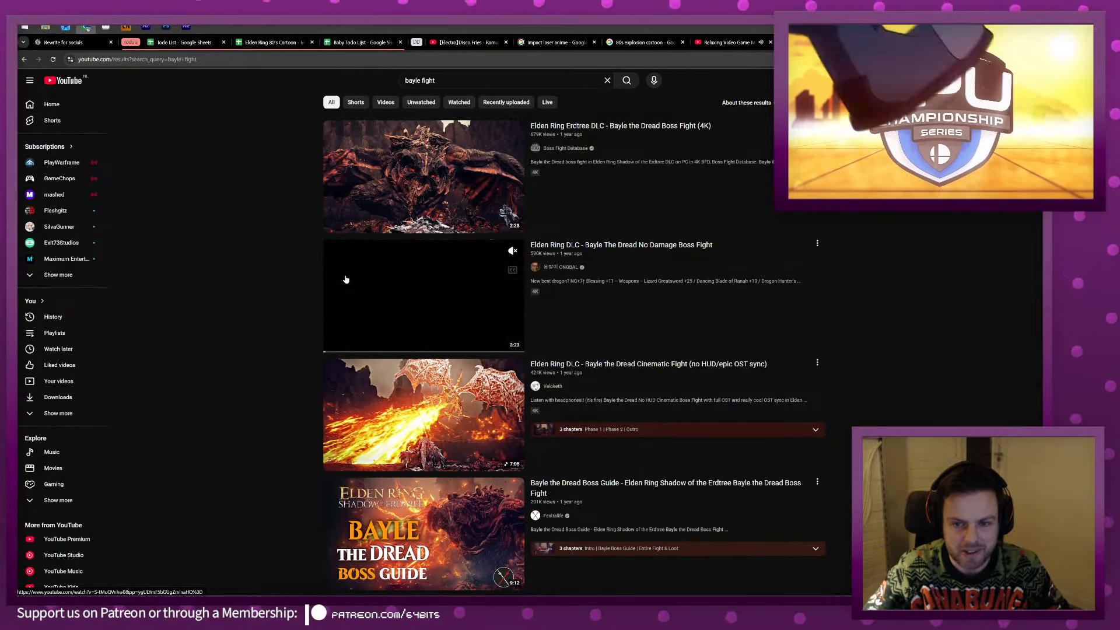
Open the "Bayle The Dread No Damage Boss Fight" video, mute it and skip ahead to about 1:37.
click(345, 280)
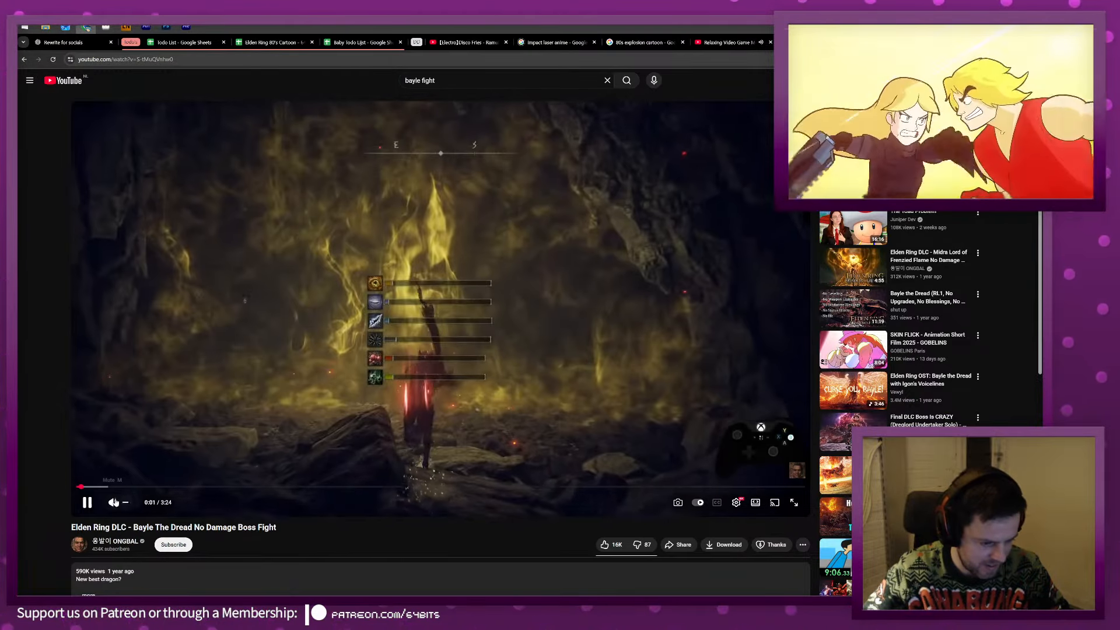
click(113, 502)
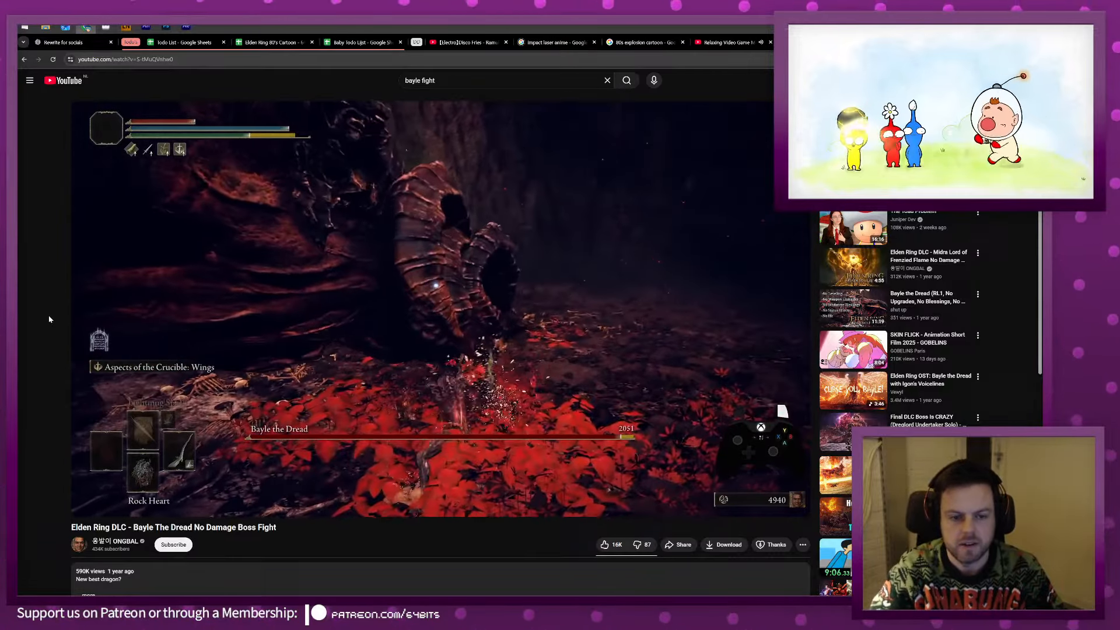
key(Right)
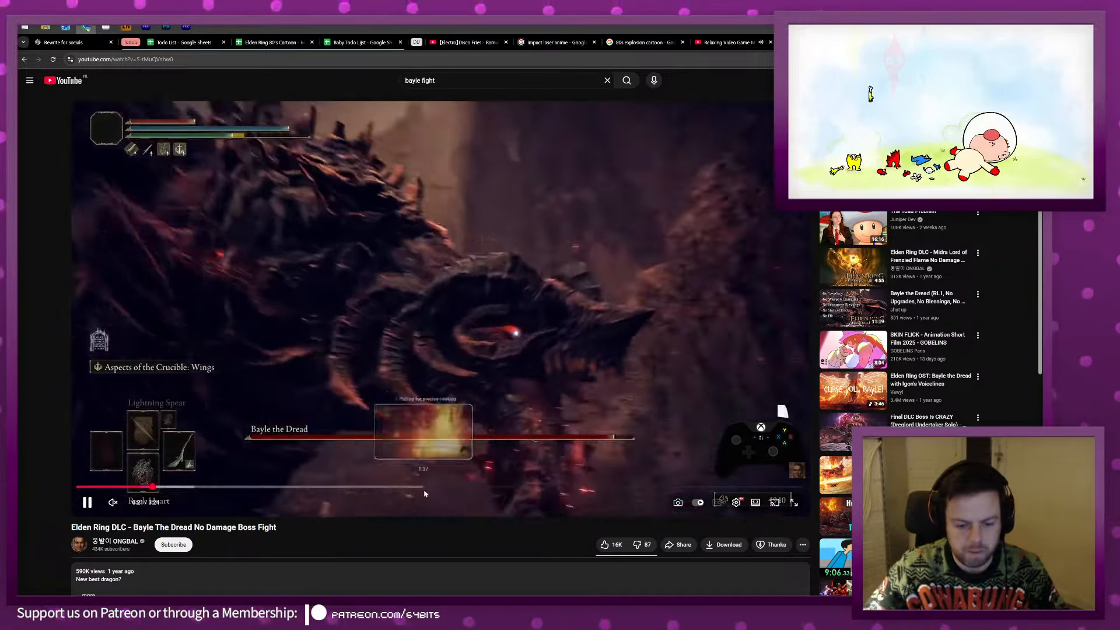
click(424, 494)
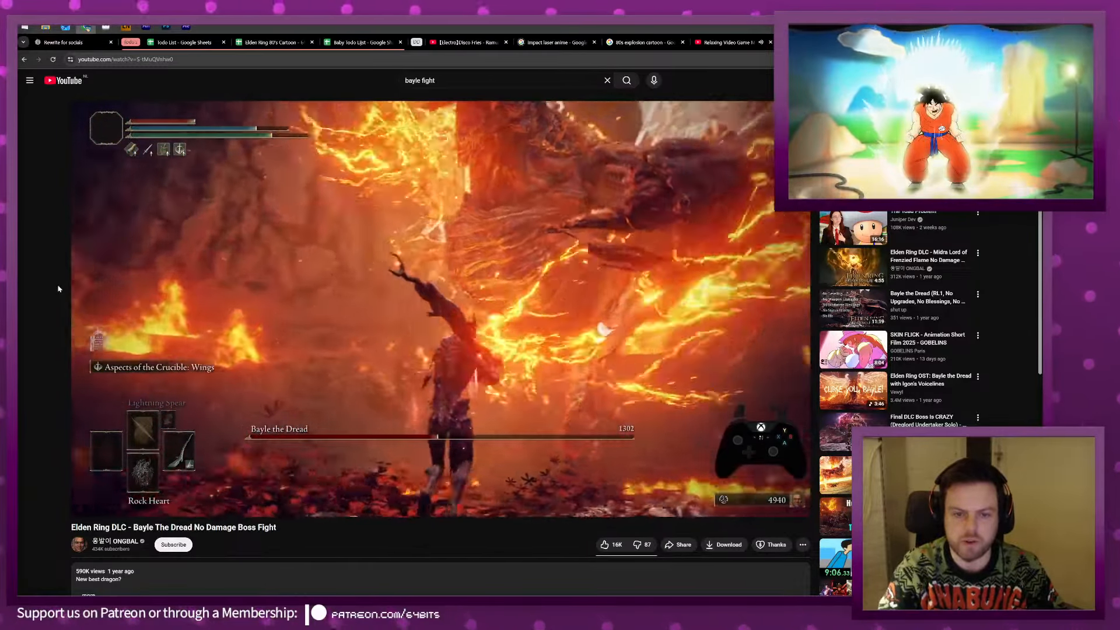
Go back over the fire and lightning attack and pause on the frame with the burst behind Bayle's head, around 1:43.
key(space)
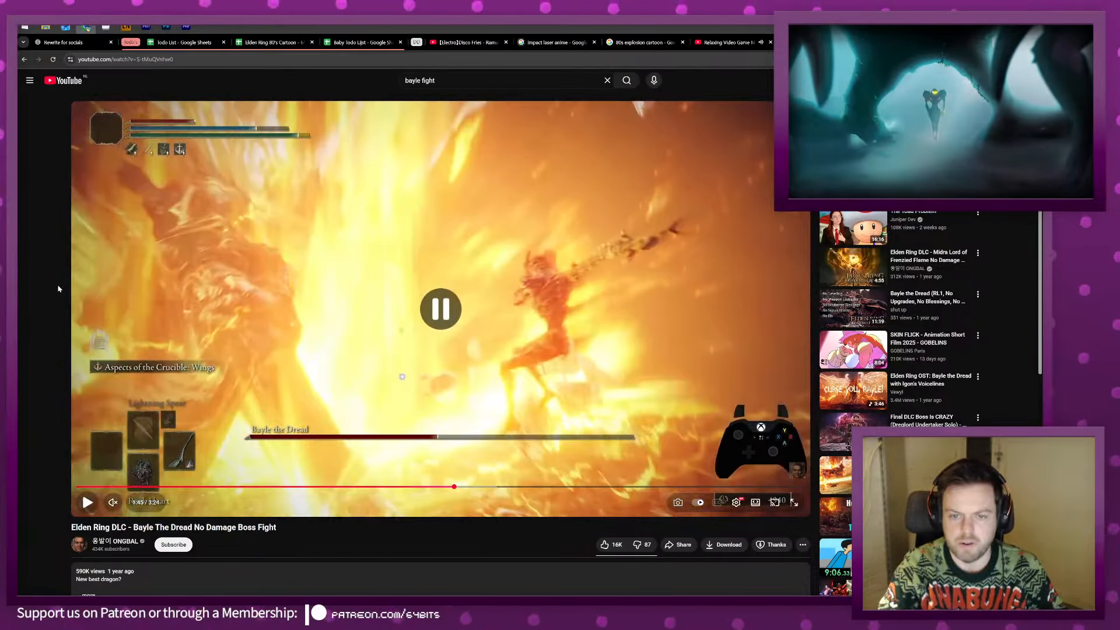
key(space)
key(space)
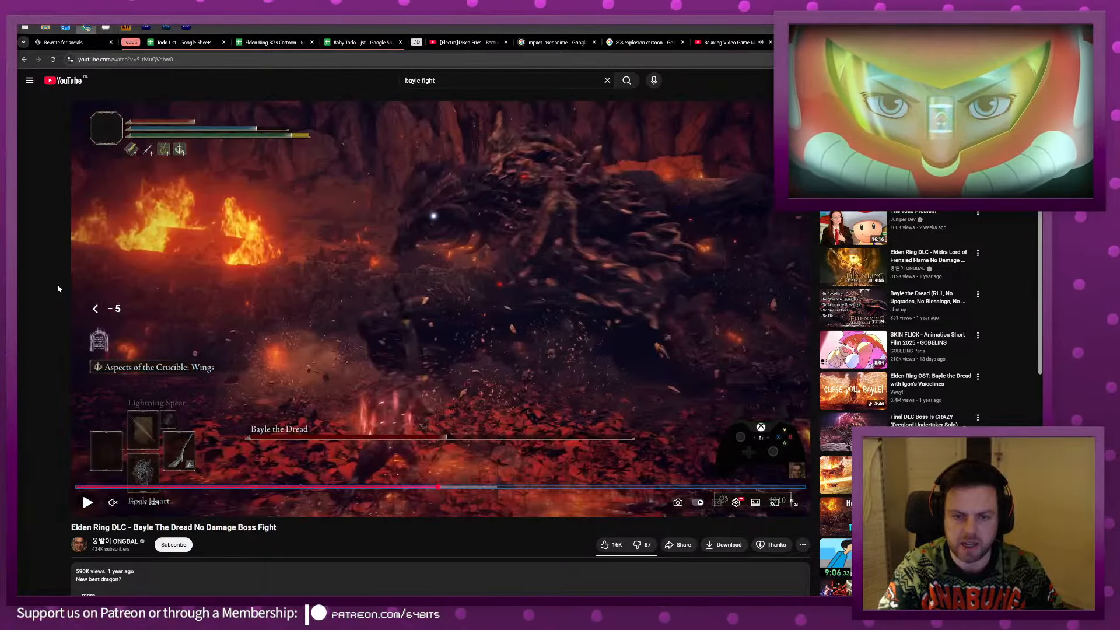
key(space)
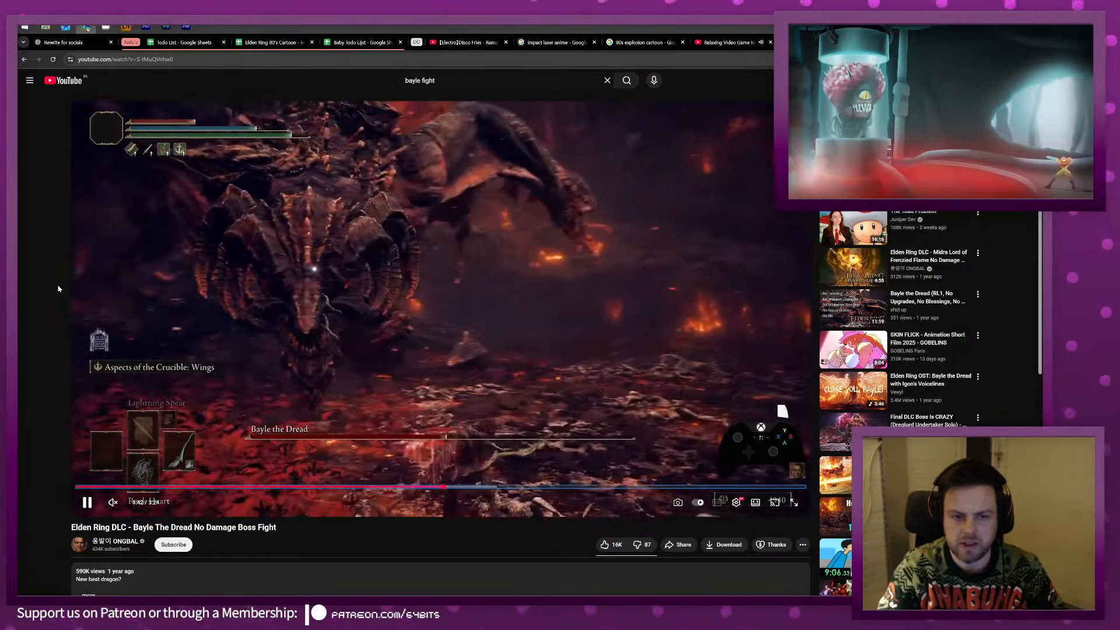
key(space)
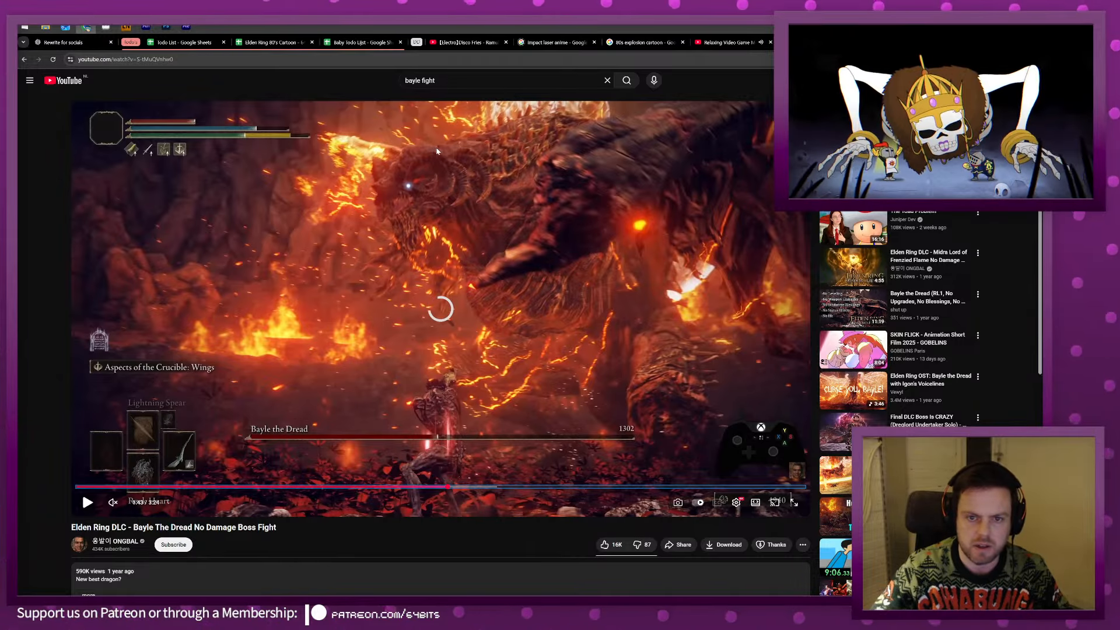
key(comma)
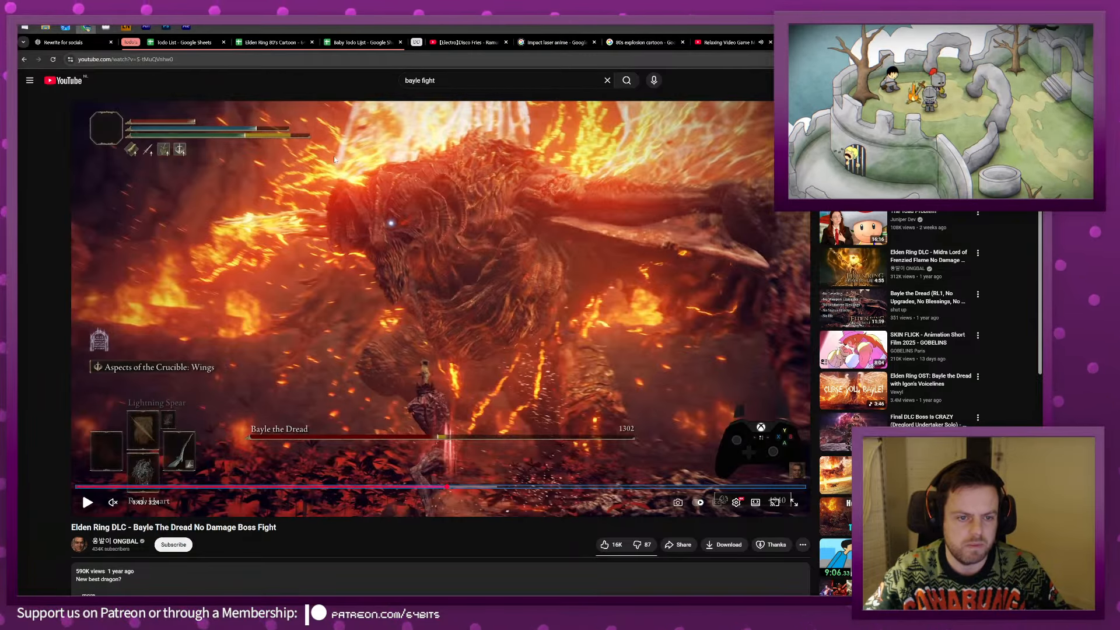
Capture the fiery burst behind Bayle's head and paste it into a new 264 x 204 px Photoshop document.
key(super+shift+s)
drag(315, 140, 396, 204)
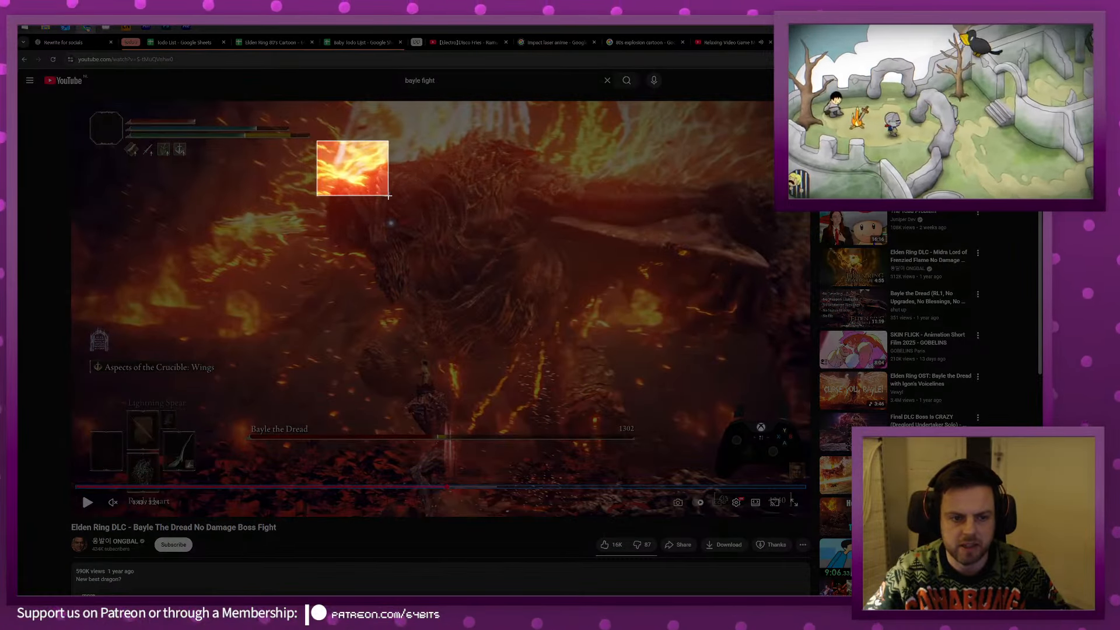
key(alt+Tab)
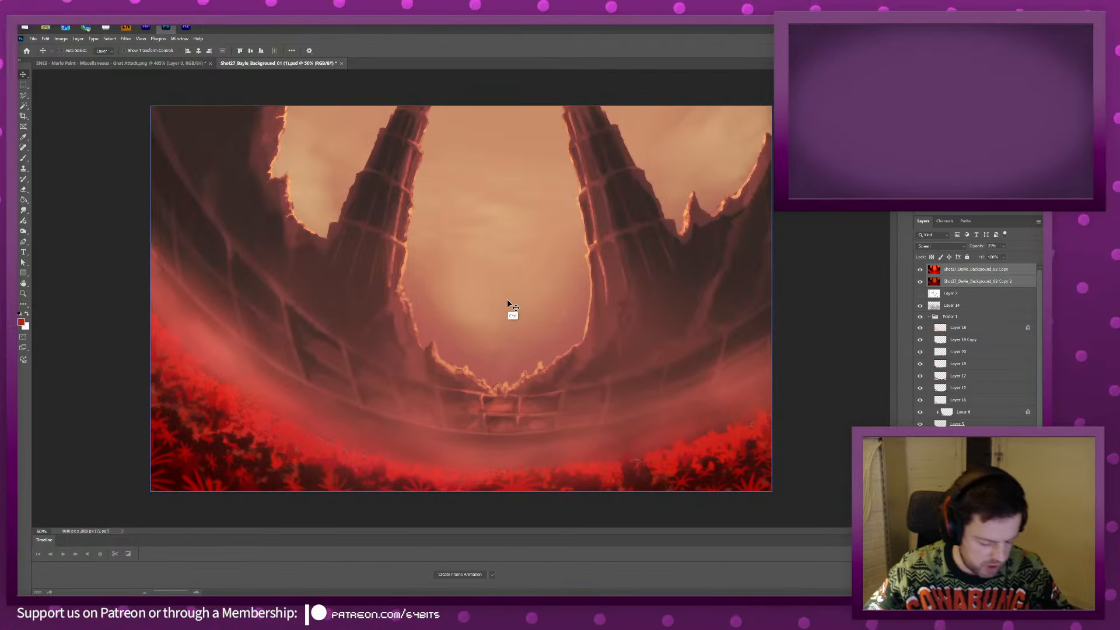
key(ctrl+n)
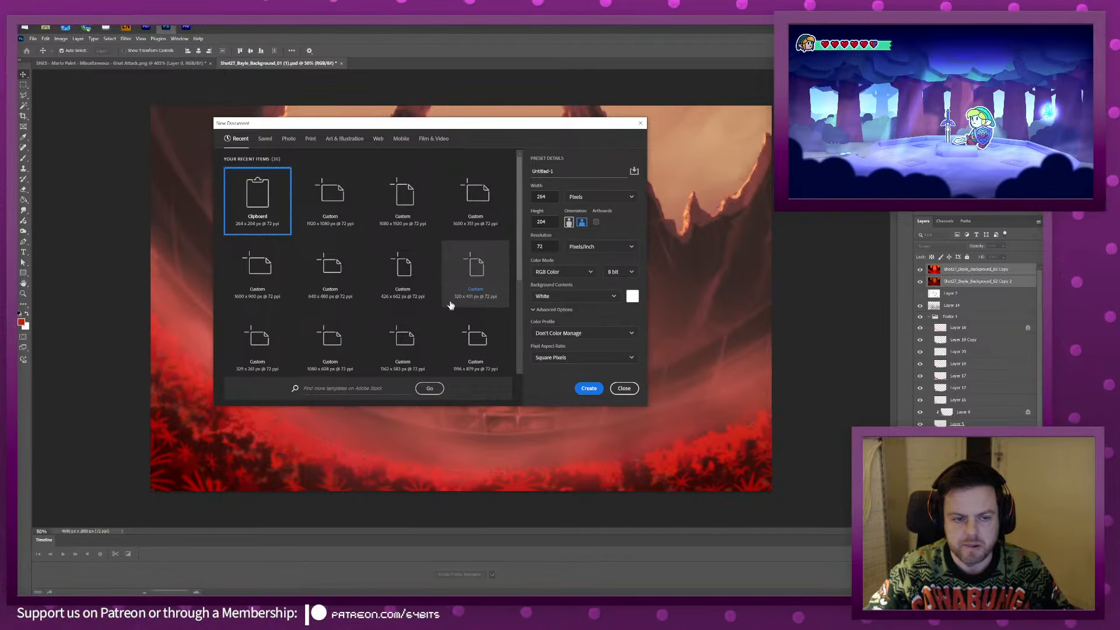
key(Return)
key(ctrl+v)
scroll(475, 289, up, 3)
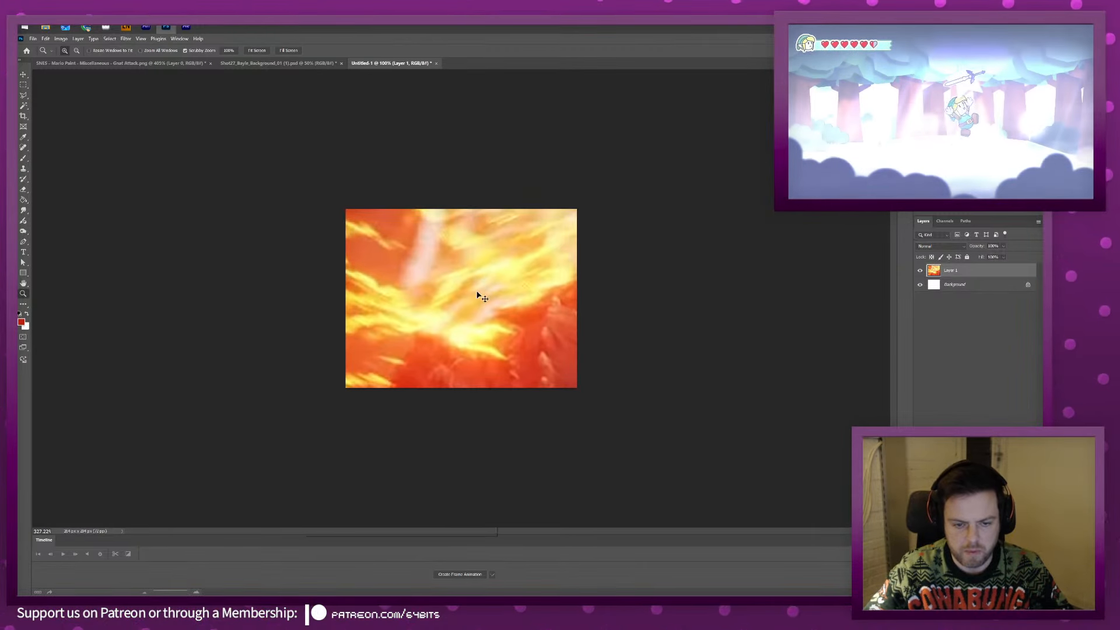
Sample the burst's colours from its pale yellow core through yellow to the surrounding orange, and switch back to After Effects.
key(b)
alt+click(434, 319)
key(n)
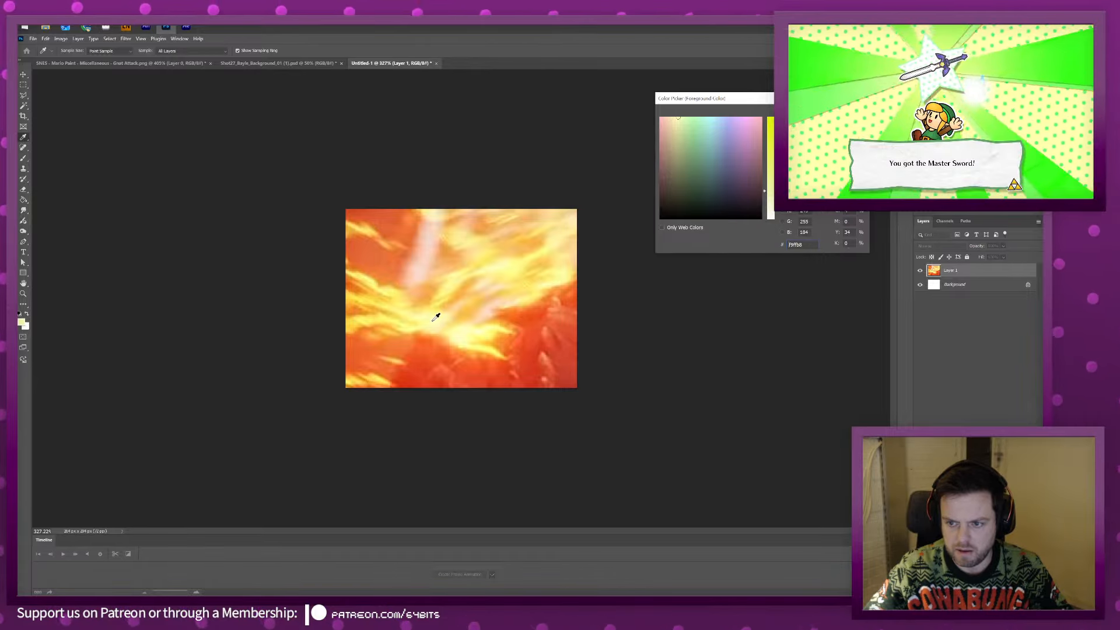
click(415, 310)
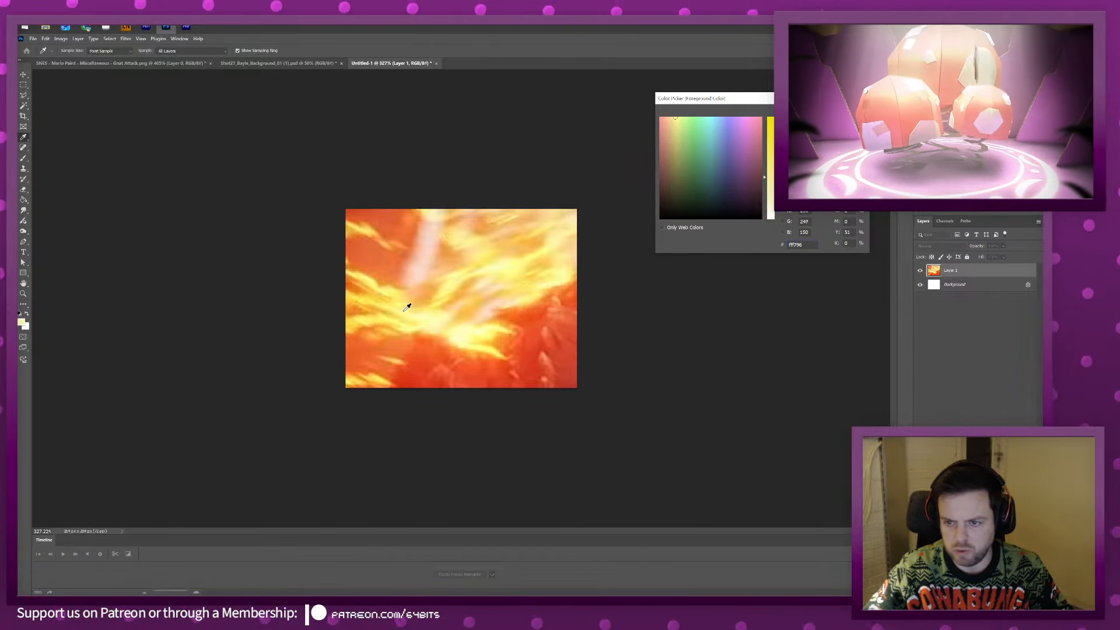
drag(397, 305, 369, 296)
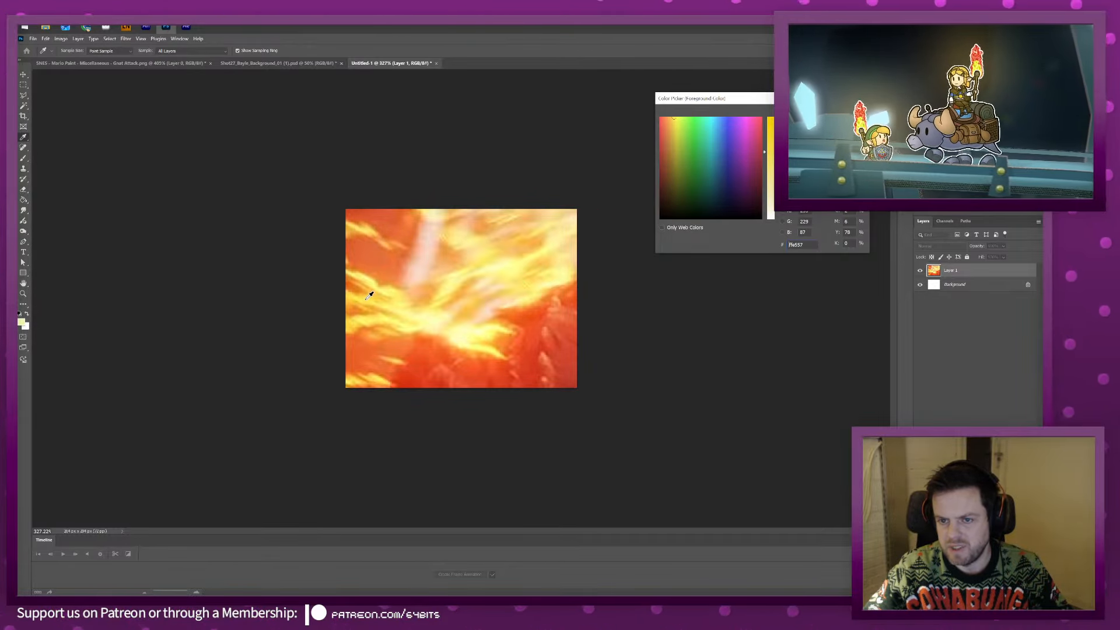
drag(369, 295, 375, 267)
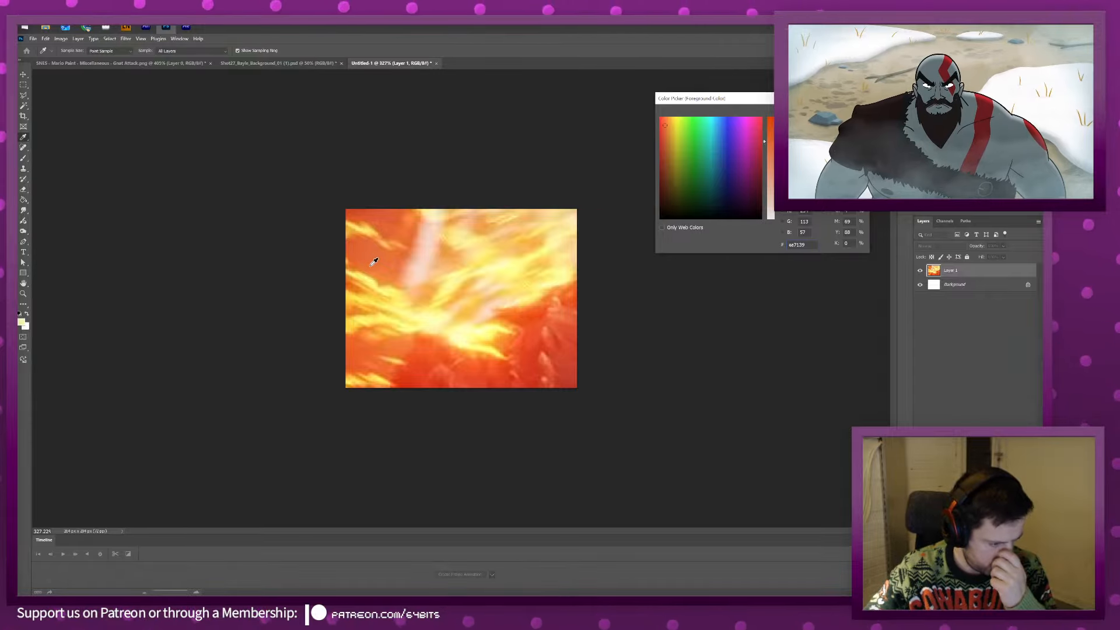
key(Return)
key(b)
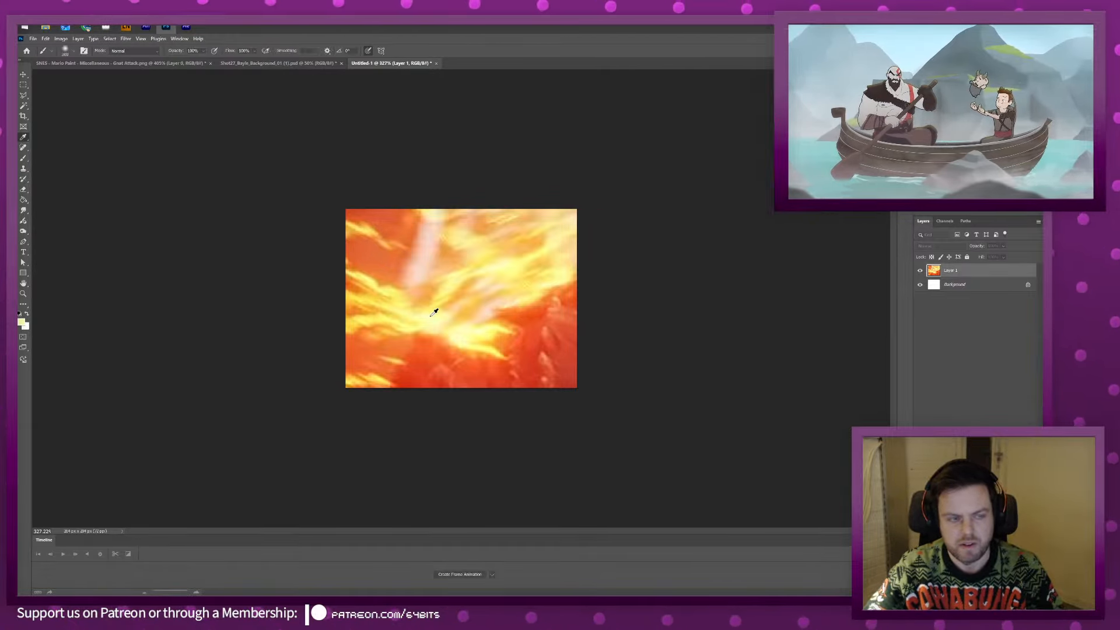
key(alt+Tab)
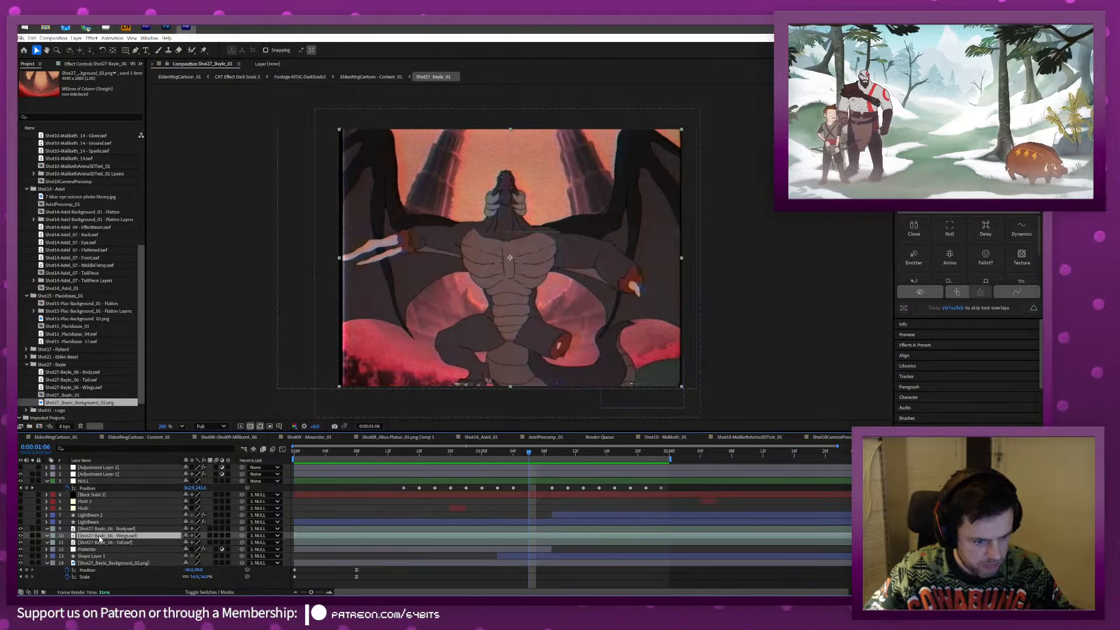
Apply Hue/Saturation to the Bayle wings layer, with master hue 1x+23°, saturation 100 and lightness 24 for a fiery orange.
key(ctrl+space)
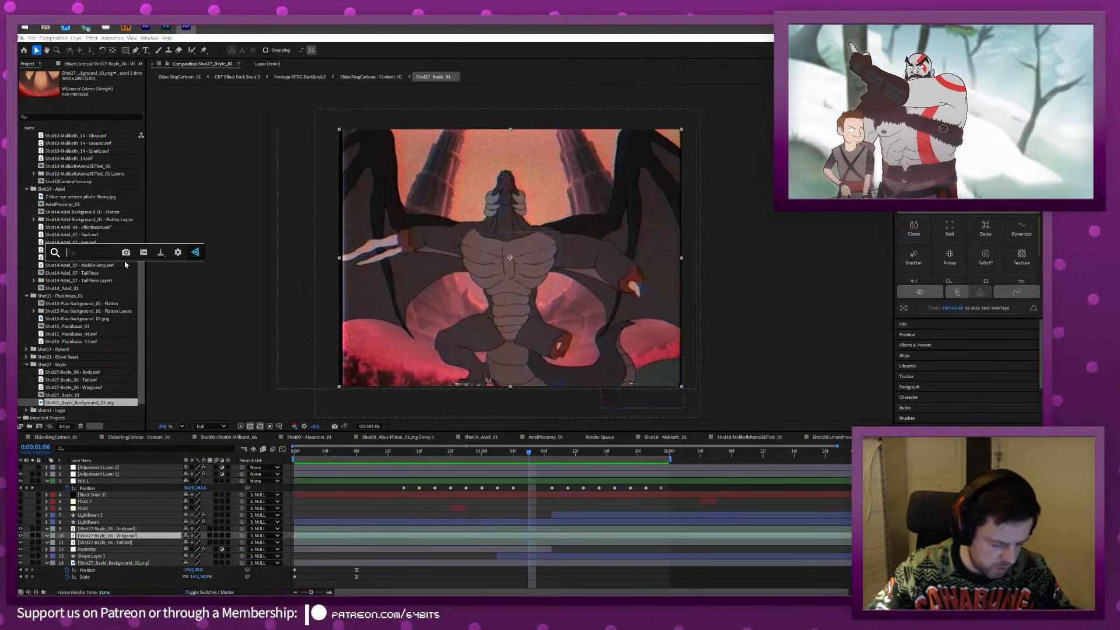
text(hue)
key(Return)
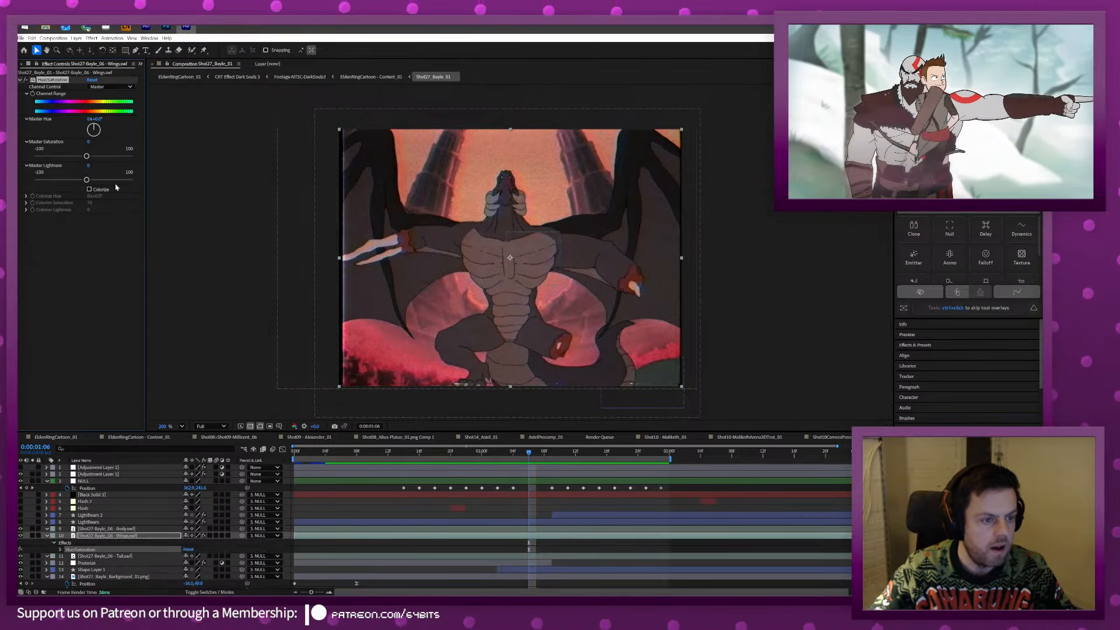
drag(86, 158, 87, 182)
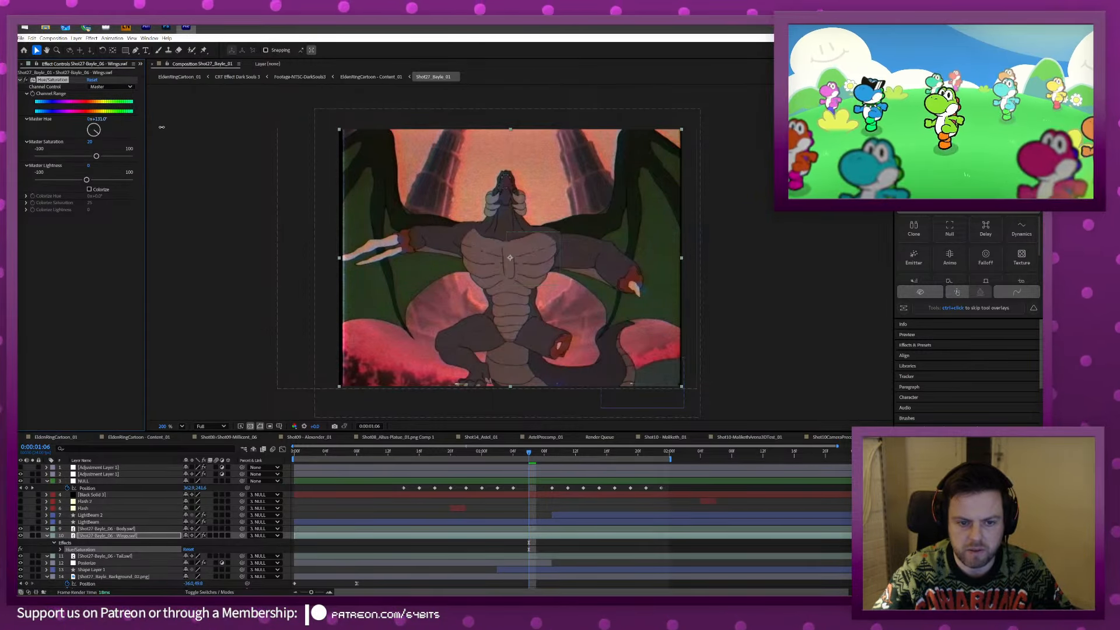
drag(161, 127, 164, 127)
drag(97, 156, 130, 156)
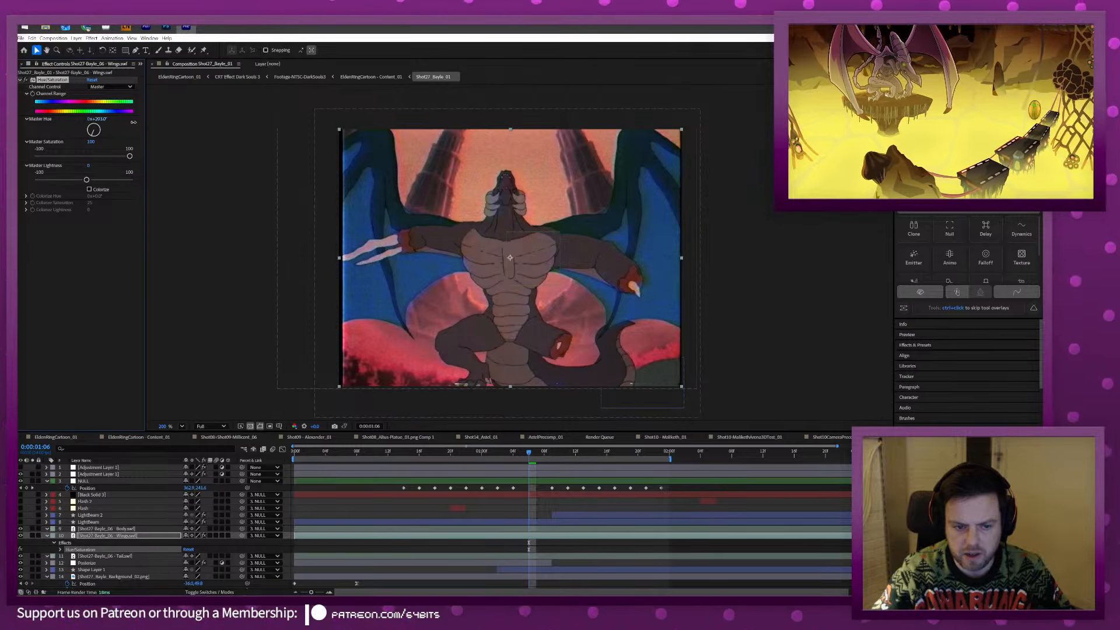
drag(159, 121, 226, 129)
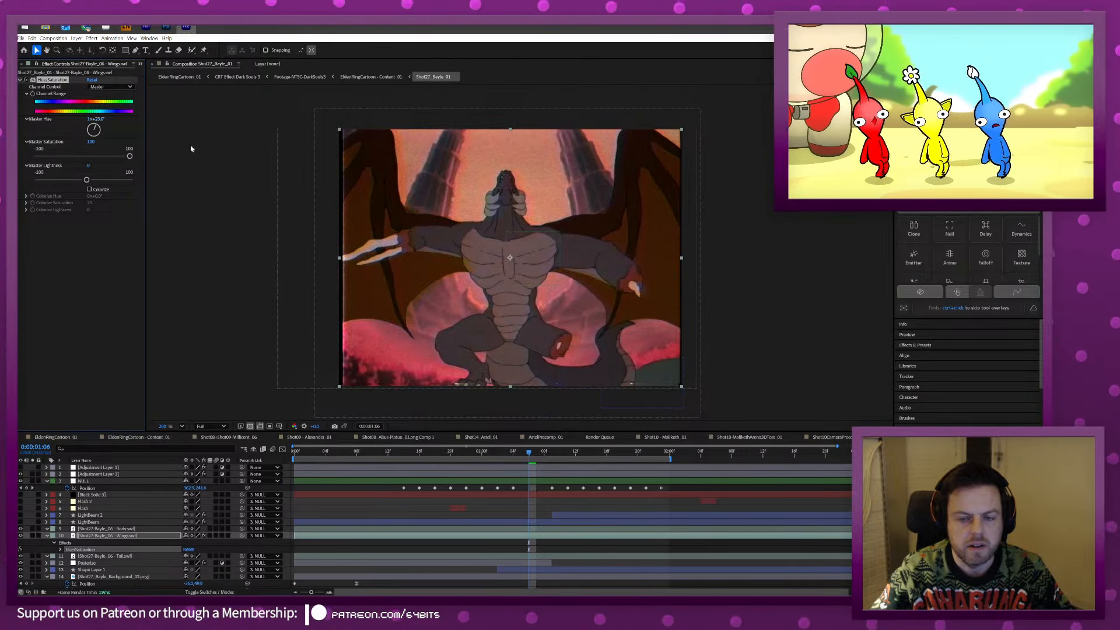
mouse_move(87, 180)
mouse_down()
mouse_move(129, 179)
mouse_move(96, 179)
mouse_up()
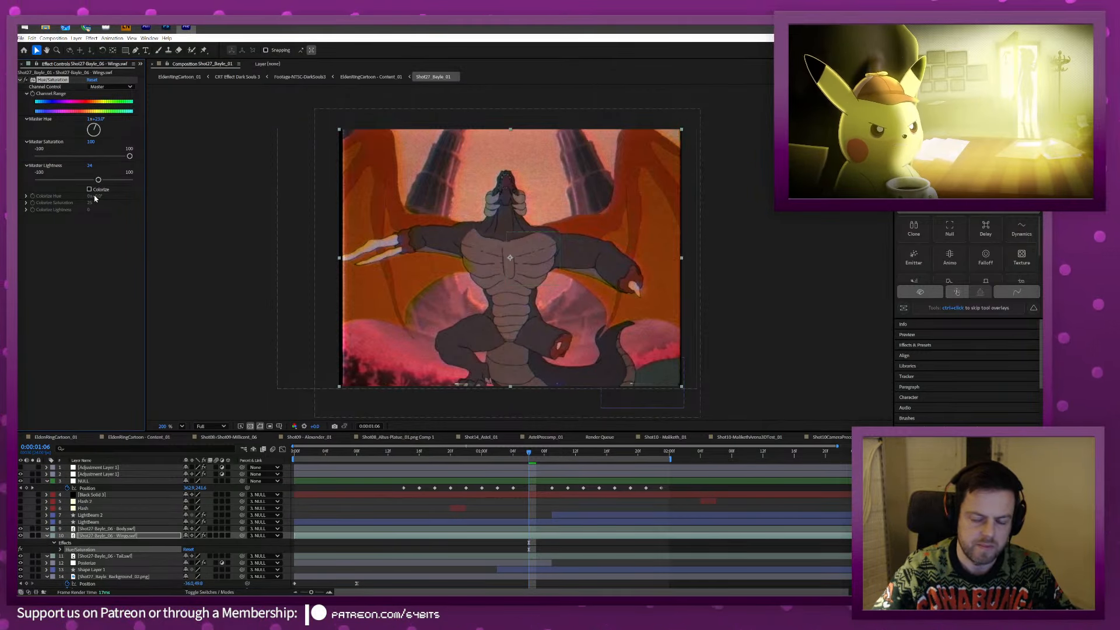
Apply Levels to the wings layer, raising the gamma and lowering the input white to brighten the membranes to yellow-orange.
key(ctrl+space)
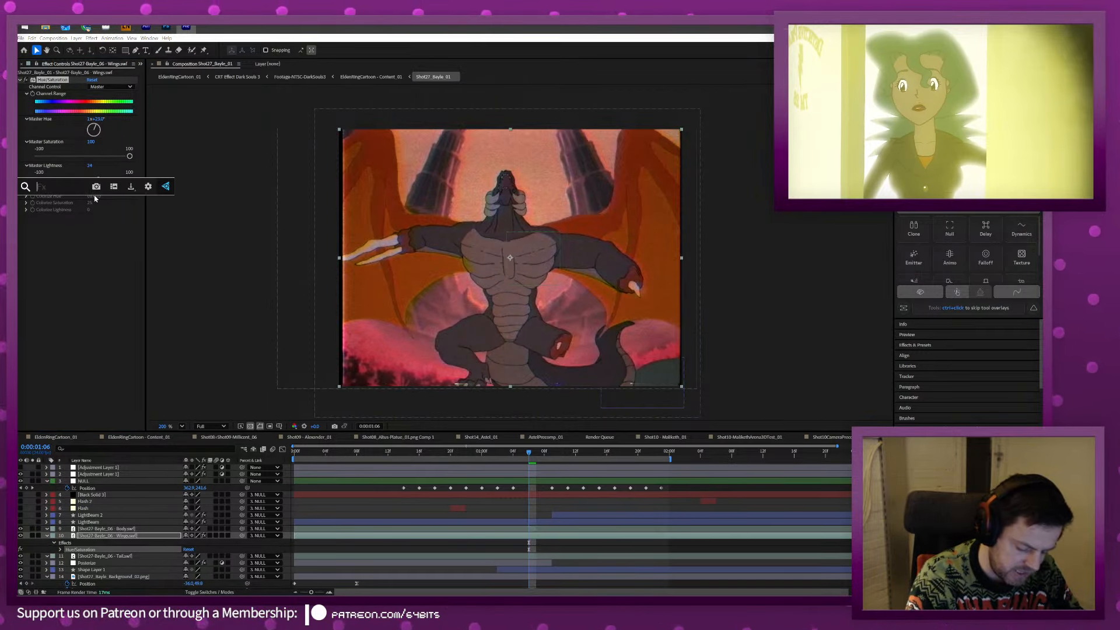
text(leve)
key(Return)
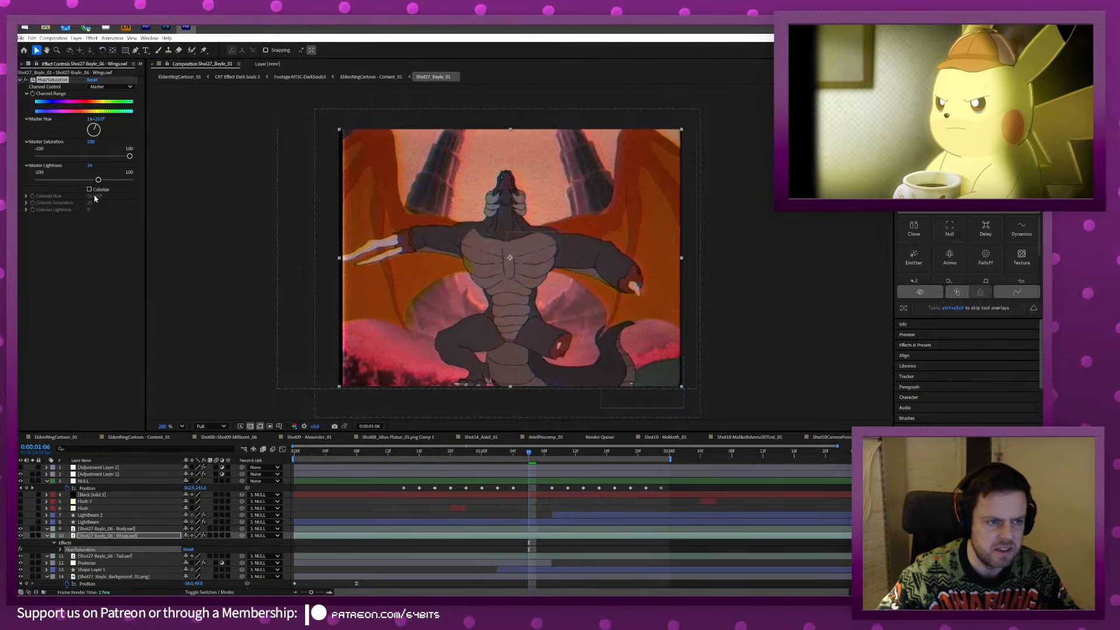
drag(43, 216, 60, 133)
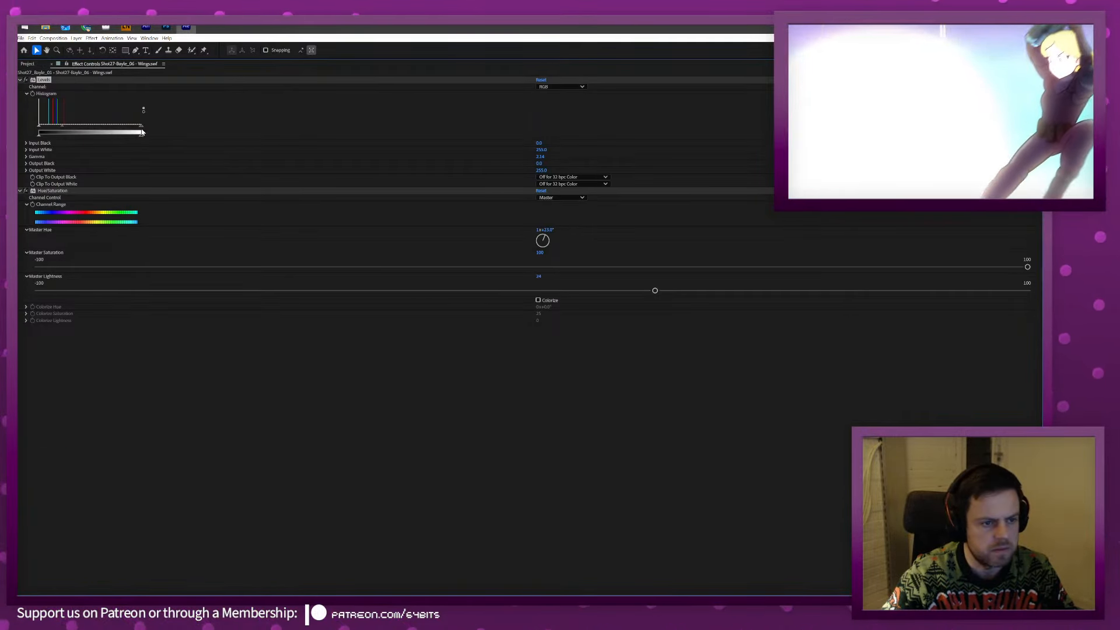
key(grave)
drag(88, 126, 55, 132)
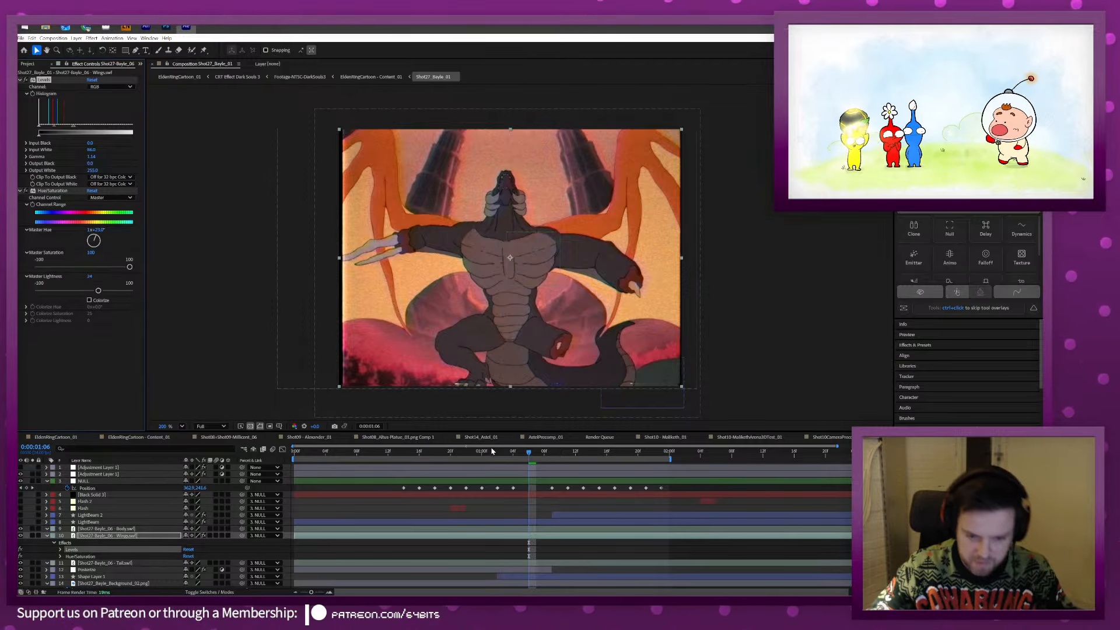
Play back the shot from its first frame and check the recoloured wings up to 0:00:01:11.
drag(492, 451, 373, 451)
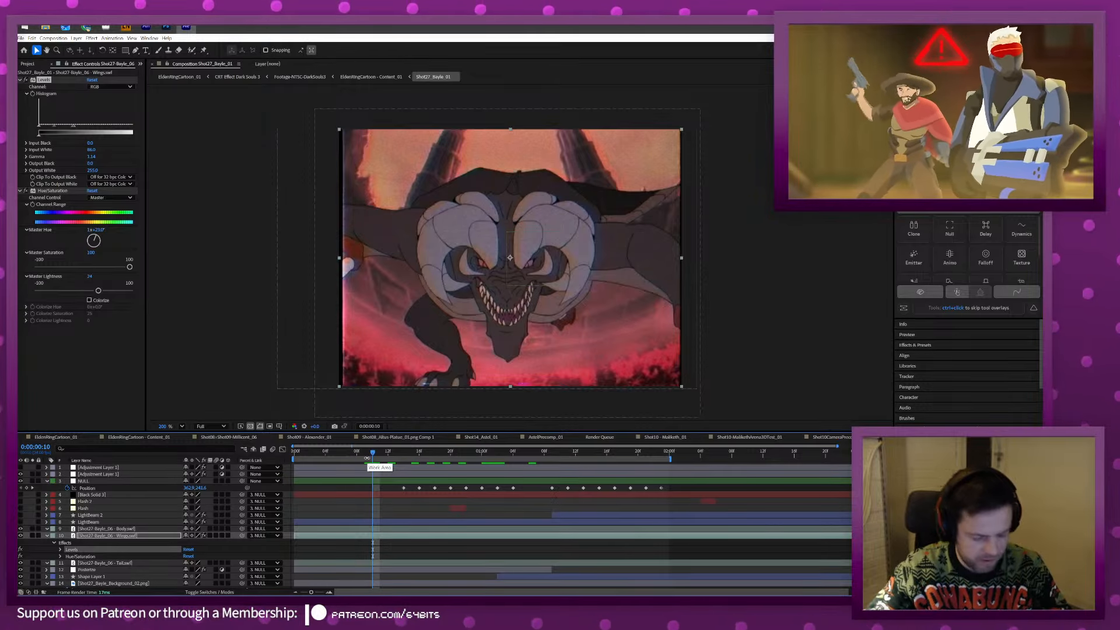
drag(373, 451, 277, 455)
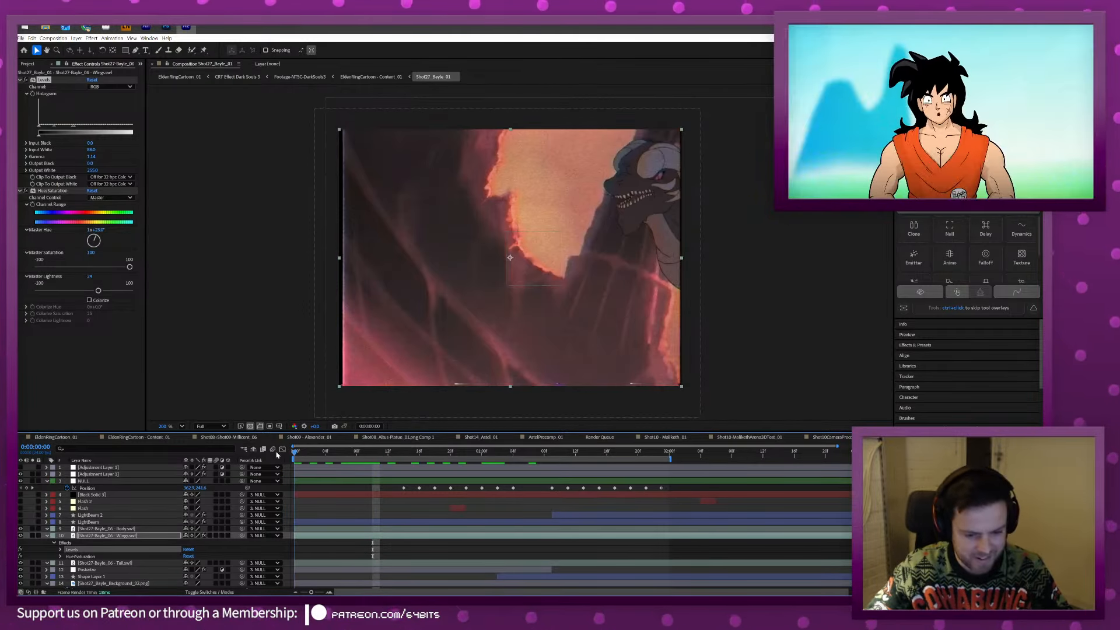
key(space)
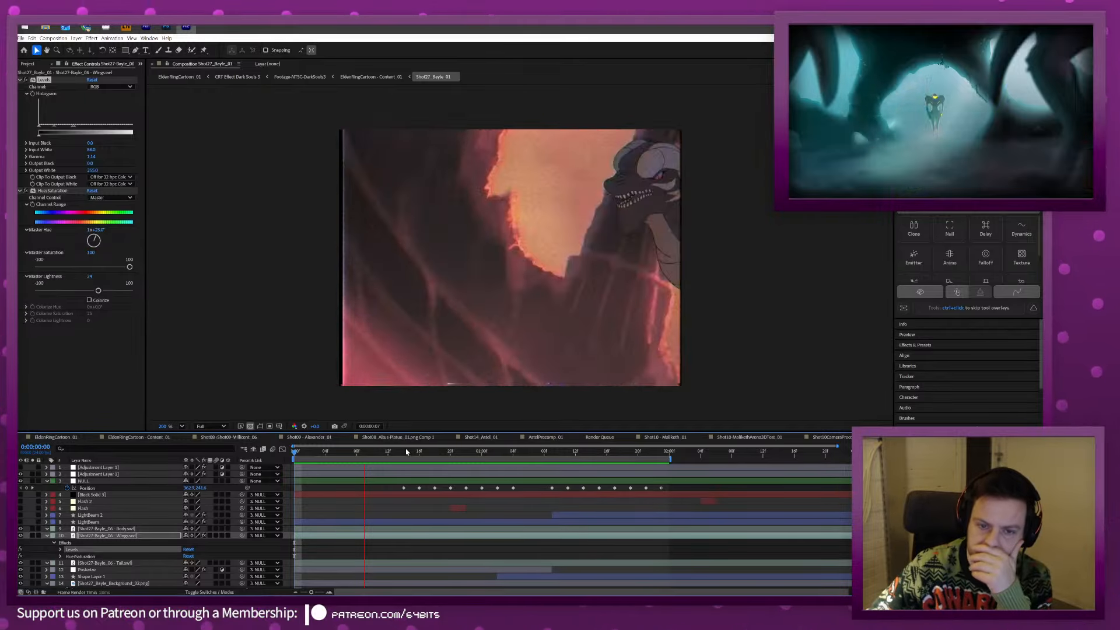
click(547, 452)
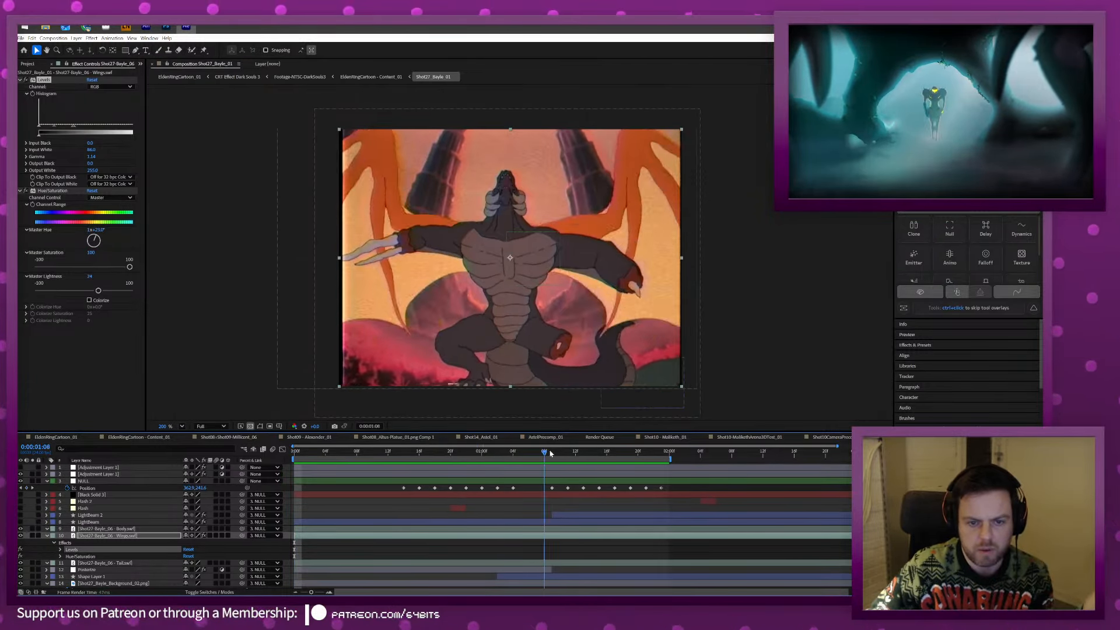
key(Page_Down)
key(Page_Down)
key(Page_Down)
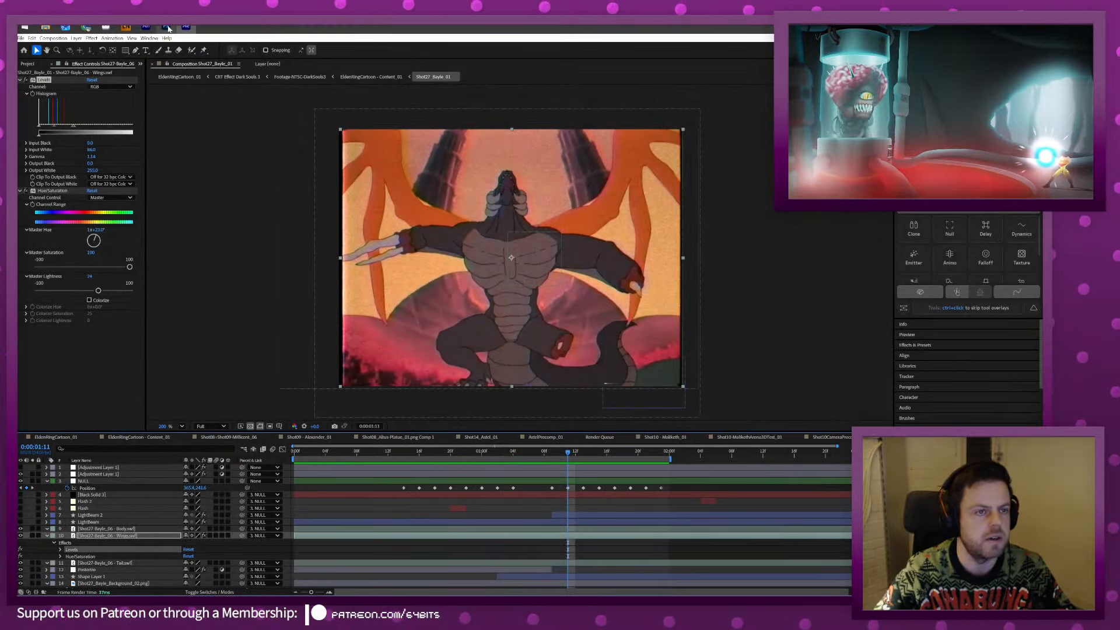
Switch to Photoshop, compare the colour tones of a small orange crop placed over the burst, hide the crop and return to After Effects.
click(167, 27)
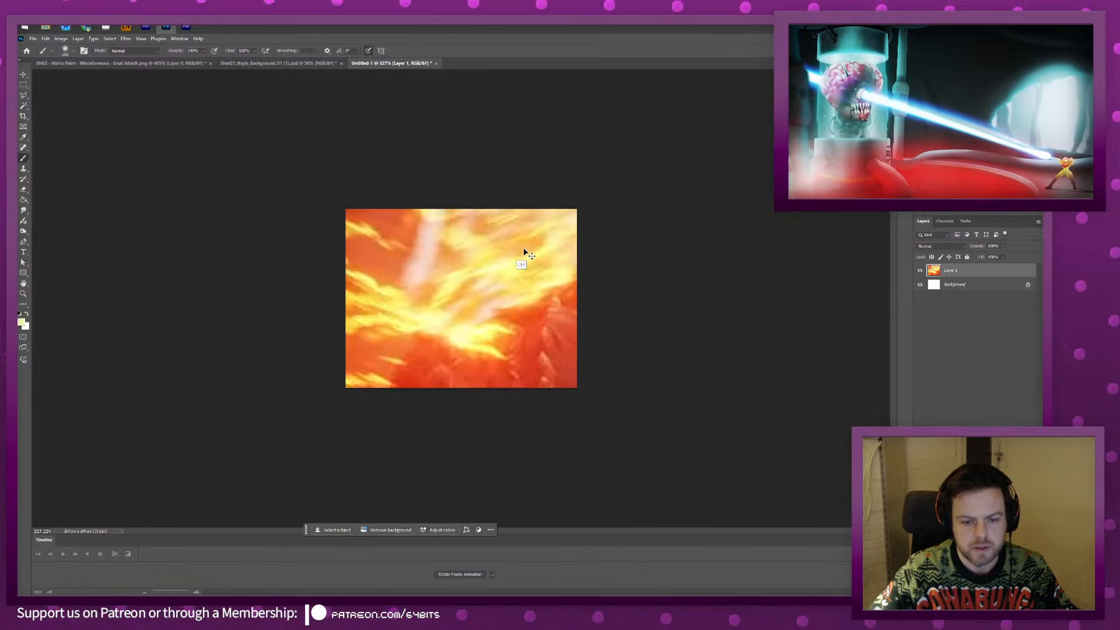
key(i)
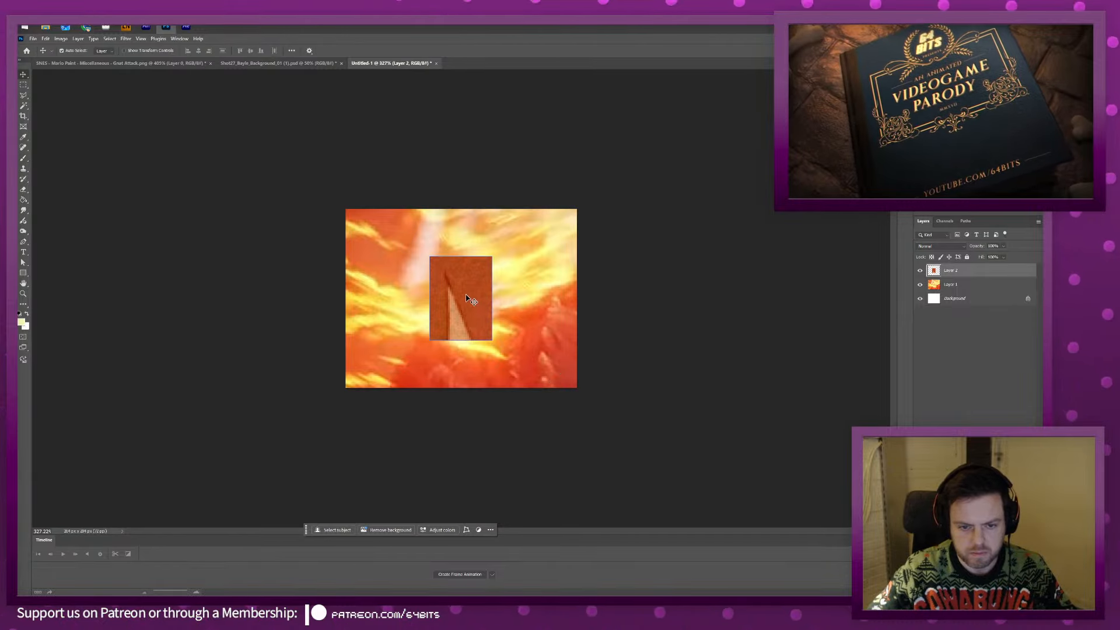
click(480, 284)
key(n)
click(474, 288)
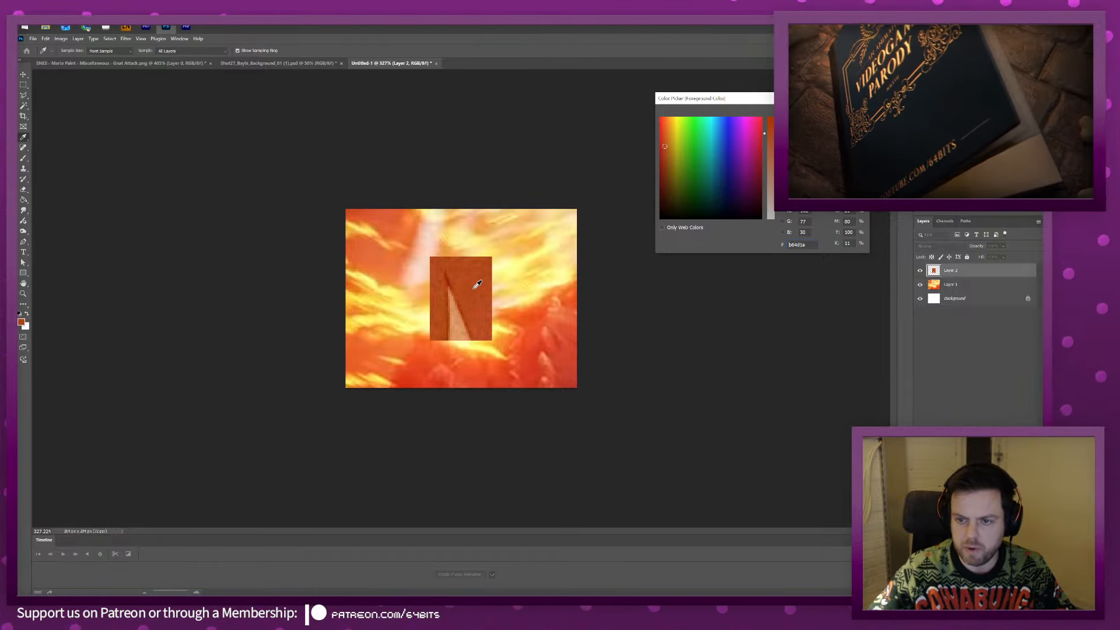
click(460, 316)
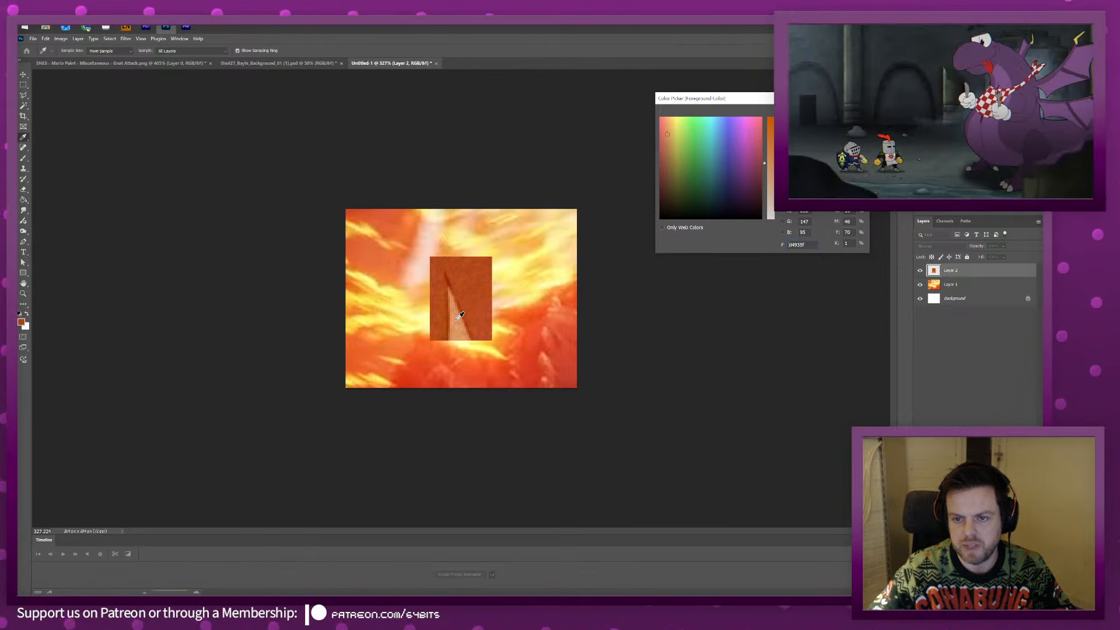
click(460, 313)
click(460, 313)
click(467, 303)
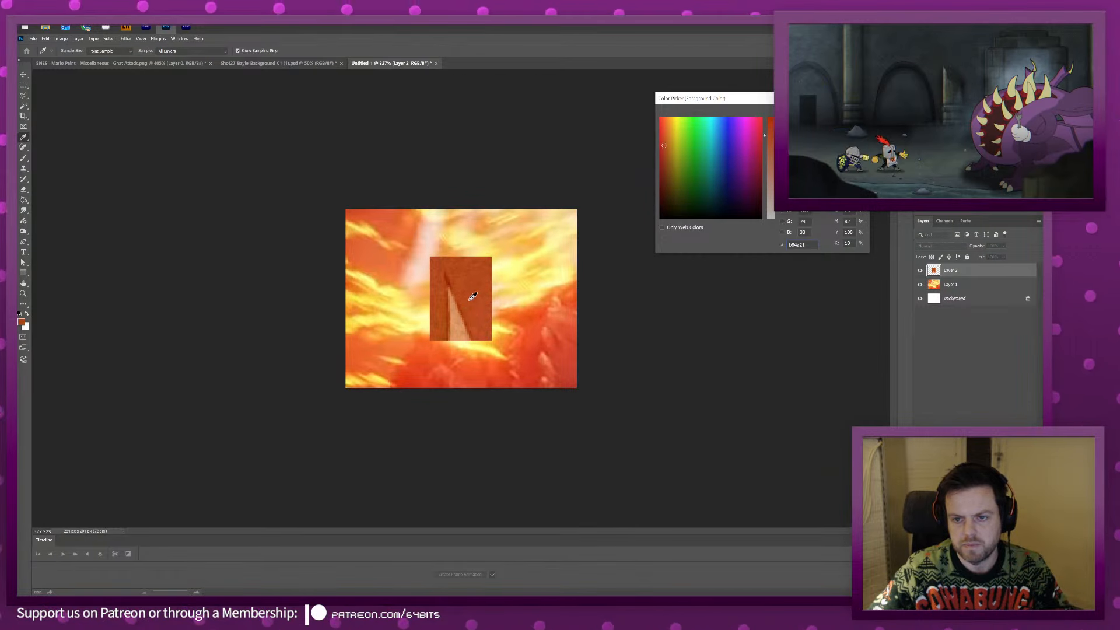
key(Return)
click(921, 271)
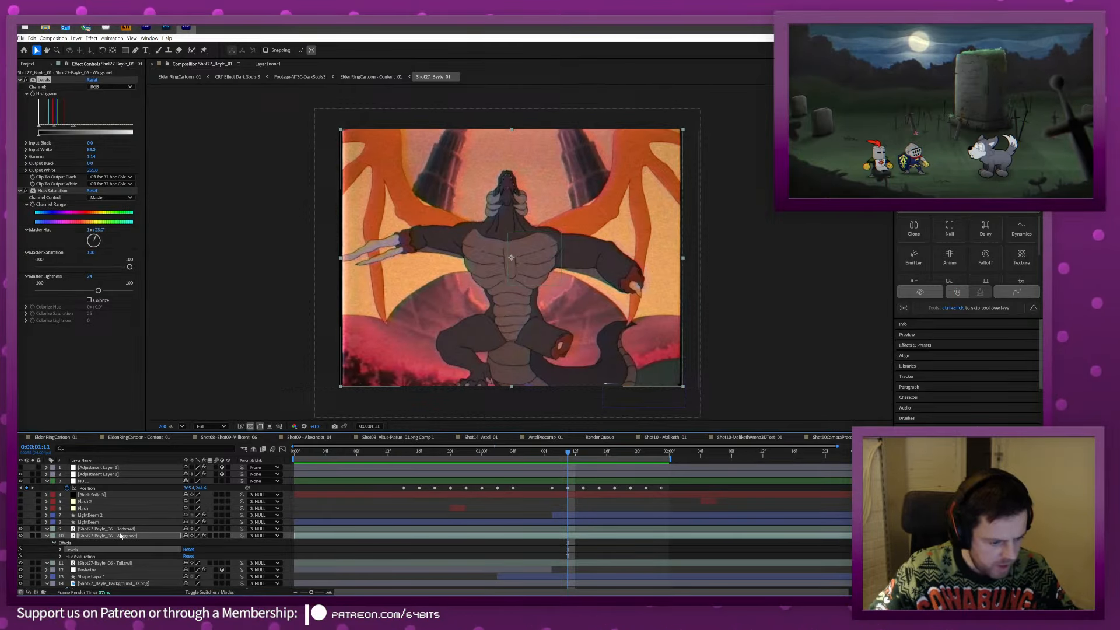
Add an Outer Glow layer style to the Bayle wings layer and greatly increase the glow's size.
right_click(121, 535)
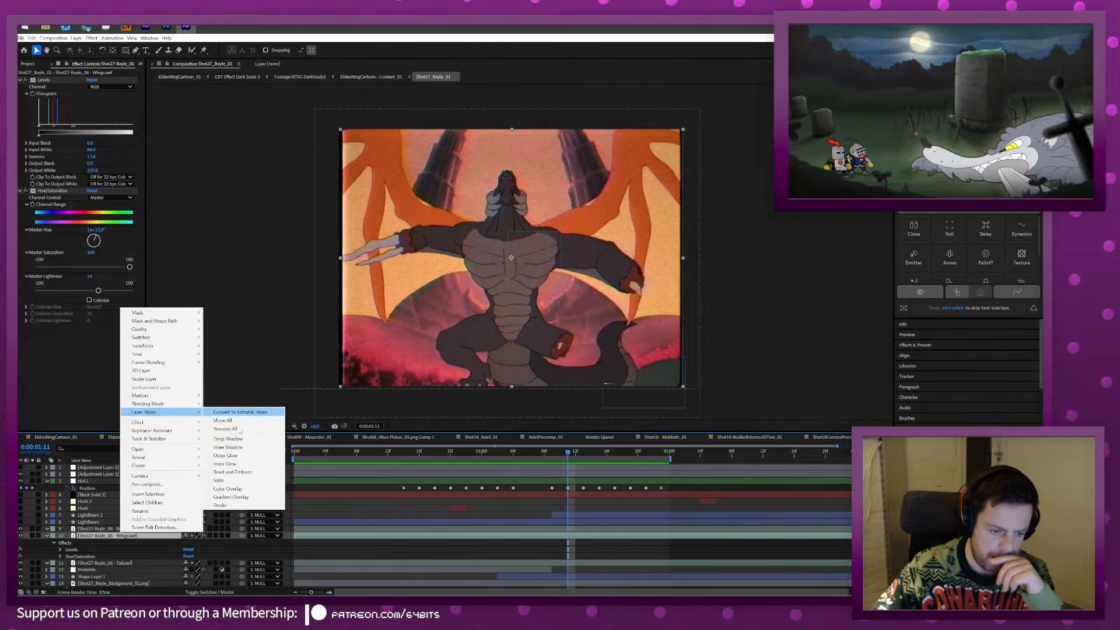
click(76, 535)
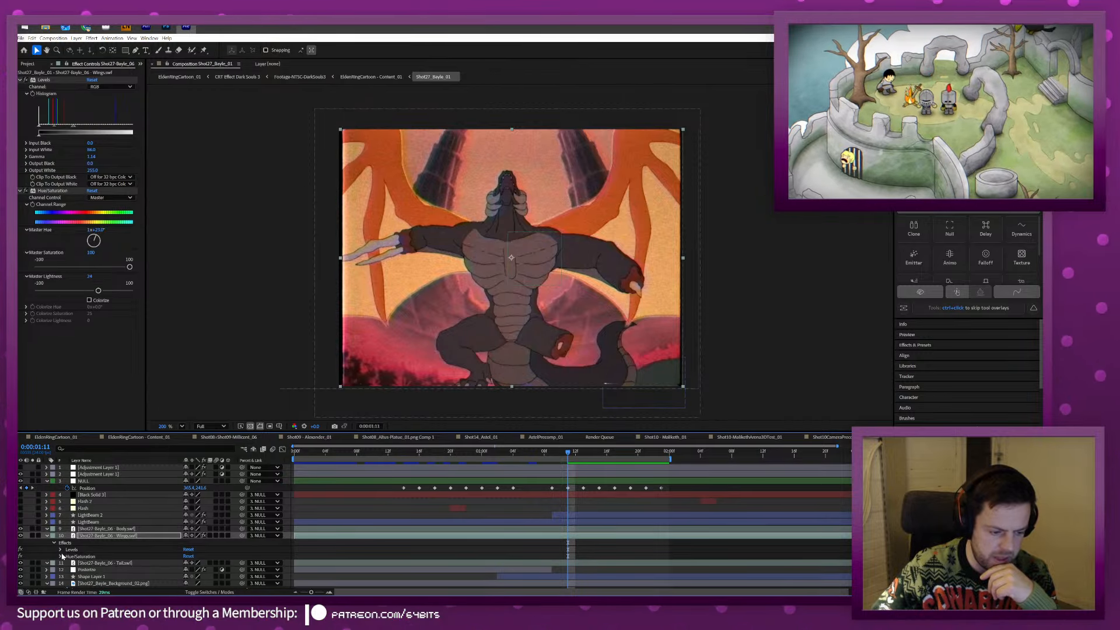
click(47, 536)
click(46, 536)
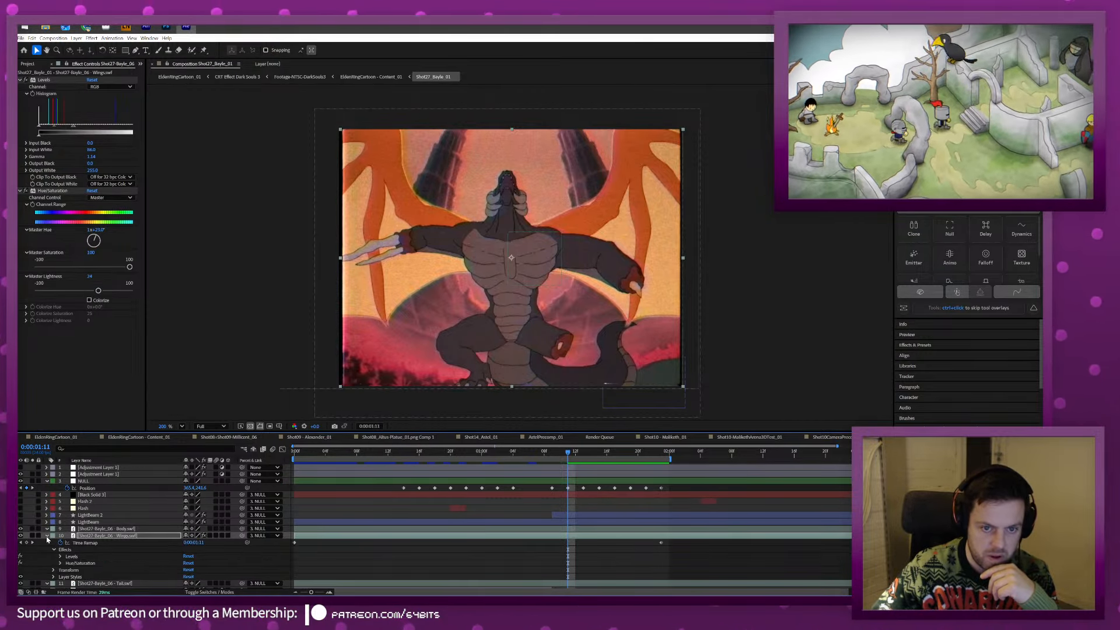
scroll(50, 547, down, 2)
click(55, 545)
scroll(107, 515, down, 1)
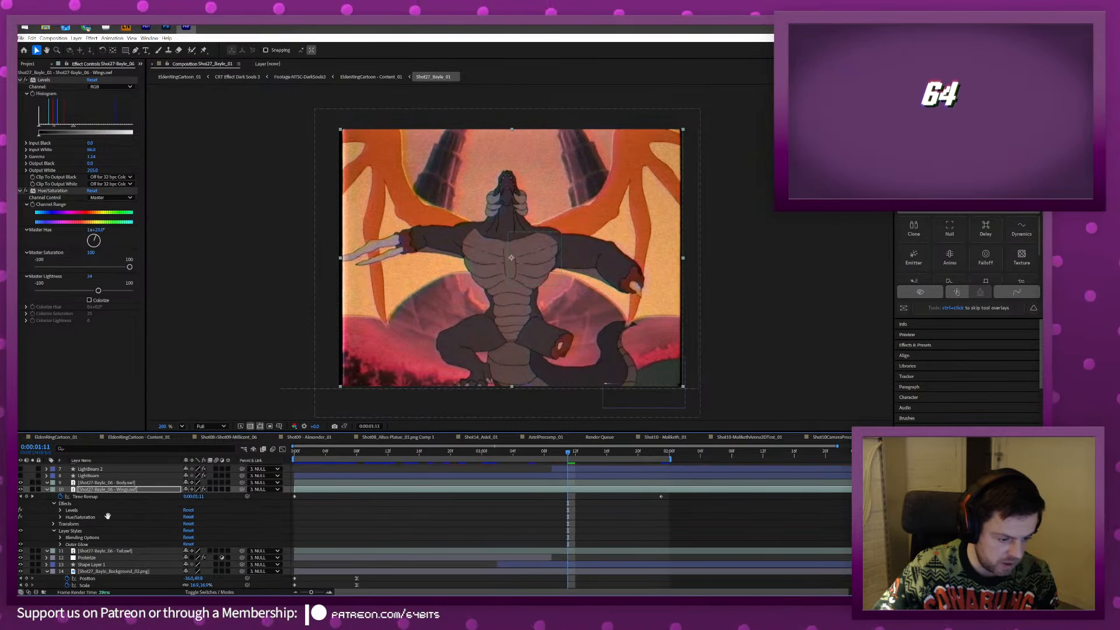
click(61, 543)
scroll(142, 551, down, 4)
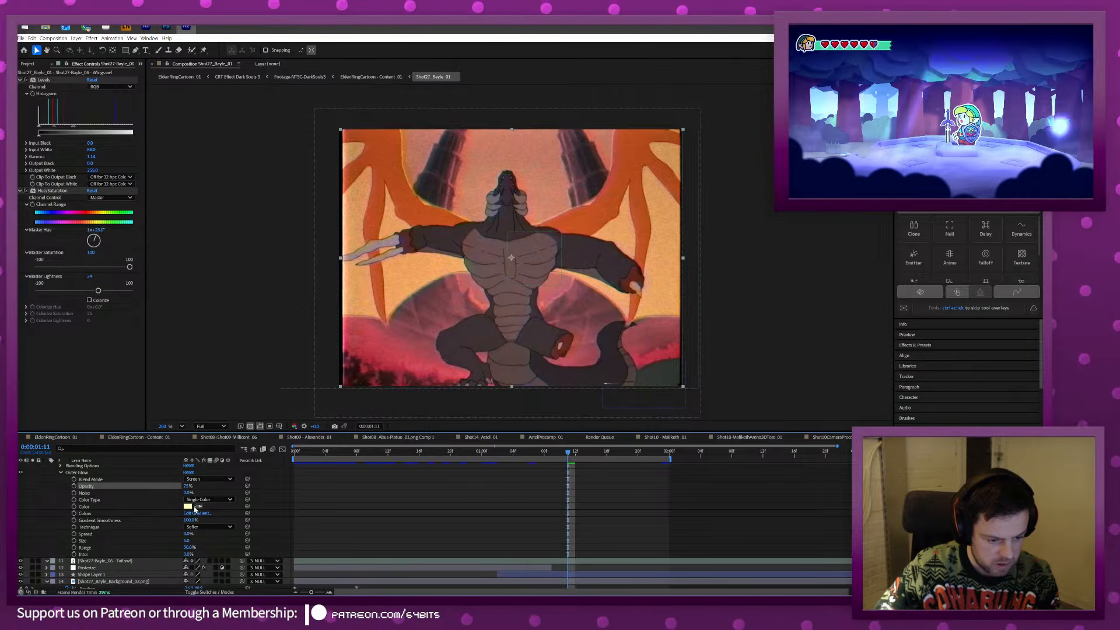
drag(187, 540, 213, 535)
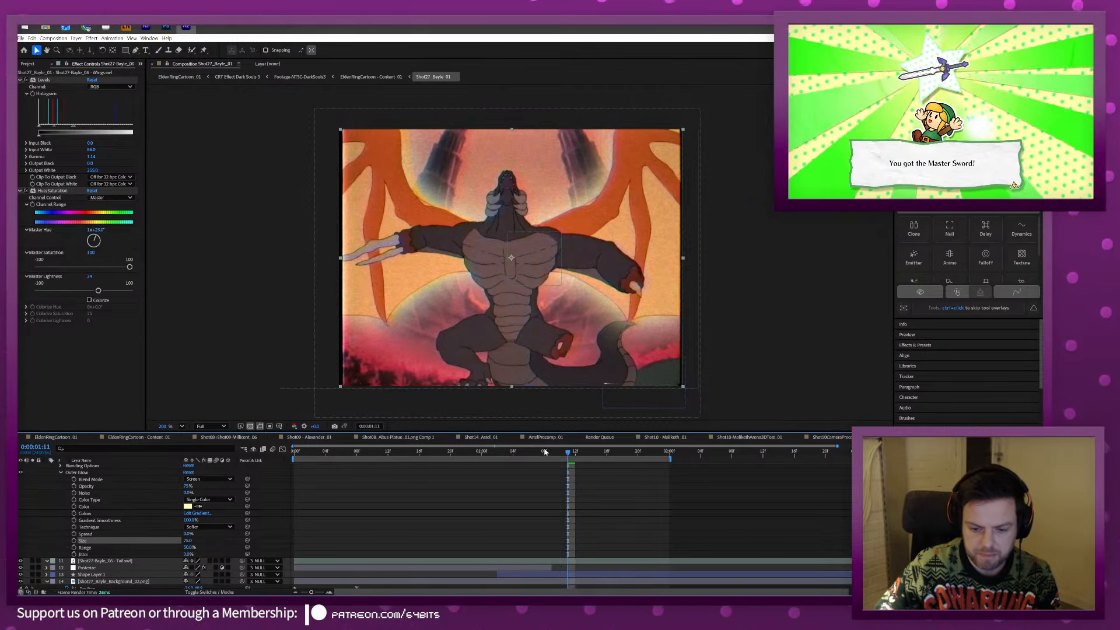
Preview the glowing wings from 0:00:00:21.
drag(551, 454, 456, 454)
key(space)
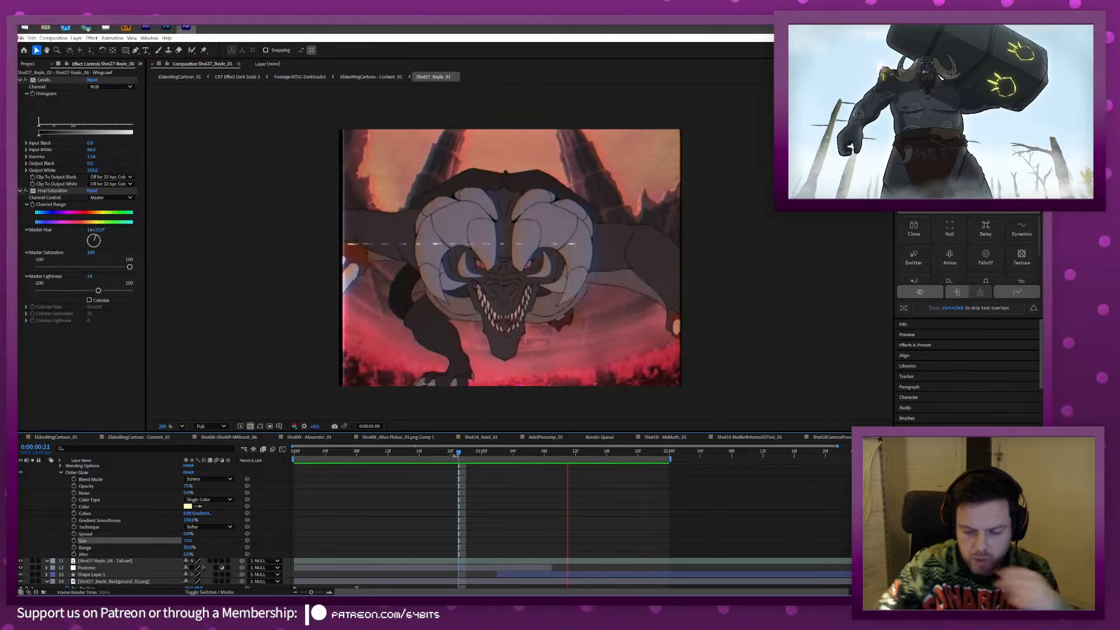
key(space)
Delete Shape Layer 1, the small patch beside Bayle's tail.
click(666, 408)
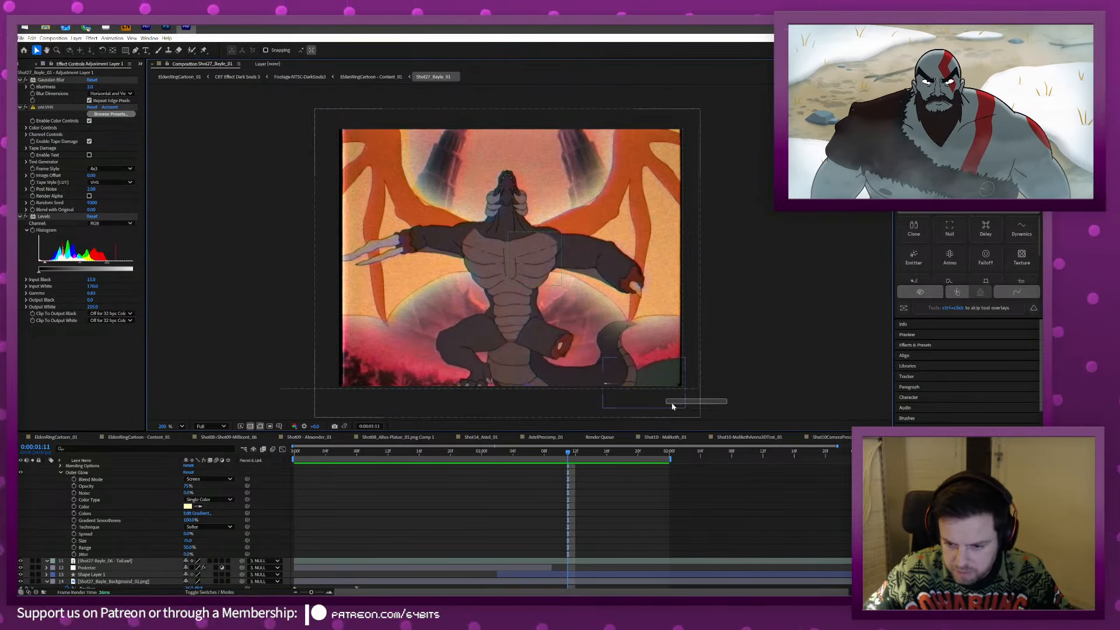
click(693, 405)
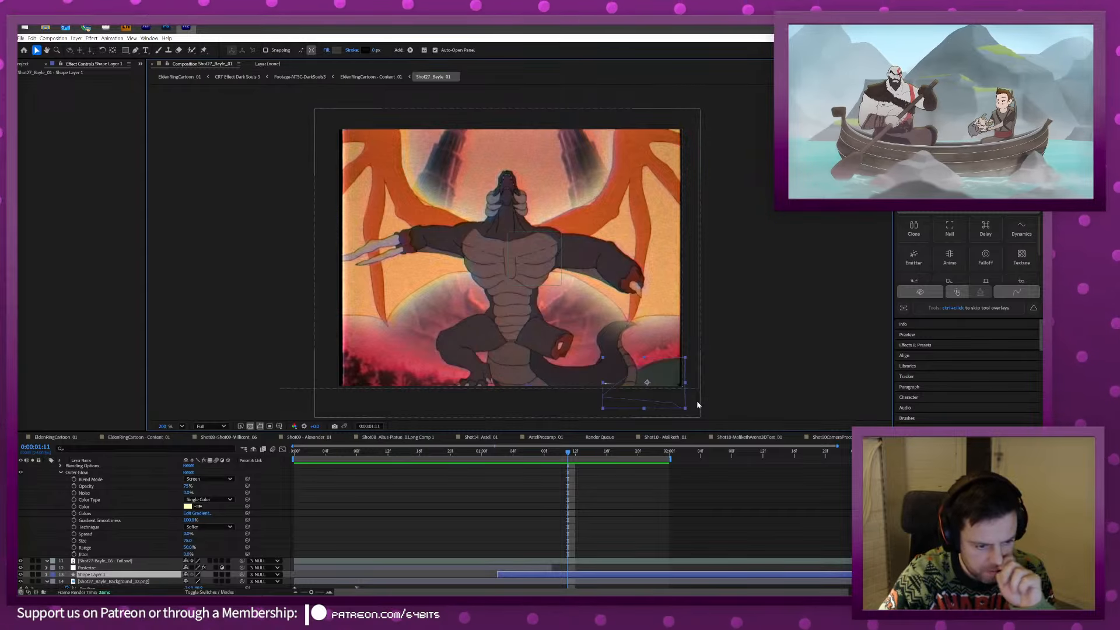
key(Delete)
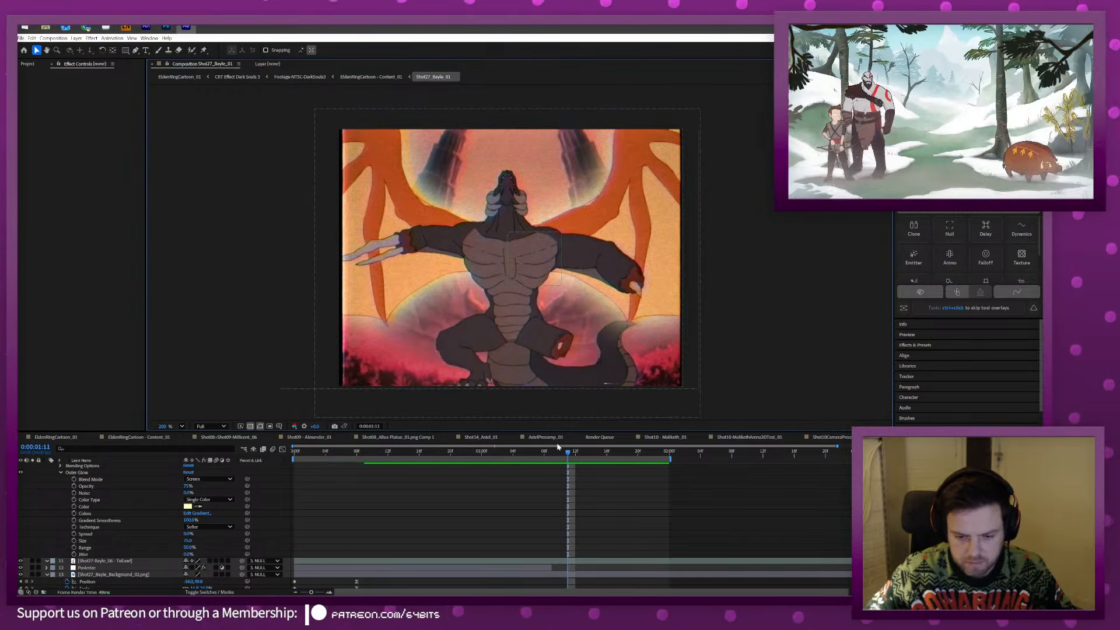
Replay the shot, collapse the layer properties except the NULL layer's position keyframes, and go to 0:00:01:03.
key(space)
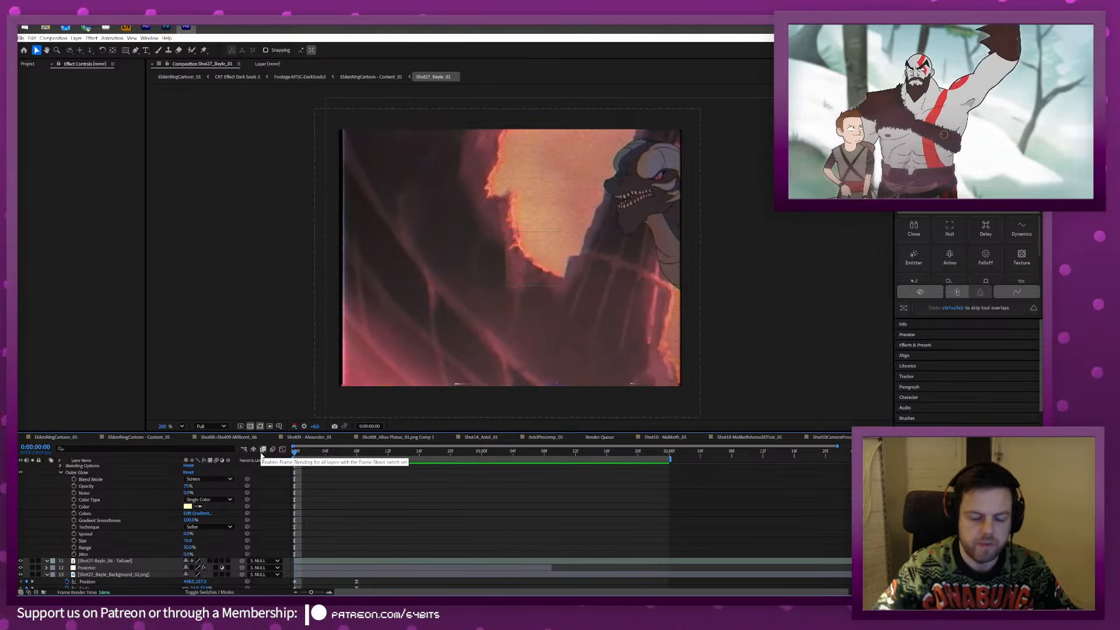
key(u)
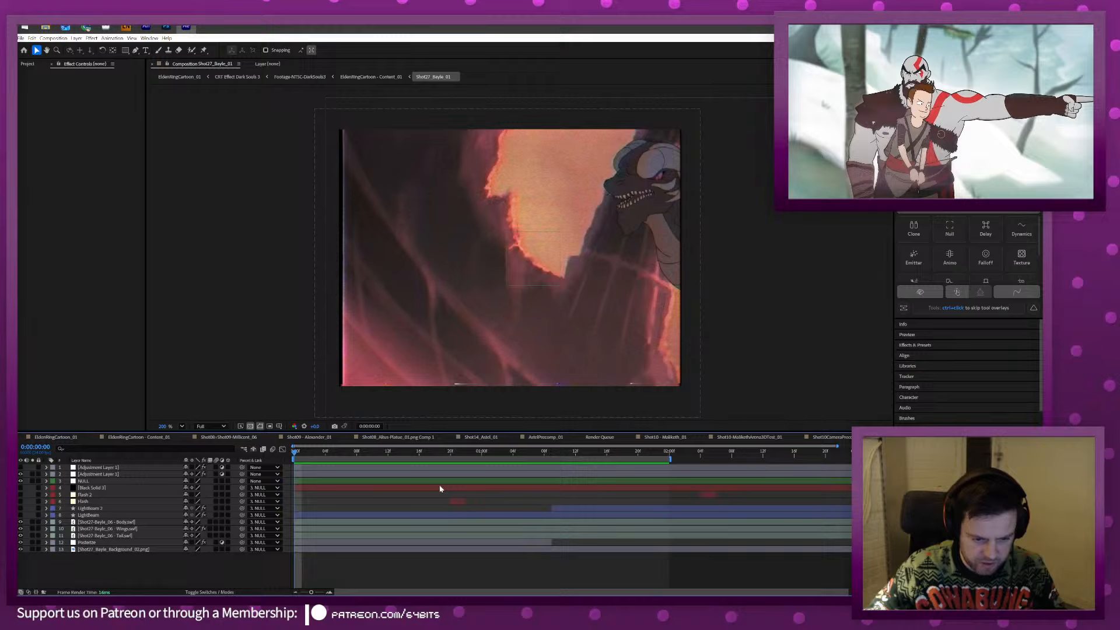
click(89, 481)
key(u)
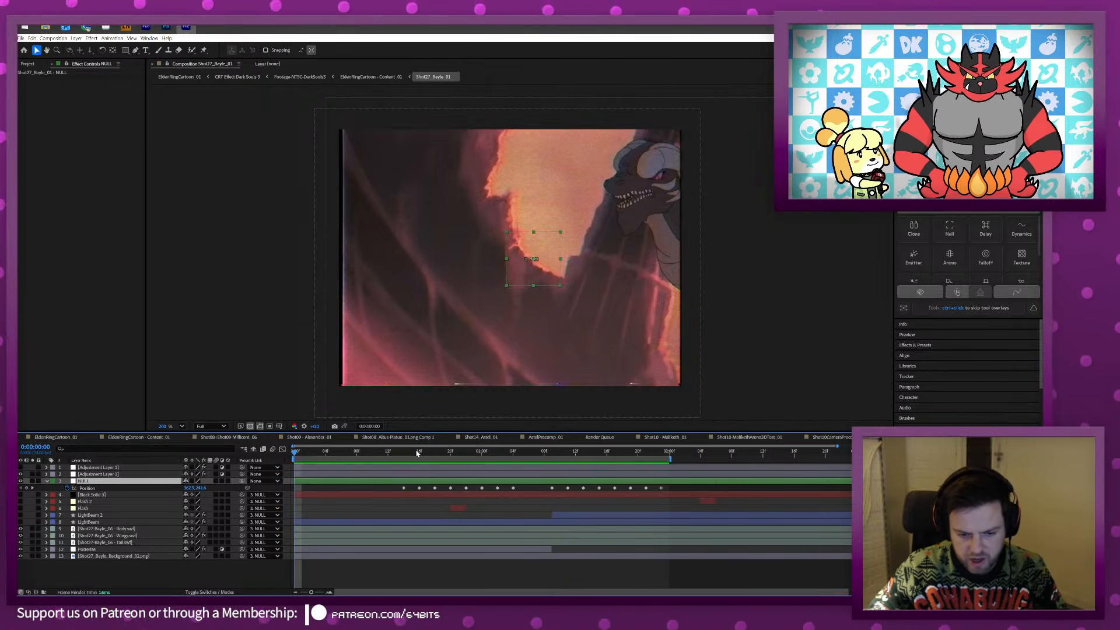
drag(416, 453, 505, 454)
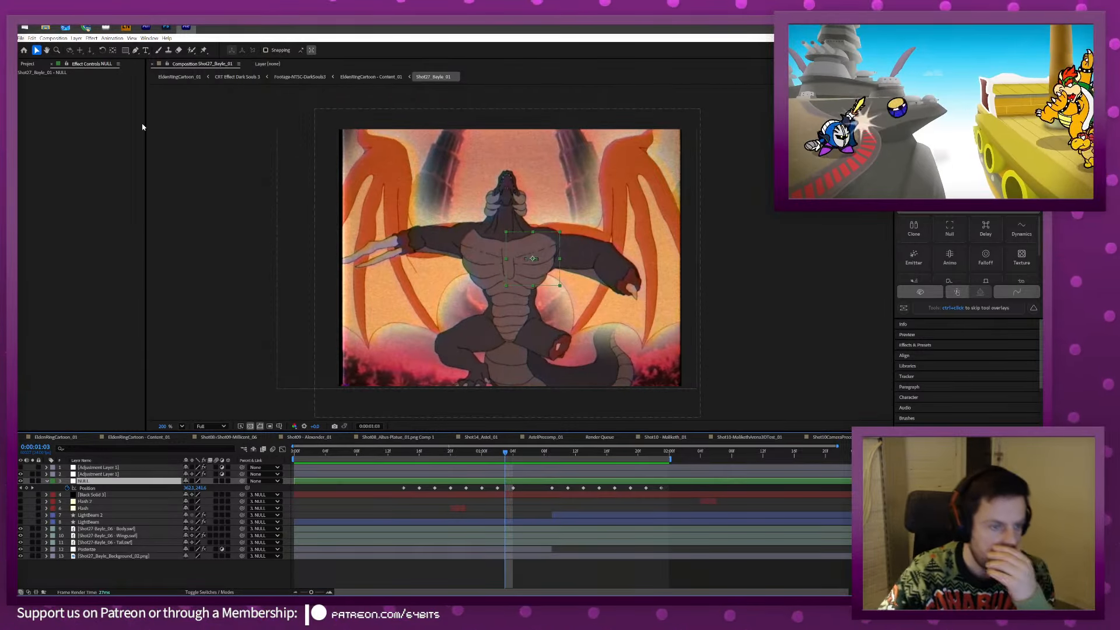
Review the Bayle shot in context within the EldenRingCartoon - Content_01 composition.
click(115, 437)
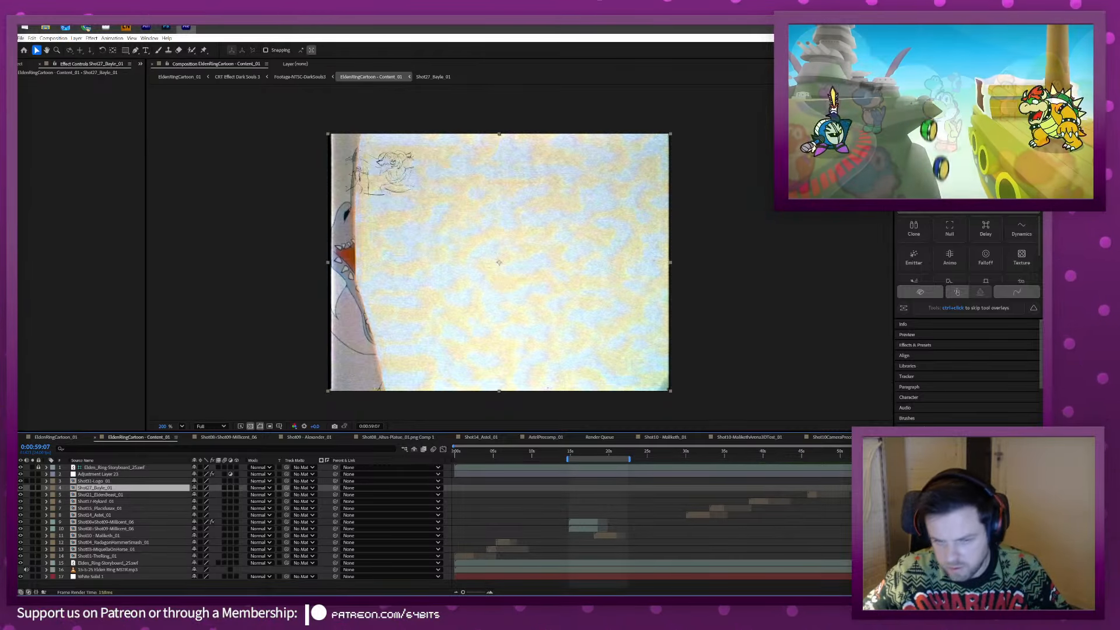
drag(911, 452, 908, 452)
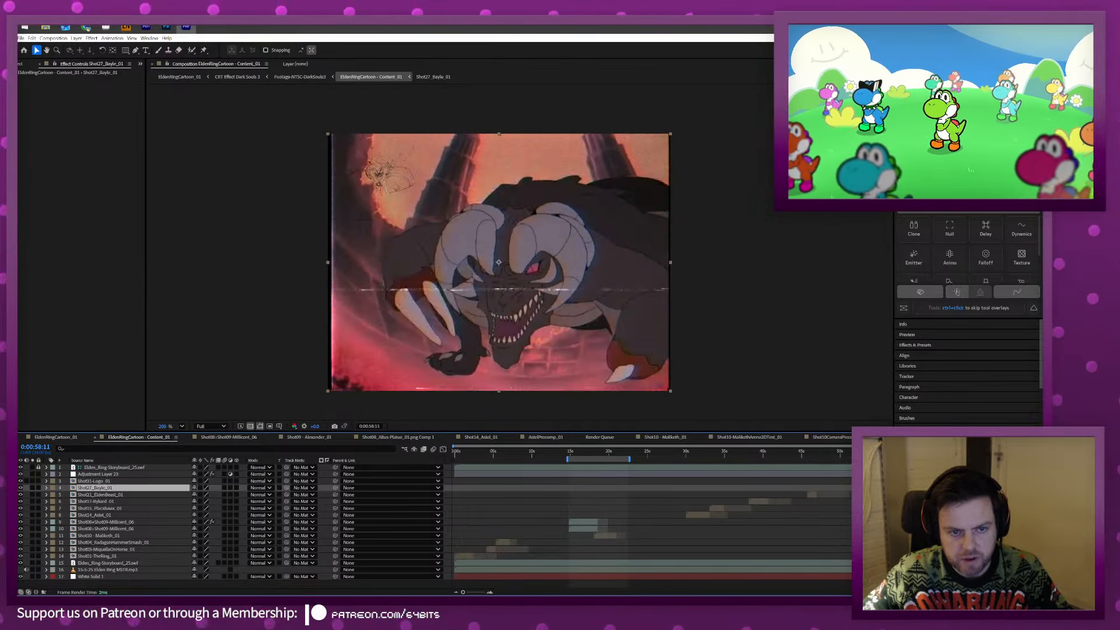
drag(905, 452, 911, 452)
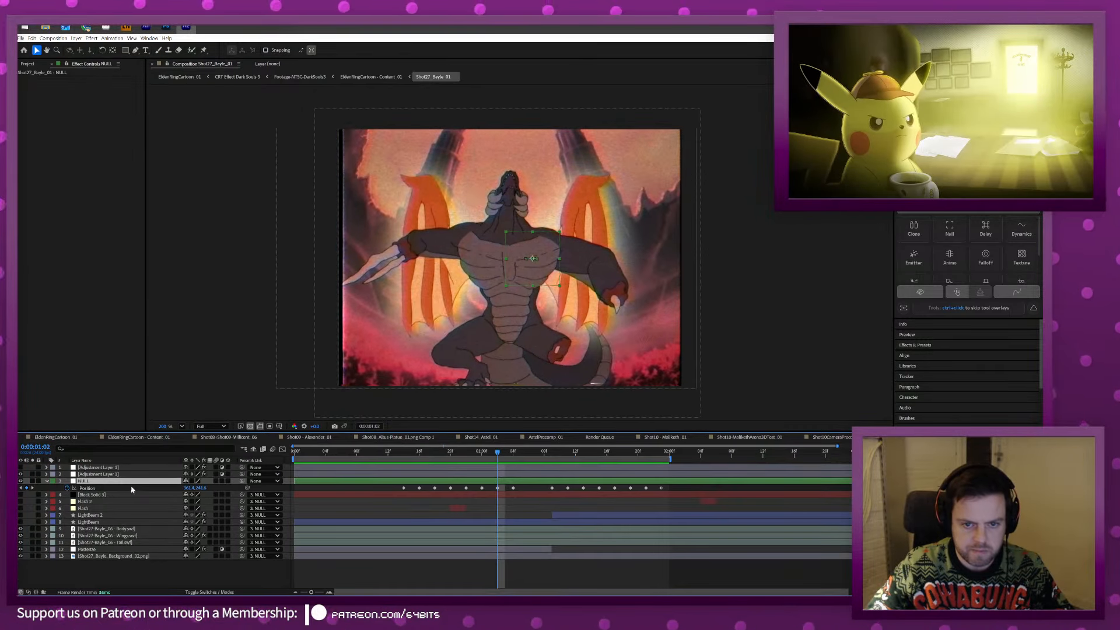
Turn on the Flash layer in Shot27_Bayle_01 and move its short clip to start at 0:00:01:02.
double_click(135, 487)
click(86, 489)
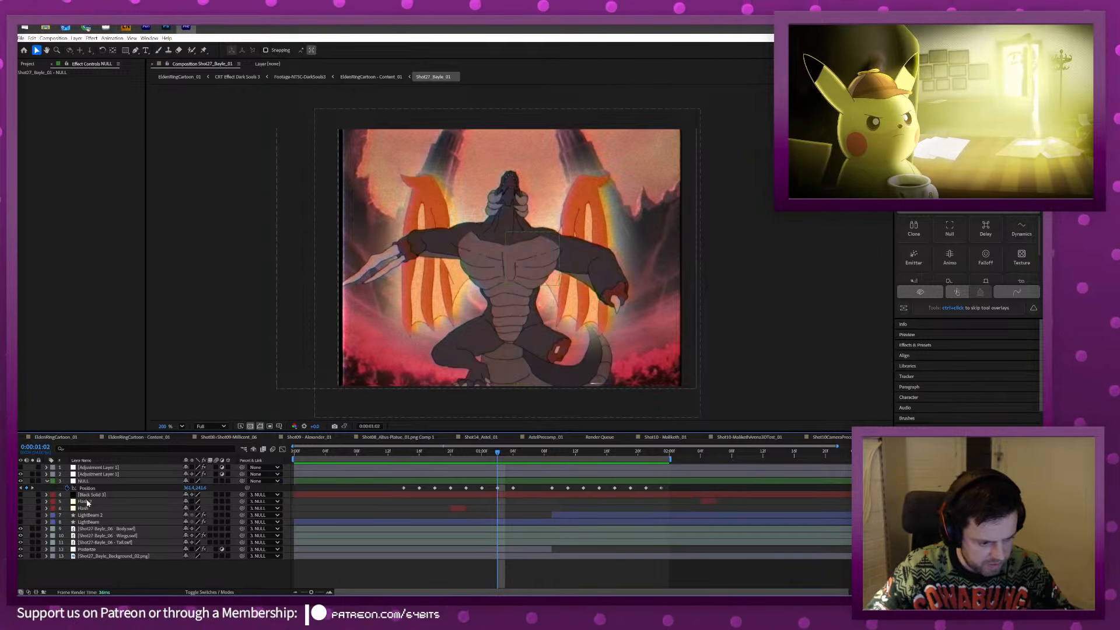
click(85, 501)
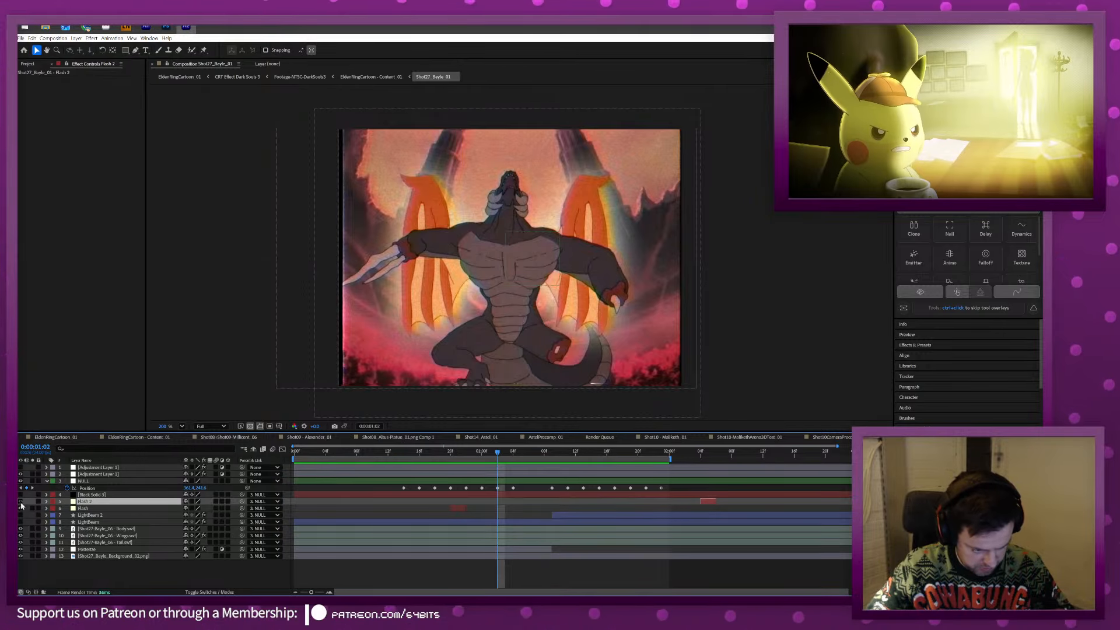
click(102, 508)
drag(458, 507, 505, 509)
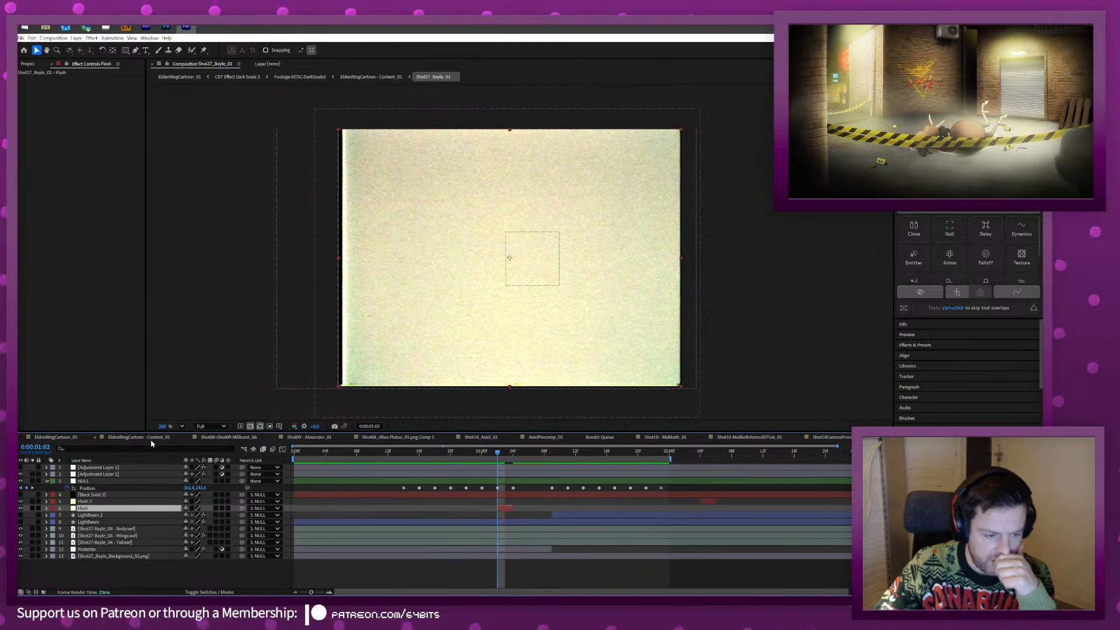
Copy the two short colour-inverting adjustment layers from Shot14_Astel_01 and paste them into Shot27_Bayle_01 with the time at 0:00:01:04.
click(139, 437)
click(481, 437)
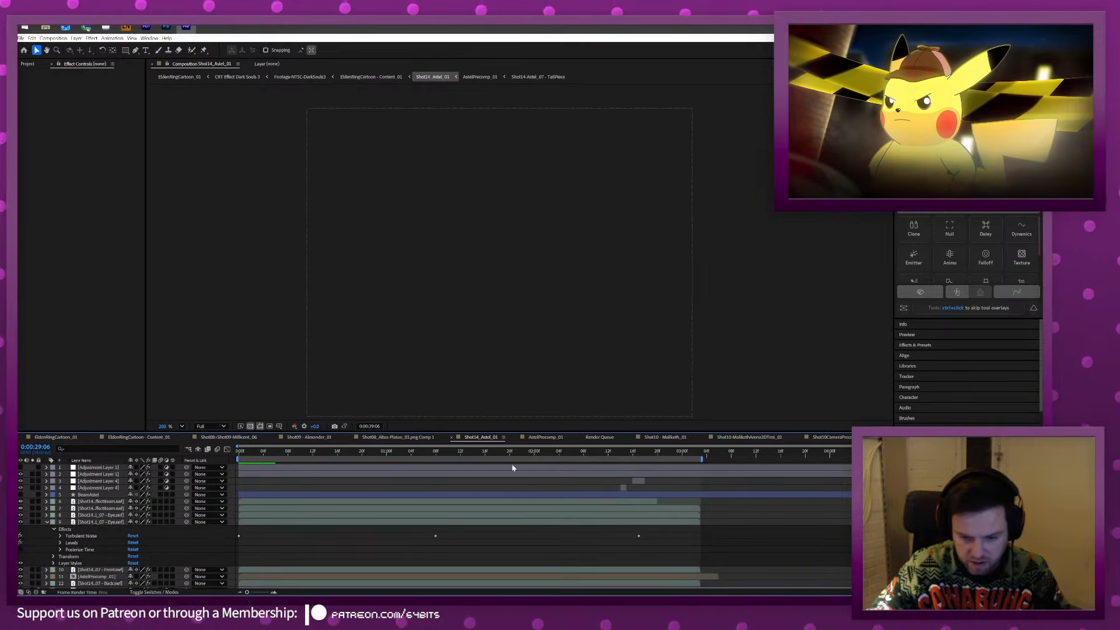
click(622, 454)
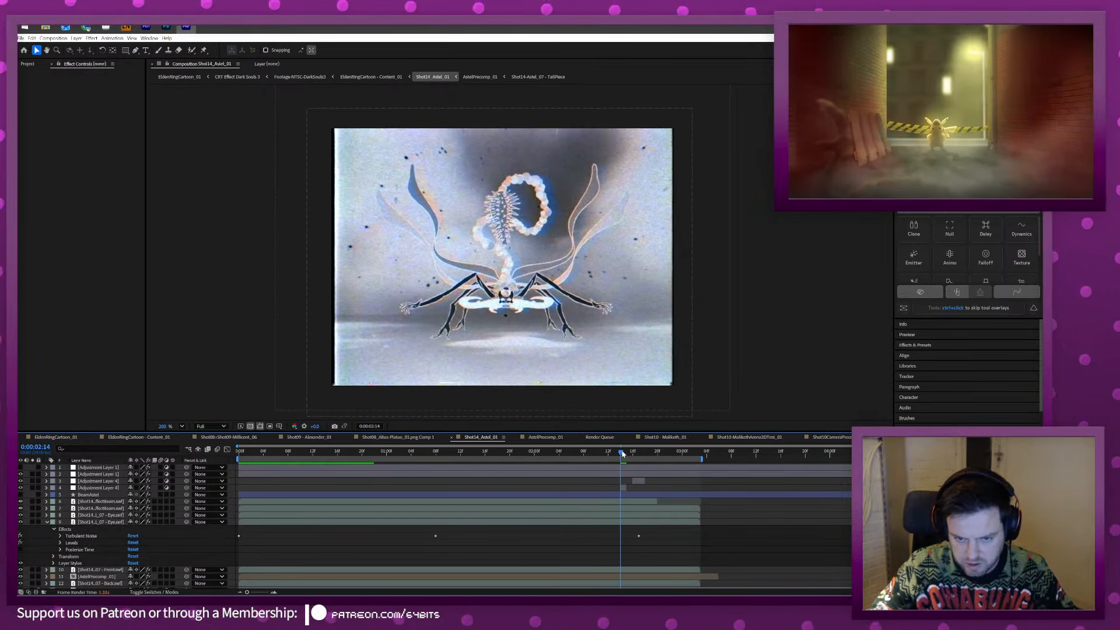
click(102, 481)
shift+click(101, 488)
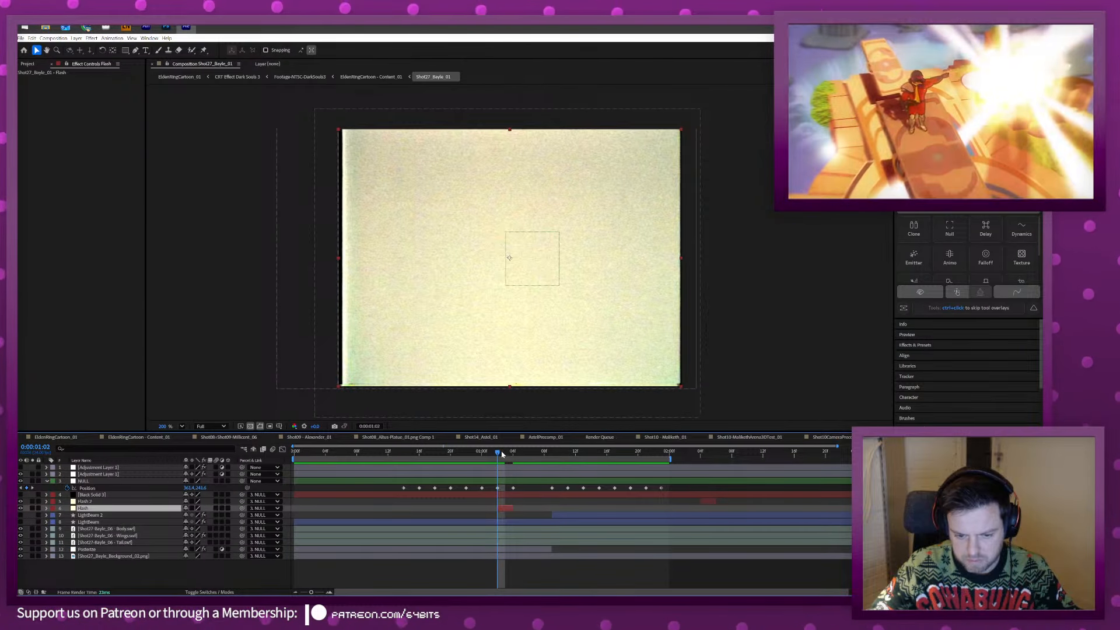
click(512, 453)
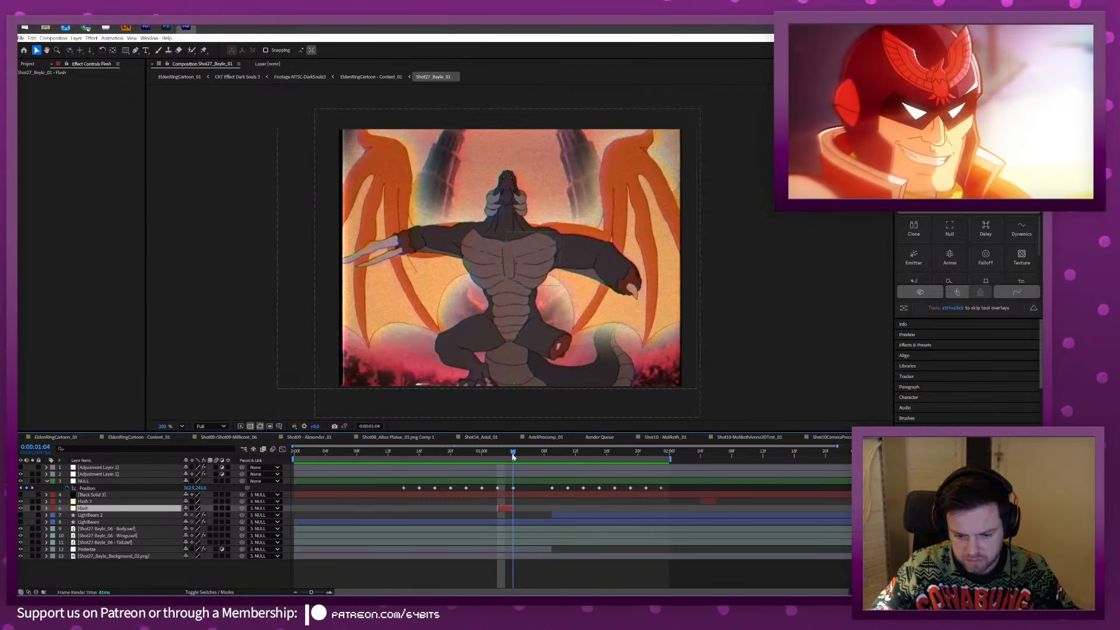
key(ctrl+v)
Place the shorter pasted adjustment layer at 0:00:01:04 and preview the inverted frame from 0:00:01:01.
click(782, 515)
drag(782, 515, 518, 515)
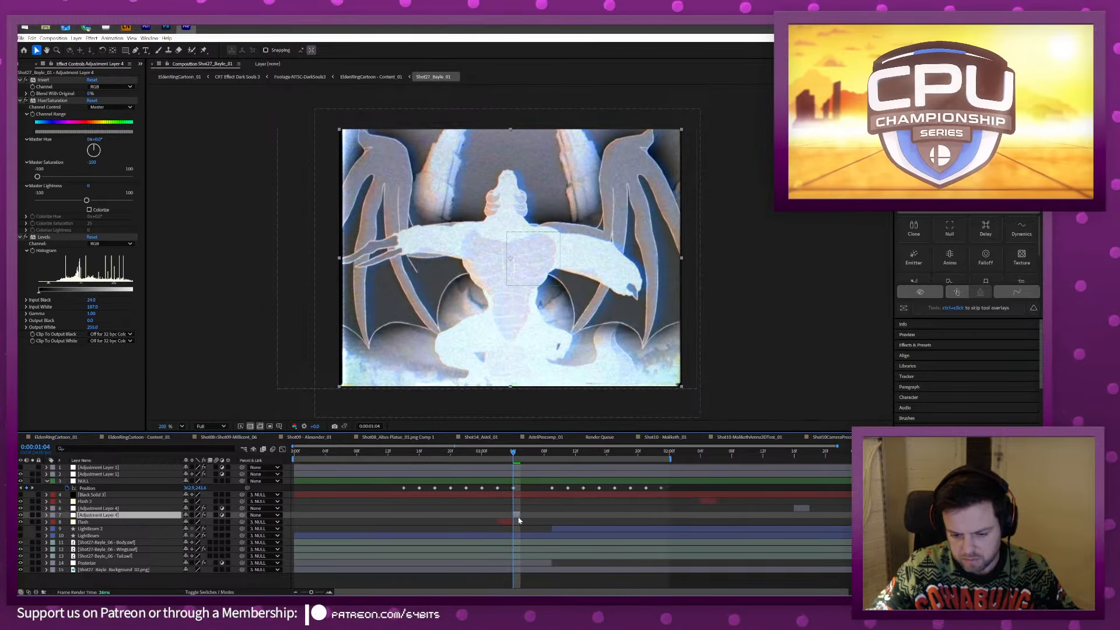
click(487, 453)
key(space)
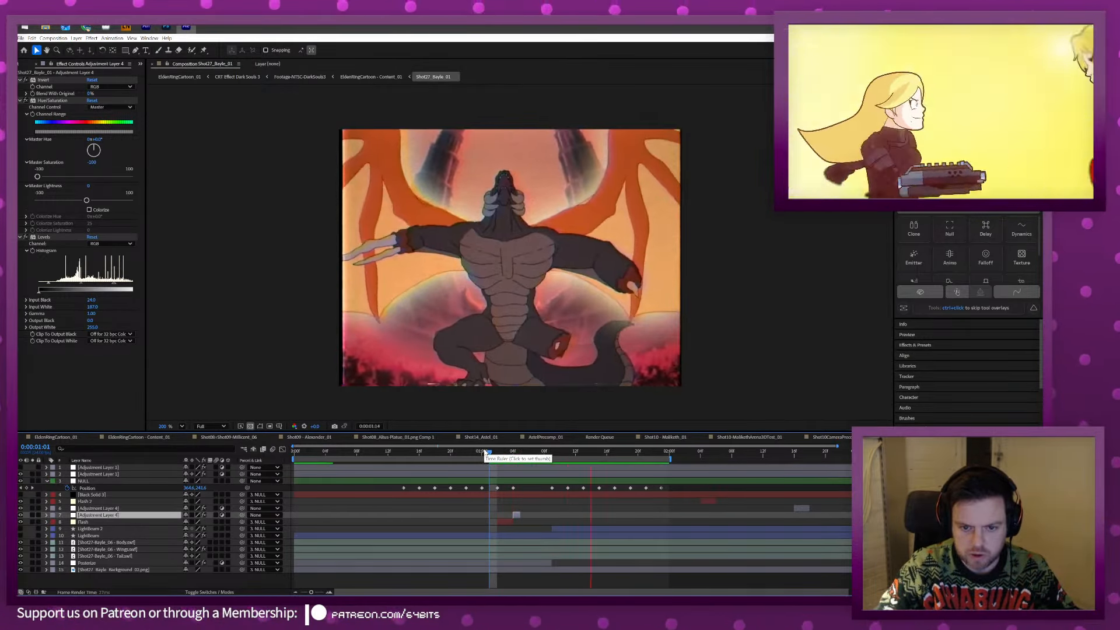
Move the longer pasted adjustment layer to 0:00:01:04, place the shorter one just after it, and preview the flicker timing.
drag(802, 511, 538, 517)
key(space)
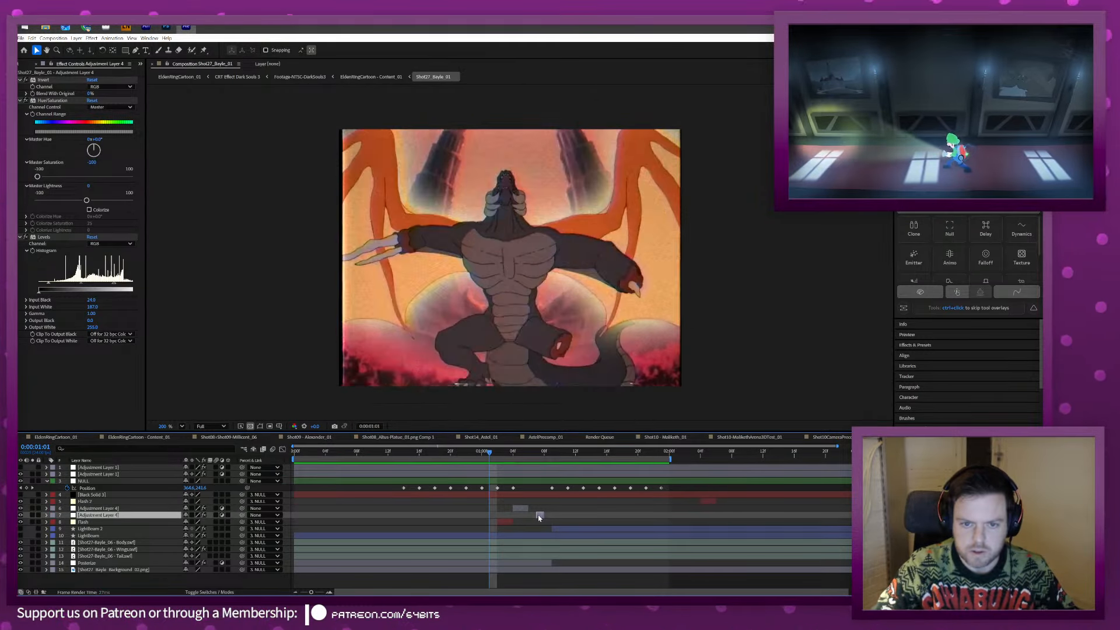
key(space)
key(space)
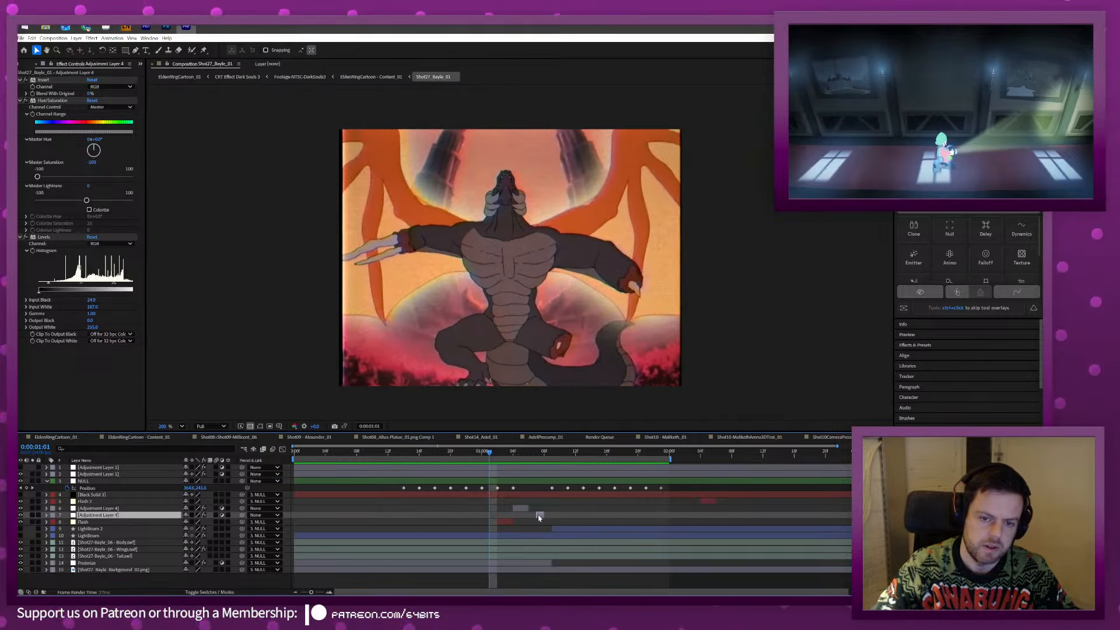
key(space)
drag(539, 517, 535, 518)
key(space)
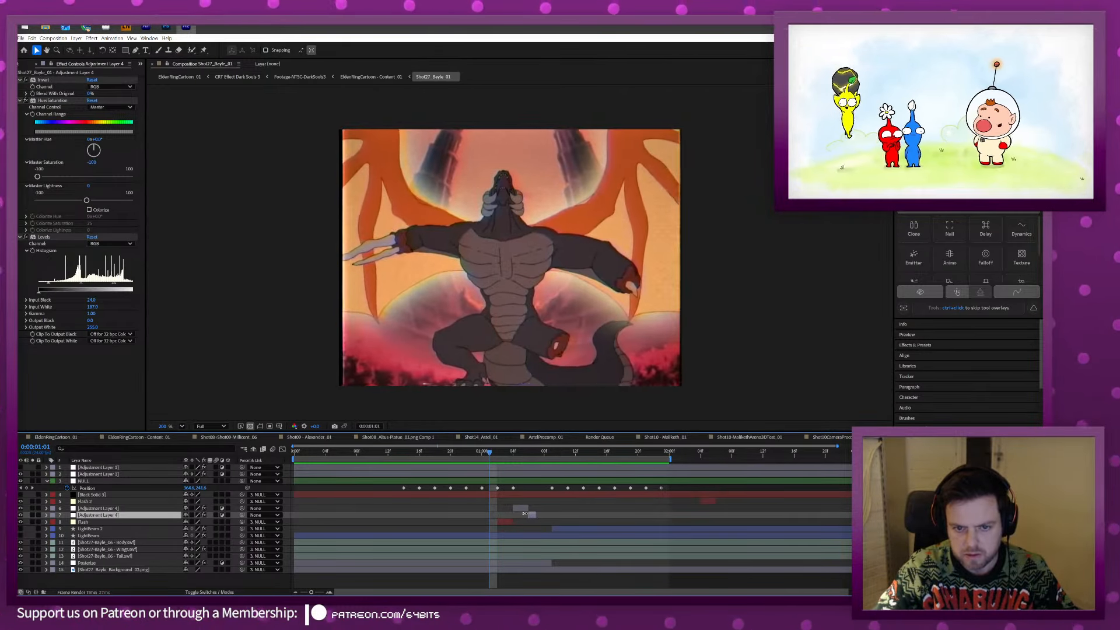
key(space)
Move the shorter inverting adjustment layer to 0:00:01:02, hide the Flash layer, and replay the flicker.
drag(532, 518, 508, 518)
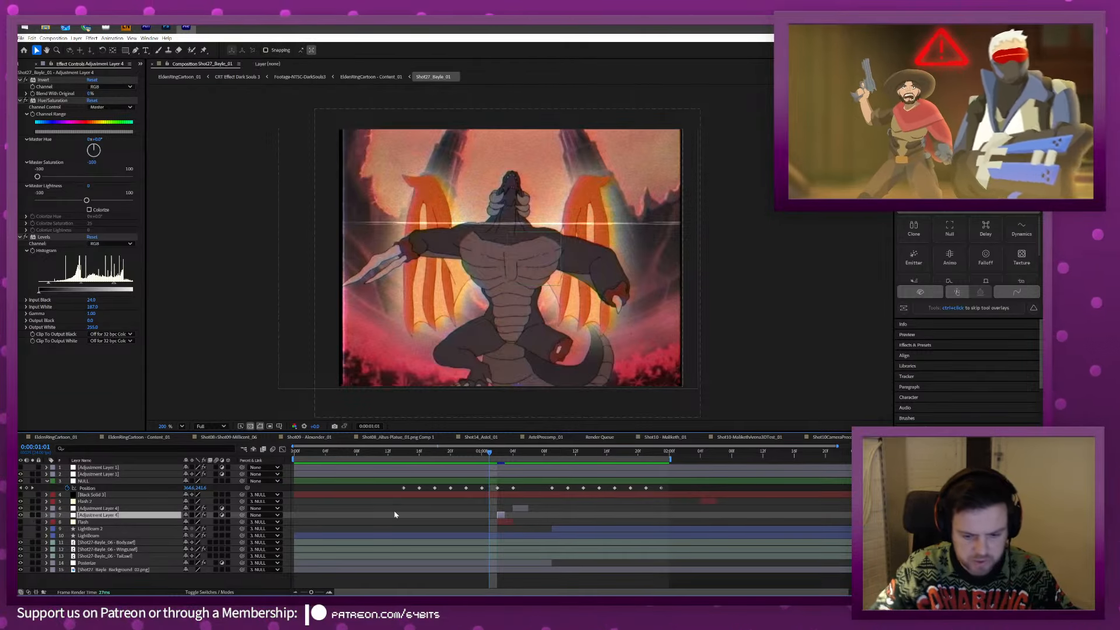
key(space)
key(space)
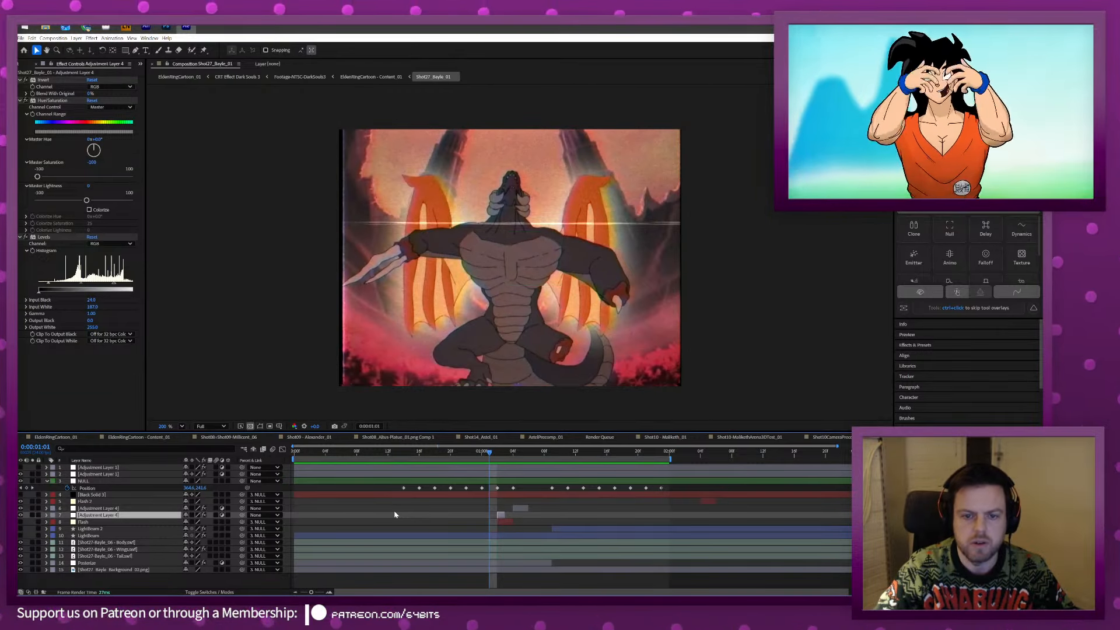
key(space)
key(space)
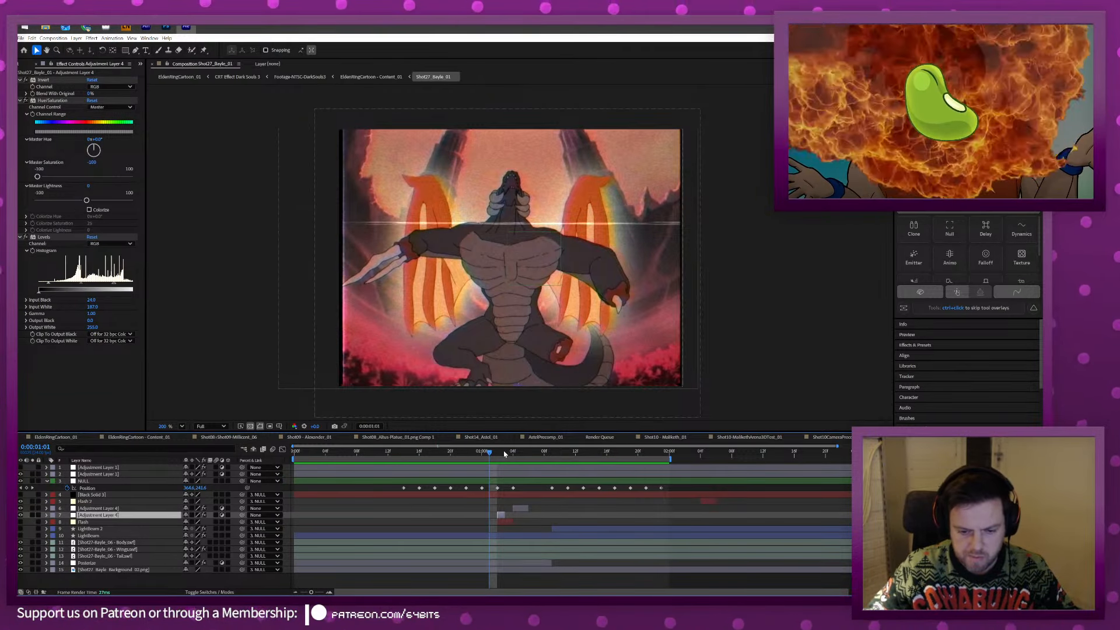
click(498, 455)
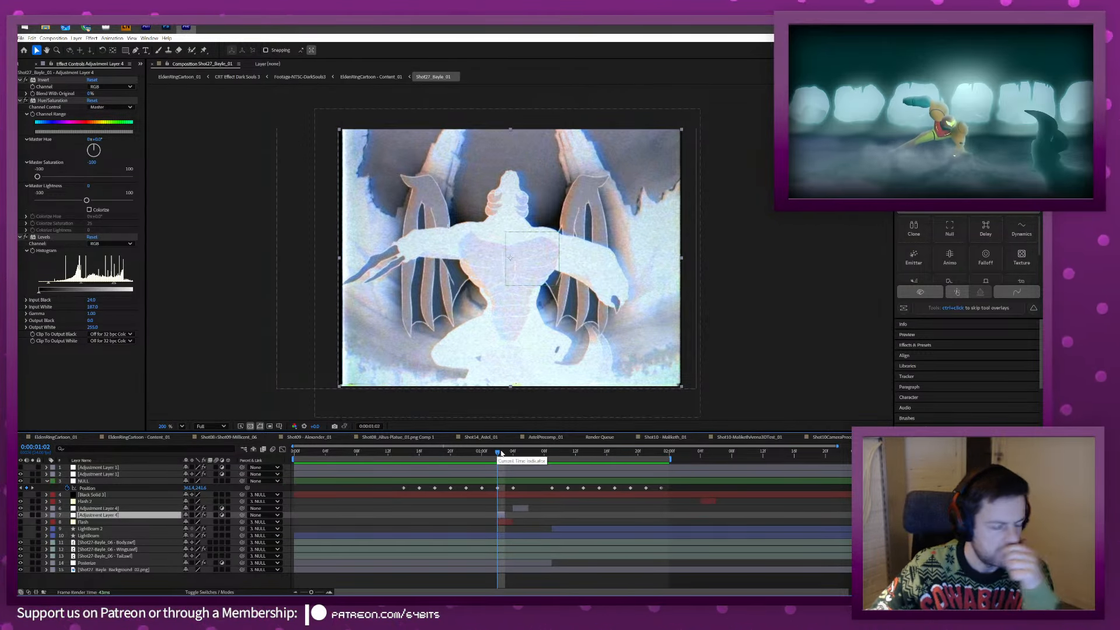
Raise the Levels input white of the longer inverting adjustment layer at 0:00:01:04 to 202.
drag(502, 455, 515, 455)
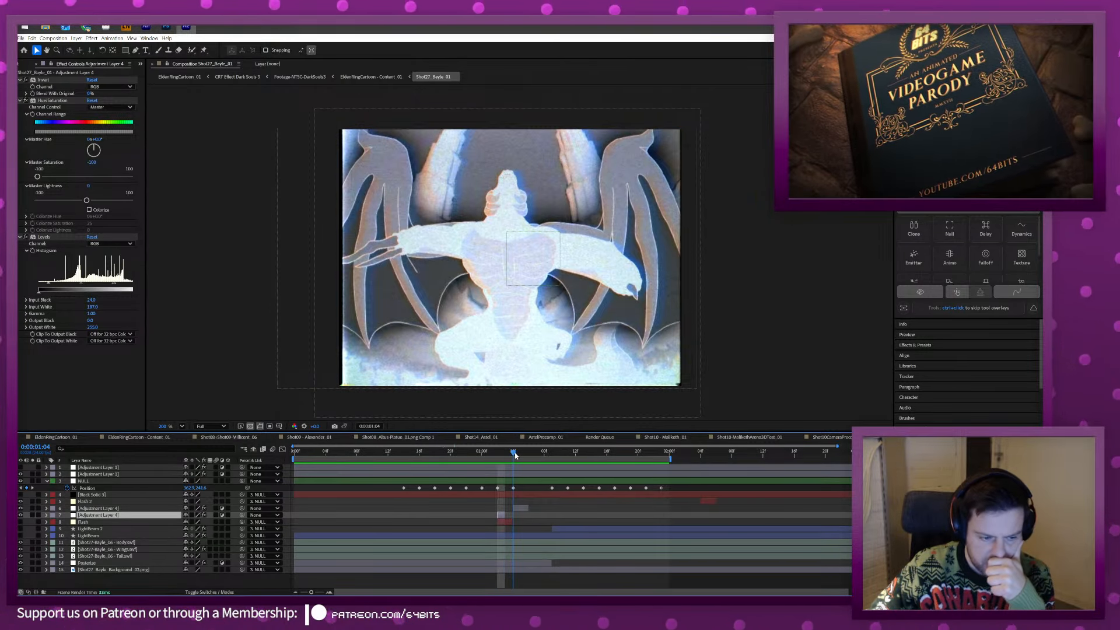
click(106, 508)
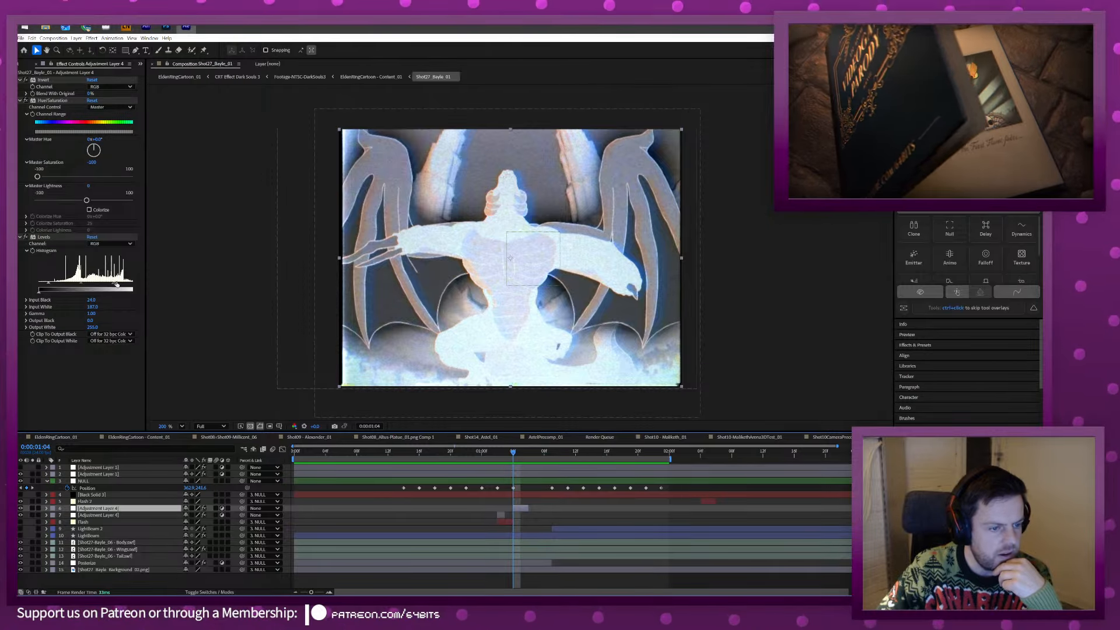
mouse_move(117, 285)
mouse_down()
mouse_move(143, 289)
mouse_move(121, 290)
mouse_up()
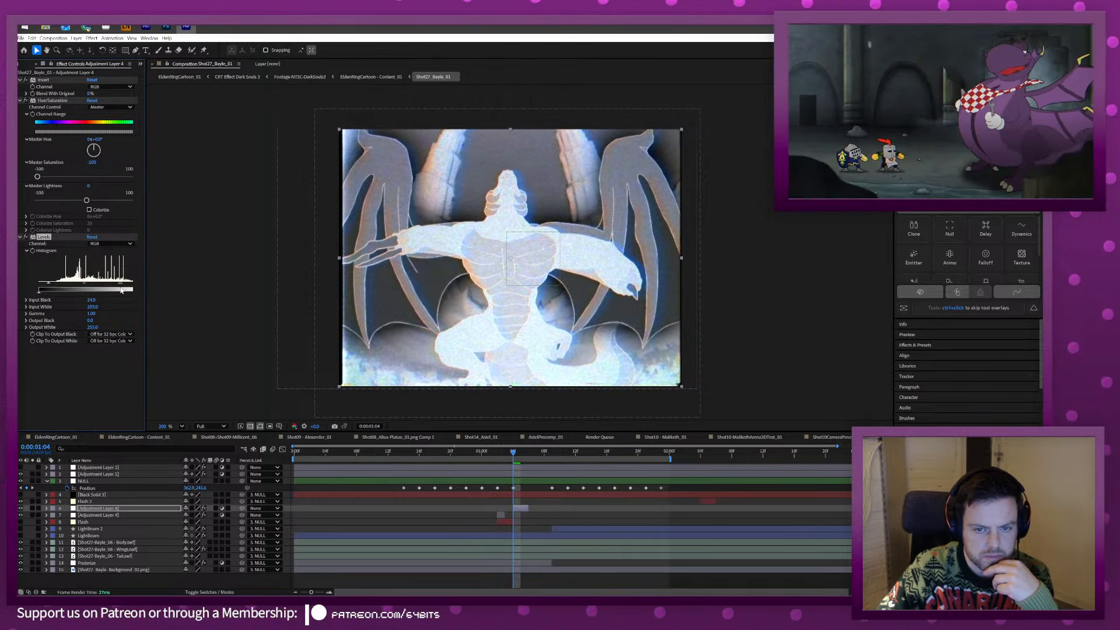
Give the longer inverting adjustment layer a faint warm brown tint by shifting its master hue and setting master saturation to -84.
drag(95, 139, 108, 139)
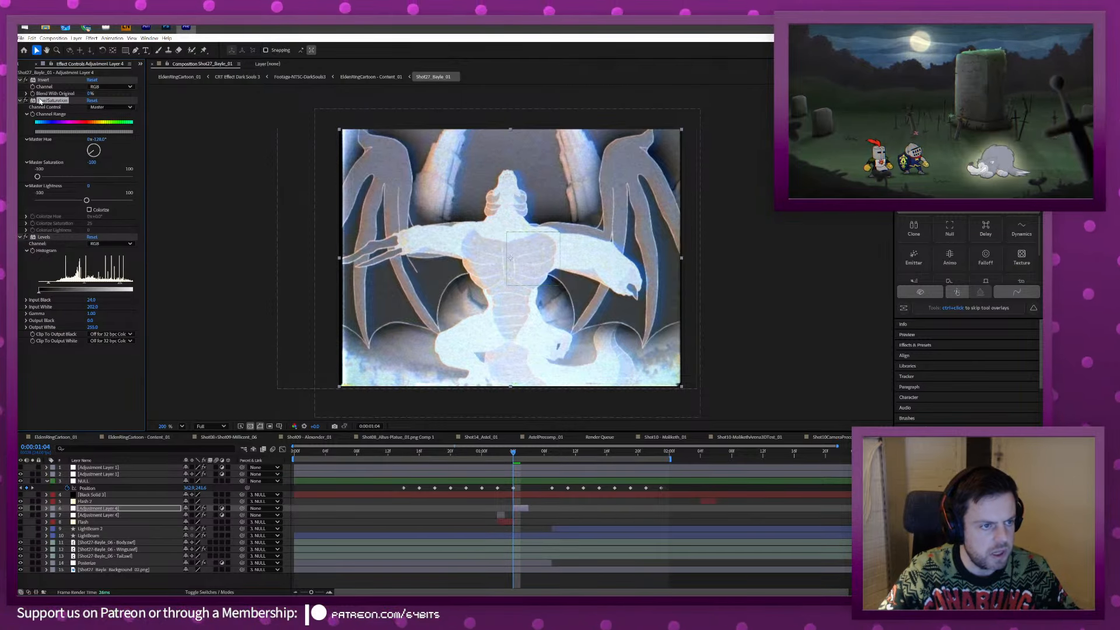
key(ctrl+z)
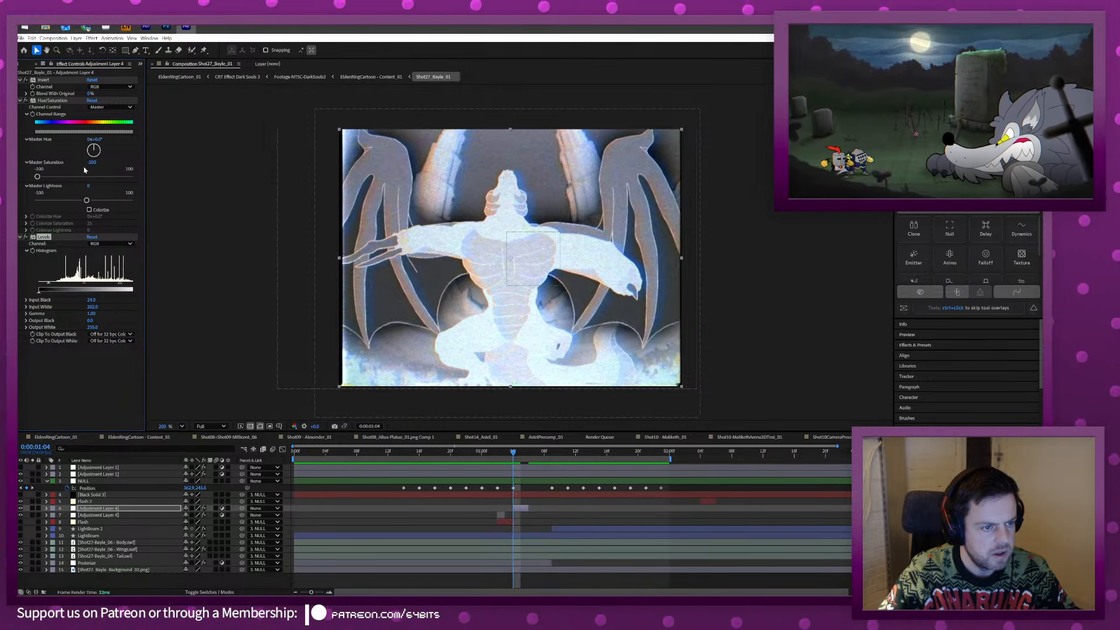
drag(74, 179, 59, 178)
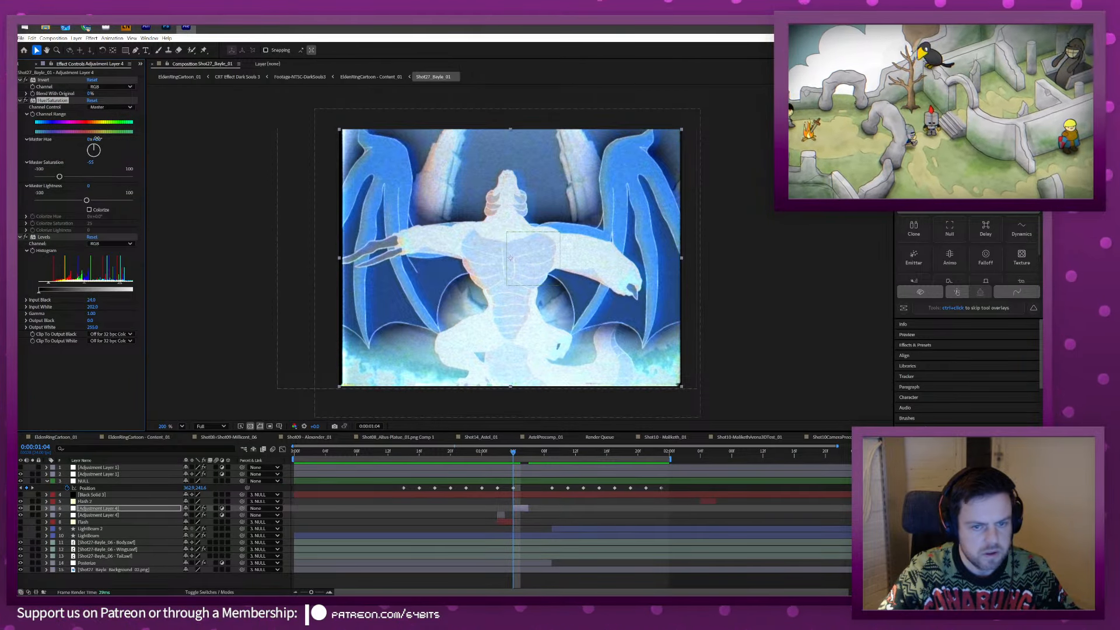
drag(96, 139, 134, 141)
drag(88, 145, 41, 178)
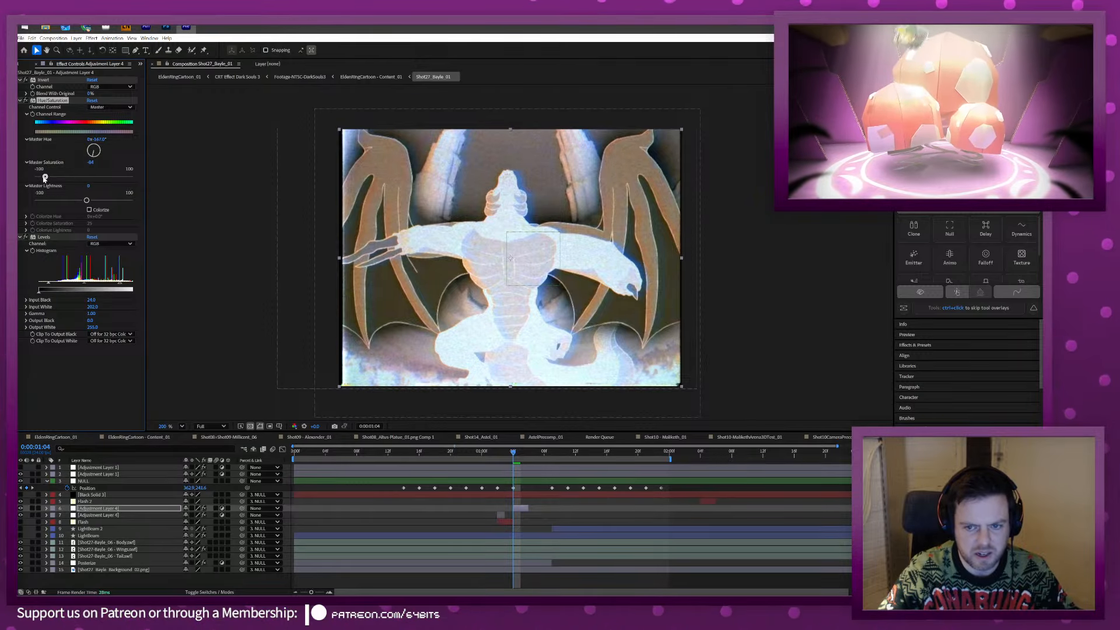
Preview the tinted inversion flicker over Bayle from 0:00:01:00.
click(481, 451)
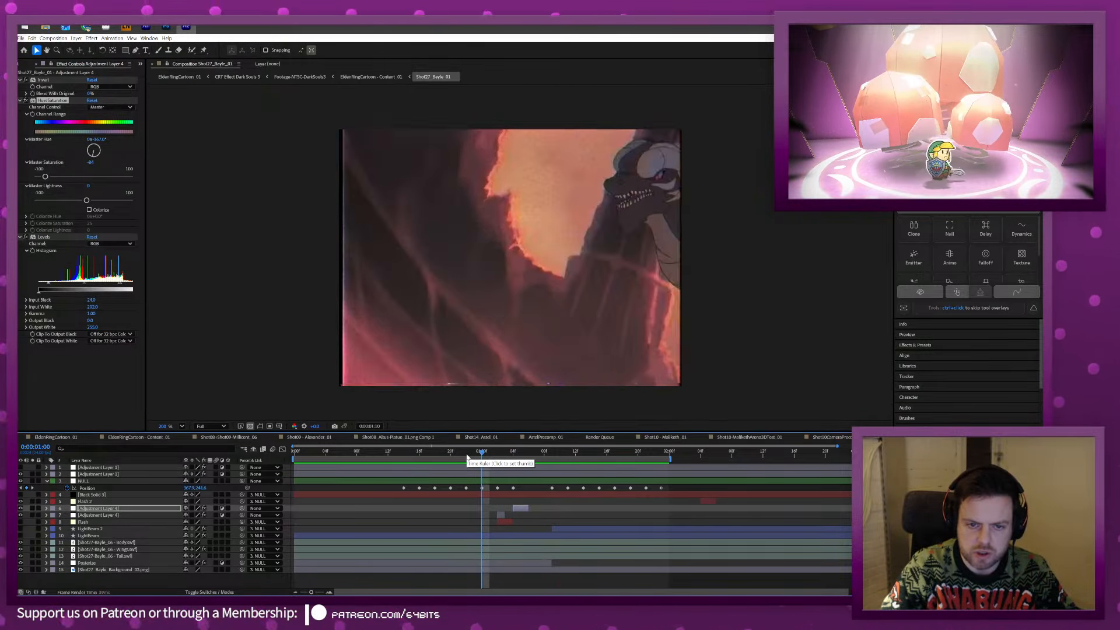
key(space)
key(space)
key(space)
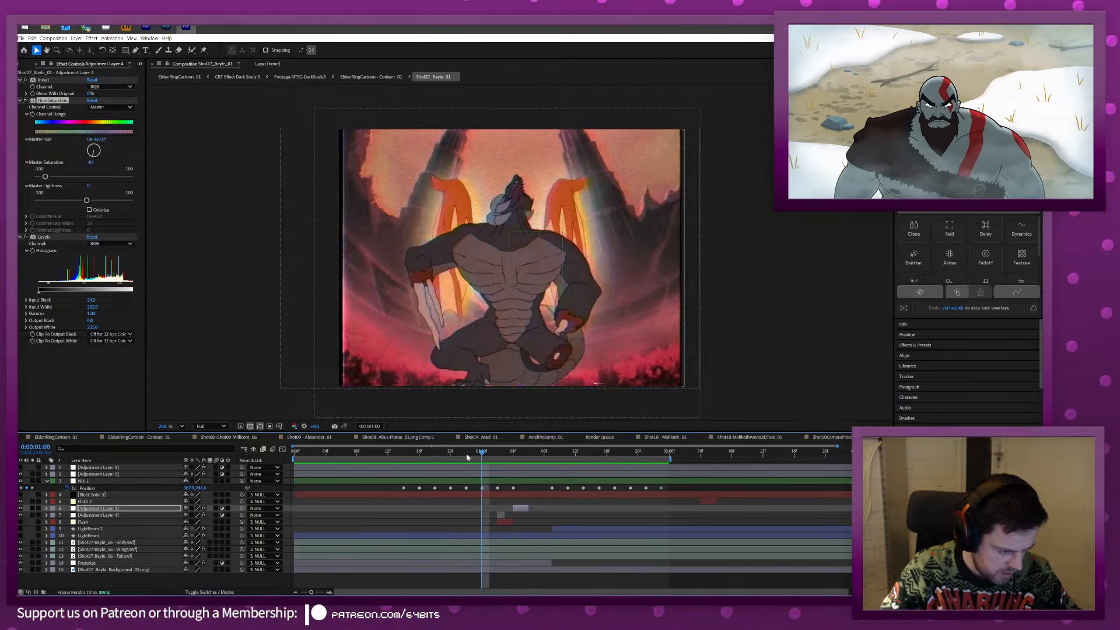
key(space)
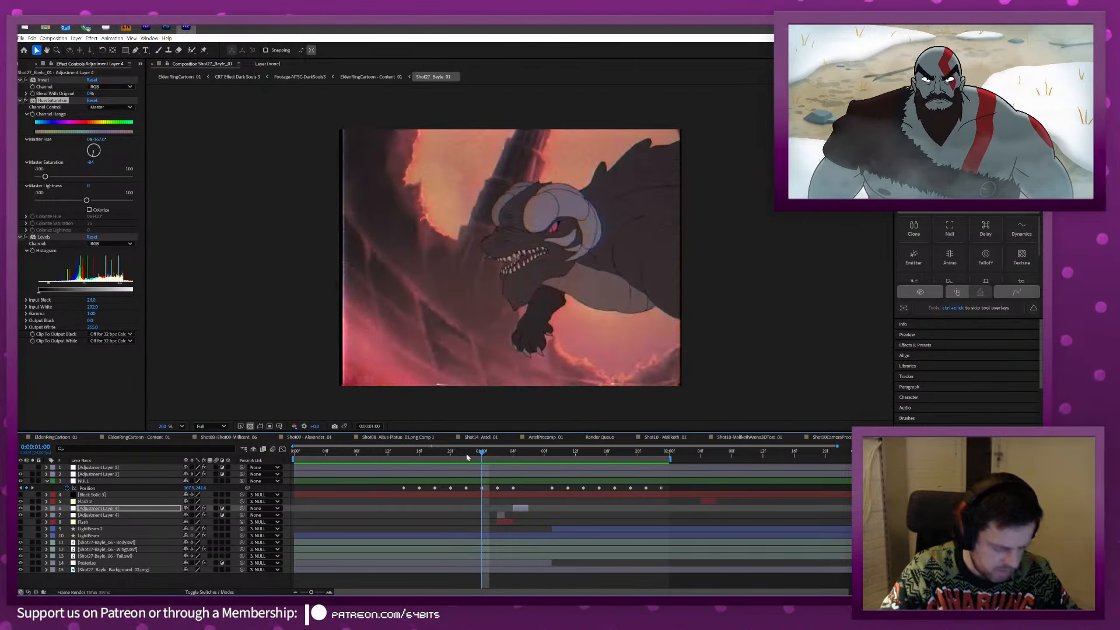
key(space)
Move the second group of NULL Position keyframes past the end of the shot, starting at about 0:00:02:04.
drag(487, 455, 609, 463)
drag(672, 487, 699, 490)
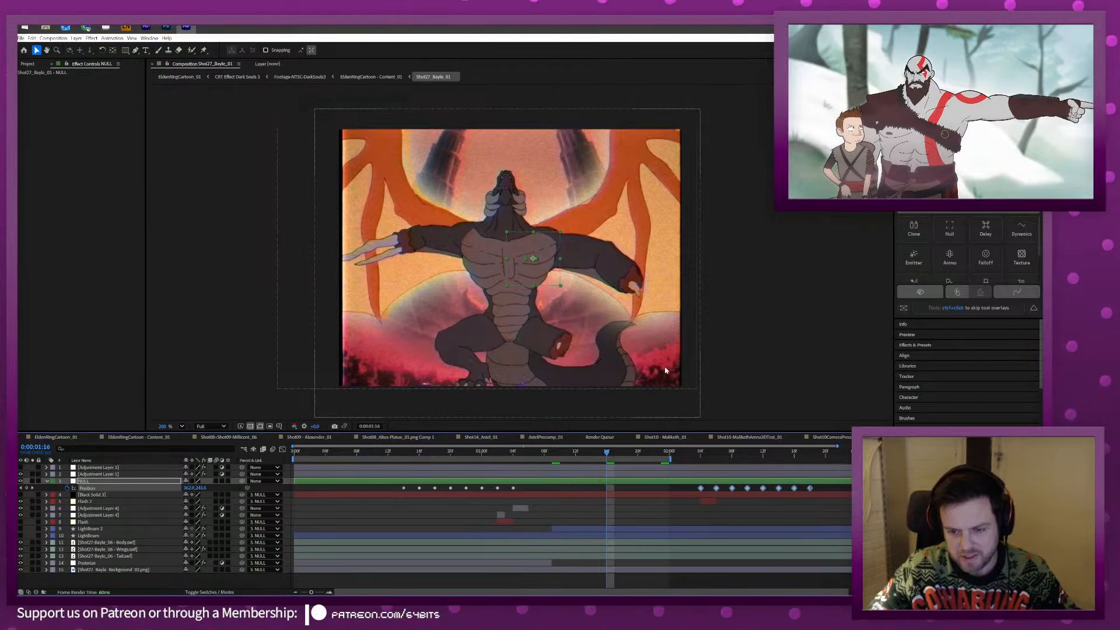
click(100, 580)
Parent the Bayle Wings and Tail layers to the Body layer.
click(99, 544)
shift+click(112, 549)
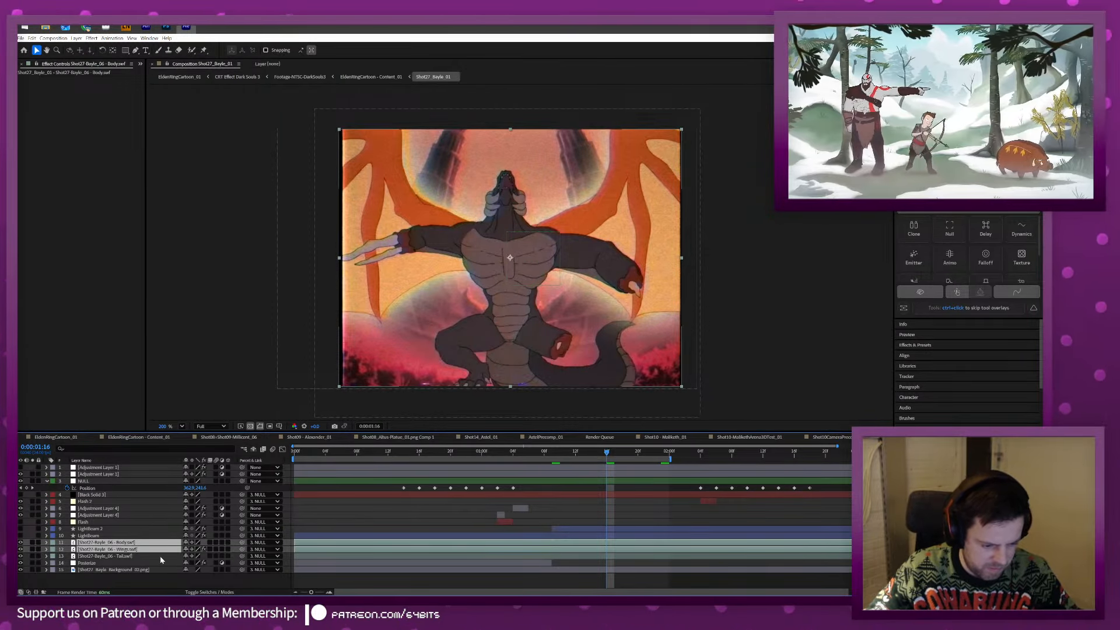
click(166, 557)
shift+click(171, 550)
drag(242, 550, 111, 542)
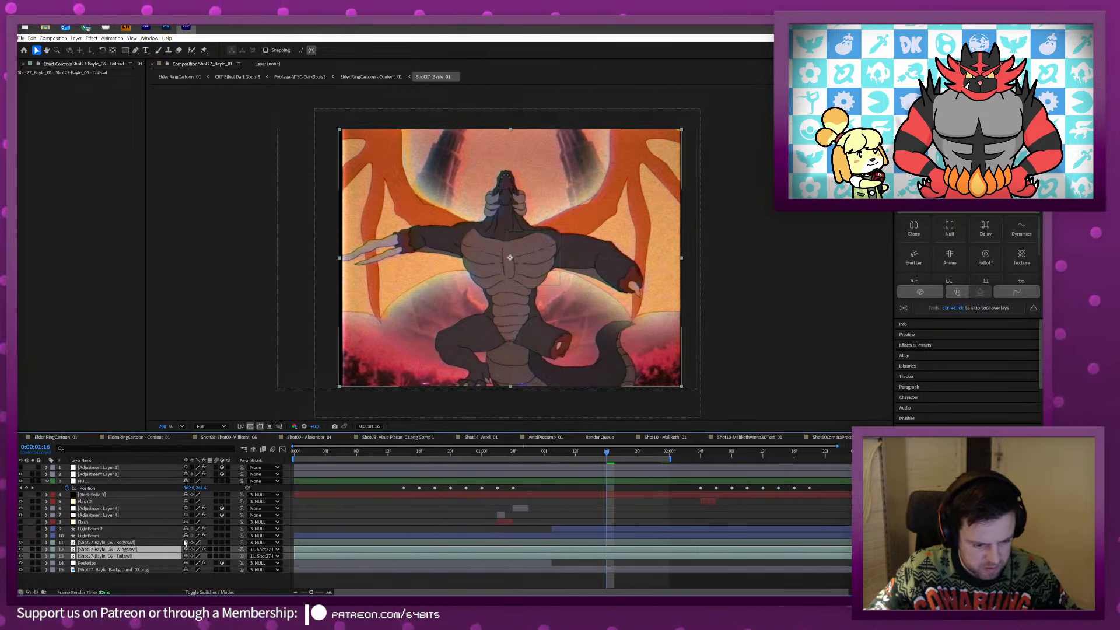
Widen the Bayle Body layer slightly beyond the frame edges and replay the shot.
click(105, 543)
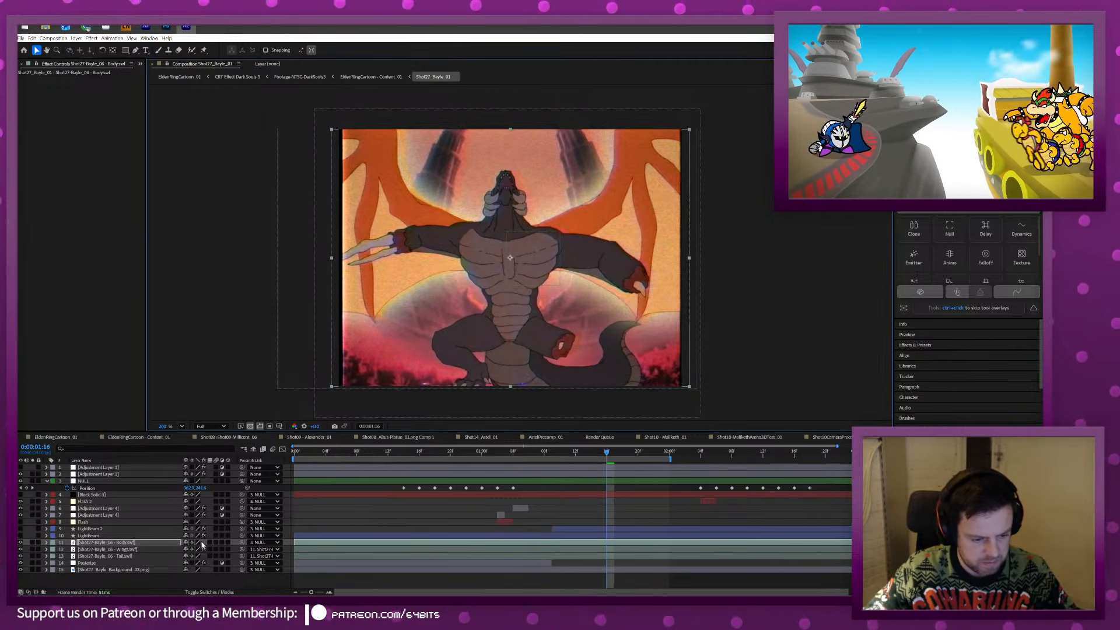
click(436, 453)
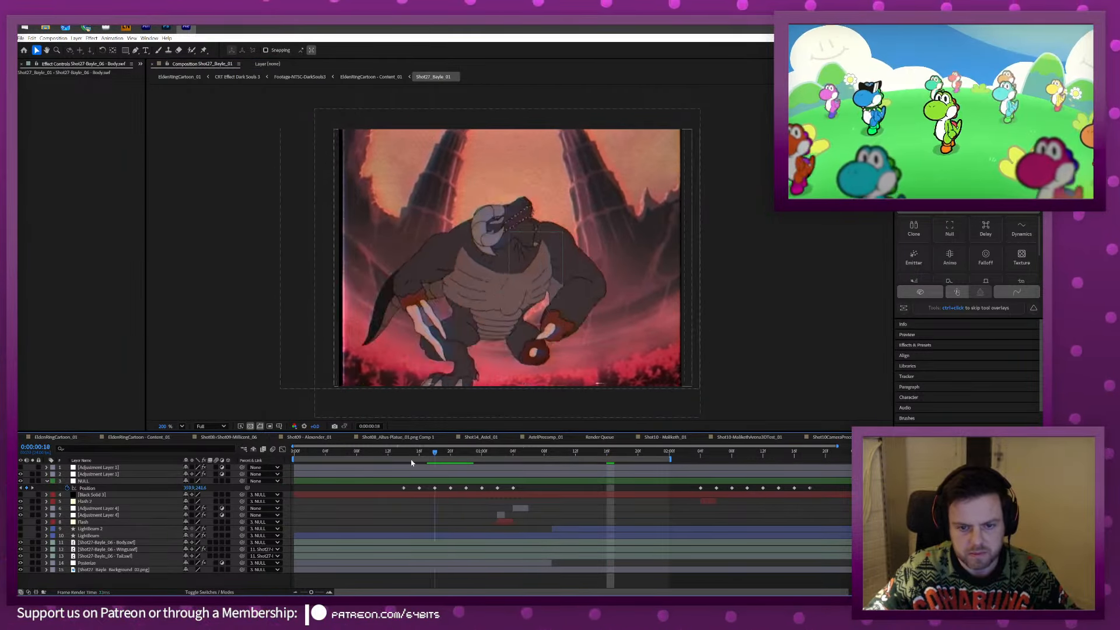
key(space)
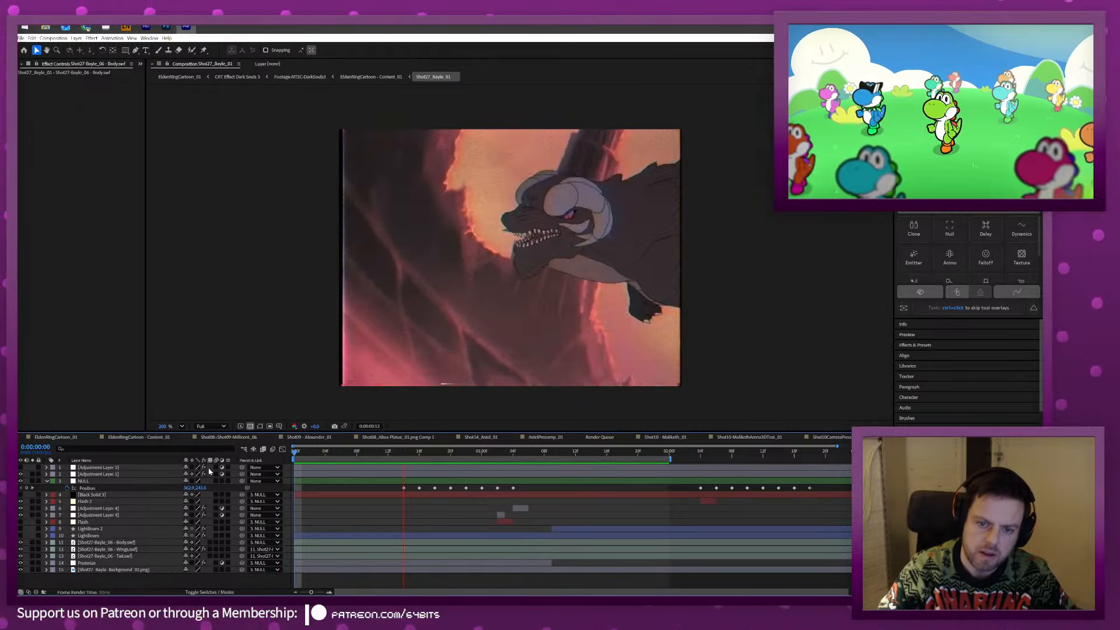
Switch to Adobe Animate, show only the roughs layer of the Bayle file, play the sketch animation and return to its first frame.
key(space)
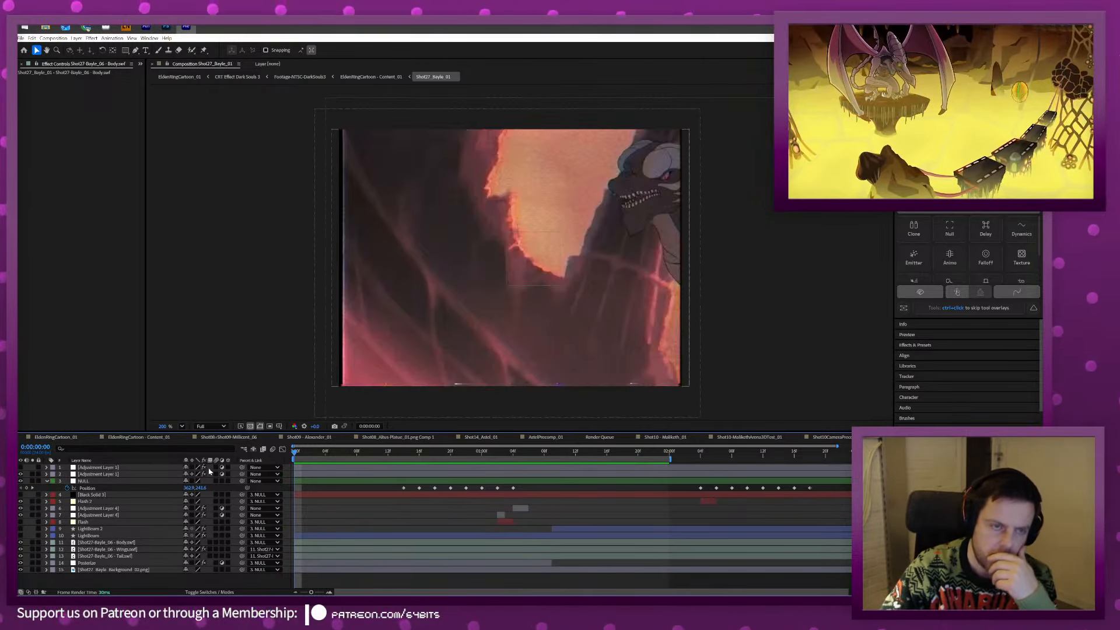
click(146, 27)
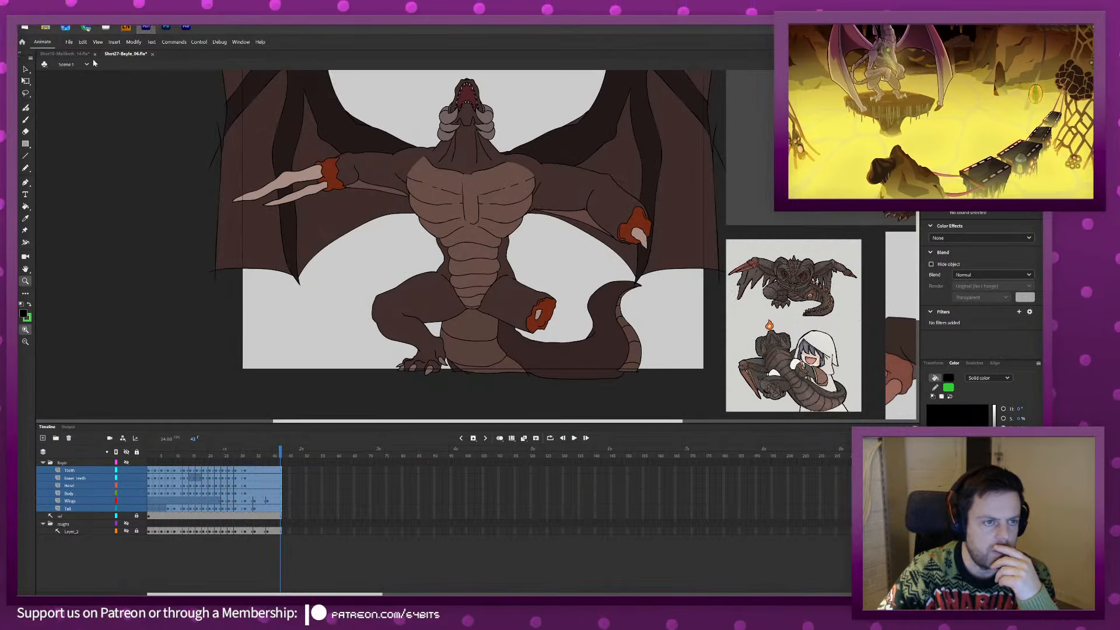
alt+click(128, 532)
click(158, 455)
key(Return)
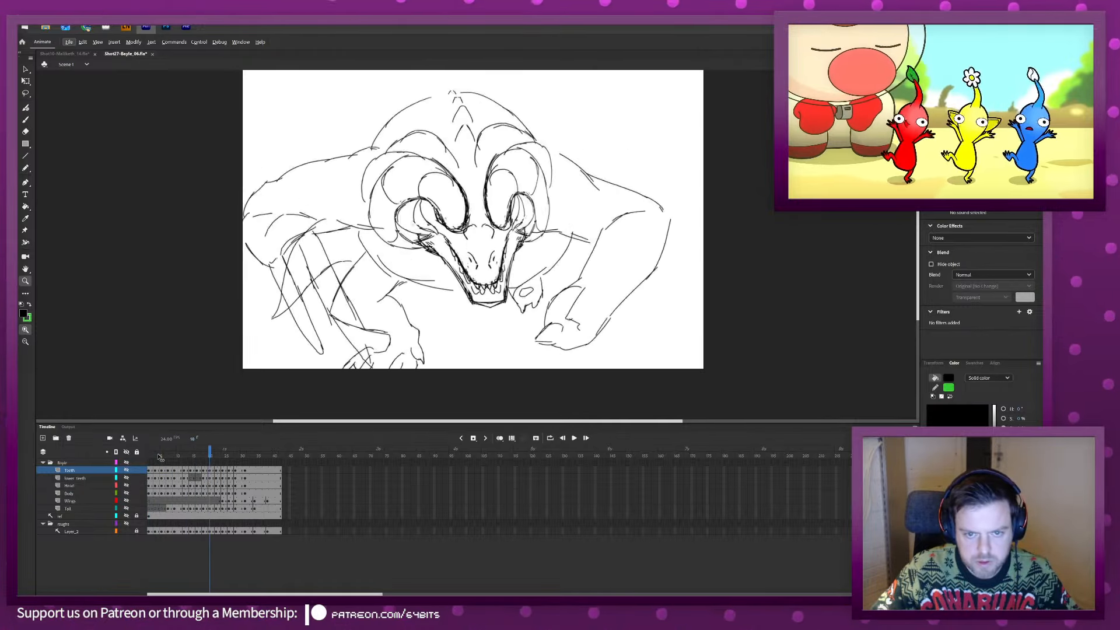
drag(166, 456, 149, 455)
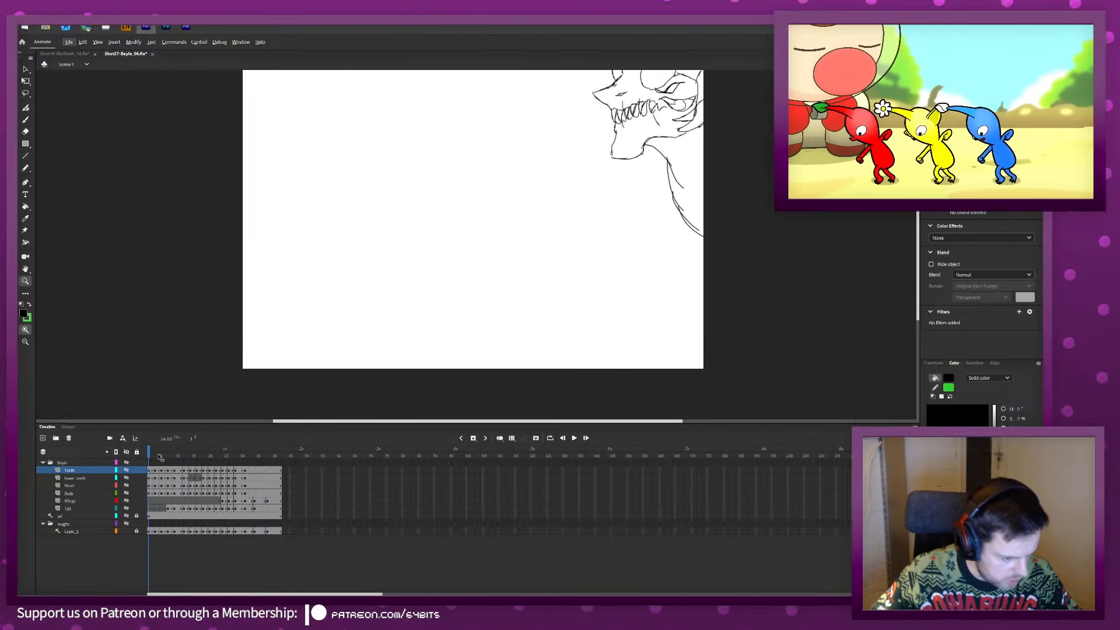
Open RECOVER_Elden_Ring-Storyboard_25 from the Storyboard folder of the Elden Ring Cartoon Intro project.
click(69, 42)
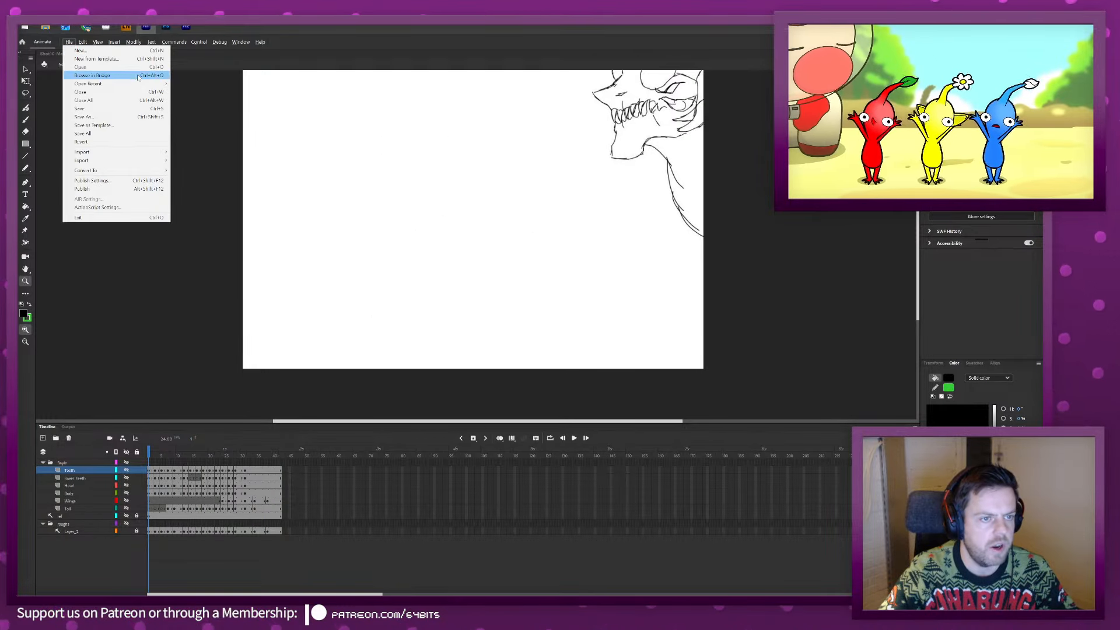
mouse_move(131, 87)
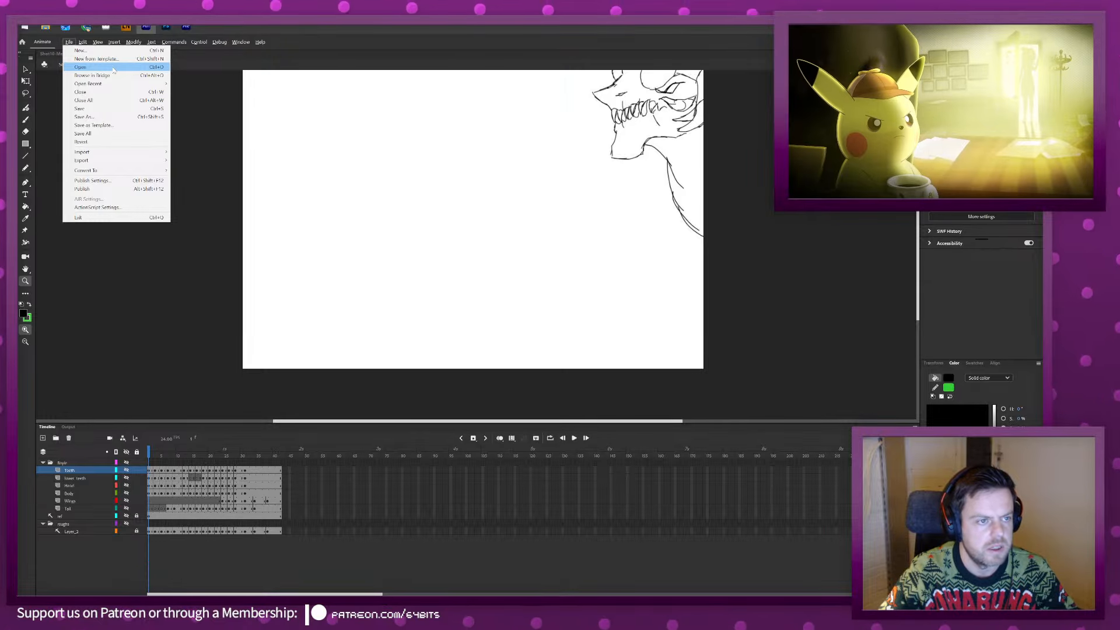
click(115, 67)
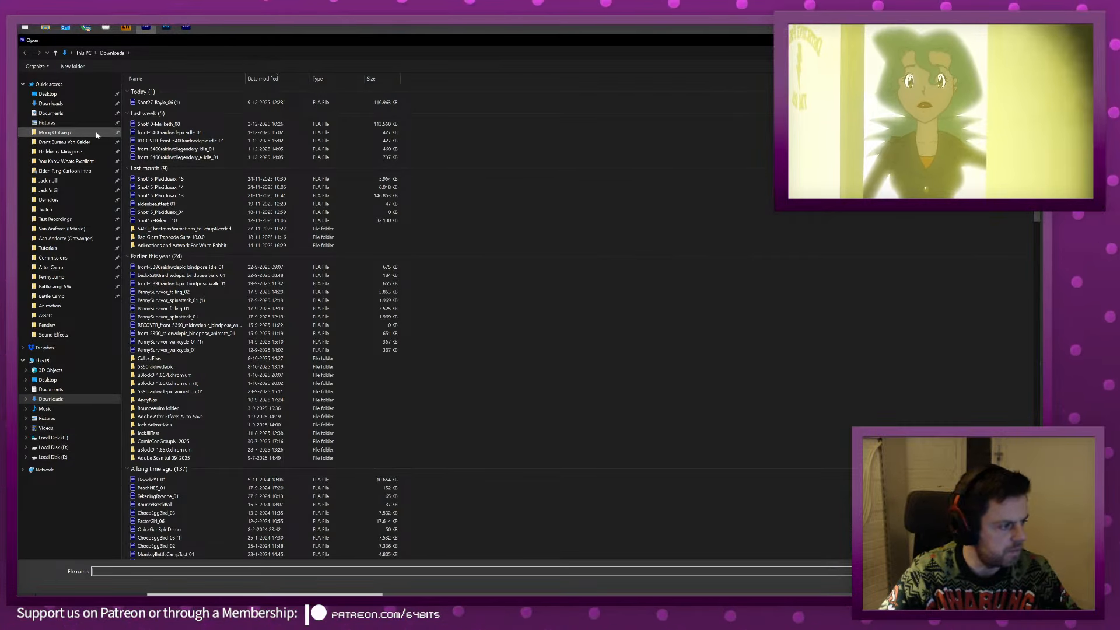
click(95, 171)
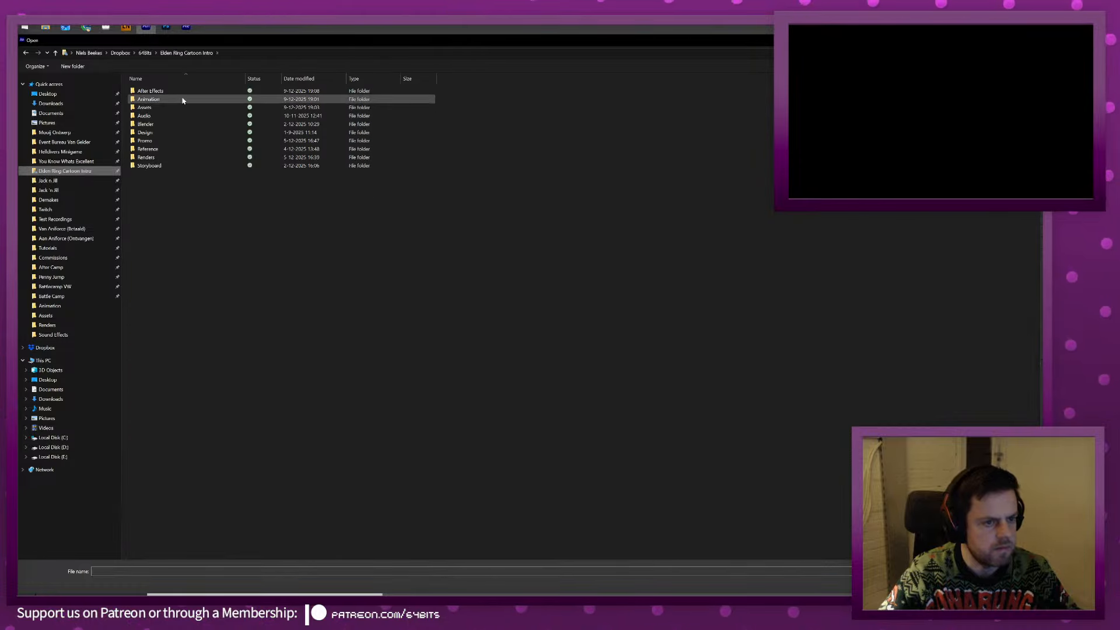
double_click(183, 100)
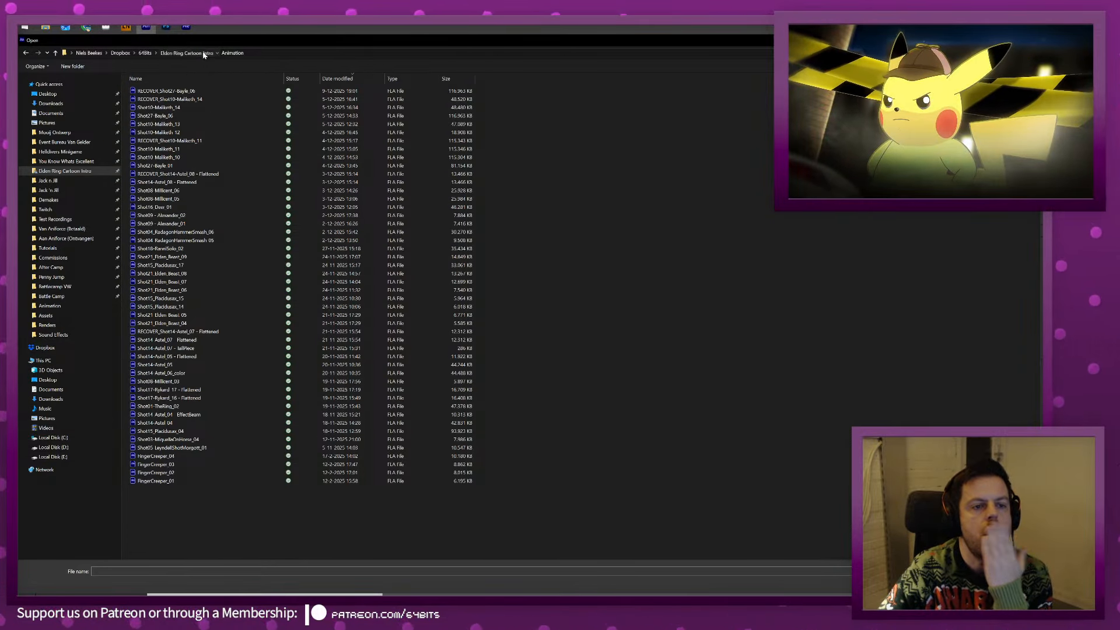
click(204, 53)
double_click(175, 165)
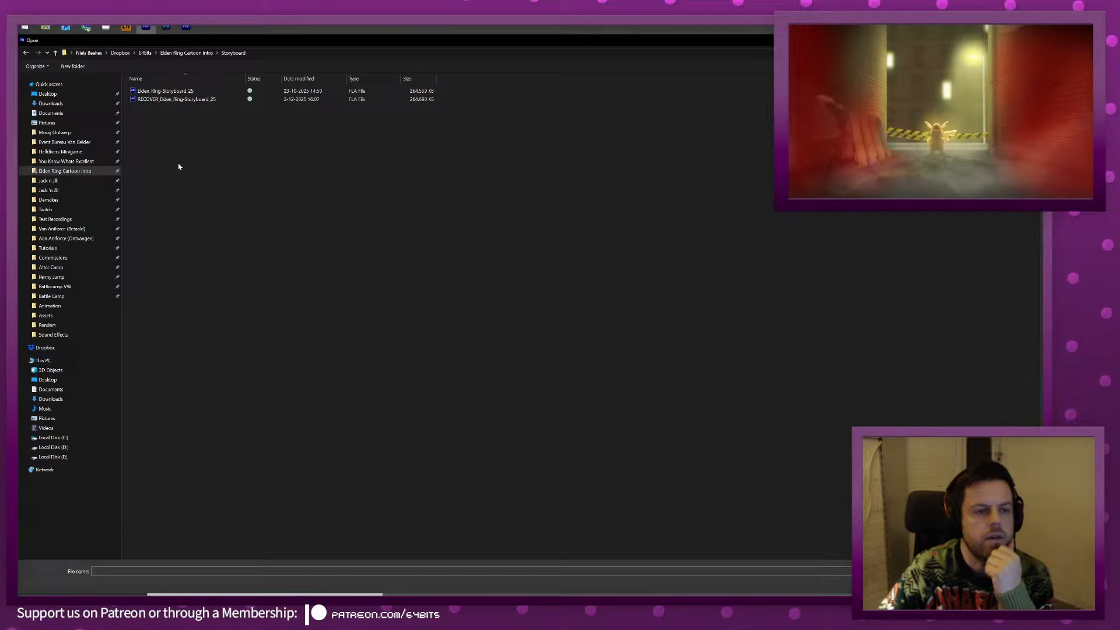
double_click(221, 100)
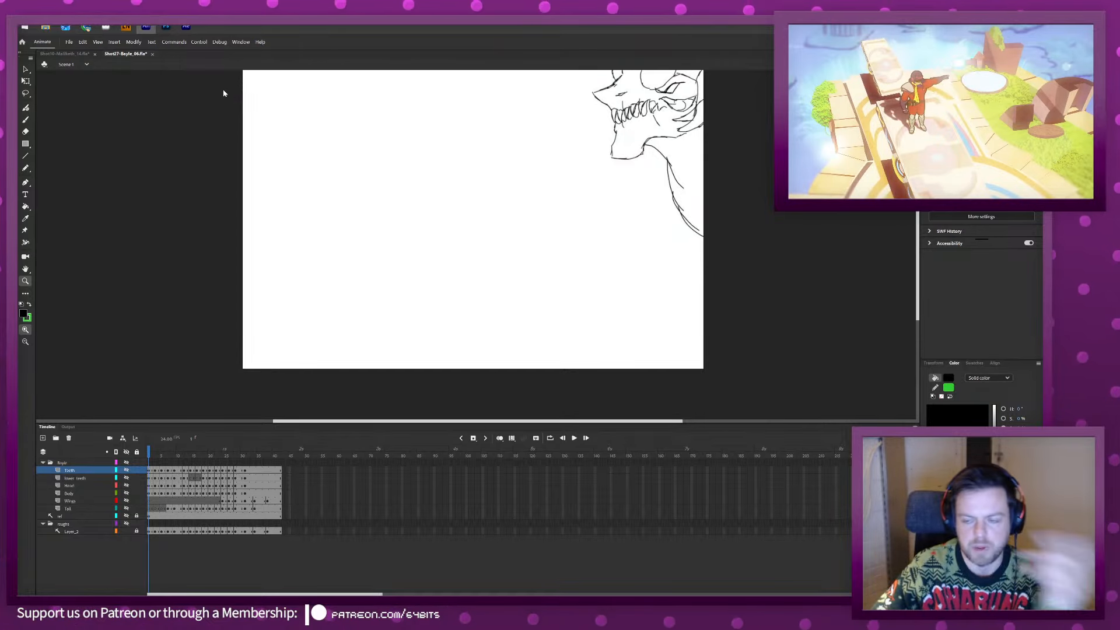
Switch to After Effects, review the Bayle shot up to 0:00:01:10 and check on the storyboard loading in Animate.
click(186, 27)
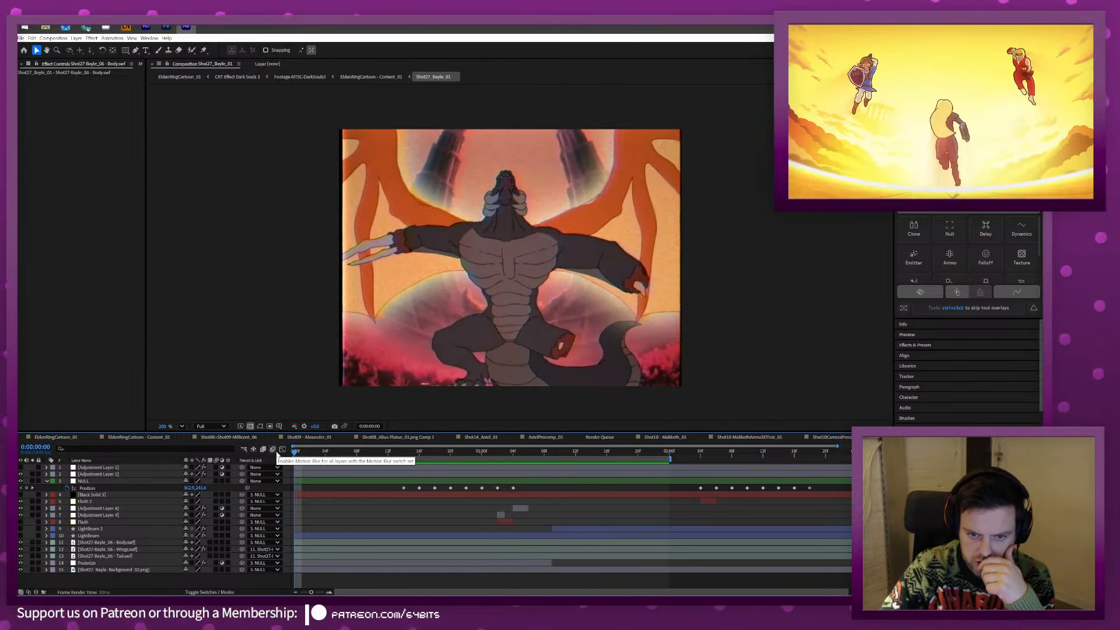
key(space)
click(505, 454)
drag(505, 454, 555, 455)
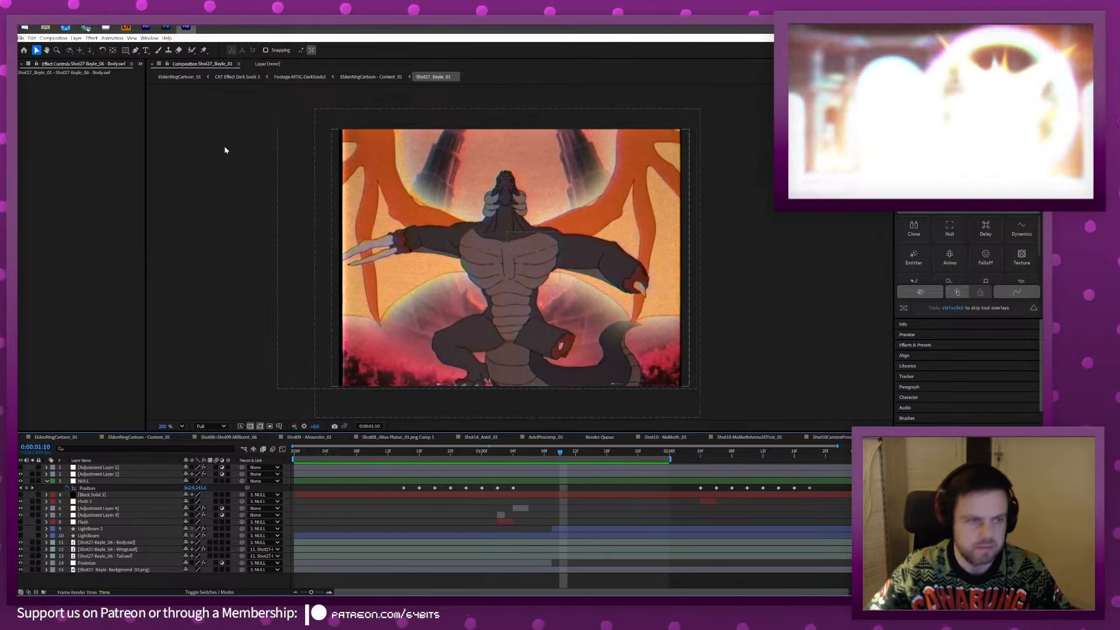
click(146, 27)
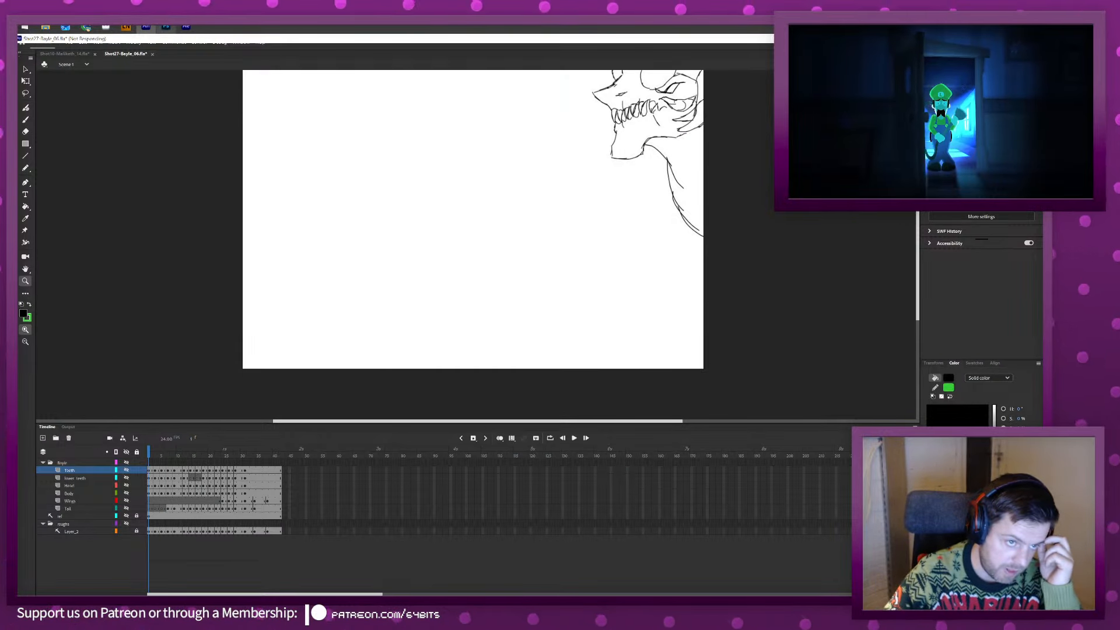
click(185, 27)
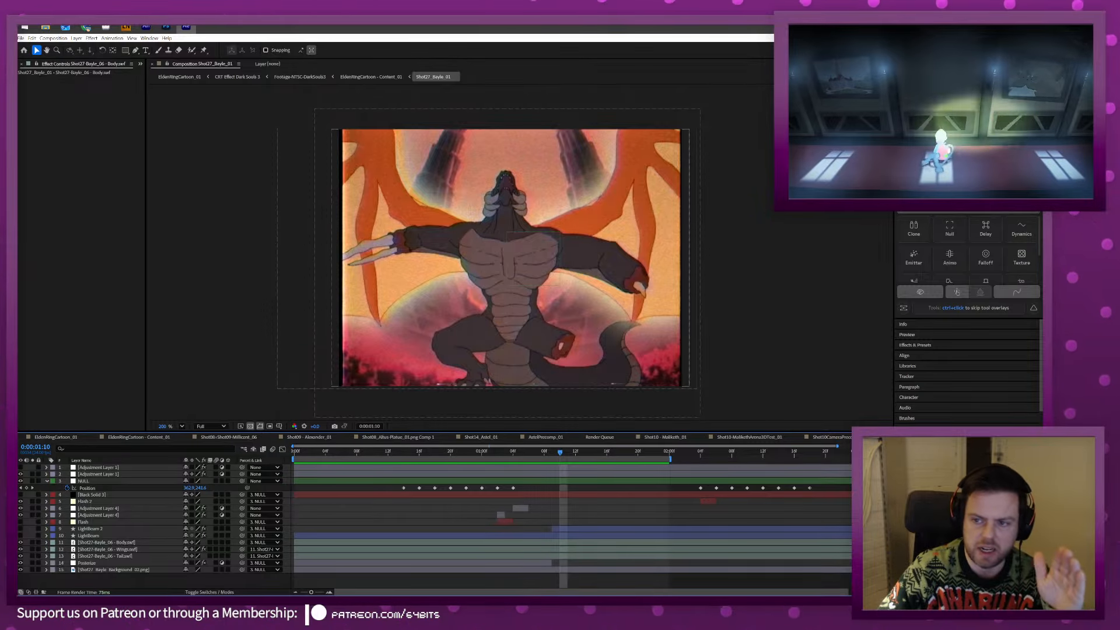
Switch to the browser and search Google Images in a new tab for "goku being blasted by beam".
click(85, 26)
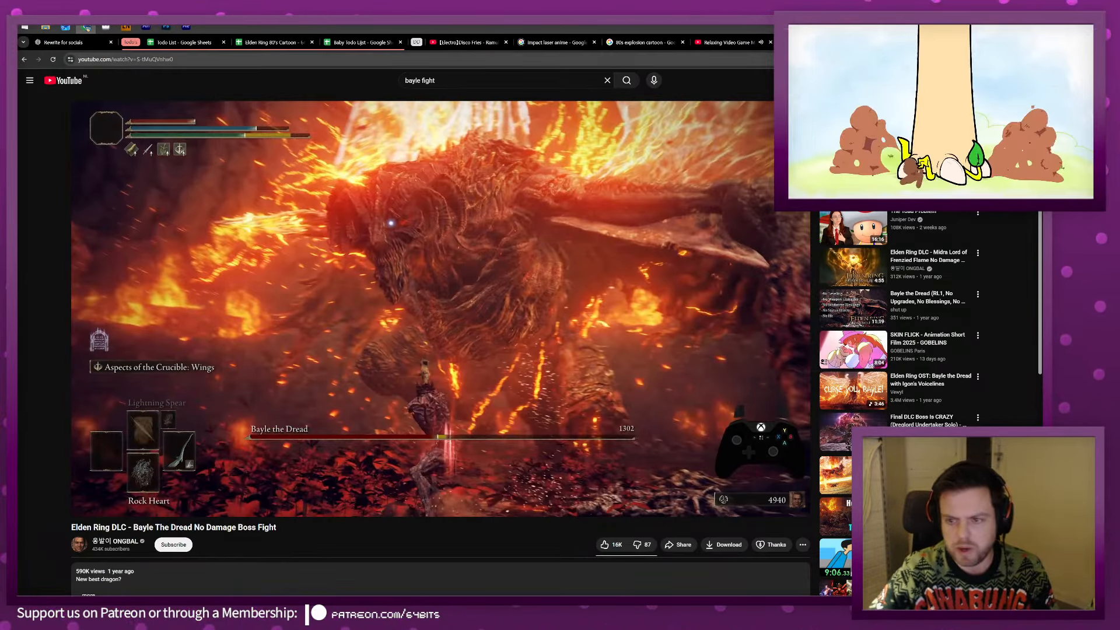
key(ctrl+t)
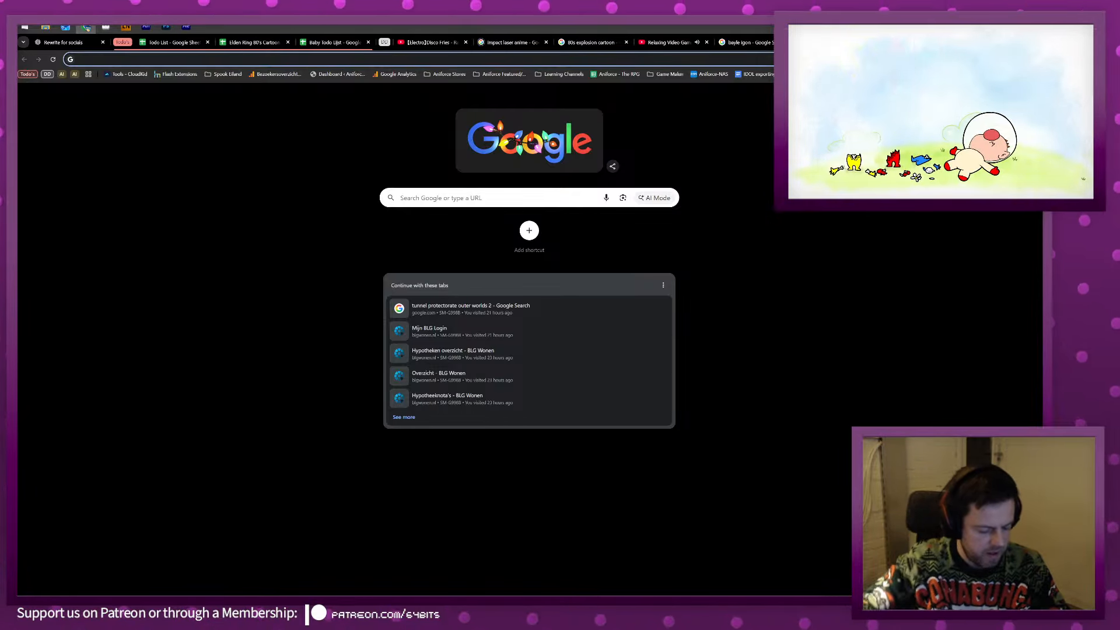
text(g)
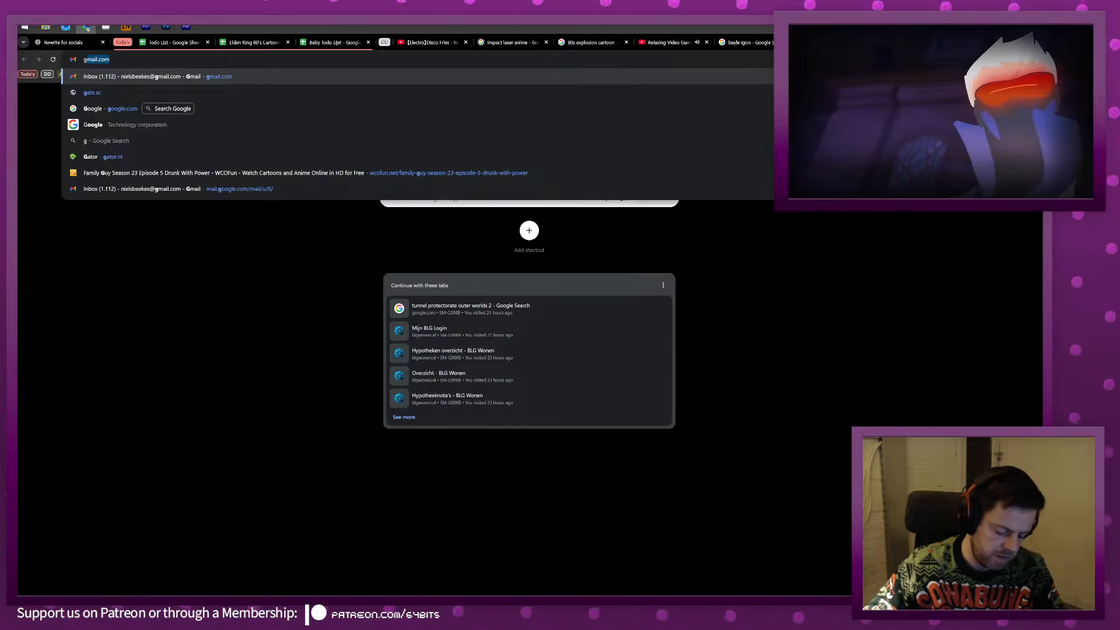
text(oku be)
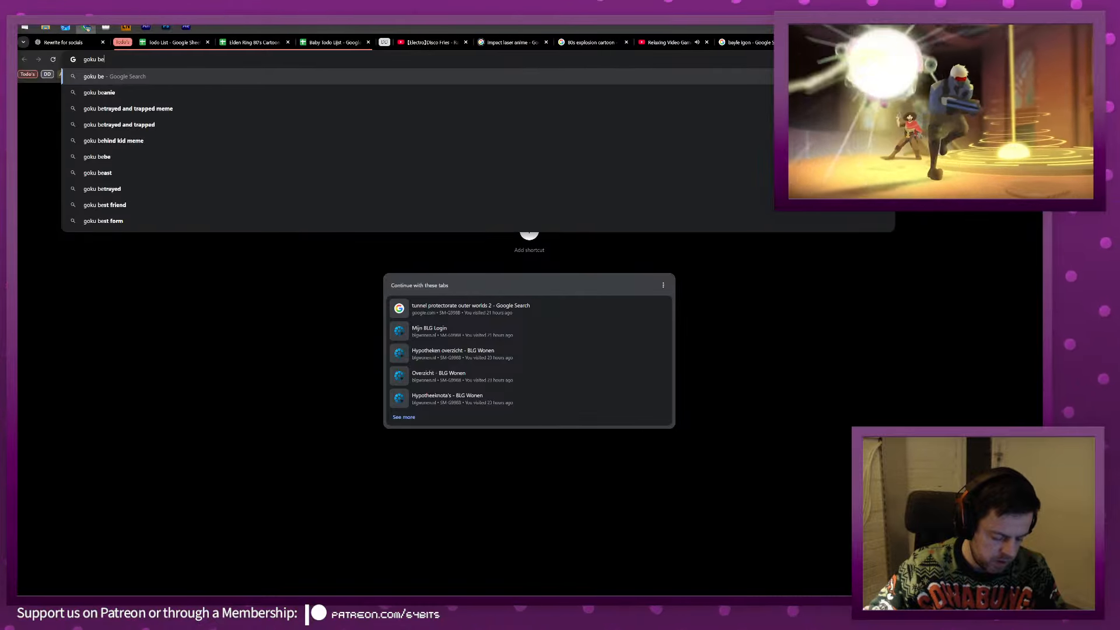
text(ing blas)
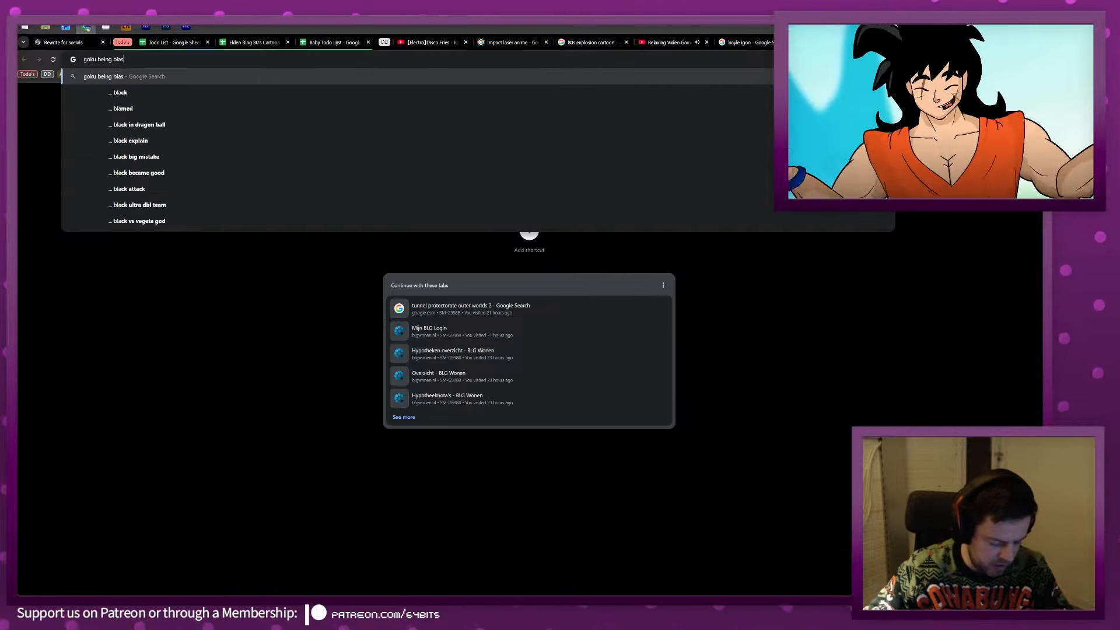
text(ted by )
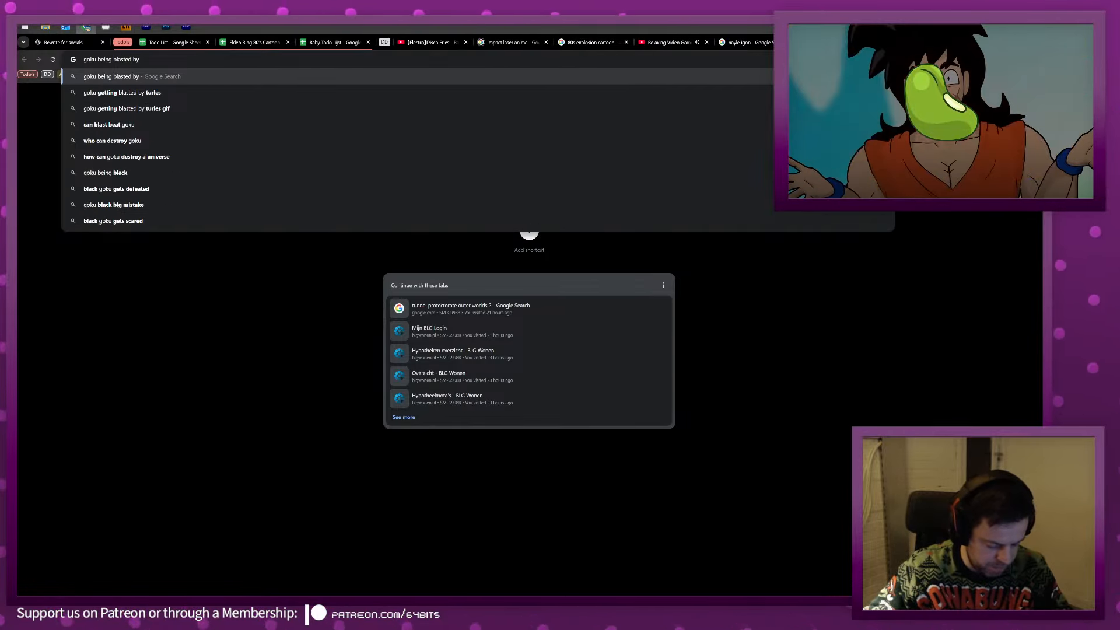
text(beam)
key(Return)
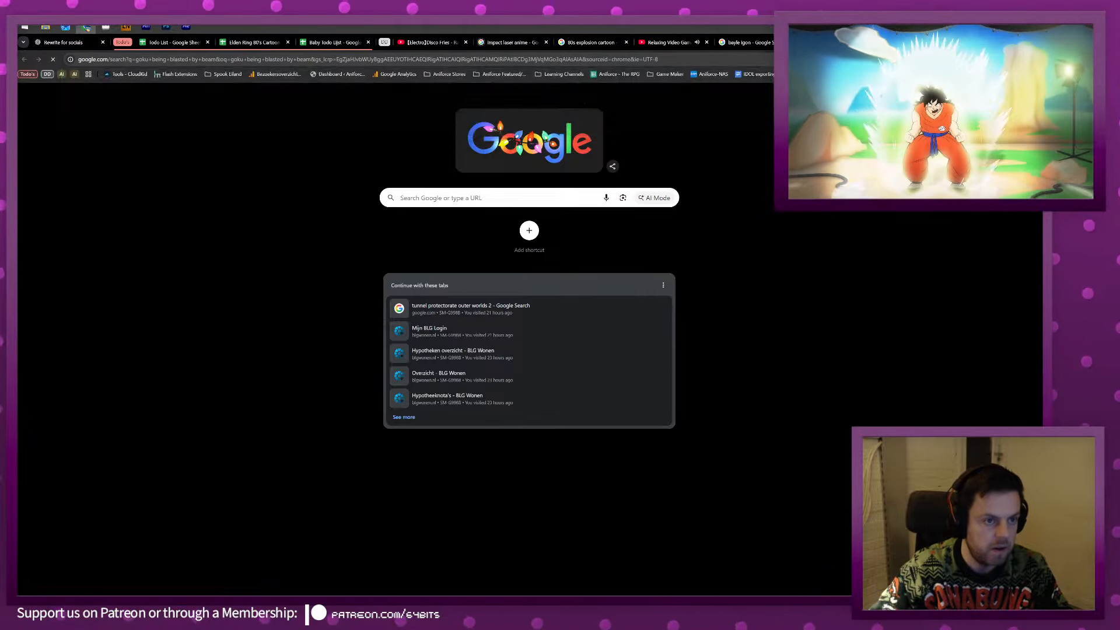
click(193, 115)
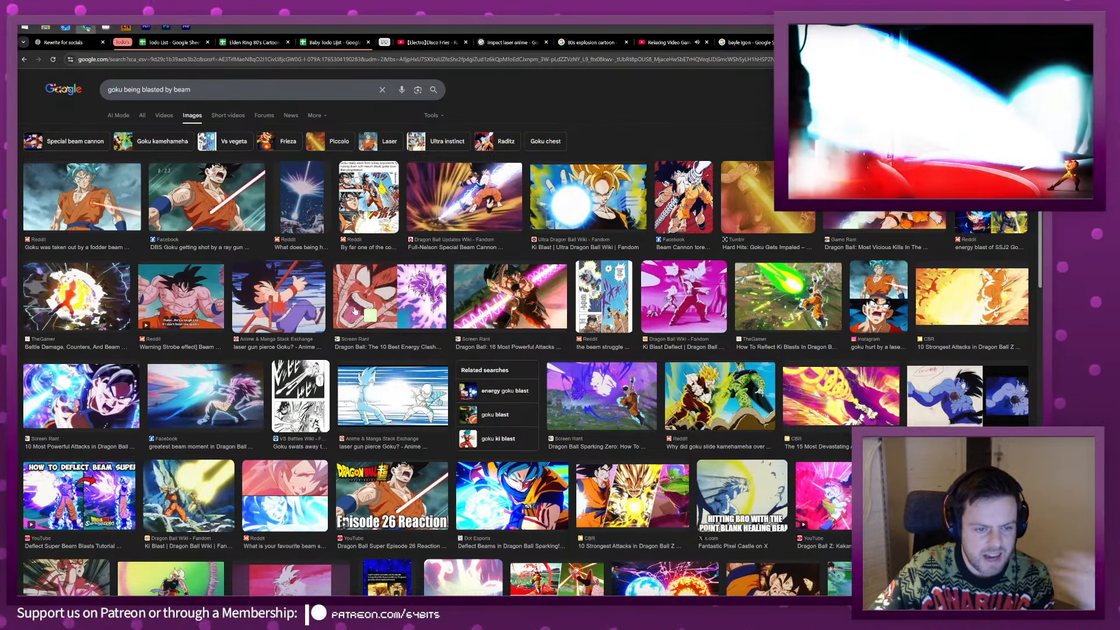
Examine the Dragon Ball energy clash image and its related pictures, enlarging the Kamehameha vs Galick Gun one for impact-frame colours.
mouse_move(355, 311)
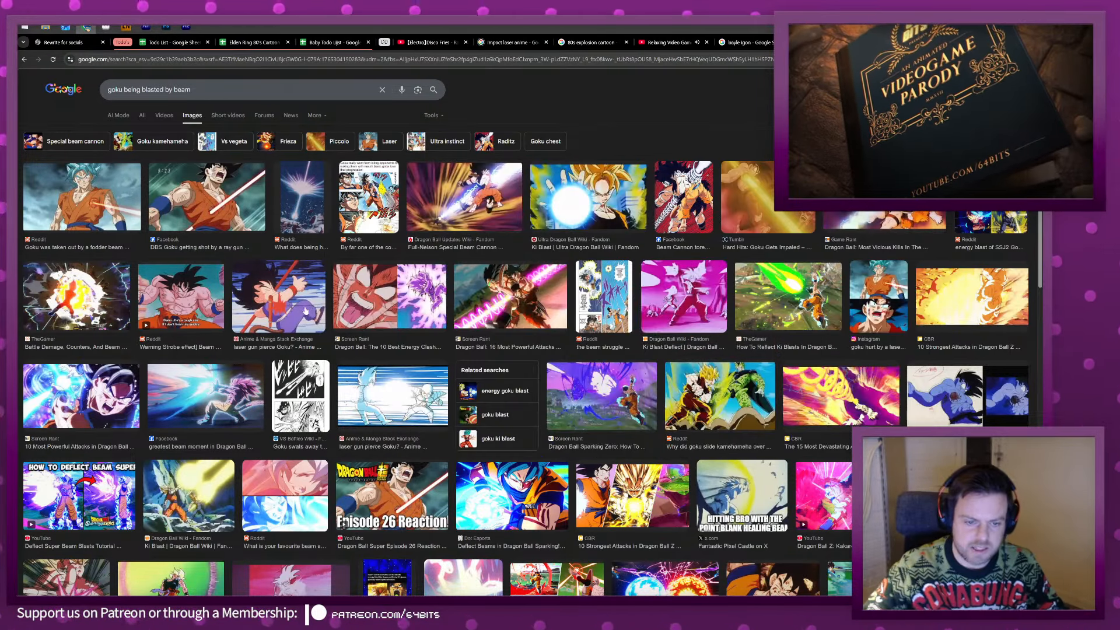
click(355, 310)
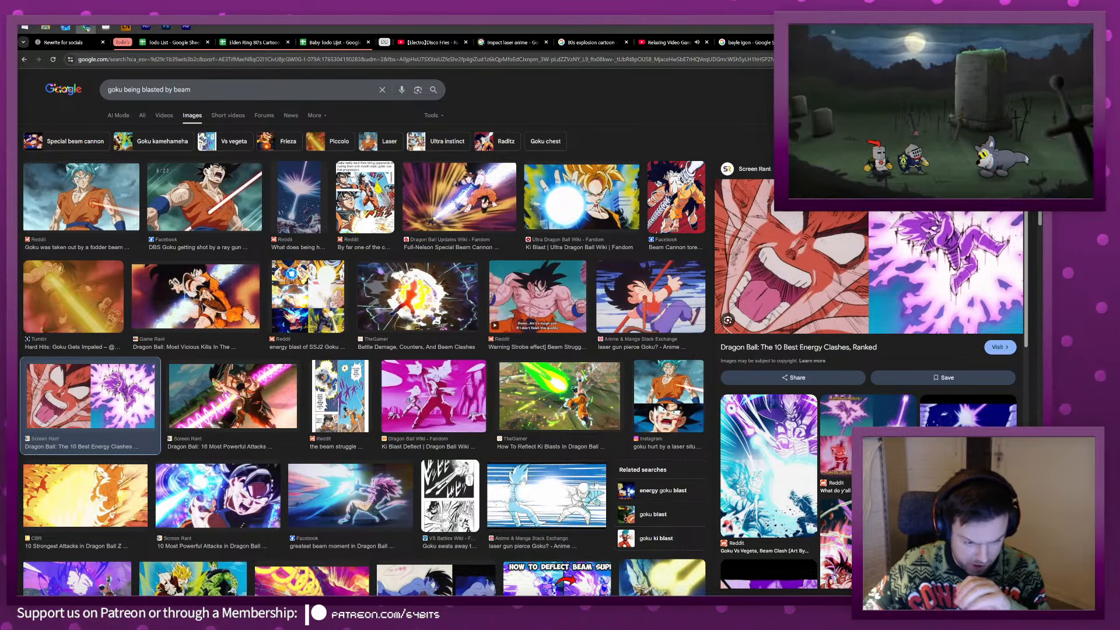
mouse_move(595, 484)
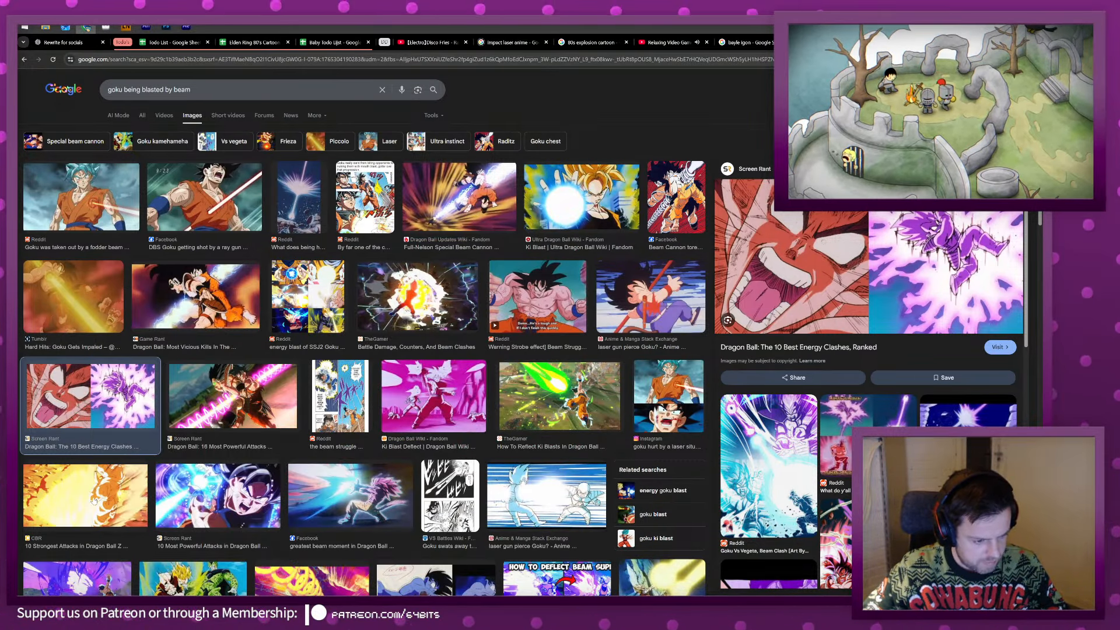
mouse_move(94, 501)
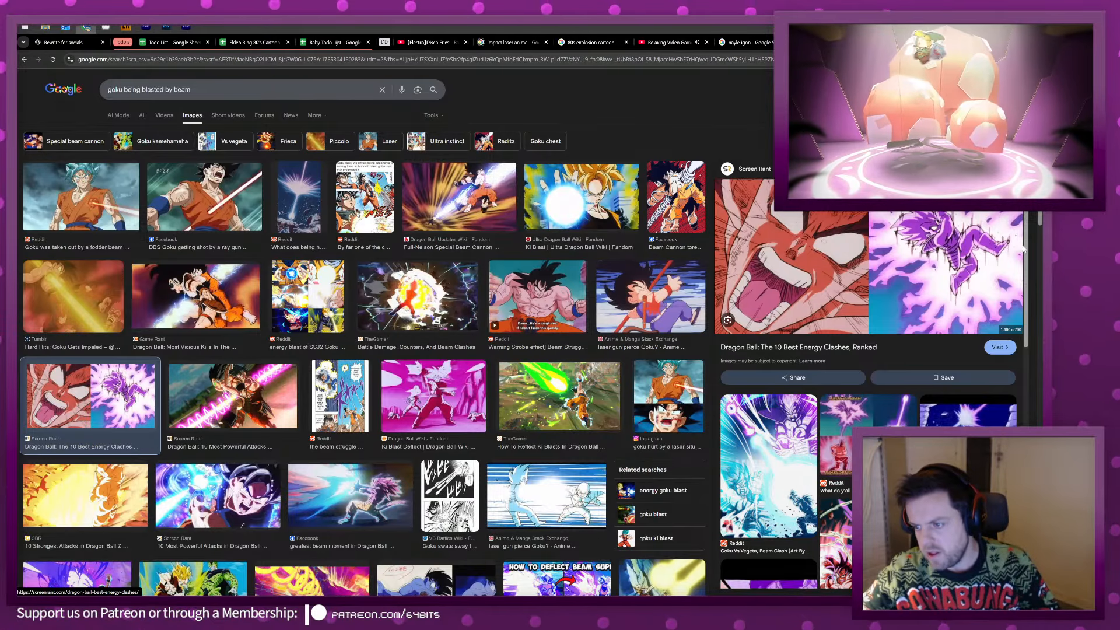
scroll(1027, 292, down, 3)
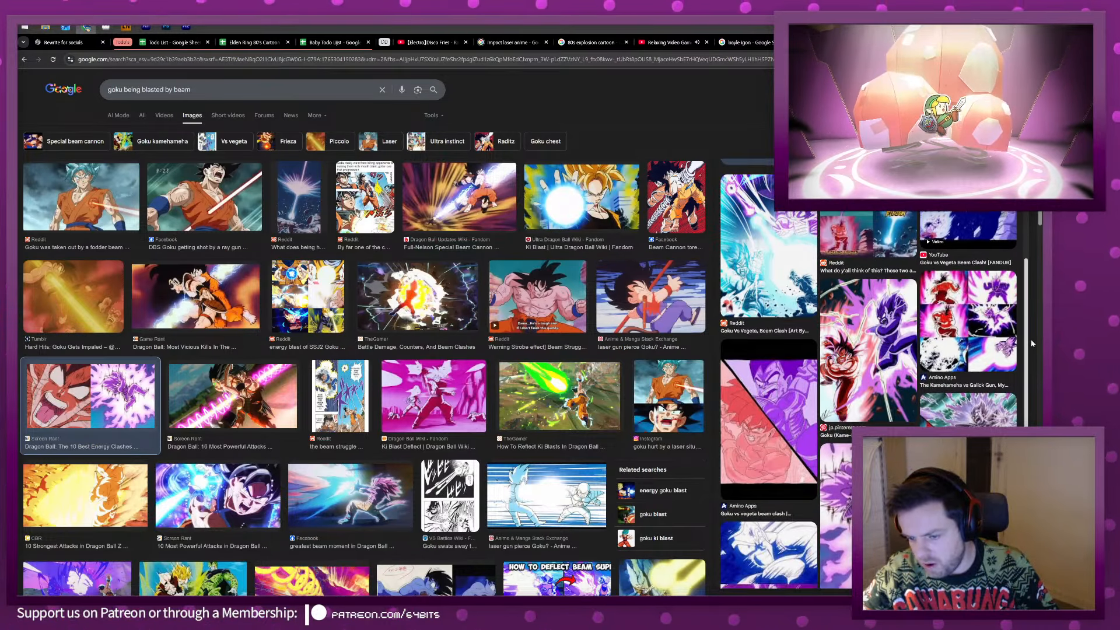
scroll(1031, 343, down, 3)
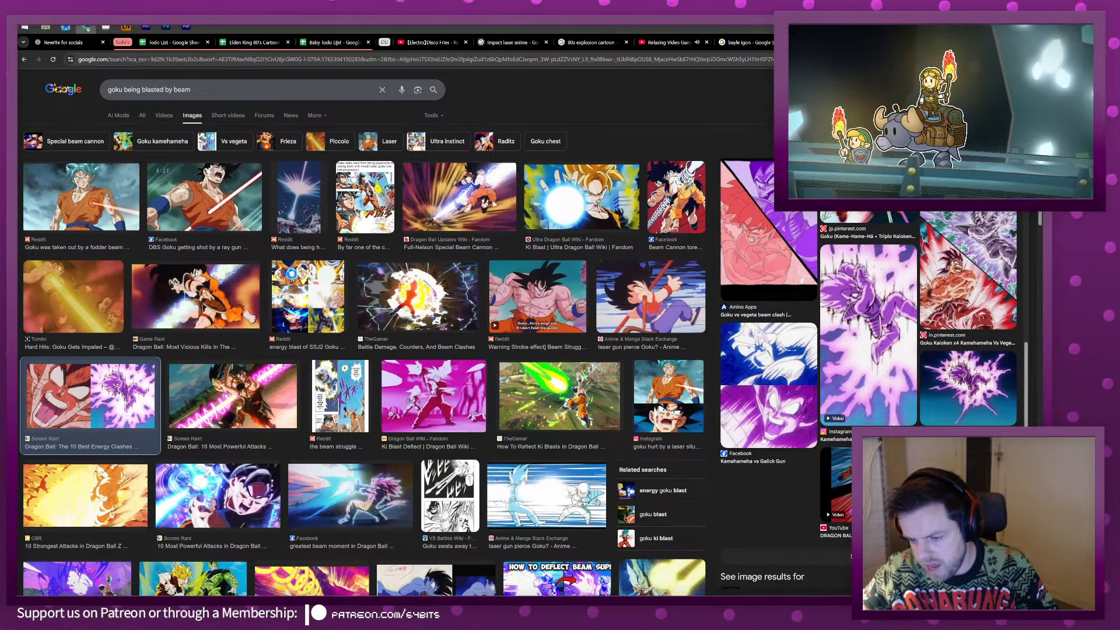
click(783, 380)
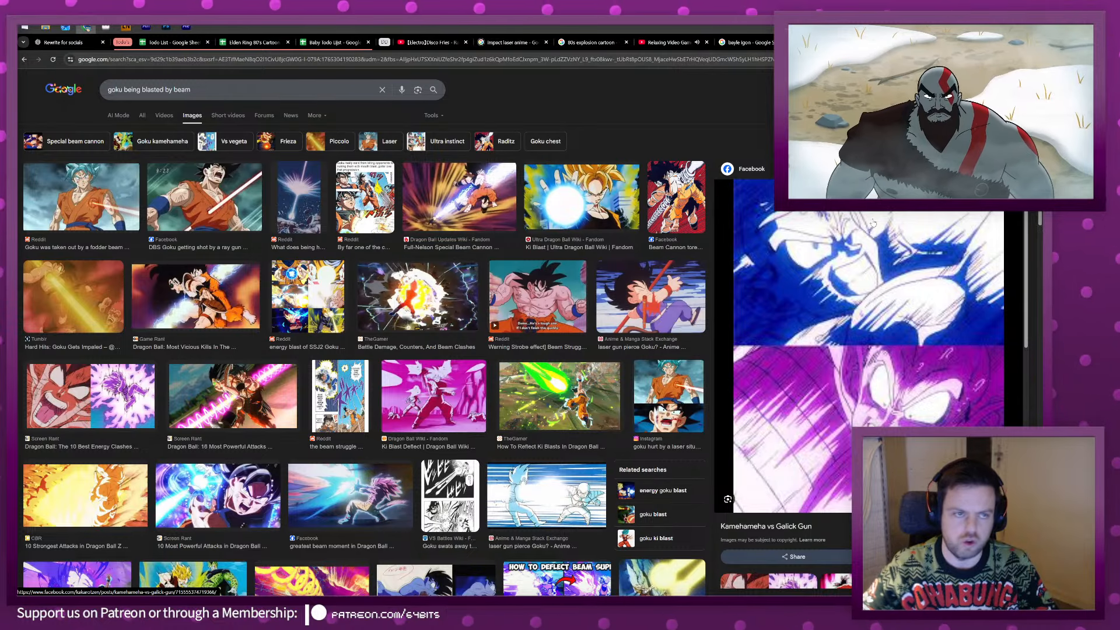
Back in After Effects, replace the tinted inversion adjustment layer at 0:00:01:04 with a copy of the earlier one at saturation -100.
click(184, 27)
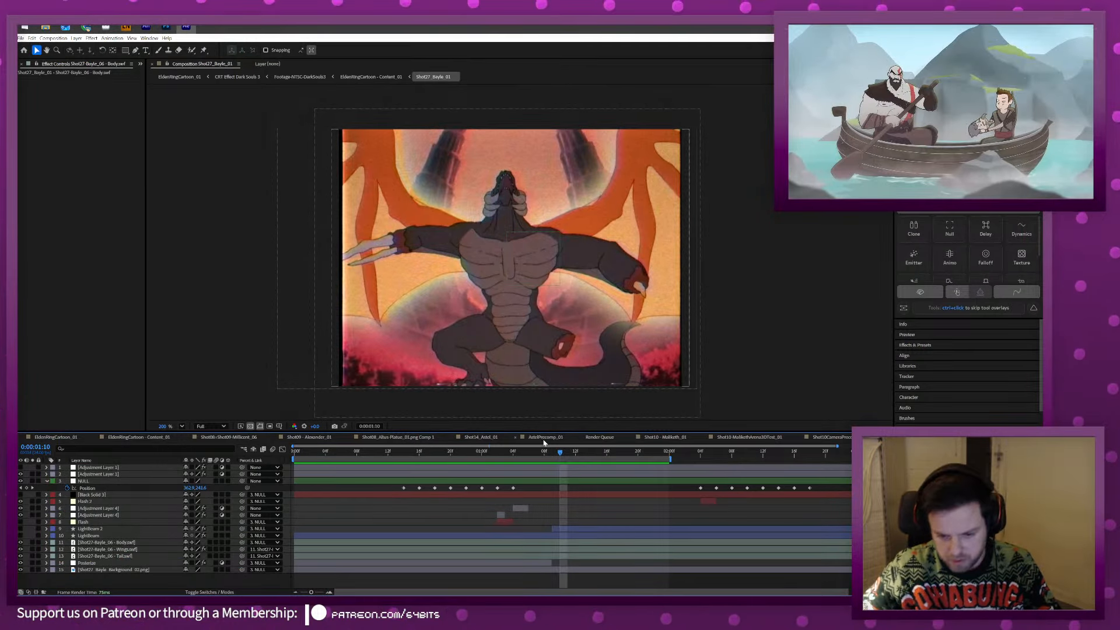
drag(544, 453, 516, 462)
key(alt+Tab)
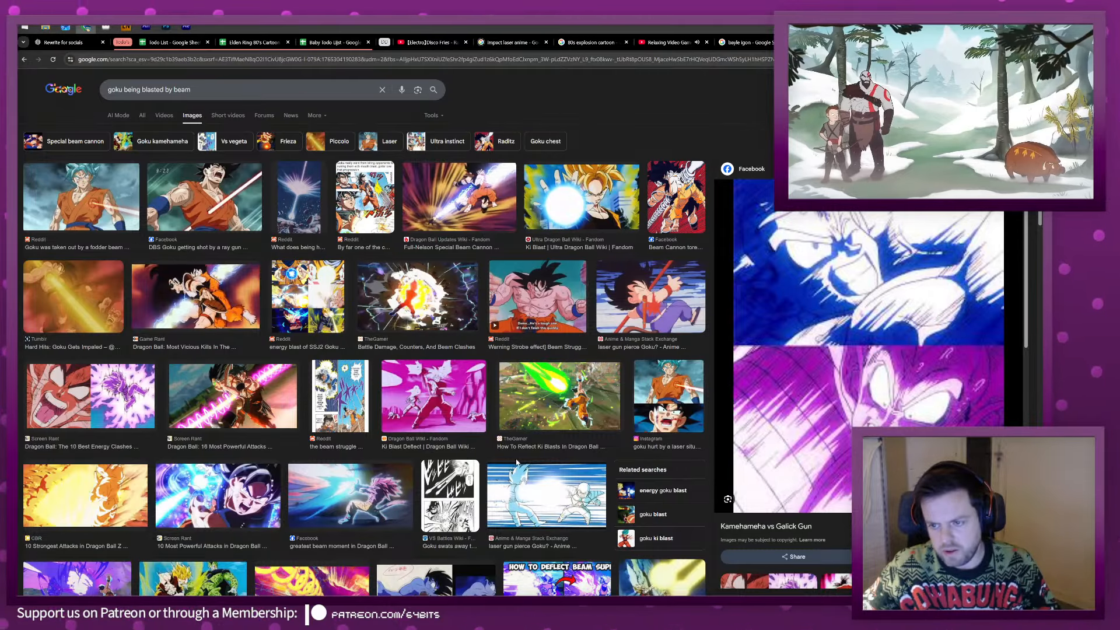
key(alt+Tab)
click(517, 510)
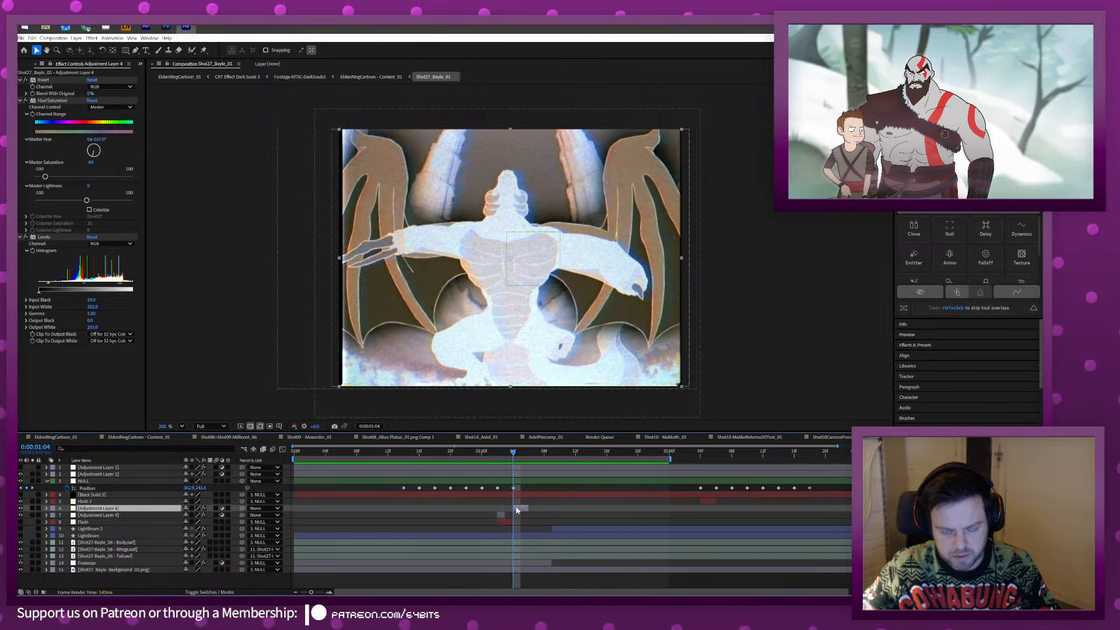
key(Delete)
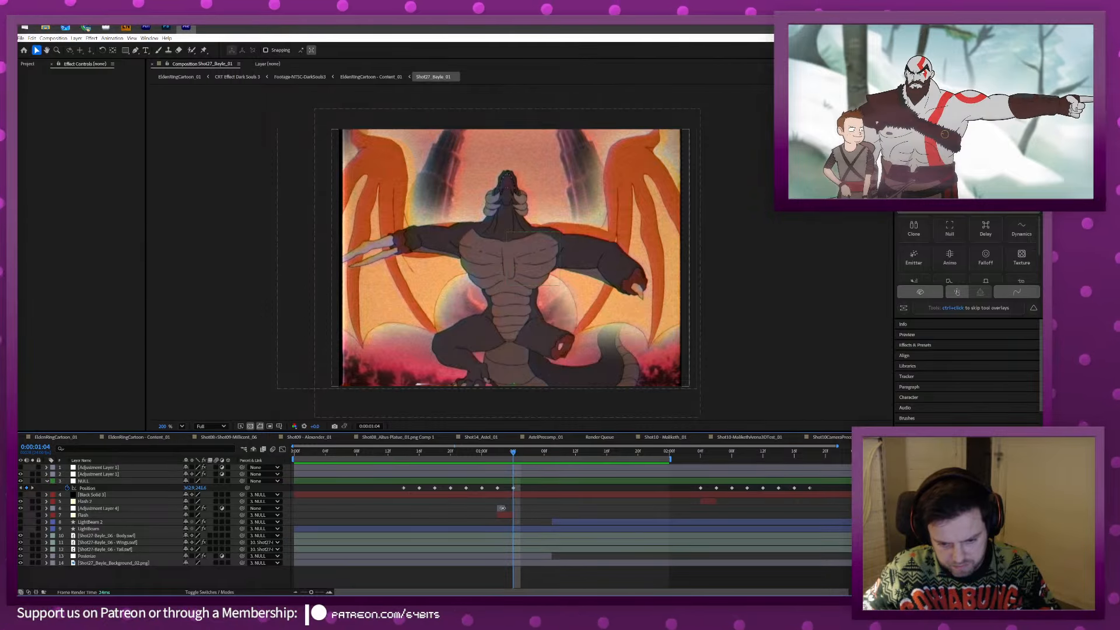
key(ctrl+z)
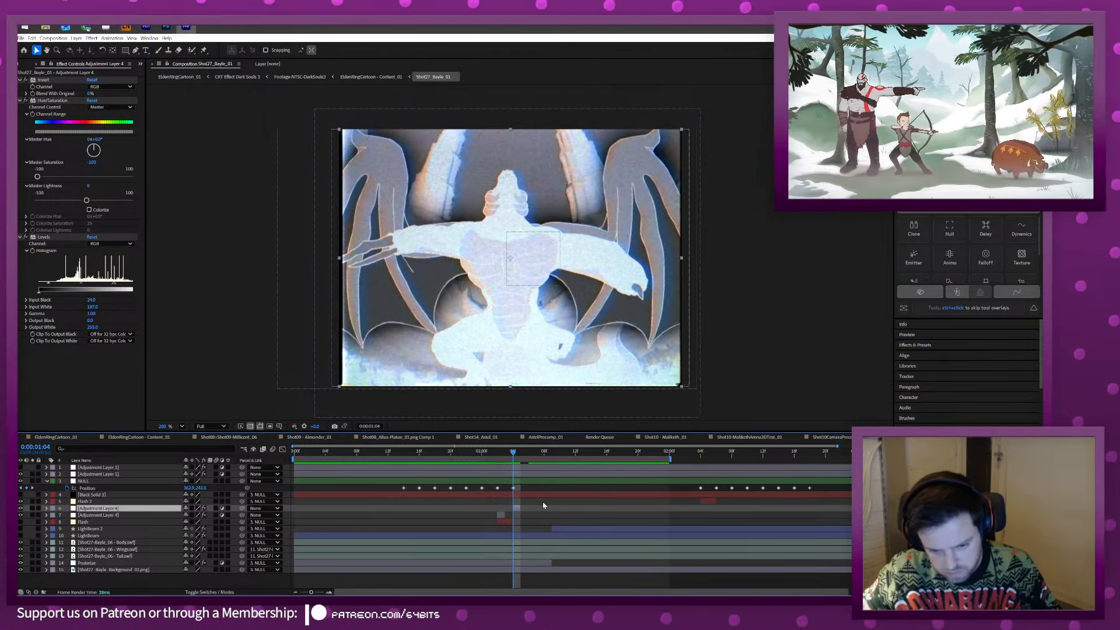
Lengthen the selected inversion adjustment layer by one frame and try its opacity at 50%, undoing the opacity change.
drag(521, 508, 537, 511)
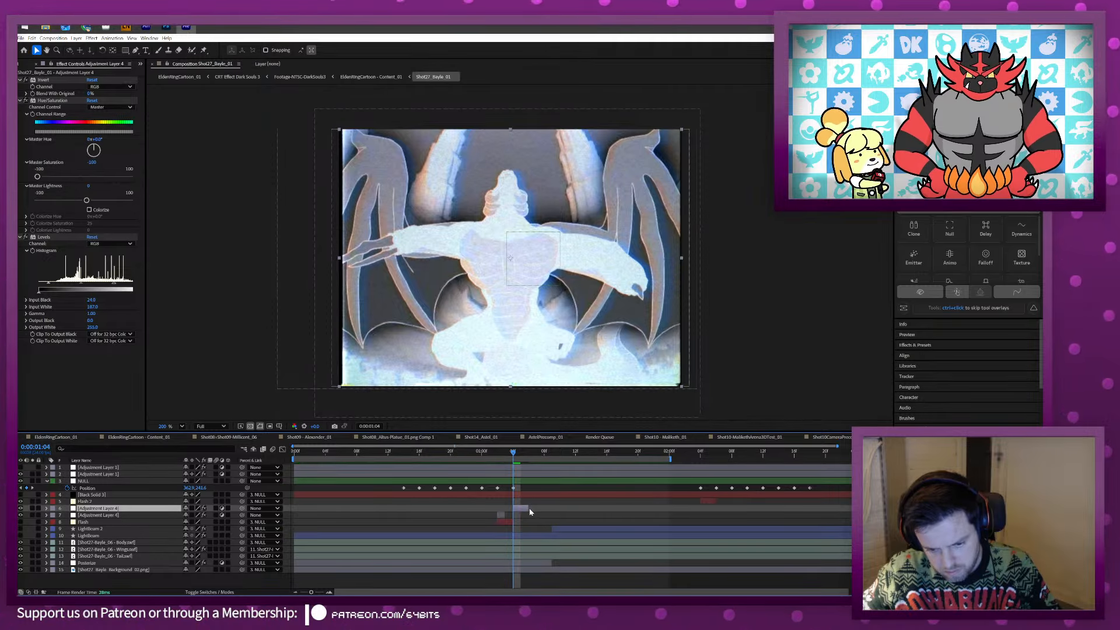
key(t)
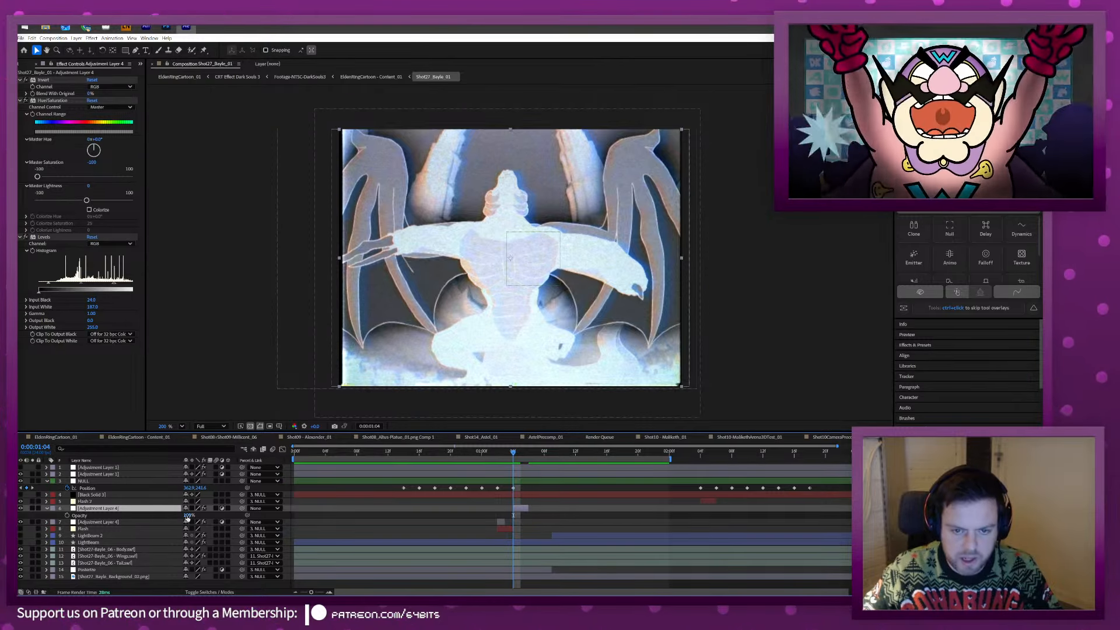
drag(186, 518, 147, 516)
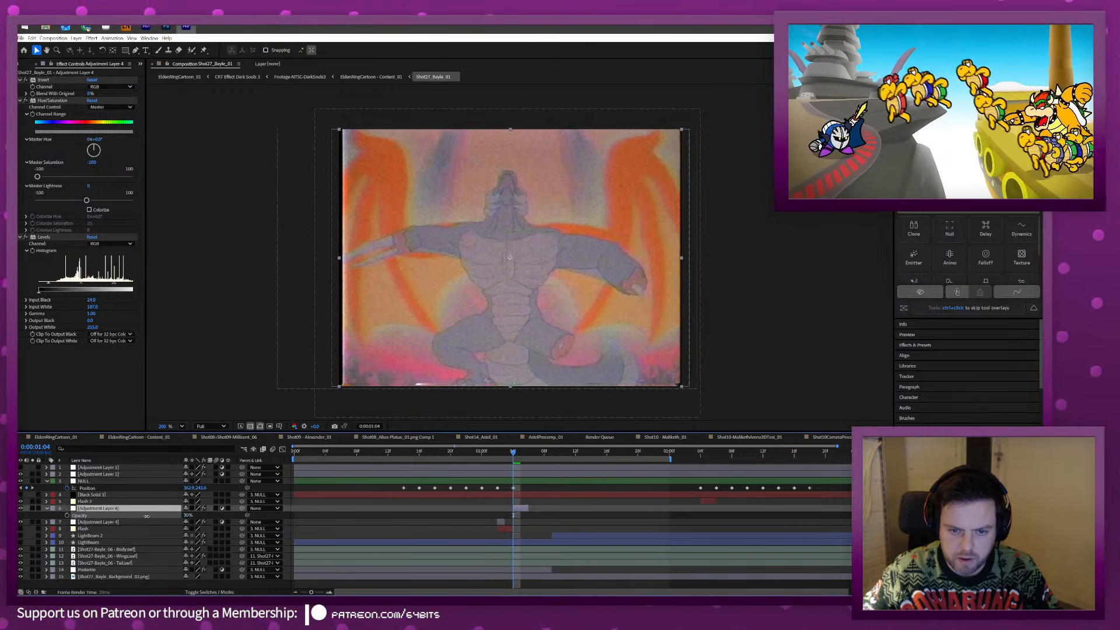
key(ctrl+z)
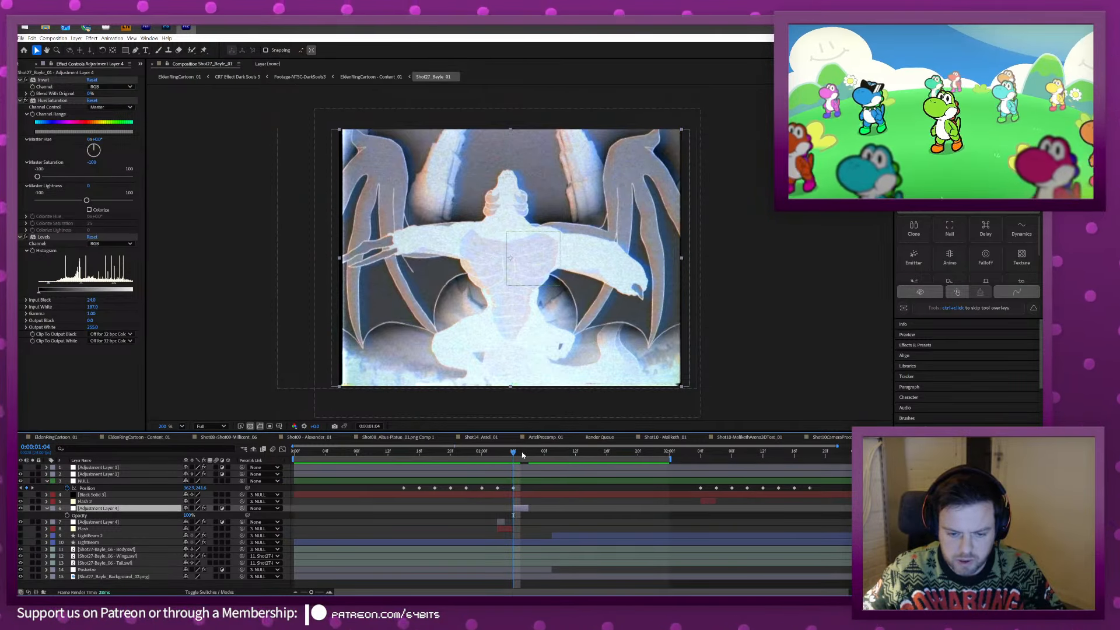
Extend the inversion adjustment layer through 0:00:01:10 and add 100% opacity keyframes at 0:00:01:05 and 0:00:01:06.
click(529, 454)
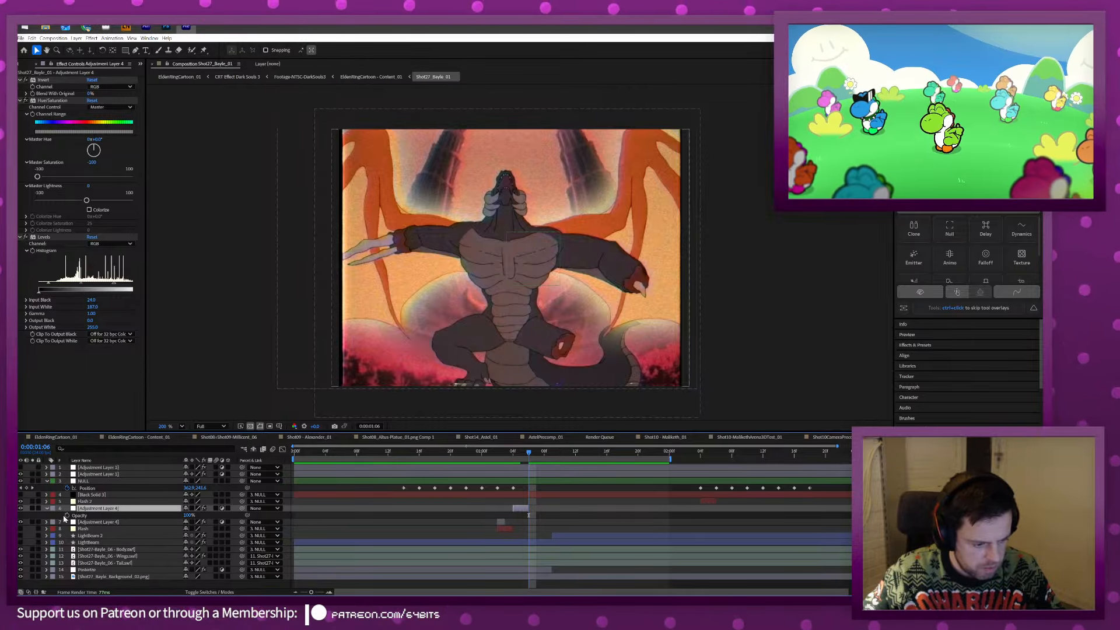
click(159, 513)
click(67, 516)
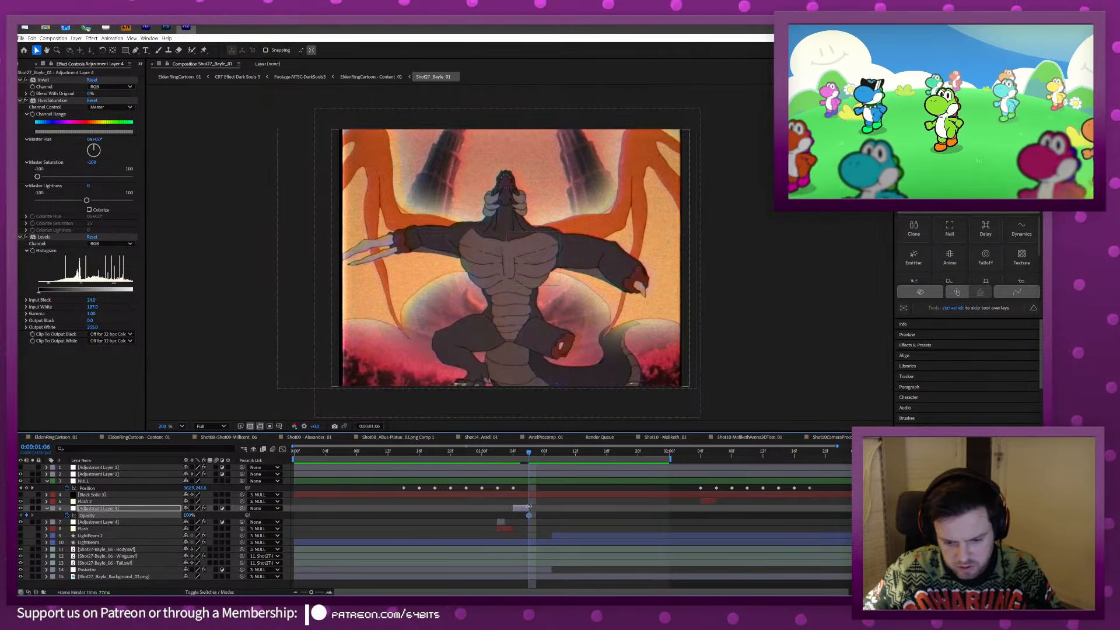
drag(529, 507, 567, 508)
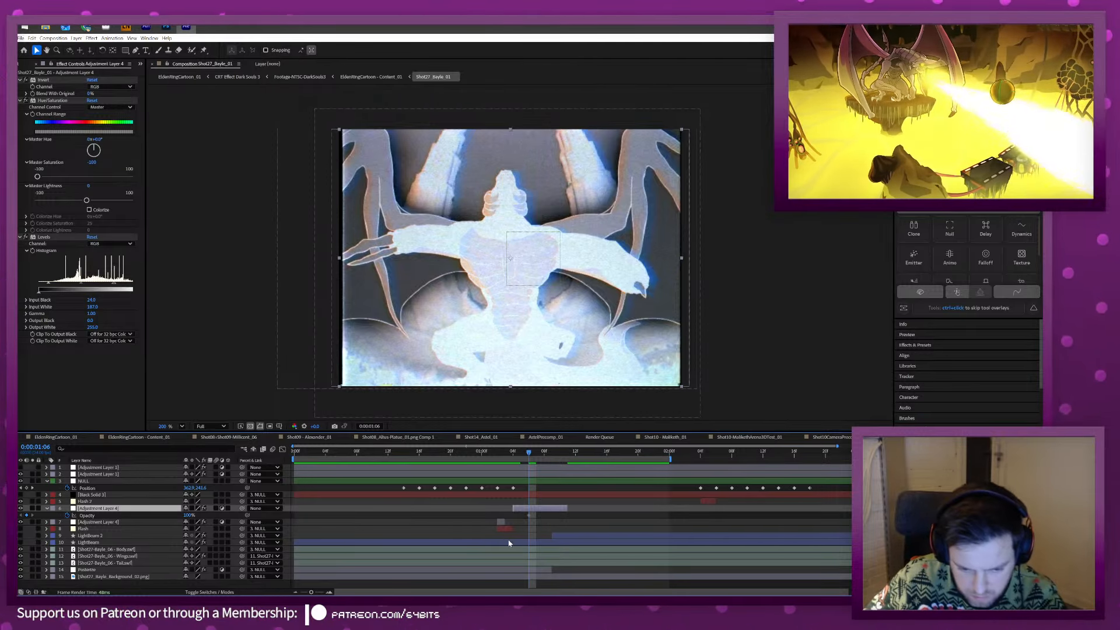
key(Page_Up)
click(26, 515)
key(Page_Down)
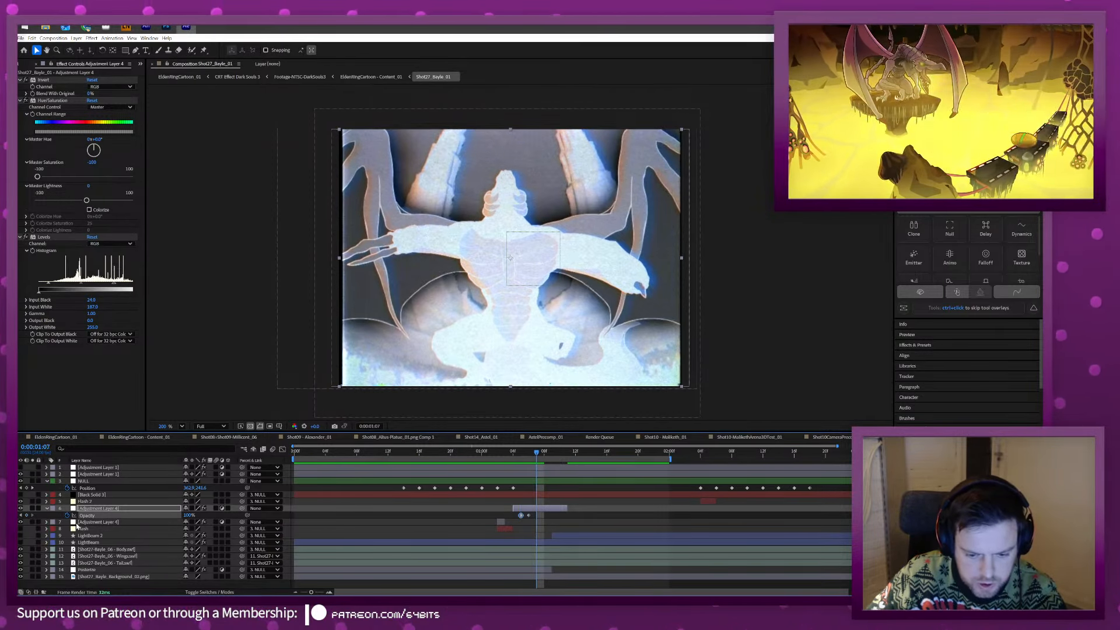
Fade out the inversion adjustment layer with opacity keyframes of 50% at 0:00:01:07 and 0% at 0:00:01:10.
click(214, 517)
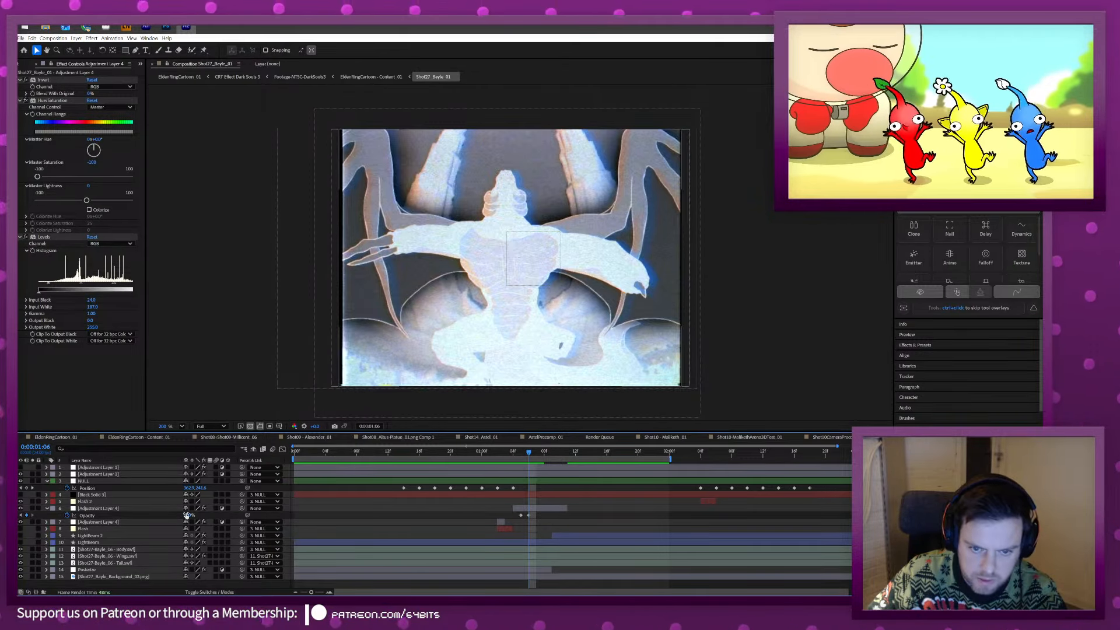
drag(186, 515, 167, 518)
key(Page_Down)
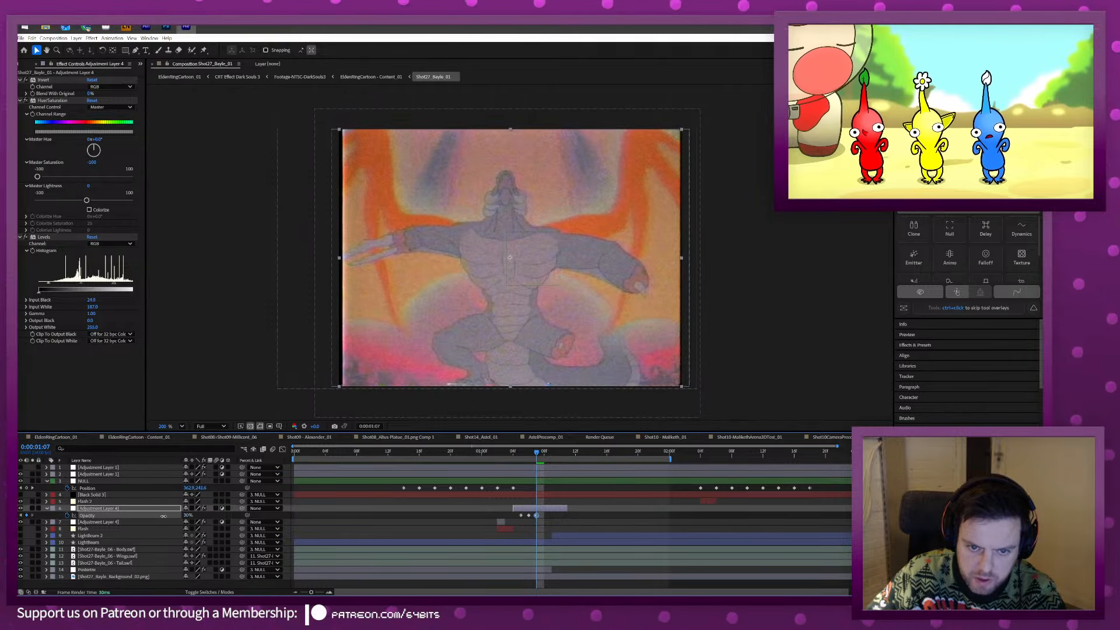
key(Page_Down)
key(Page_Down)
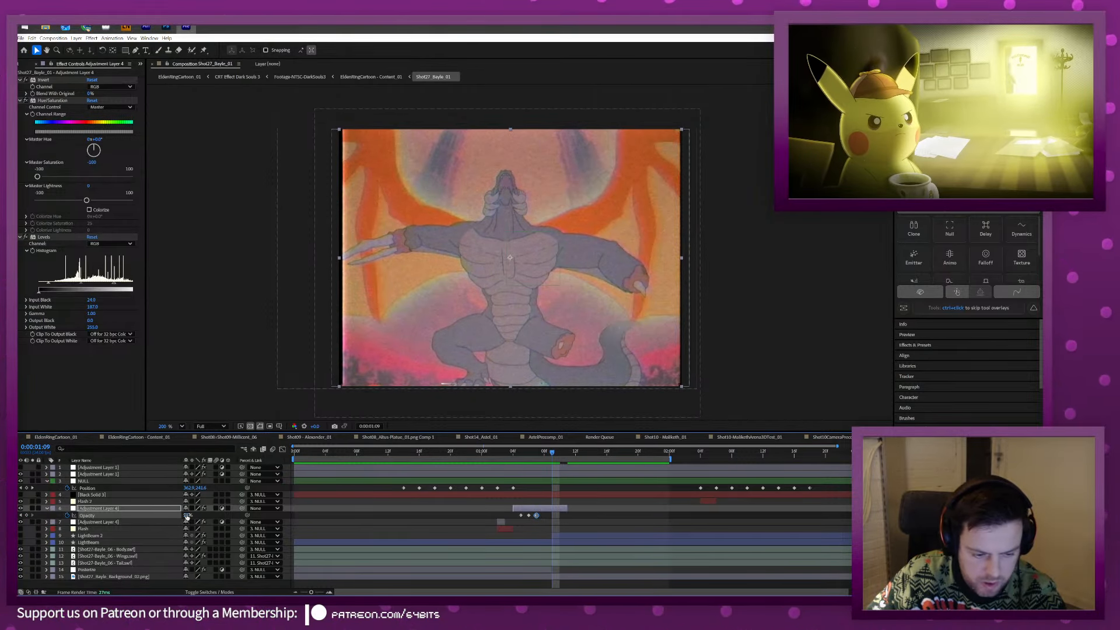
key(Page_Down)
drag(187, 515, 108, 518)
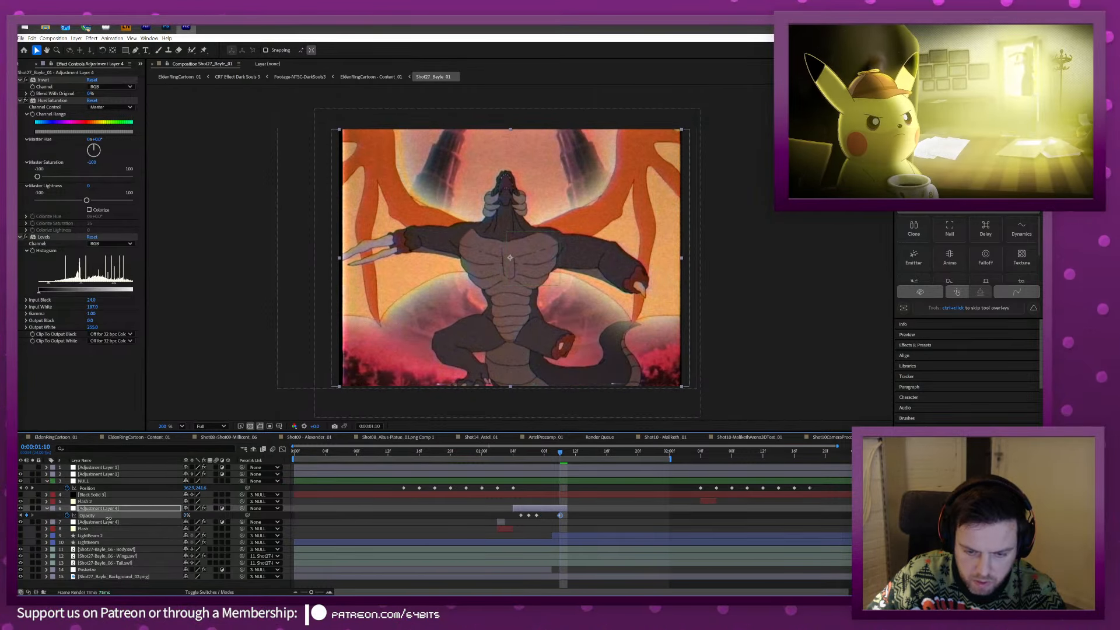
Check the fade and add another opacity keyframe to the inversion adjustment layer at 0:00:01:09.
click(465, 450)
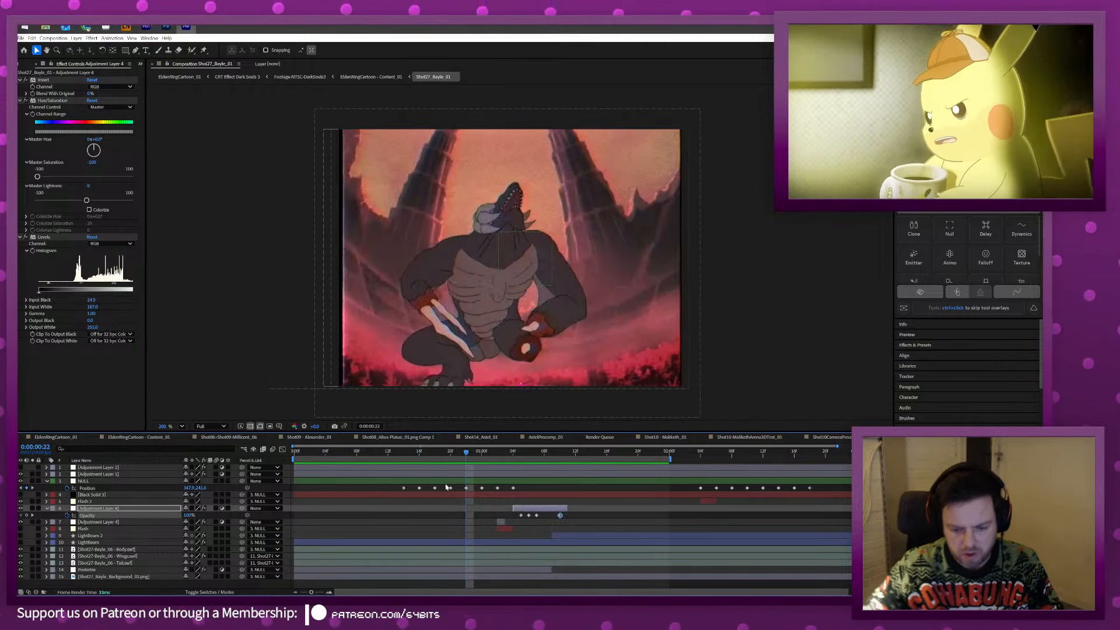
click(543, 455)
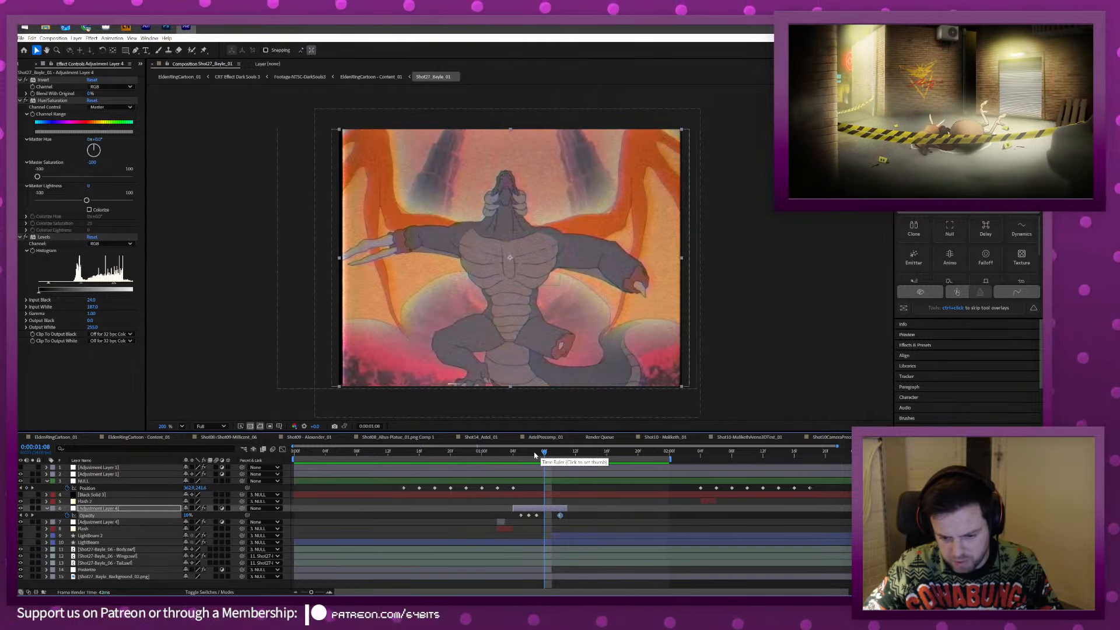
key(Page_Down)
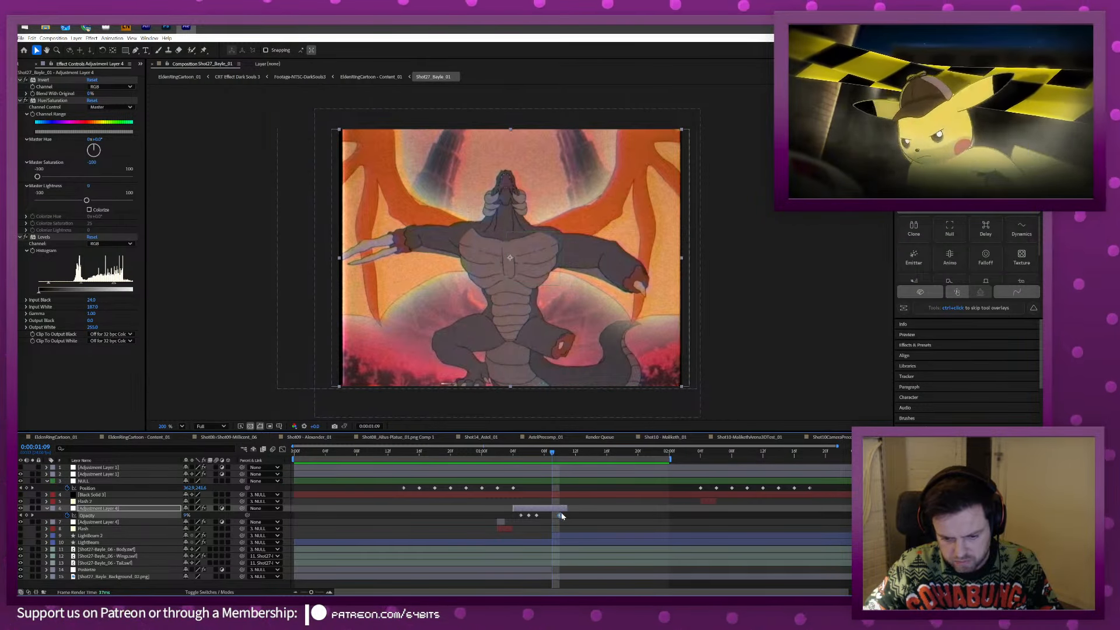
click(26, 515)
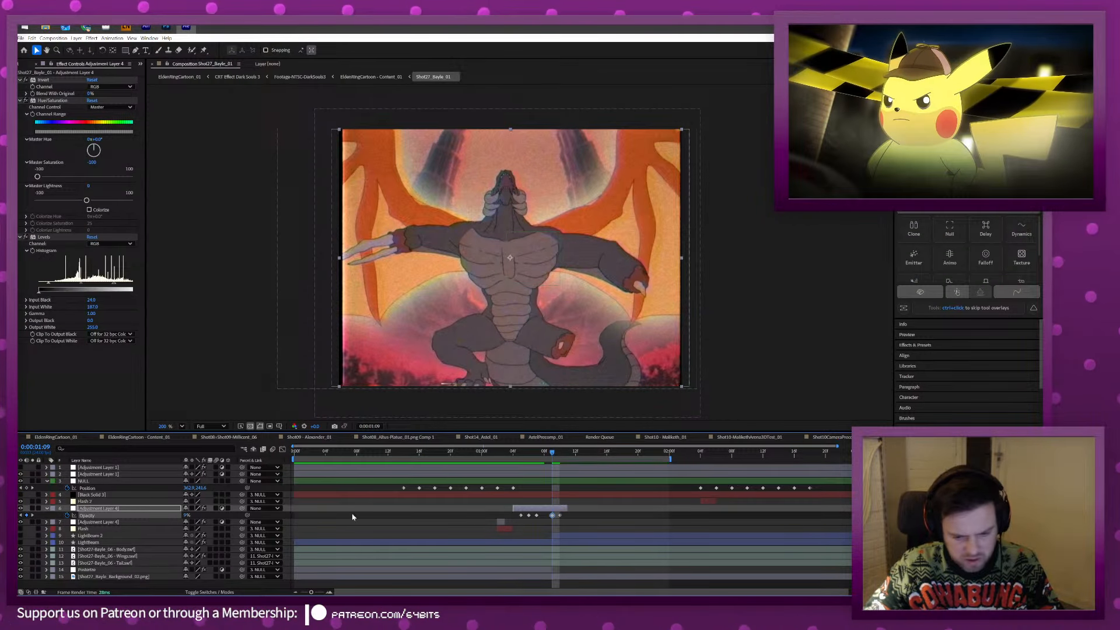
Extend the adjustment layer by two frames and convert its fade-out opacity keyframes to hold keyframes, previewing from 0:00:01:01.
click(567, 507)
drag(567, 509, 534, 515)
ctrl+alt+click(534, 517)
drag(550, 449, 490, 452)
key(space)
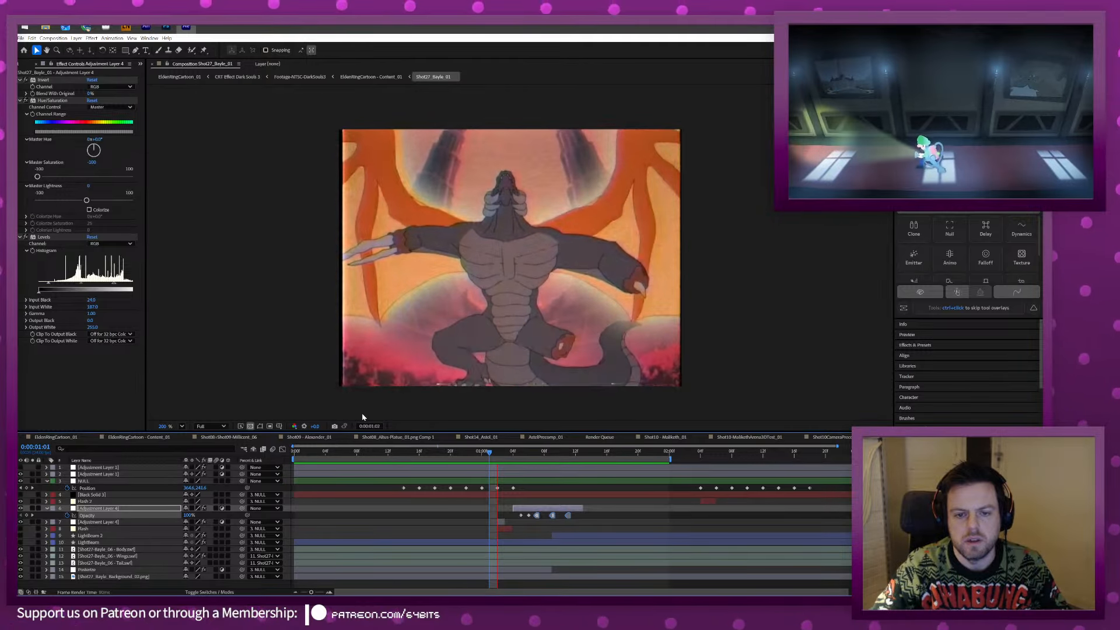
Delete the opacity keyframe at 0:00:01:06, shift the following ones a frame earlier and trim the adjustment layer to end after 0:00:01:10.
drag(500, 455, 523, 456)
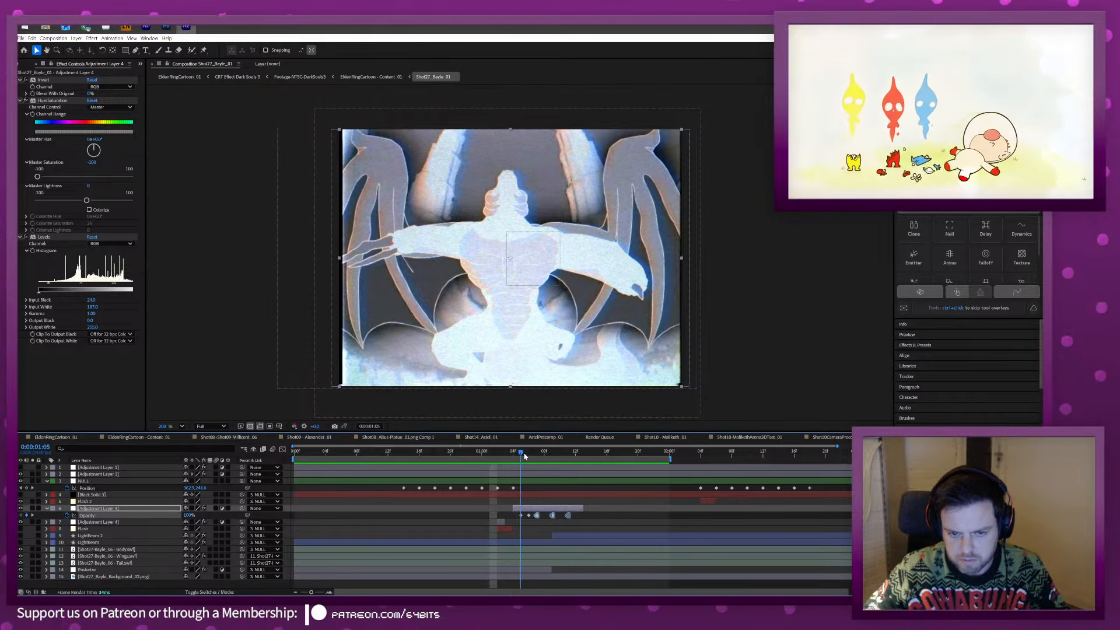
click(529, 515)
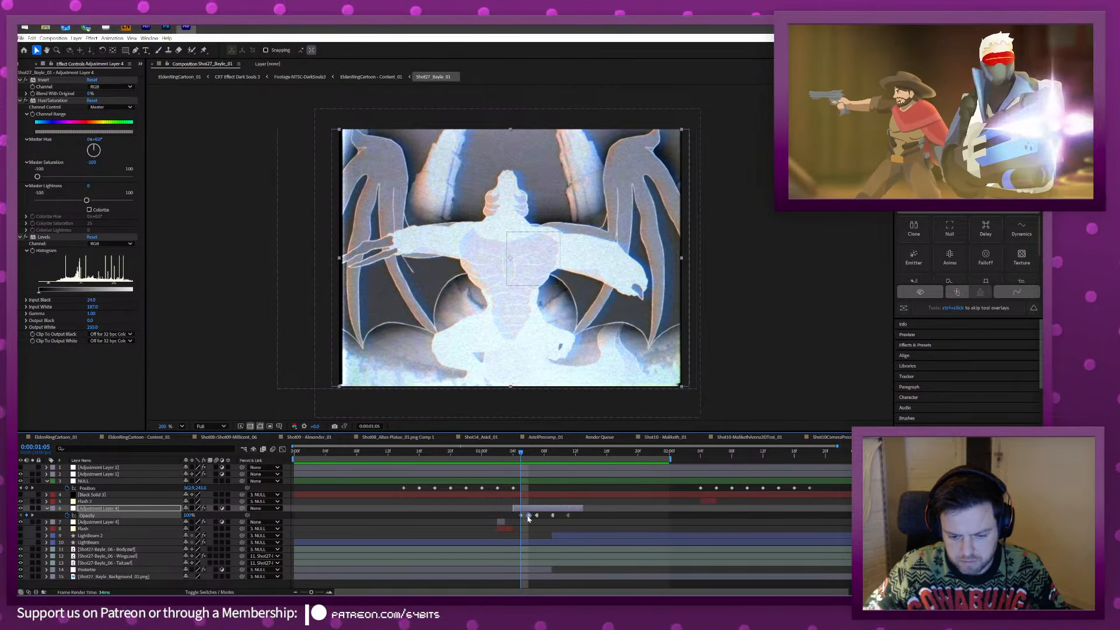
key(Delete)
mouse_move(579, 518)
mouse_down()
mouse_move(530, 518)
mouse_move(567, 510)
mouse_up()
Preview the shortened inverted flash from 0:00:00:23 and save the project.
click(588, 519)
click(474, 456)
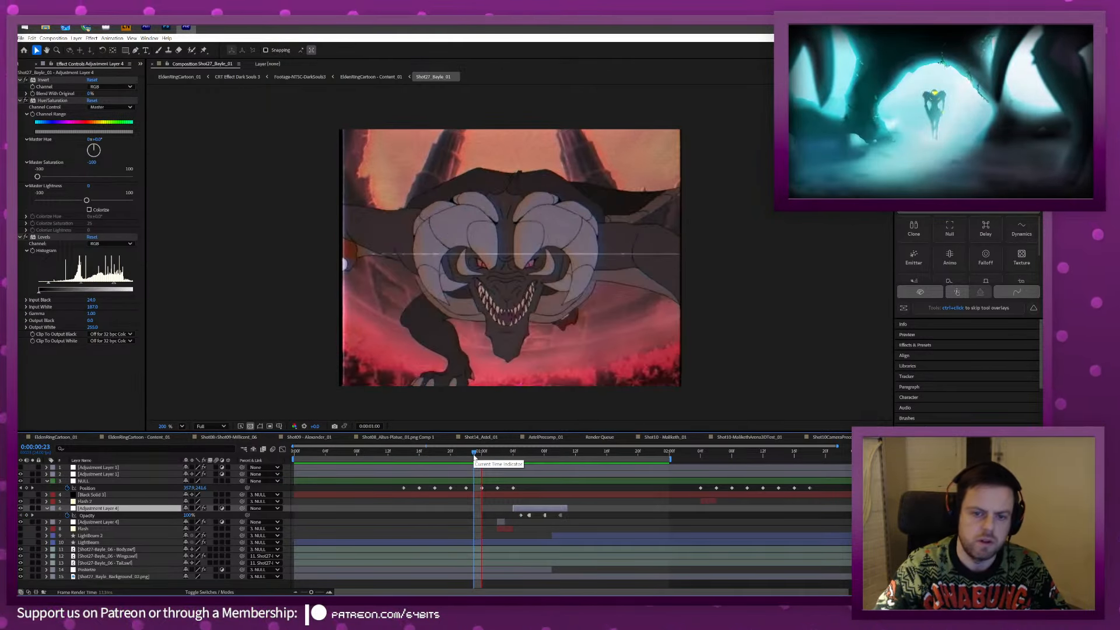
key(space)
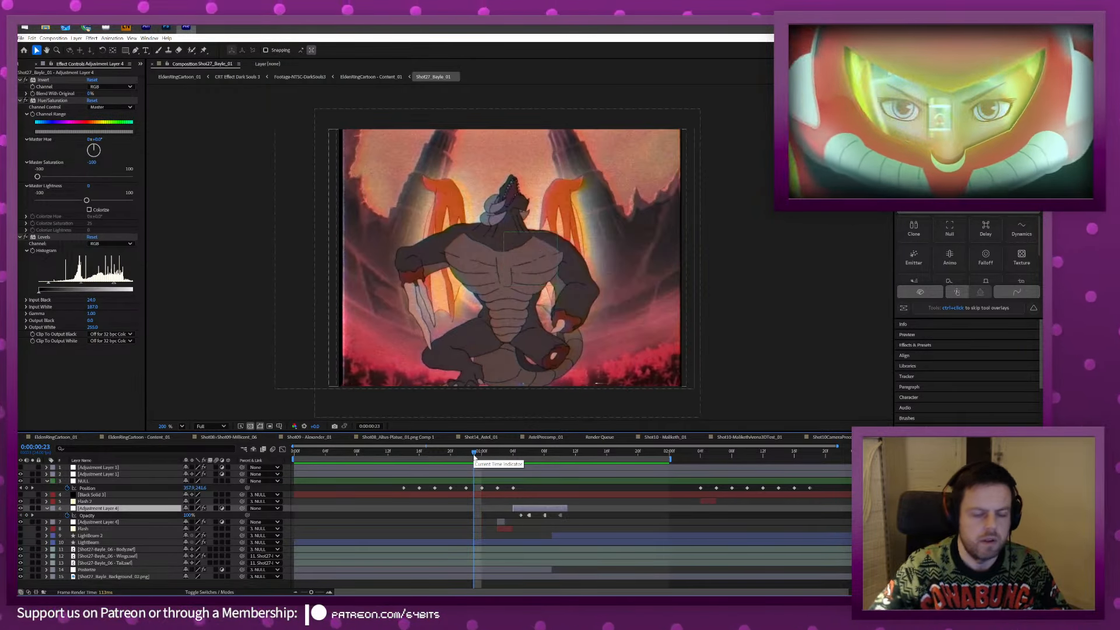
click(512, 455)
key(ctrl+s)
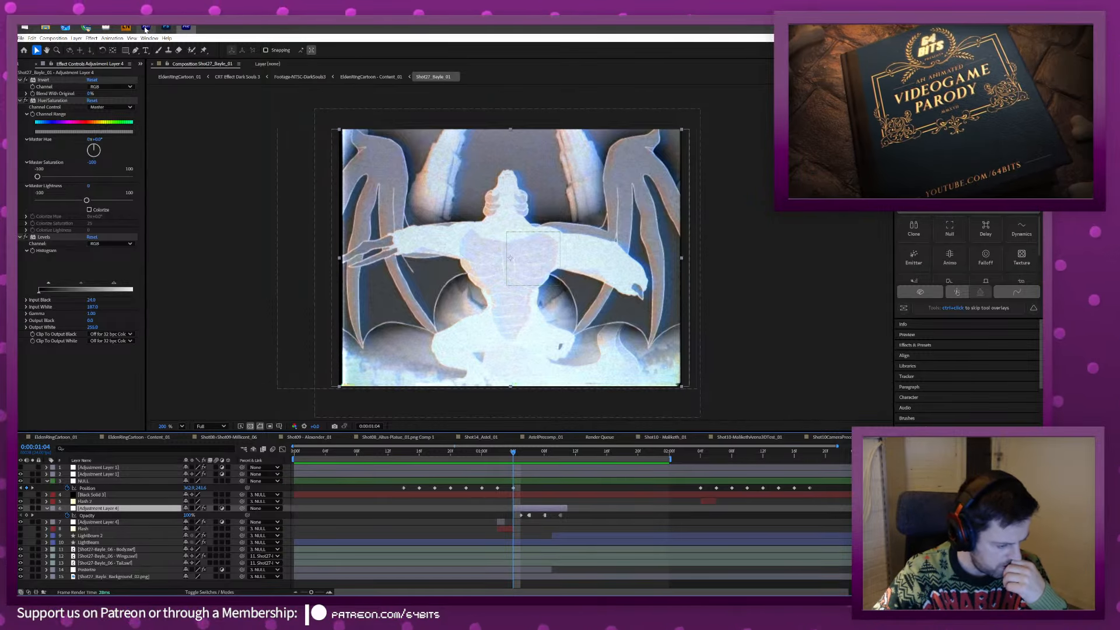
Move the Flash layer to start at 0:00:01:01 and preview the impact from 0:00:00:21.
click(493, 454)
drag(493, 454, 489, 454)
click(83, 529)
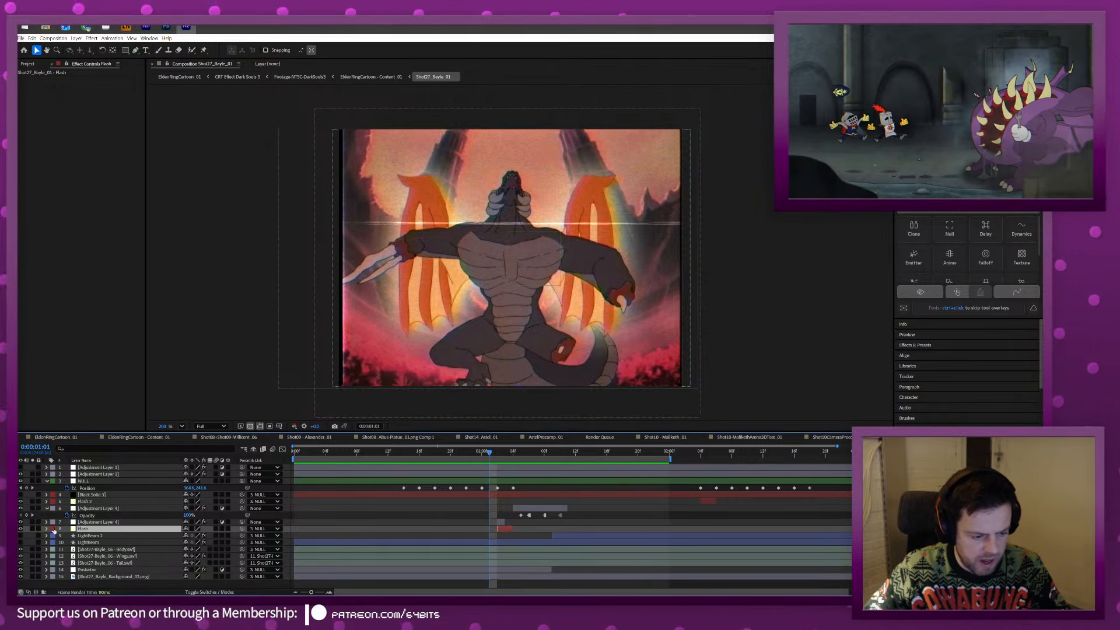
key(bracketleft)
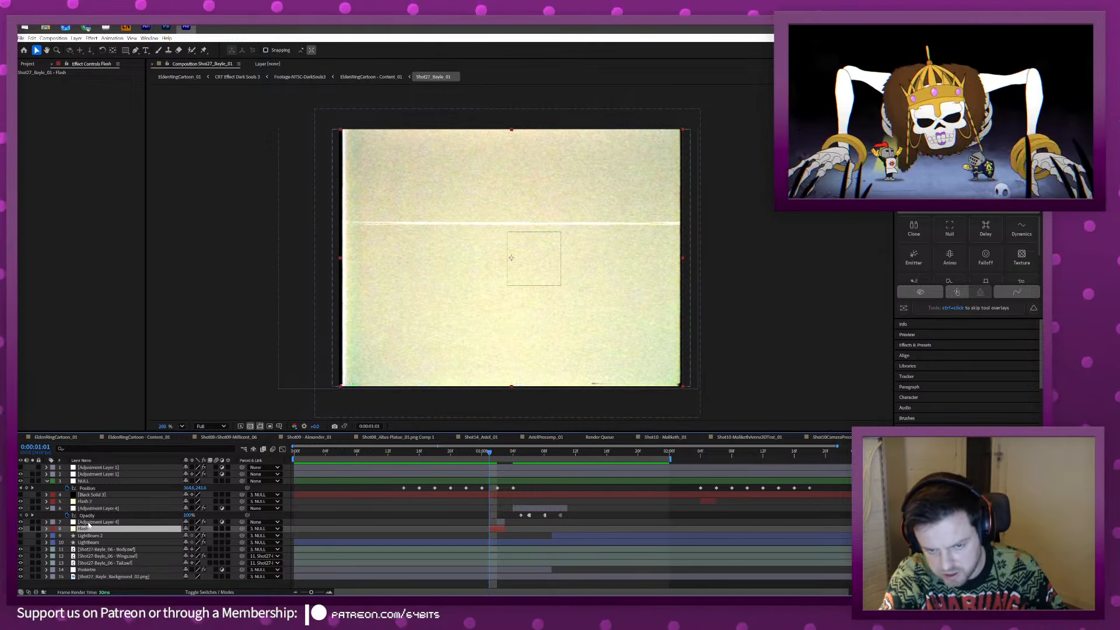
click(454, 454)
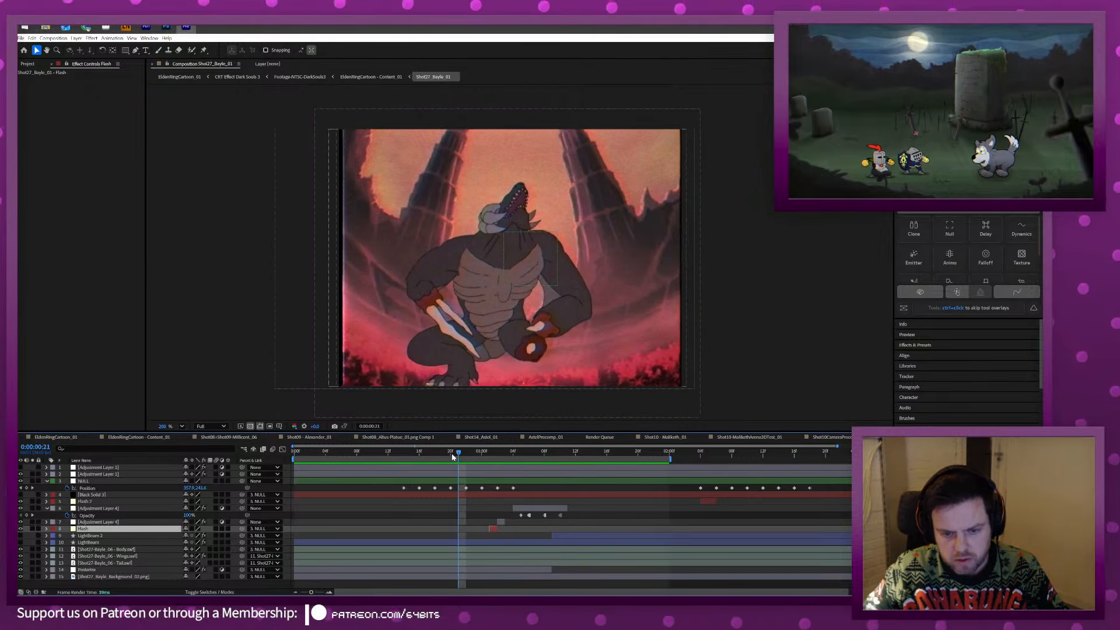
key(space)
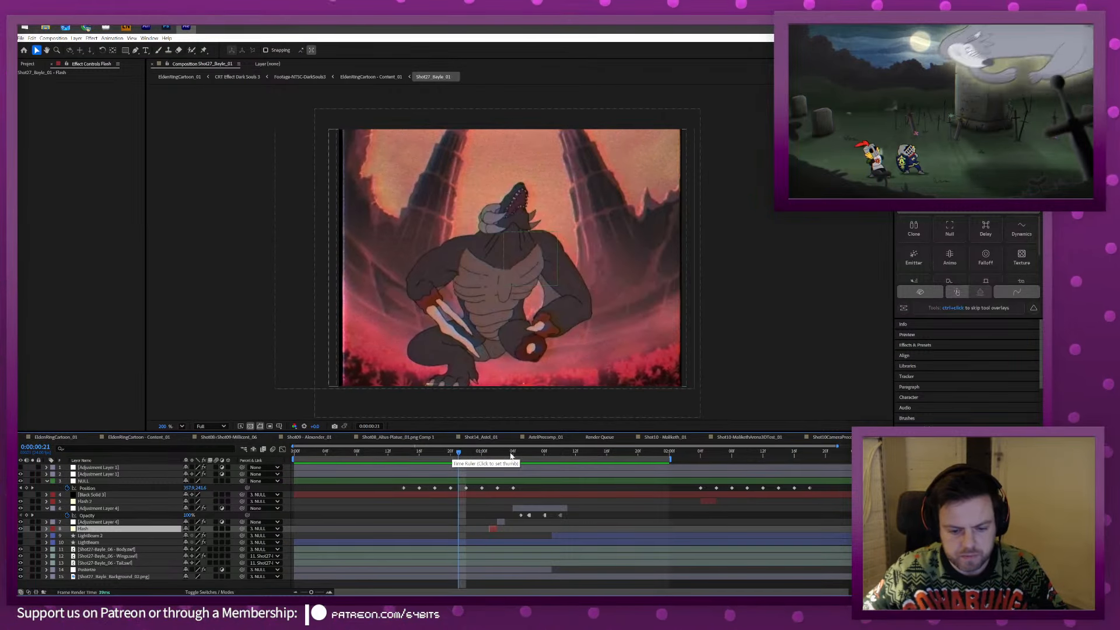
key(space)
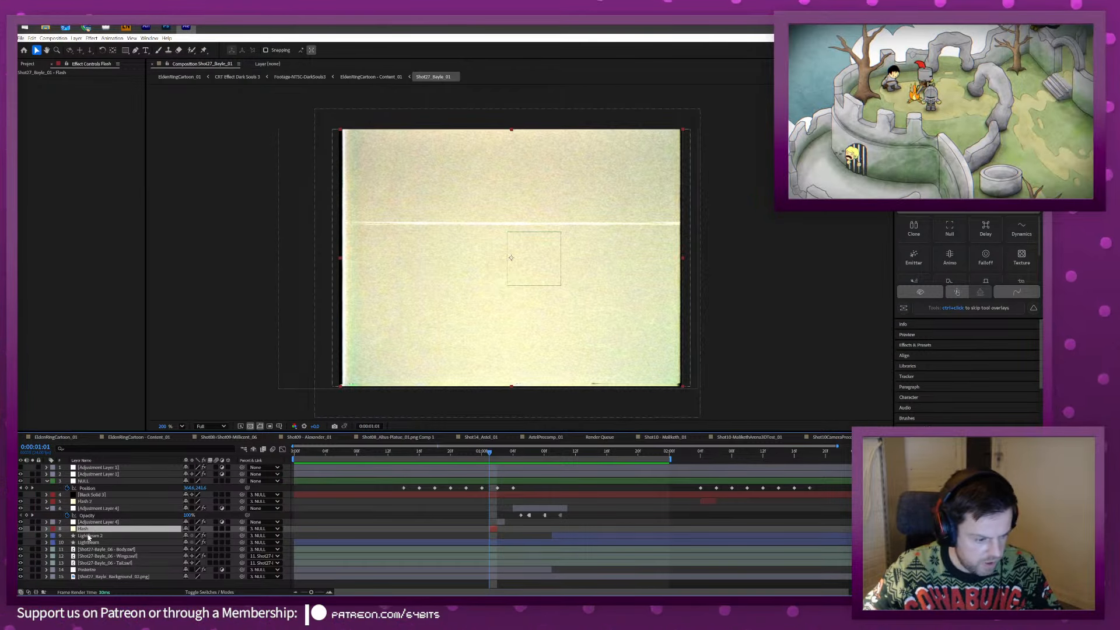
Duplicate the Flash layer at 0:00:01:01, recolour the copy's solid to black 000000 and preview the result.
key(ctrl+d)
key(ctrl+shift+y)
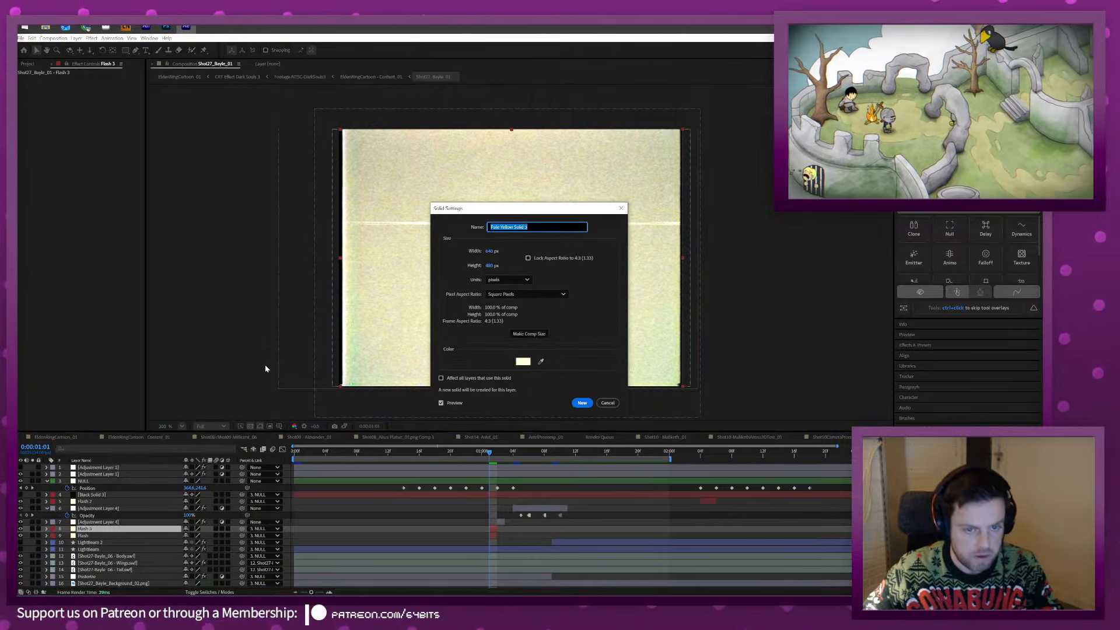
click(519, 361)
text(000000)
key(Return)
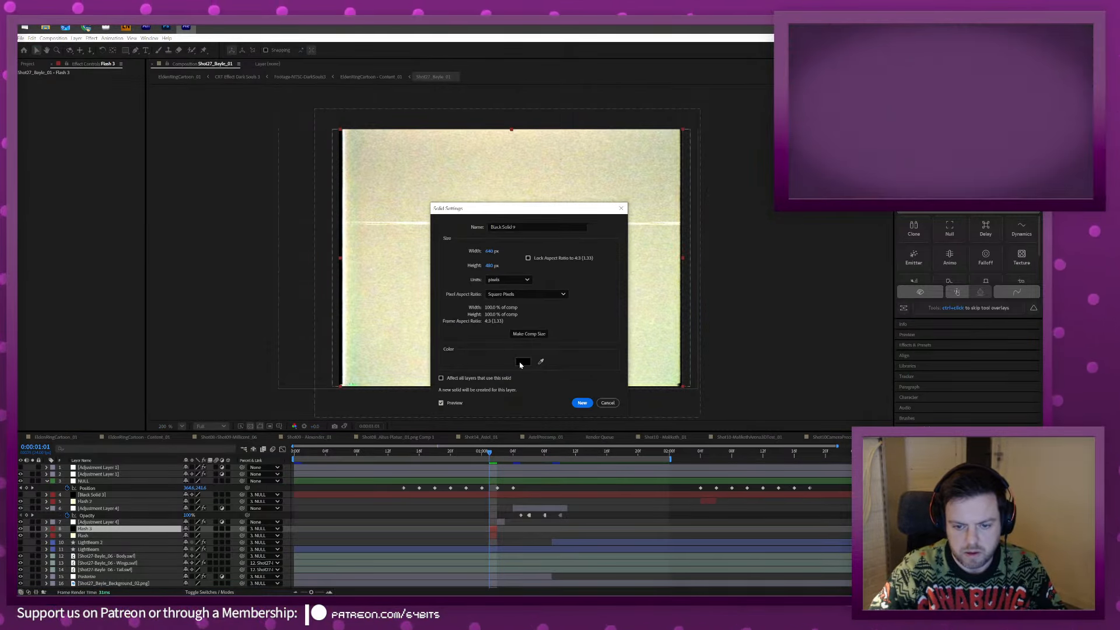
key(Return)
drag(492, 453, 454, 453)
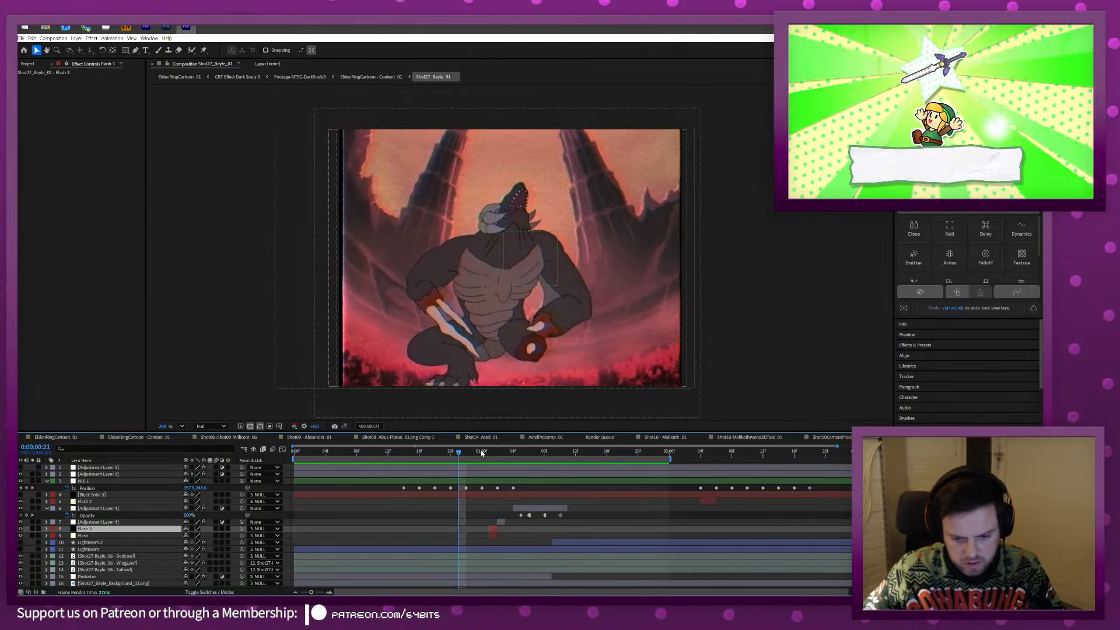
drag(482, 453, 443, 465)
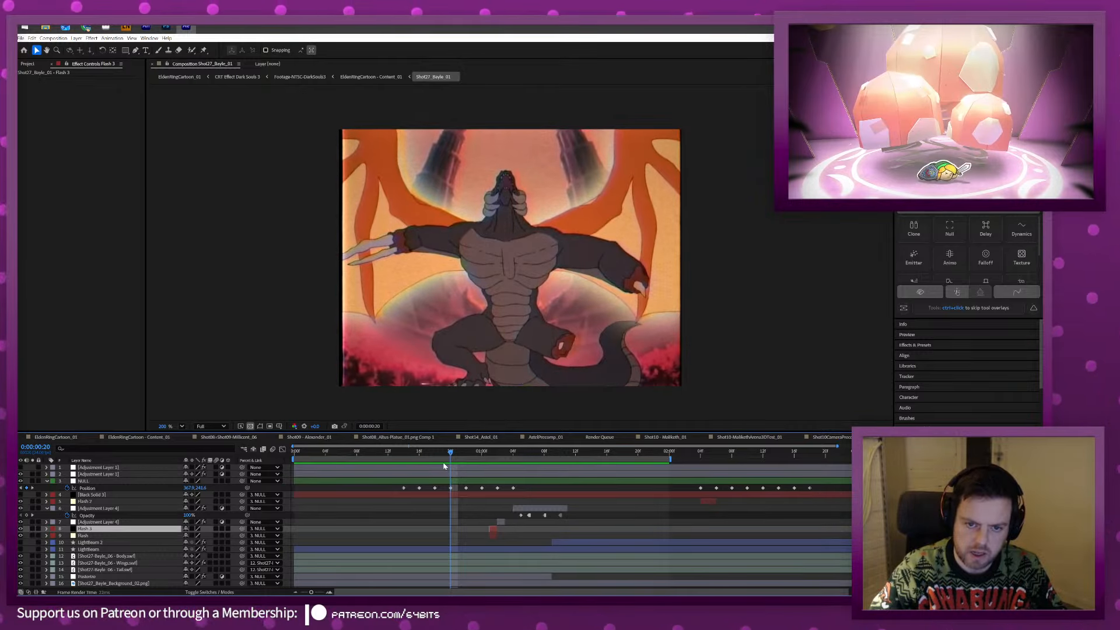
Move the inverted adjustment layer with the opacity keyframes two frames earlier to start at 0:00:01:02, and preview the impact.
drag(517, 508, 501, 507)
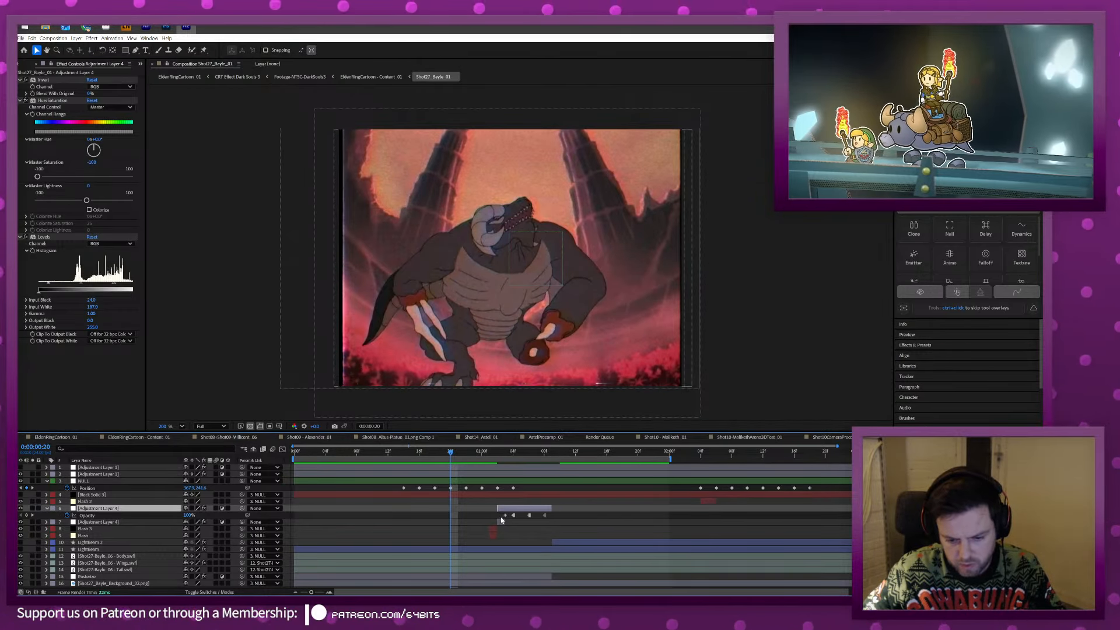
click(501, 521)
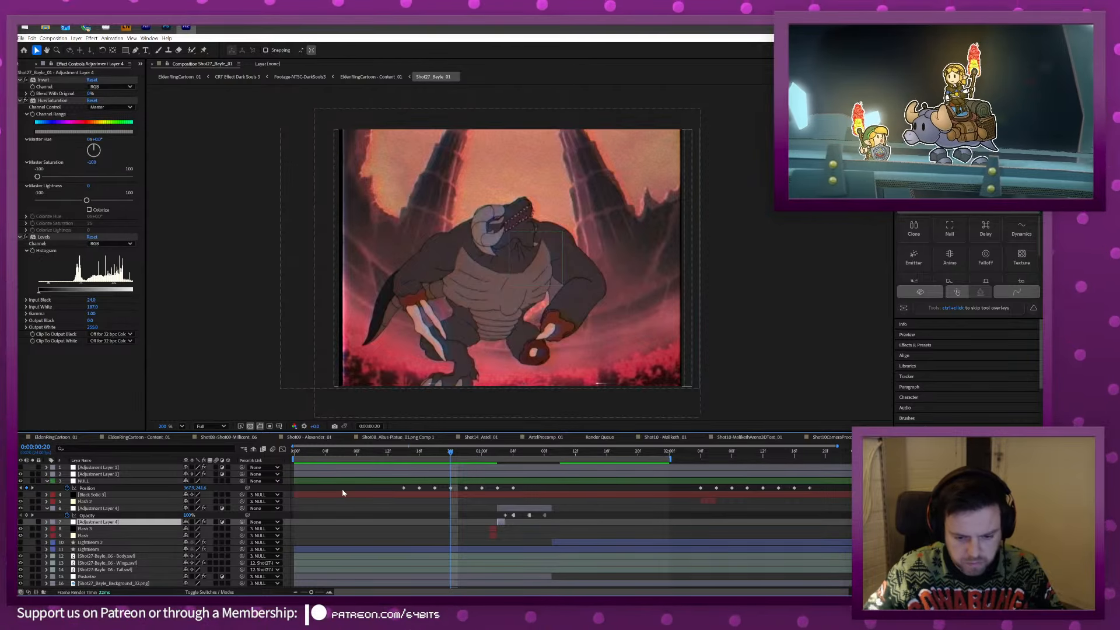
key(space)
key(space)
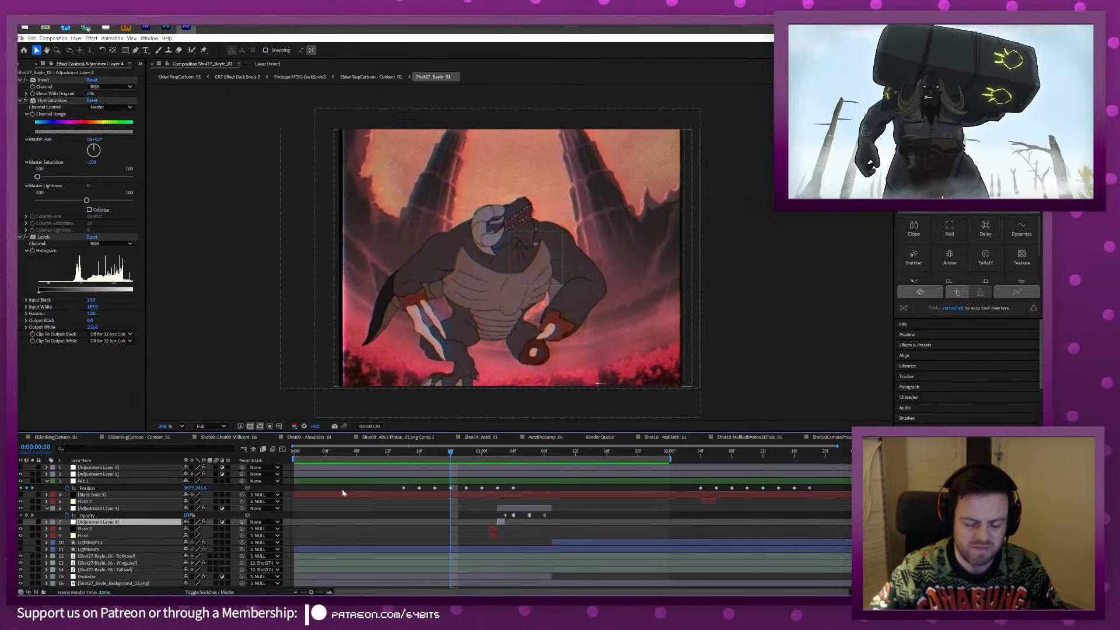
Delete the opacity keyframe at 0:00:01:06, move the last keyframe into its place and trim the adjustment layer's end a frame shorter.
click(529, 516)
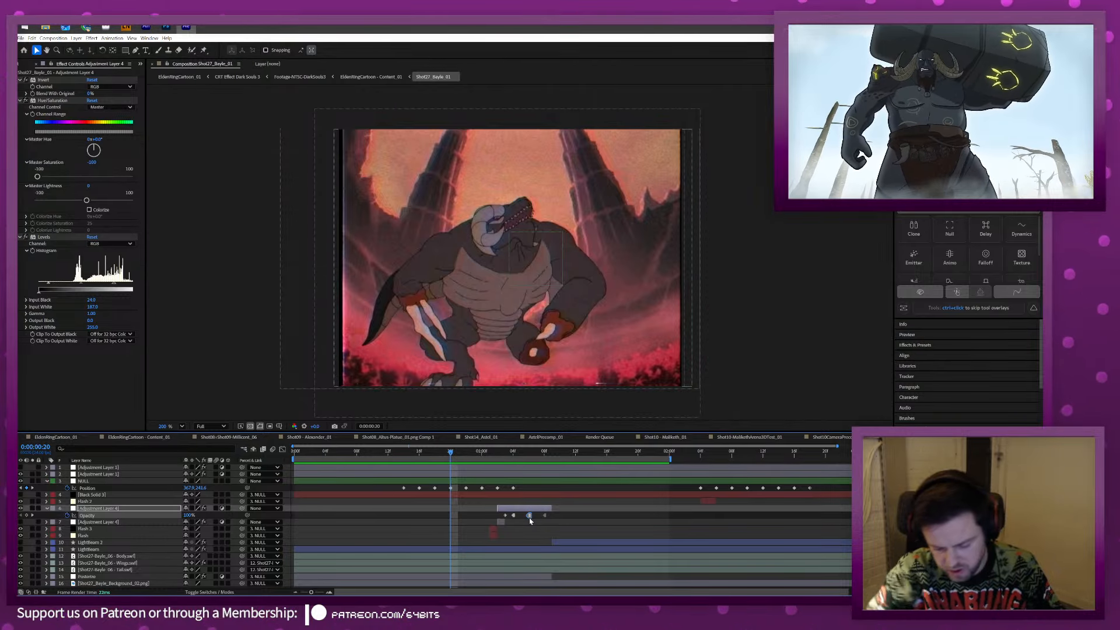
key(Delete)
drag(544, 515, 529, 518)
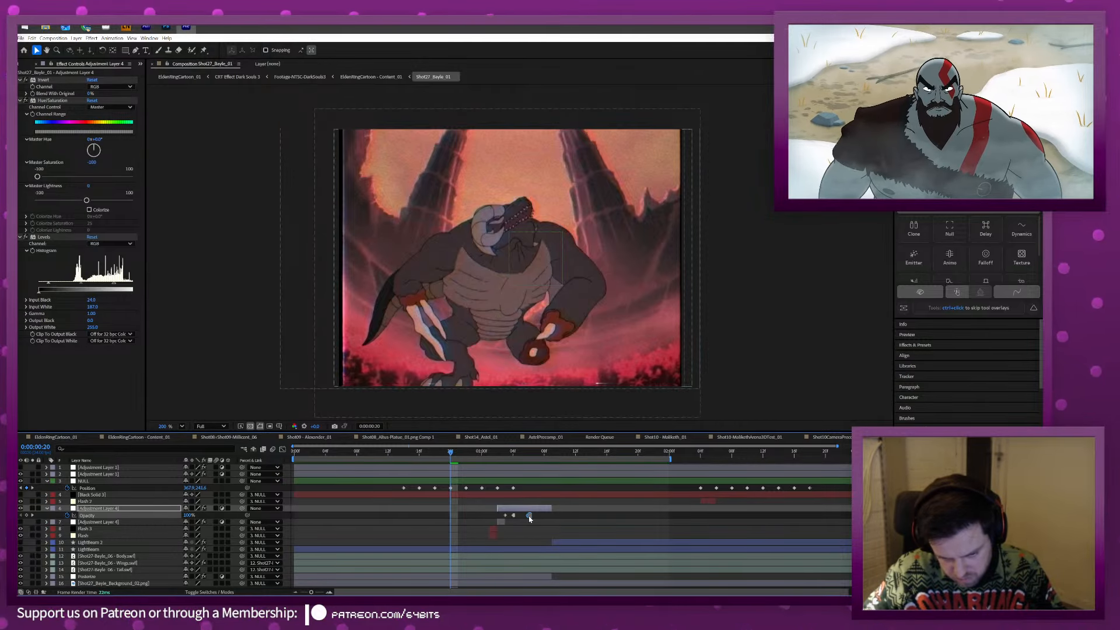
click(549, 508)
Preview the shortened inverted flash repeatedly from 0:00:00:20.
key(space)
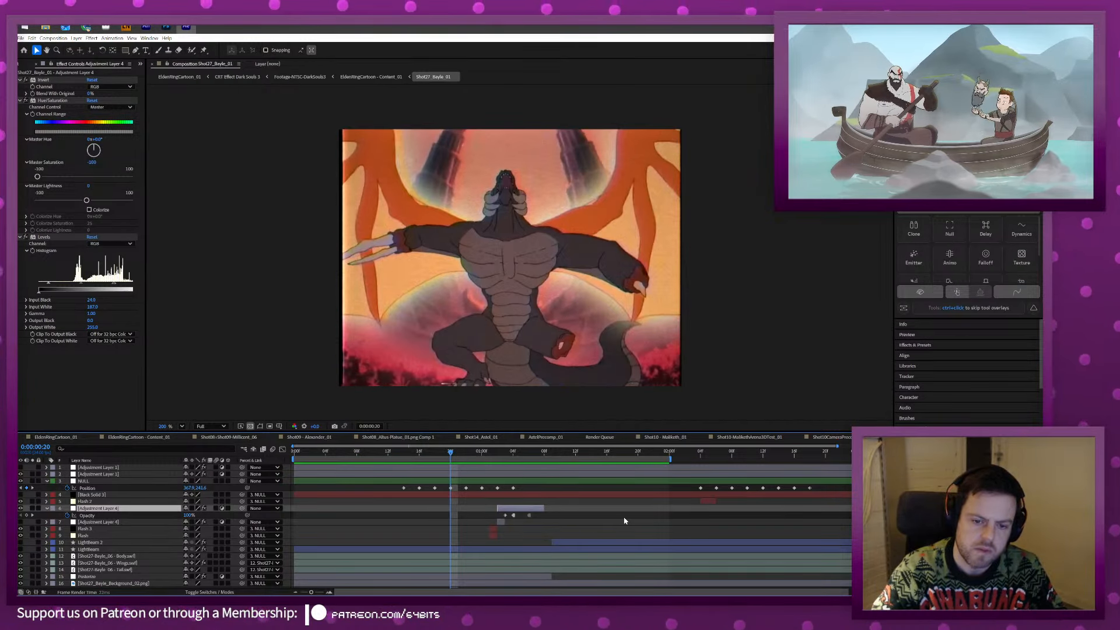
key(space)
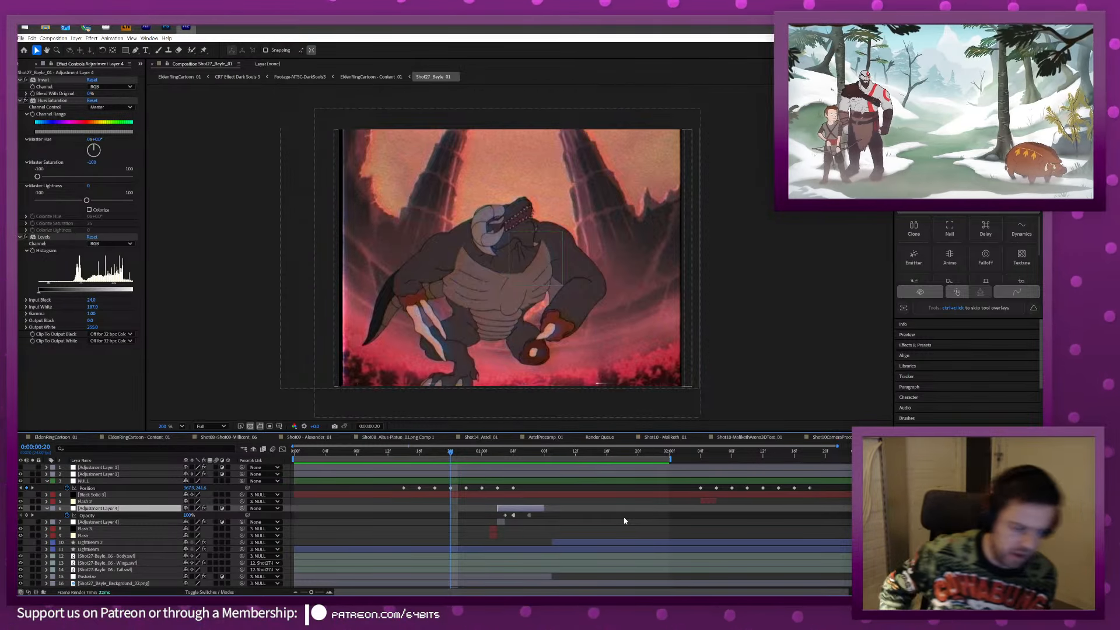
key(space)
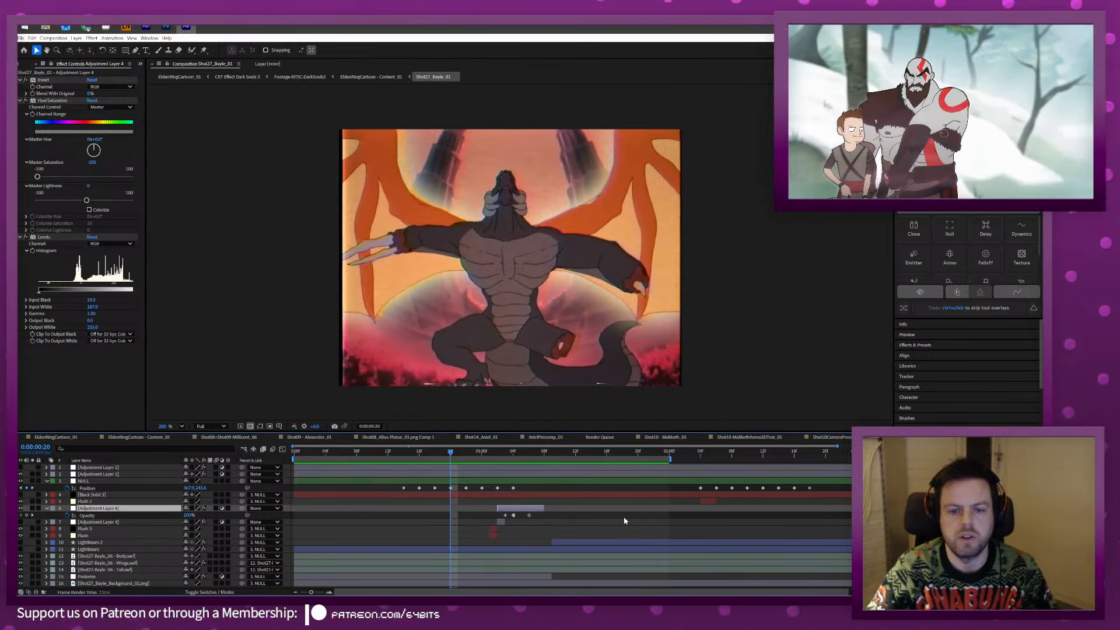
key(space)
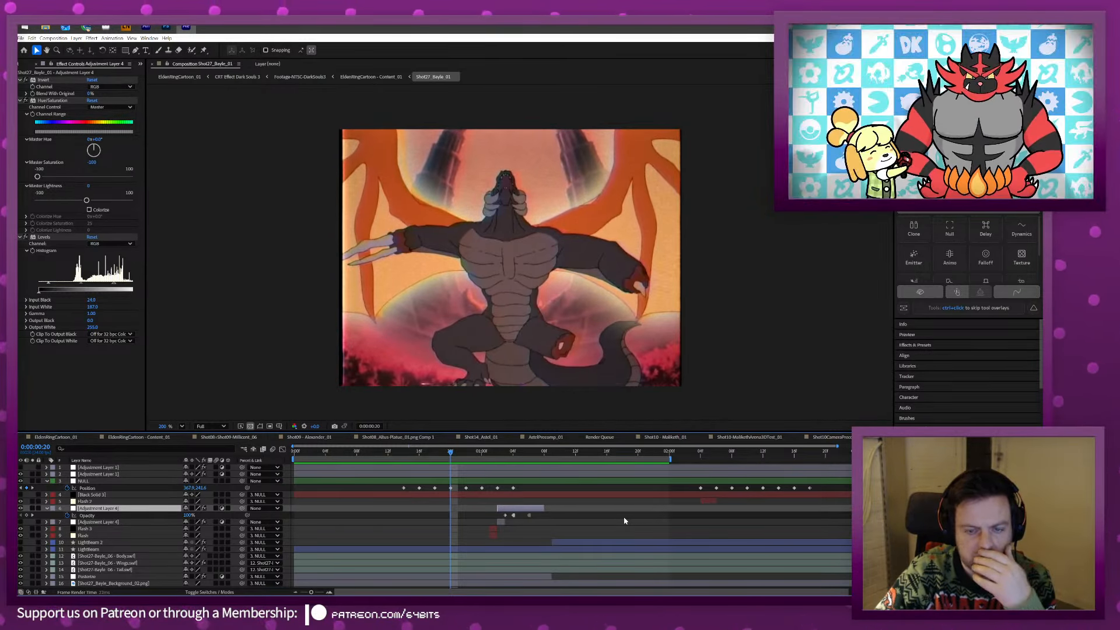
key(space)
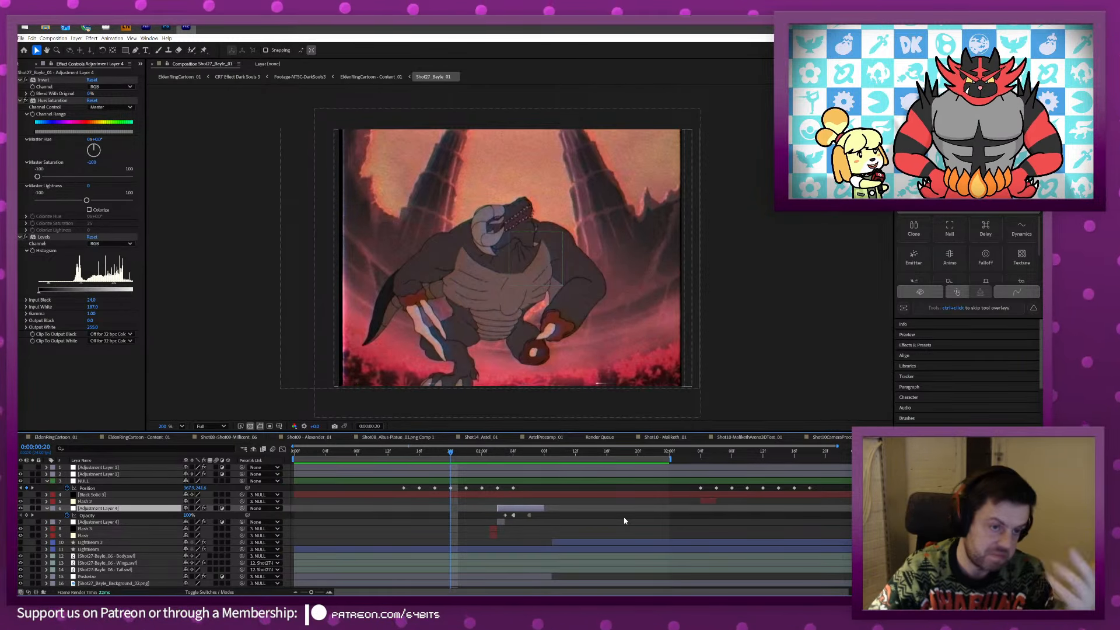
Switch to the Shot27-Bayle_06 file in Animate and display the coloured Bayle folder instead of the rough sketch.
click(146, 27)
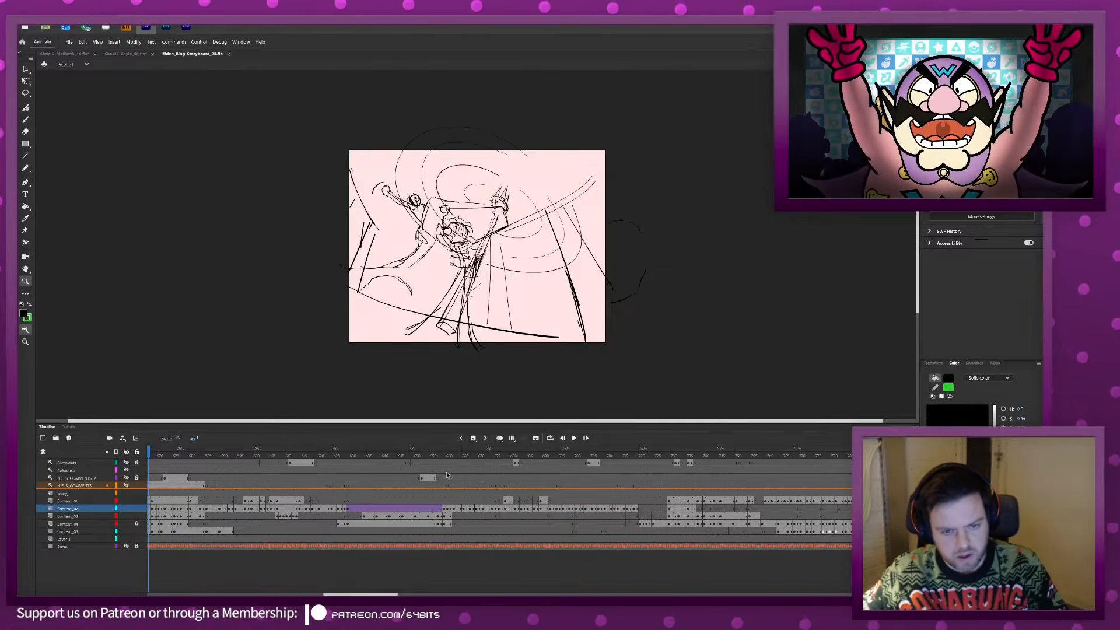
click(125, 53)
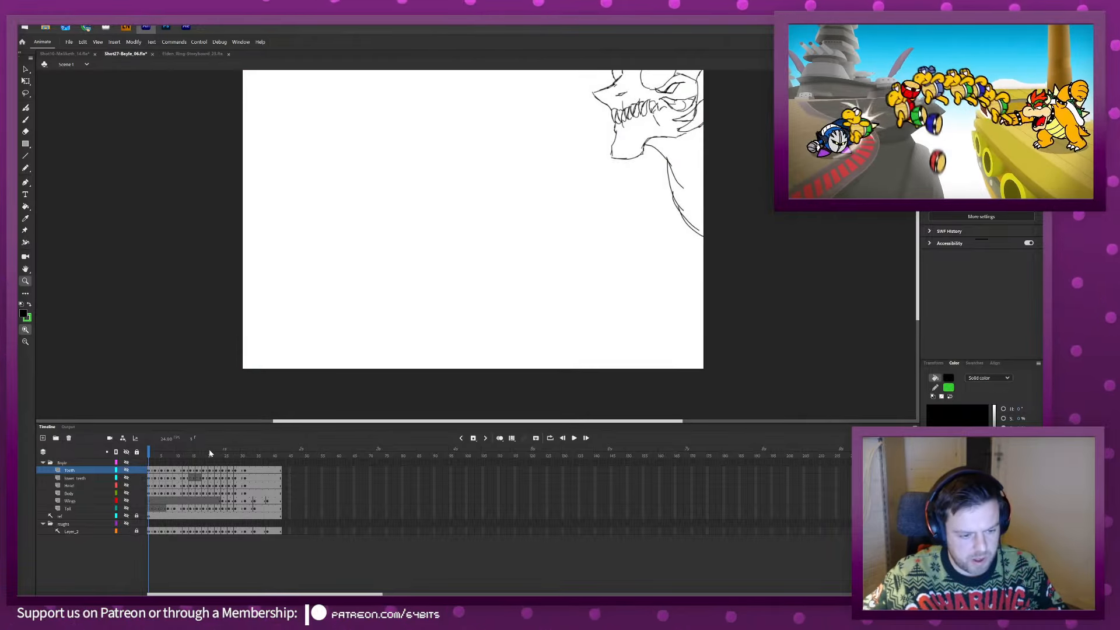
click(204, 453)
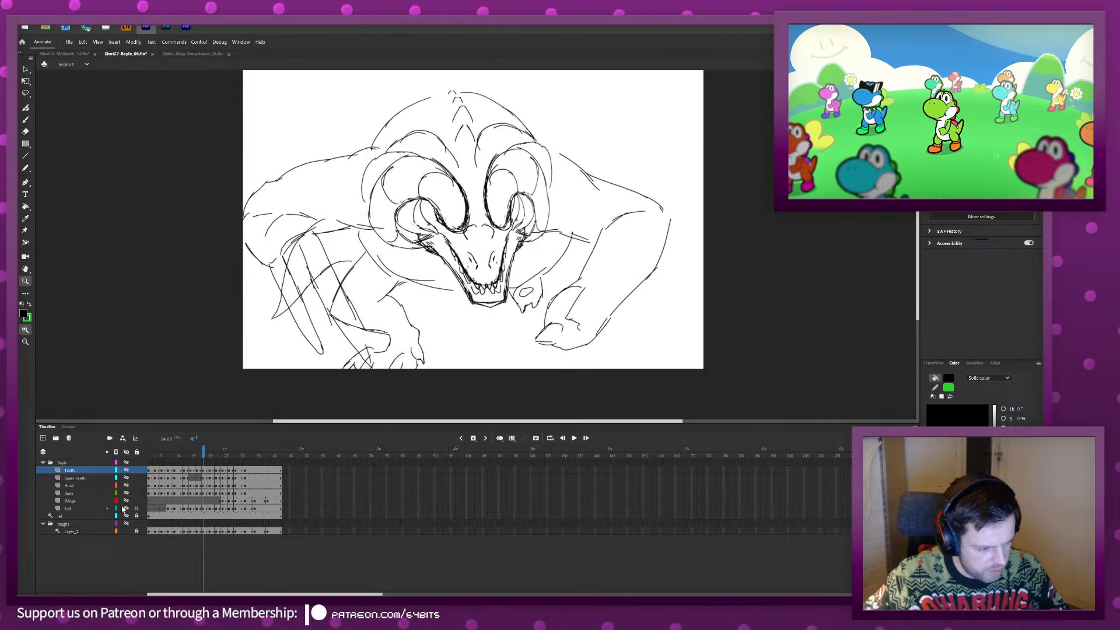
click(126, 462)
key(alt)
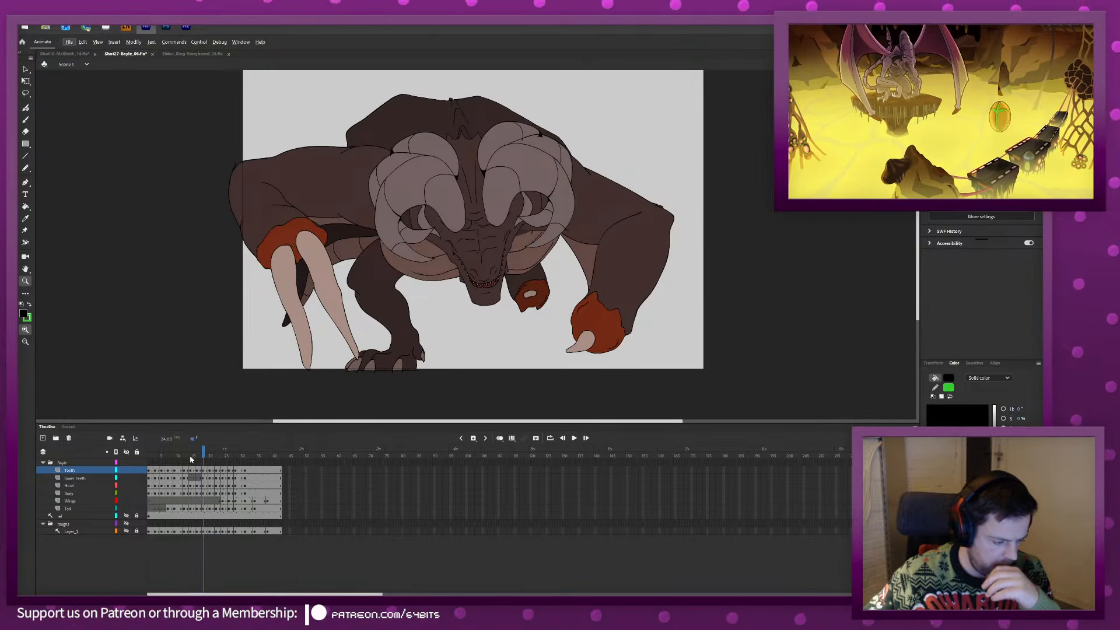
Step forward and back through Bayle's animation frames to examine how the wings unfold around the impact.
mouse_move(204, 455)
mouse_down()
mouse_move(231, 455)
mouse_move(208, 456)
mouse_up()
key(period)
key(period)
key(period)
key(period)
key(period)
key(period)
key(period)
key(period)
key(period)
key(period)
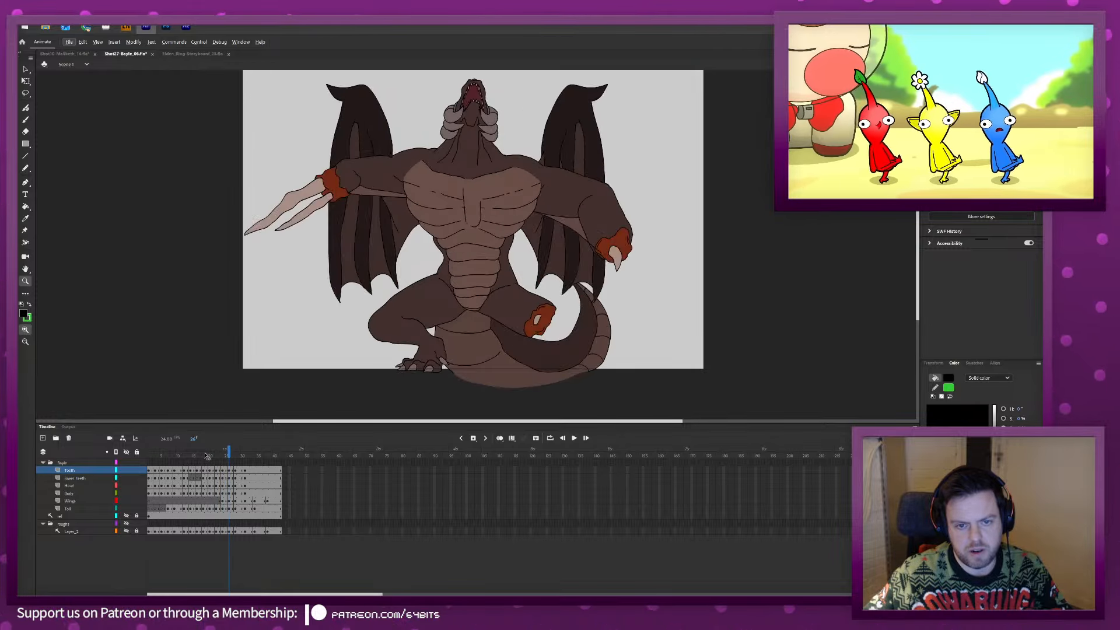
key(period)
key(period)
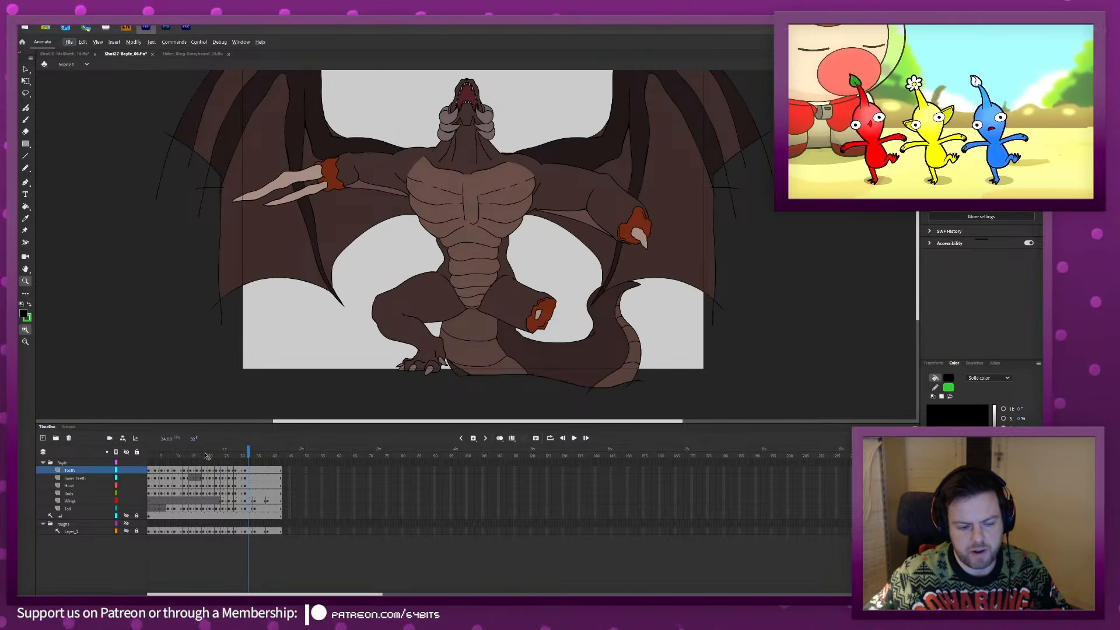
key(period)
key(period)
key(period)
key(period)
key(period)
key(period)
key(period)
key(comma)
key(comma)
key(comma)
key(comma)
key(comma)
key(comma)
key(comma)
key(comma)
key(comma)
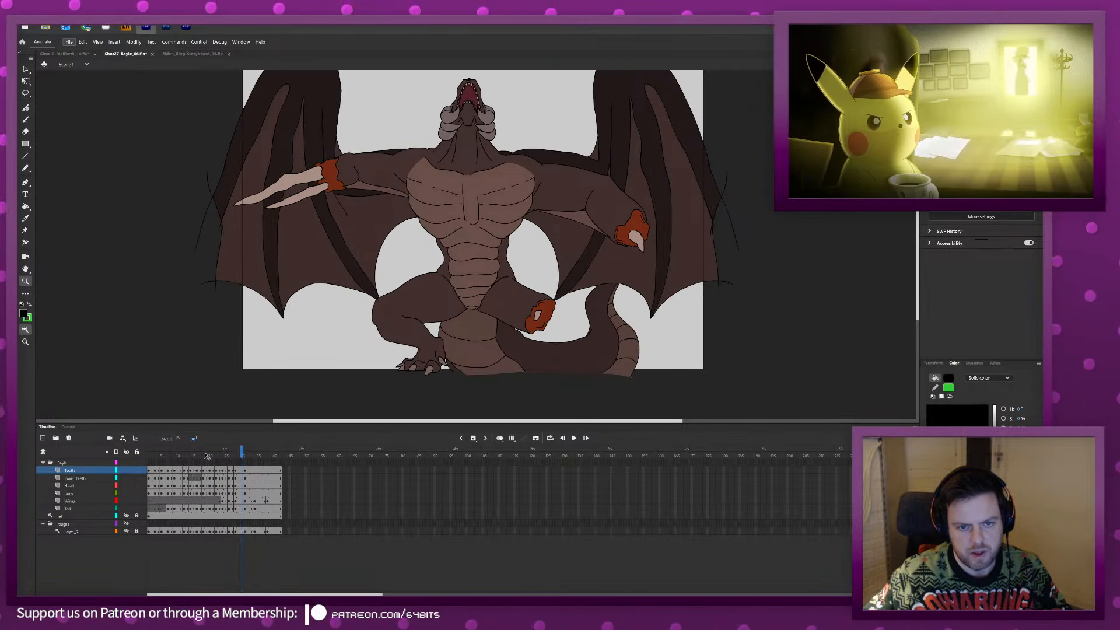
At the frame with Bayle's wings fully spread, add a drawing layer above the Bayle folder, lock all other layers and choose the Brush tool.
click(246, 461)
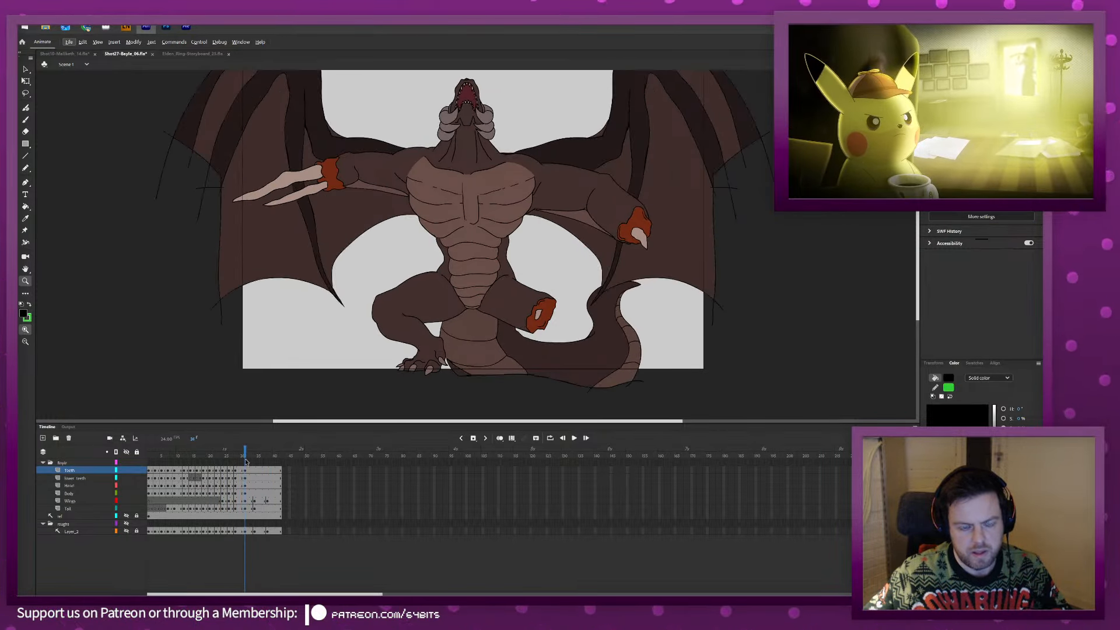
click(85, 464)
key(ctrl+alt+l)
alt+click(136, 464)
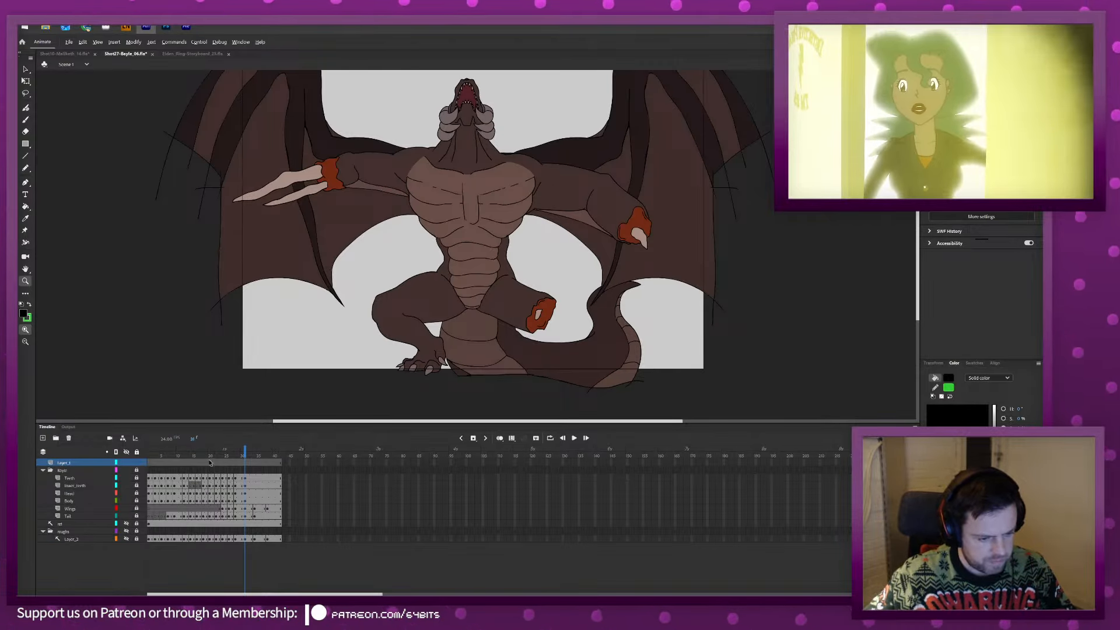
scroll(343, 157, up, 3)
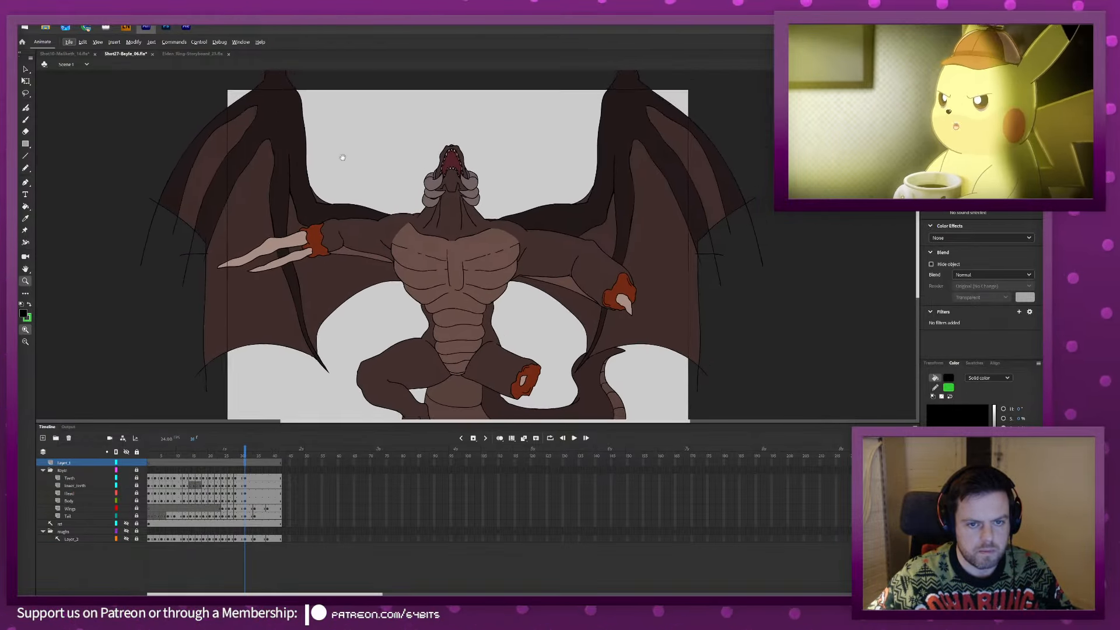
scroll(342, 158, up, 1)
key(b)
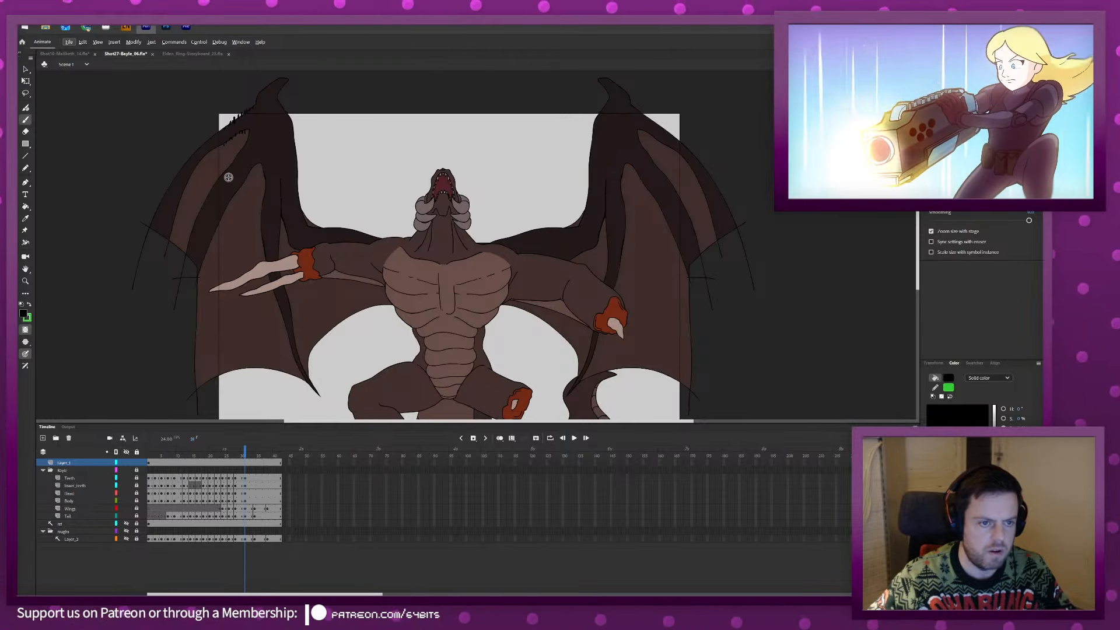
Consult the browser's image results for "goku being blasted by beam" as reference for the impact frame.
click(86, 27)
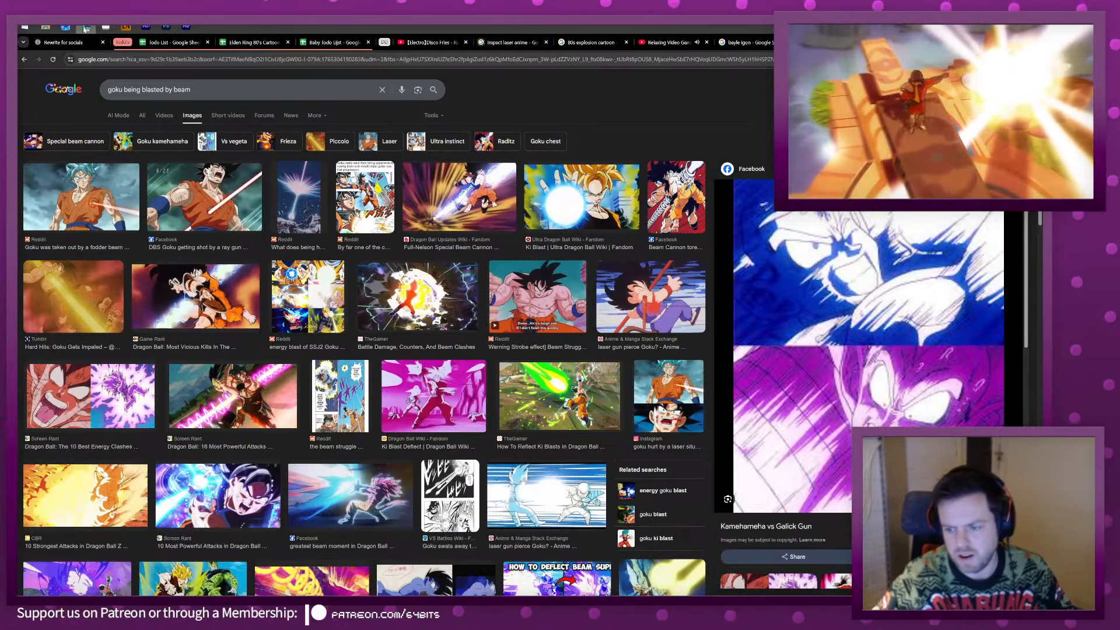
click(84, 29)
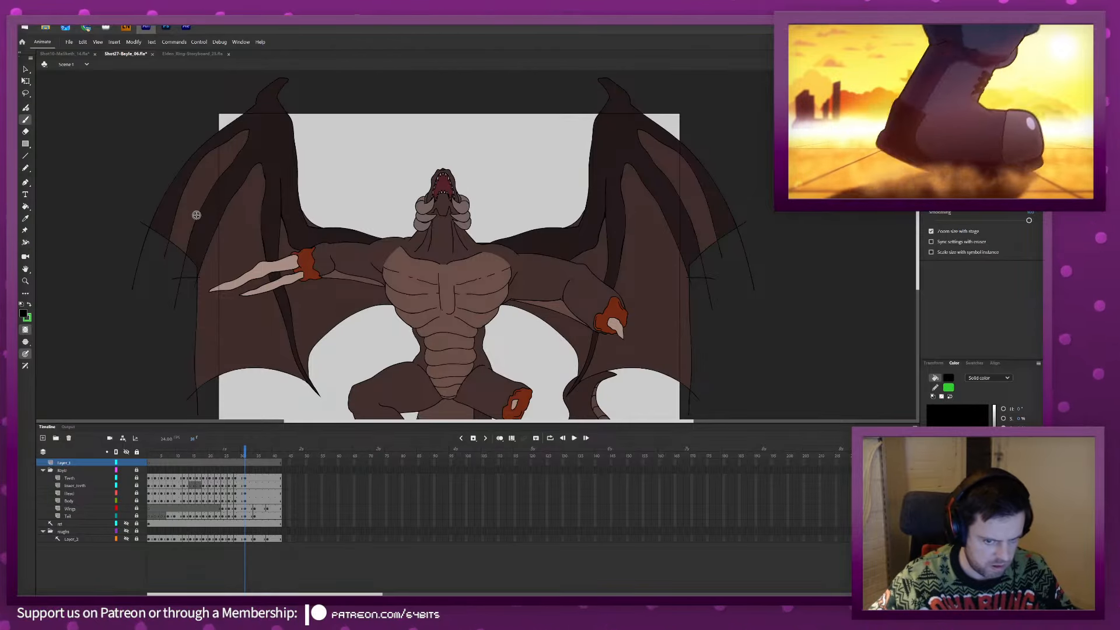
key(alt+Tab)
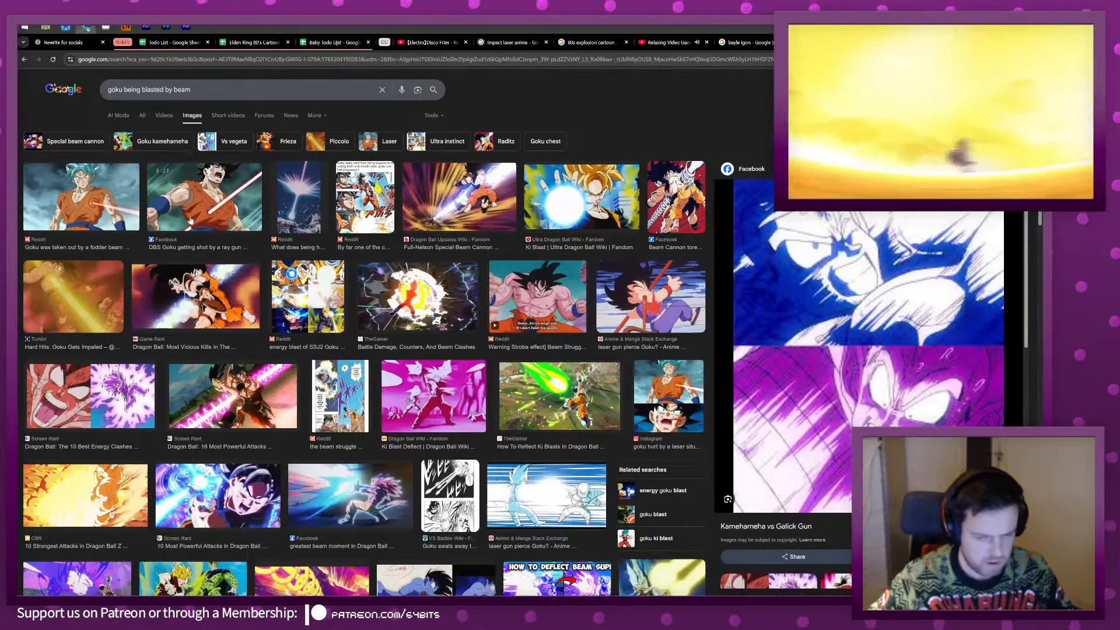
Switch to After Effects and examine the inverted impact frame at 0:00:01:02 in the Shot27 Bayle composition.
click(186, 27)
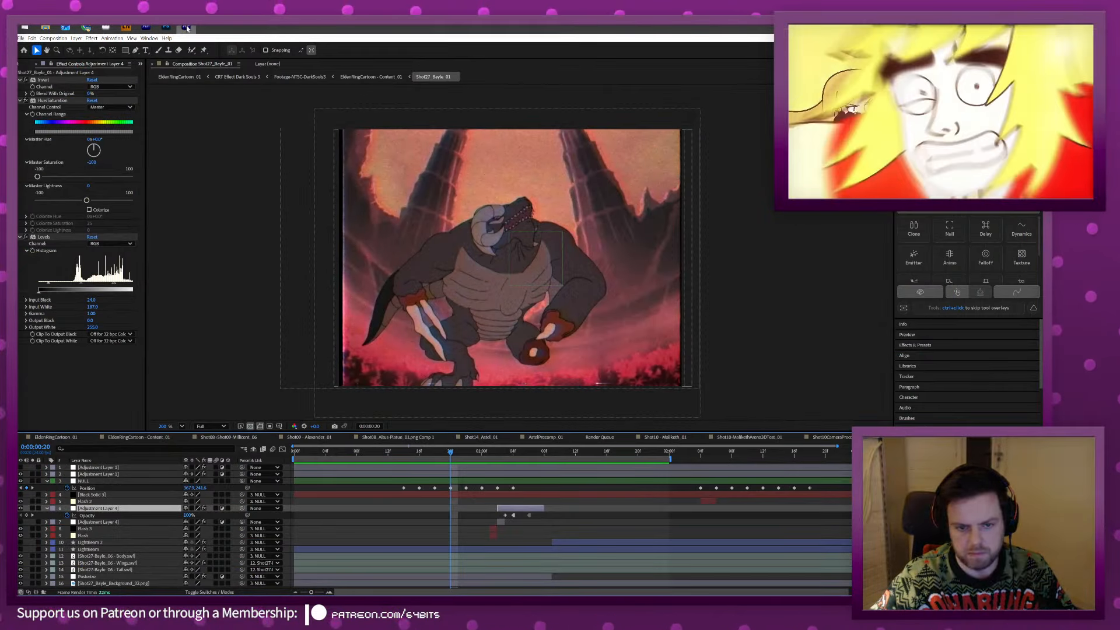
click(505, 454)
mouse_move(506, 455)
mouse_down()
mouse_move(529, 455)
mouse_move(497, 459)
mouse_up()
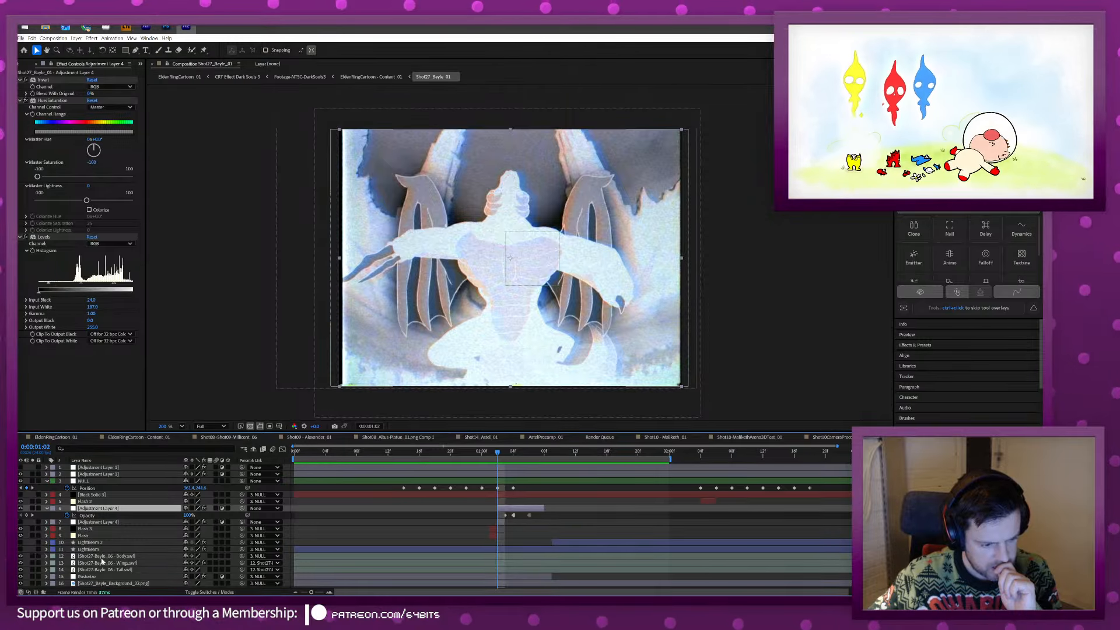
Try to pre-compose the Bayle Body, Wings and Tail layers as "Bayle Precomp".
click(104, 557)
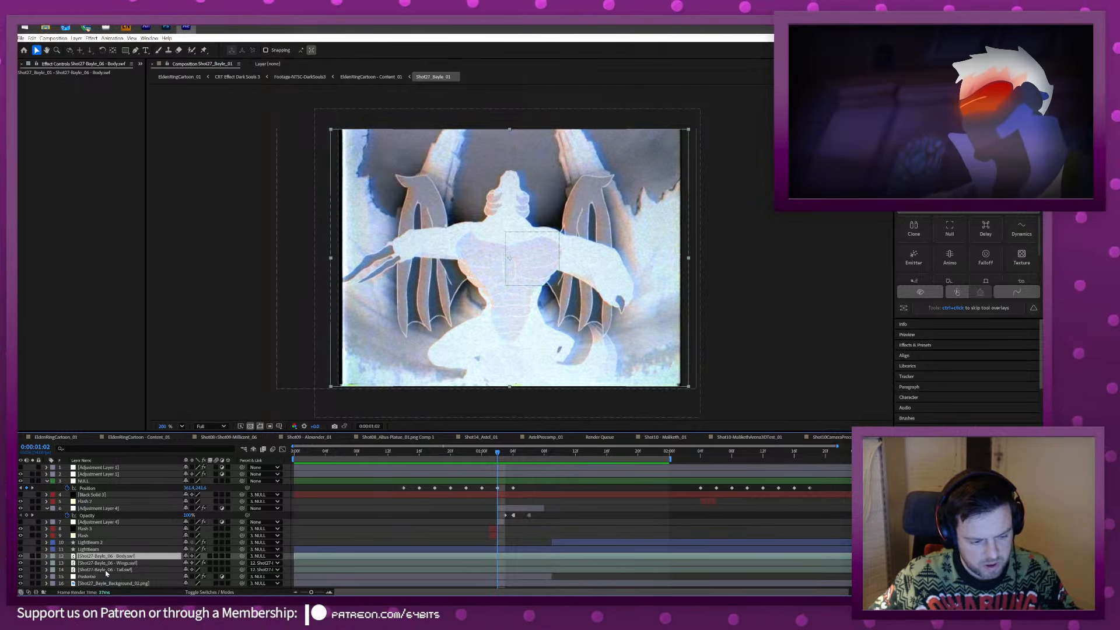
shift+click(108, 569)
key(ctrl+shift+c)
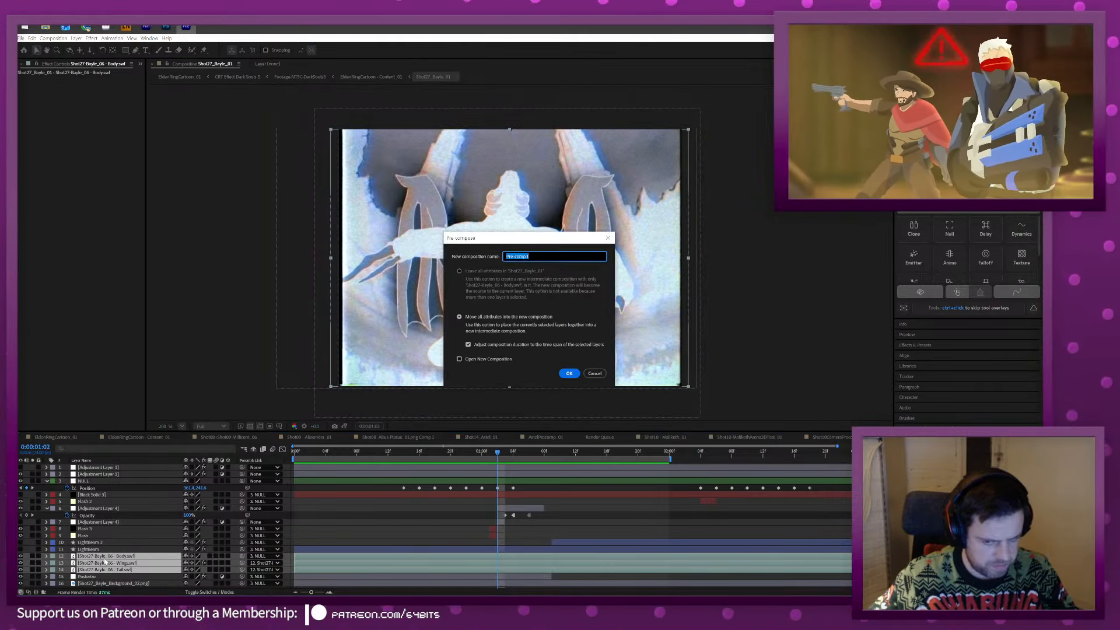
text(Bay)
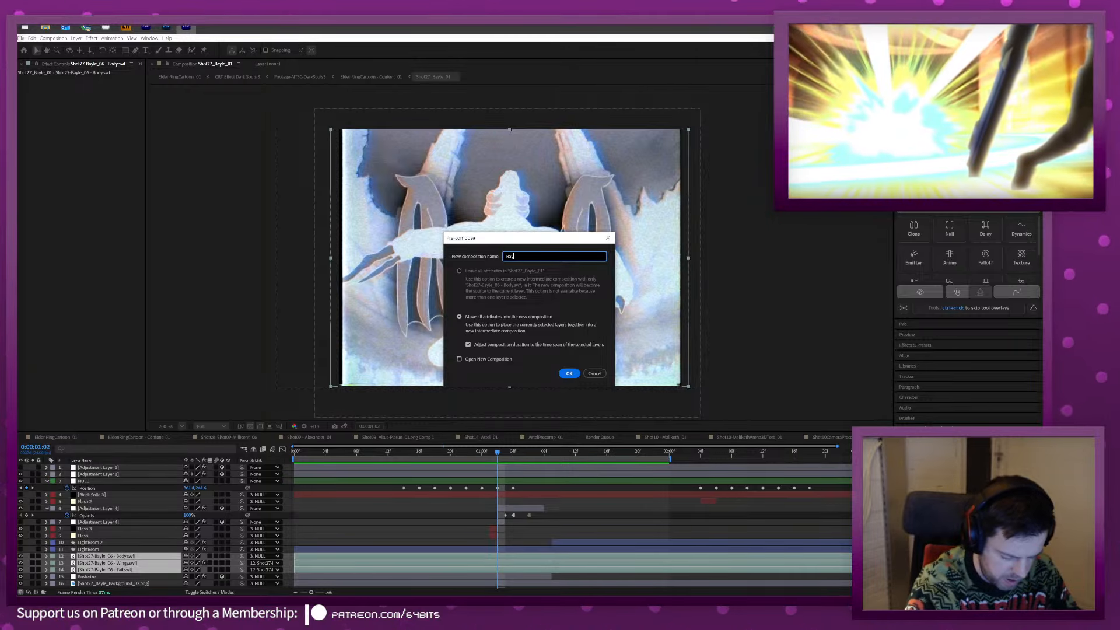
text(le Precom)
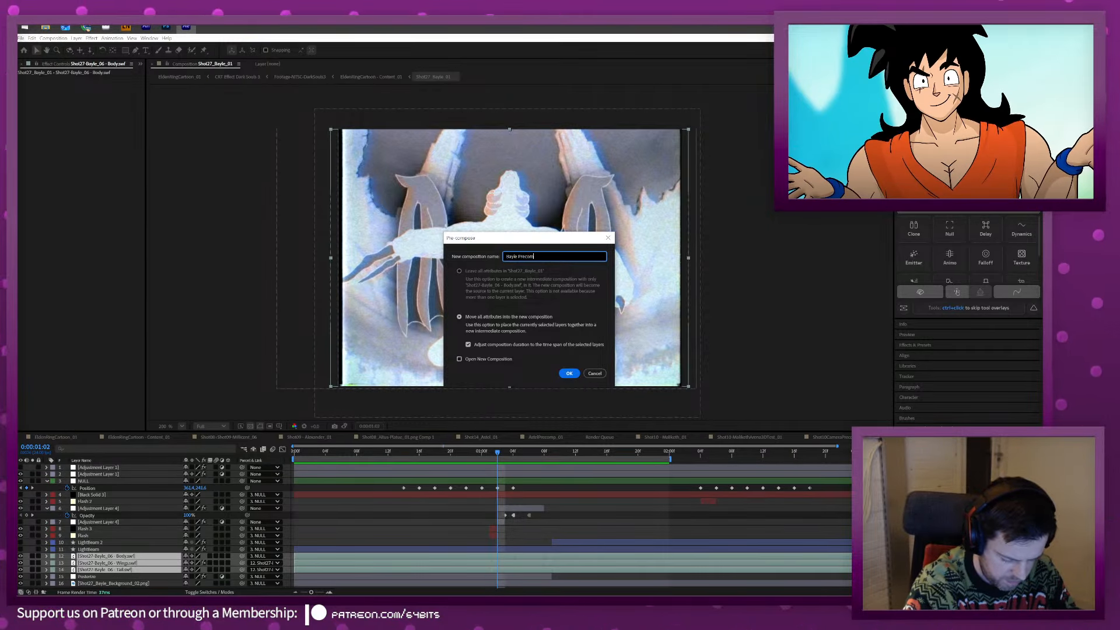
text(p)
key(Return)
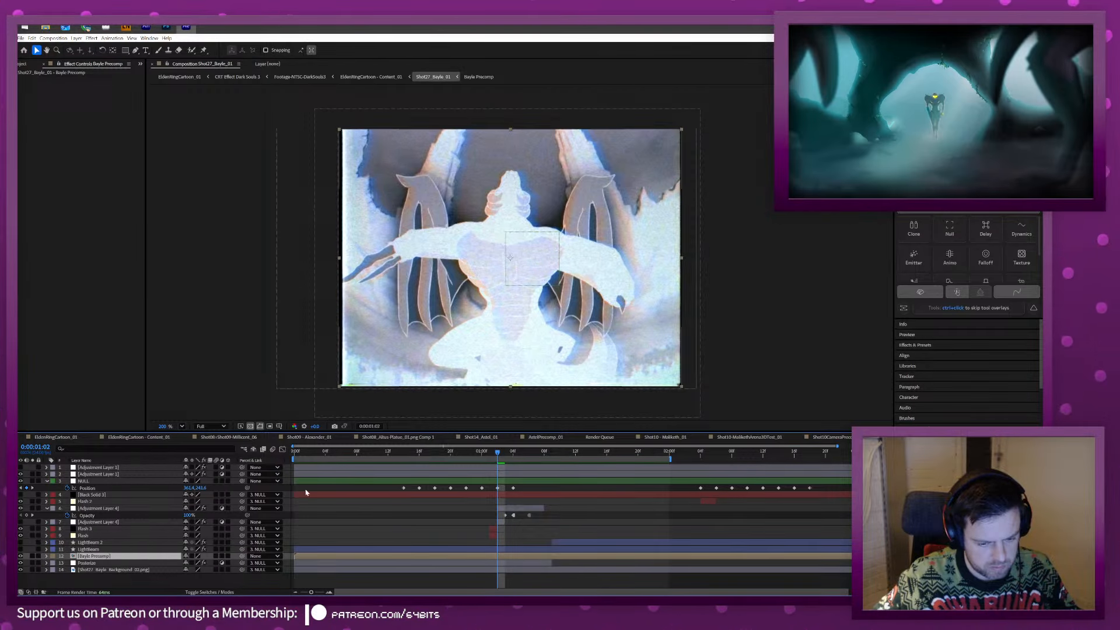
key(ctrl+z)
Go to 0:00:00:08 and pre-compose the Bayle Body, Wings and Tail layers as "BaylePrecomp", moving all attributes into it.
click(355, 453)
key(ctrl+shift+c)
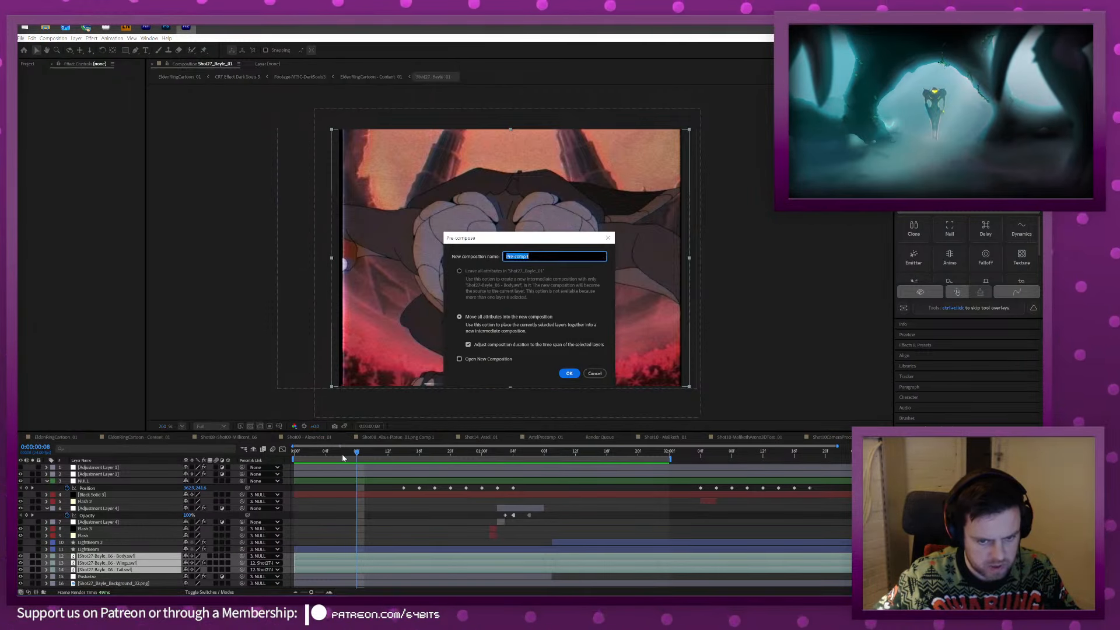
text(Bayle)
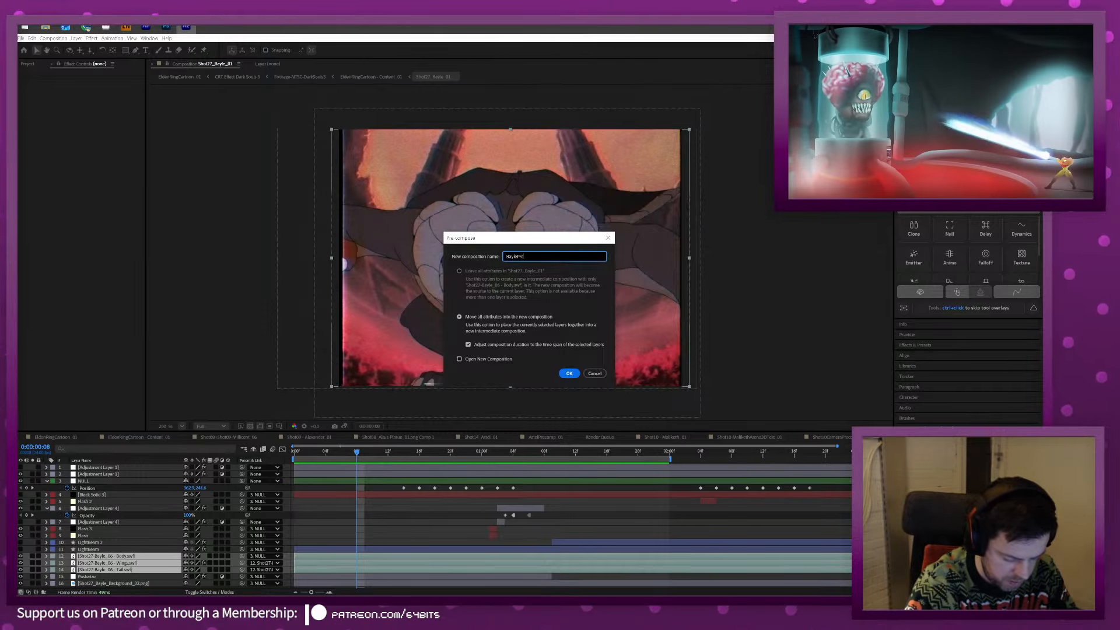
key(Return)
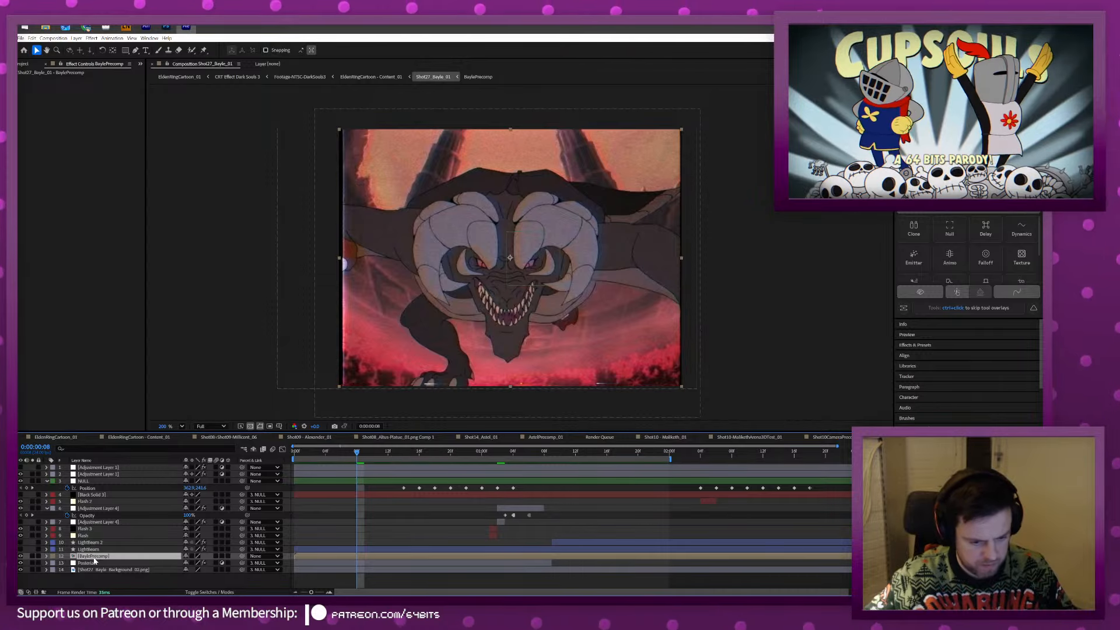
drag(114, 493, 119, 489)
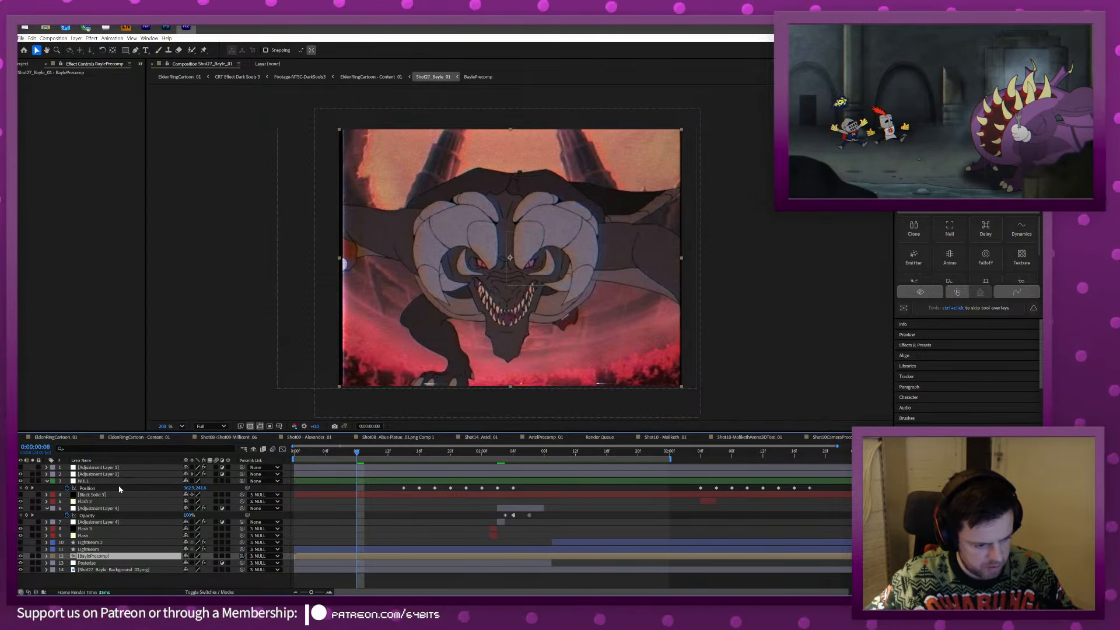
Rename the NULL layer to "Shaker".
click(103, 482)
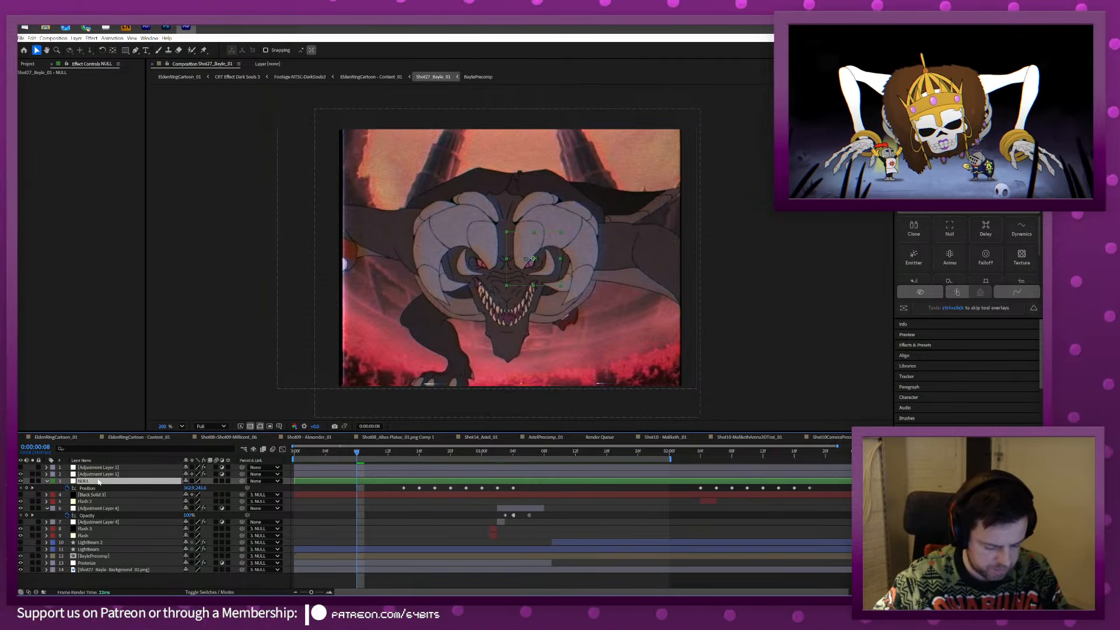
key(Return)
text(Shaker)
key(Return)
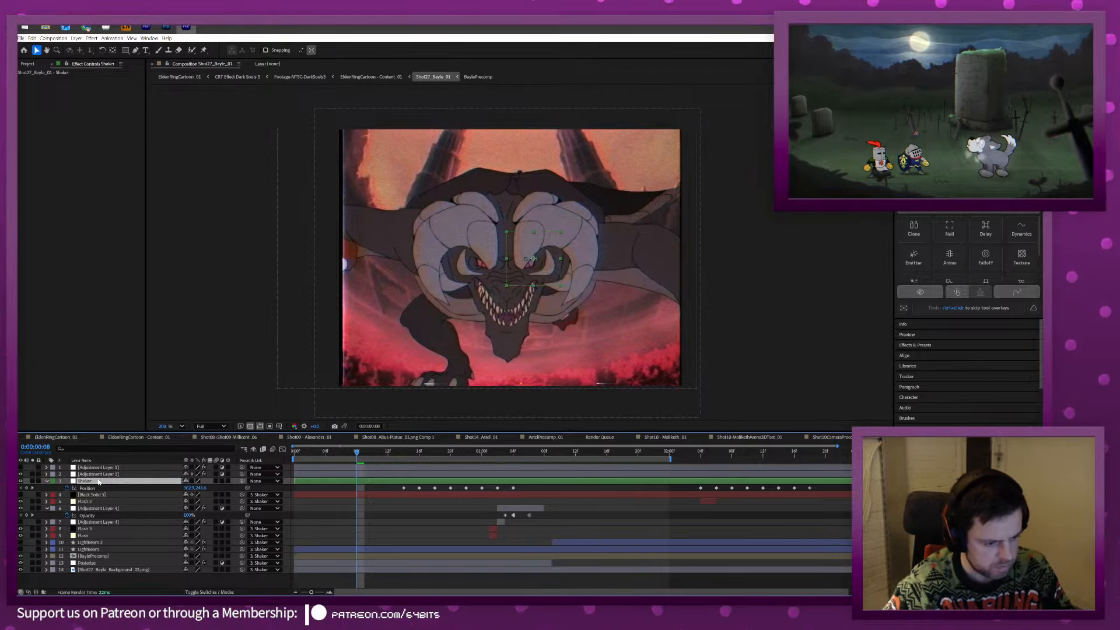
Duplicate the BaylePrecomp layer, move the copy above the upper Adjustment Layer 4, and trim it to start at 0:00:01:01.
click(96, 557)
key(ctrl+d)
drag(97, 557, 95, 509)
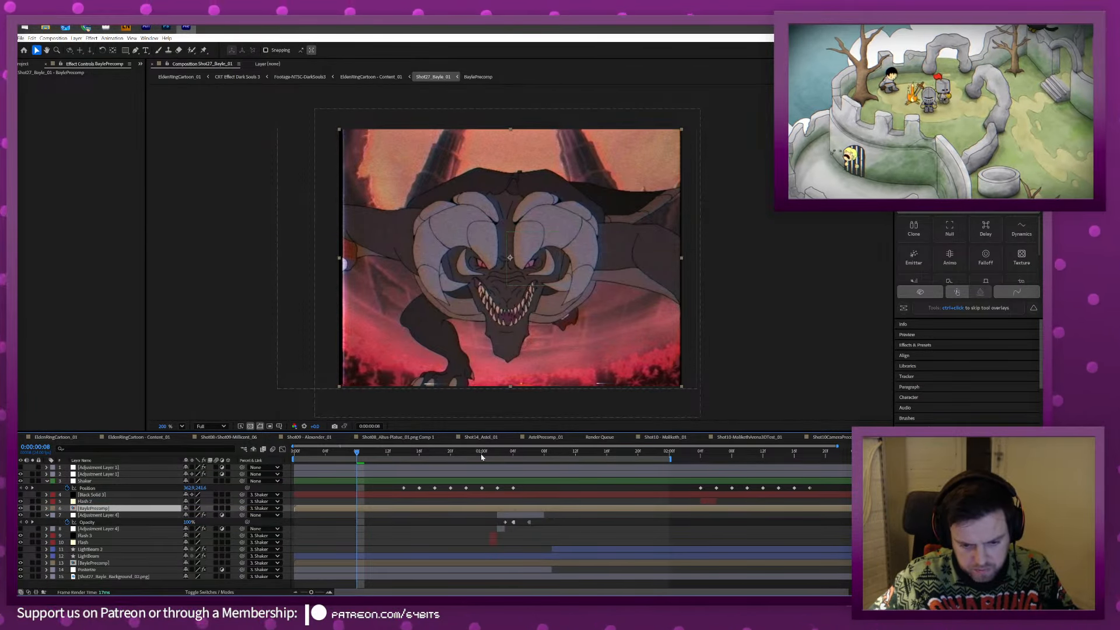
mouse_move(487, 456)
mouse_down()
mouse_move(536, 453)
mouse_move(505, 453)
mouse_up()
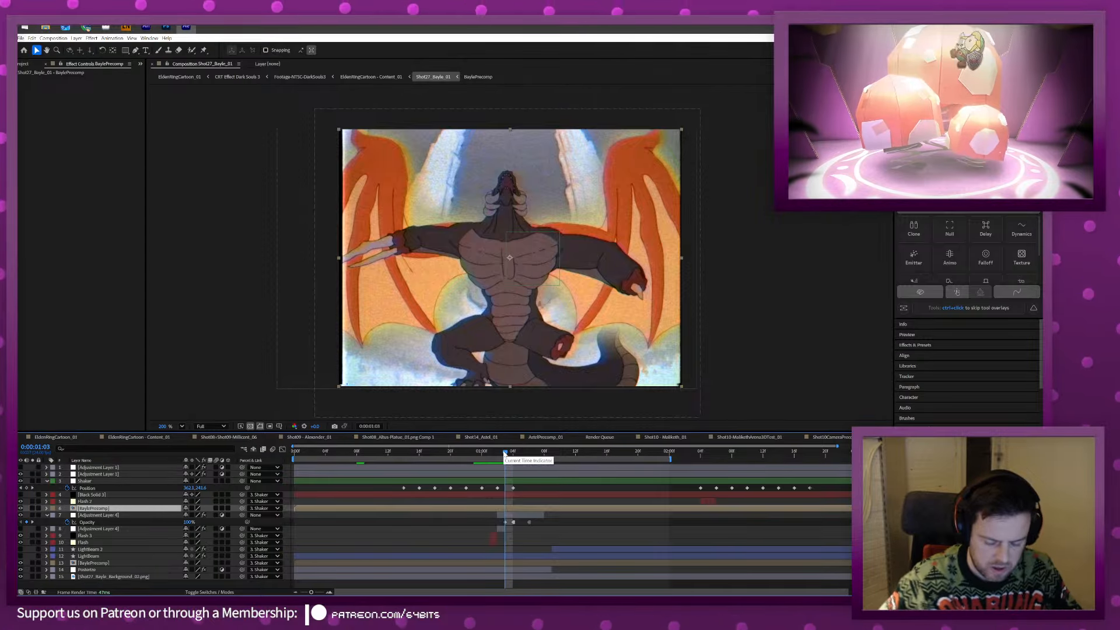
key(Page_Up)
key(Page_Up)
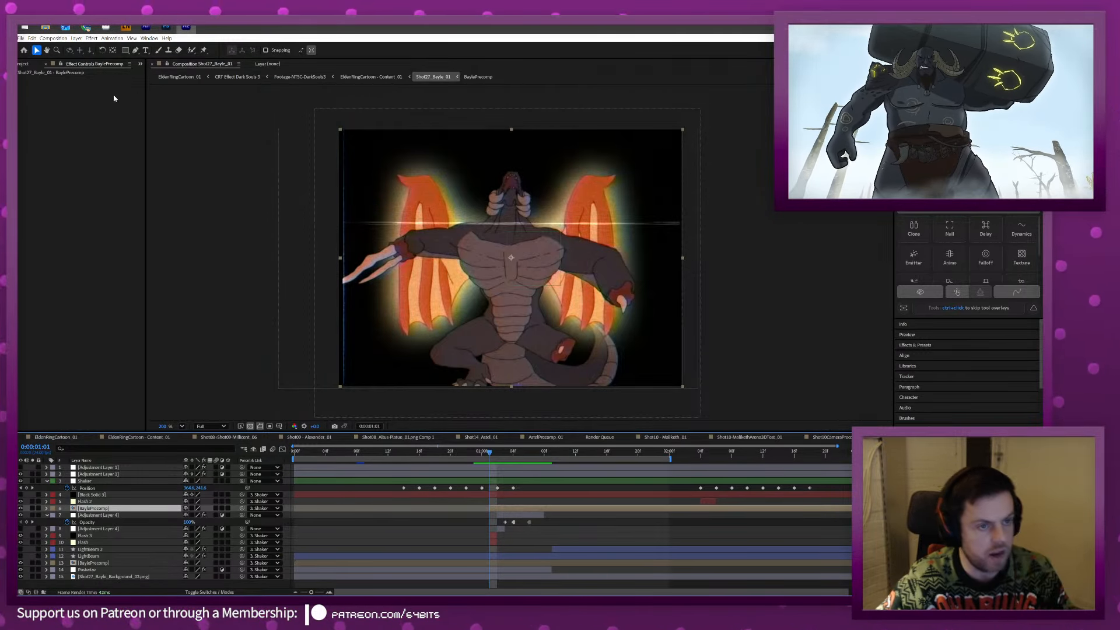
At 0:00:01:03, draw a closed Pen mask on the BaylePrecomp copy, tracing along the wings, arms and head and looping above the frame.
key(g)
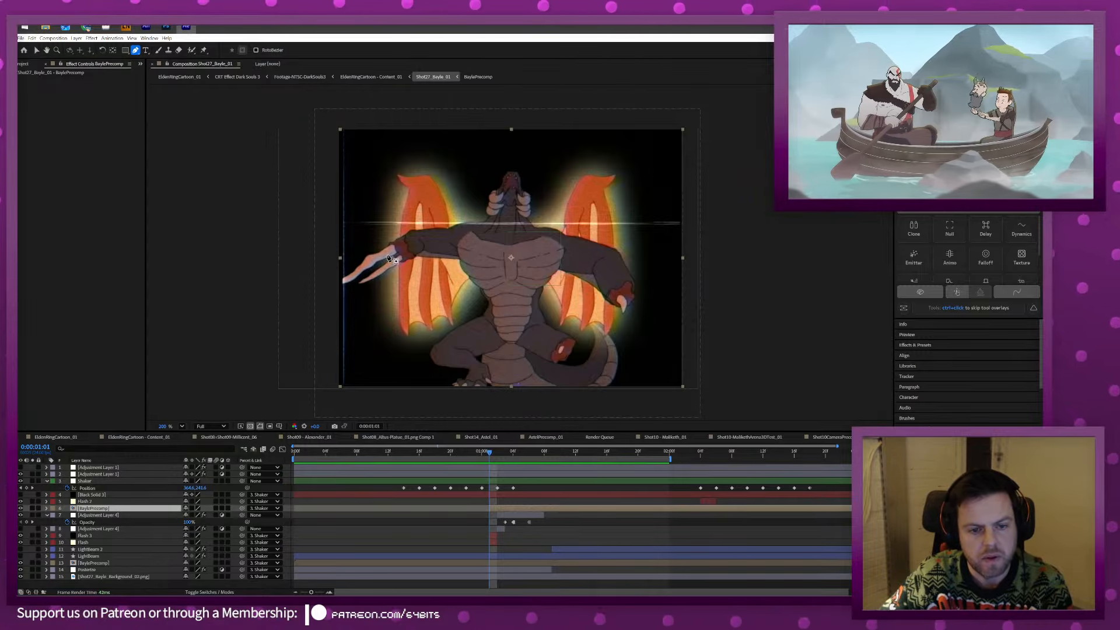
key(Page_Down)
key(Page_Down)
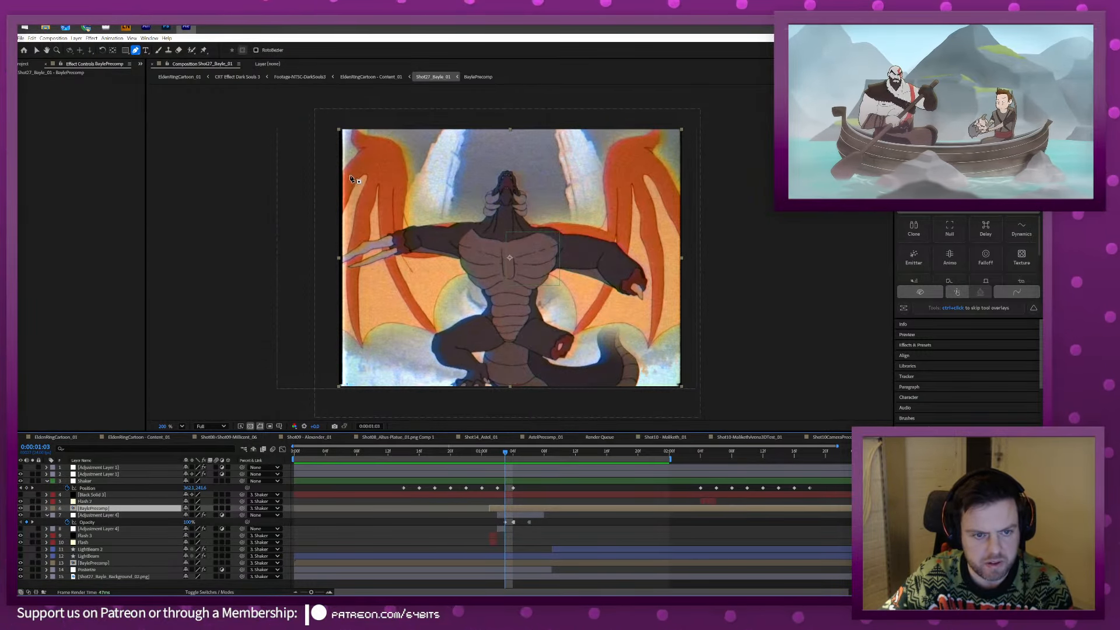
click(334, 190)
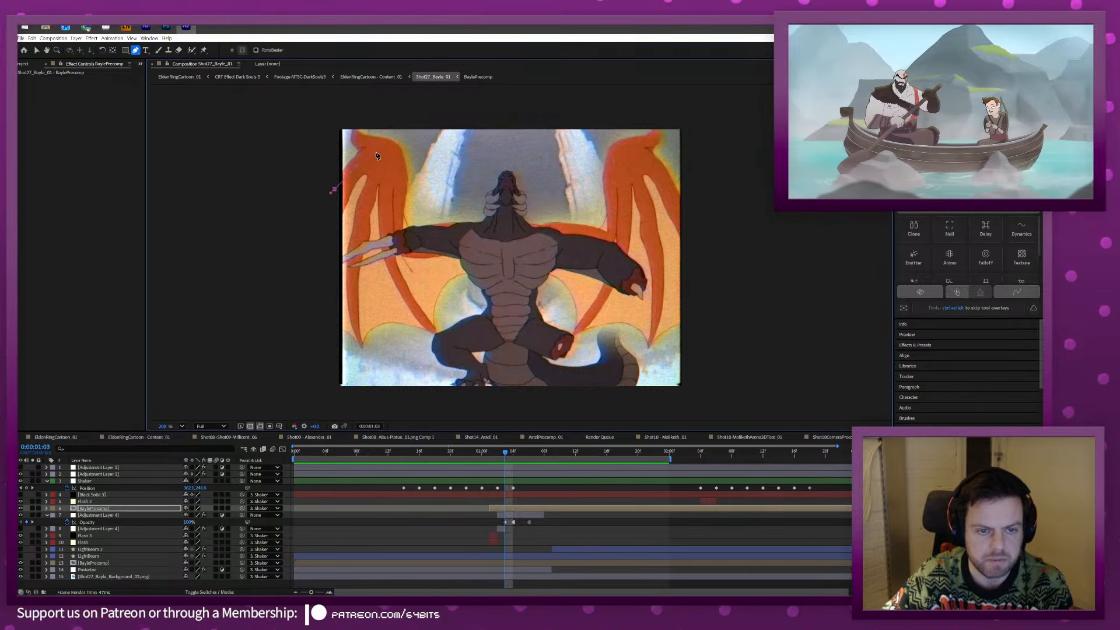
drag(376, 153, 384, 149)
drag(400, 204, 489, 232)
click(401, 241)
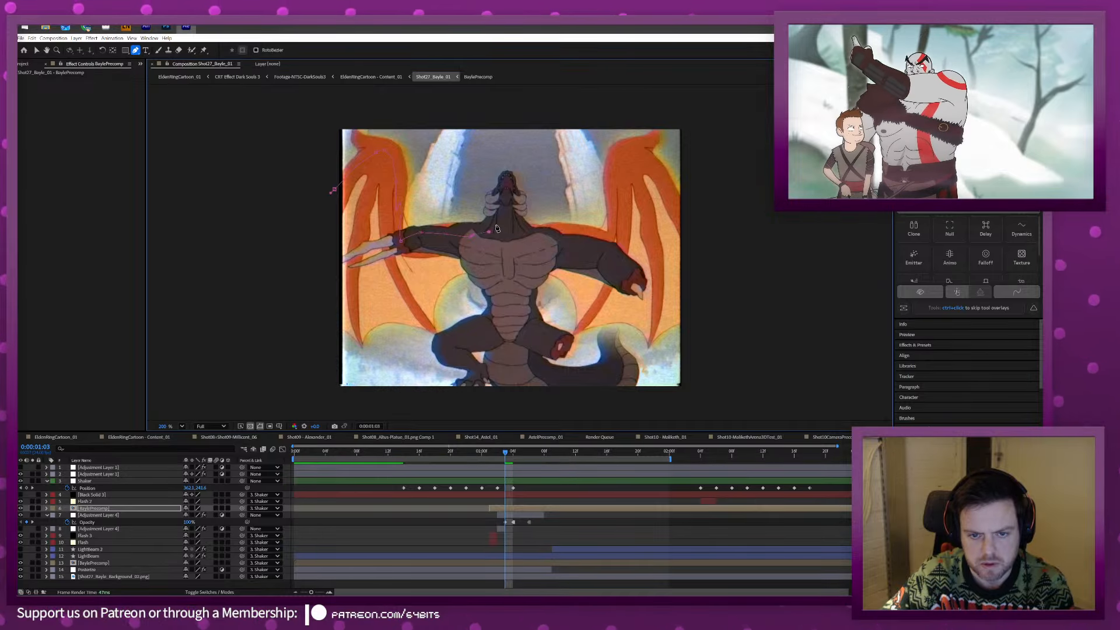
click(500, 188)
click(505, 177)
click(511, 186)
click(515, 210)
click(523, 235)
click(554, 239)
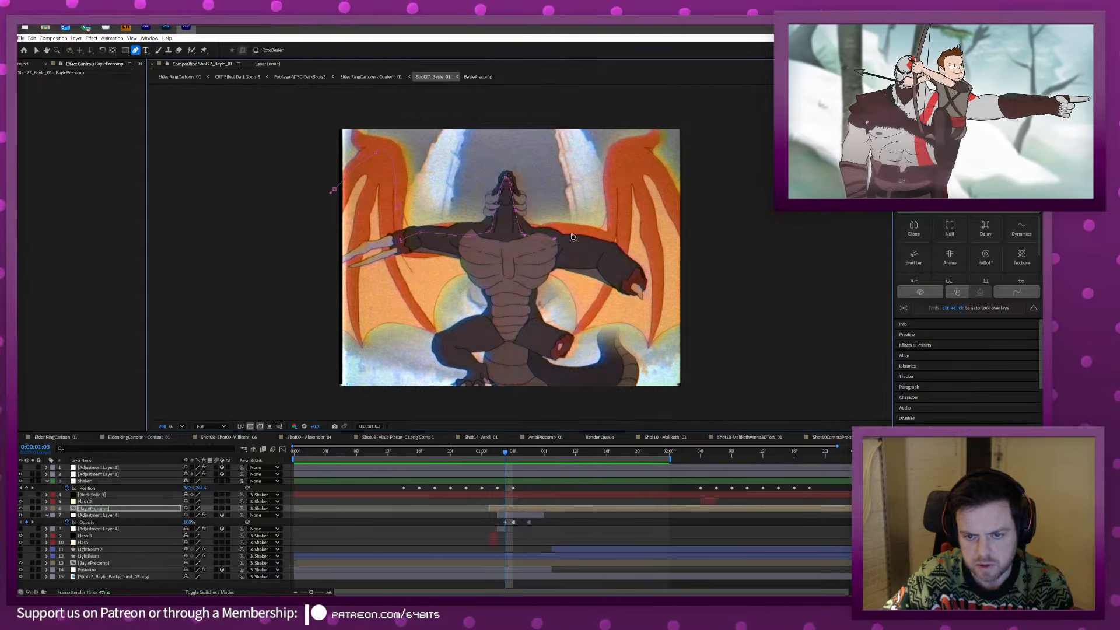
click(576, 235)
click(591, 237)
click(617, 238)
drag(614, 169, 619, 157)
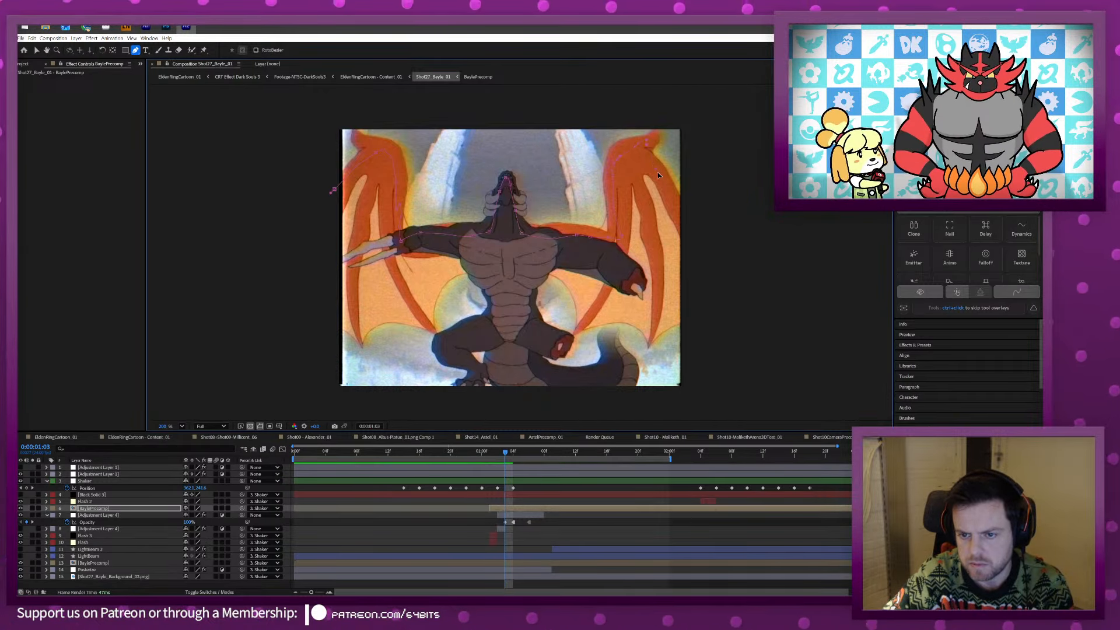
click(693, 226)
drag(708, 241, 716, 221)
click(726, 121)
click(652, 110)
drag(539, 99, 513, 100)
drag(396, 104, 315, 121)
drag(295, 145, 295, 167)
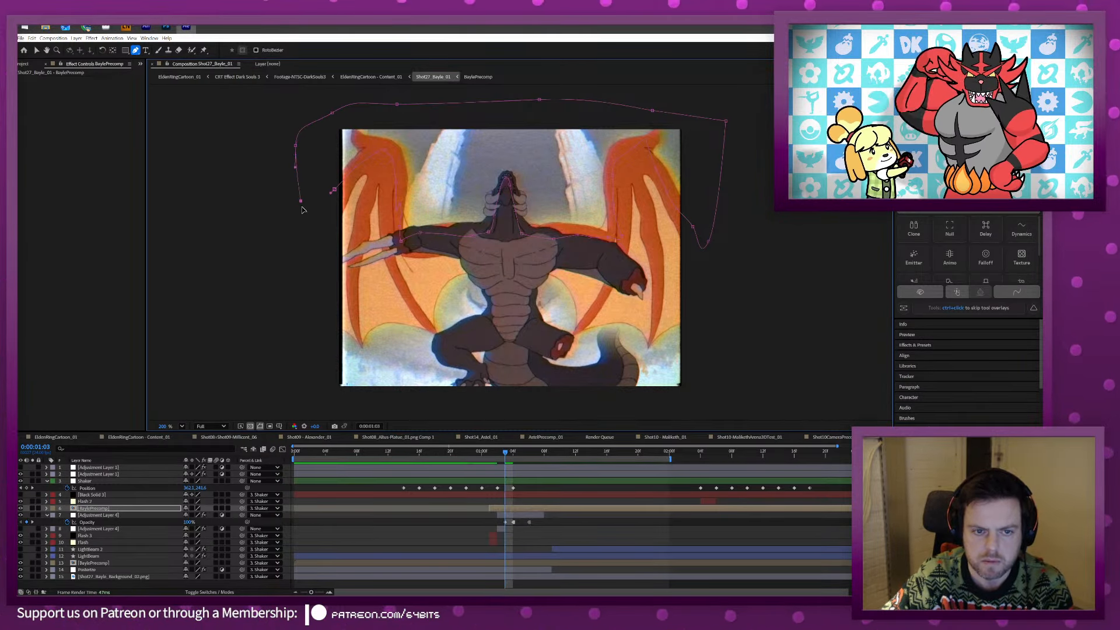
click(334, 190)
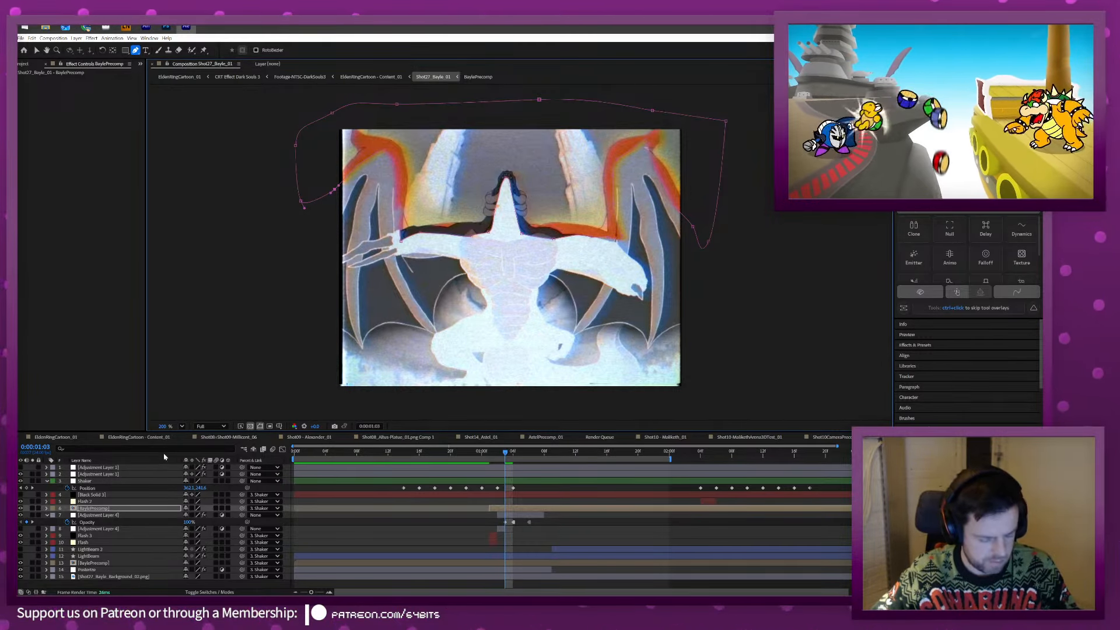
Apply Hue/Saturation to the masked BaylePrecomp copy and set Master Lightness to -100.
key(ctrl+space)
text(hu)
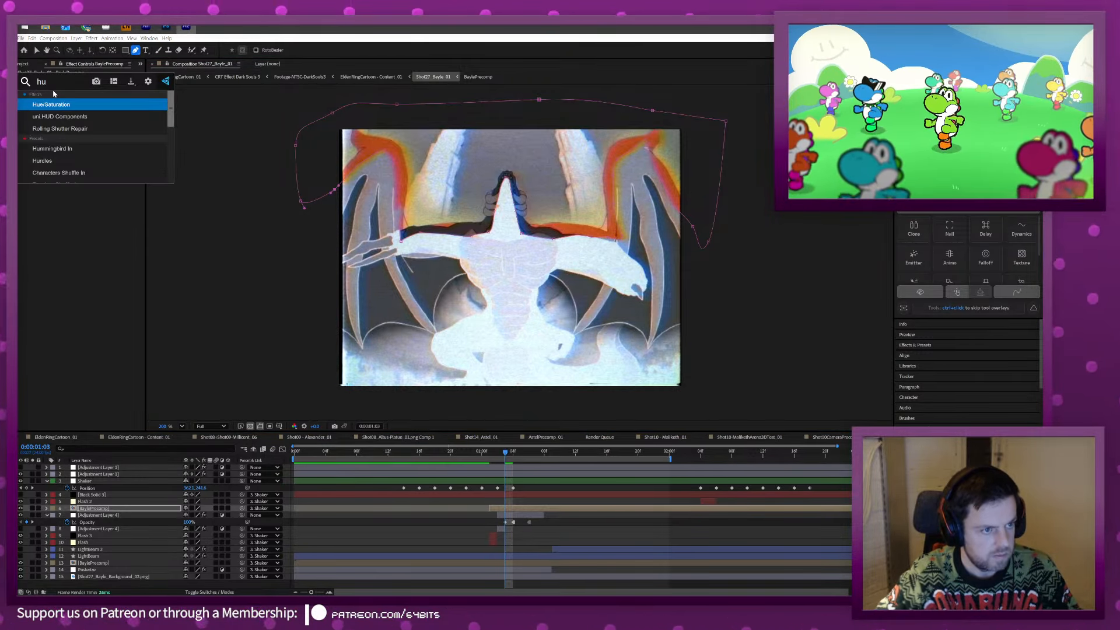
key(Return)
key(v)
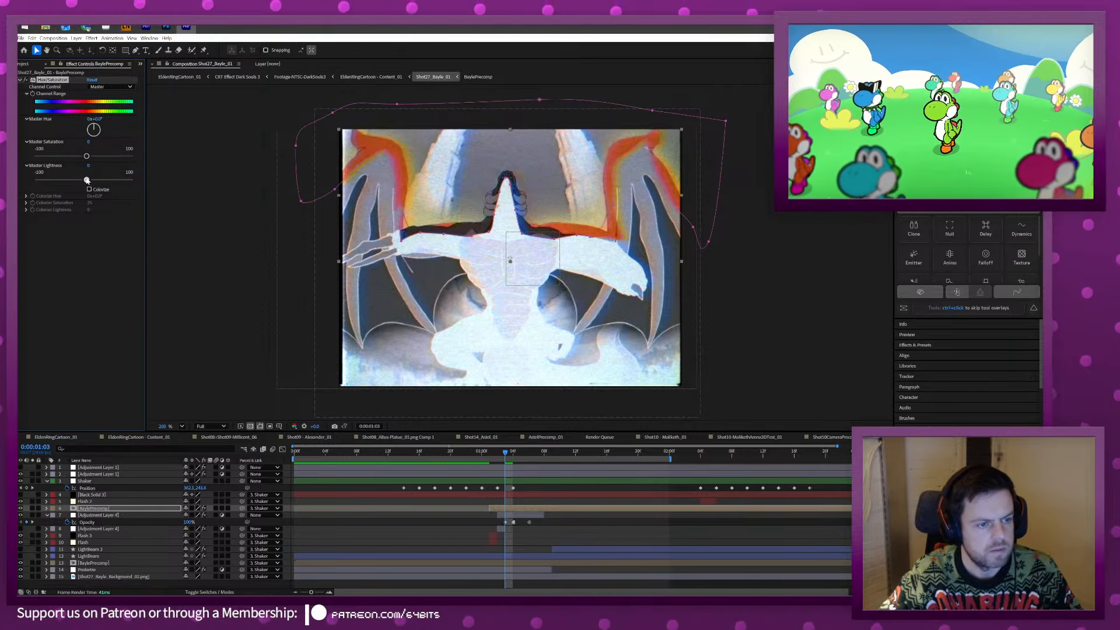
drag(86, 180, 34, 181)
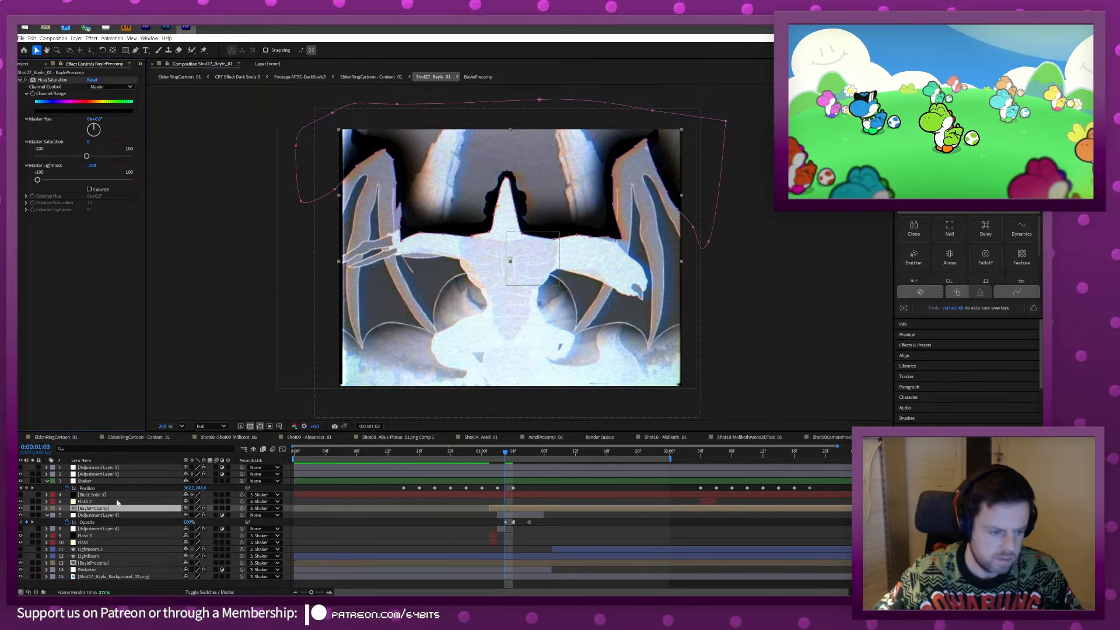
Open the BaylePrecomp composition and inspect the effects on its Wings layer.
click(86, 510)
key(t)
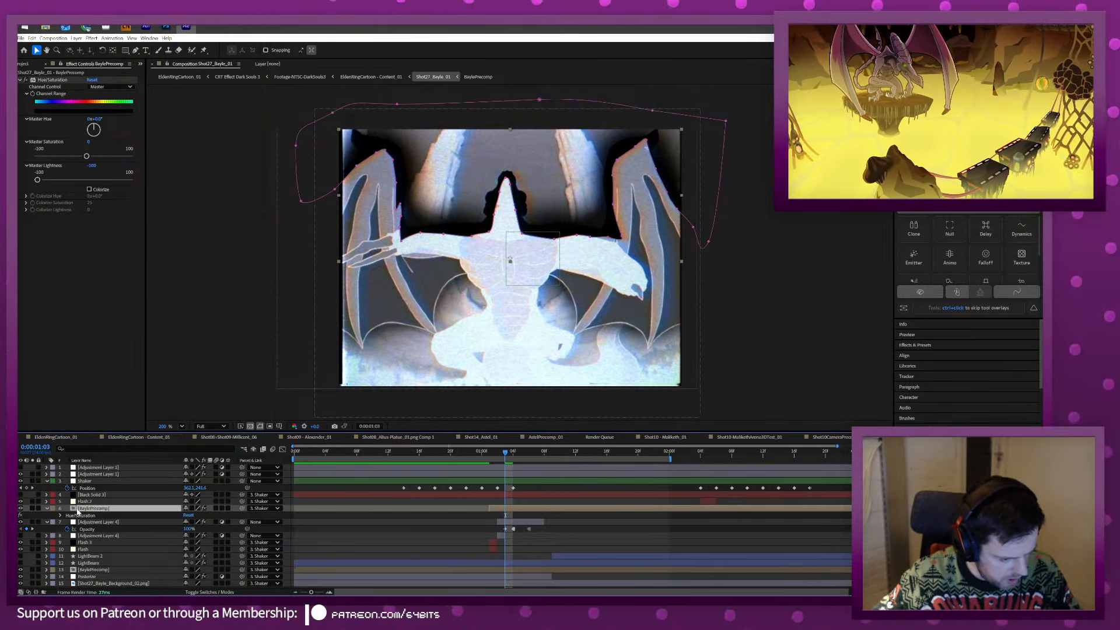
key(t)
double_click(87, 508)
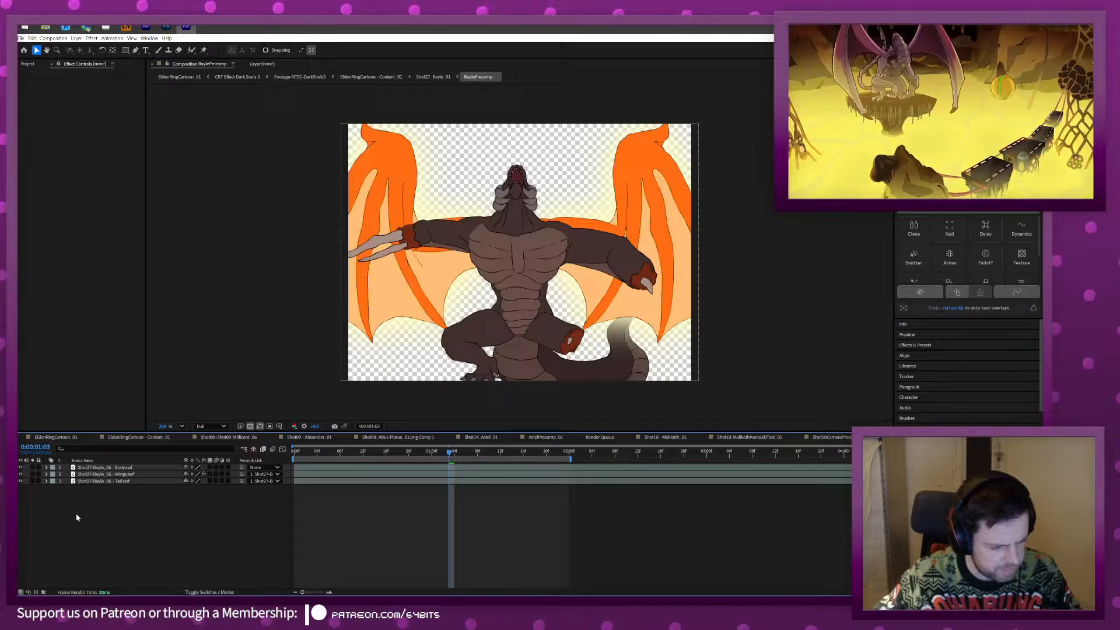
click(90, 474)
key(e)
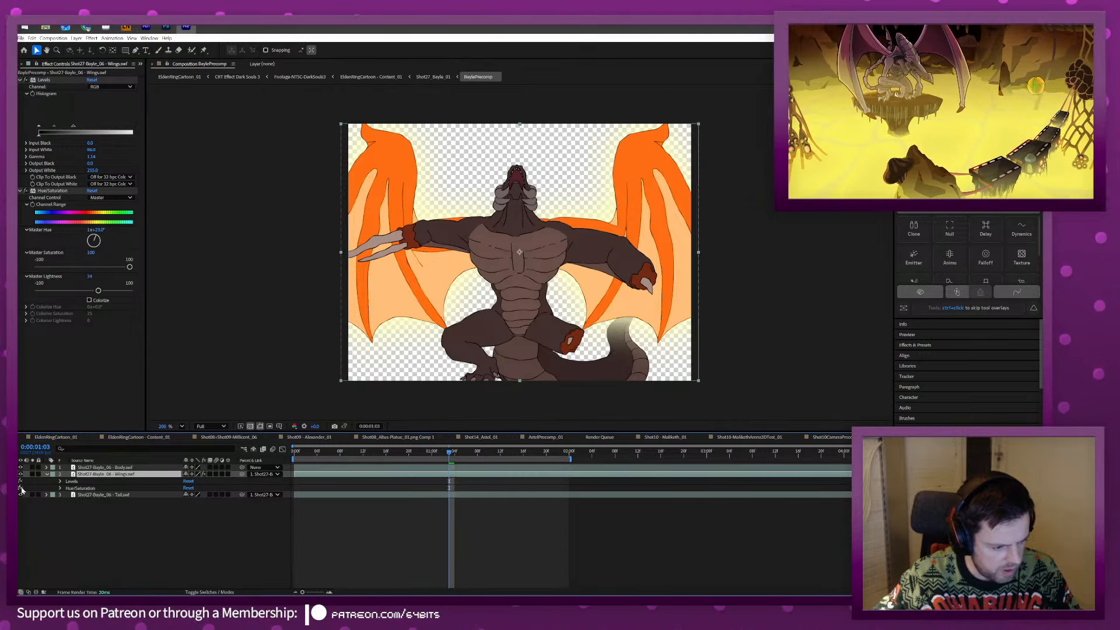
key(e)
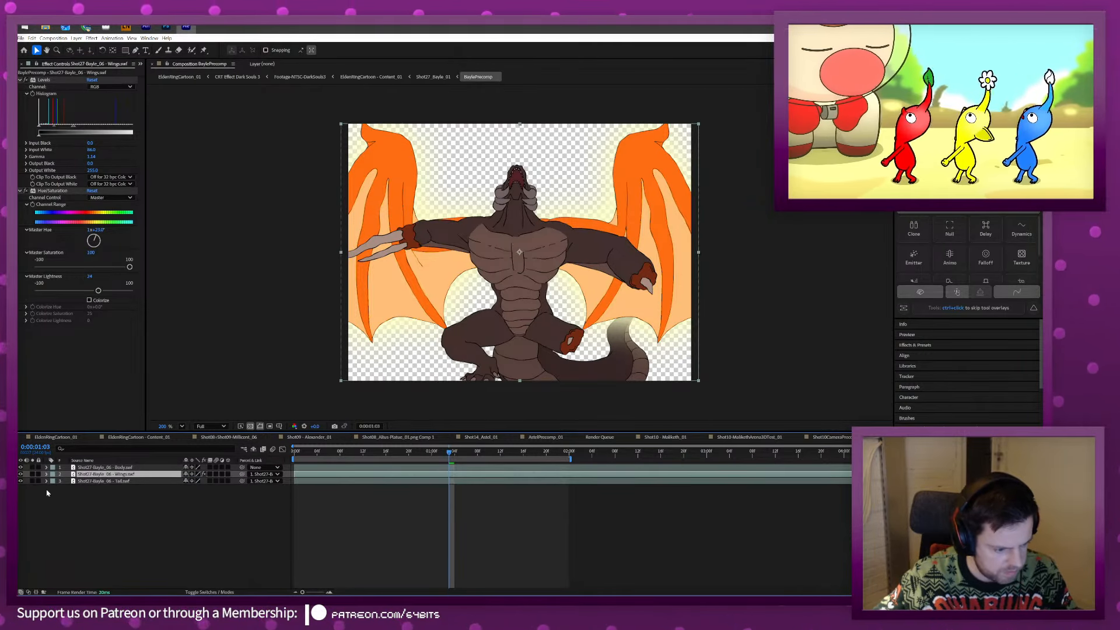
Duplicate the BaylePrecomp composition in the project and use the duplicate as the masked layer's source in Shot27_Bayle_01.
right_click(951, 437)
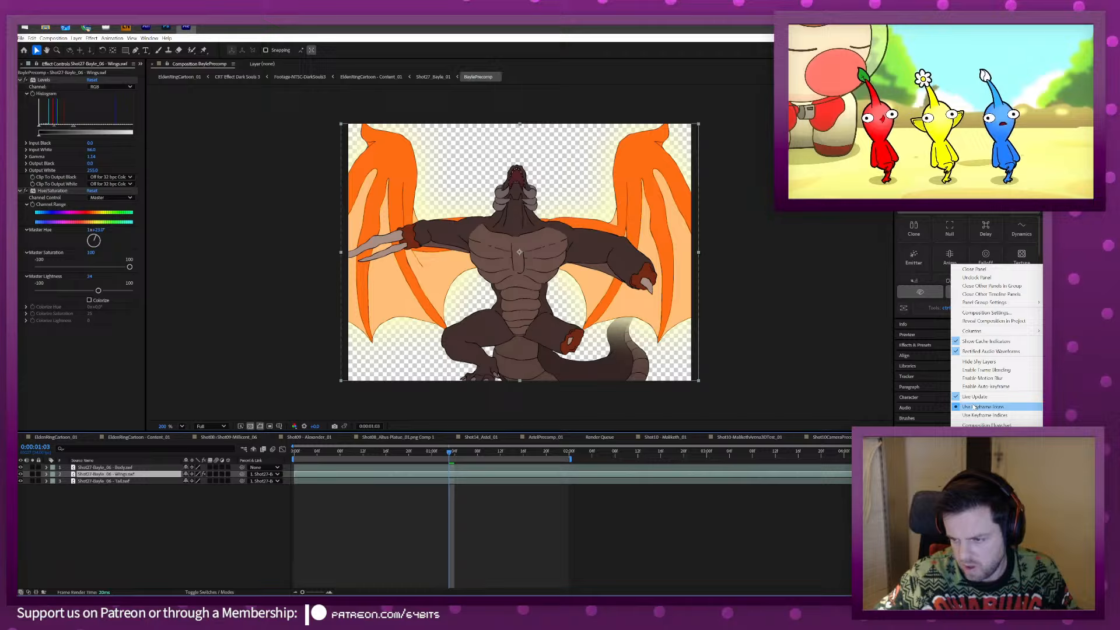
click(974, 321)
key(ctrl+d)
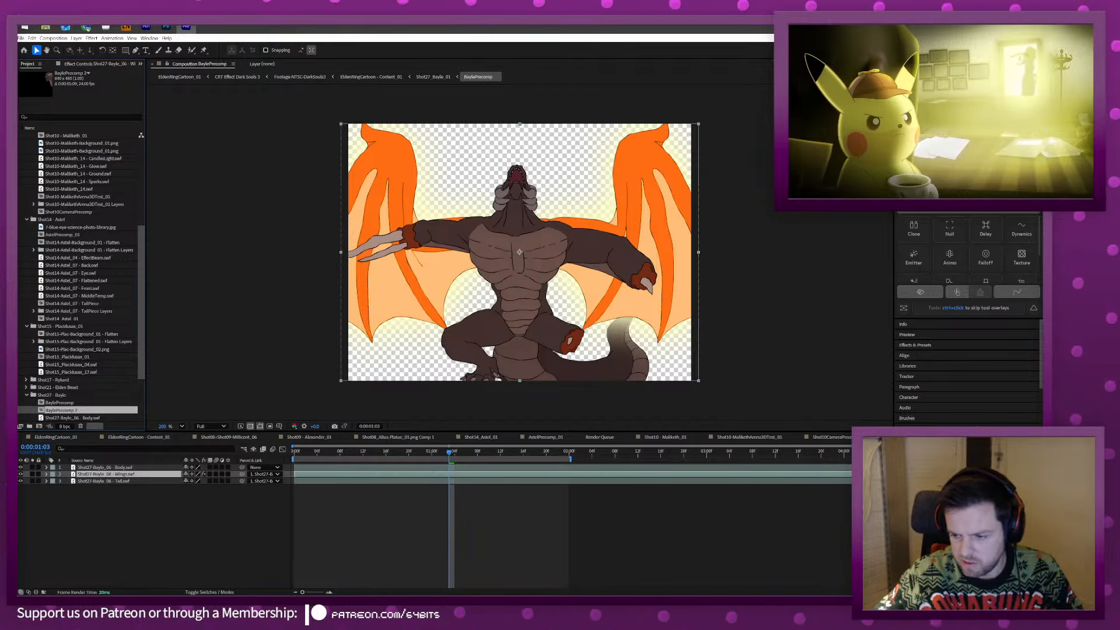
click(904, 437)
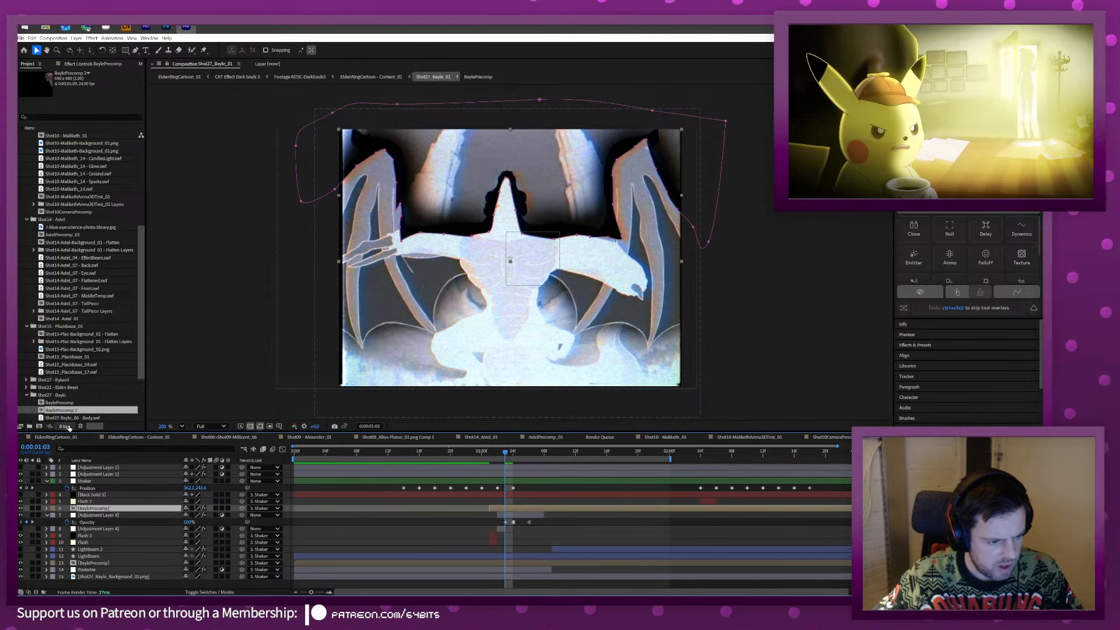
drag(68, 410, 89, 507)
In BaylePrecomp 2, turn off the Wings layer's Outer Glow layer style, then return to the Shot27_Bayle_01 composition.
double_click(87, 508)
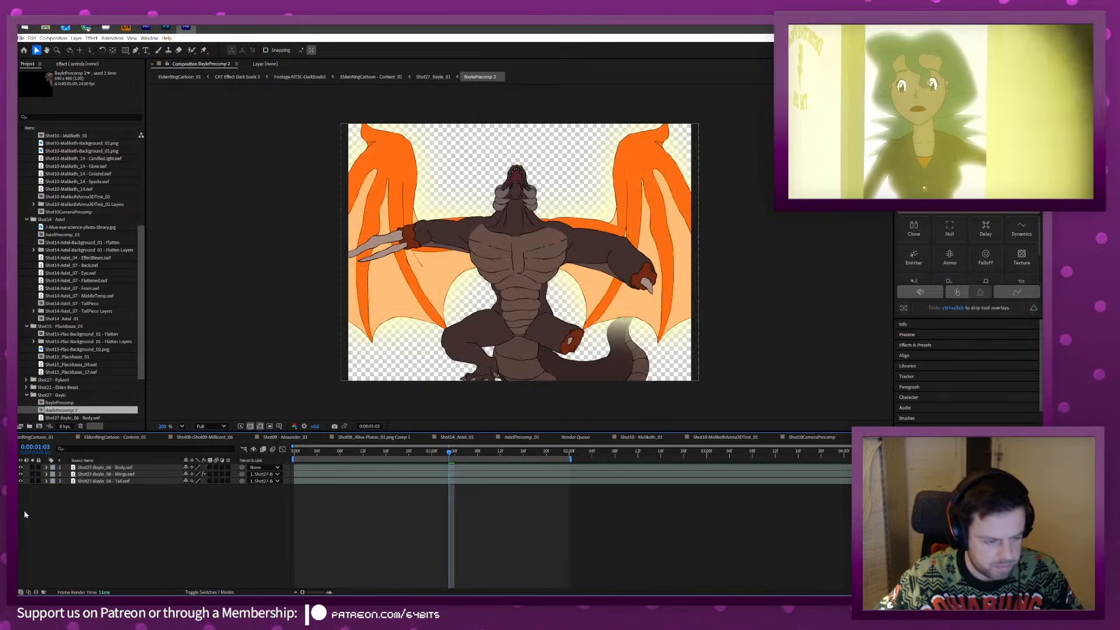
click(100, 475)
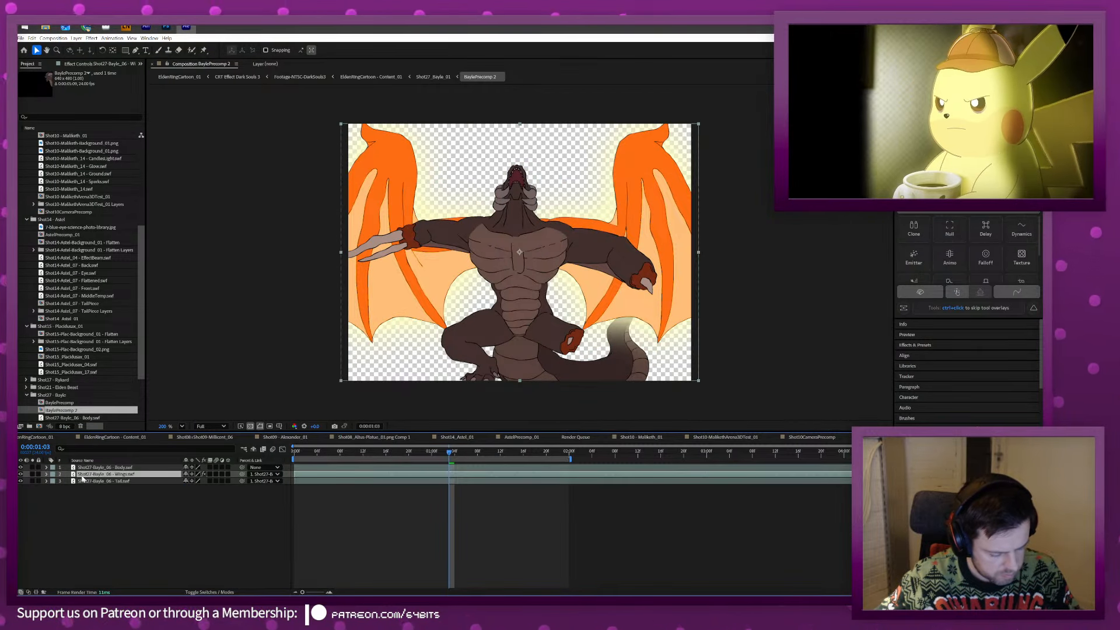
key(u)
key(u)
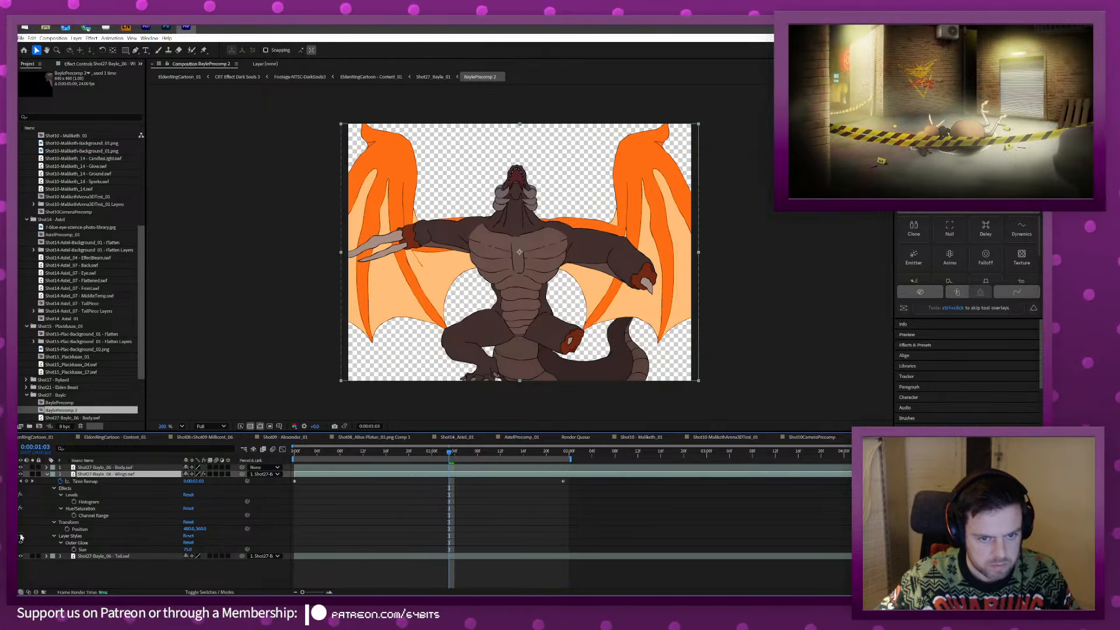
click(116, 438)
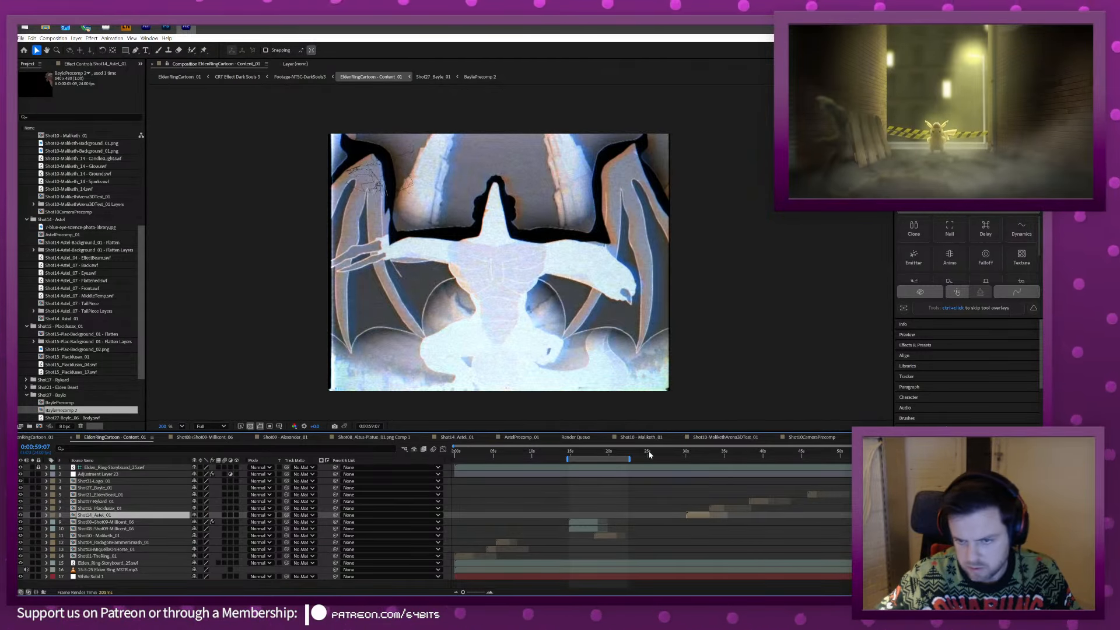
click(898, 437)
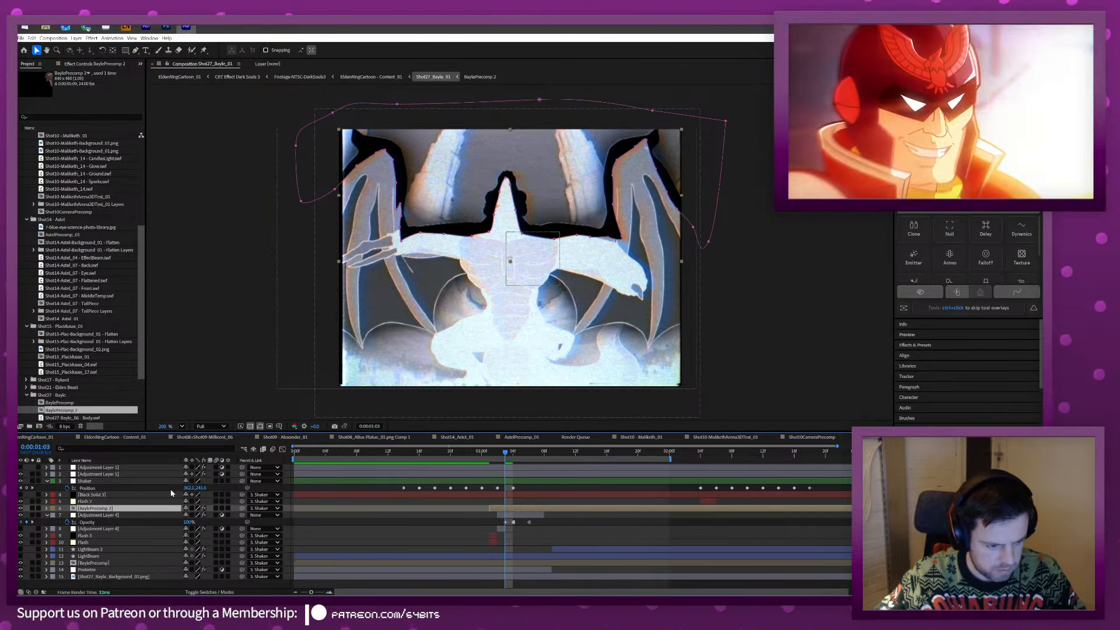
Show the track matte options and set the lower BaylePrecomp layer as the track matte for BaylePrecomp 2.
key(ctrl+space)
key(Escape)
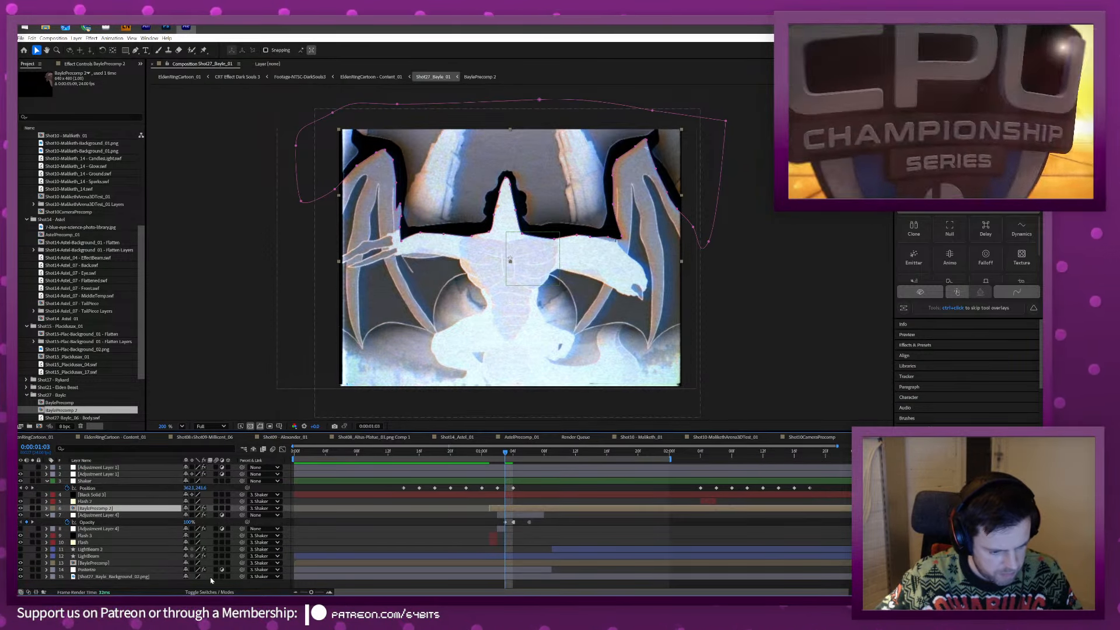
click(218, 592)
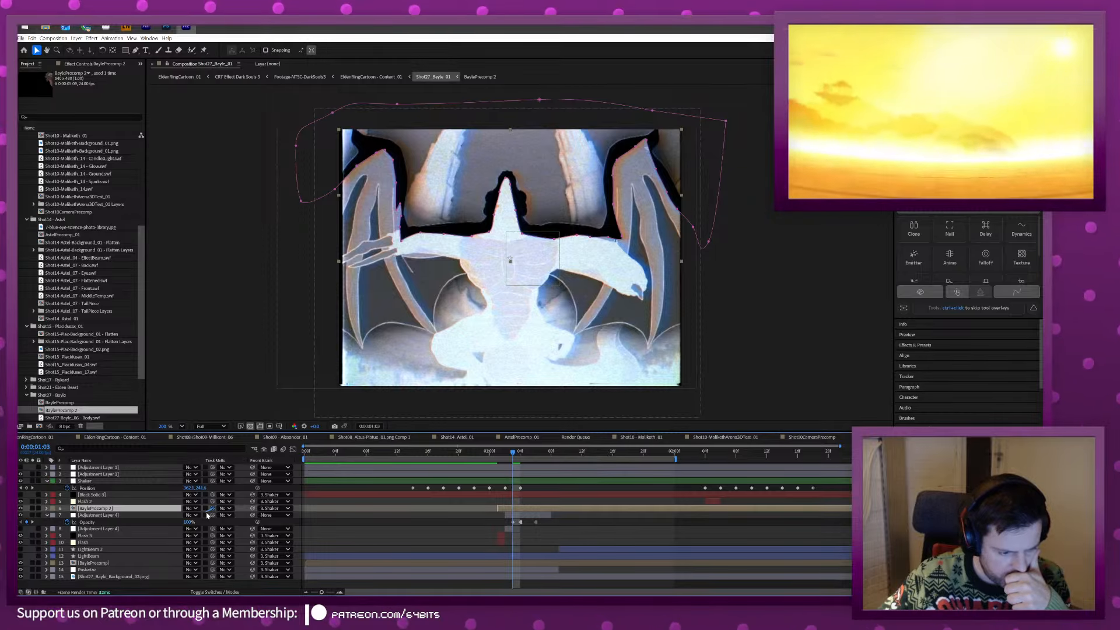
drag(213, 508, 133, 565)
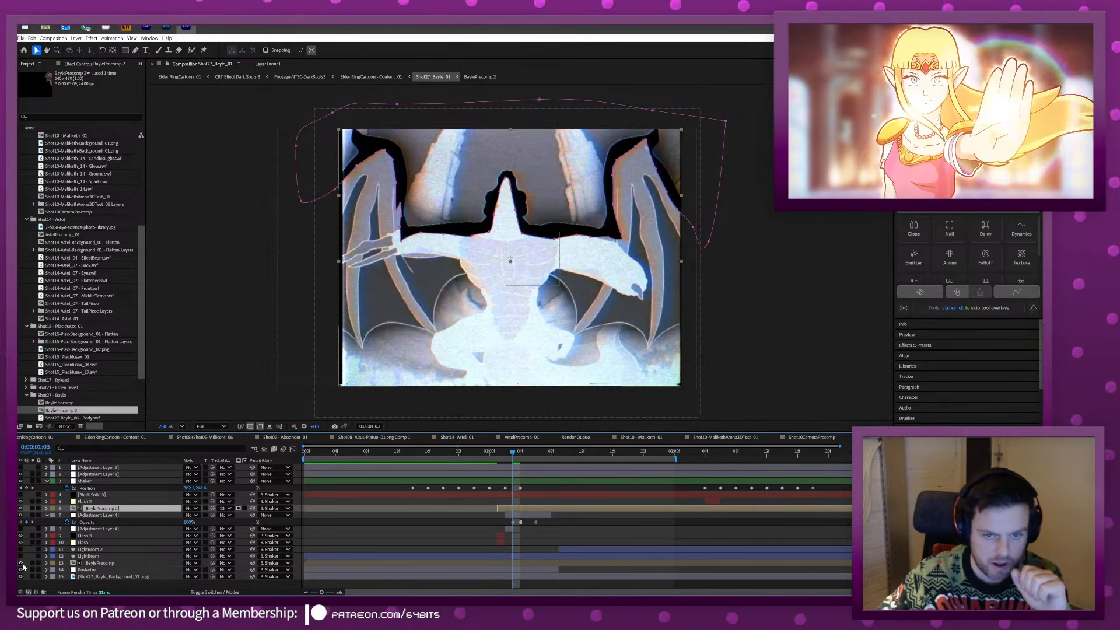
Apply the Brush Strokes effect to BaylePrecomp 2 and adjust its stroke angle, brush size, stroke length and stroke density.
key(ctrl+space)
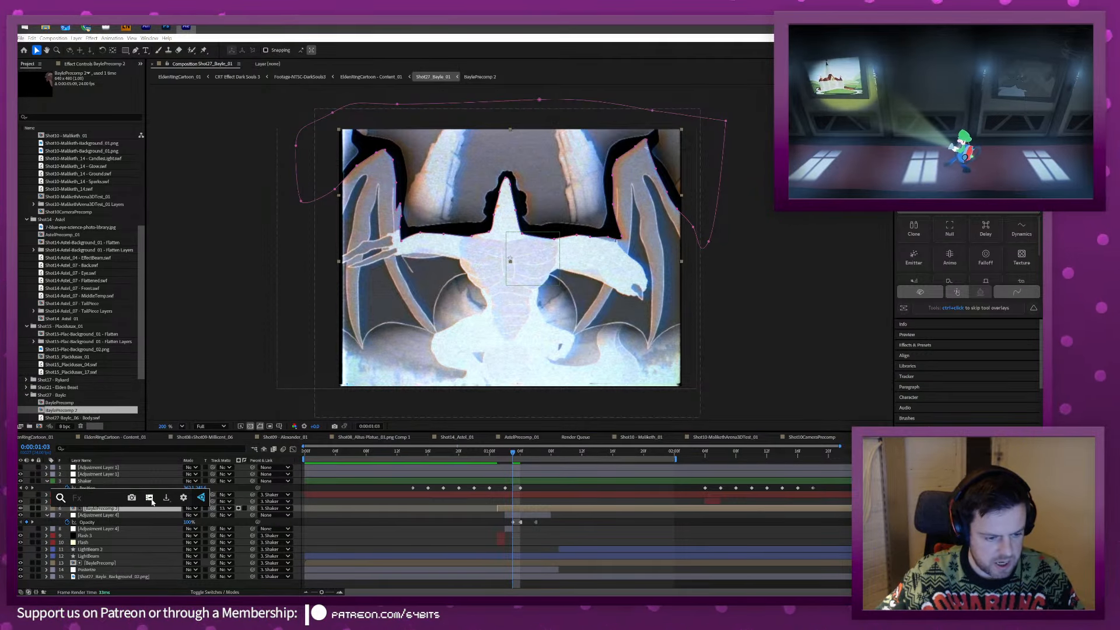
click(92, 38)
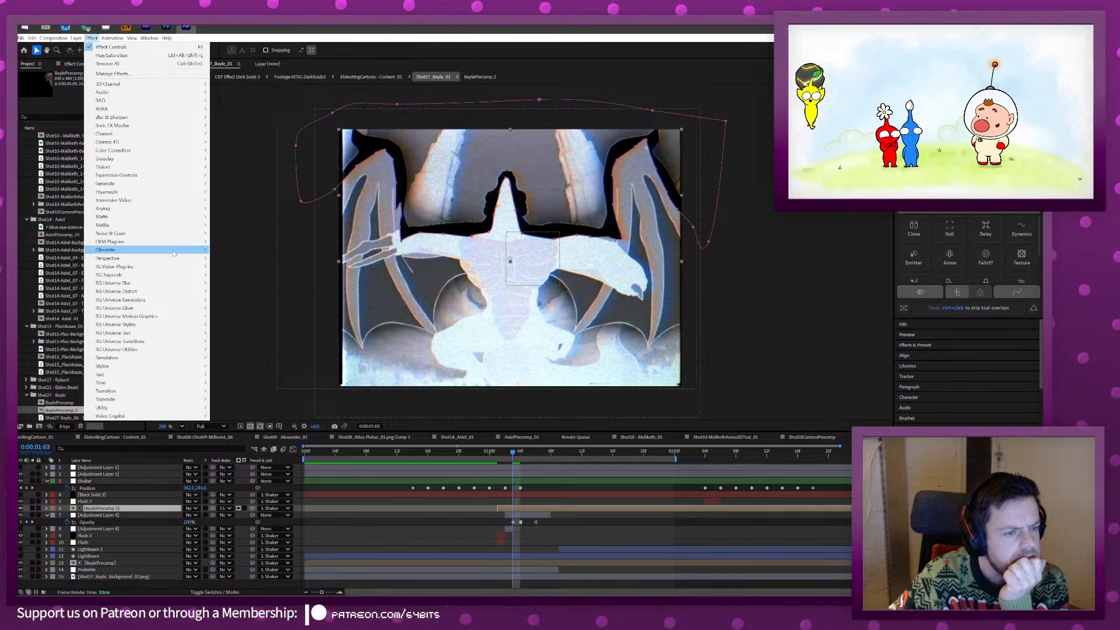
mouse_move(175, 254)
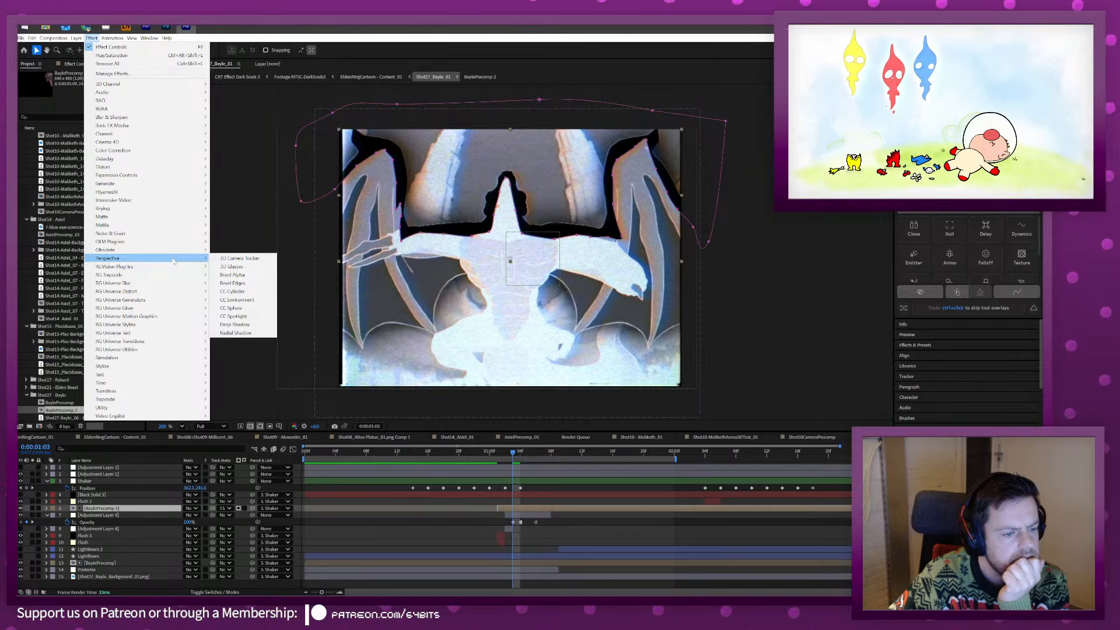
mouse_move(162, 369)
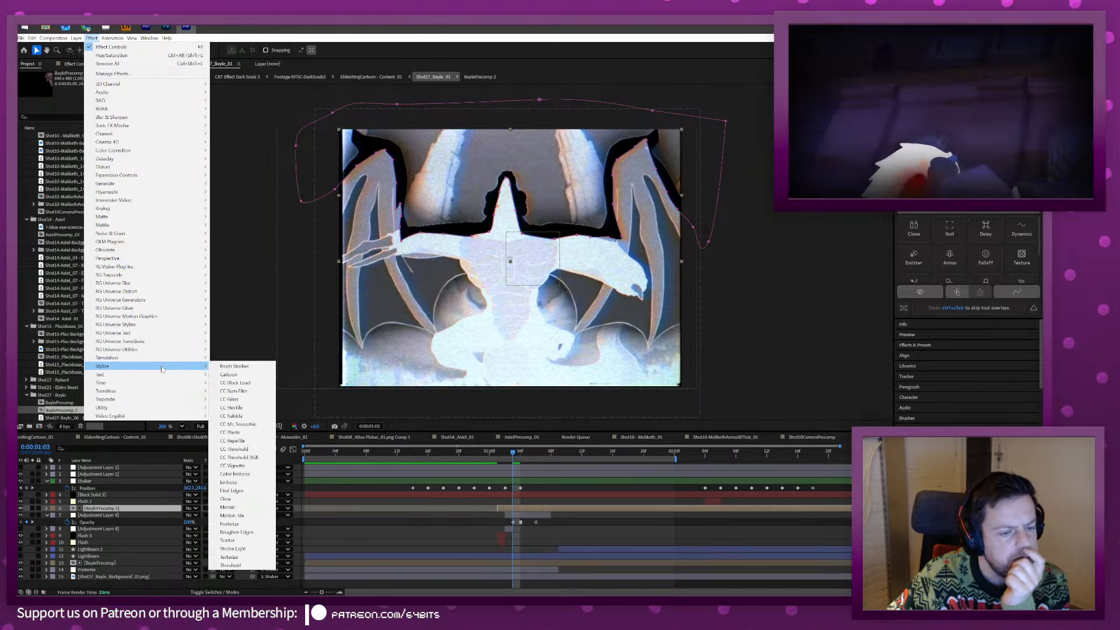
click(234, 366)
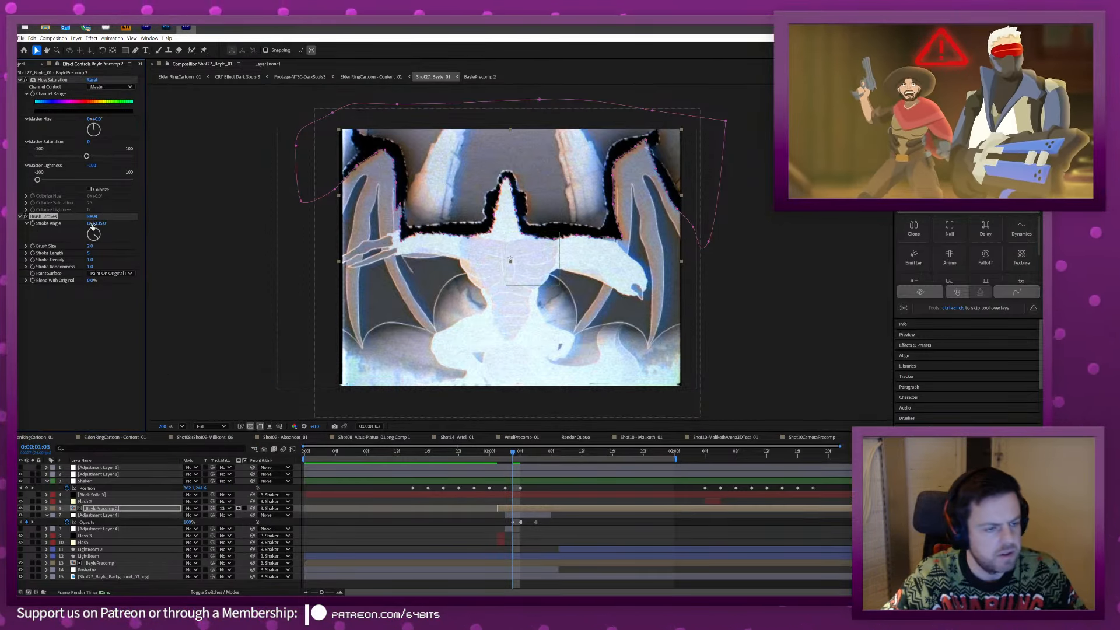
mouse_move(94, 236)
mouse_down()
mouse_move(99, 245)
mouse_move(78, 249)
mouse_move(106, 258)
mouse_move(89, 256)
mouse_move(95, 231)
mouse_up()
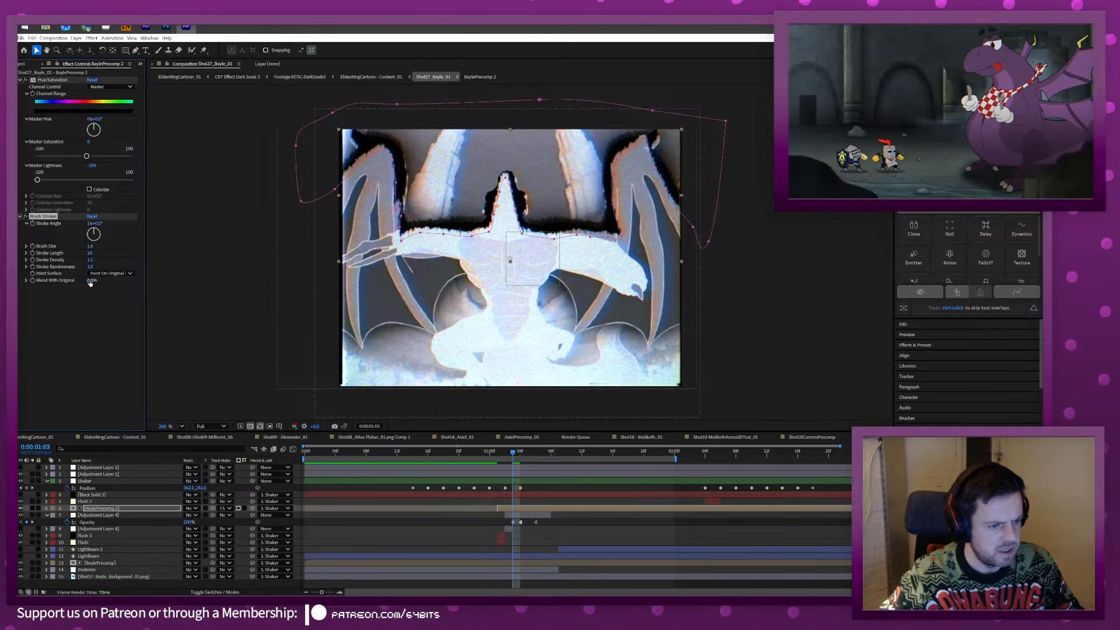
Lower the opacity of BaylePrecomp 2 and preview the blended black outline over the impact flash.
click(97, 509)
key(t)
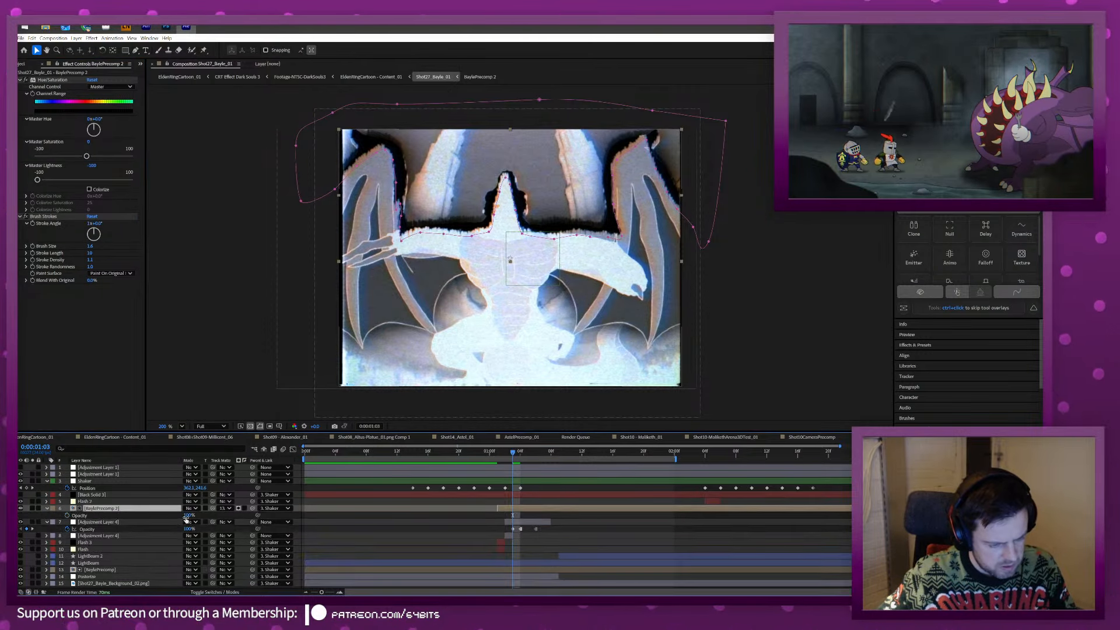
drag(187, 516, 162, 519)
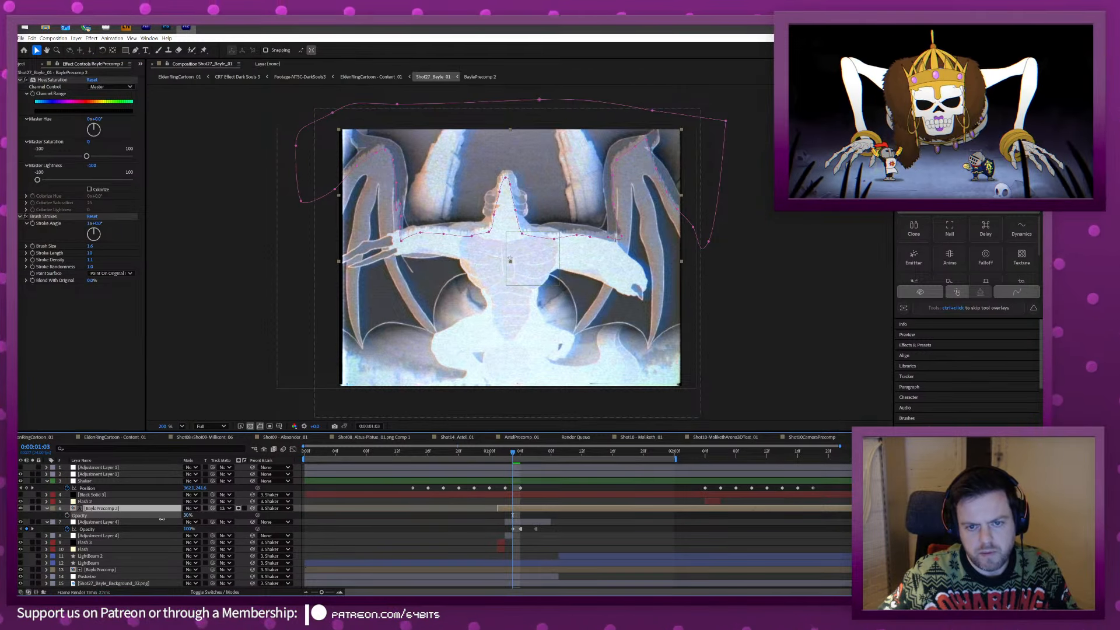
key(ctrl+z)
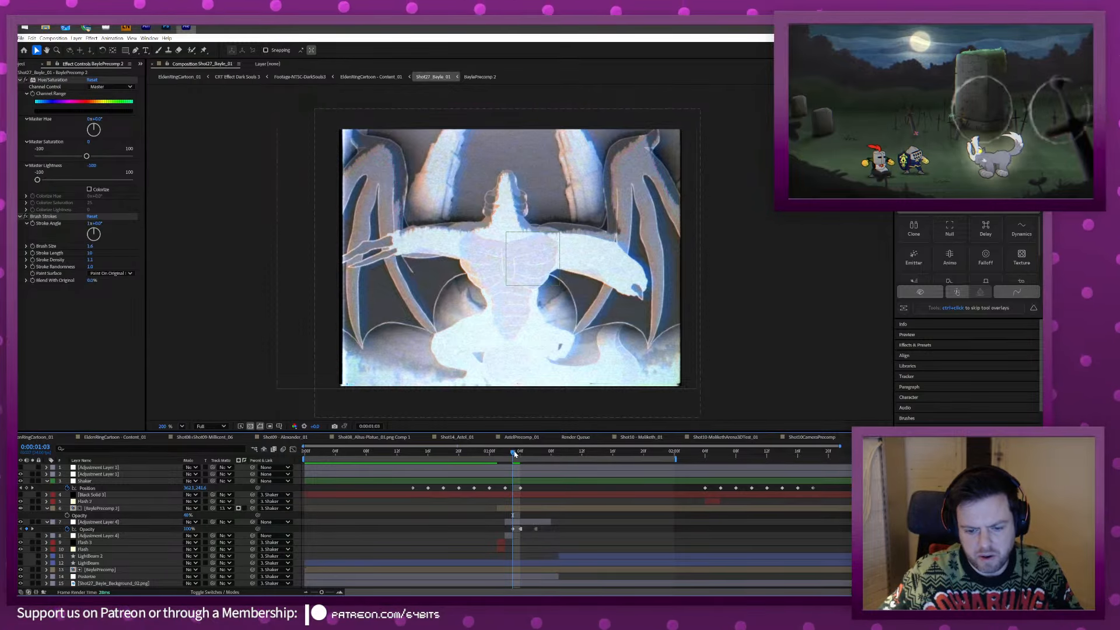
drag(513, 452, 476, 459)
key(space)
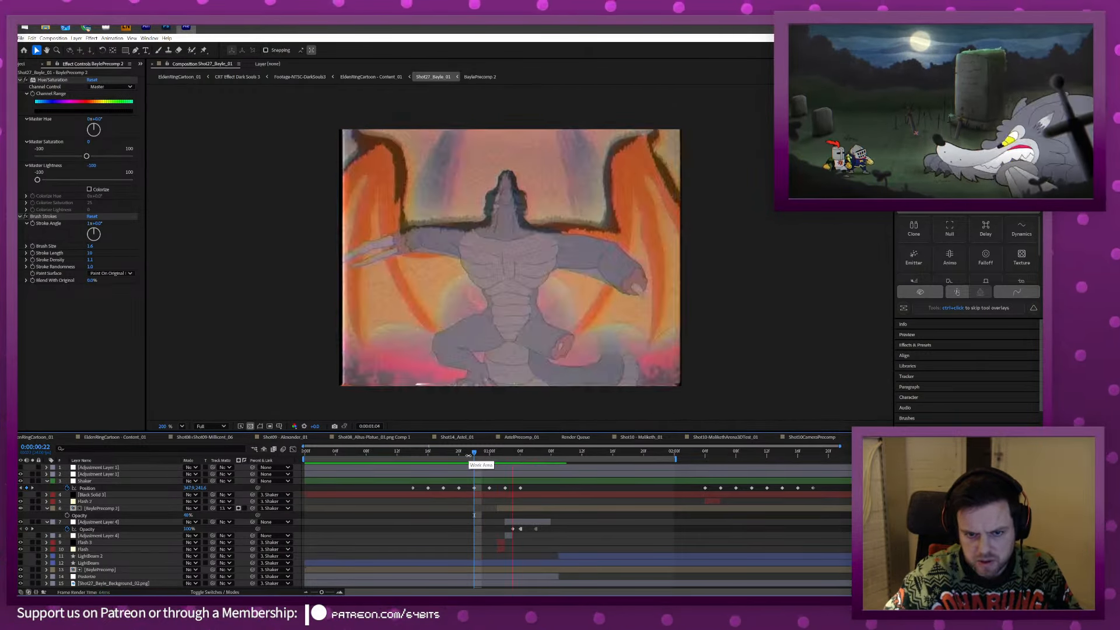
key(space)
Delete the BaylePrecomp 2 layer from Shot27_Bayle_01 and preview the flash sequence without it.
drag(507, 458, 527, 453)
click(102, 508)
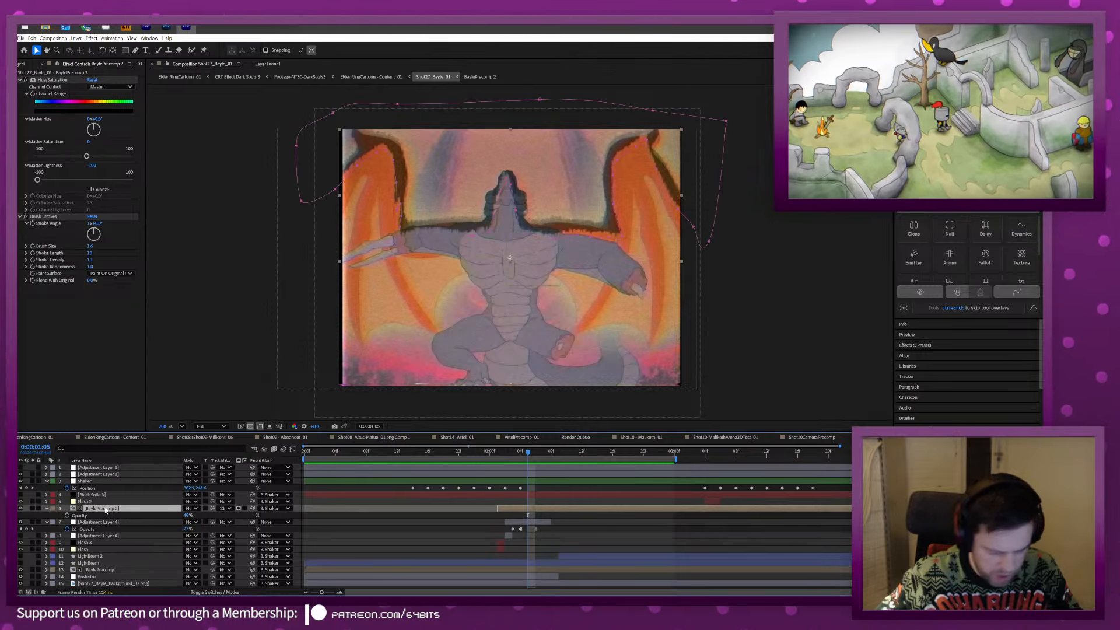
key(Delete)
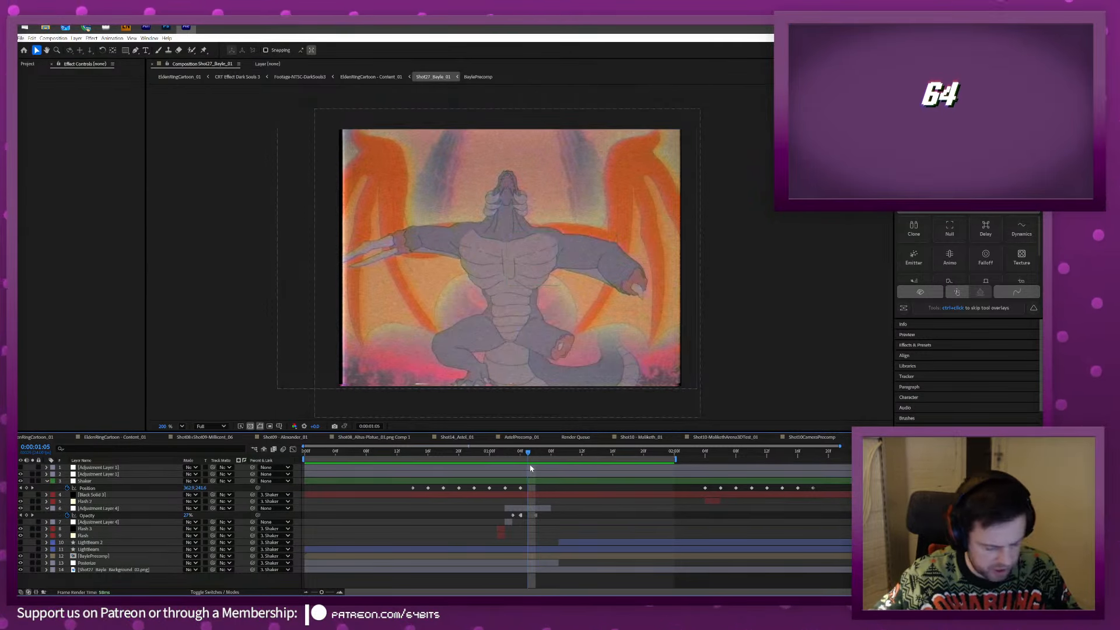
click(482, 452)
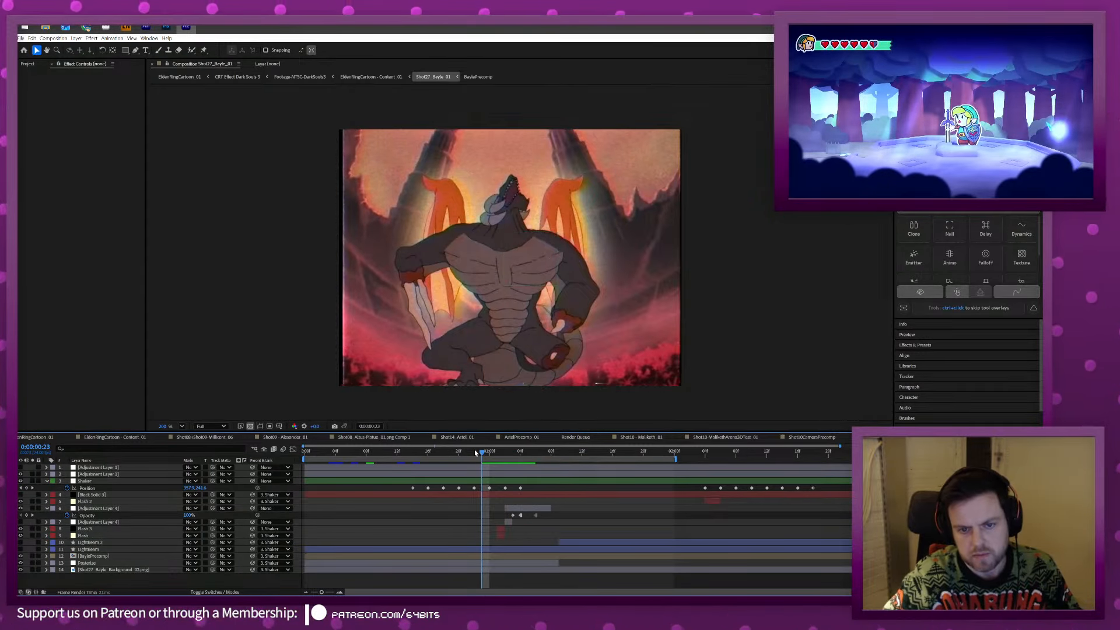
key(space)
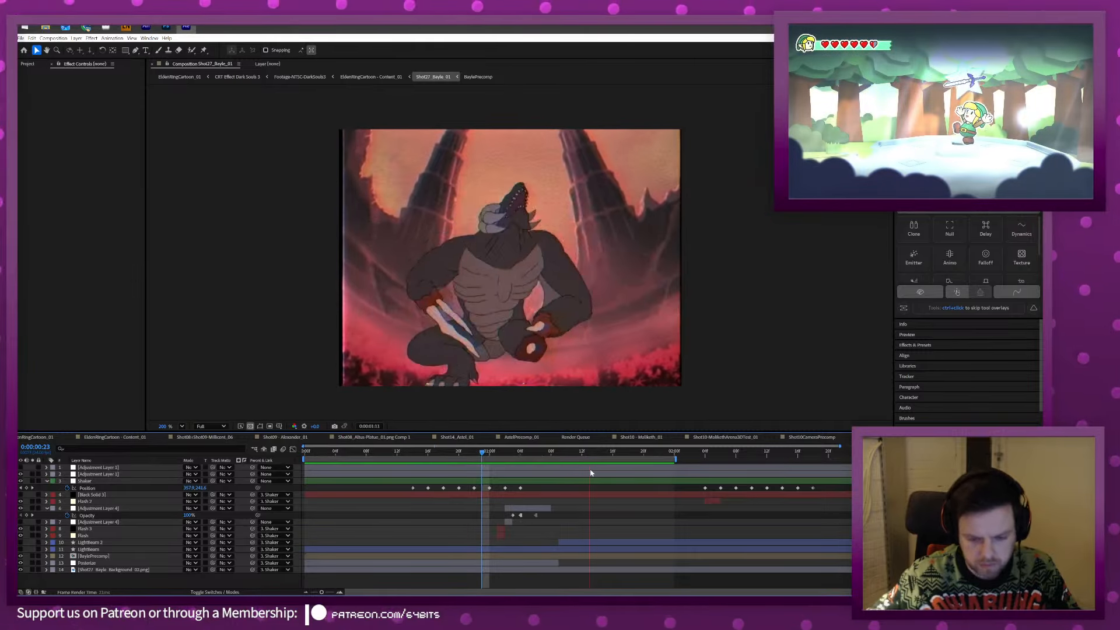
key(space)
Move the Shaker layer's first group of Position keyframes so the shake starts at 0:00:01:01, and preview the timing.
mouse_move(505, 456)
mouse_down()
mouse_move(597, 453)
mouse_move(543, 454)
mouse_move(389, 495)
mouse_move(513, 454)
mouse_move(499, 454)
mouse_up()
drag(413, 488, 497, 488)
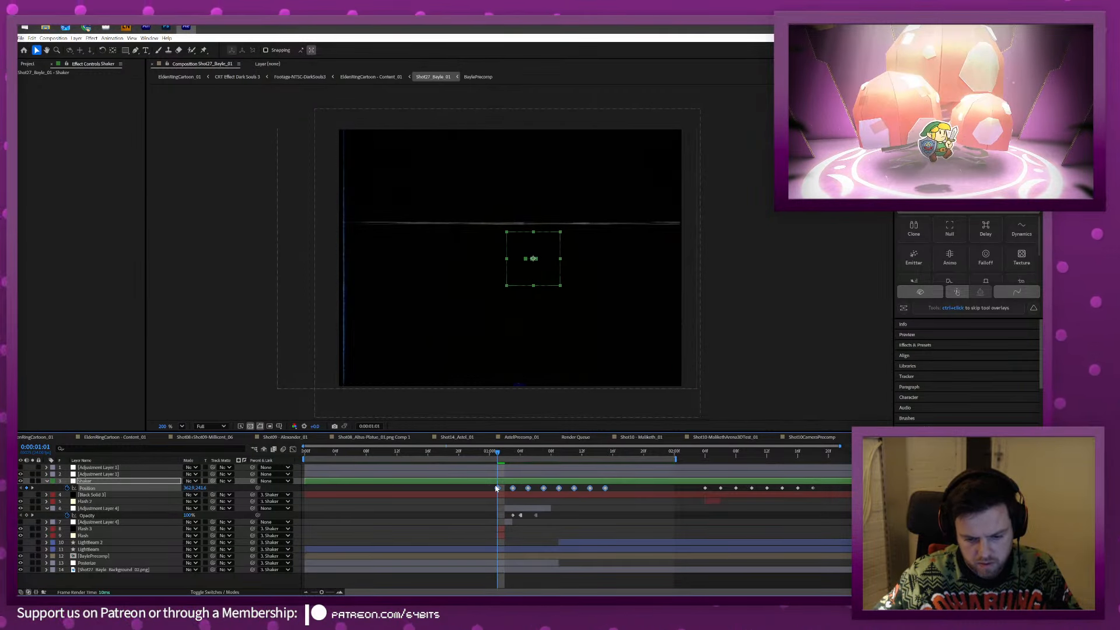
click(451, 453)
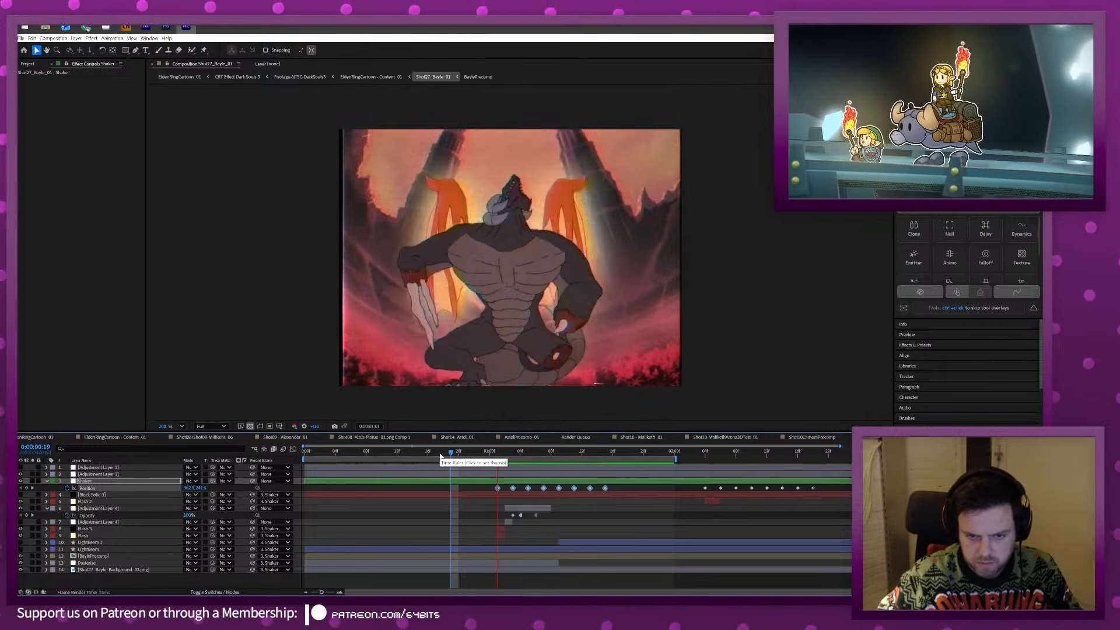
key(space)
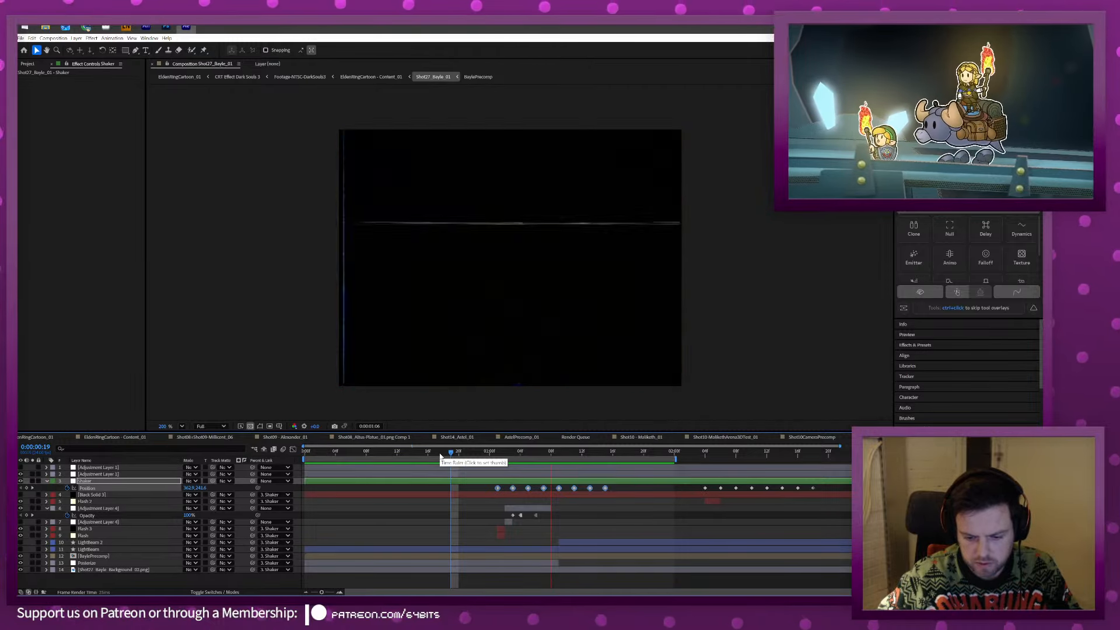
key(space)
key(space)
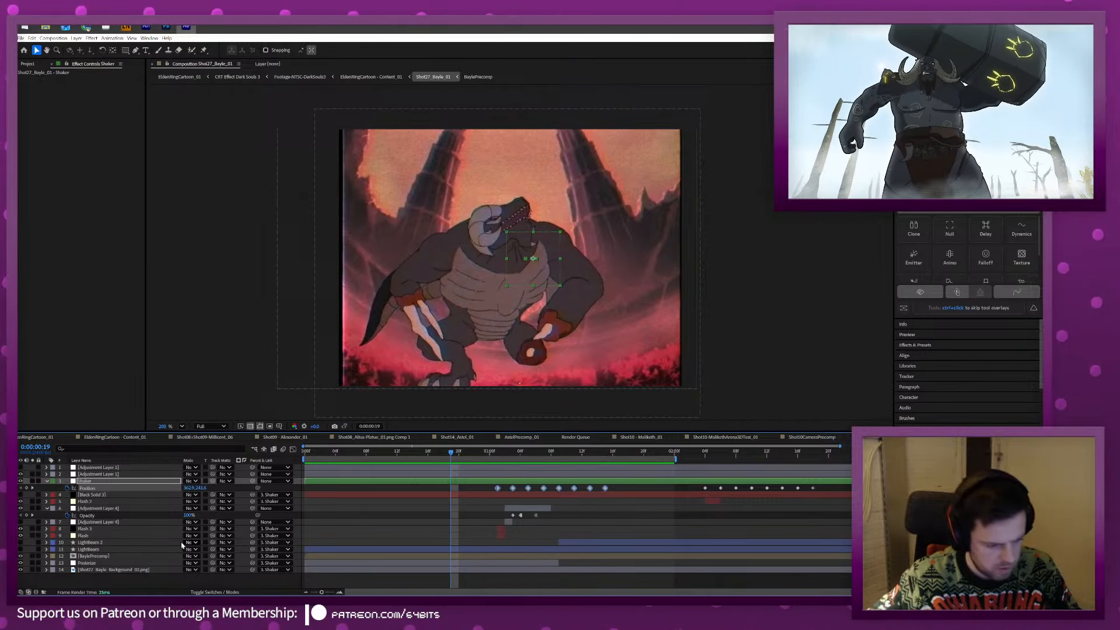
In the BaylePrecomp composition, remove time remapping from the Body, Wings and Tail layers and preview the animation.
double_click(95, 555)
key(ctrl+a)
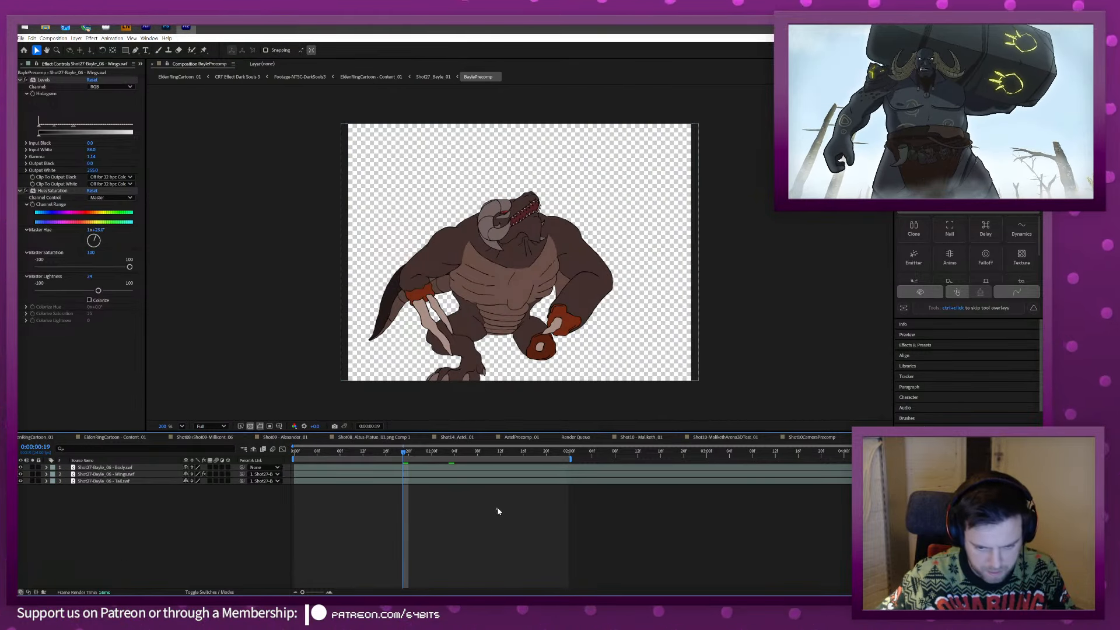
key(ctrl+alt+t)
key(ctrl+a)
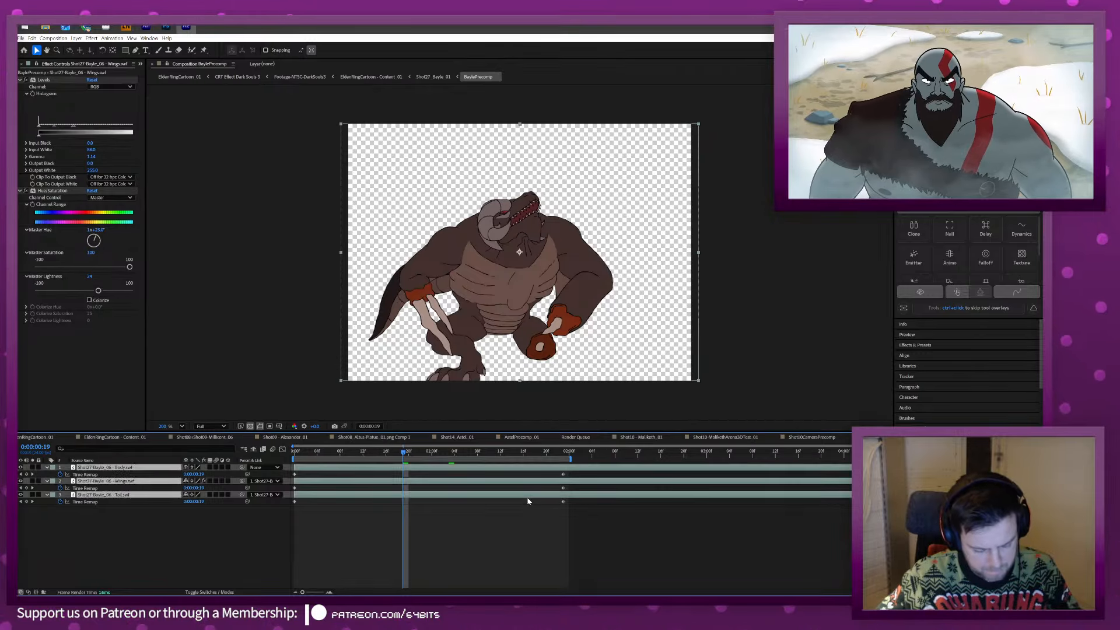
key(ctrl+alt+t)
key(space)
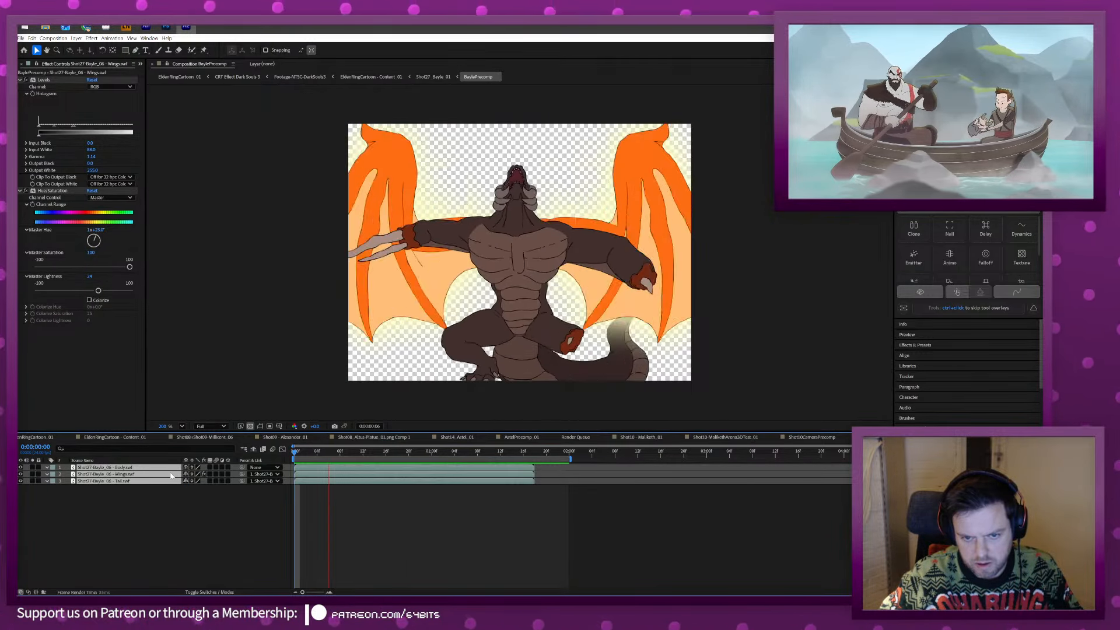
key(space)
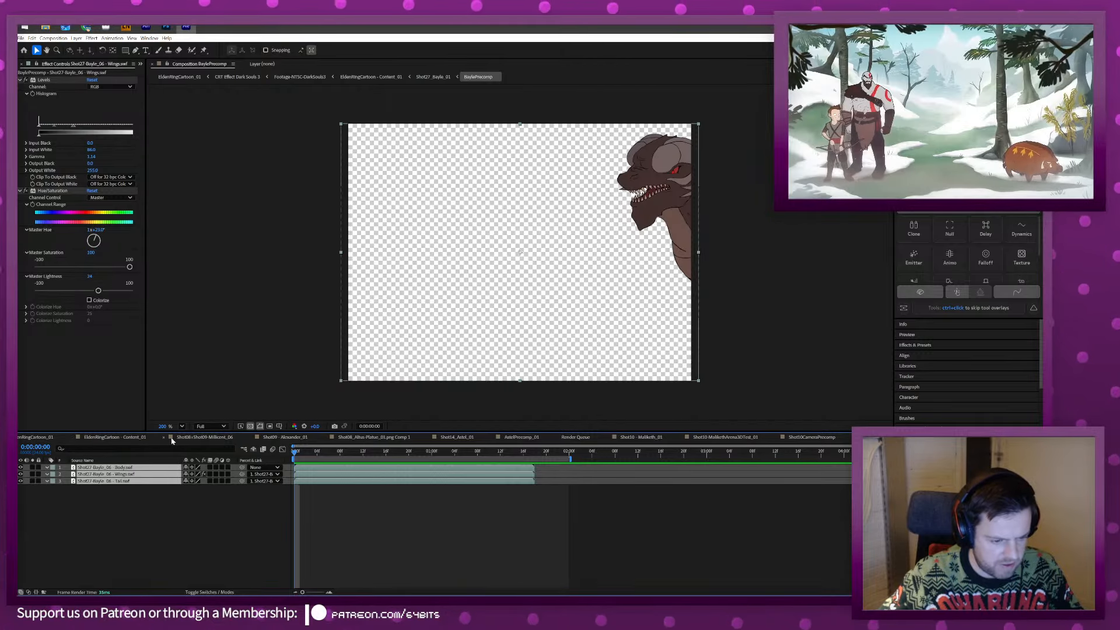
Return to the Shot27_Bayle_01 composition and preview the retimed animation around the impact flash.
click(848, 438)
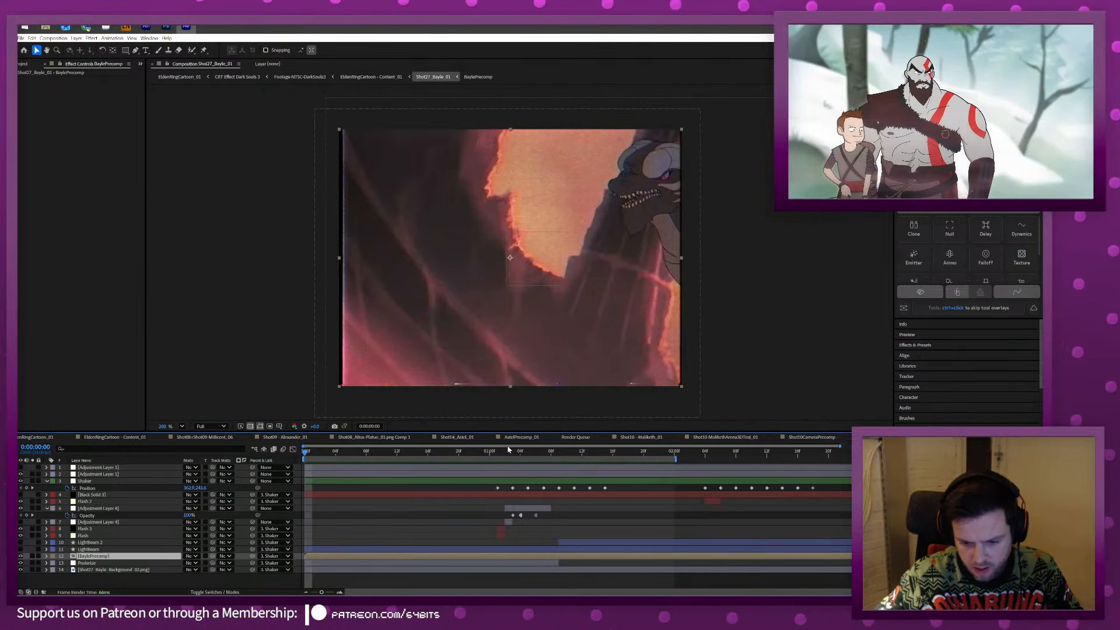
drag(495, 454, 461, 459)
key(space)
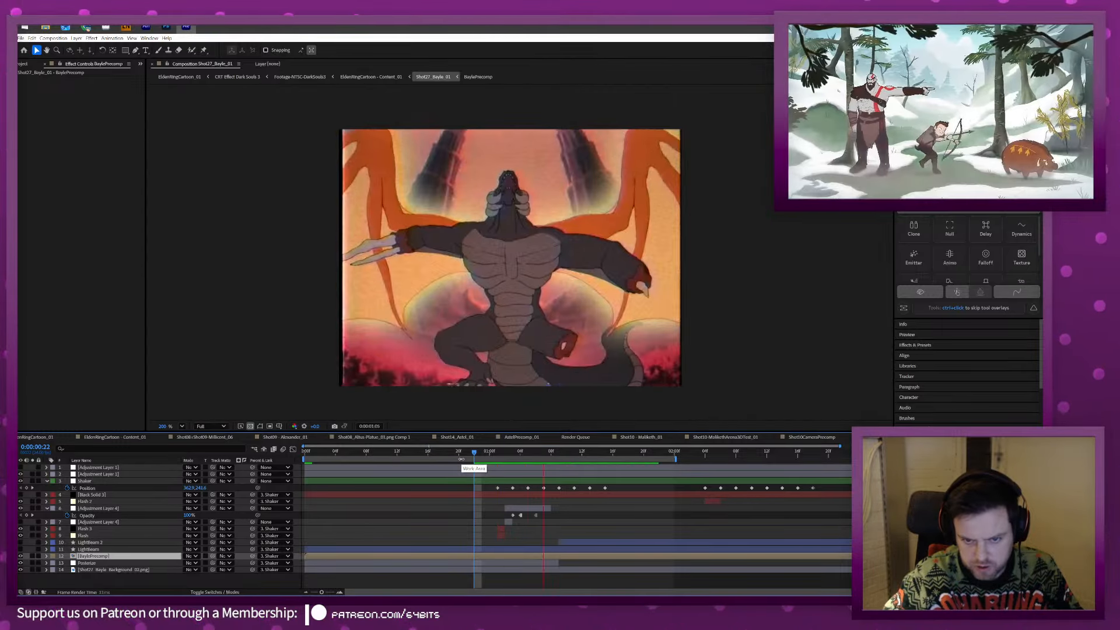
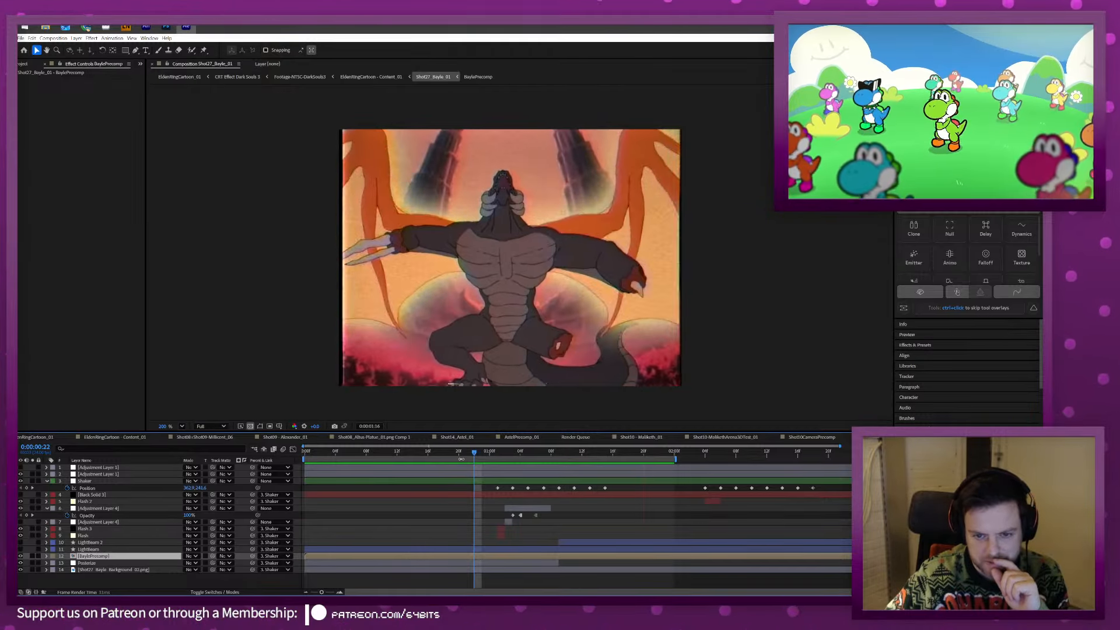
Shorten the opacity fade of the inverted adjustment layer, trim the layer's end to 0:00:01:06 and preview the flash.
drag(505, 454, 535, 456)
click(521, 516)
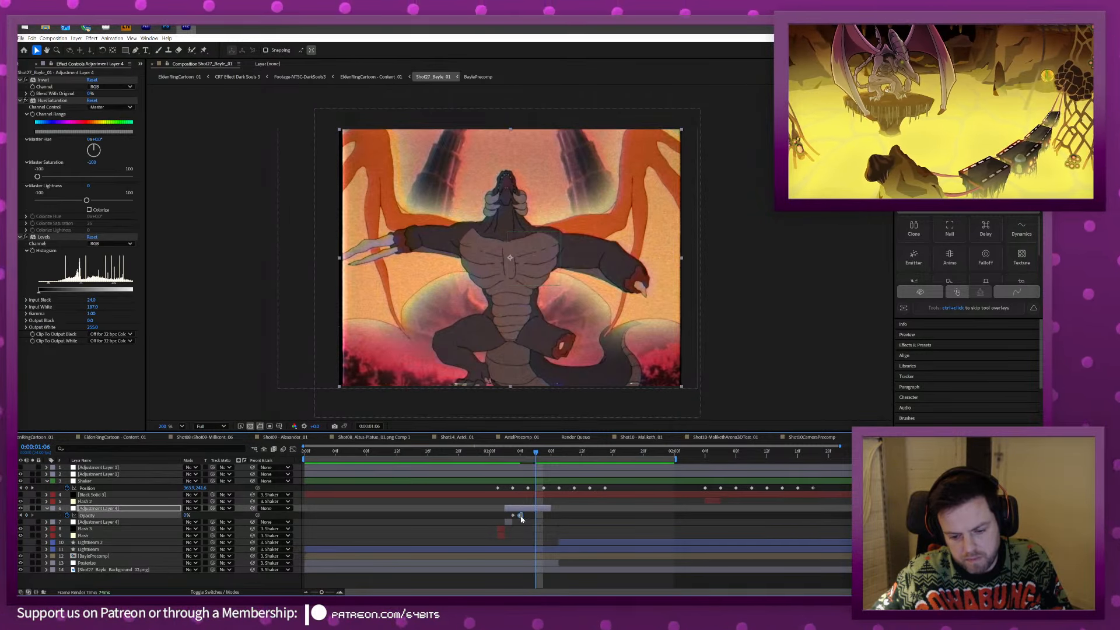
drag(550, 508, 535, 509)
drag(497, 453, 450, 453)
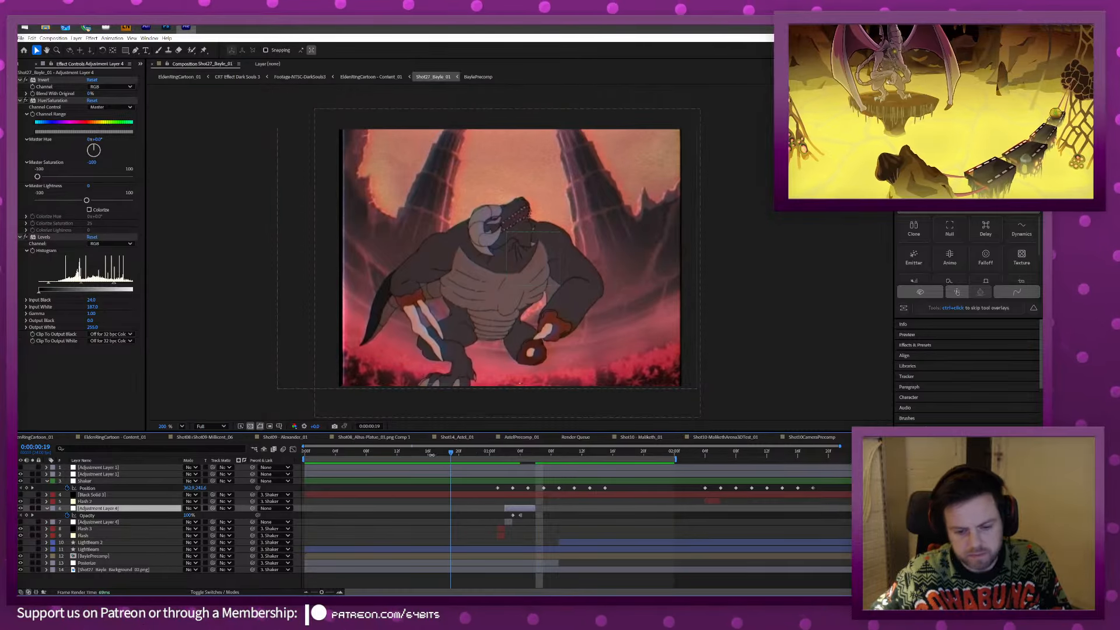
key(space)
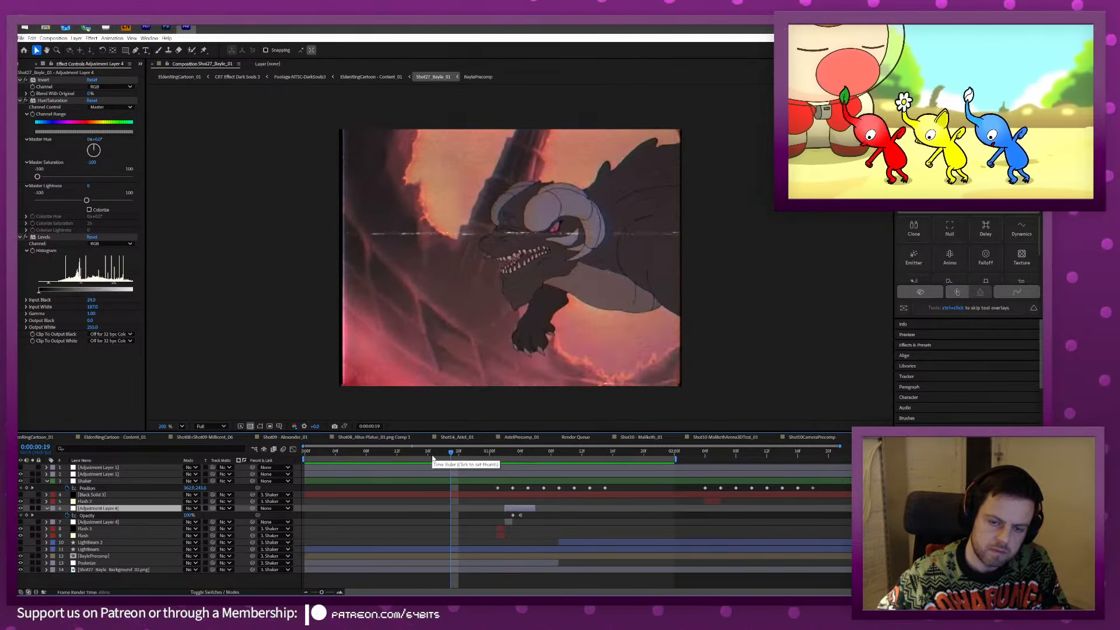
key(space)
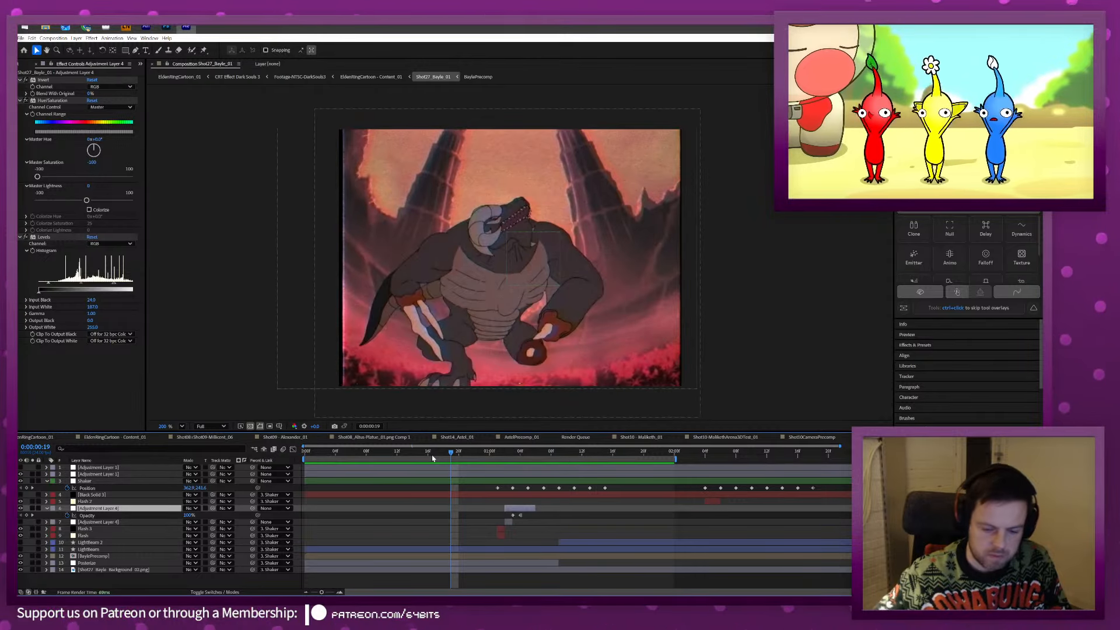
Shift the inverted adjustment layer two frames later so it starts at 0:00:01:04, and preview the new timing.
mouse_move(497, 452)
mouse_down()
mouse_move(511, 453)
mouse_move(494, 457)
mouse_up()
key(Page_Down)
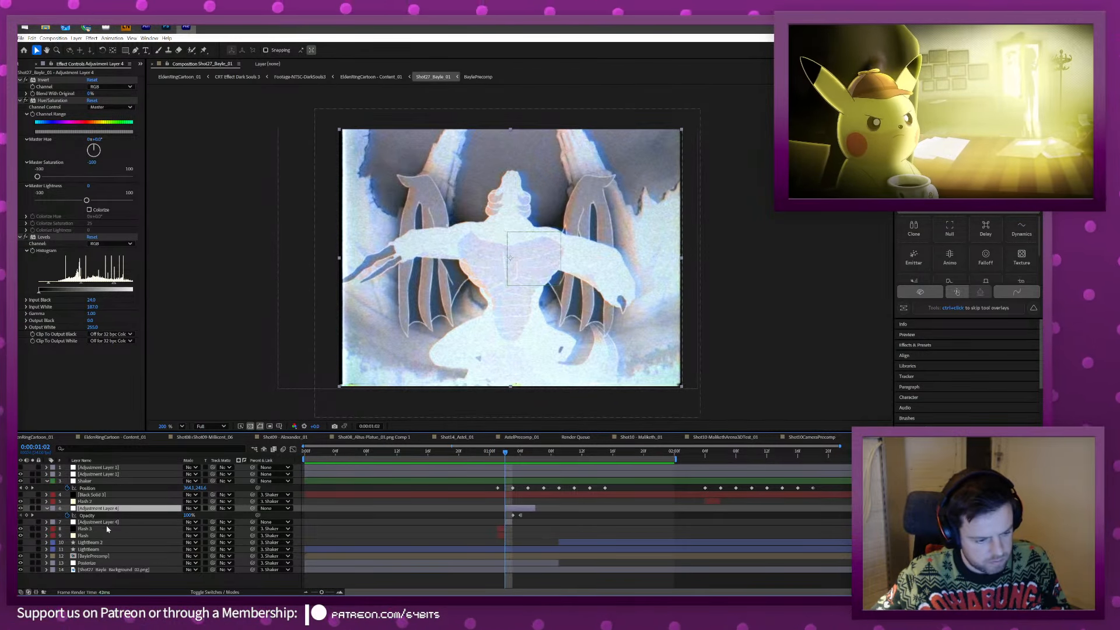
key(ctrl+Down)
drag(514, 508, 529, 509)
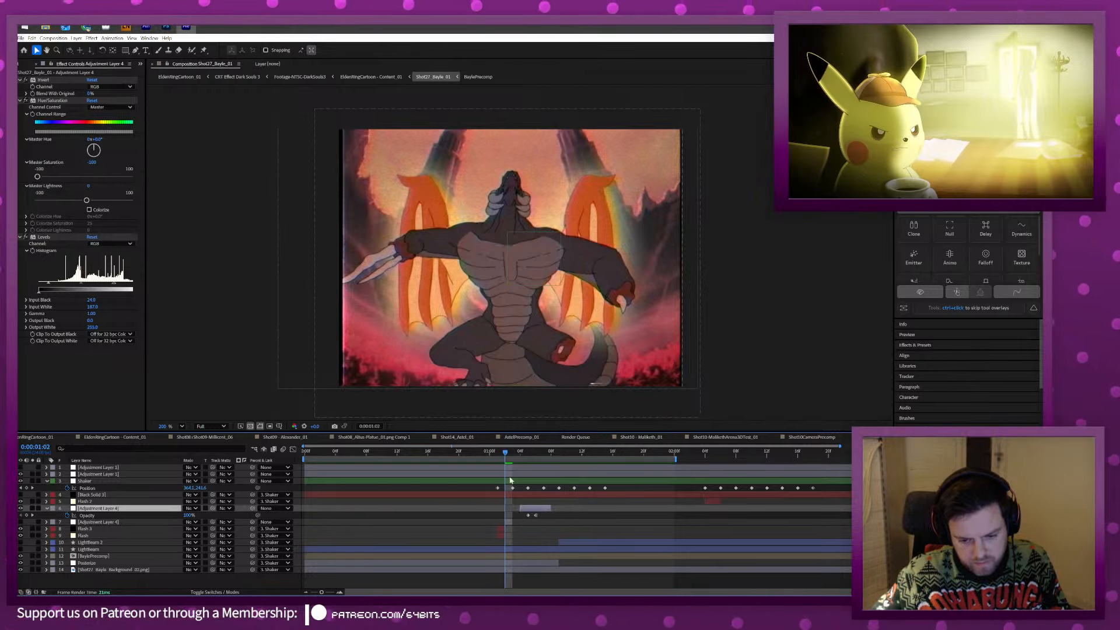
drag(505, 453, 470, 455)
key(space)
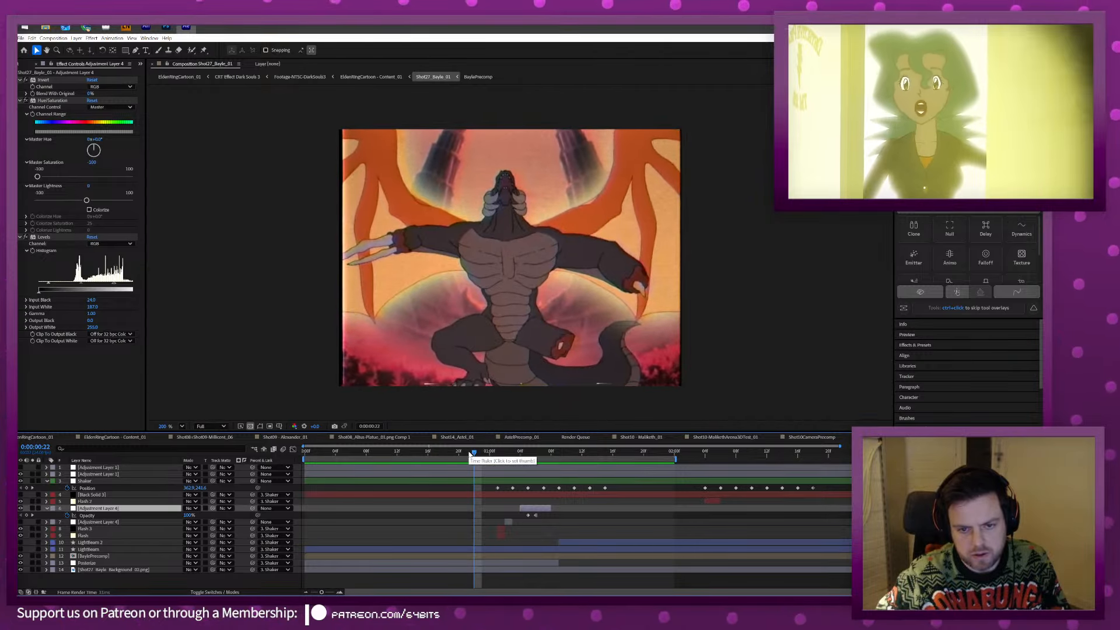
key(space)
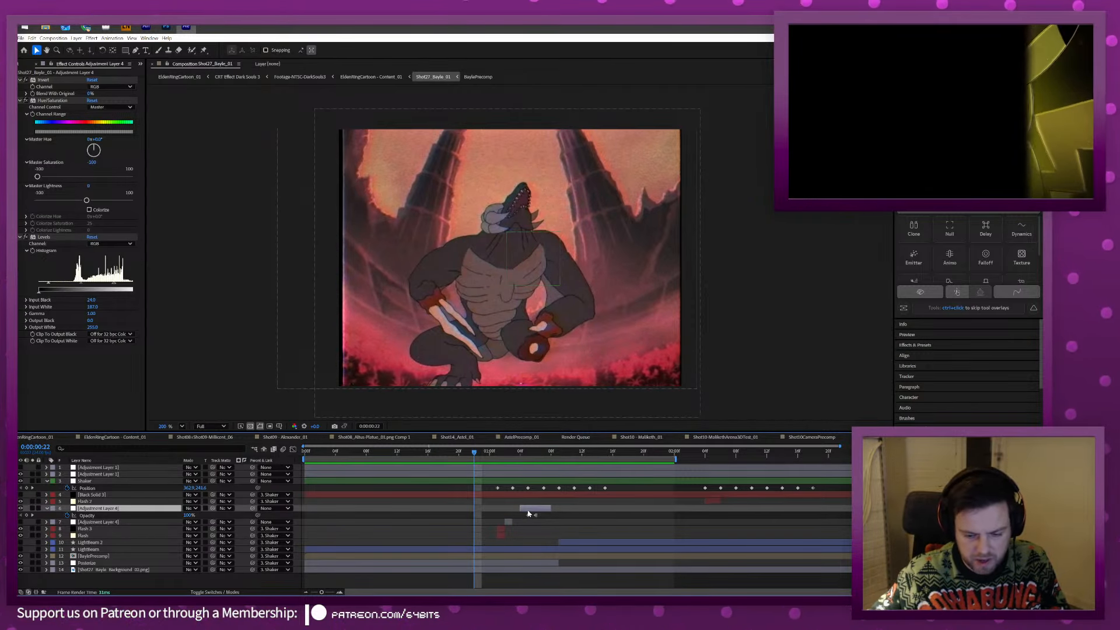
Find the black flash frame at 0:00:01:01, hide the black flash layer above Flash, and review the shot.
drag(496, 454, 480, 455)
key(space)
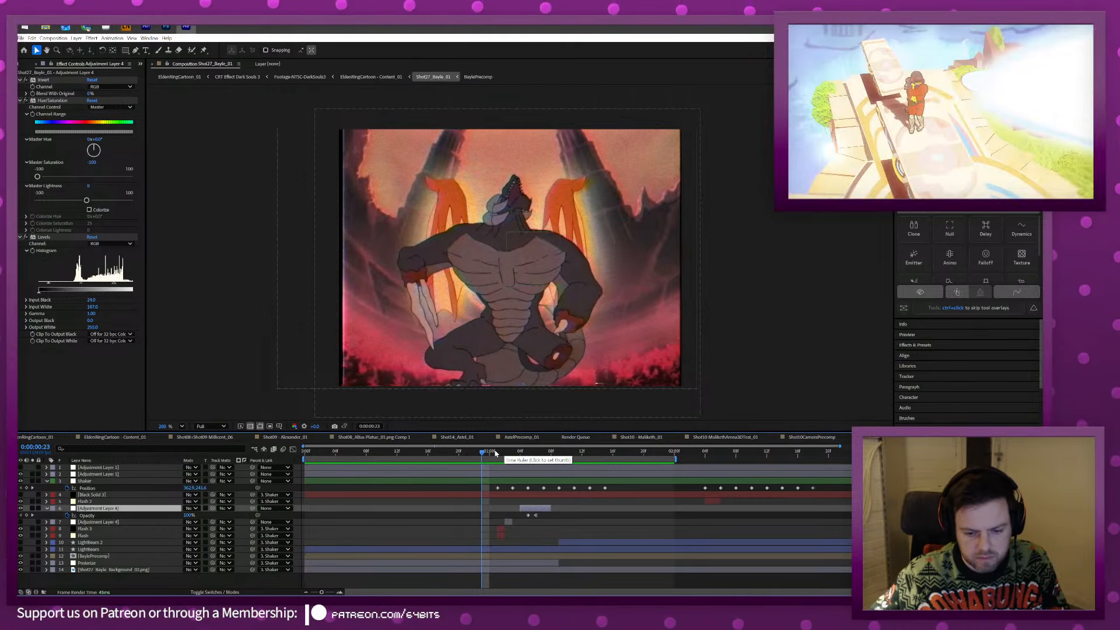
click(497, 454)
drag(502, 454, 499, 455)
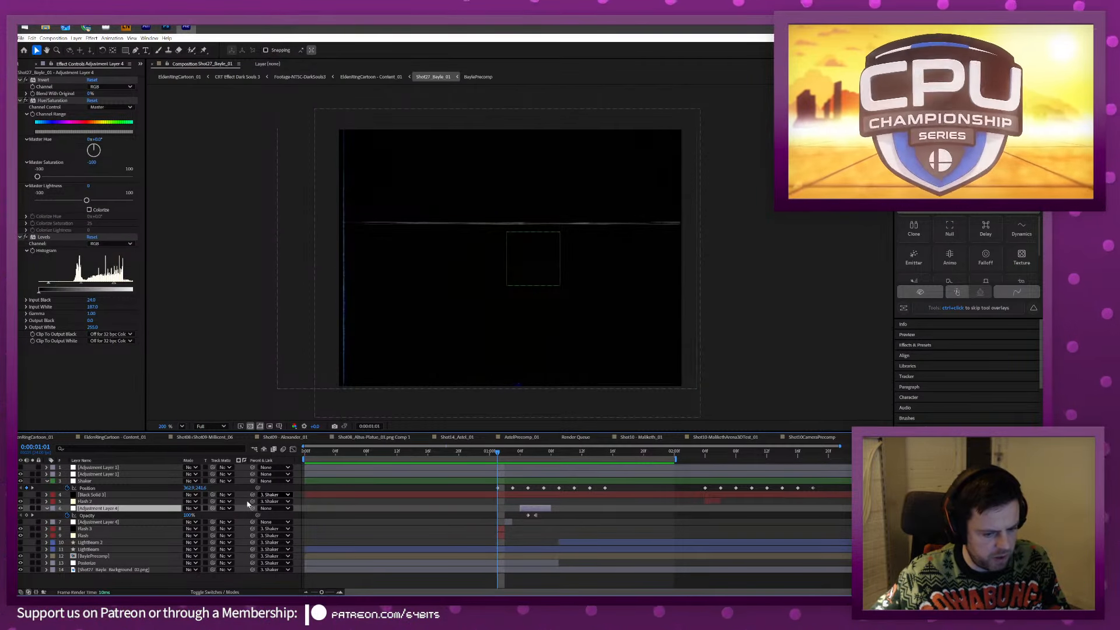
click(21, 533)
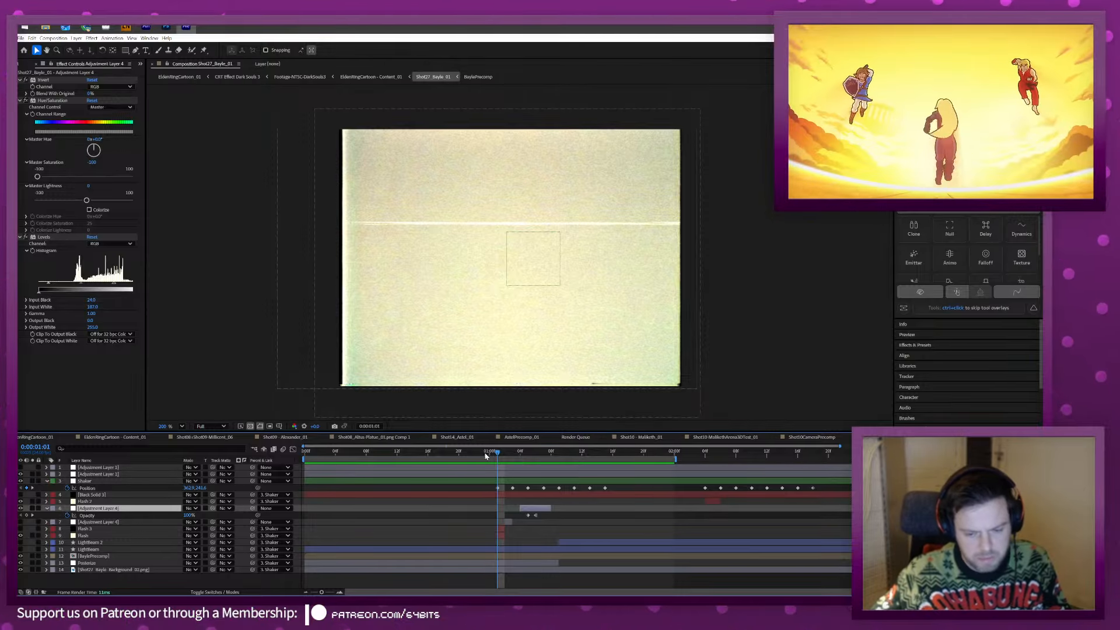
drag(485, 456, 466, 455)
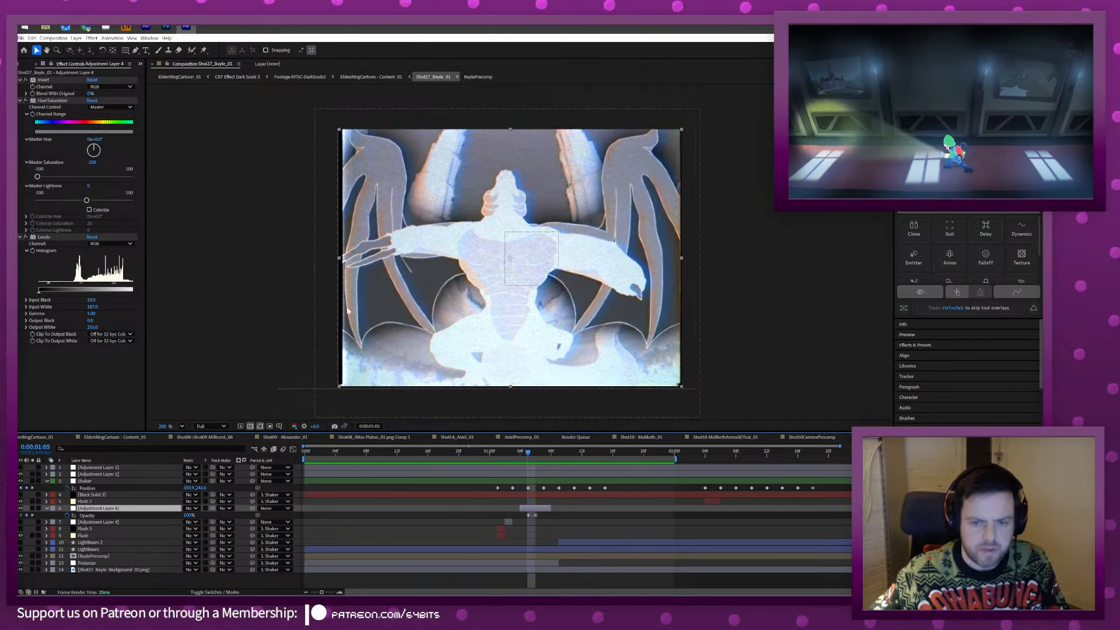
Switch to Adobe Animate and insert blank keyframes every two frames from frame 3 onward on the top layer.
click(145, 29)
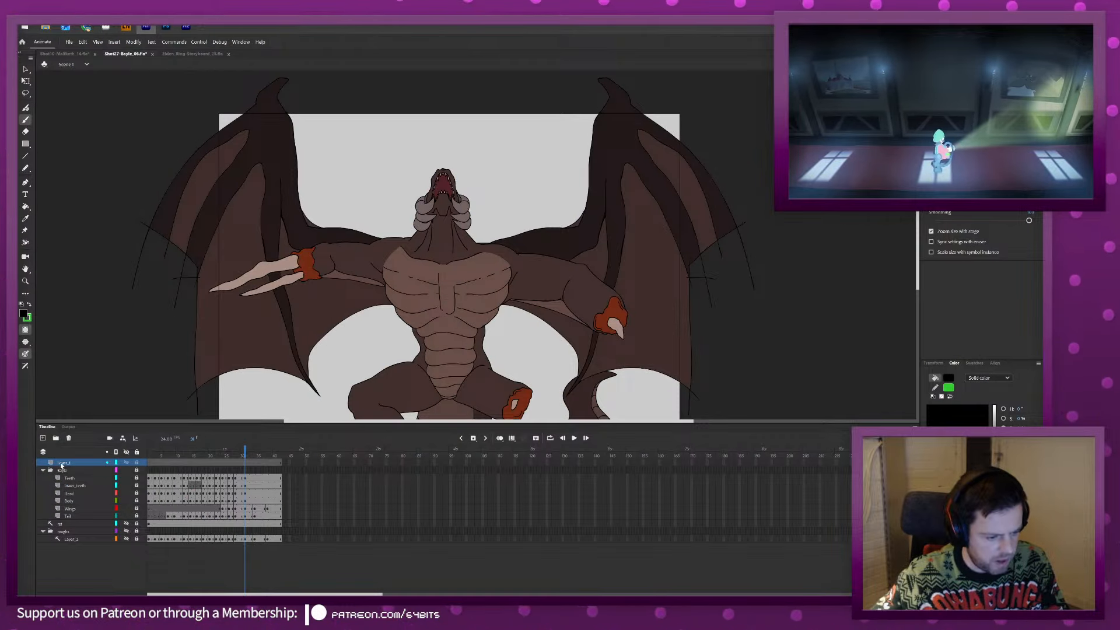
click(156, 464)
key(F7)
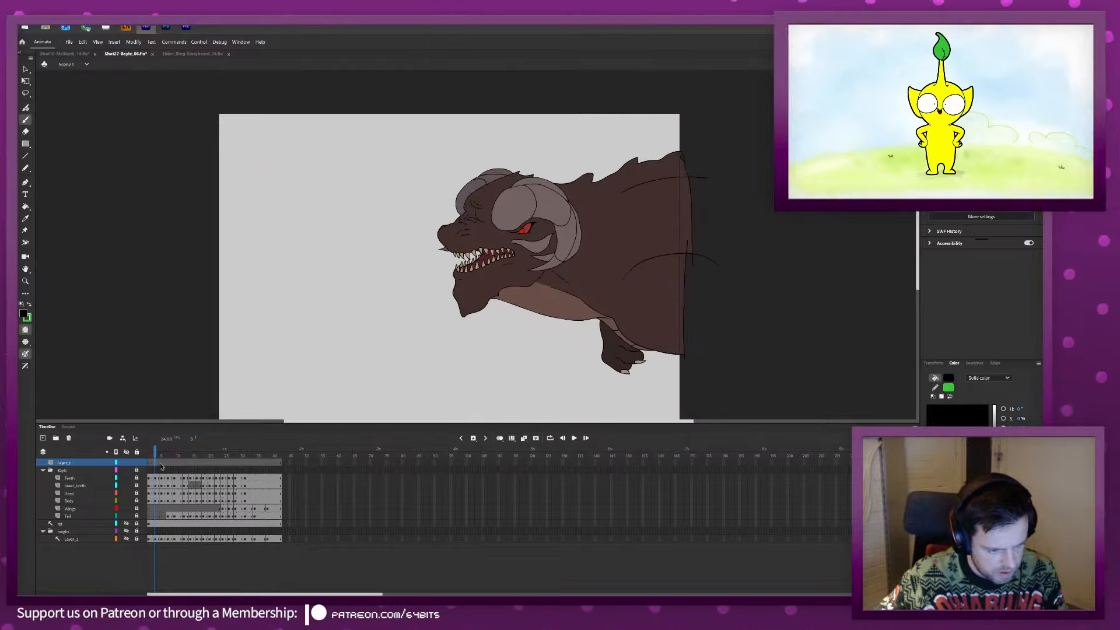
click(162, 464)
key(F7)
click(168, 464)
key(F7)
click(177, 464)
key(F7)
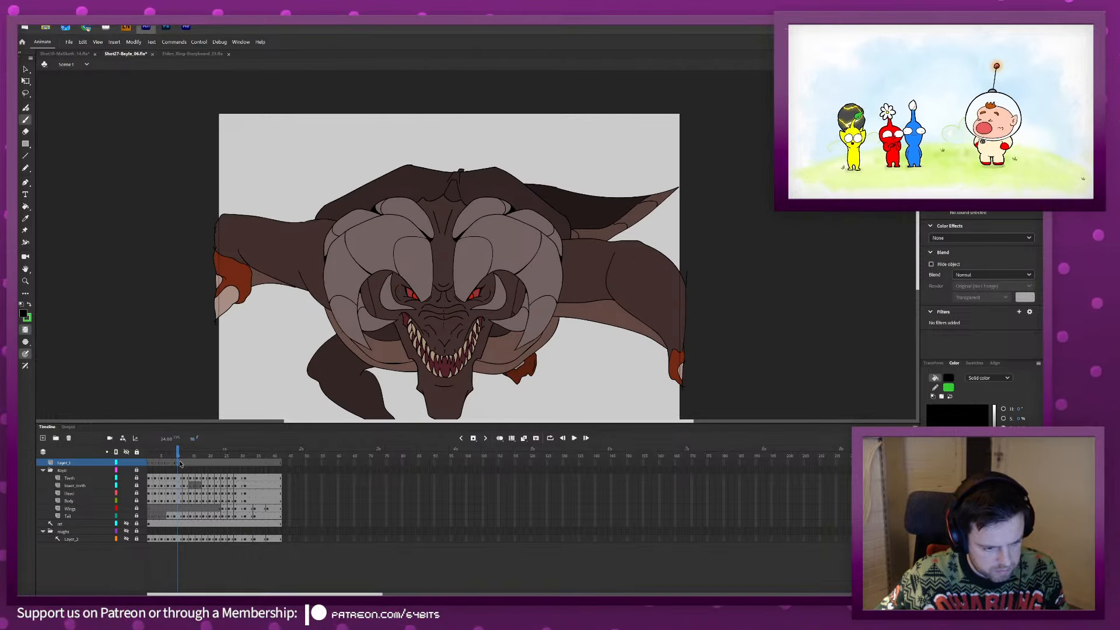
Continue the blank keyframes on twos to the end of the top layer and play back the dragon animation.
click(174, 464)
drag(150, 464, 262, 465)
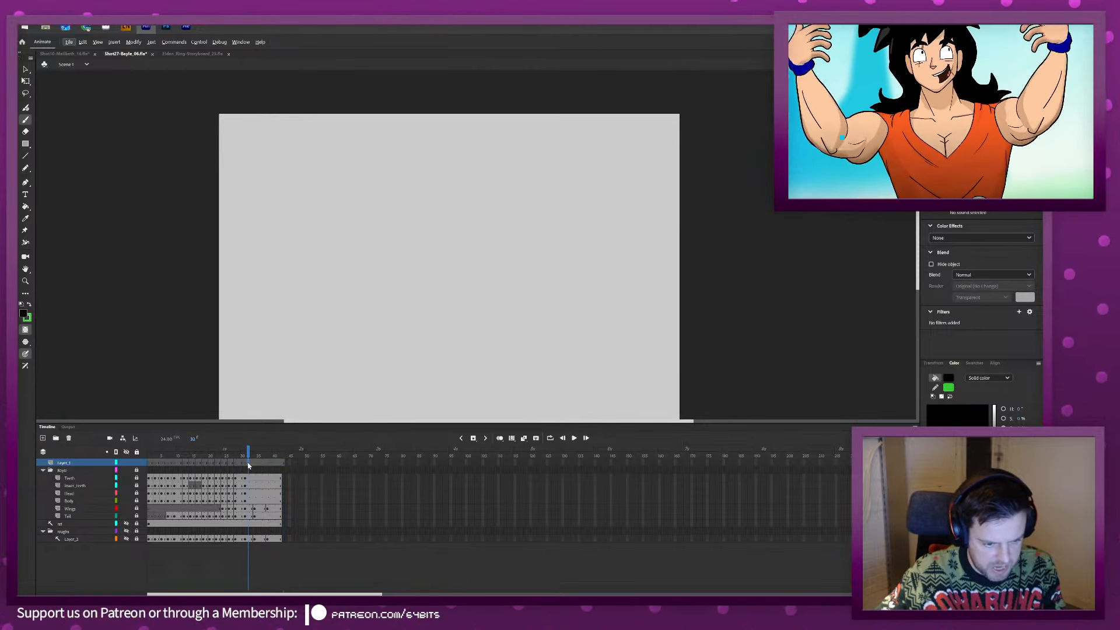
click(269, 465)
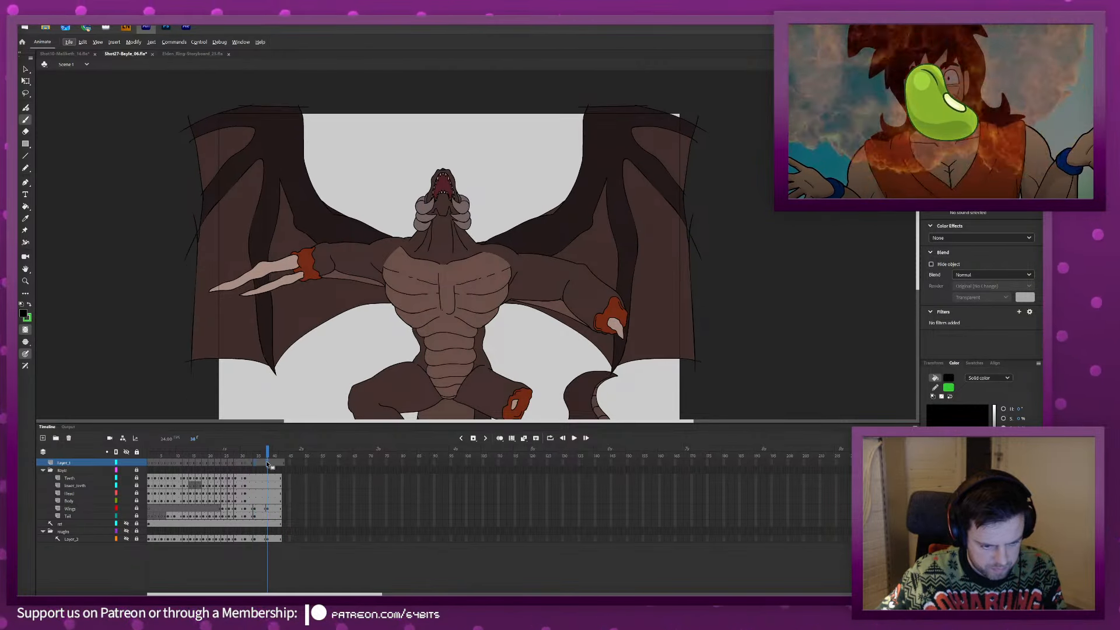
click(262, 463)
drag(275, 465, 274, 460)
key(Return)
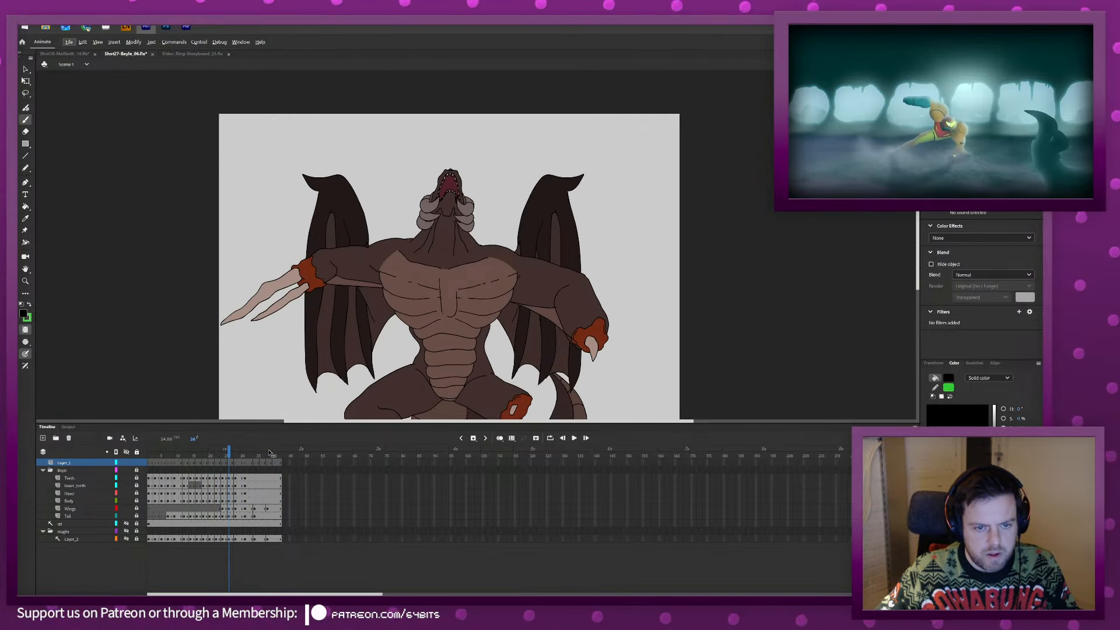
click(222, 459)
click(225, 459)
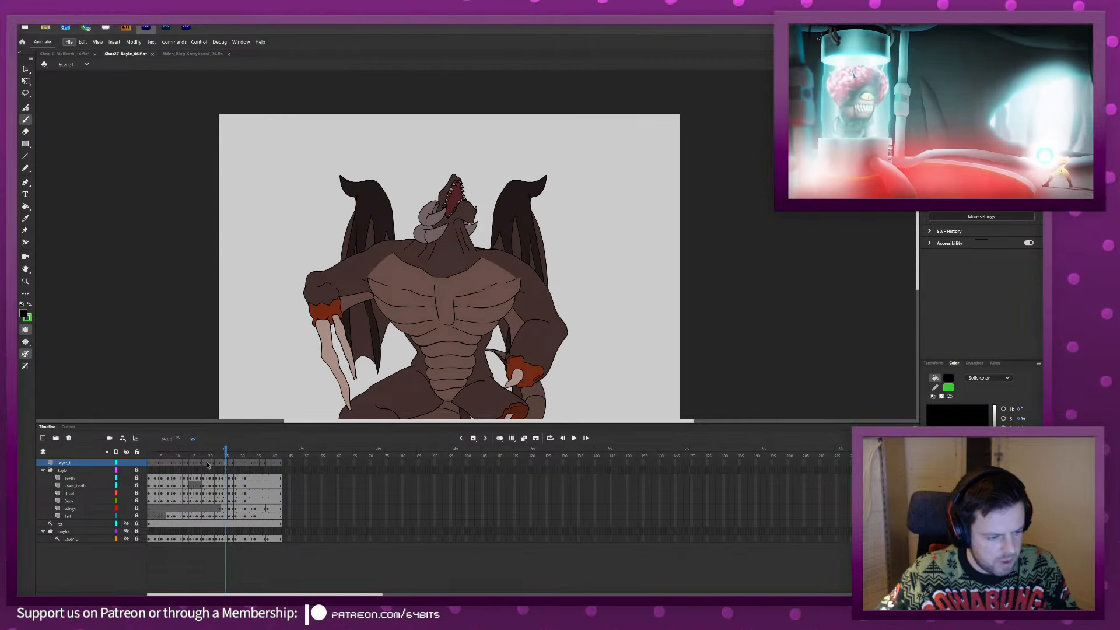
Rename the top layer as electricity.
double_click(66, 463)
key(alt+e)
key(Escape)
text(electricity)
key(Return)
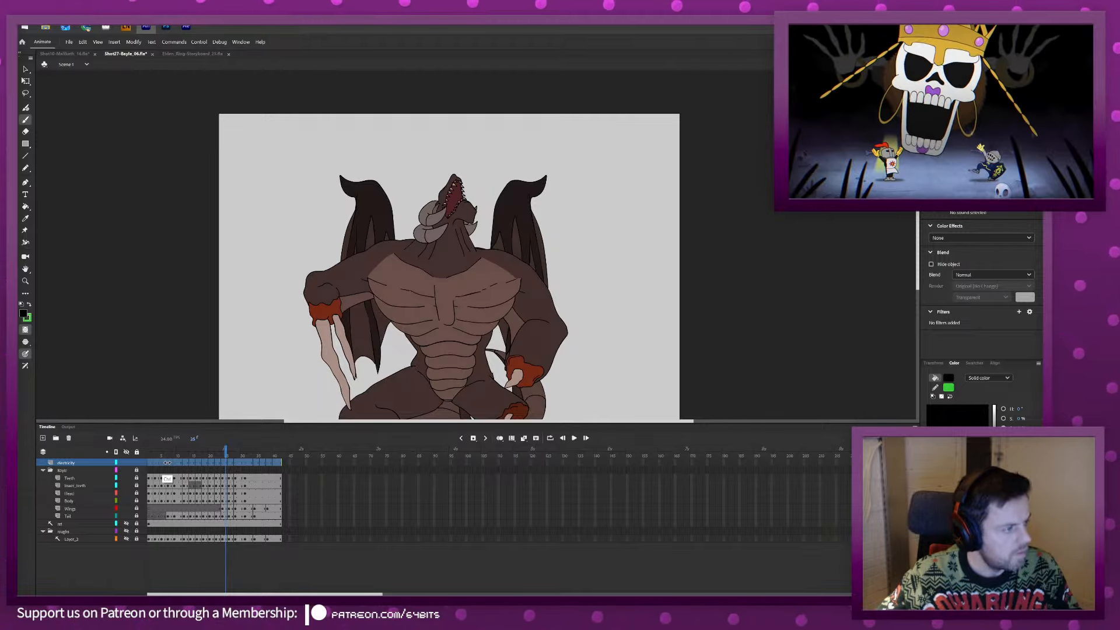
Save the file as a new version named Shot27-Bayle_07.
key(ctrl+shift+s)
key(Right)
key(BackSpace)
text(7)
key(Return)
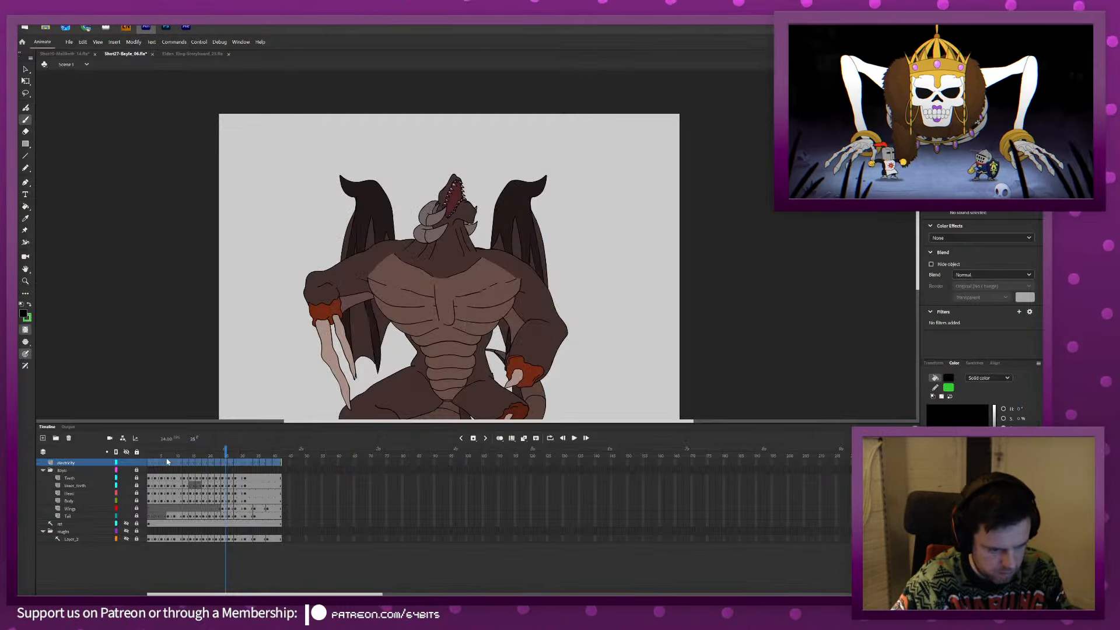
Set the fill colour to blue and draw the first small electricity sparks on the upper edge of the left wing.
click(222, 454)
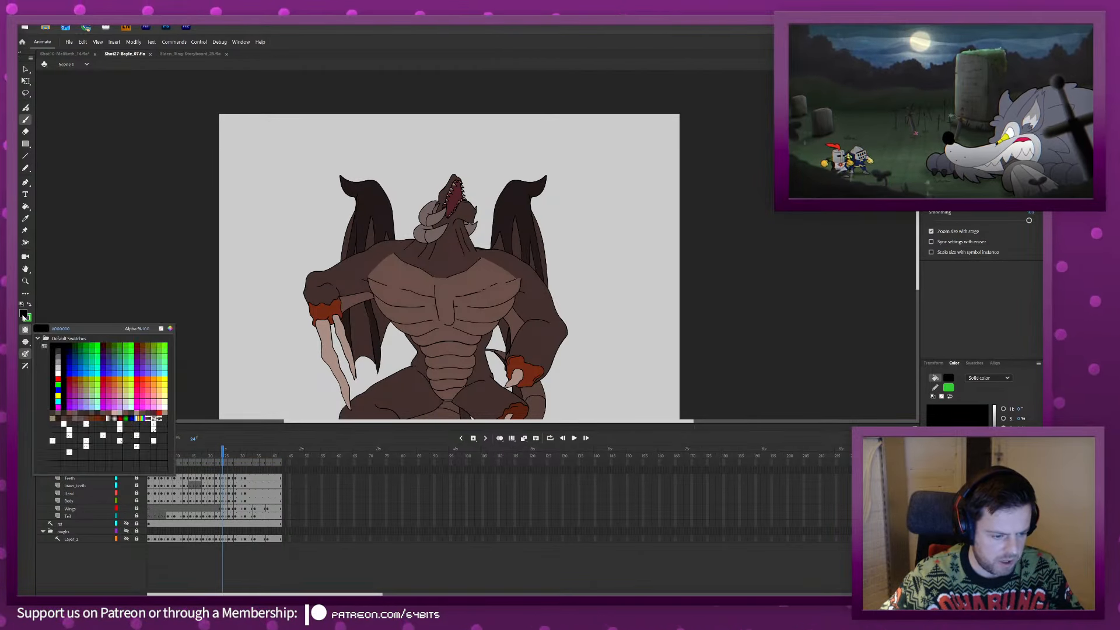
click(23, 314)
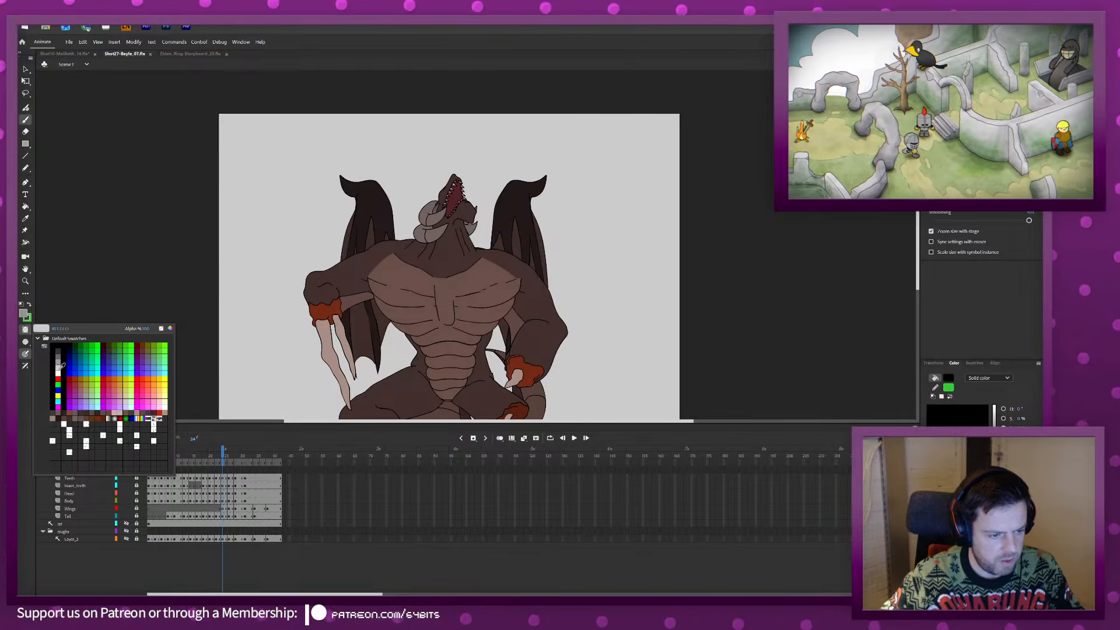
click(58, 389)
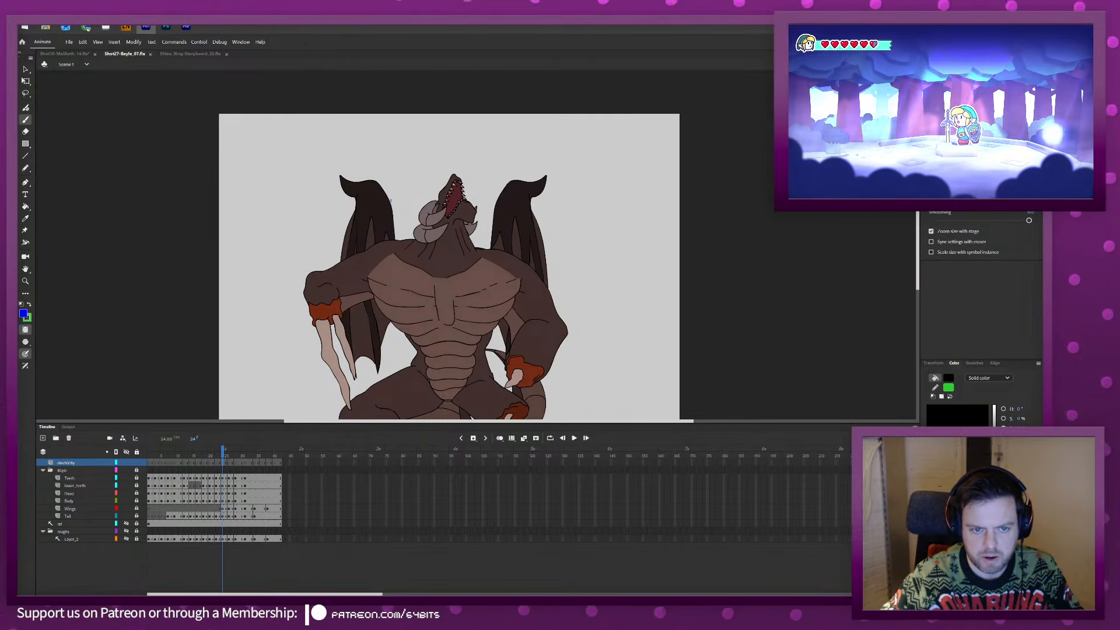
drag(391, 200, 391, 202)
key(.)
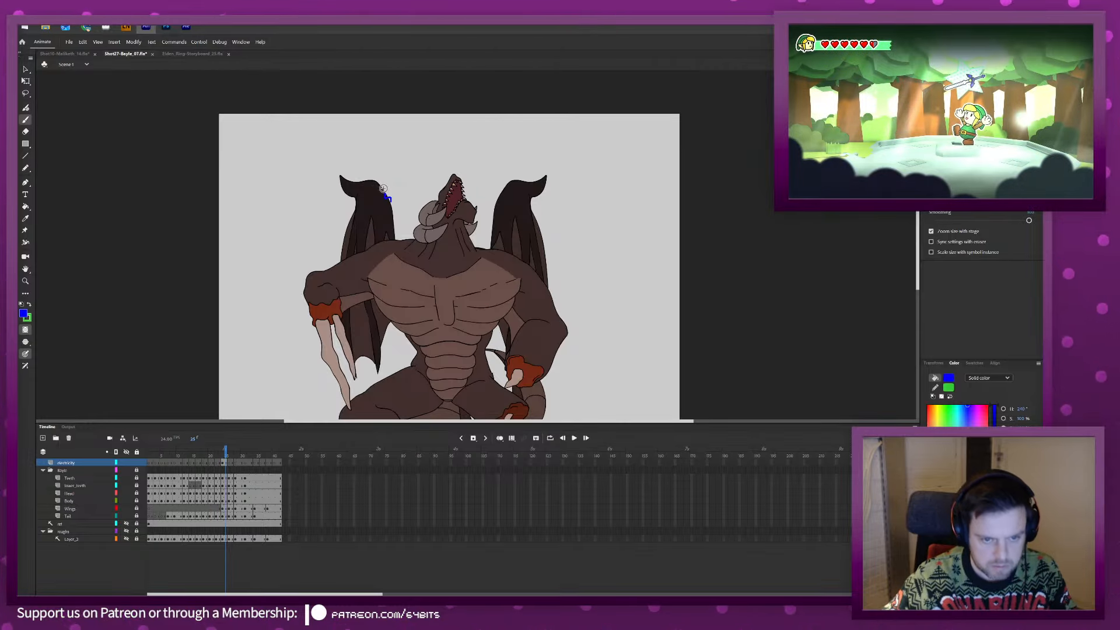
key(.)
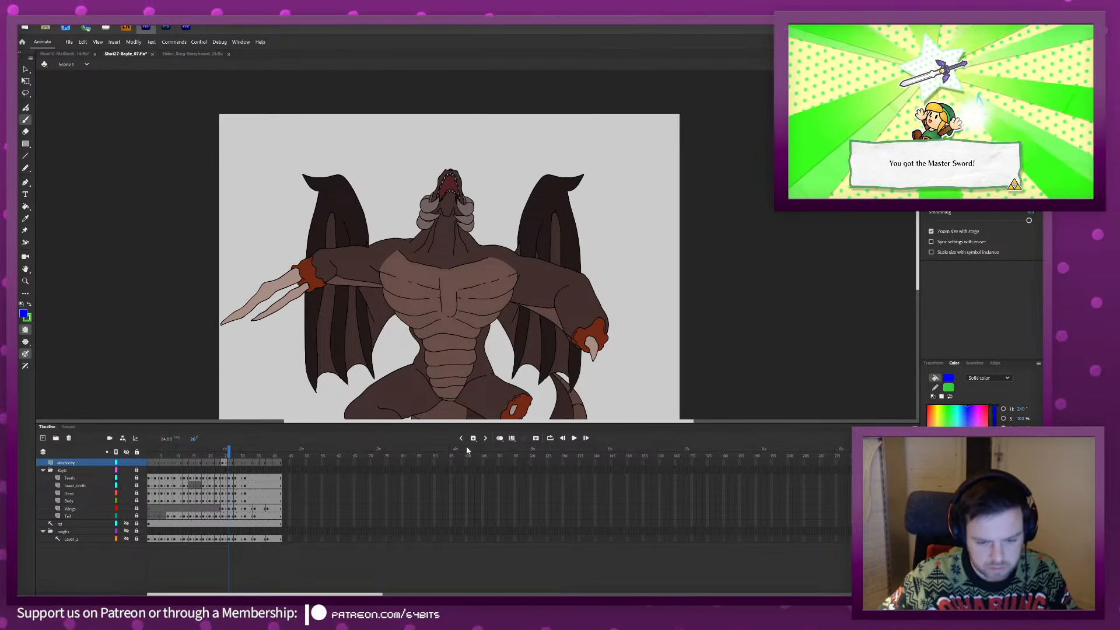
Enable onion skinning and draw a jagged bolt along the top of the left wing on the following keyframes.
click(500, 438)
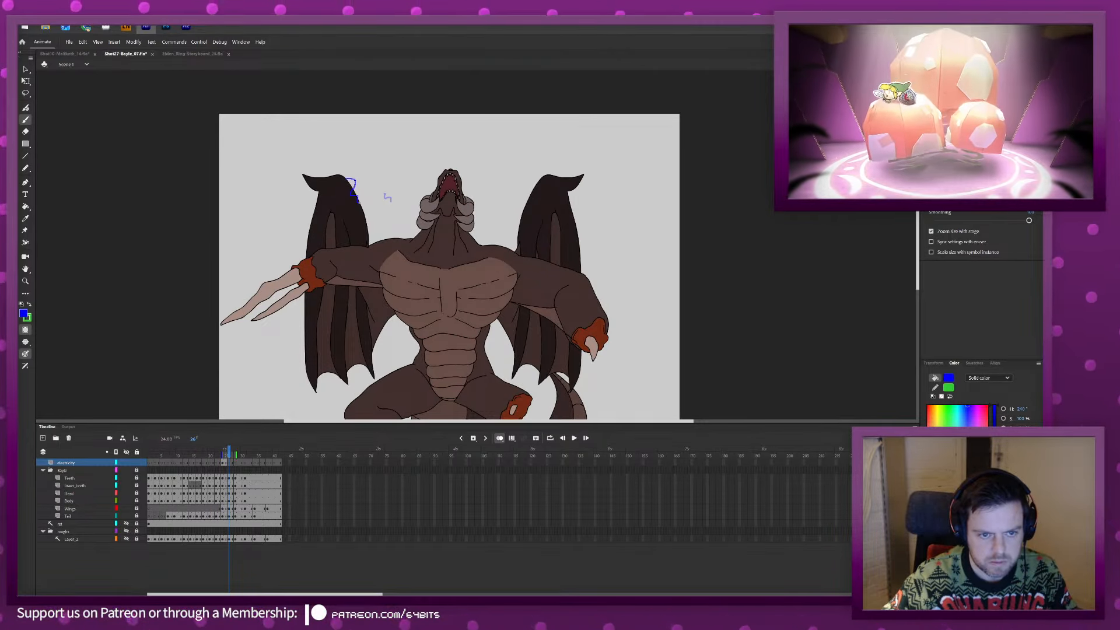
key(.)
key(.)
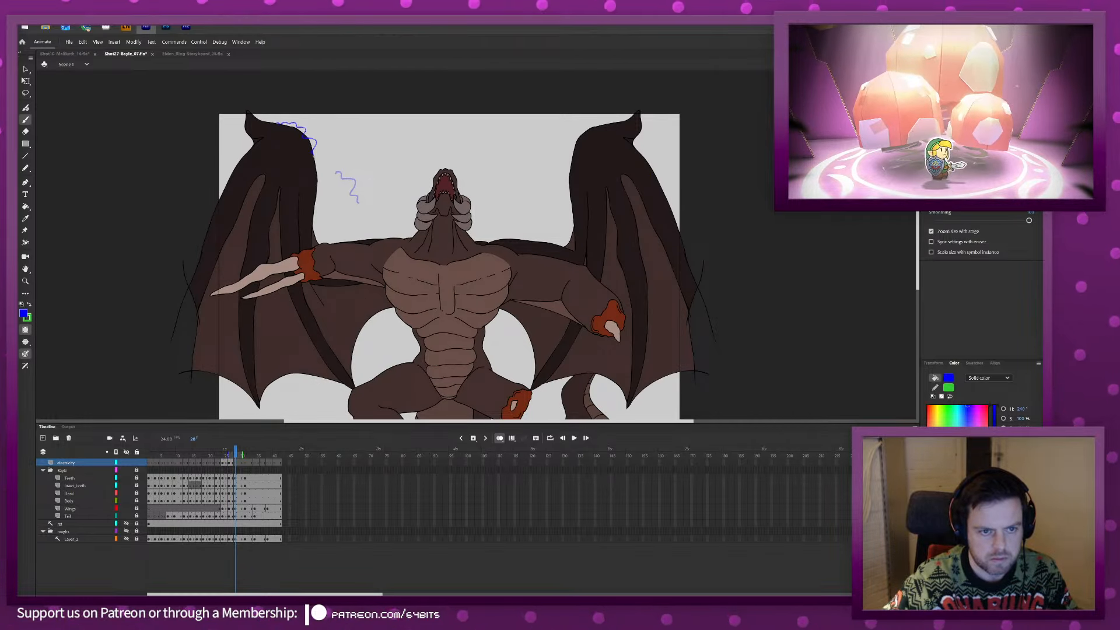
Extend the blue bolt to the tip of the raised left wing and draw it over the wing's peak.
drag(277, 123, 257, 120)
key(.)
key(.)
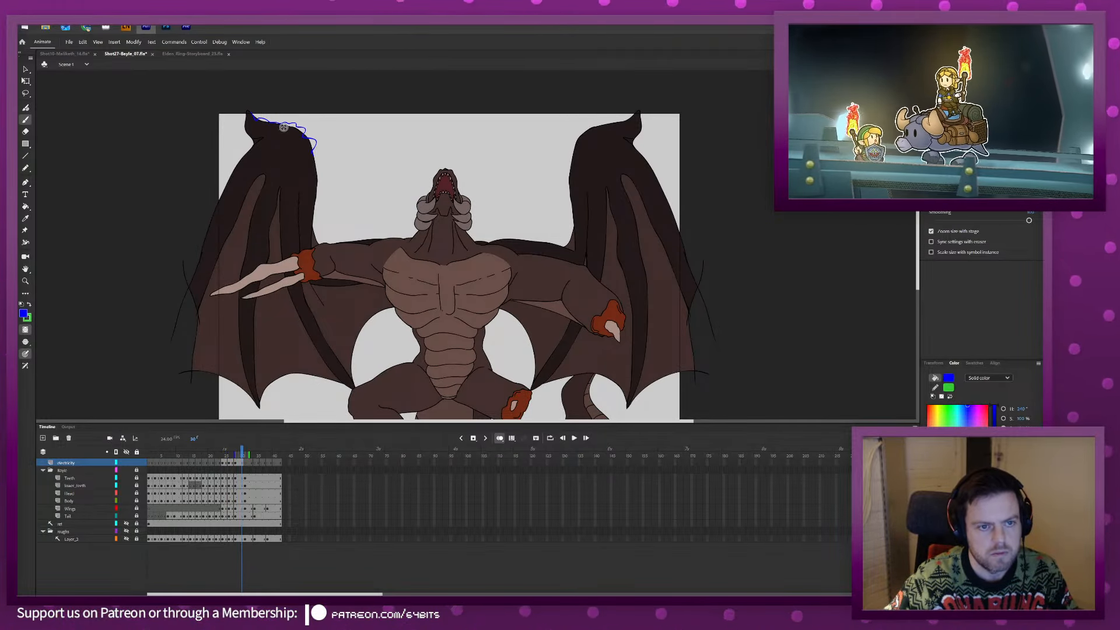
key(.)
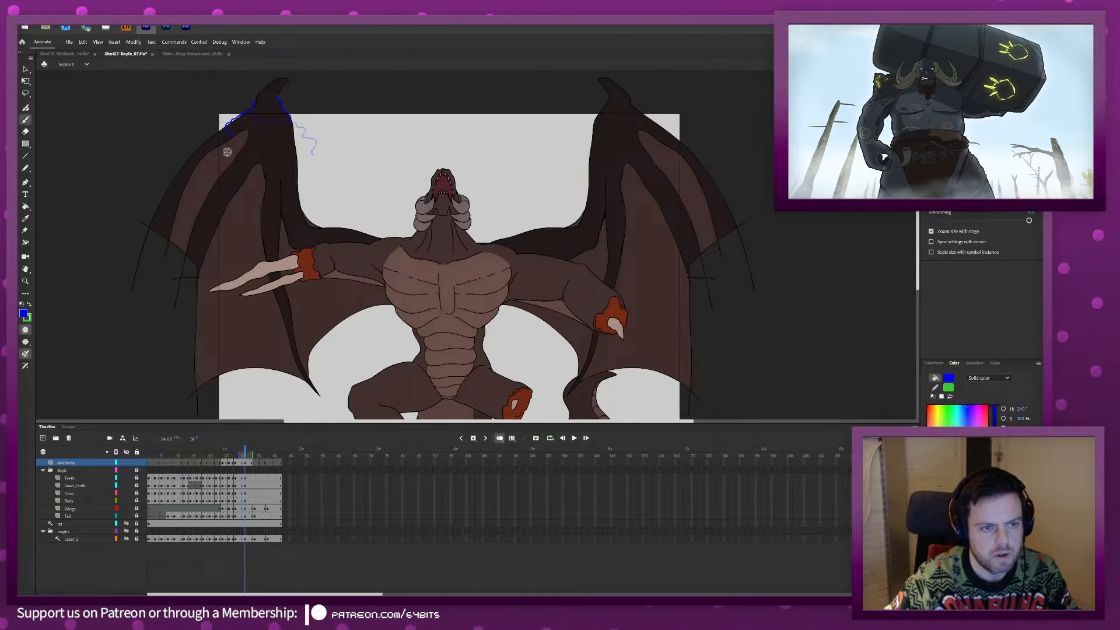
Draw the bolt travelling down the outer edge of the left wing, breaking it into fading fragments over successive keyframes.
key(.)
key(.)
key(.)
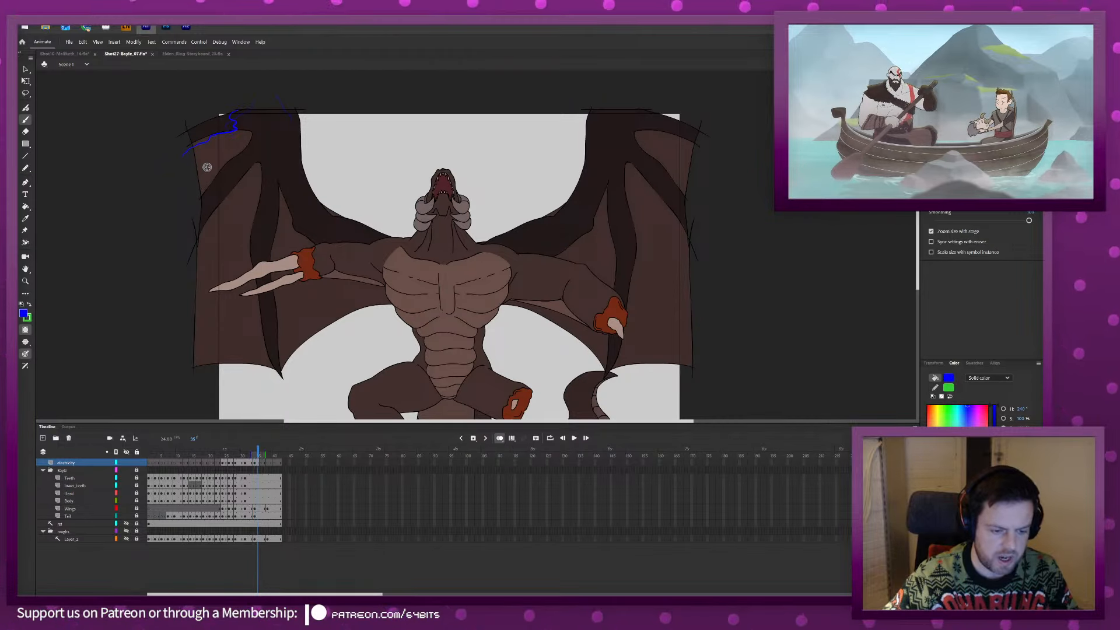
key(.)
key(.)
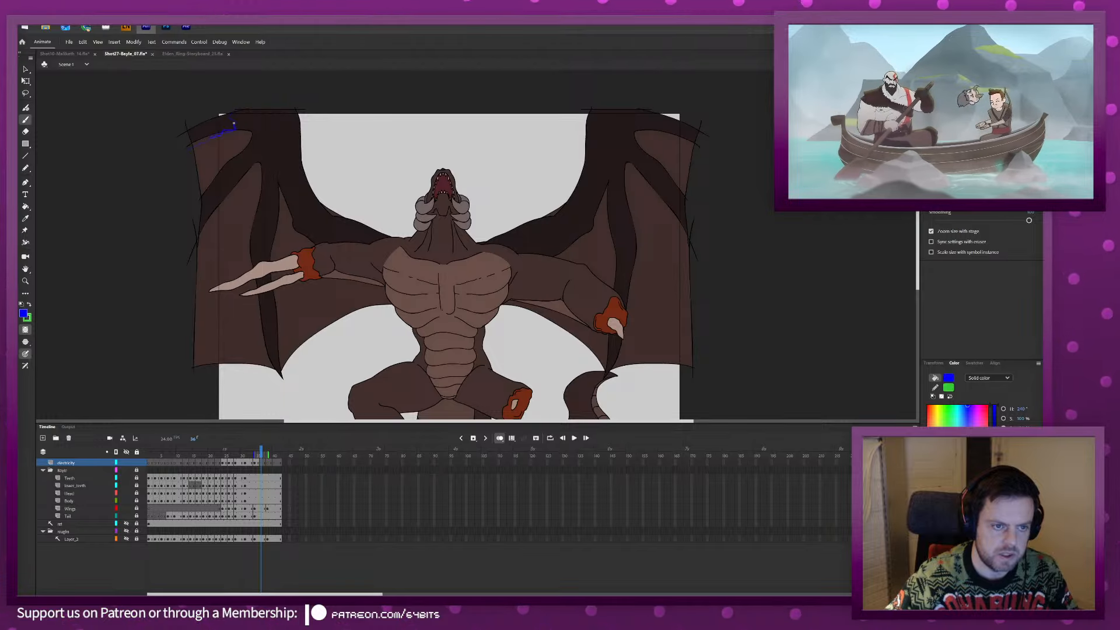
key(.)
key(.)
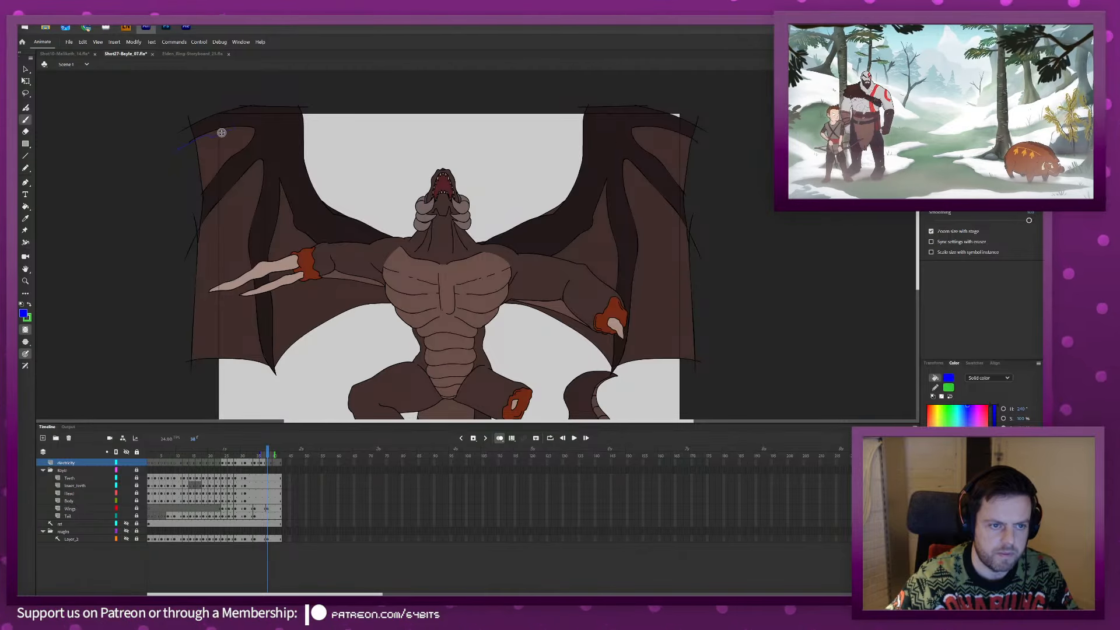
Return to the first electricity keyframes and draw a jagged blue bolt rising between the dragon's head and the right wing.
key(comma)
key(comma)
key(comma)
key(comma)
key(comma)
key(comma)
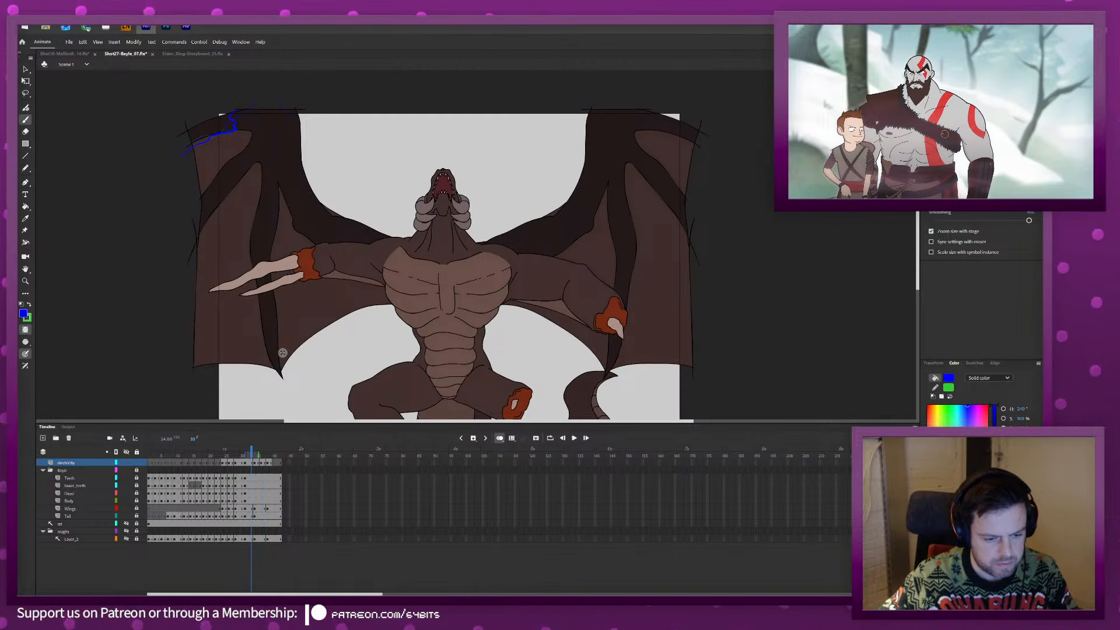
key(comma)
key(comma)
key(comma)
key(comma)
key(comma)
key(comma)
key(comma)
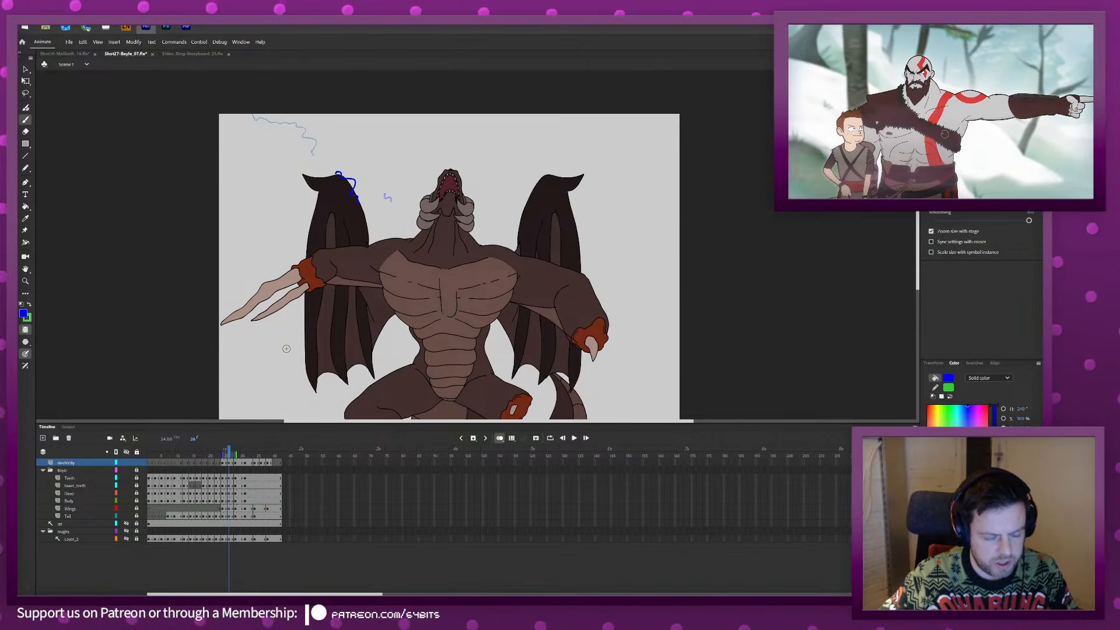
key(comma)
key(comma)
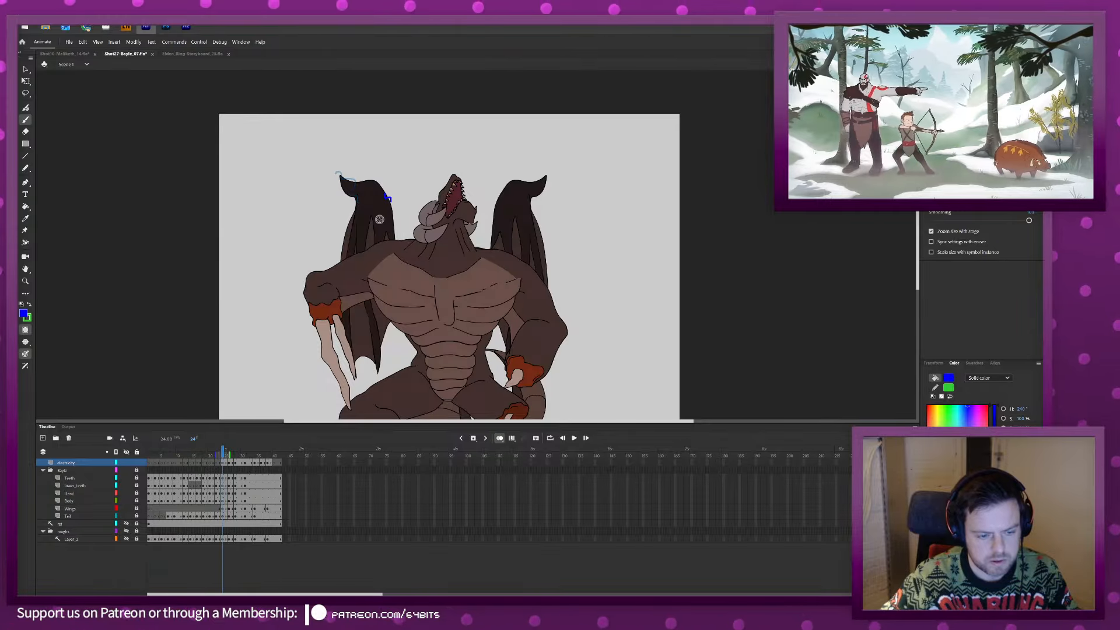
key(period)
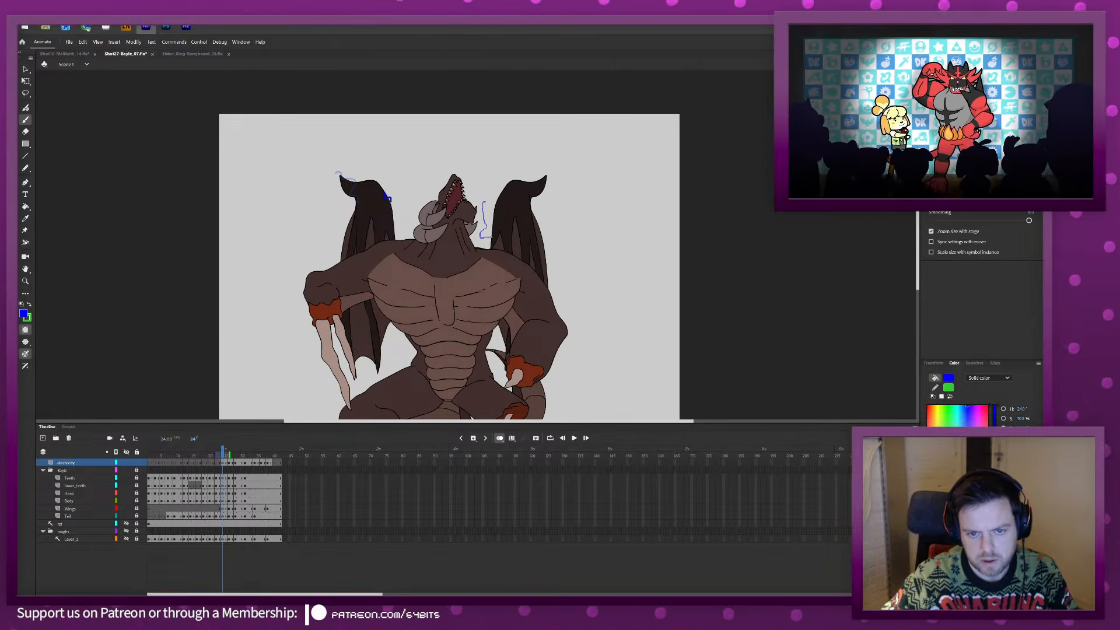
Extend the blue bolt across the gap to the upper inner edge of the right wing over the following keyframes.
key(period)
key(period)
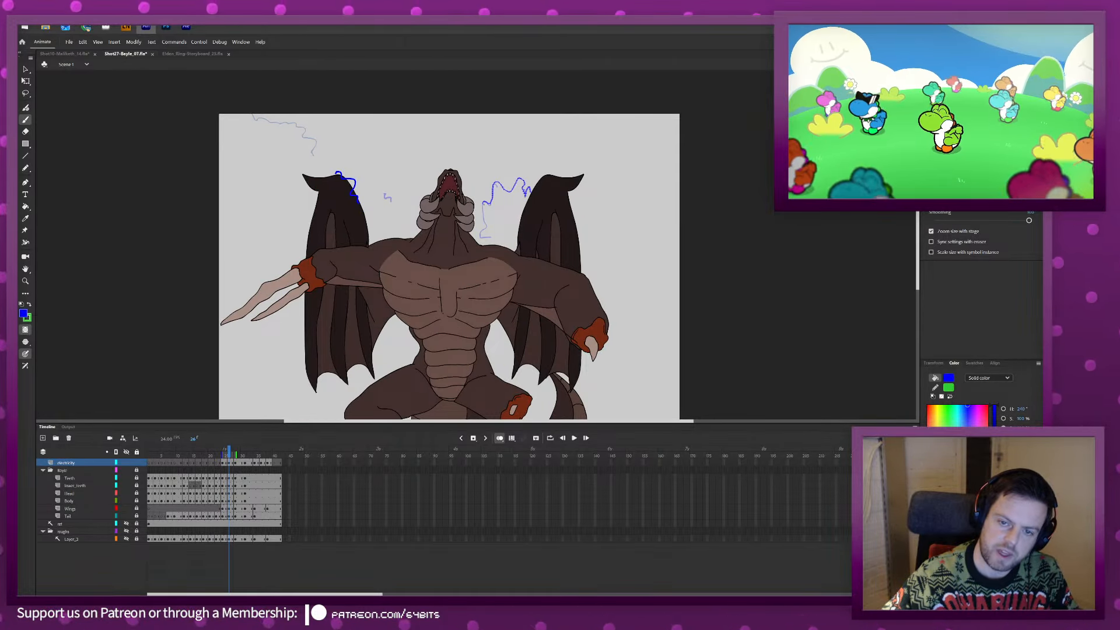
key(period)
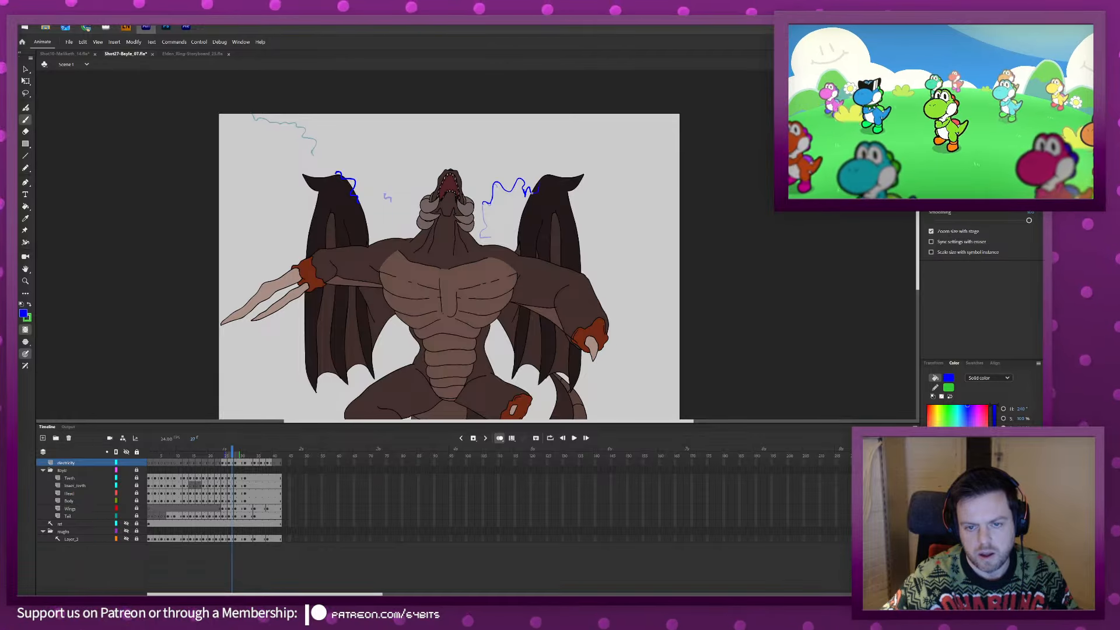
key(period)
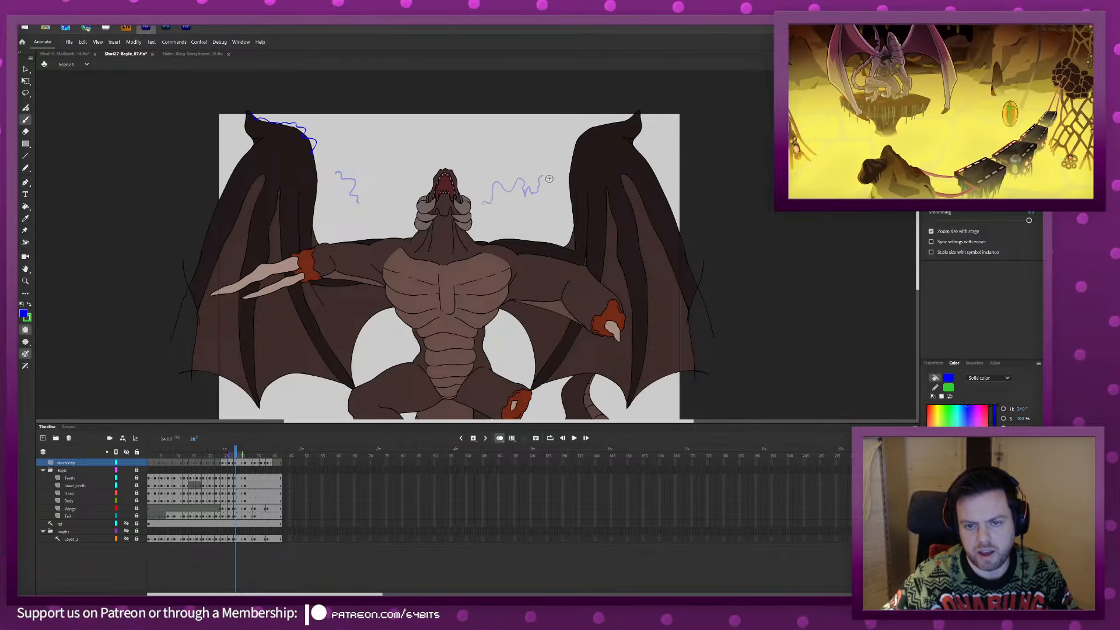
key(comma)
key(period)
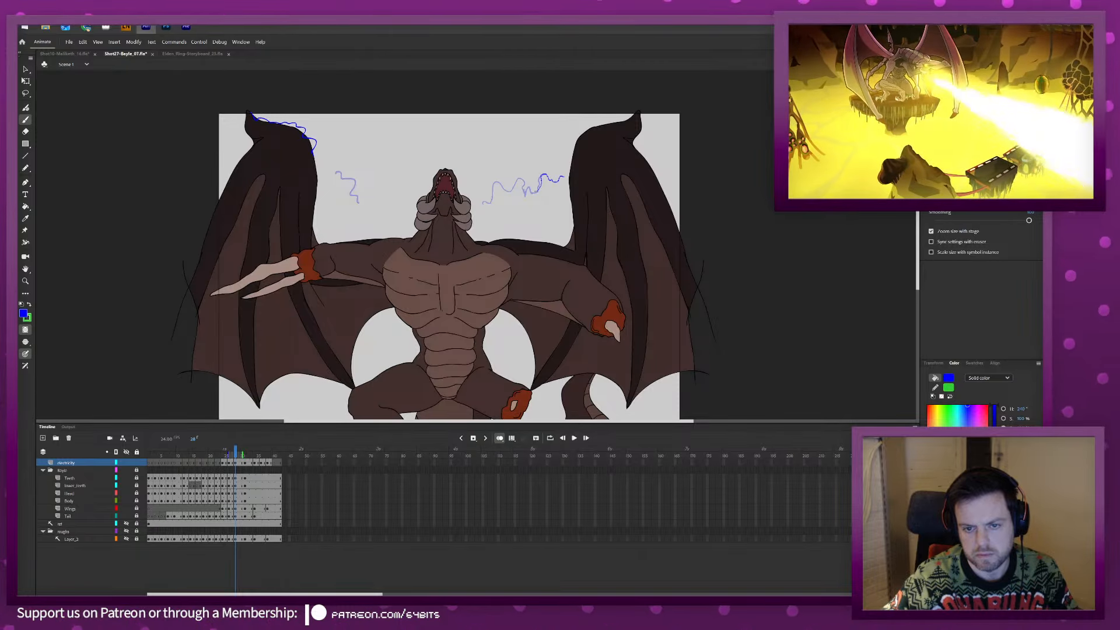
Draw the bolt climbing the inner edge of the right wing and passing over its raised peak.
key(period)
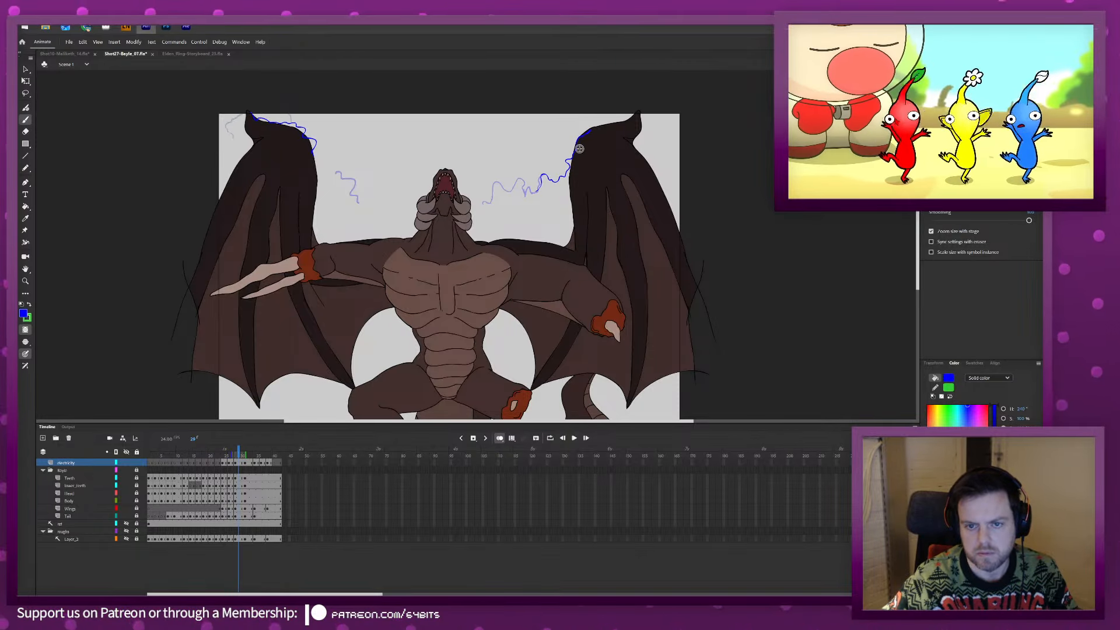
key(period)
key(period)
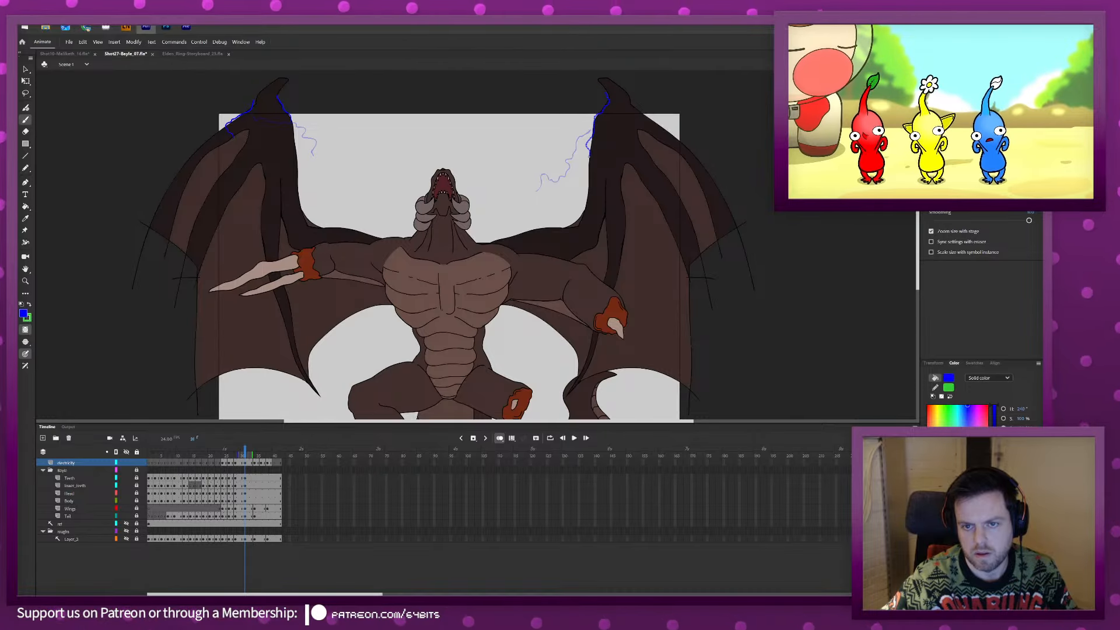
key(period)
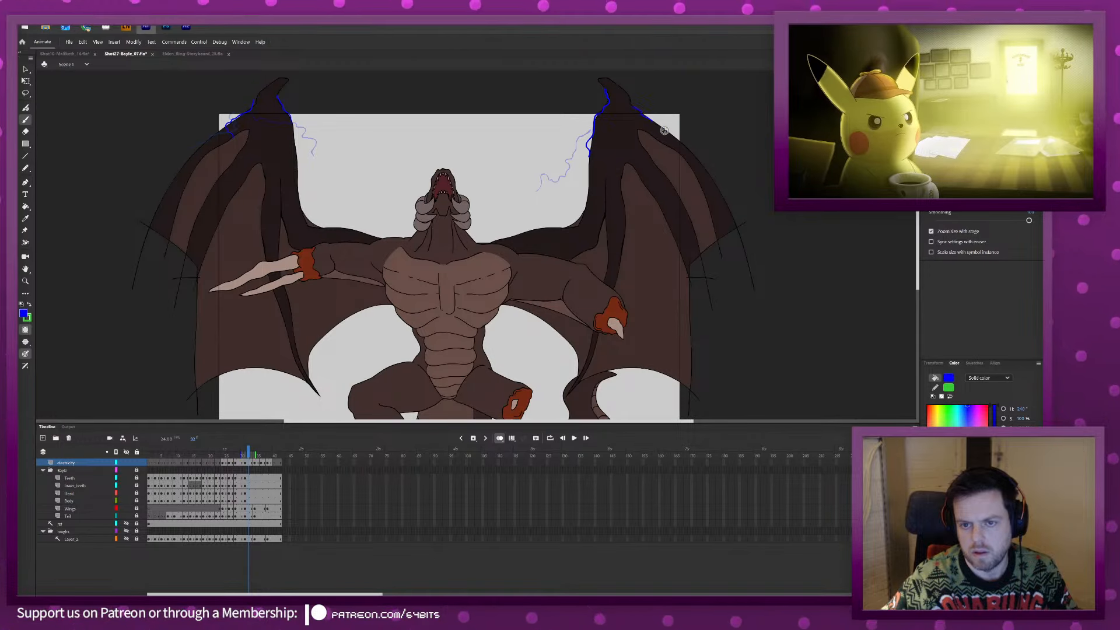
Draw the bolt travelling down the upper outer edge of the right wing, shrinking it to small fragments over the last keyframes.
key(period)
key(period)
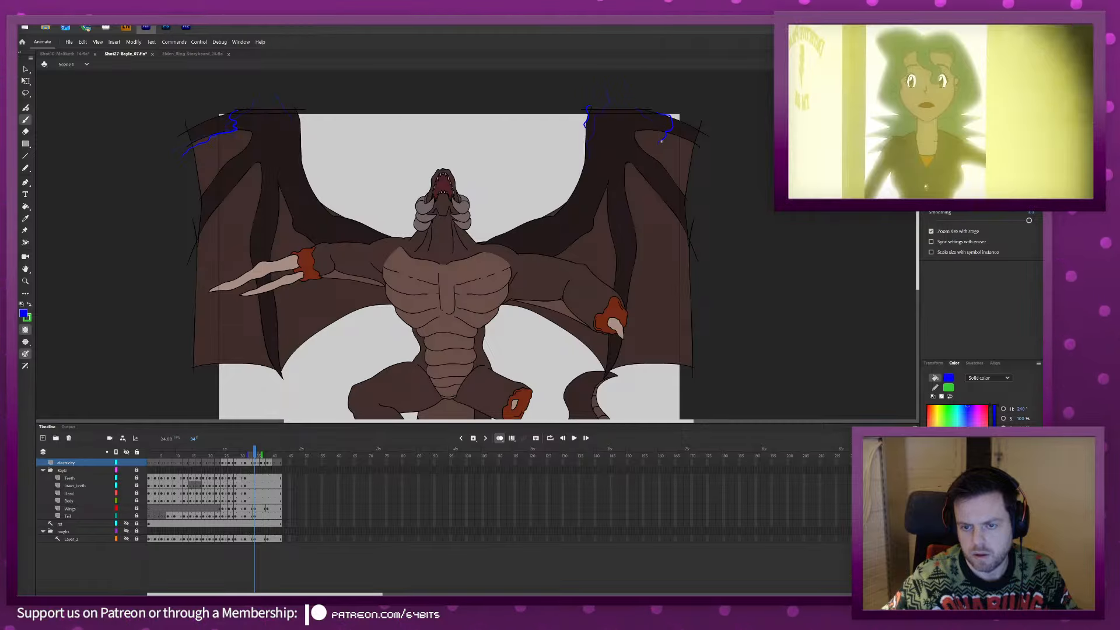
key(period)
key(period)
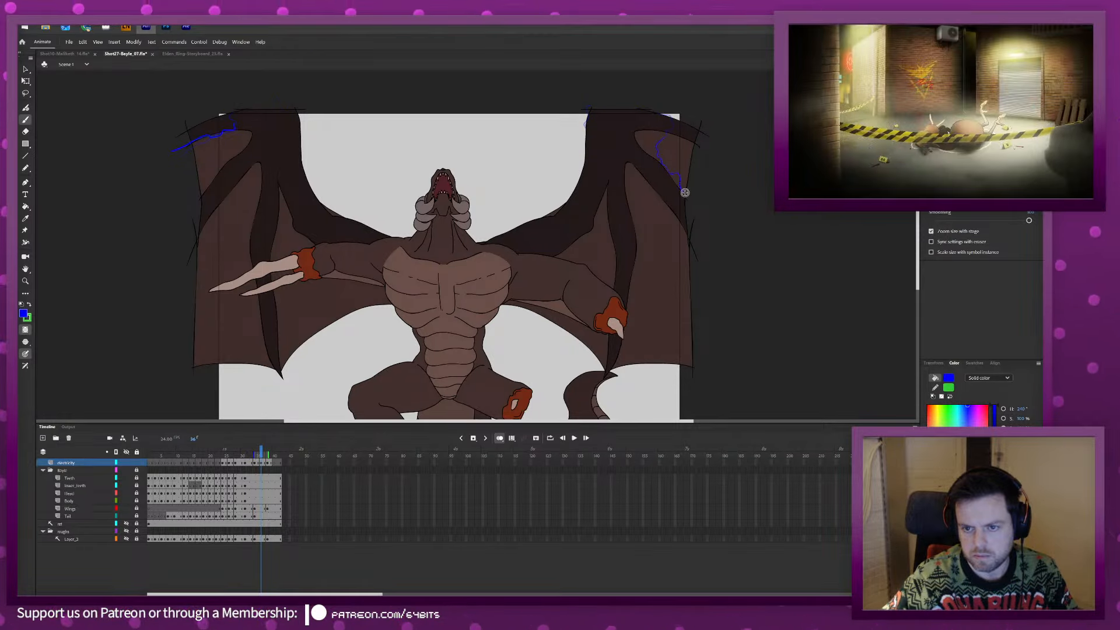
key(period)
key(period)
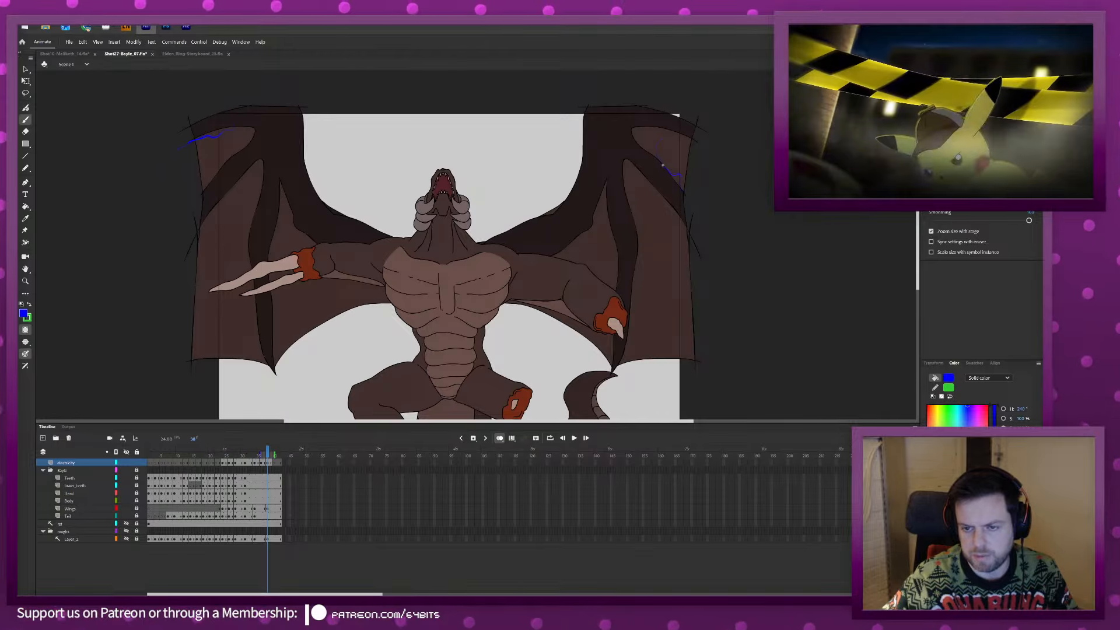
key(period)
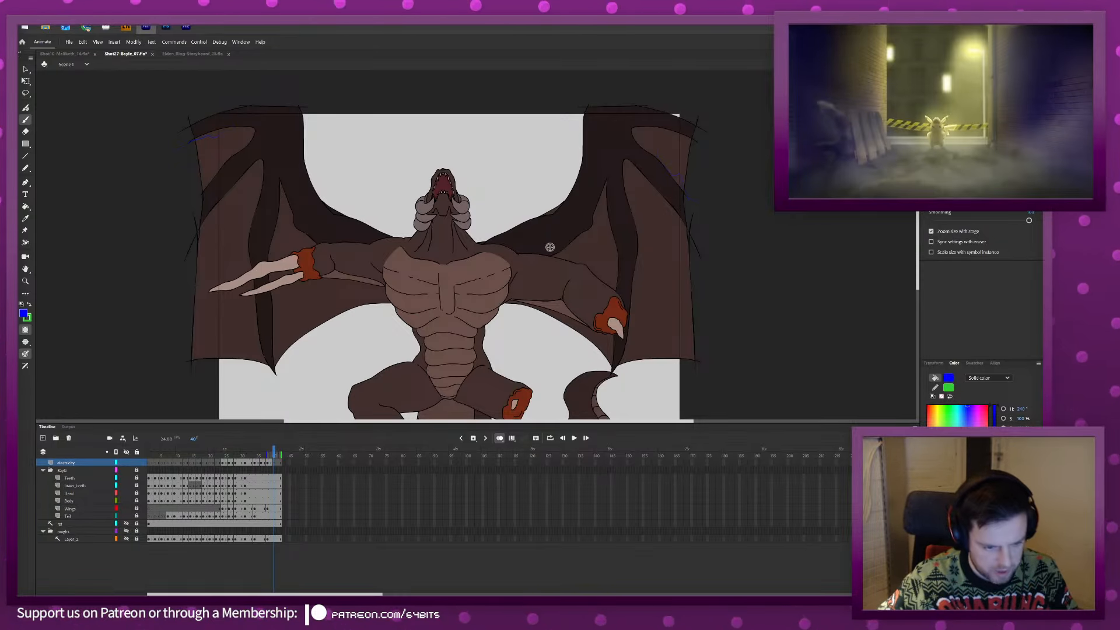
Return to the early electricity keyframes and draw a second blue bolt across the lower part of the folded right wing.
key(comma)
key(comma)
key(comma)
key(comma)
key(comma)
key(comma)
key(comma)
key(comma)
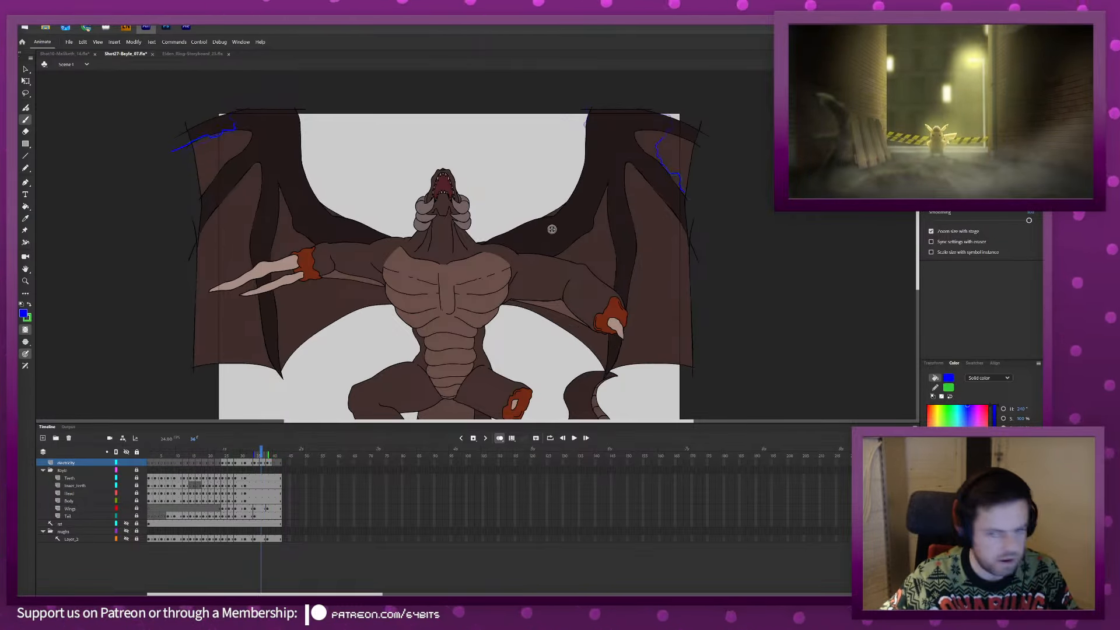
key(comma)
key(comma)
key(comma)
key(comma)
key(comma)
key(comma)
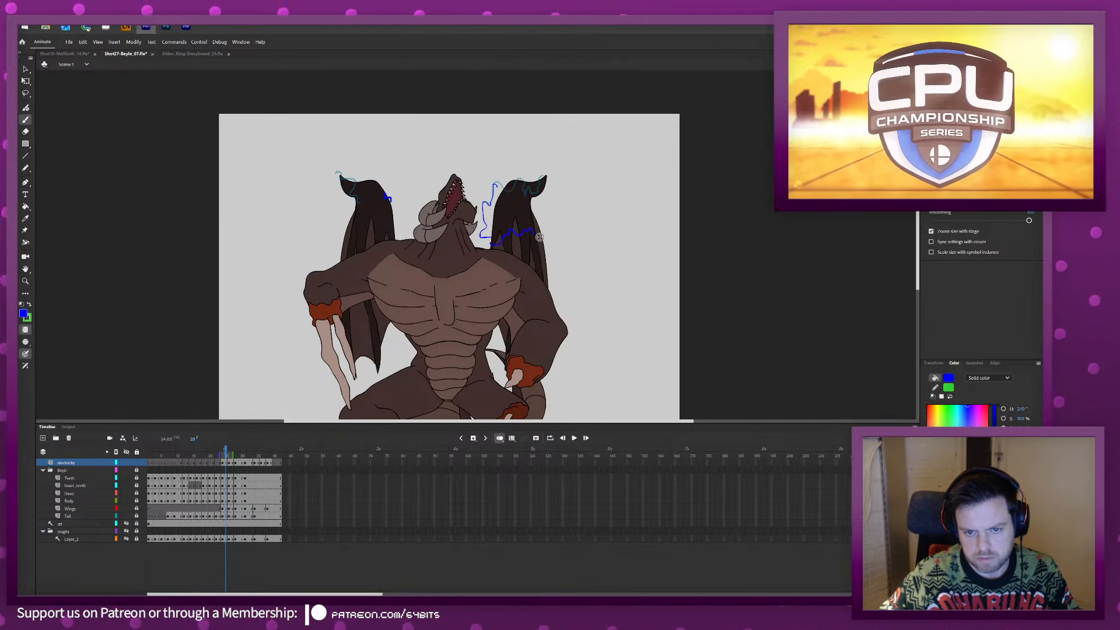
Carry the second bolt across the middle of the opening right wing and out to its outer edge on the next keyframes.
key(period)
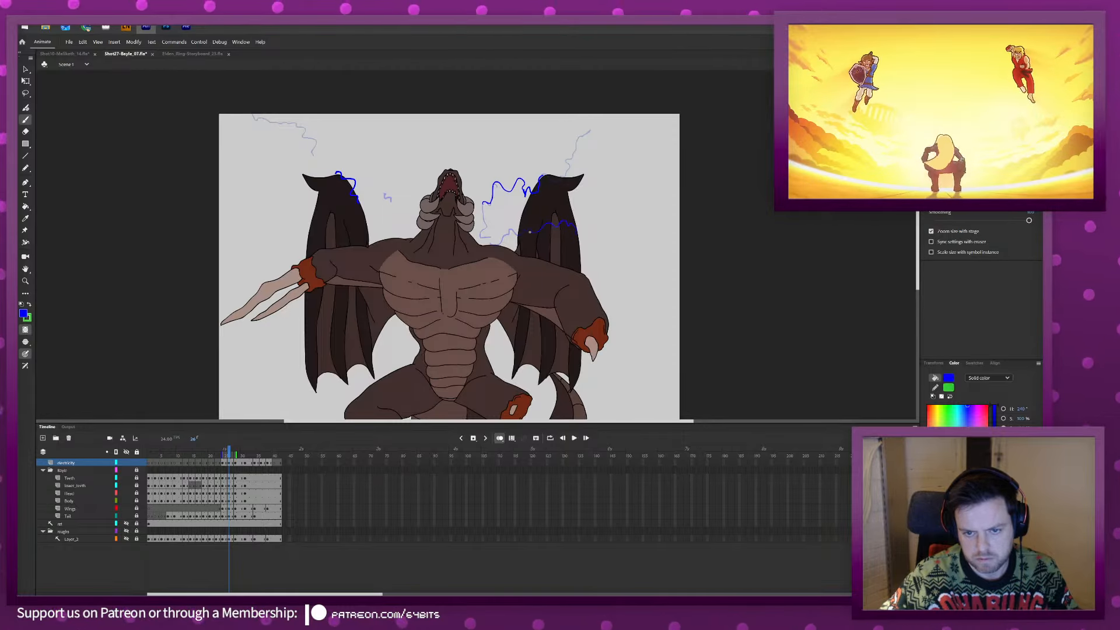
key(period)
key(period)
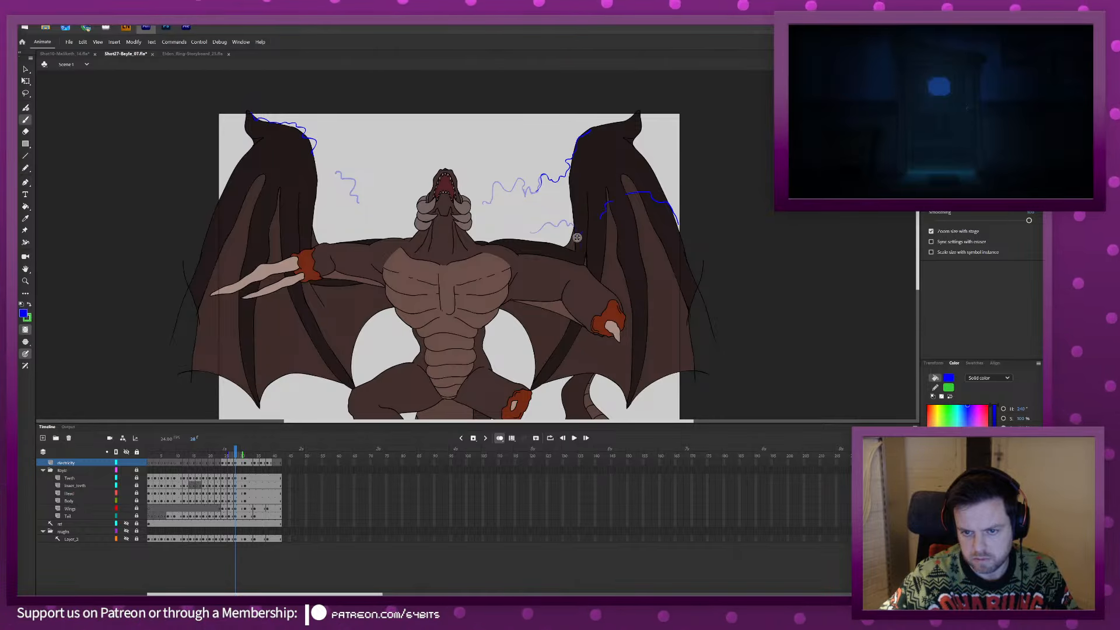
key(period)
key(period)
key(period)
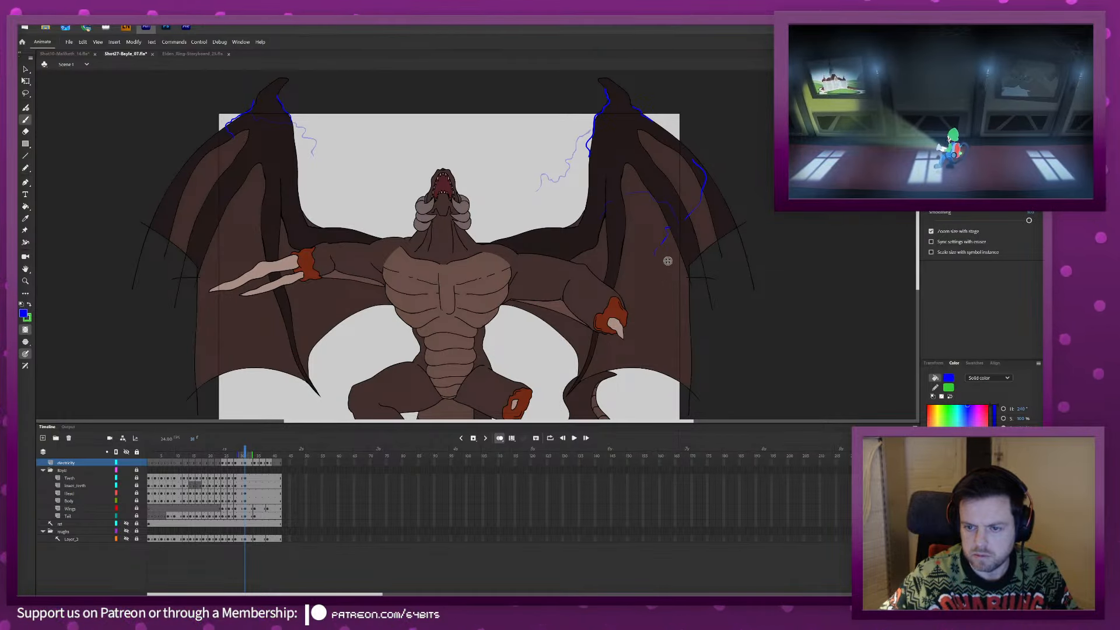
Break the second bolt into separate jagged fragments over the right wing's lower membrane and just outside its outer edge.
key(period)
key(period)
key(period)
drag(674, 220, 661, 280)
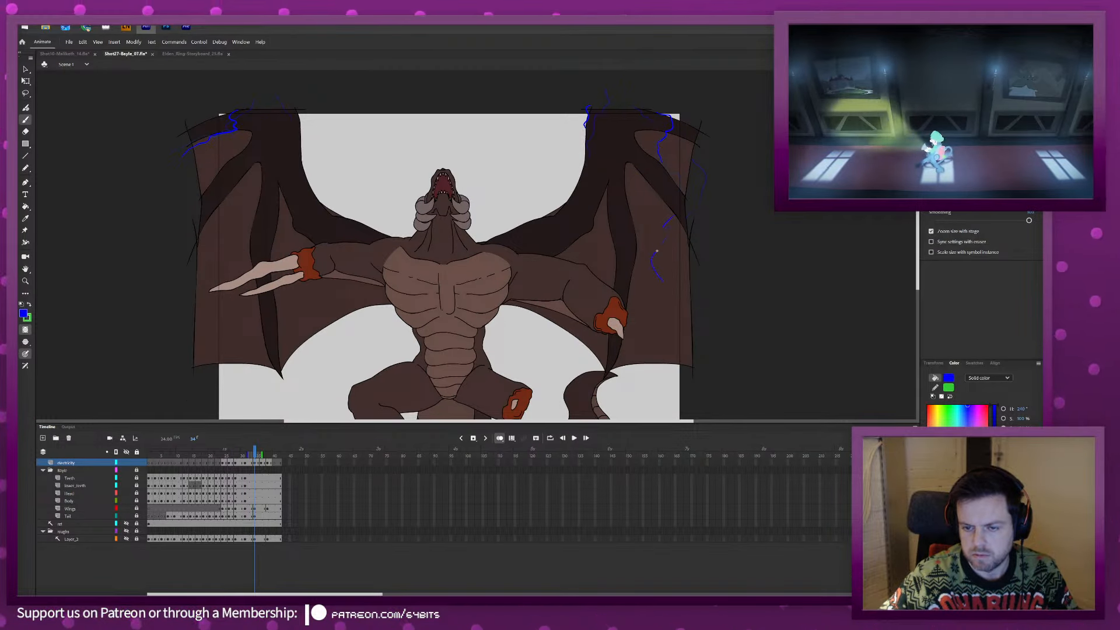
drag(708, 308, 716, 288)
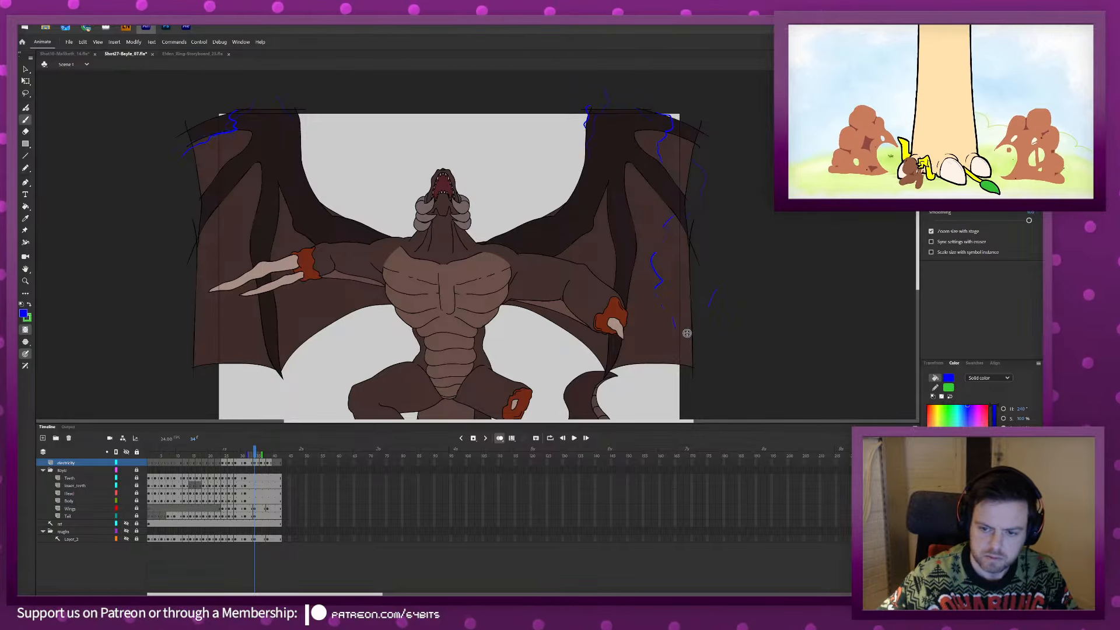
Draw shrinking bolt fragments towards the bottom outer edge of the right wing on the final keyframes.
key(period)
key(period)
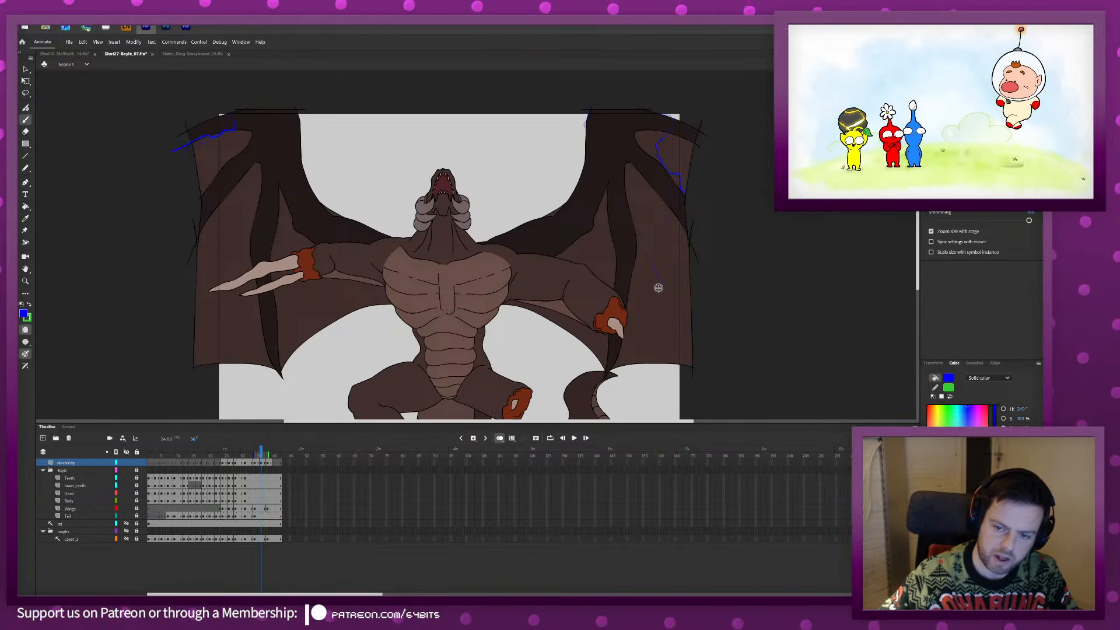
key(period)
key(period)
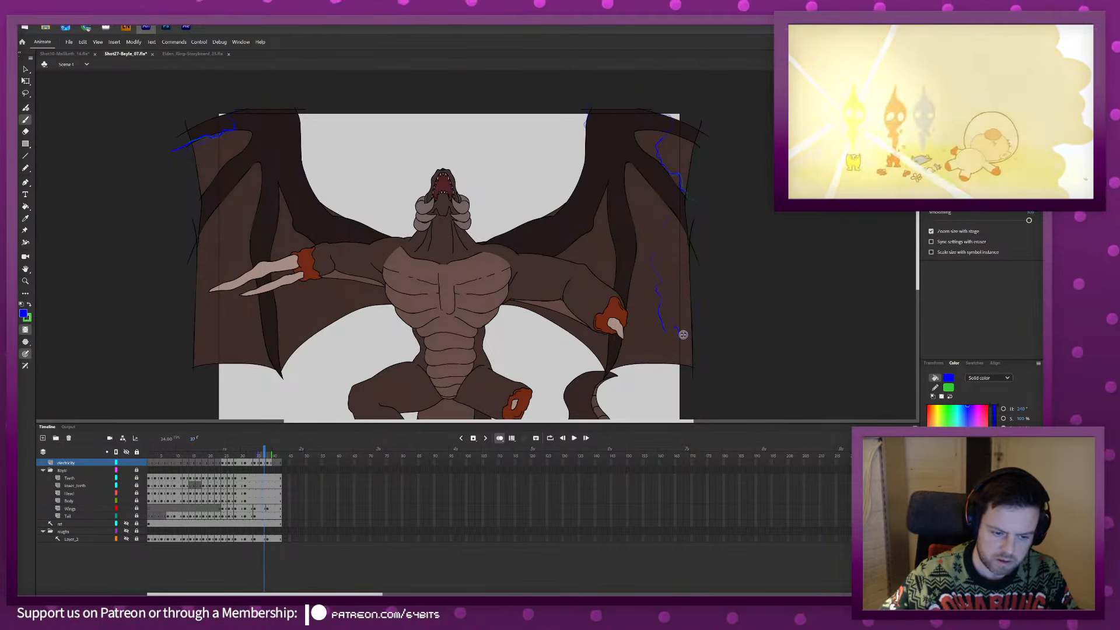
key(period)
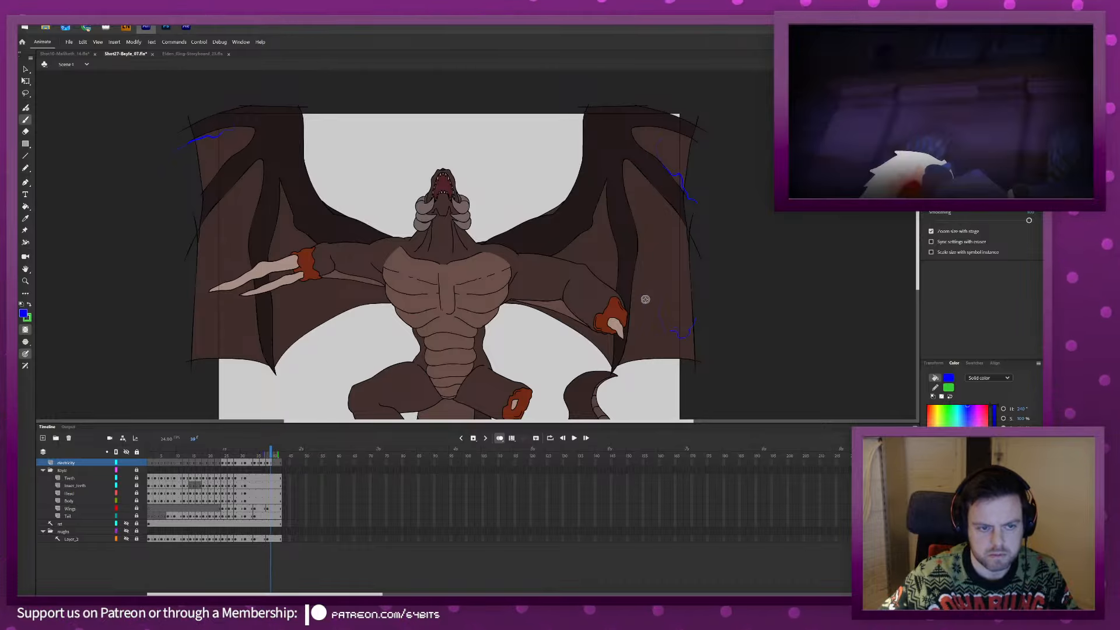
Play back the electricity, then draw a second blue bolt across the middle of the folded left wing from the first electricity keyframes.
key(Return)
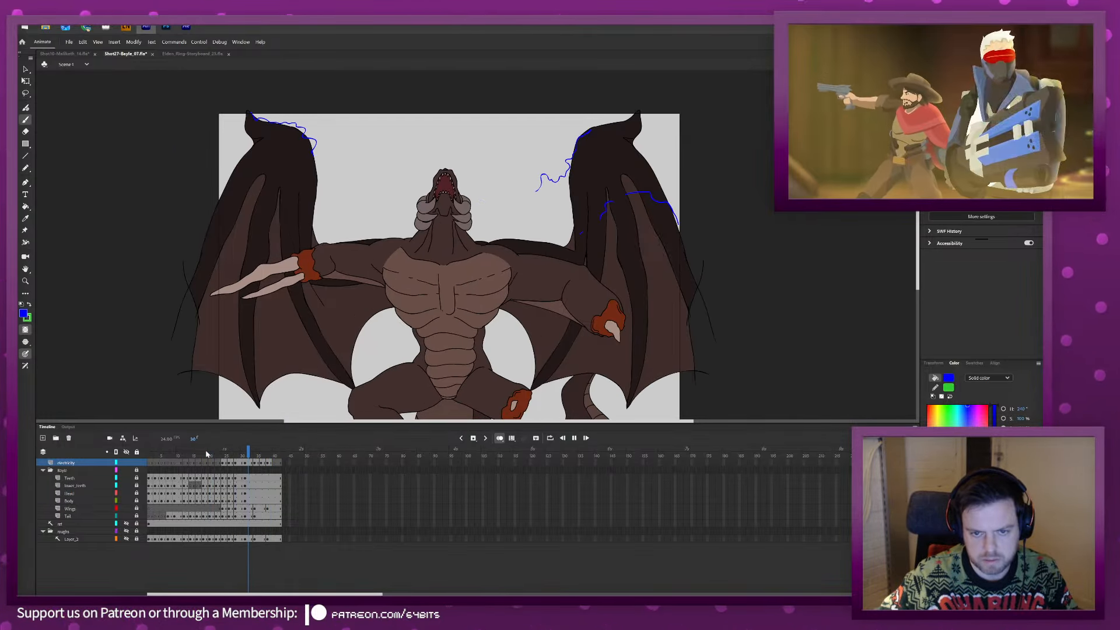
key(Return)
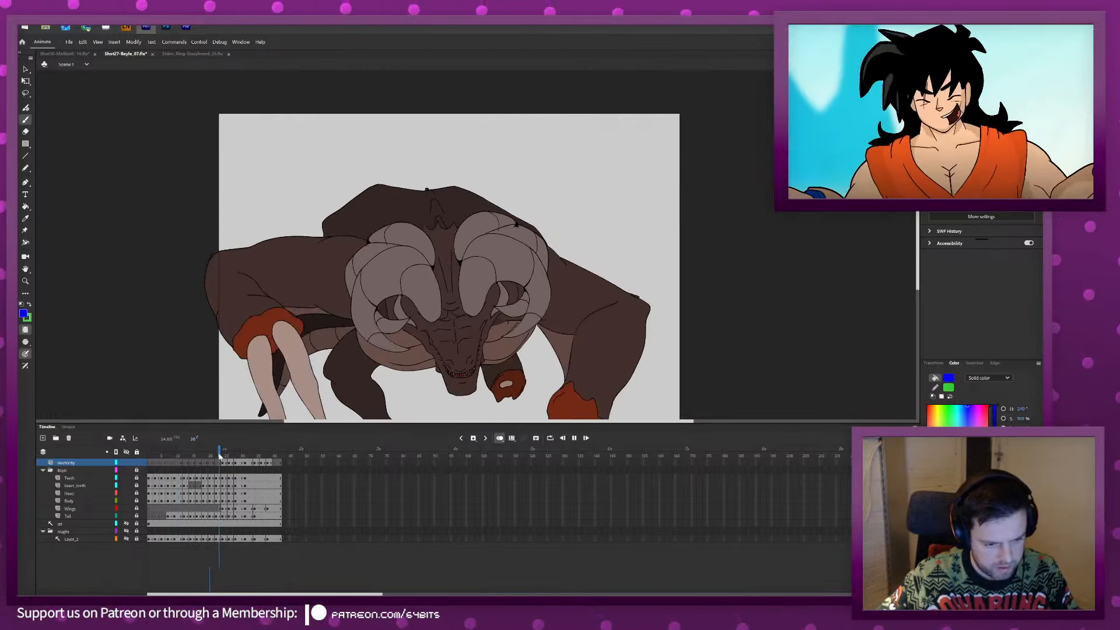
click(223, 454)
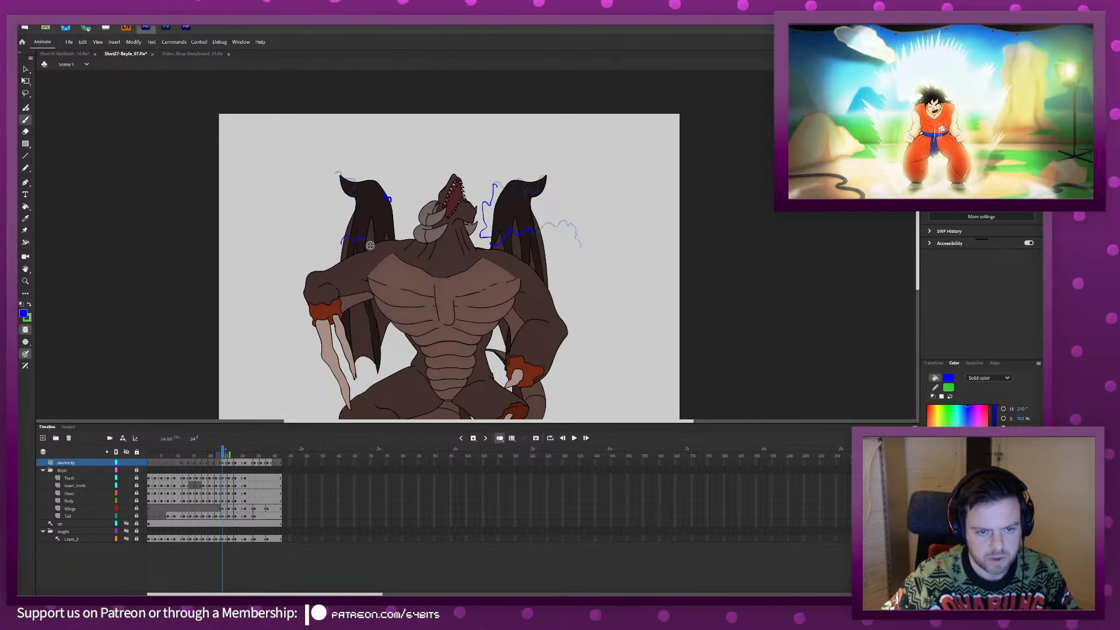
key(period)
key(period)
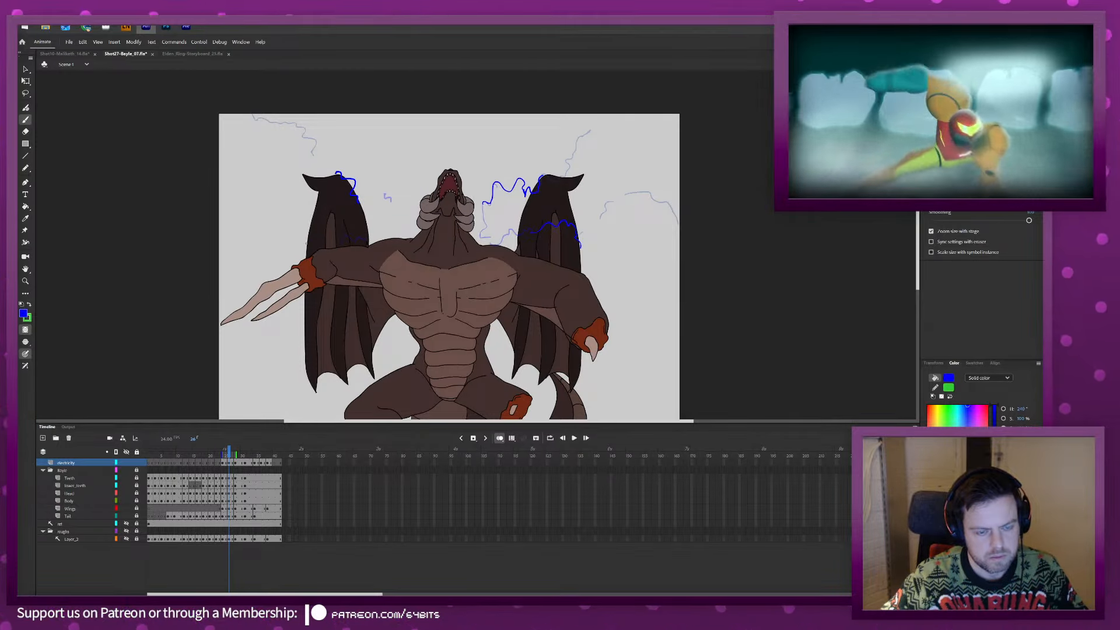
key(period)
key(period)
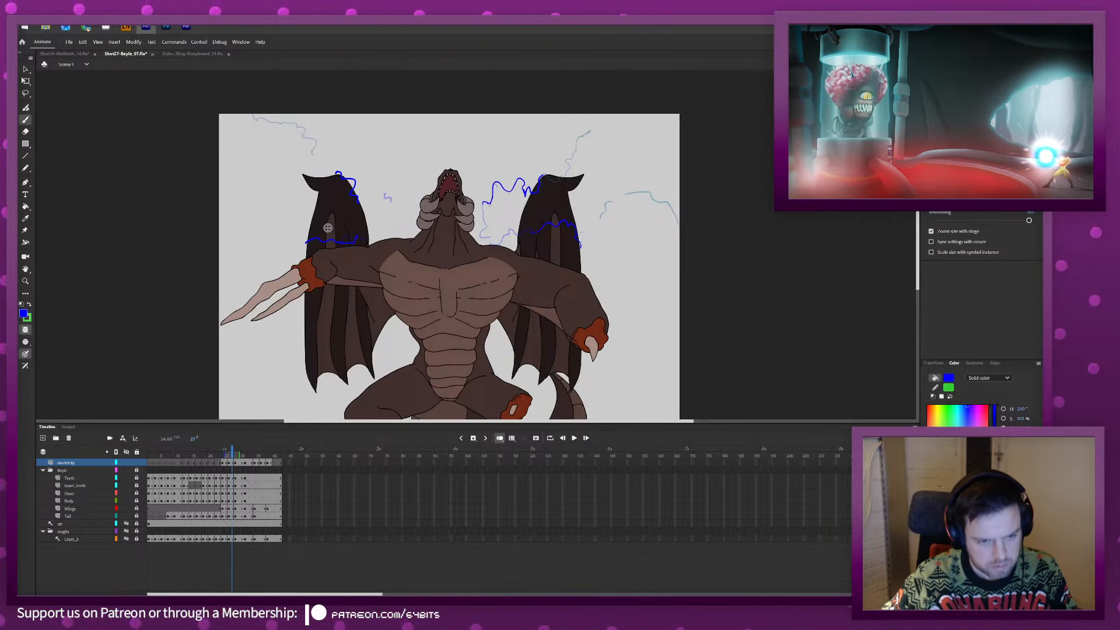
Sweep the second bolt in a curve across the opening left wing, then reduce it to small sparks beside the inner edge.
drag(254, 244, 220, 217)
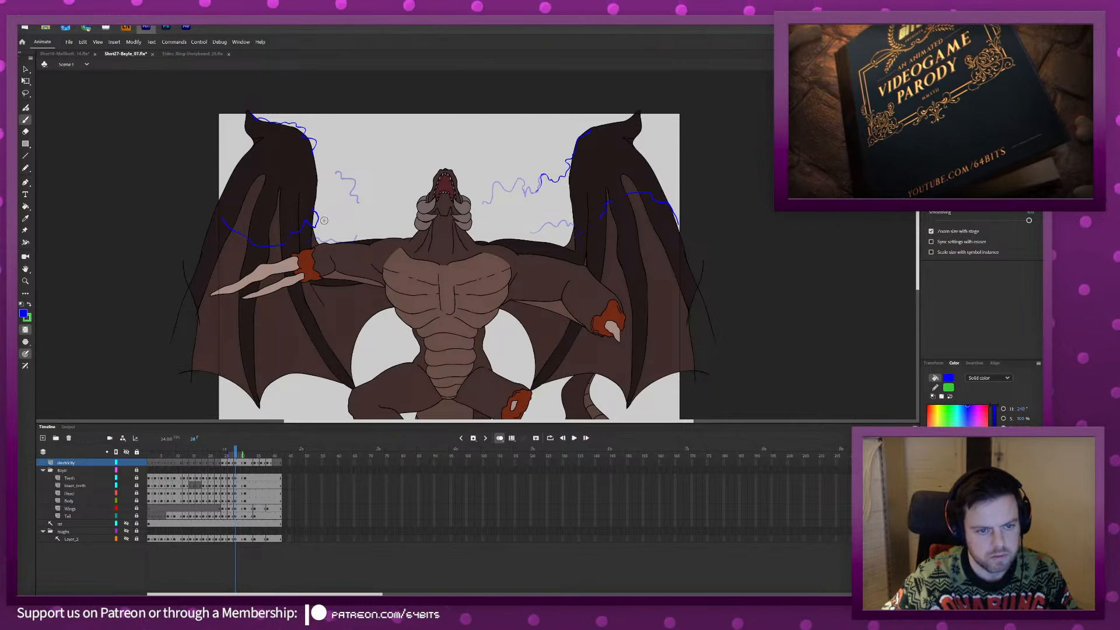
key(period)
key(e)
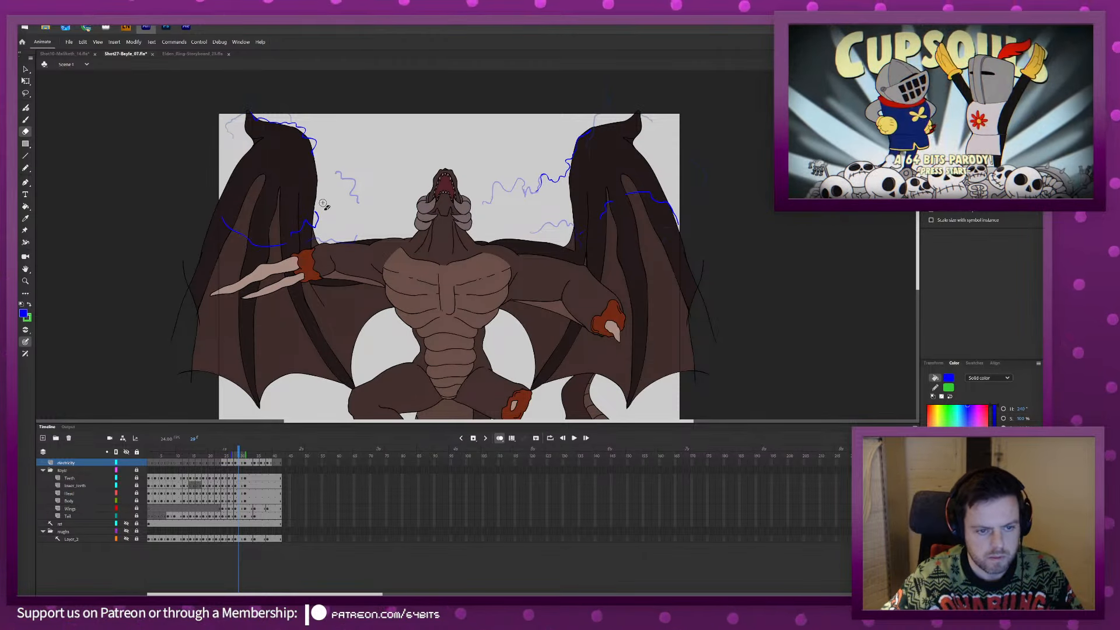
key(b)
key(period)
key(period)
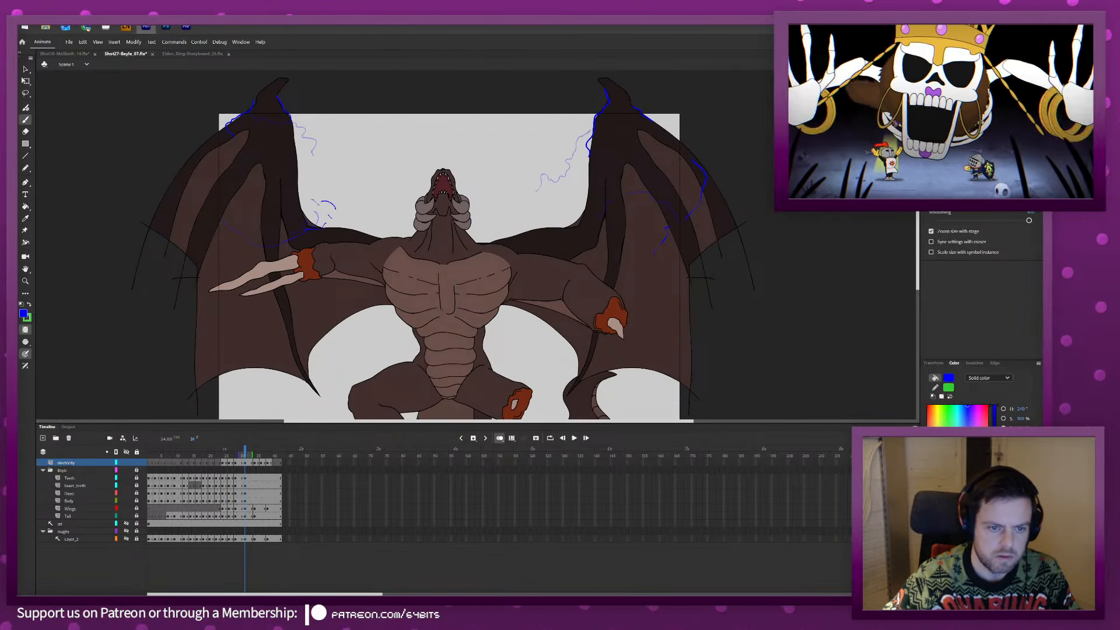
Draw curling spark fragments beside the left wing's inner edge above the shoulder on the next electricity keyframes.
key(period)
key(period)
key(period)
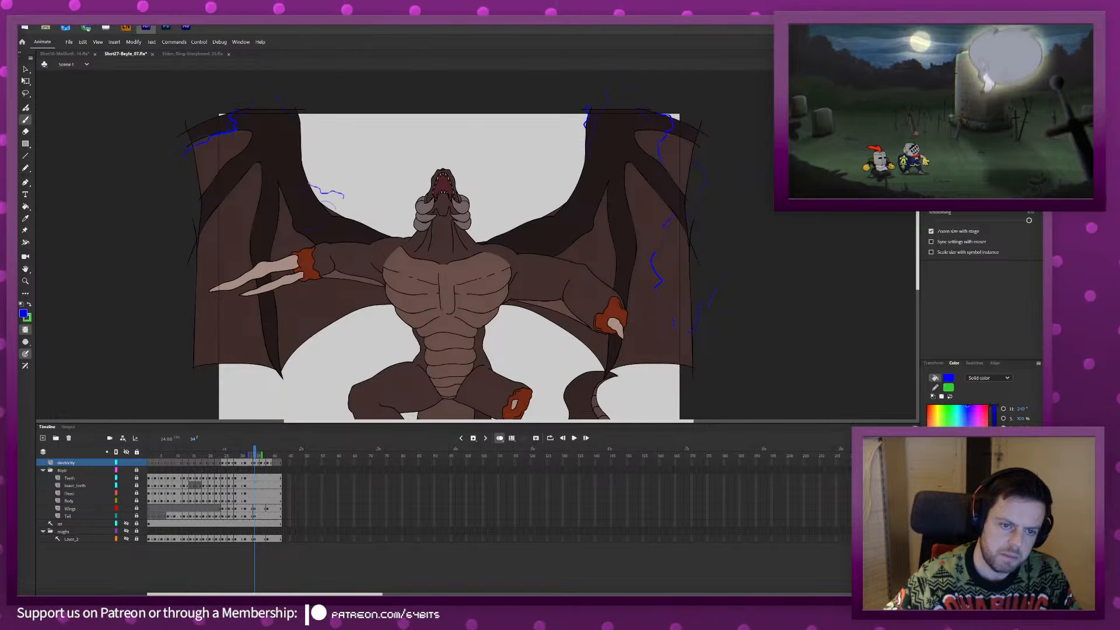
key(period)
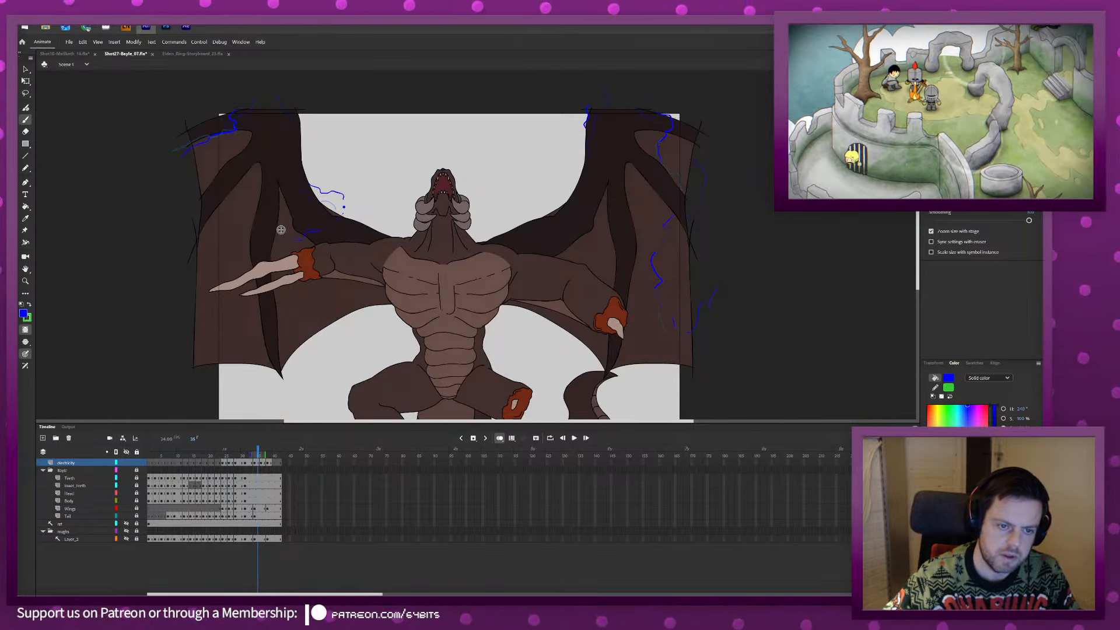
key(period)
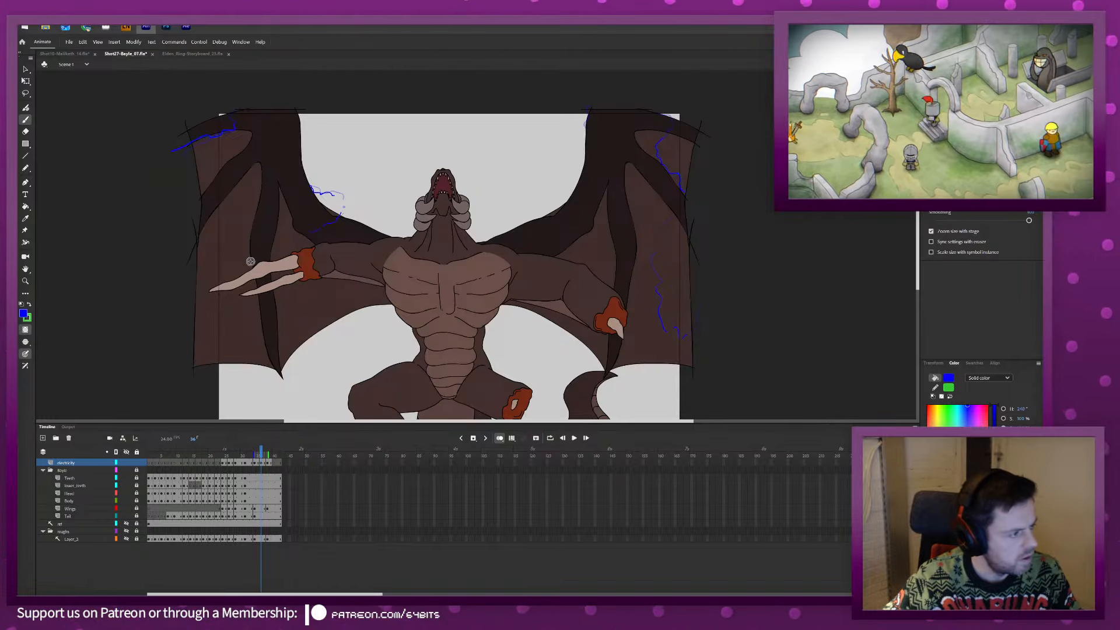
key(period)
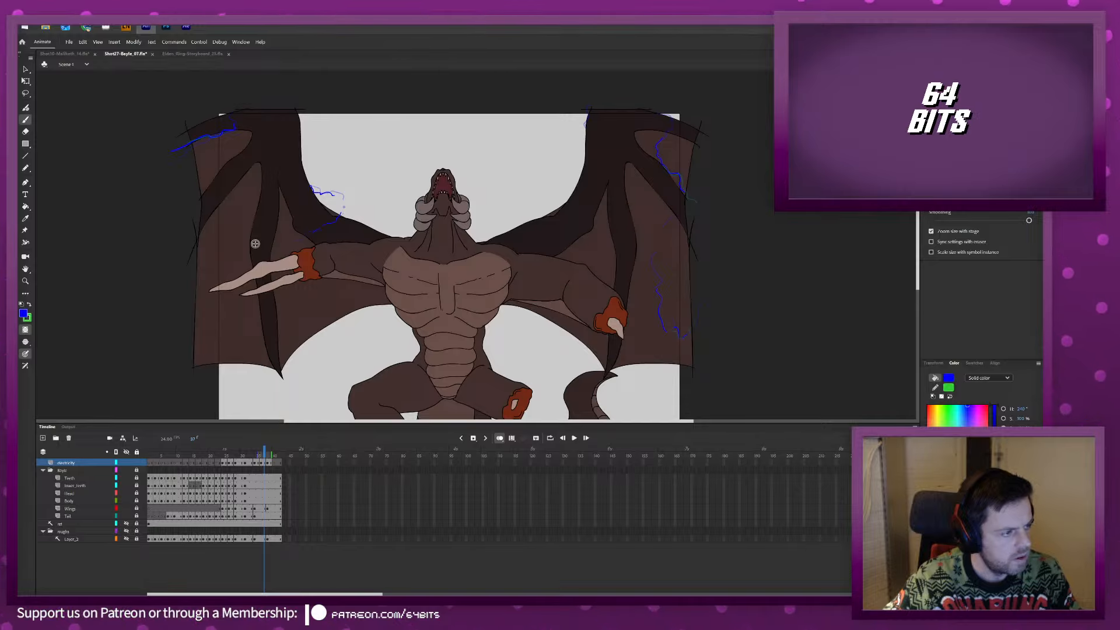
key(period)
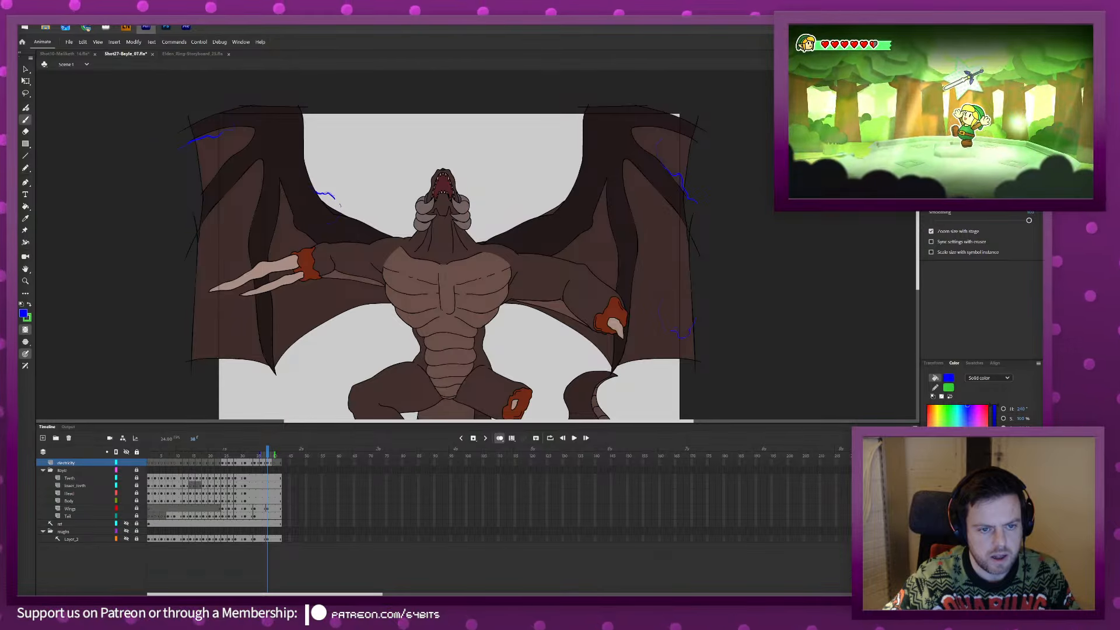
Shrink the sparks beside the left wing's inner edge to a tiny dash on the last keyframes.
key(period)
key(period)
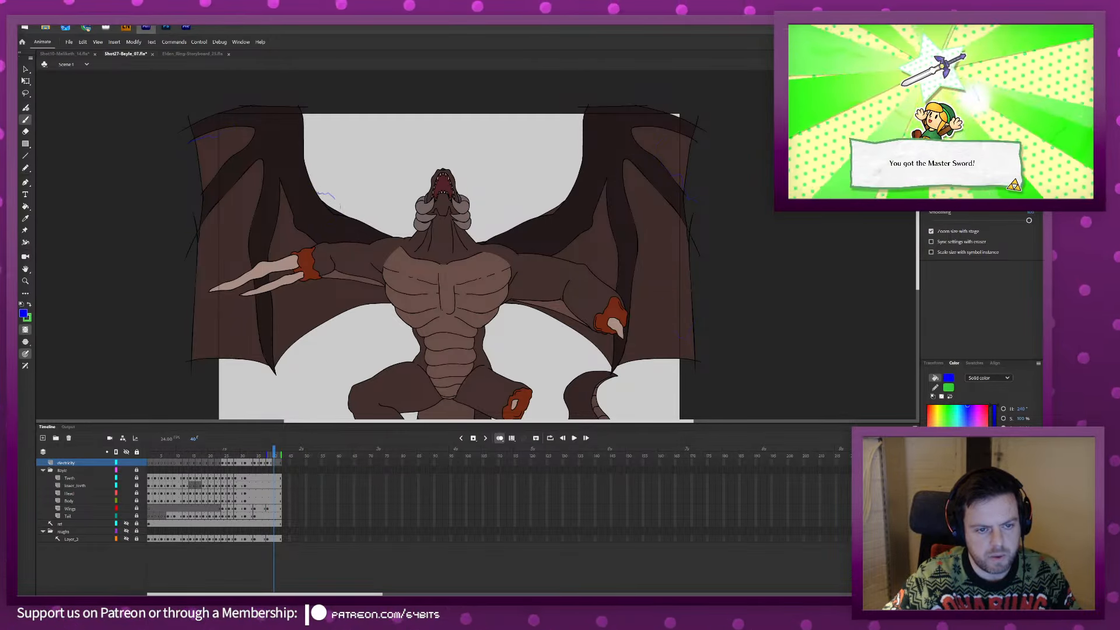
drag(318, 193, 330, 196)
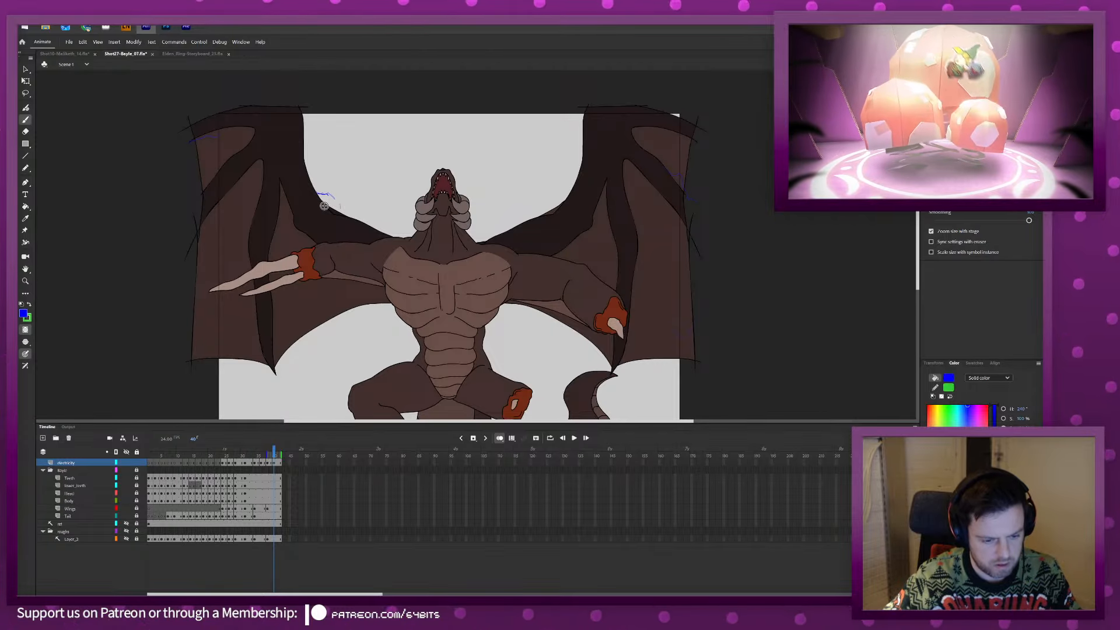
key(period)
key(period)
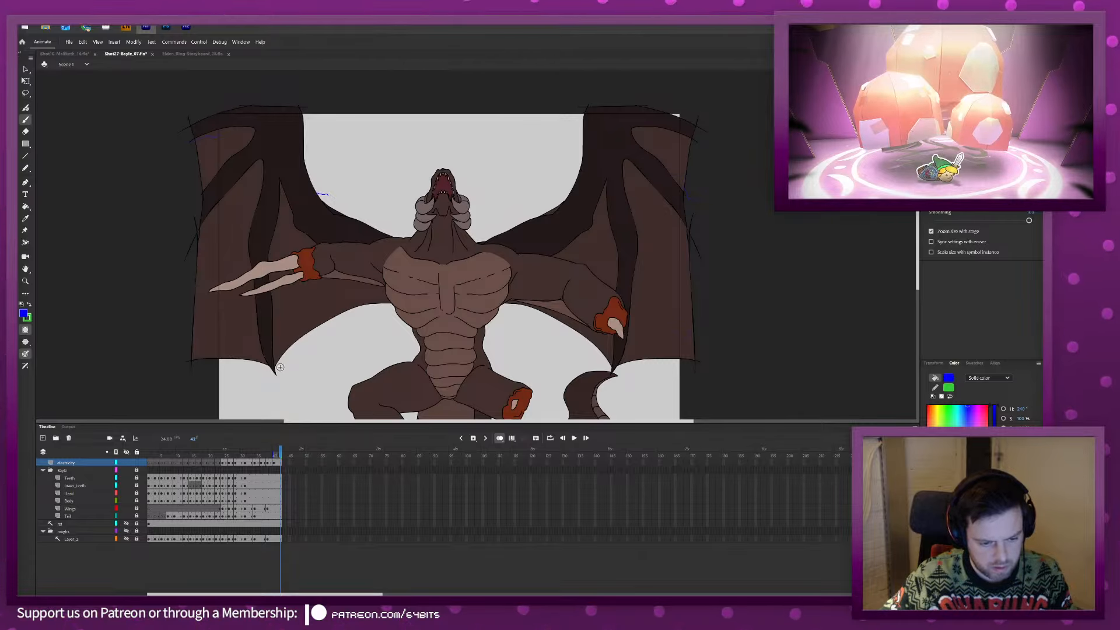
Start a third blue bolt low on the folded left wing from the first electricity keyframe and extend it across the wing.
click(222, 462)
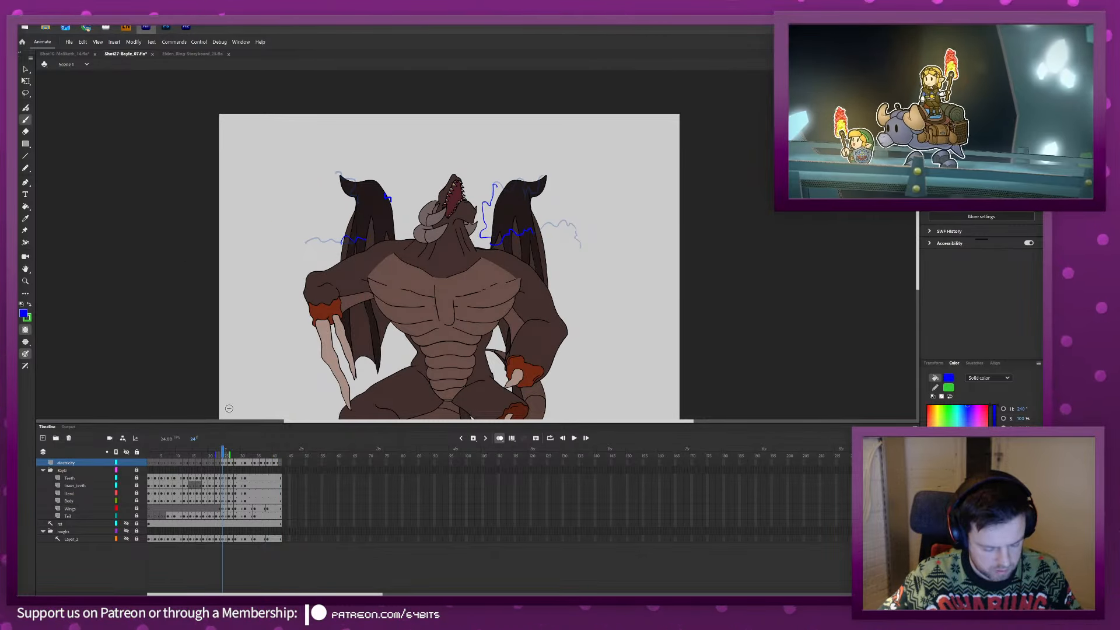
key(comma)
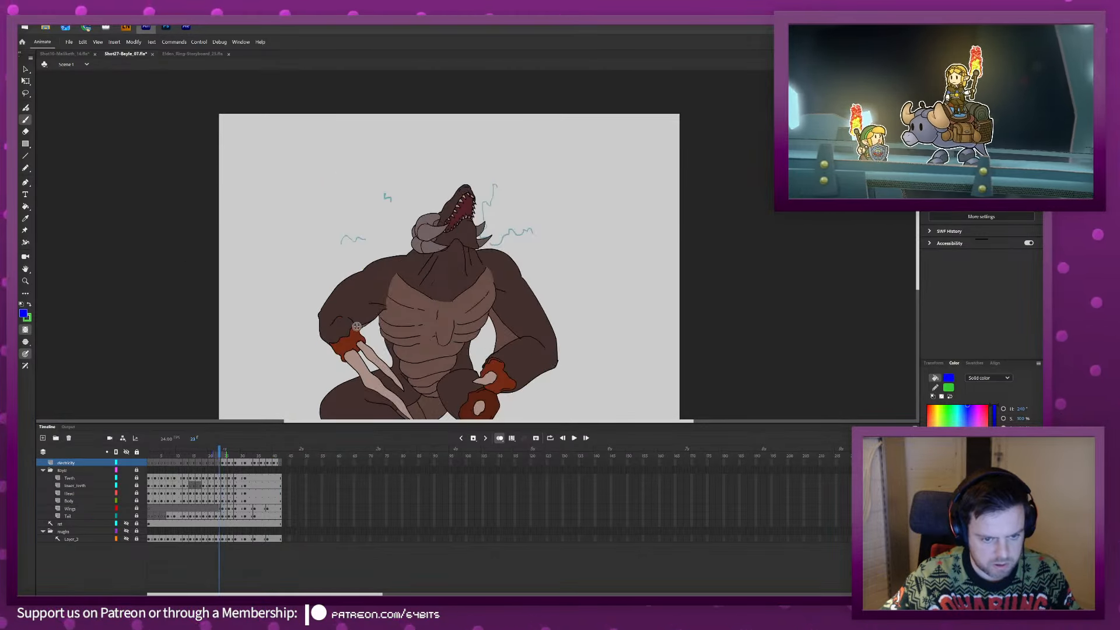
key(period)
drag(373, 330, 388, 325)
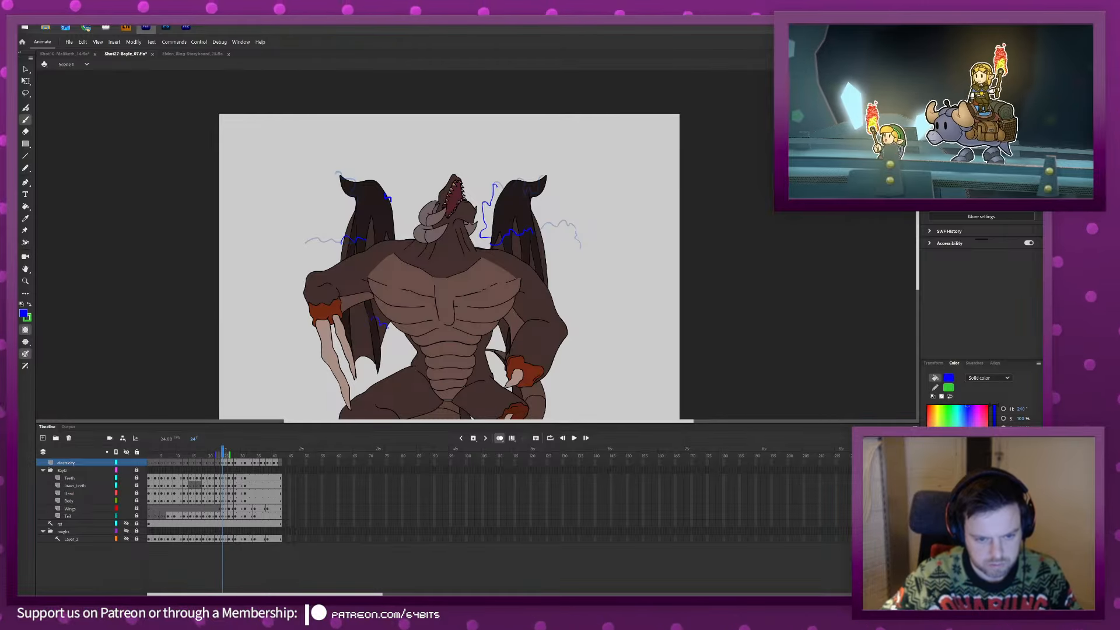
key(period)
key(period)
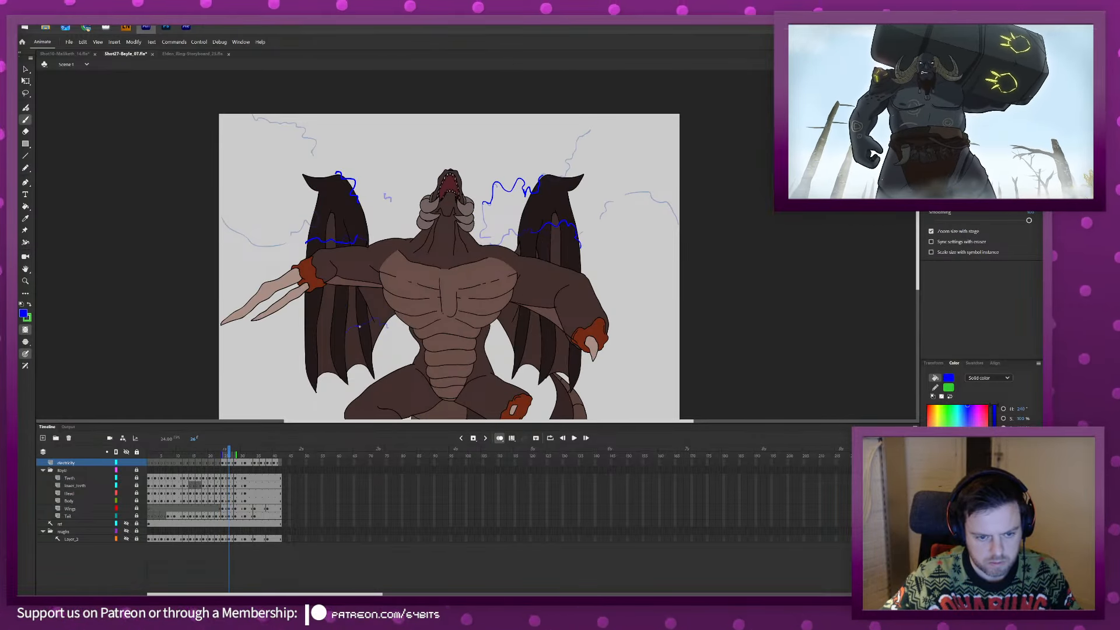
Sweep the third bolt over the opening left wing's lower membrane, then curve it down beside the outer edge.
key(period)
key(period)
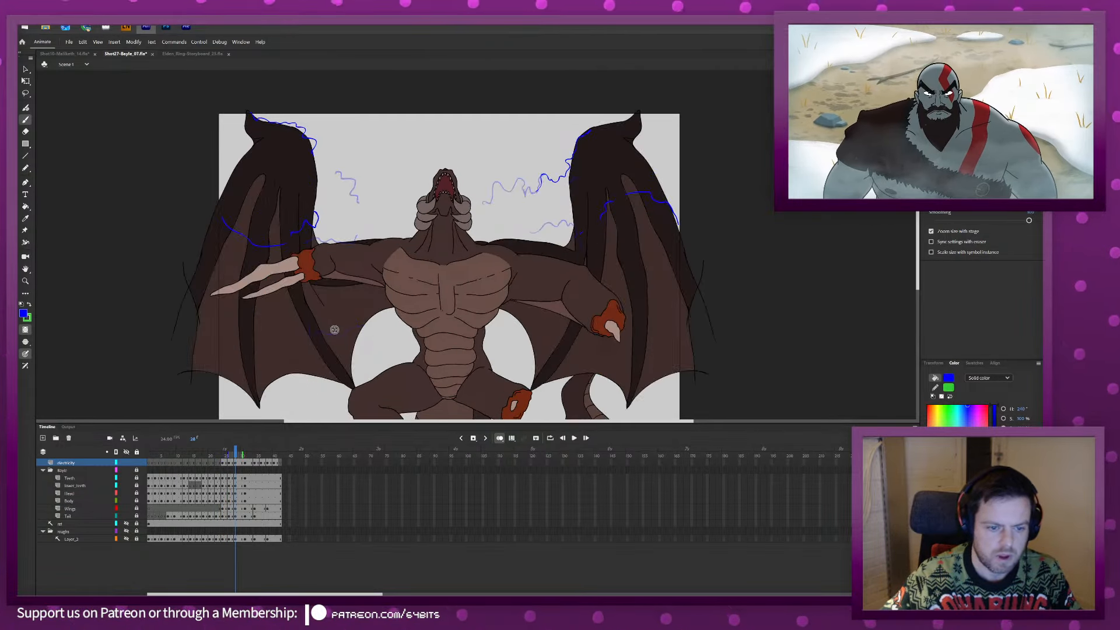
drag(263, 311, 278, 330)
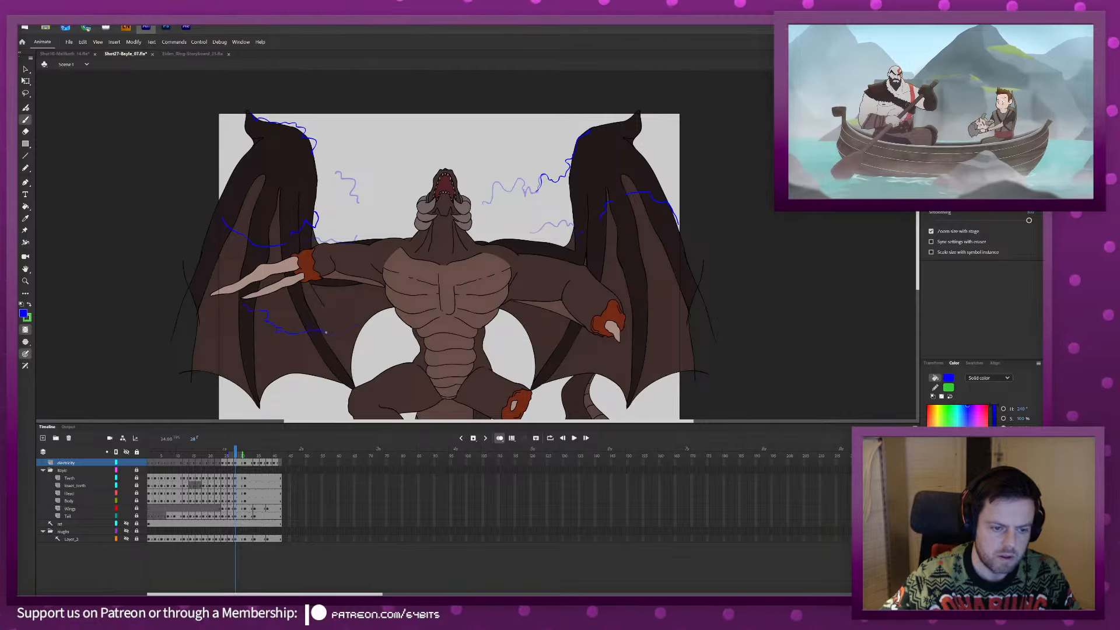
key(period)
key(period)
key(period)
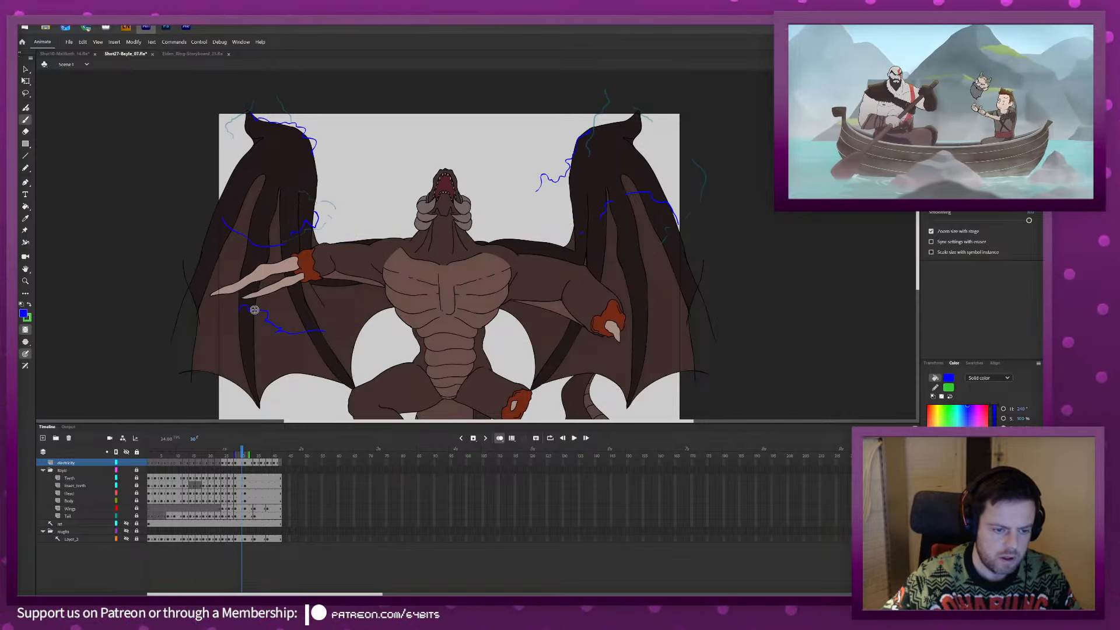
drag(229, 306, 245, 307)
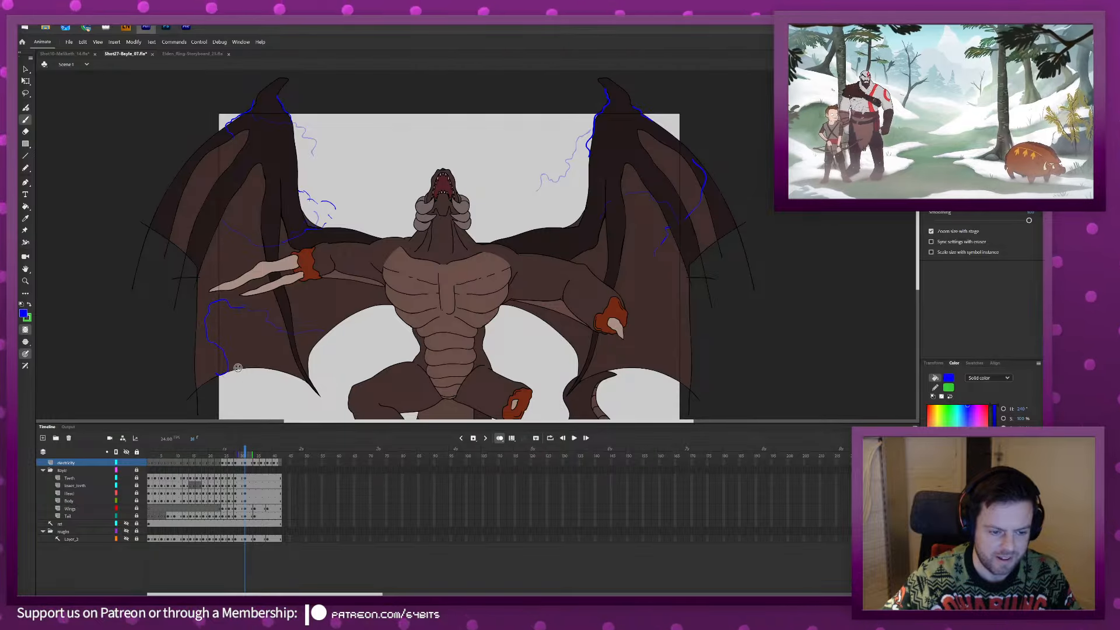
Draw the third bolt curling around the left wing's lower tip, then climbing its bottom edge.
key(period)
key(period)
key(period)
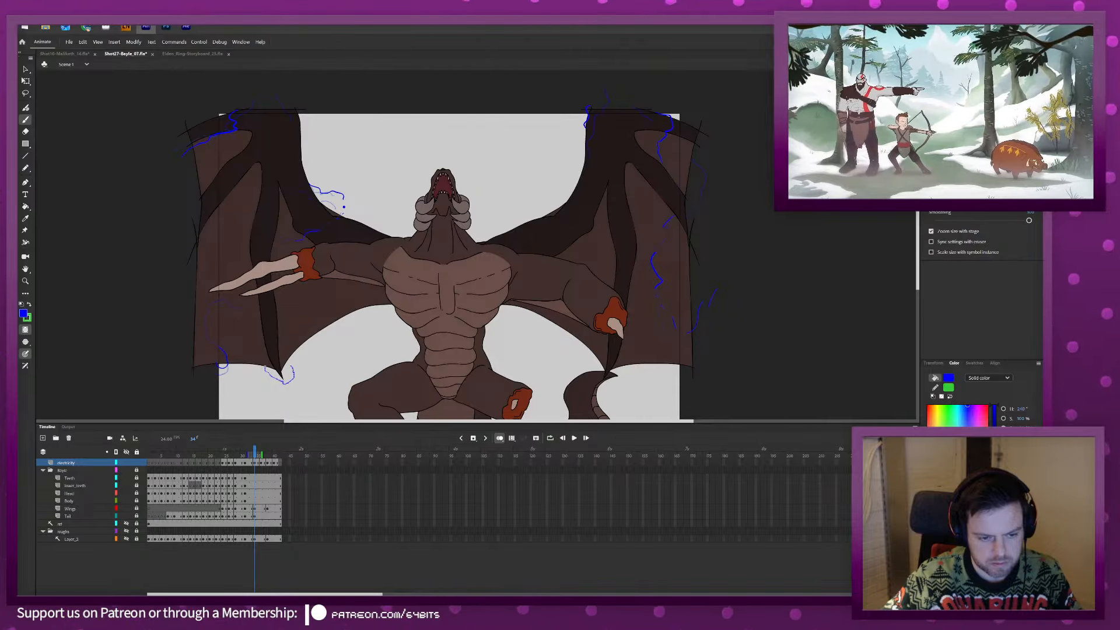
key(period)
key(period)
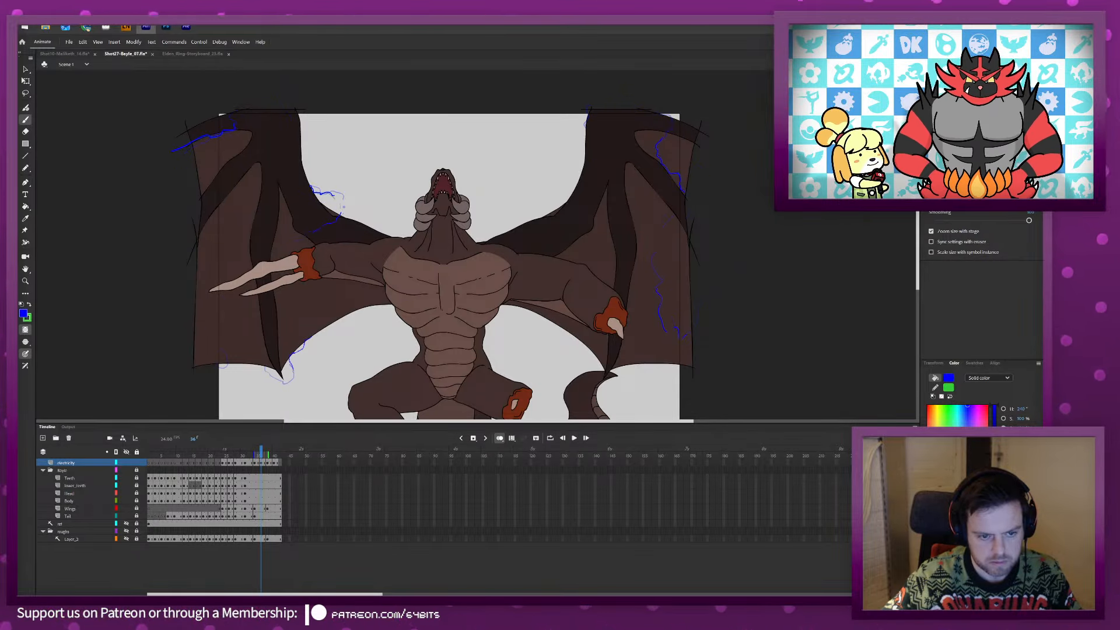
Move the third bolt along the left wing's bottom edge towards the torso, shrinking it to small sparks, and undo the last stroke.
key(period)
key(period)
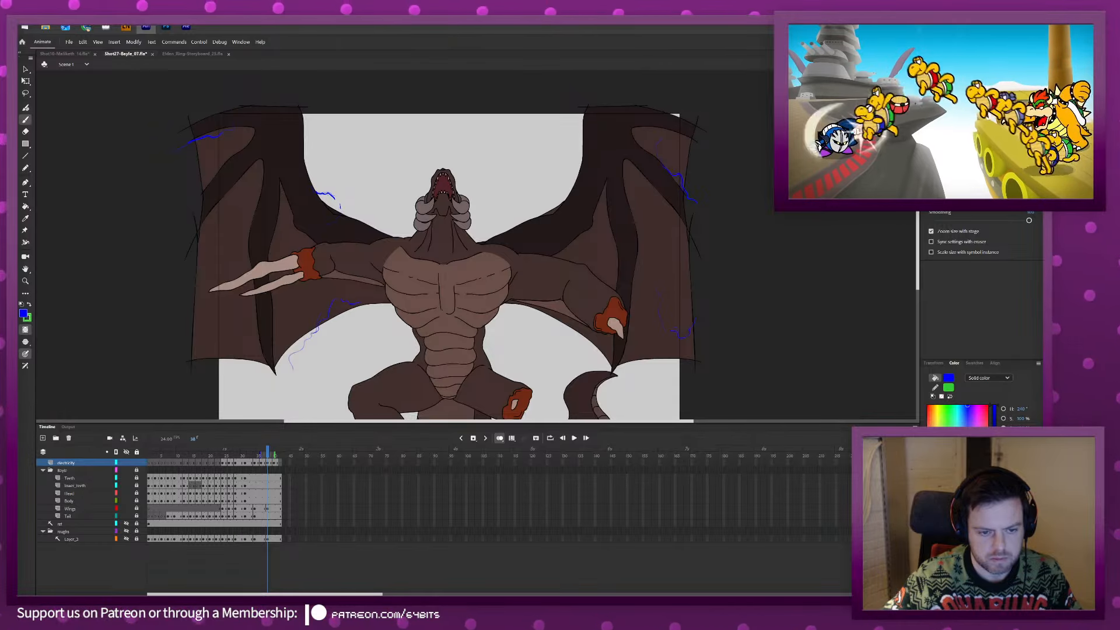
key(period)
key(period)
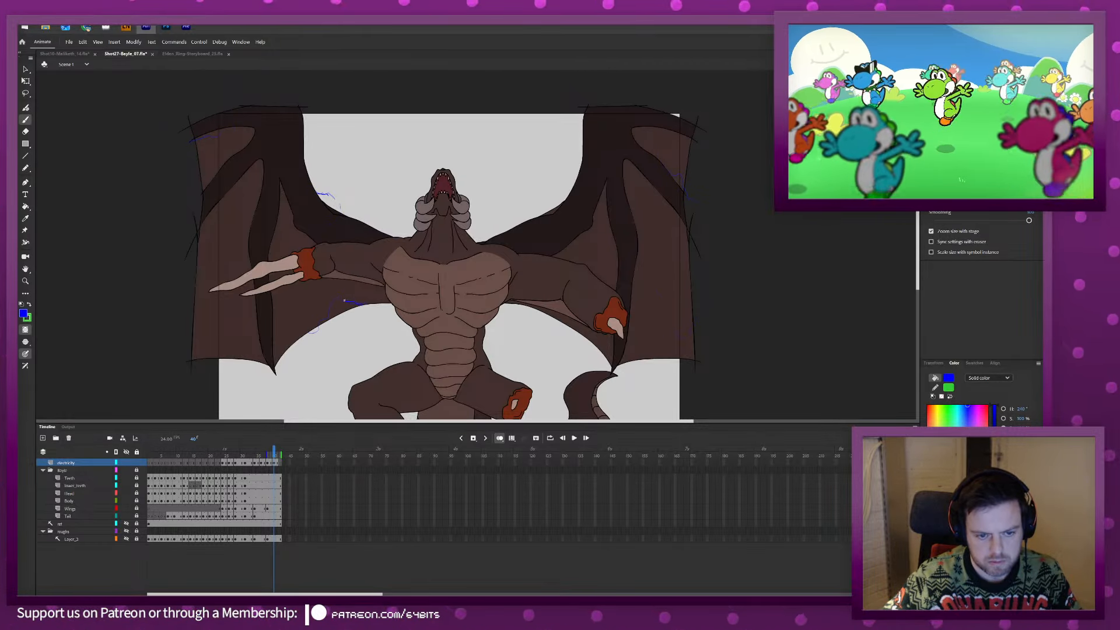
key(period)
key(period)
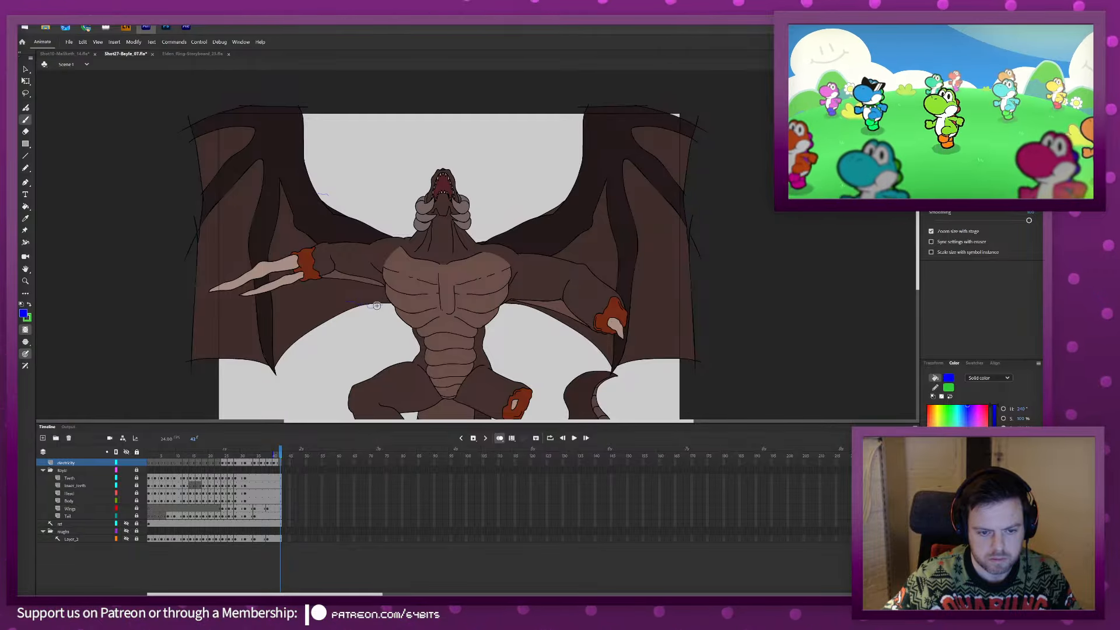
key(ctrl+z)
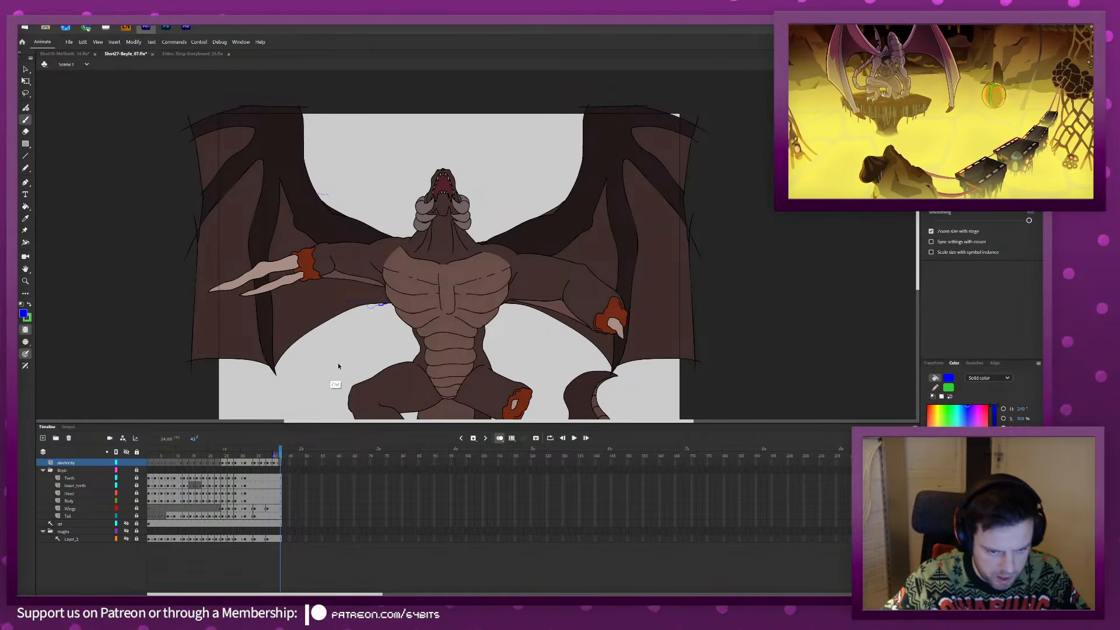
Play back the electricity, then draw a short blue bolt low on the folded right wing from the first electricity keyframes.
key(Return)
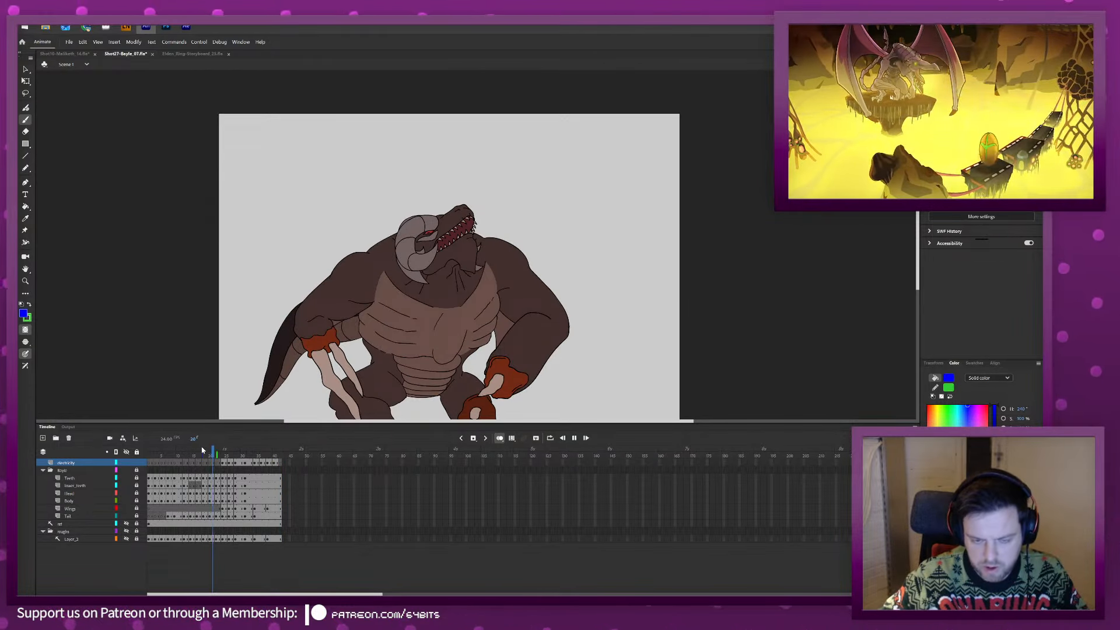
key(Return)
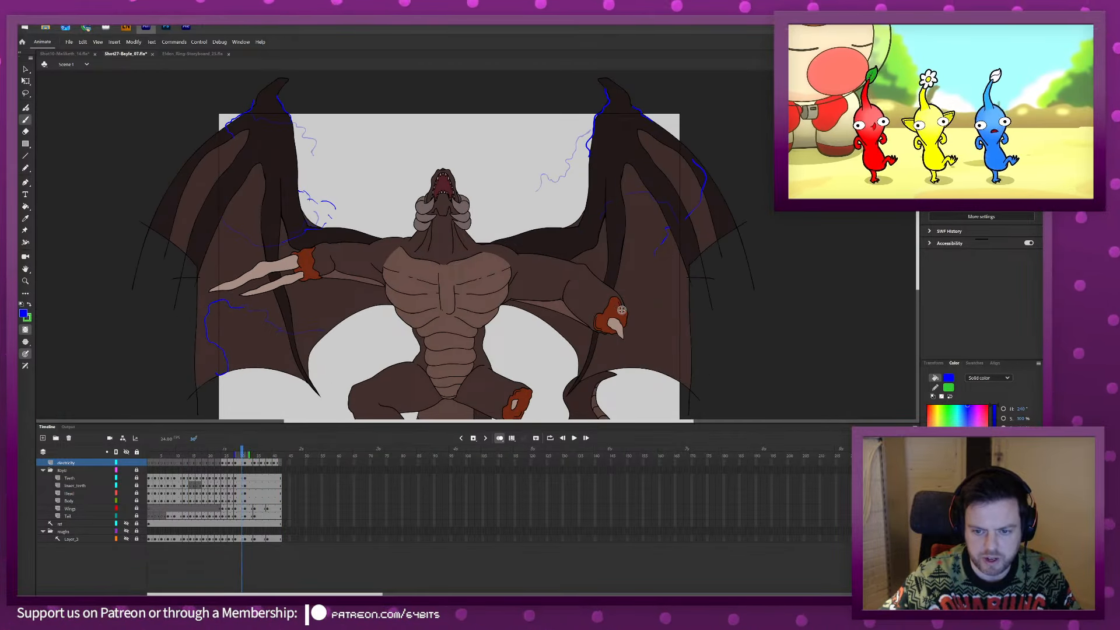
key(Return)
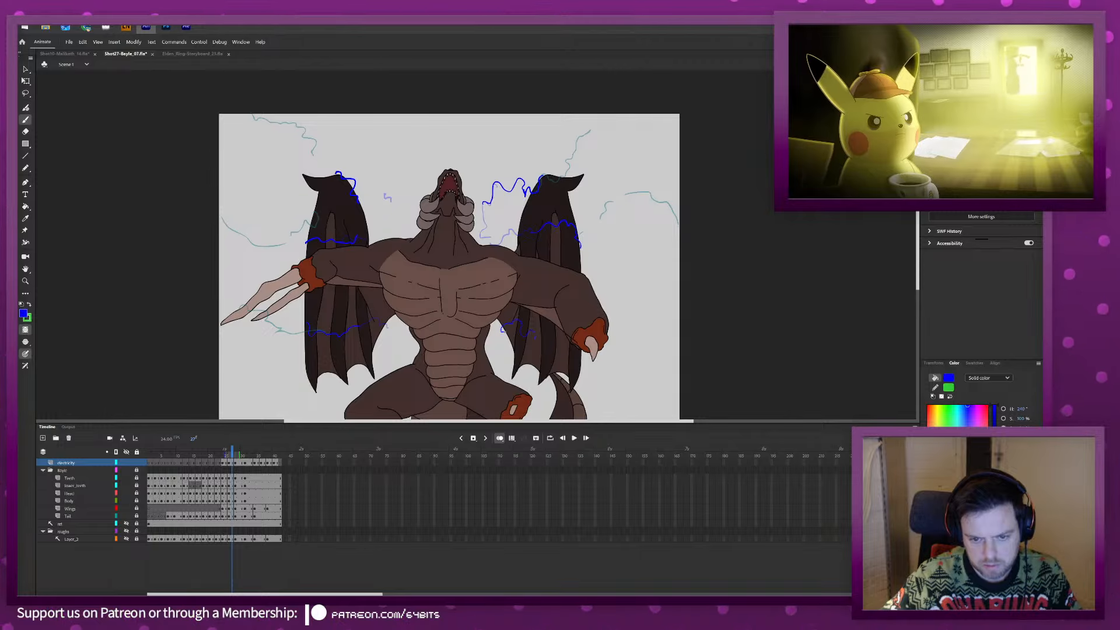
Carry the lower bolt across the opening right wing's inner membrane, then curve it below the hand towards the tail.
key(.)
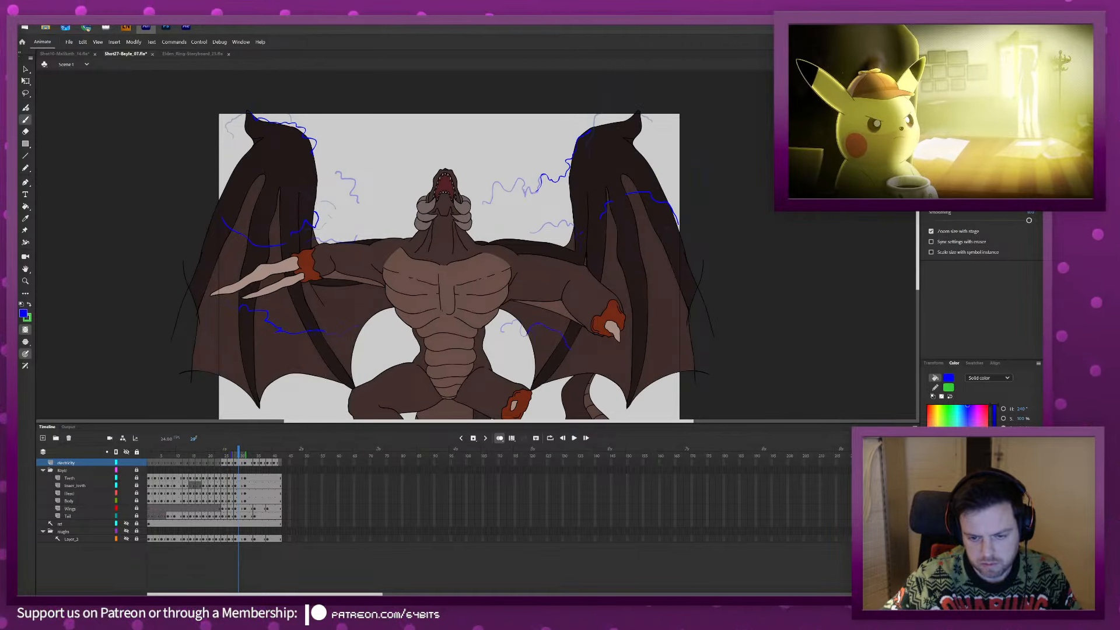
key(.)
key(.)
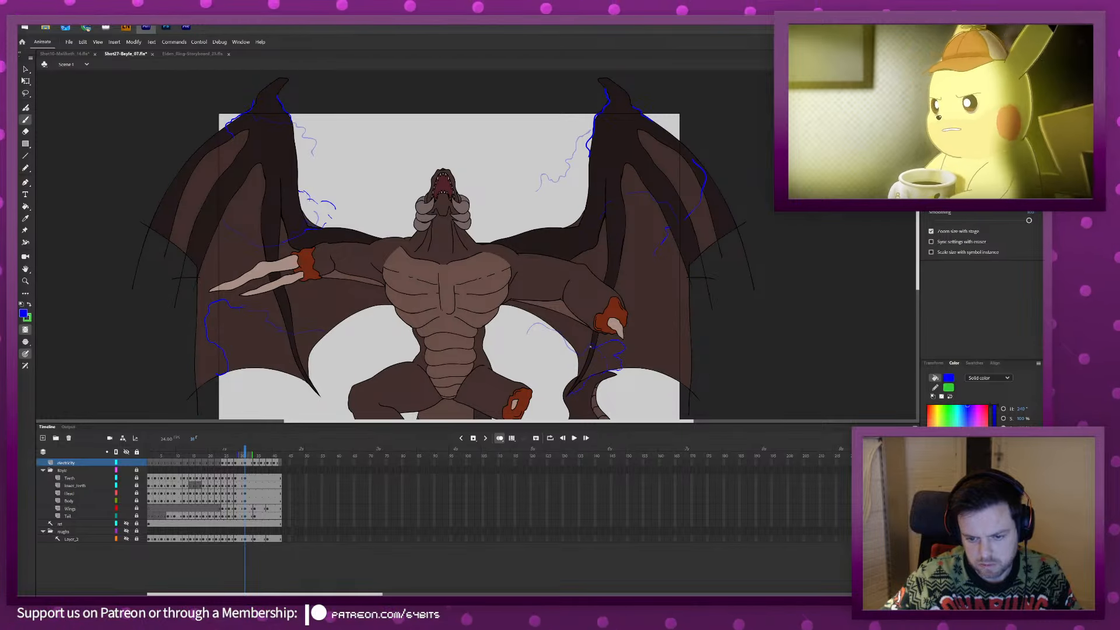
key(.)
key(.)
drag(568, 373, 534, 302)
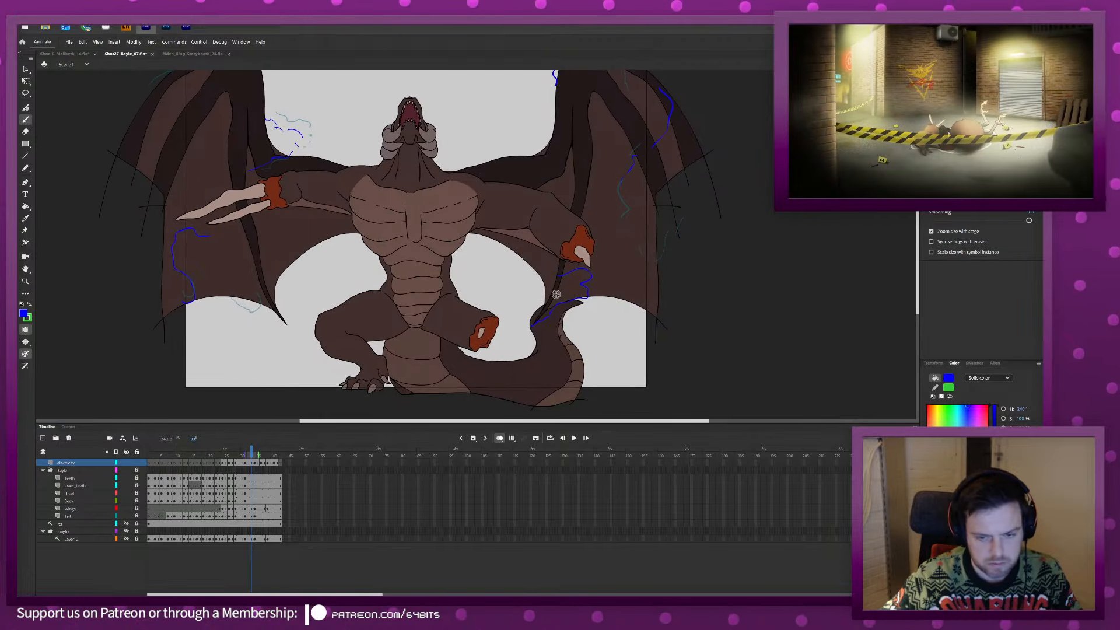
Break the lower bolt into fragments around the right wing's bottom point above the tail, shrinking them on the last keyframes.
key(.)
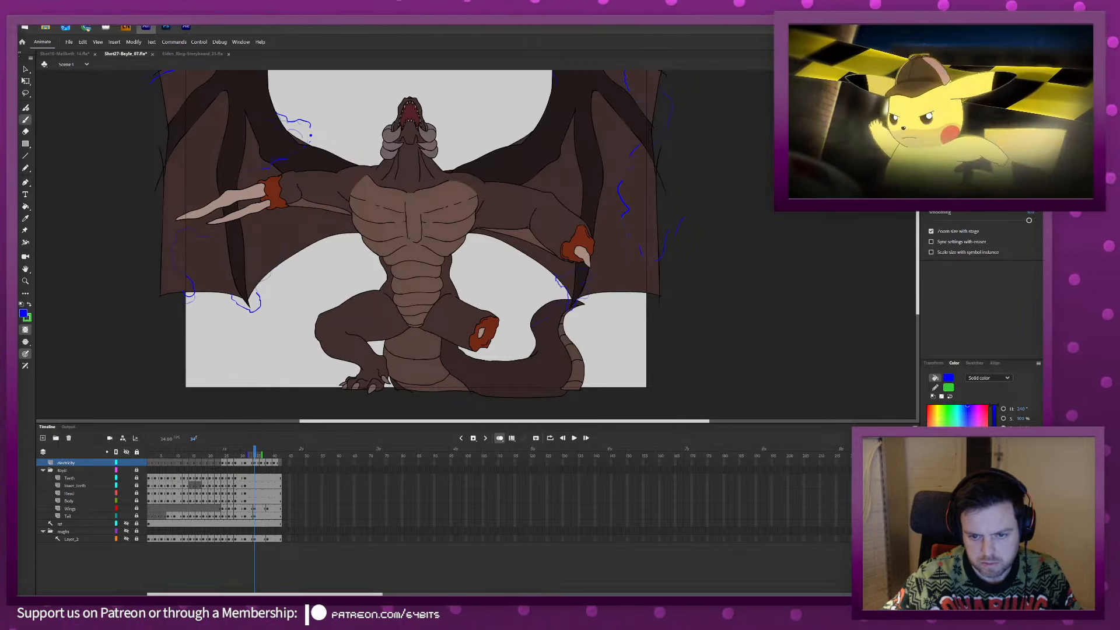
key(.)
key(.)
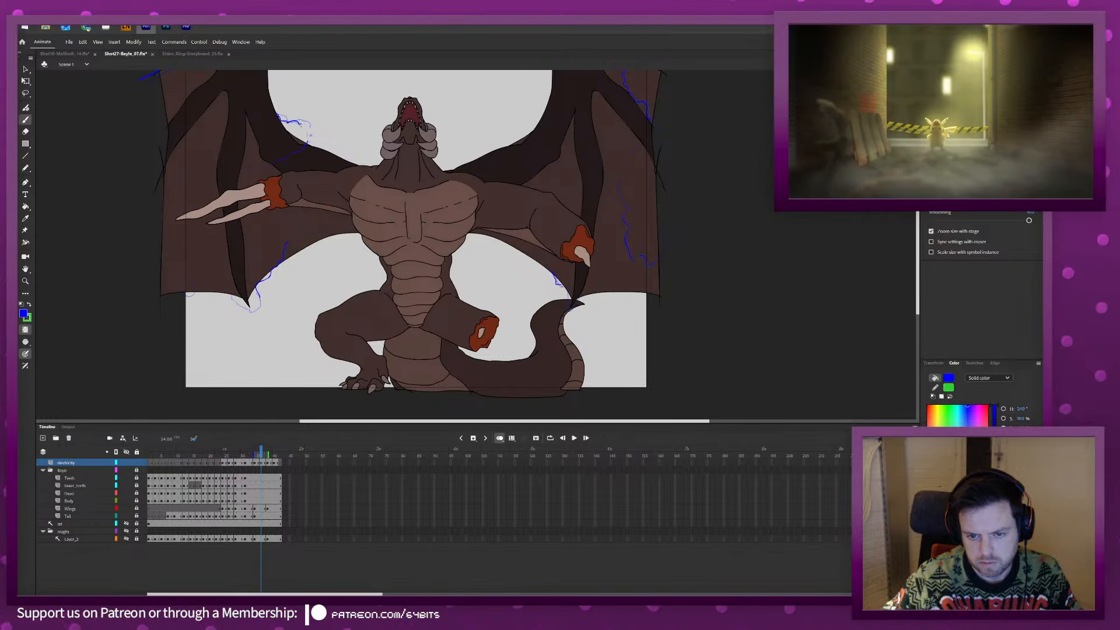
key(.)
key(.)
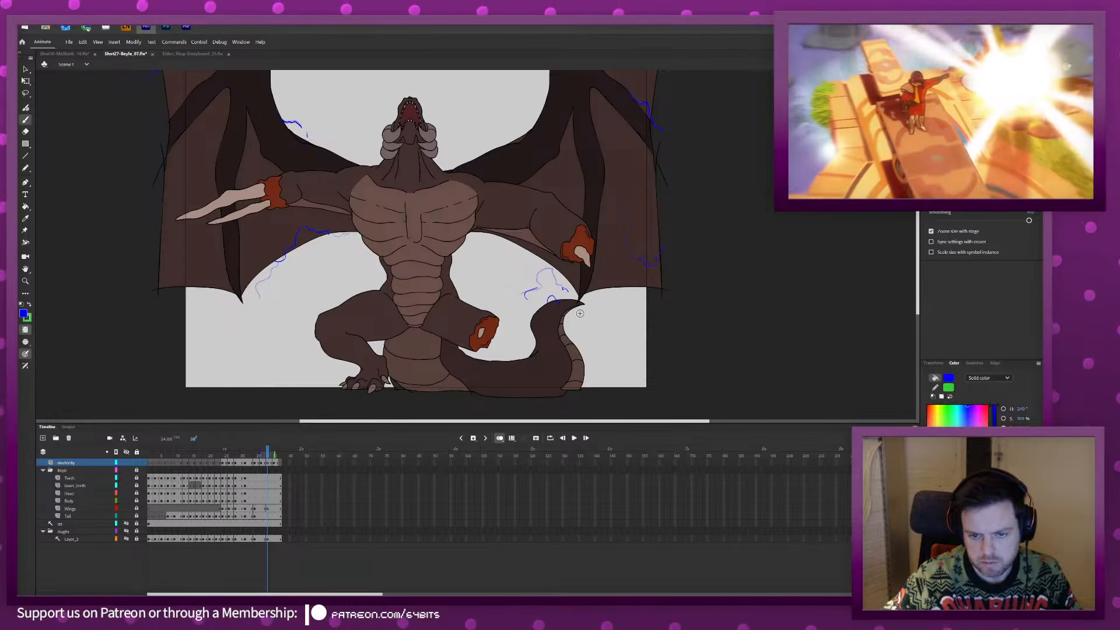
key(.)
key(.)
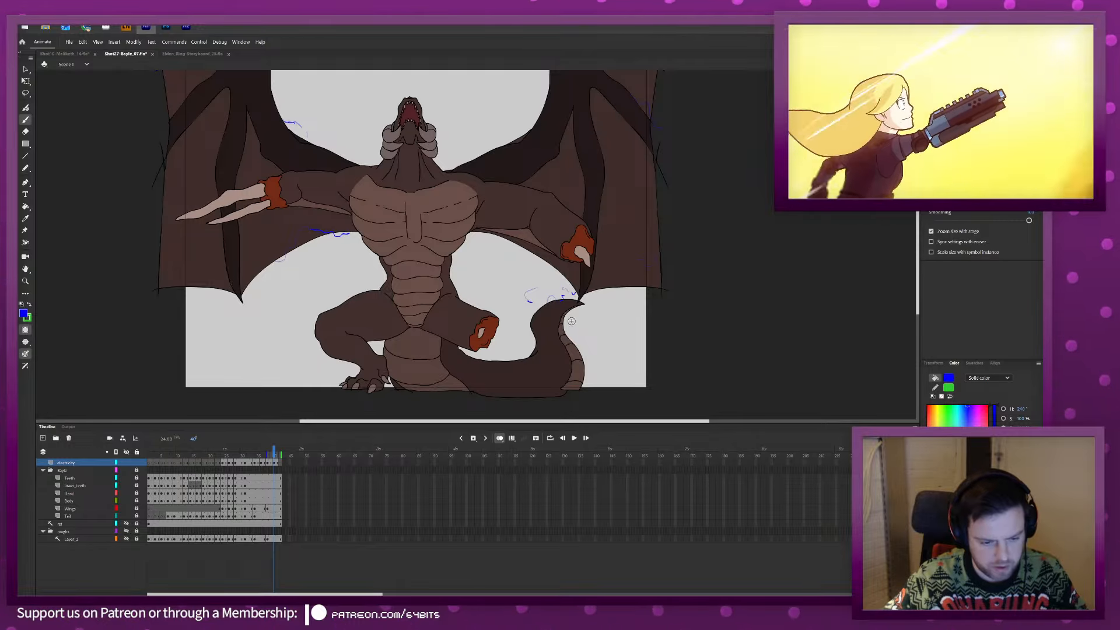
Play back the shot to review the electricity on both wings.
click(215, 451)
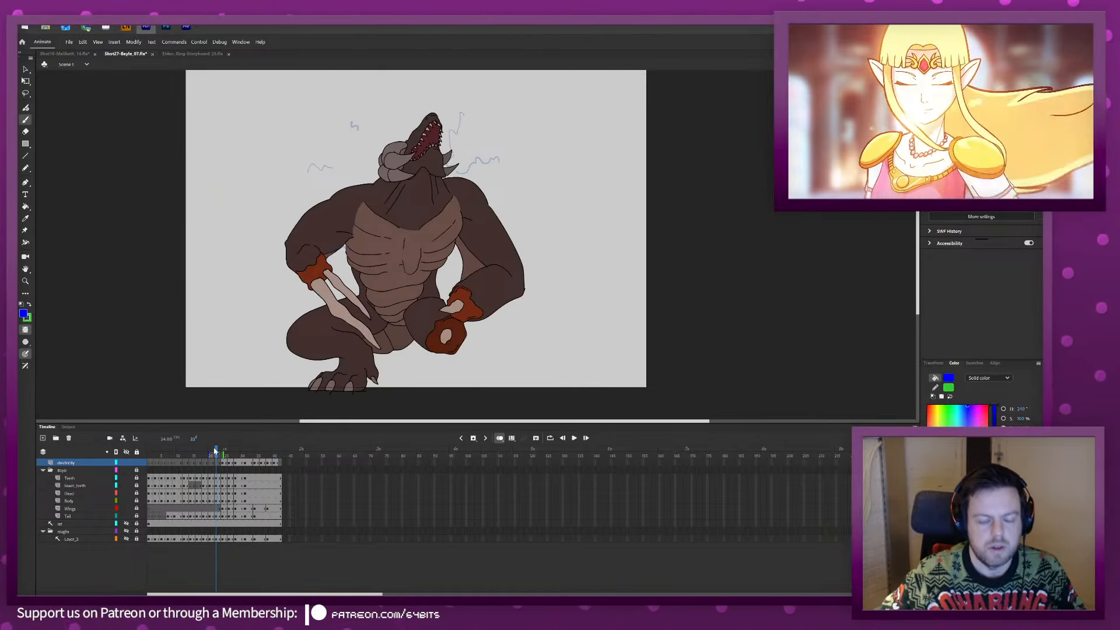
key(Home)
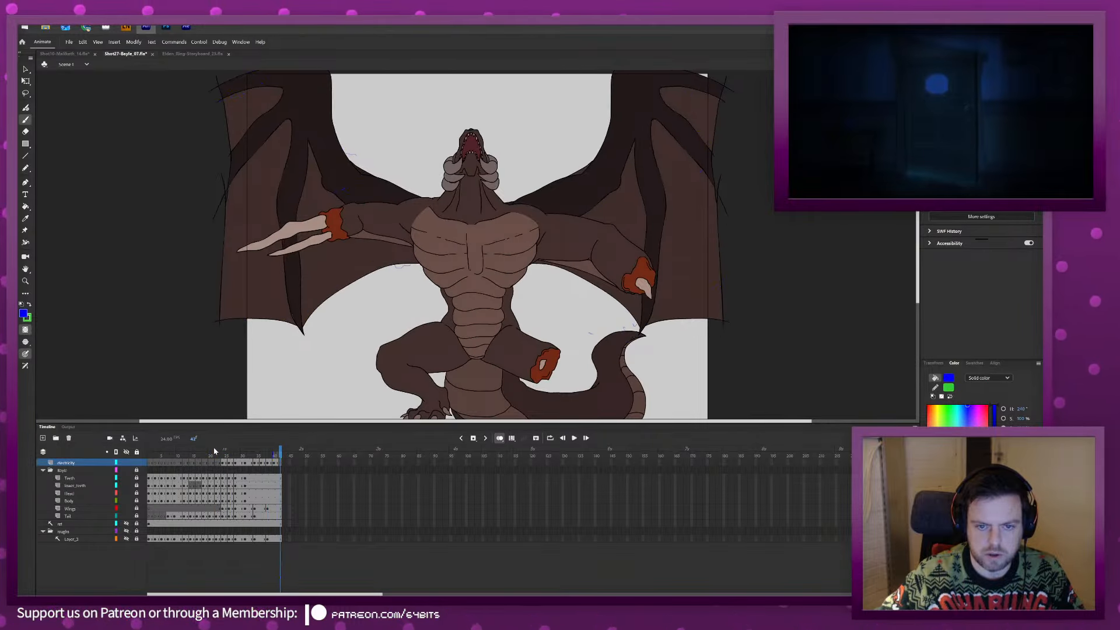
key(Return)
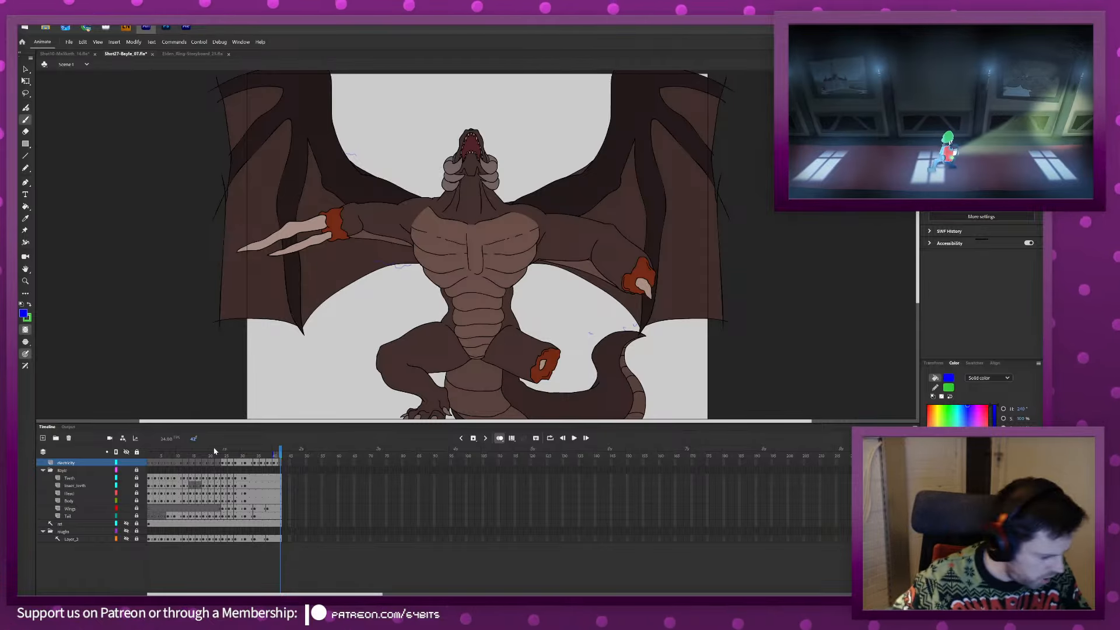
Save the file, then recolour the electricity drawings white on all of the layer's keyframes at once.
key(ctrl+s)
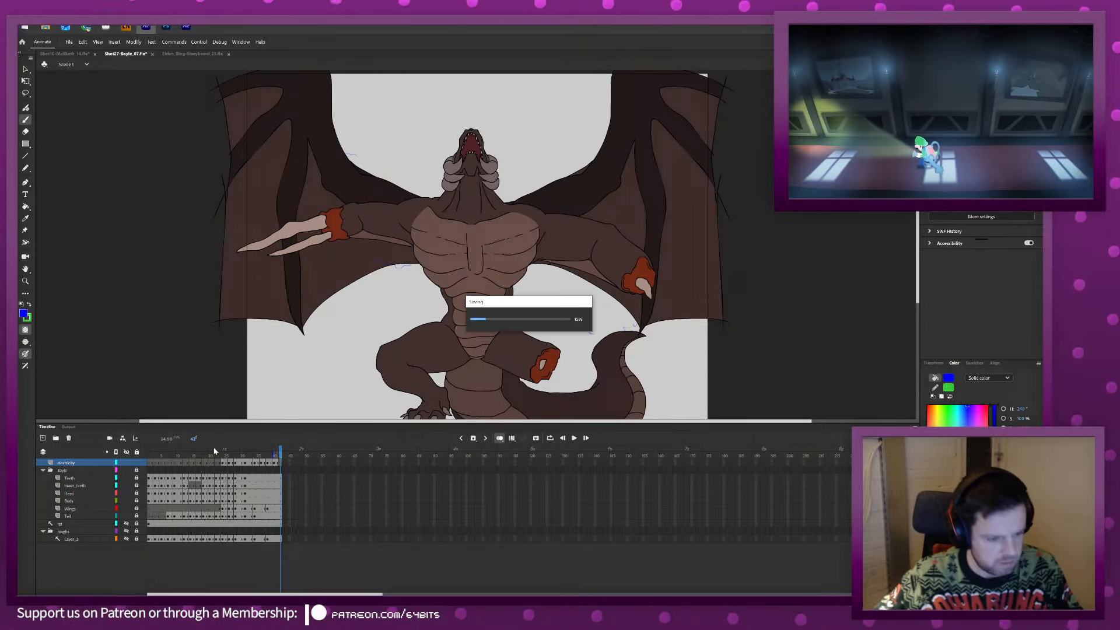
click(512, 438)
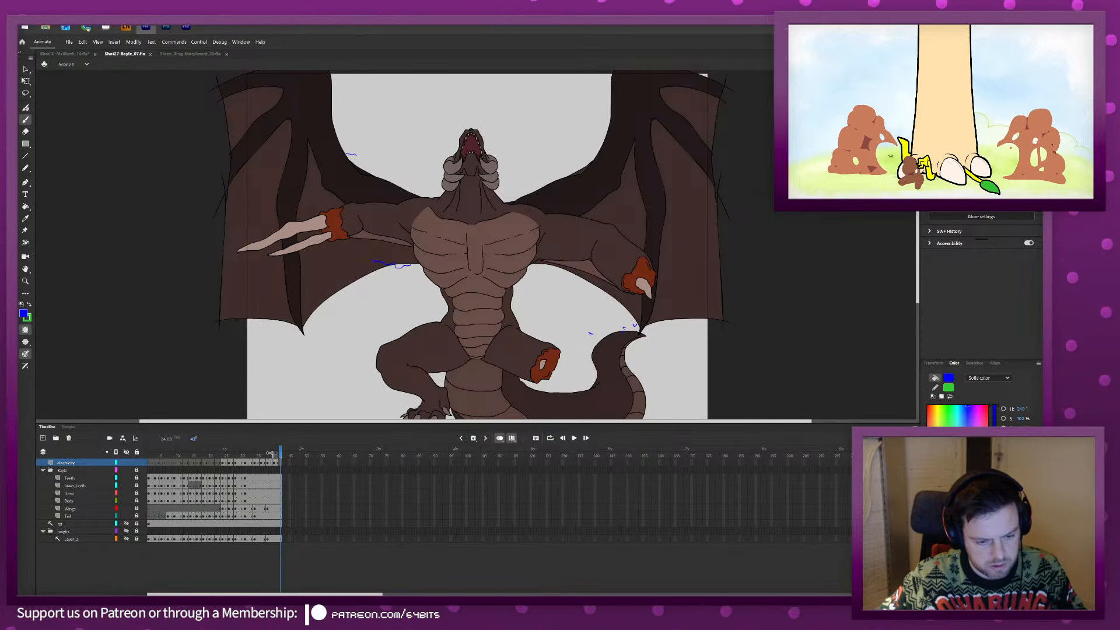
drag(270, 453, 212, 454)
key(ctrl+a)
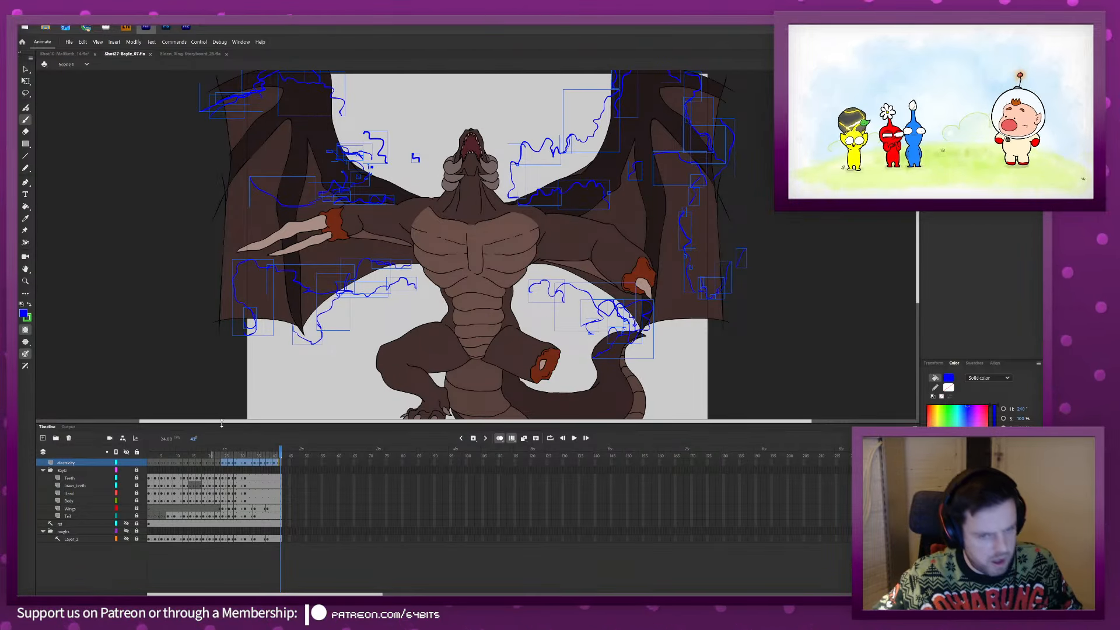
click(948, 388)
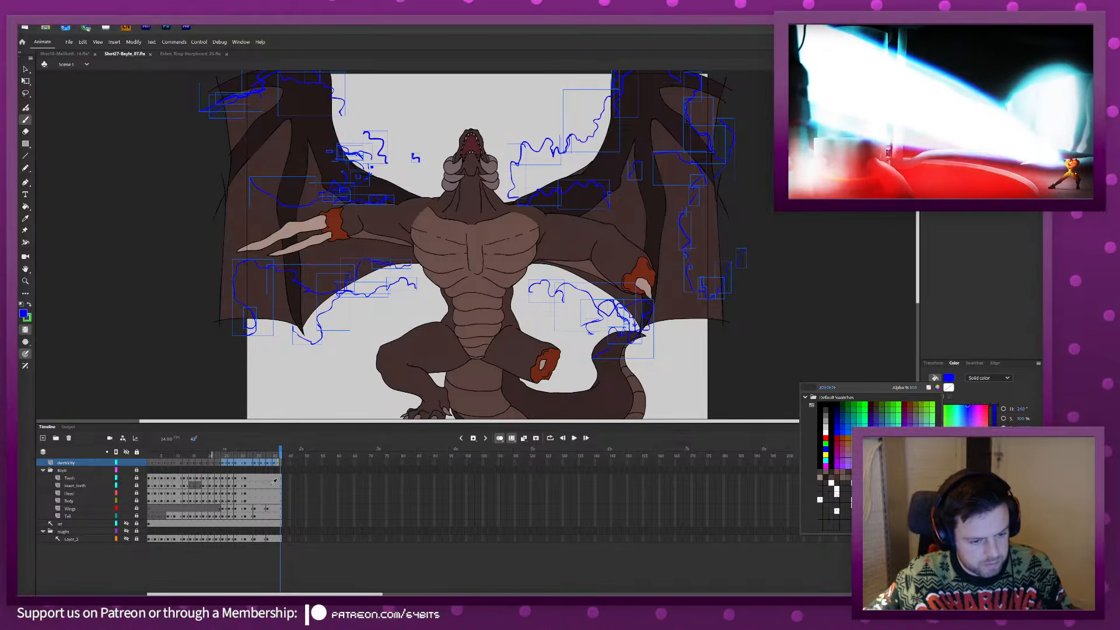
click(827, 430)
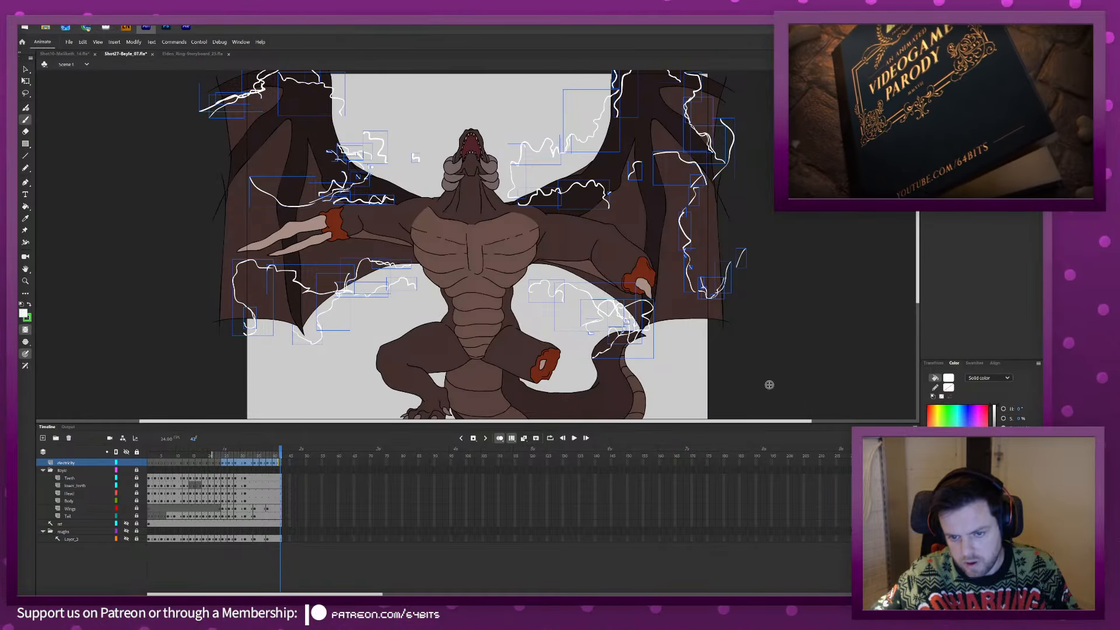
key(v)
click(635, 405)
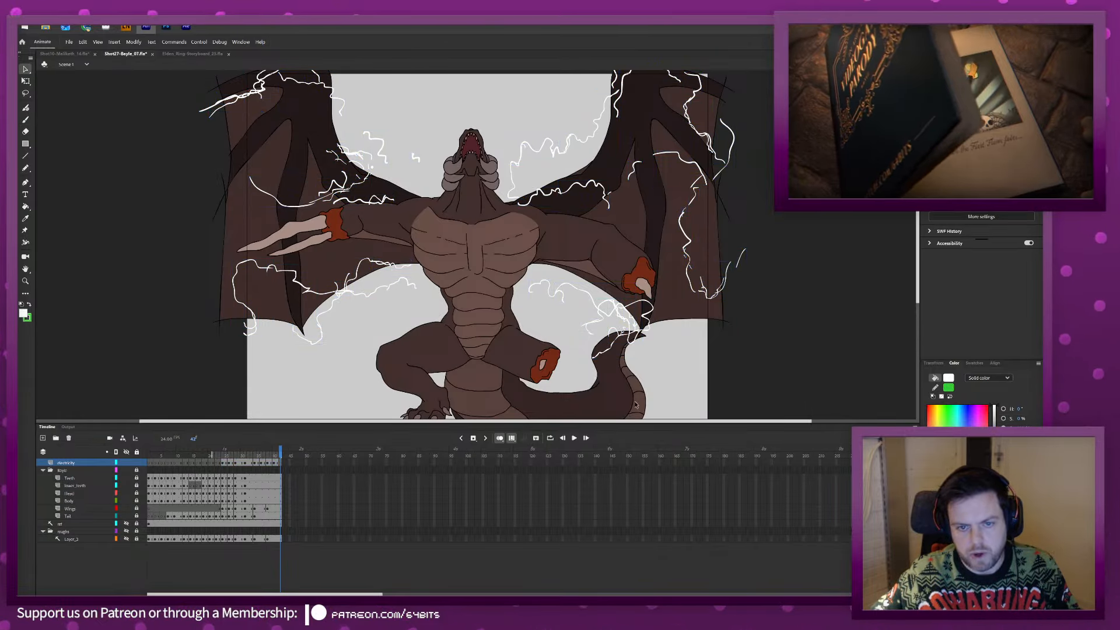
Turn the dragon's layers from Teeth to Tail into guide layers and export the electricity as the SWF movie "Shot27-Bayle_06 - Electricity".
click(70, 477)
shift+click(68, 516)
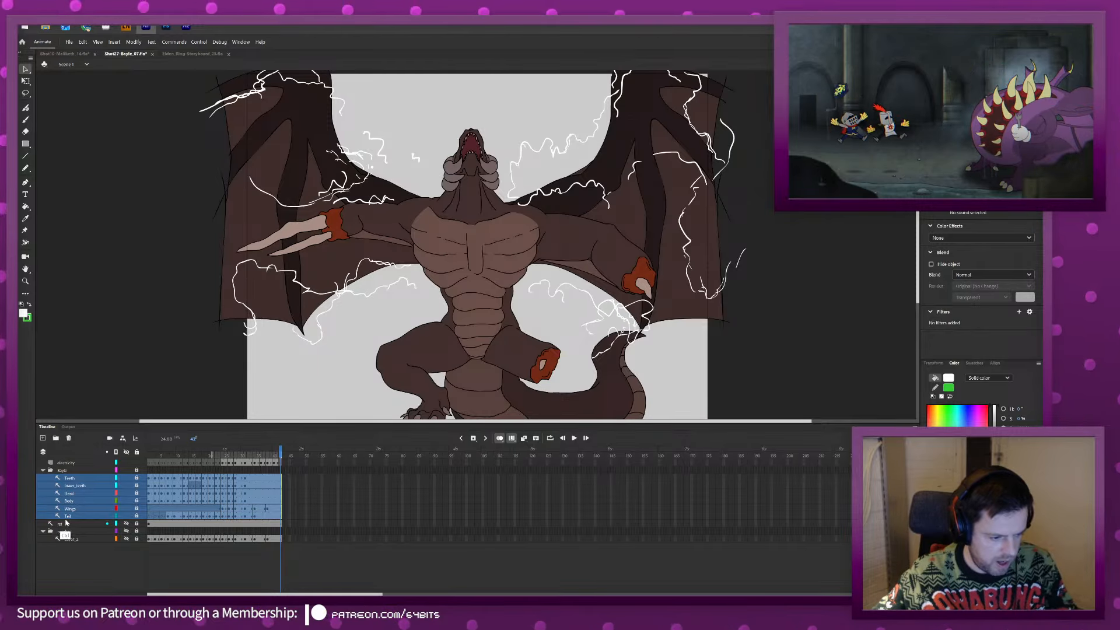
key(ctrl+alt+shift+s)
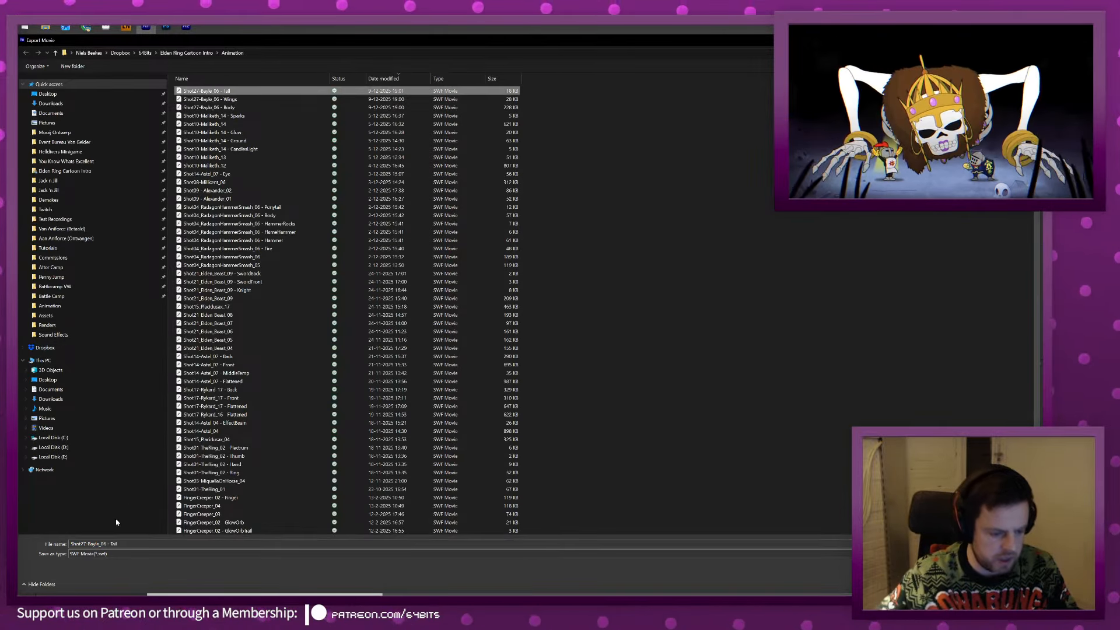
key(End)
key(BackSpace)
key(BackSpace)
key(BackSpace)
key(BackSpace)
text(F)
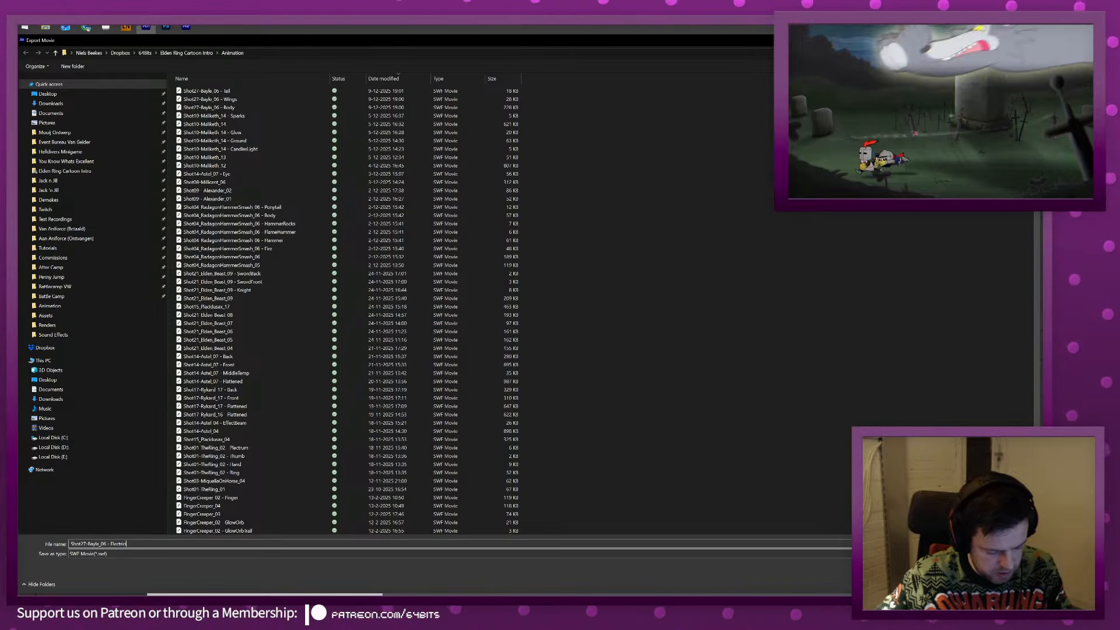
text(lectricity)
key(Return)
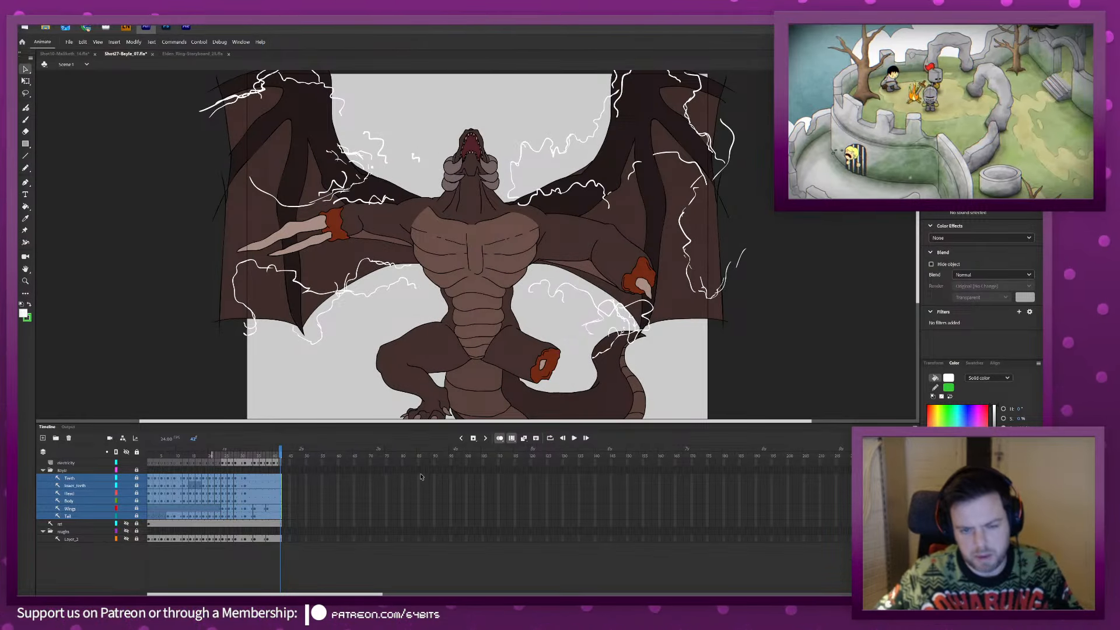
Switch to After Effects, open BaylePrecomp from the Shot27_Bayle_01 composition and duplicate its body layer.
click(186, 26)
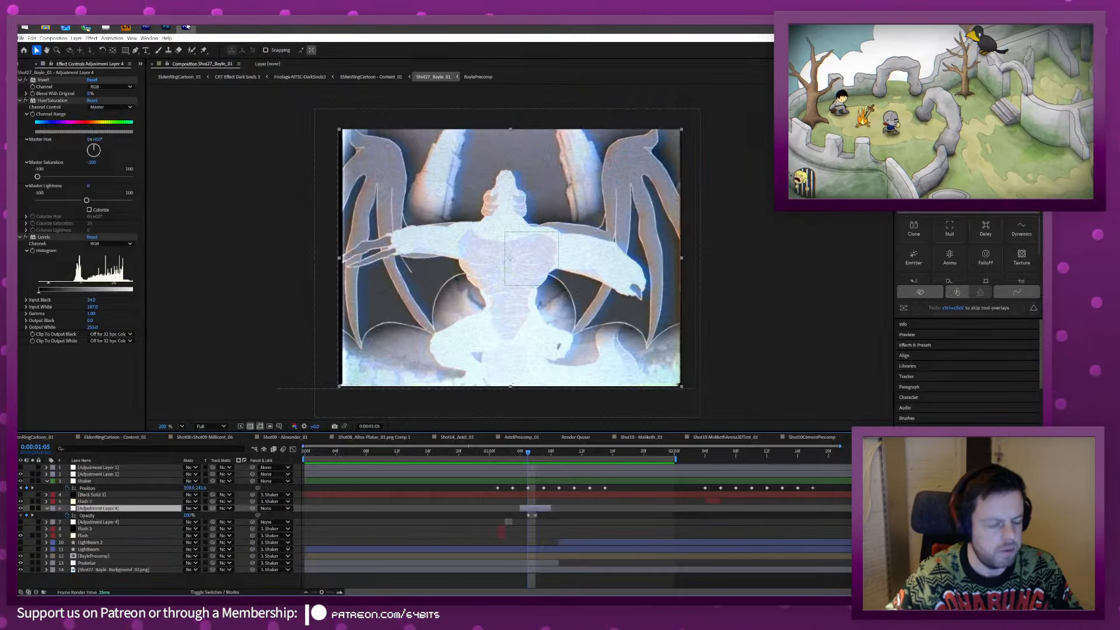
click(22, 63)
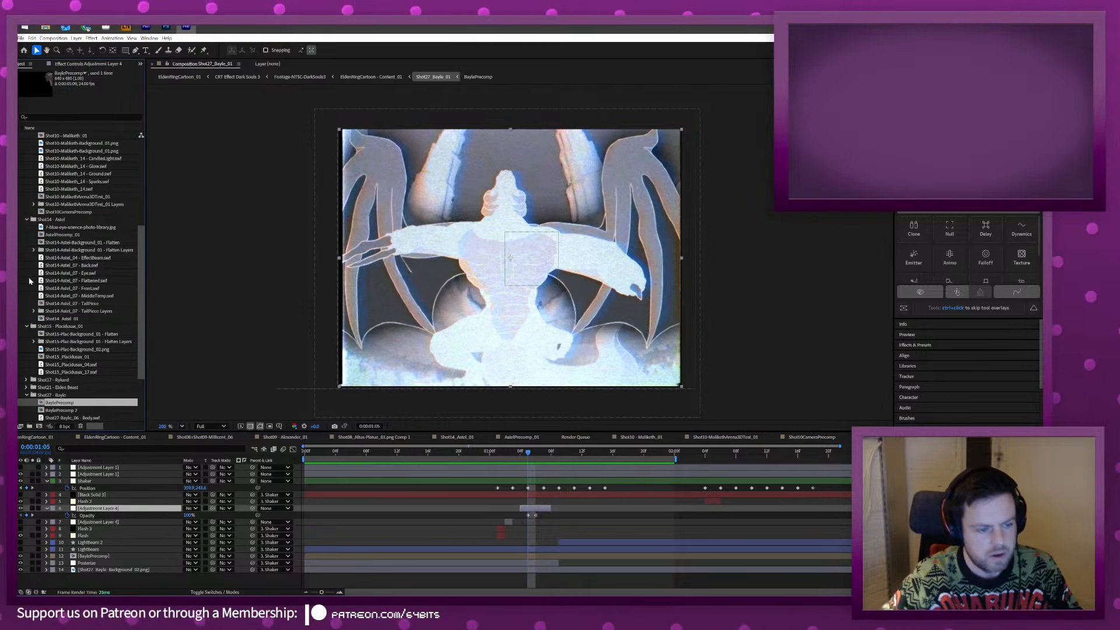
double_click(91, 555)
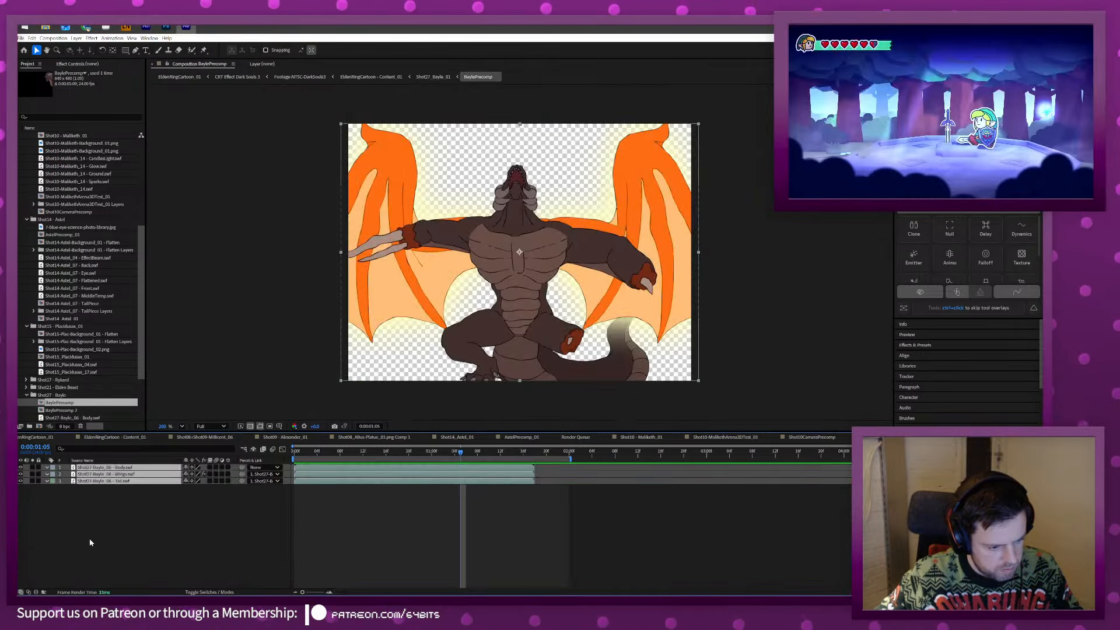
click(98, 468)
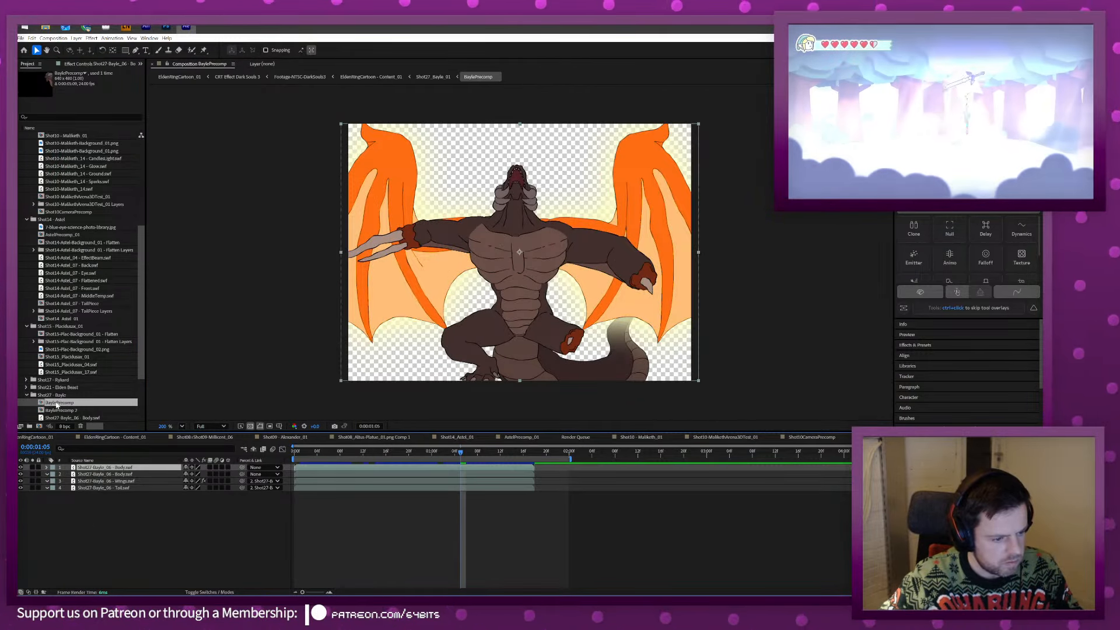
Import "Shot27-Bayle_06 - Electricity.swf" from the Animation folder and replace the duplicated body layer's source with it.
key(ctrl+i)
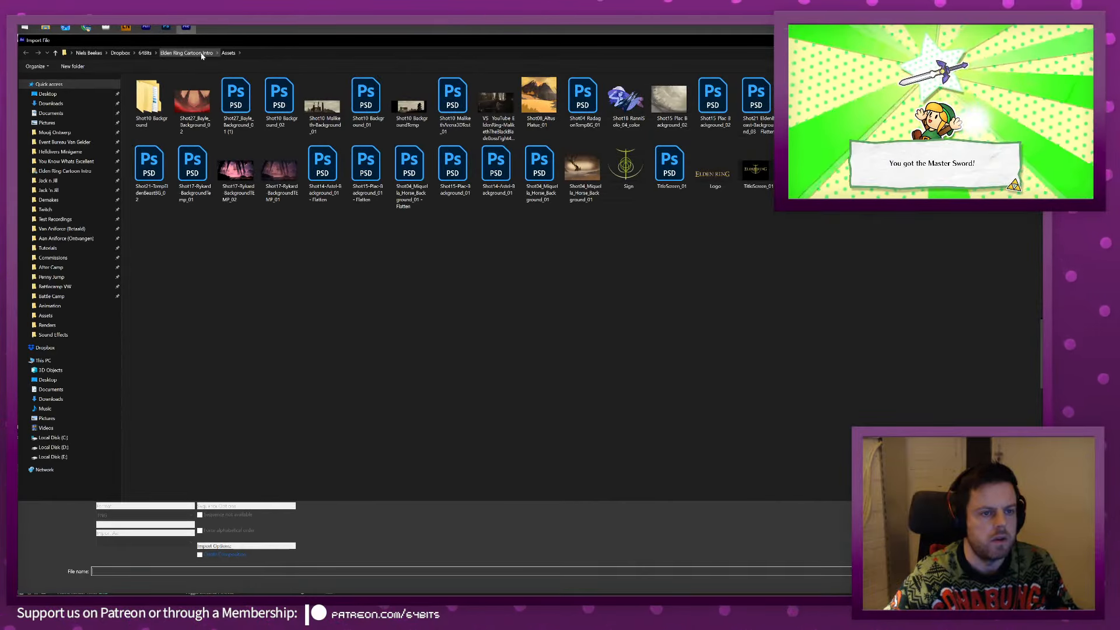
click(202, 54)
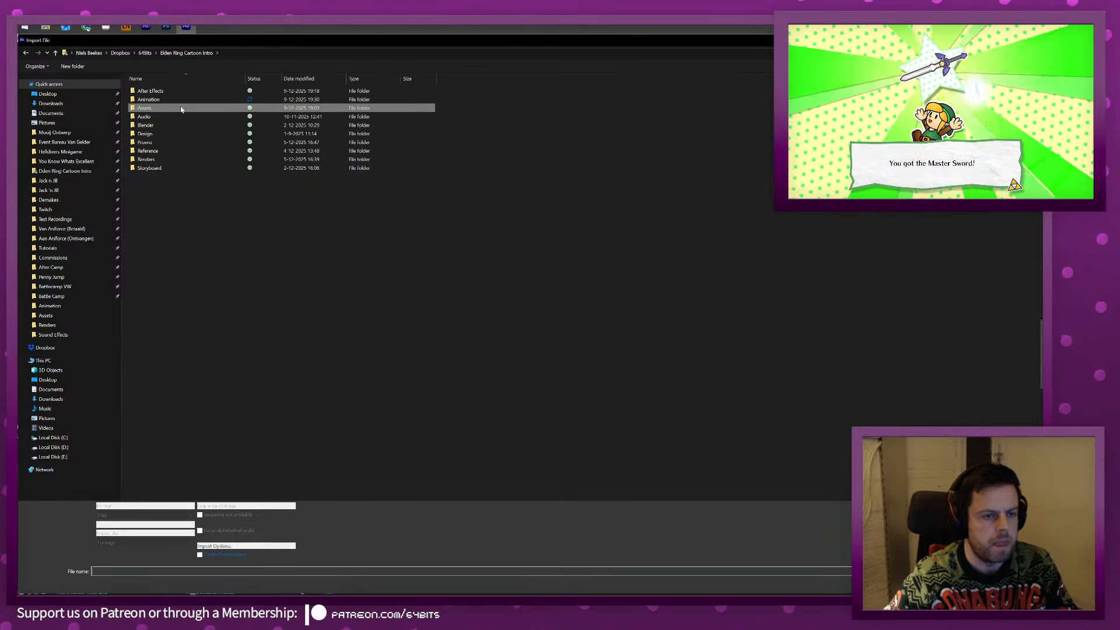
double_click(183, 99)
double_click(186, 108)
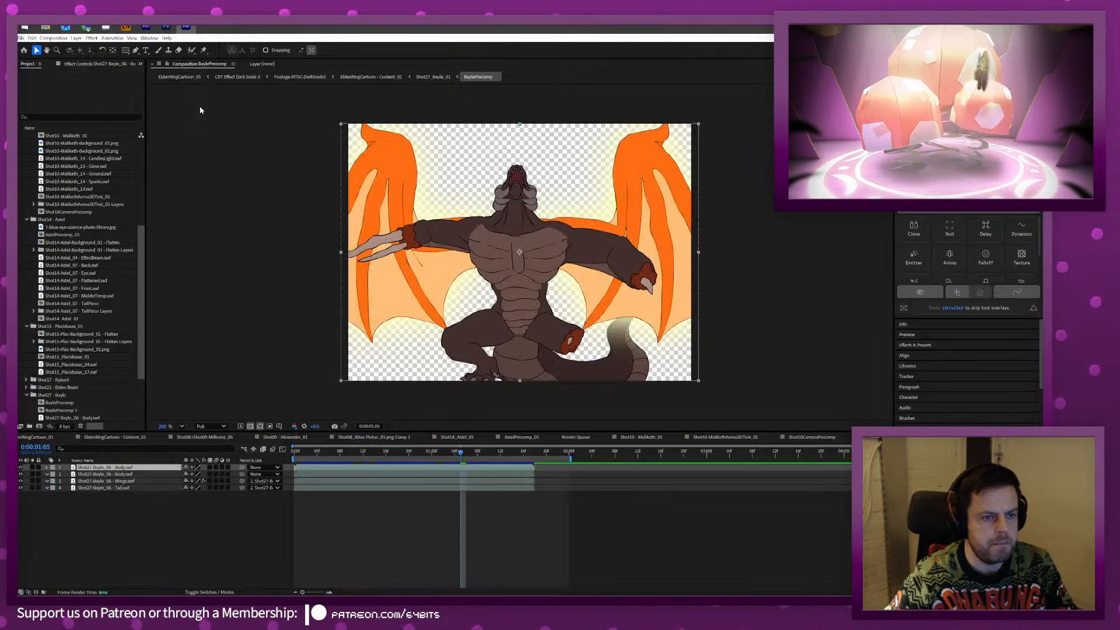
drag(91, 410, 117, 465)
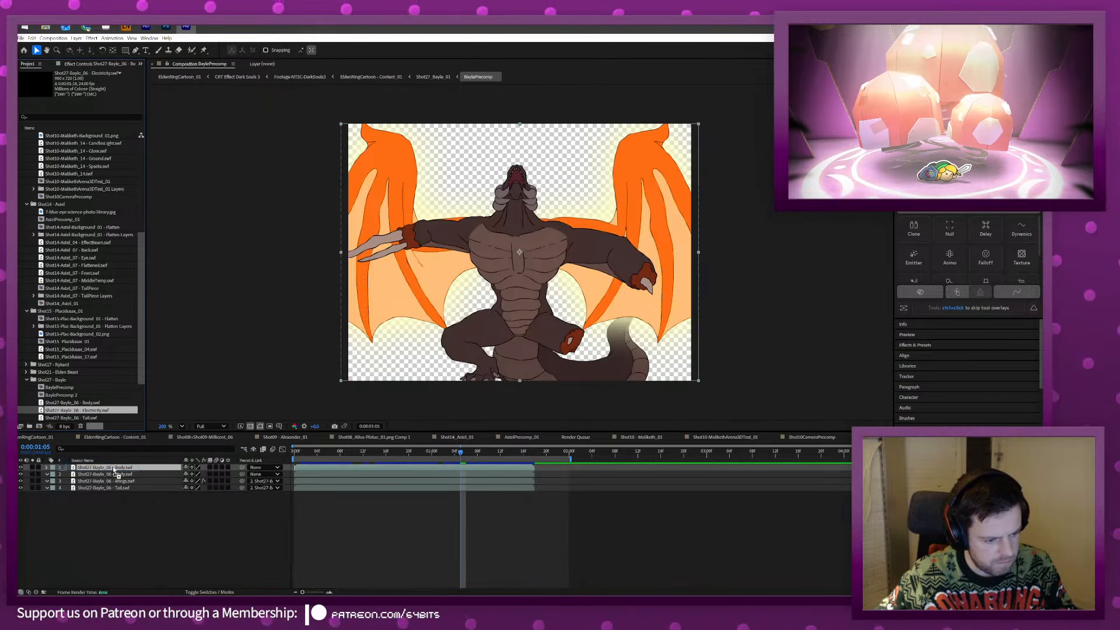
drag(372, 455, 236, 455)
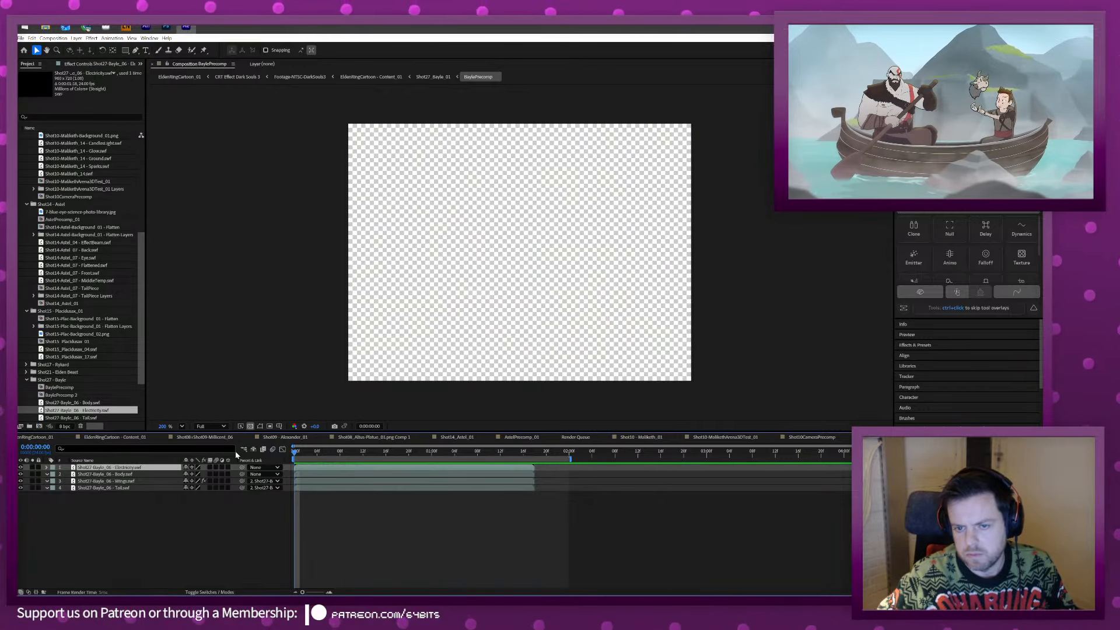
Switch to Animate, turn off multi-frame editing and onion skinning, and draw a short white bolt on the right wing's inner edge above the shoulder.
key(alt+Tab)
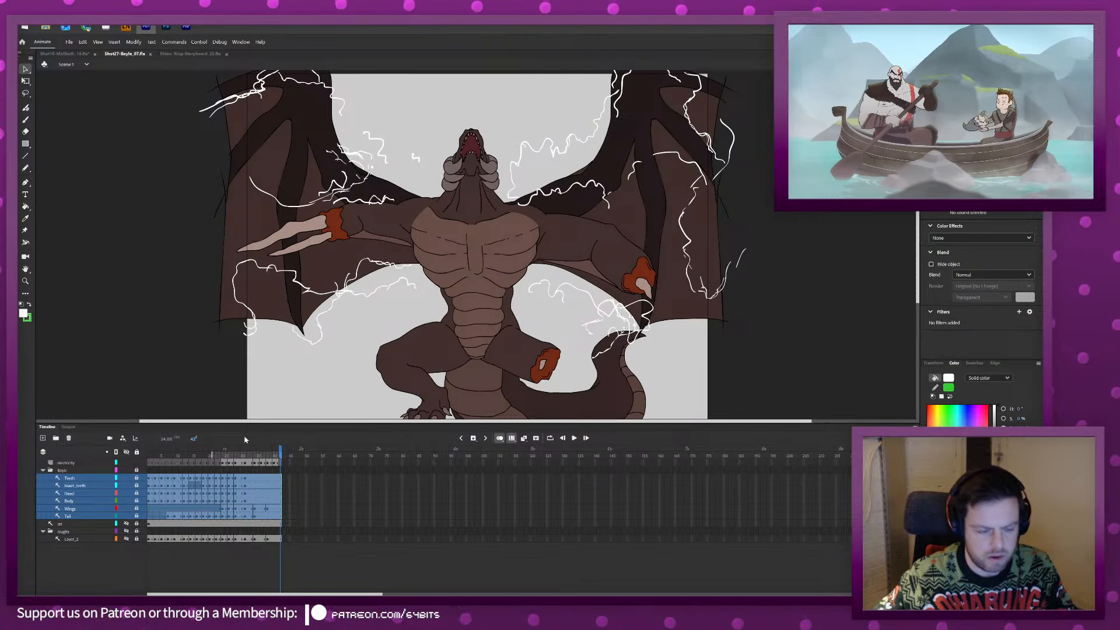
click(510, 440)
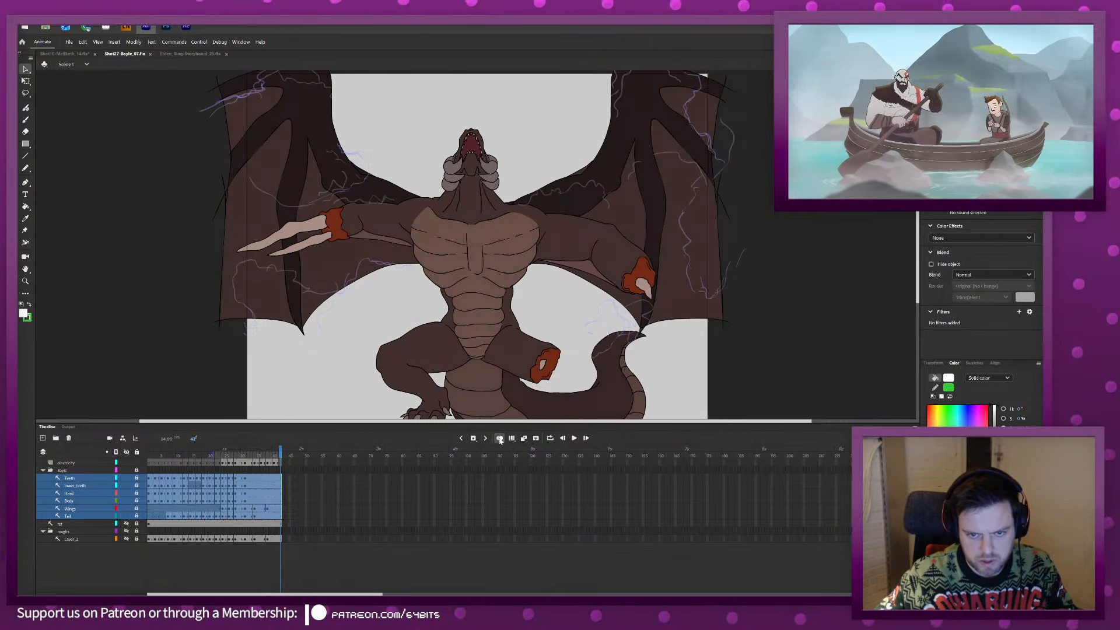
click(500, 441)
click(243, 454)
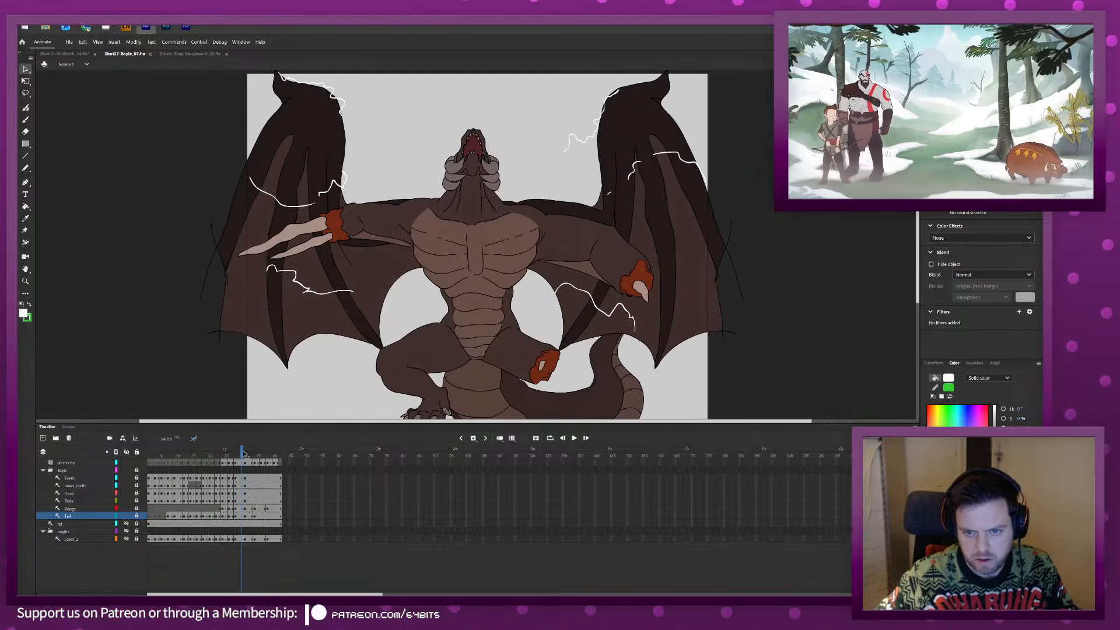
key(period)
key(b)
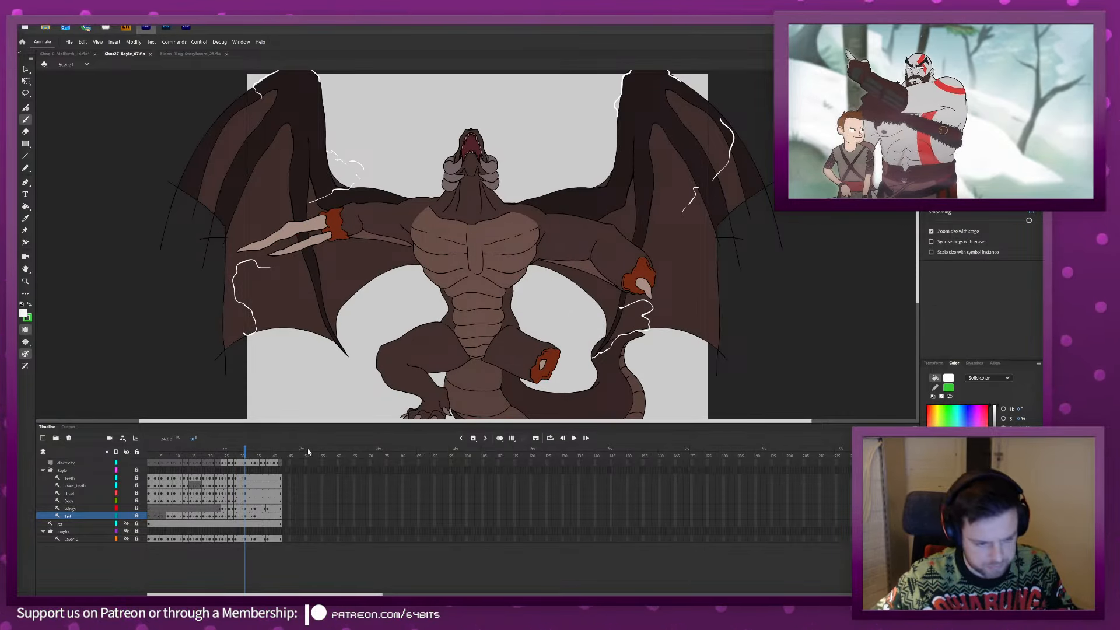
click(66, 462)
drag(609, 180, 551, 201)
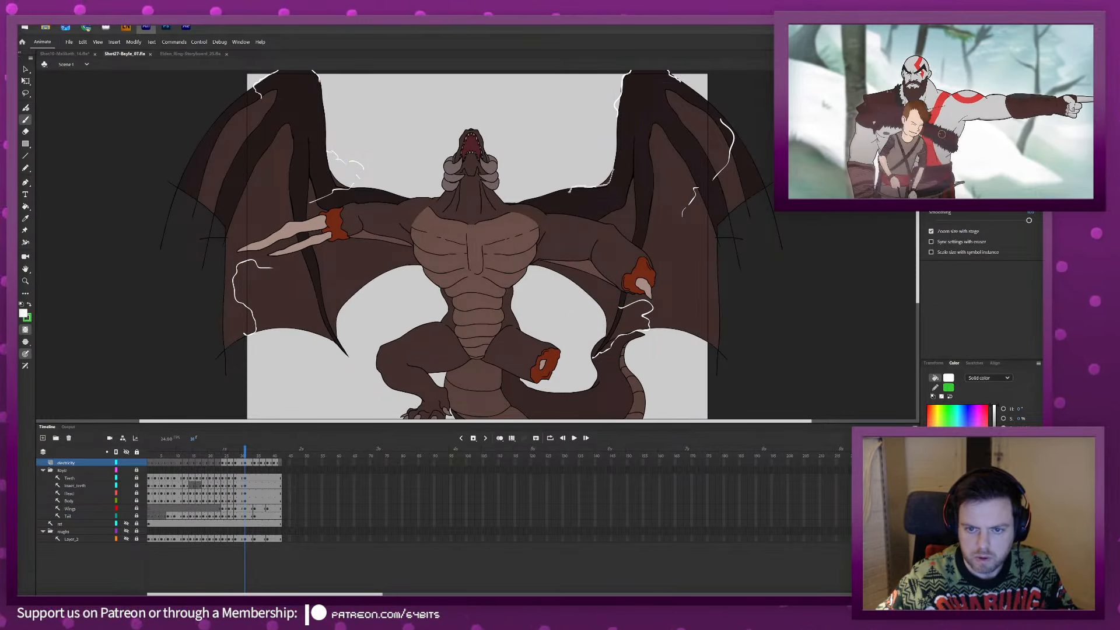
Carry the new bolt outward across the right wing above the arm on the following electricity keyframes, breaking it into small fragments on the last.
key(period)
key(period)
key(period)
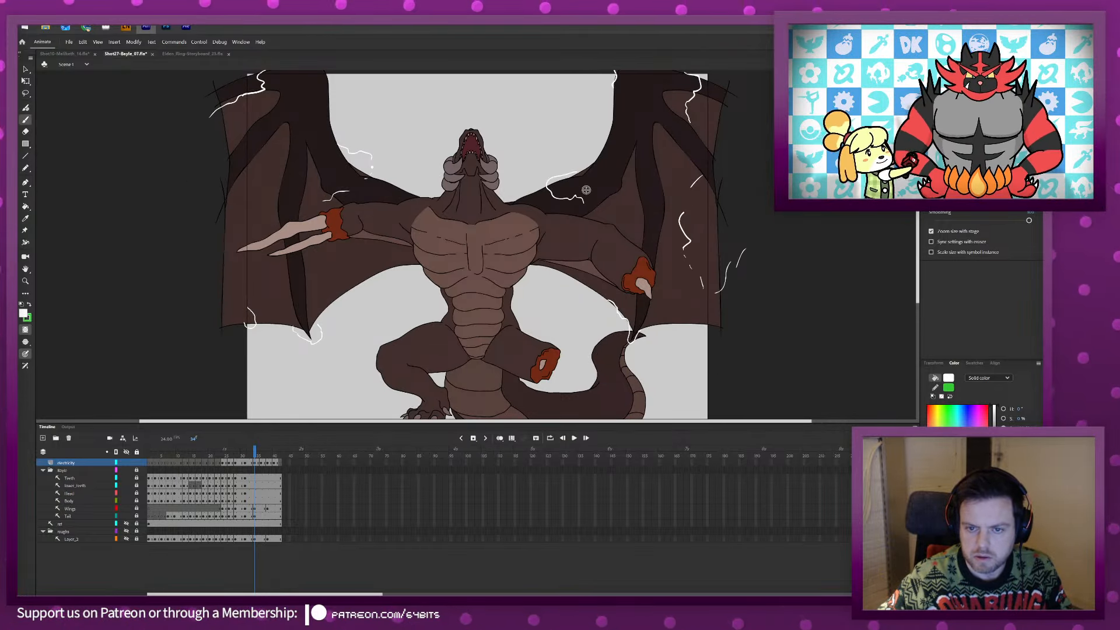
key(period)
key(period)
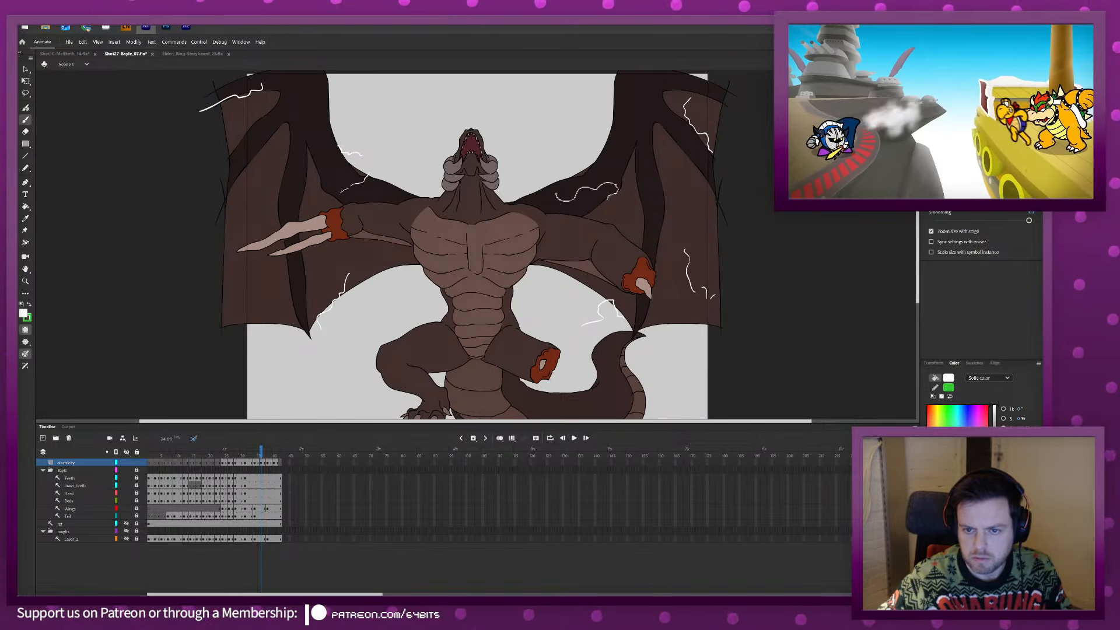
key(period)
key(period)
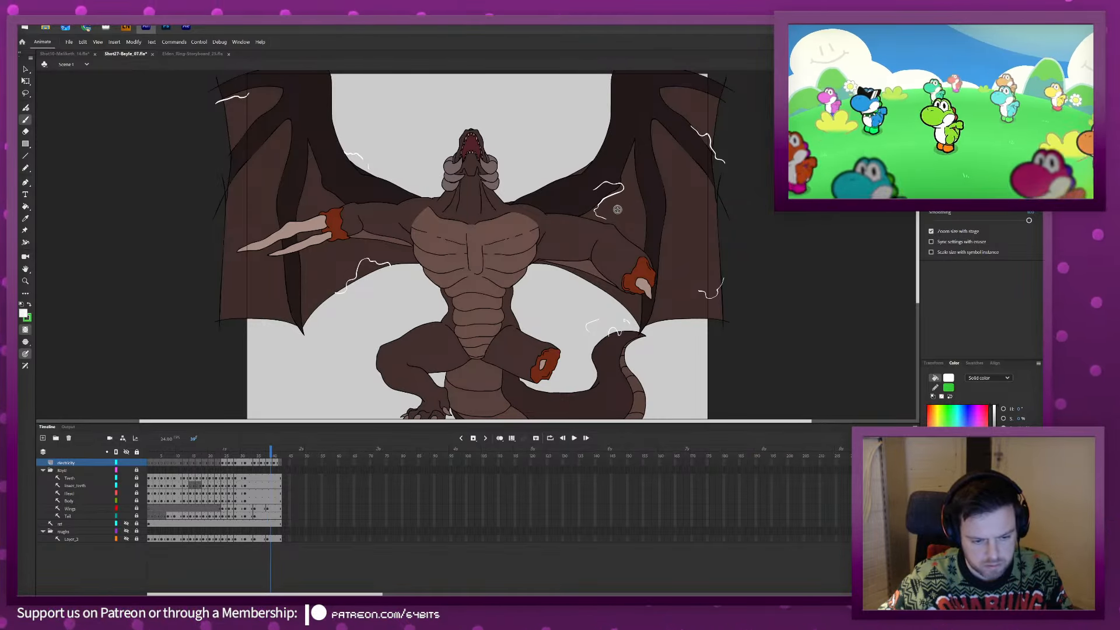
key(period)
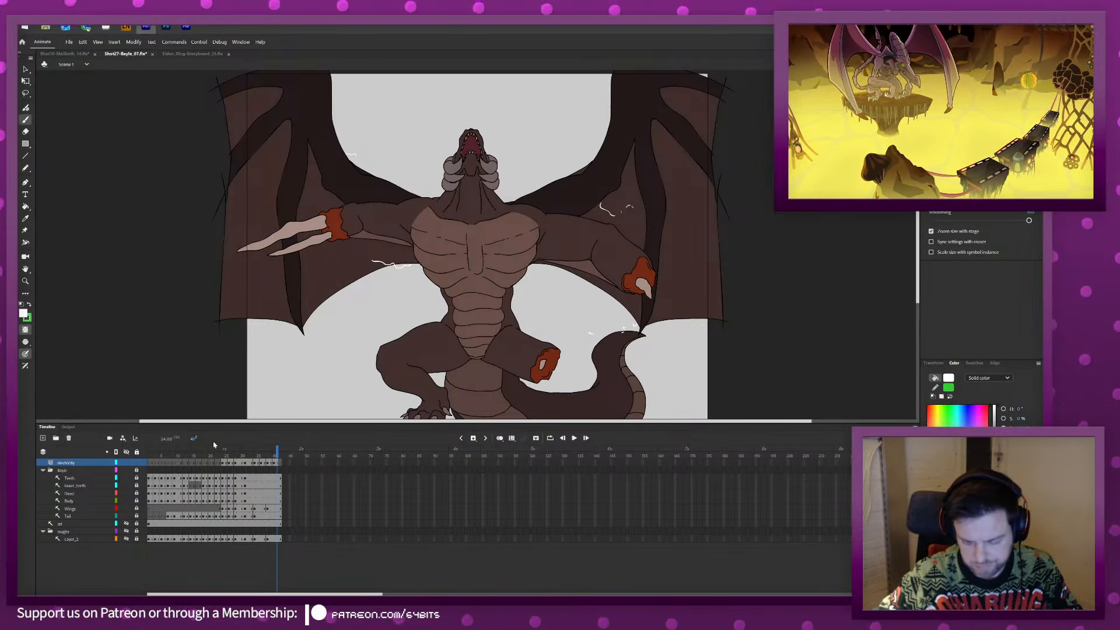
Export the electricity movie again, overwriting "Shot27-Bayle_06 - Electricity".
key(ctrl+alt+shift+s)
double_click(242, 91)
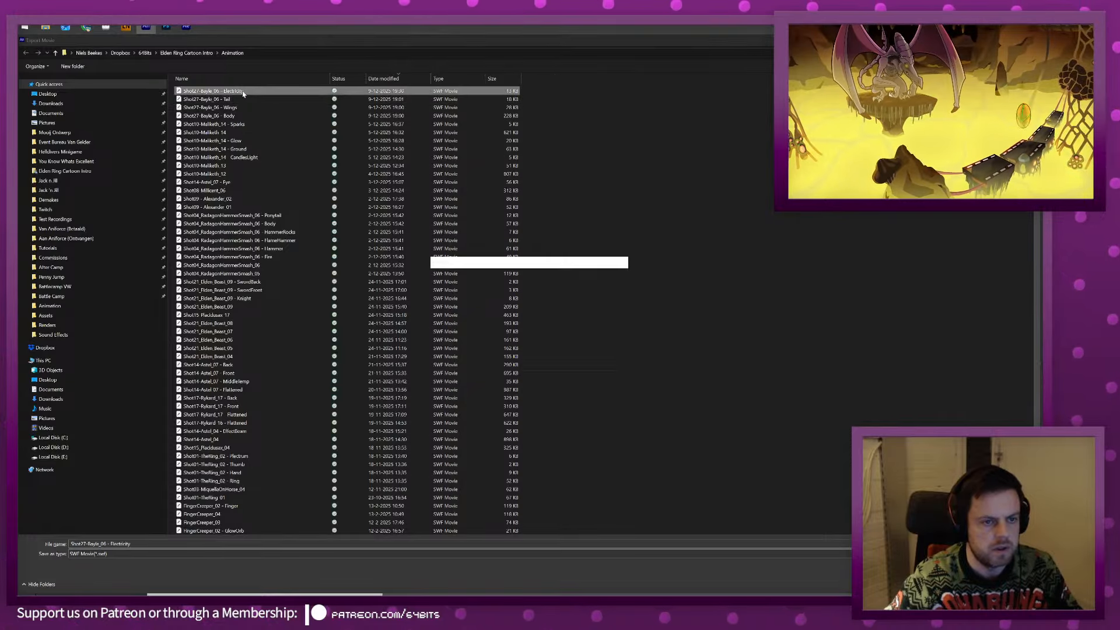
click(575, 349)
Preview BaylePrecomp and the full Shot27_Bayle_01 composition in After Effects, then return to Animate.
key(alt+Tab)
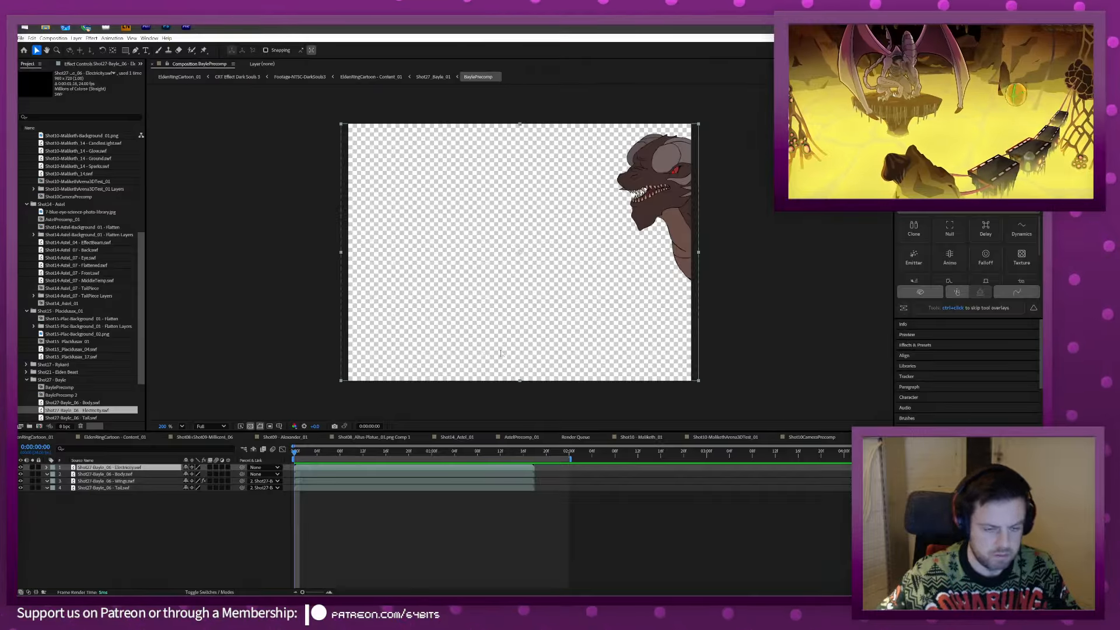
key(space)
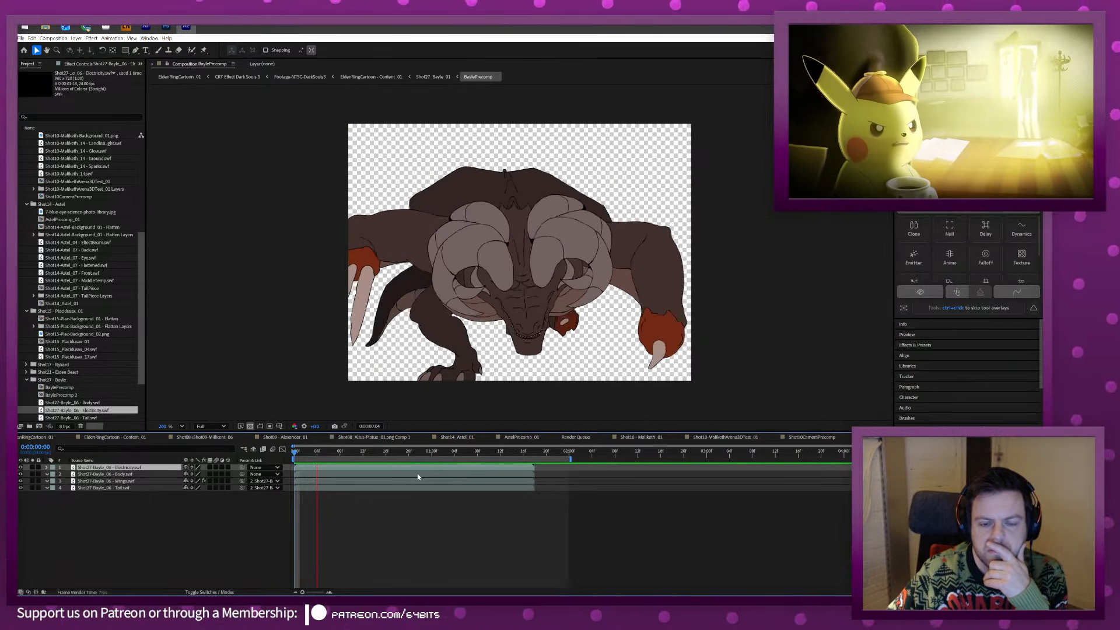
key(space)
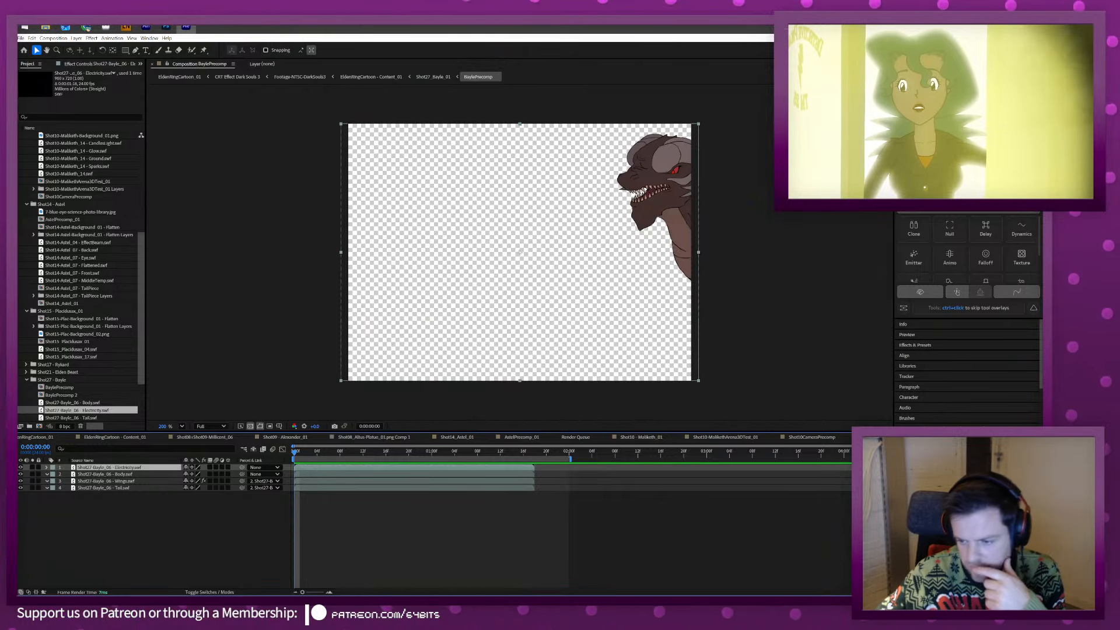
click(887, 436)
key(space)
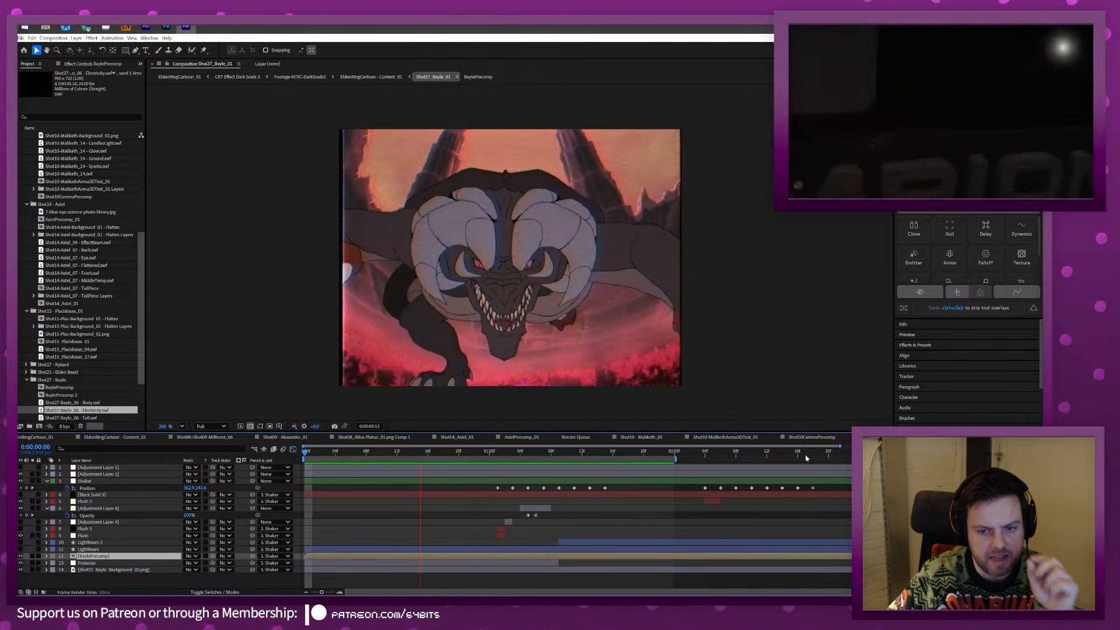
key(space)
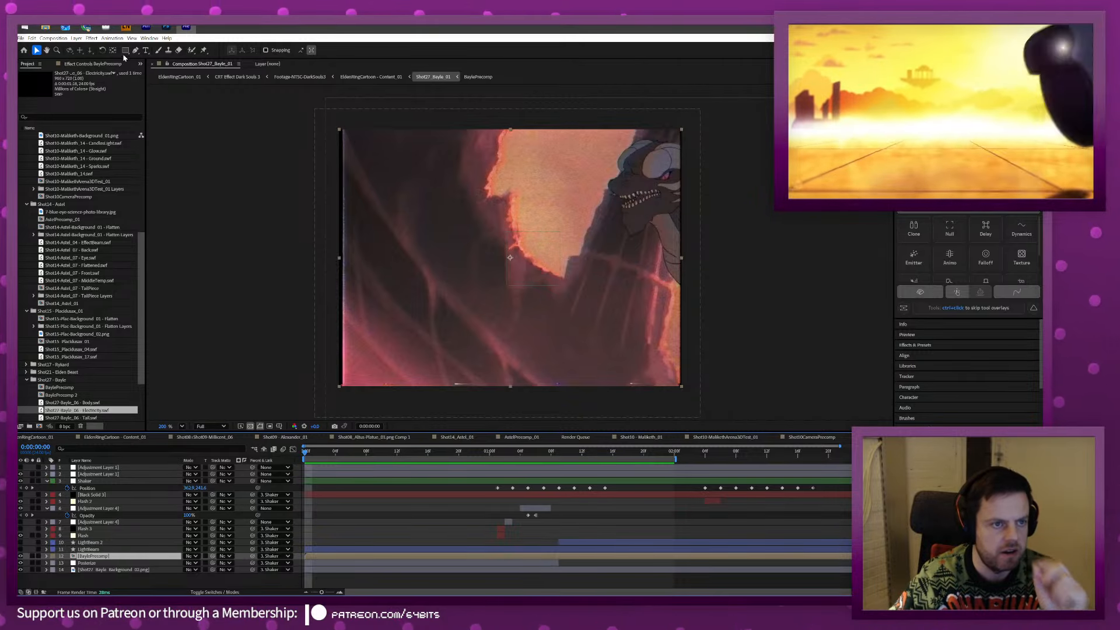
click(146, 27)
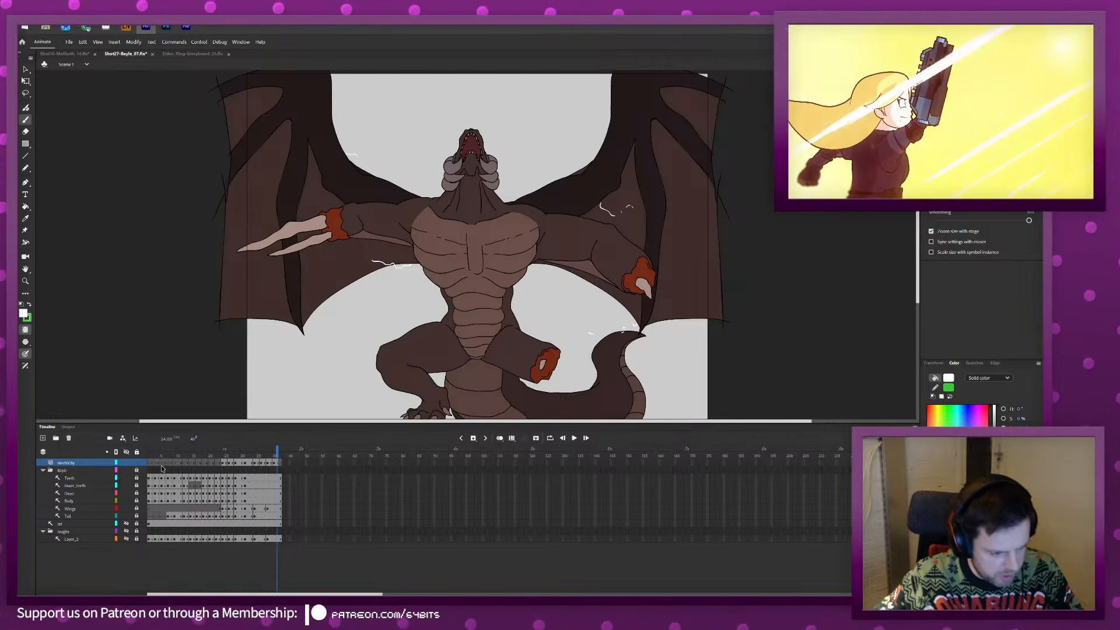
Duplicate the Head layer, place the copy above the Bayle folder, and rename it "eyes".
click(69, 494)
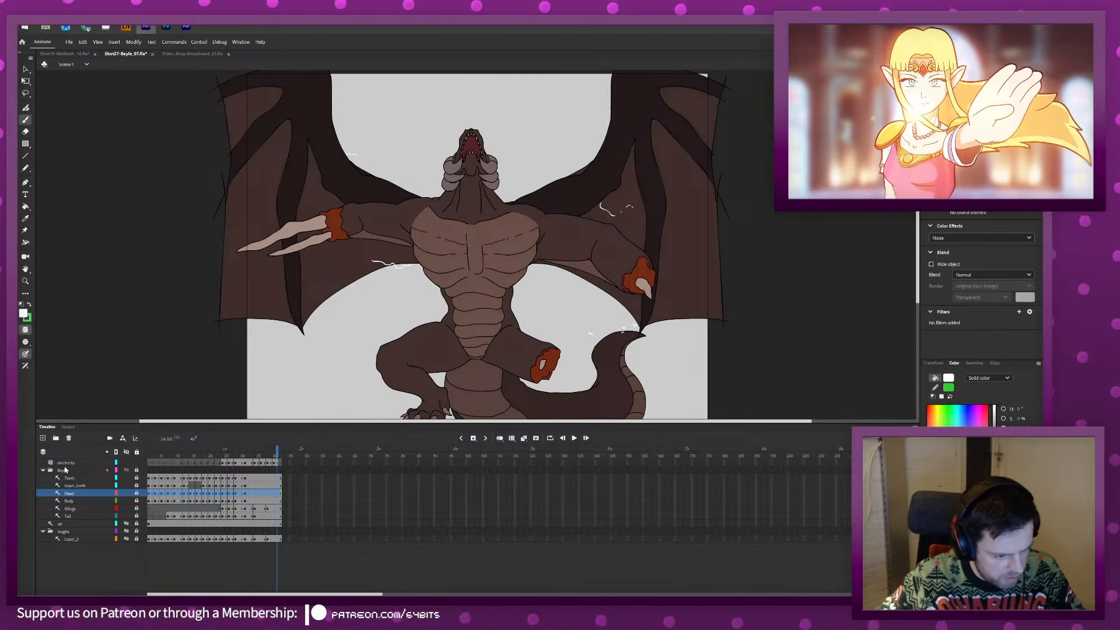
click(64, 470)
key(ctrl+shift+n)
click(70, 471)
key(ctrl+alt+v)
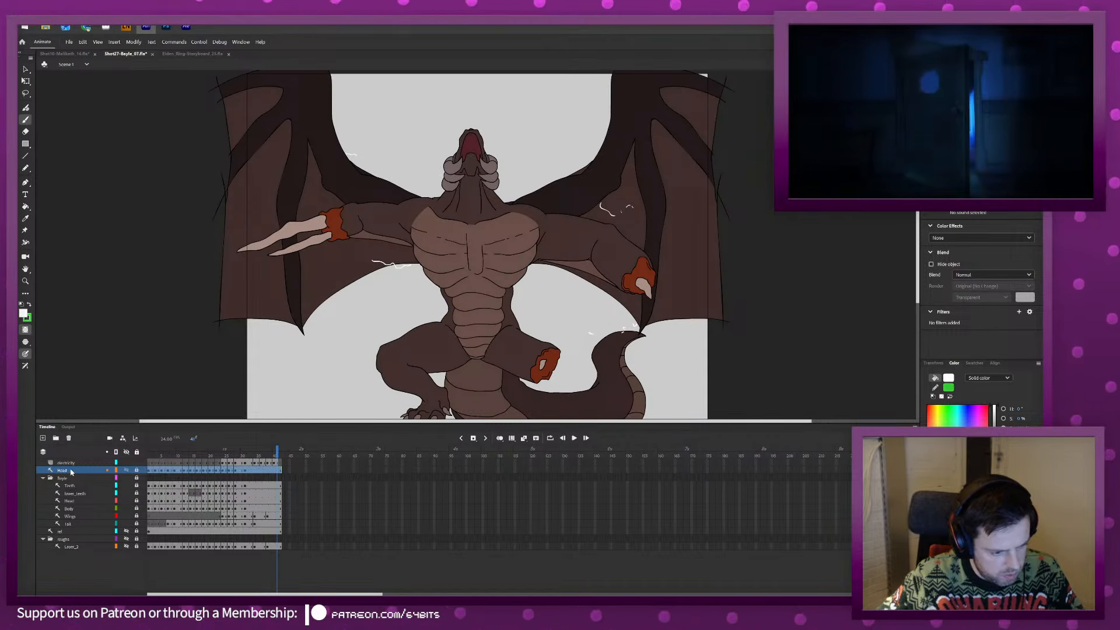
double_click(70, 471)
text(eyes)
key(Return)
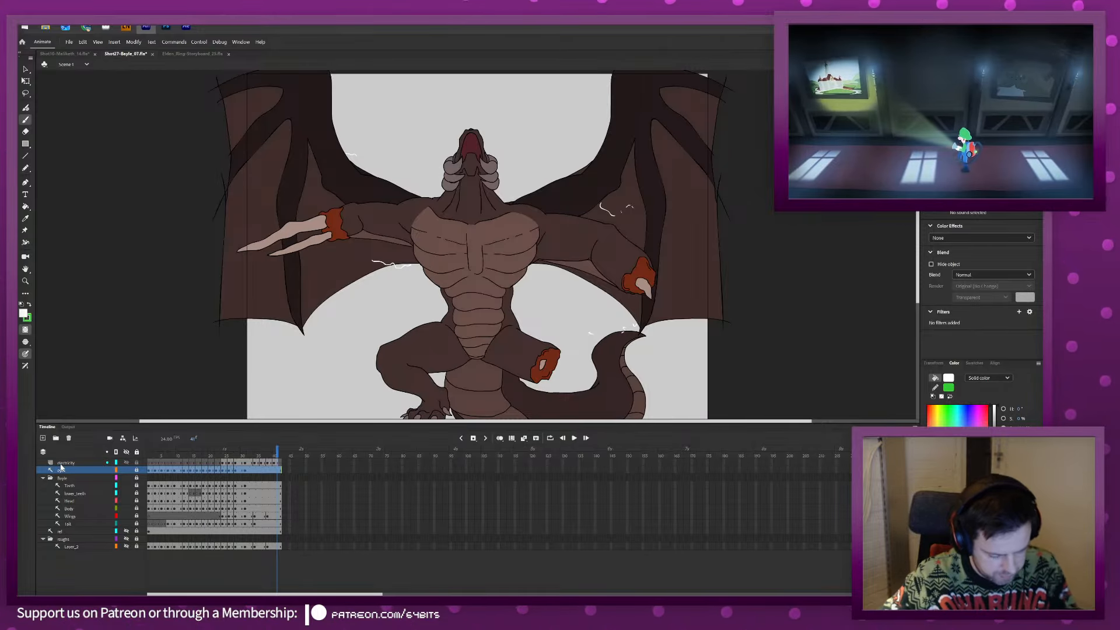
On frame 1 of the eyes layer, delete the whole head drawing except the red eye shapes.
click(67, 463)
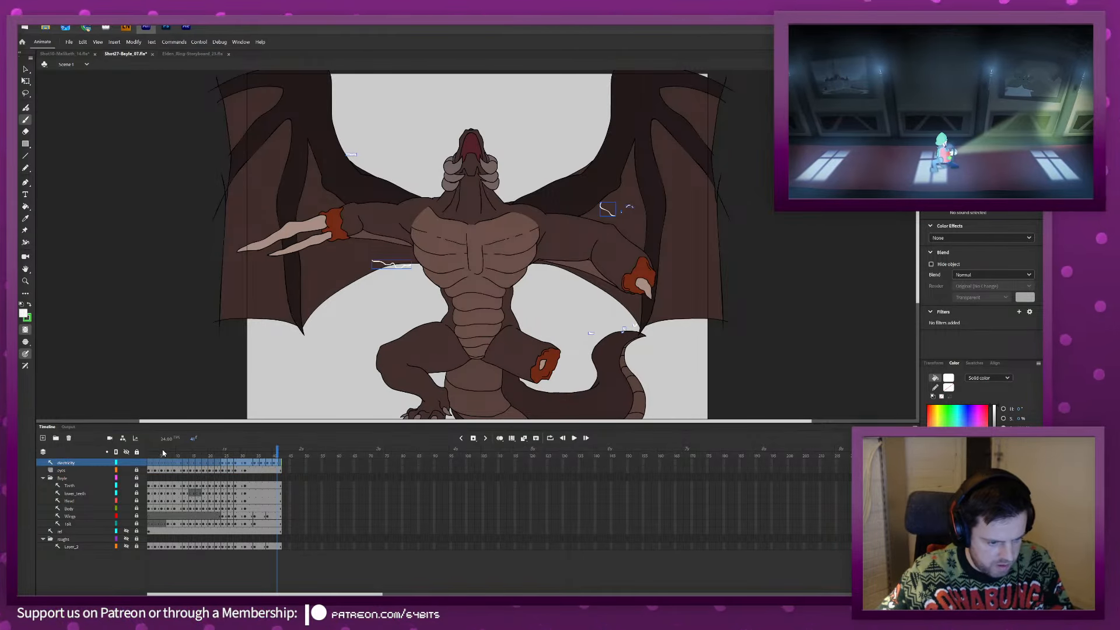
click(150, 453)
click(149, 470)
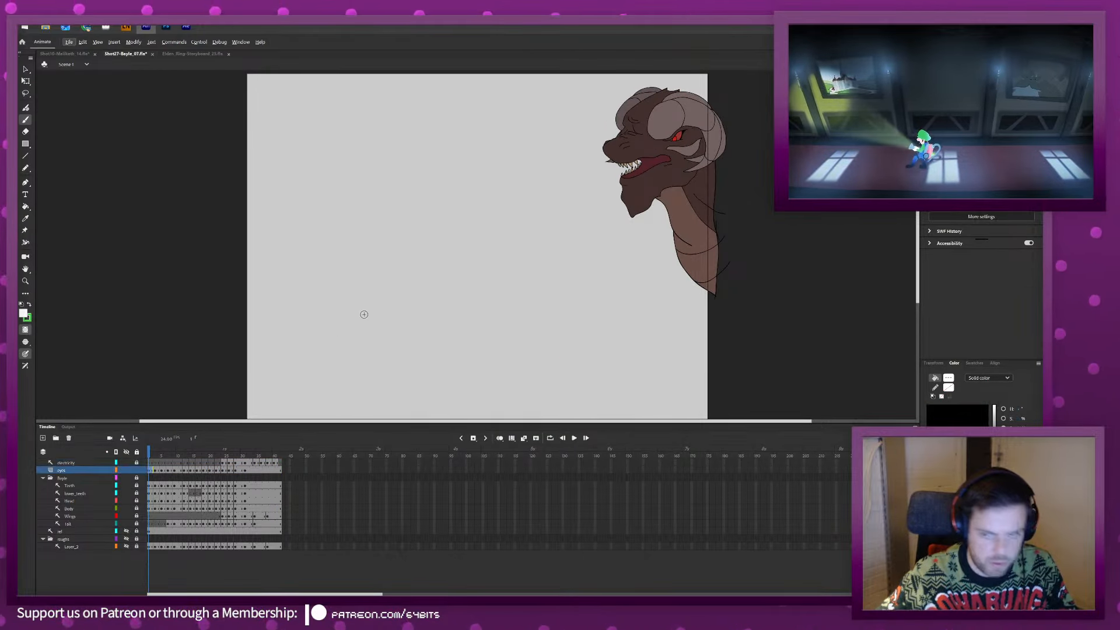
key(v)
key(z)
click(683, 144)
drag(418, 209, 518, 272)
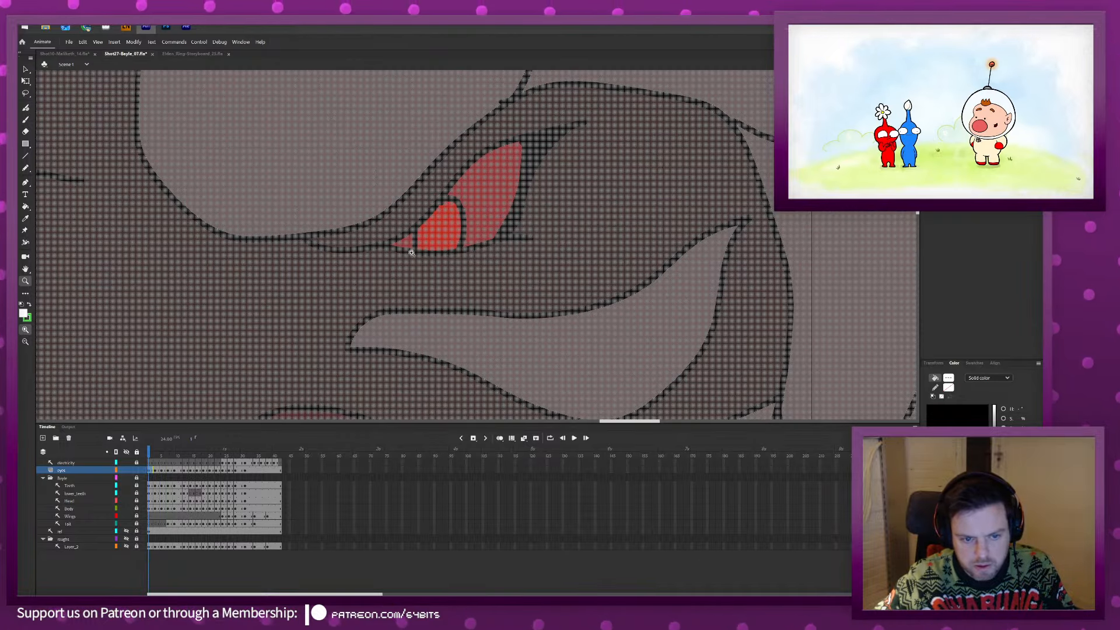
key(v)
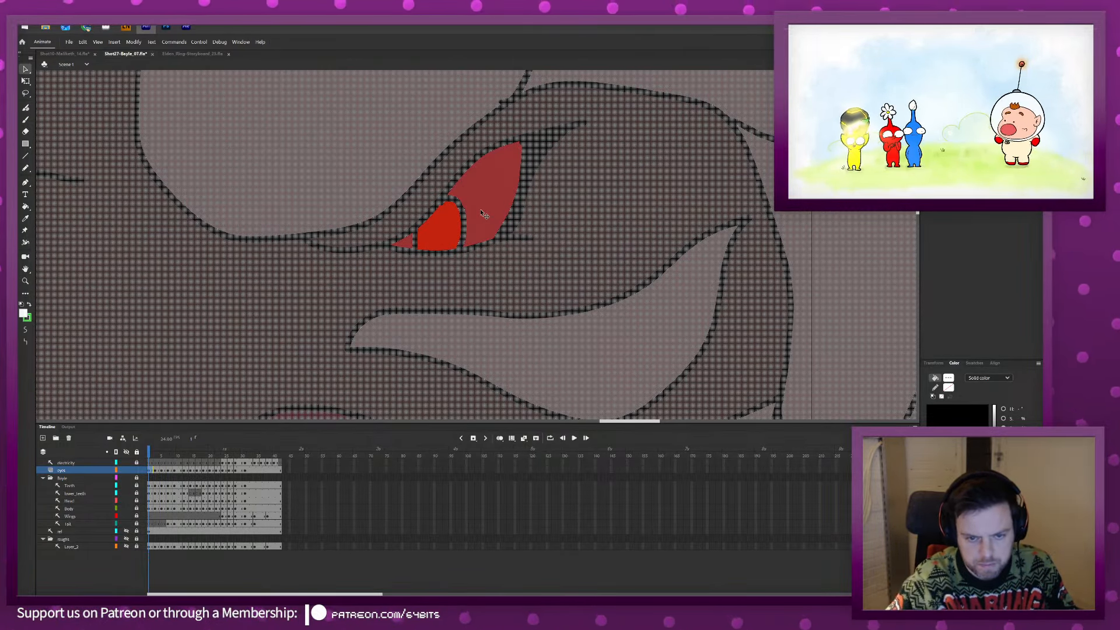
key(Escape)
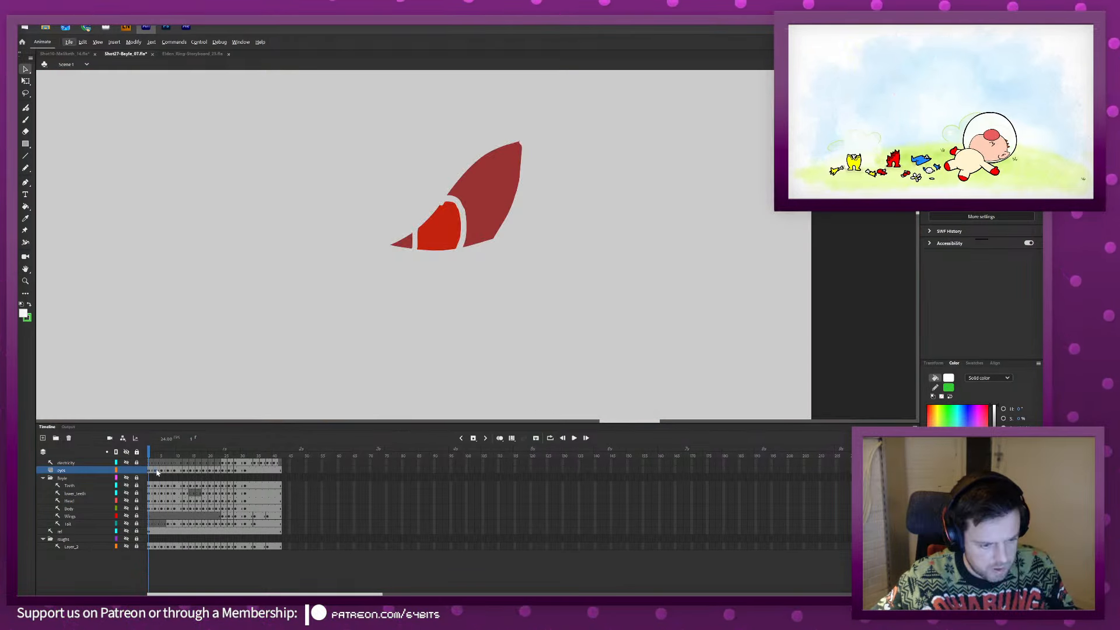
On frame 3 of the eyes layer, cut the red eye fills, remove the head drawing and paste the eye back in place.
click(155, 470)
key(ctrl+2)
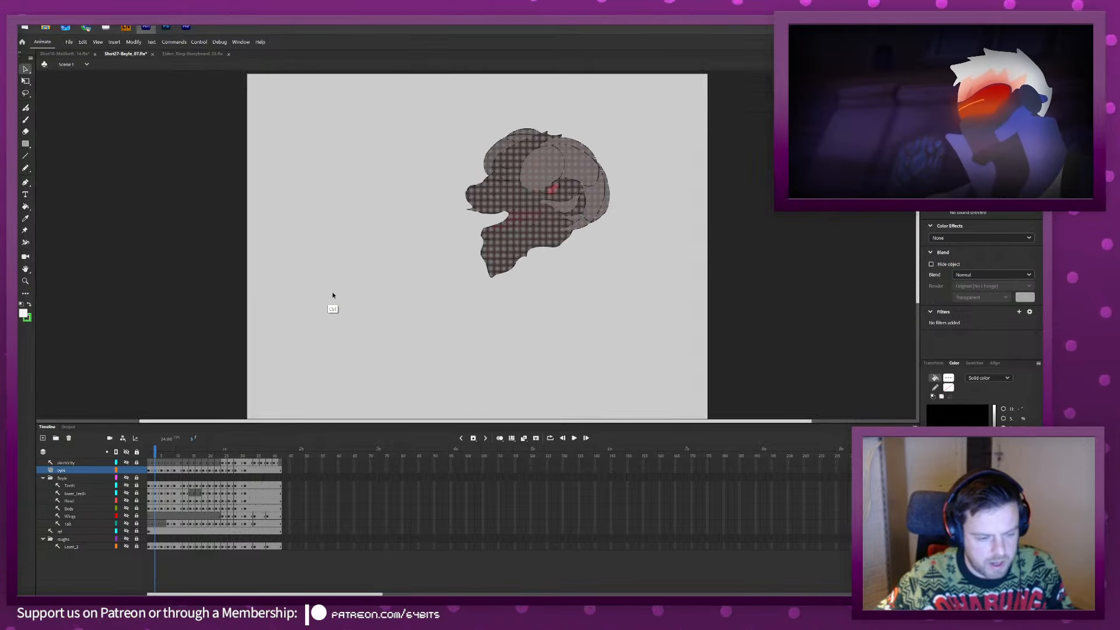
key(Escape)
key(z)
drag(522, 171, 591, 227)
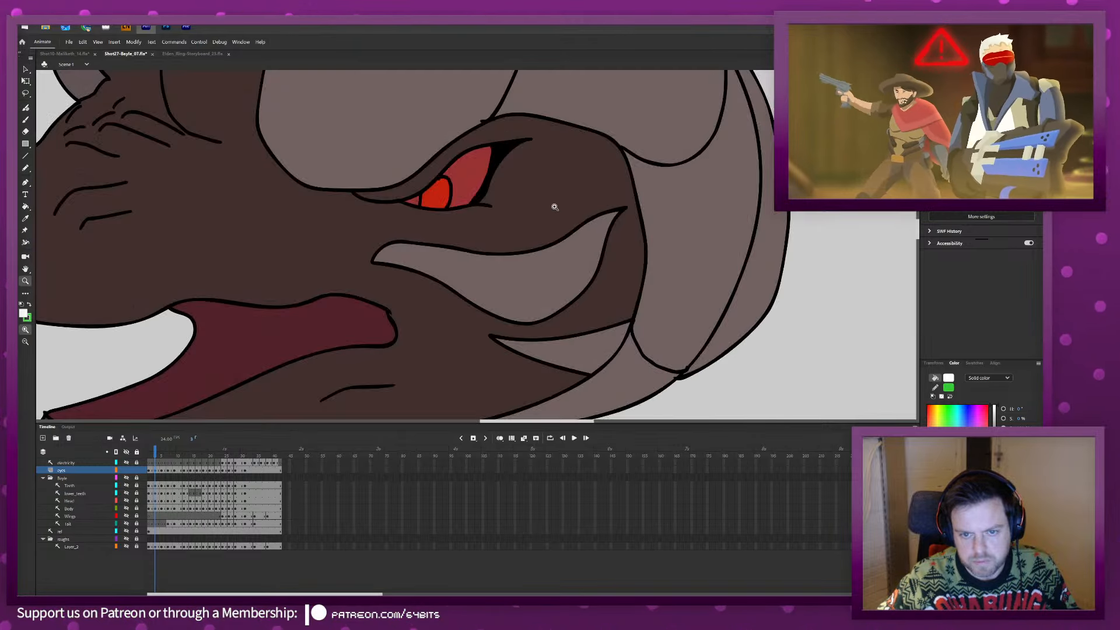
key(v)
click(411, 204)
shift+click(433, 199)
shift+click(464, 183)
key(ctrl+x)
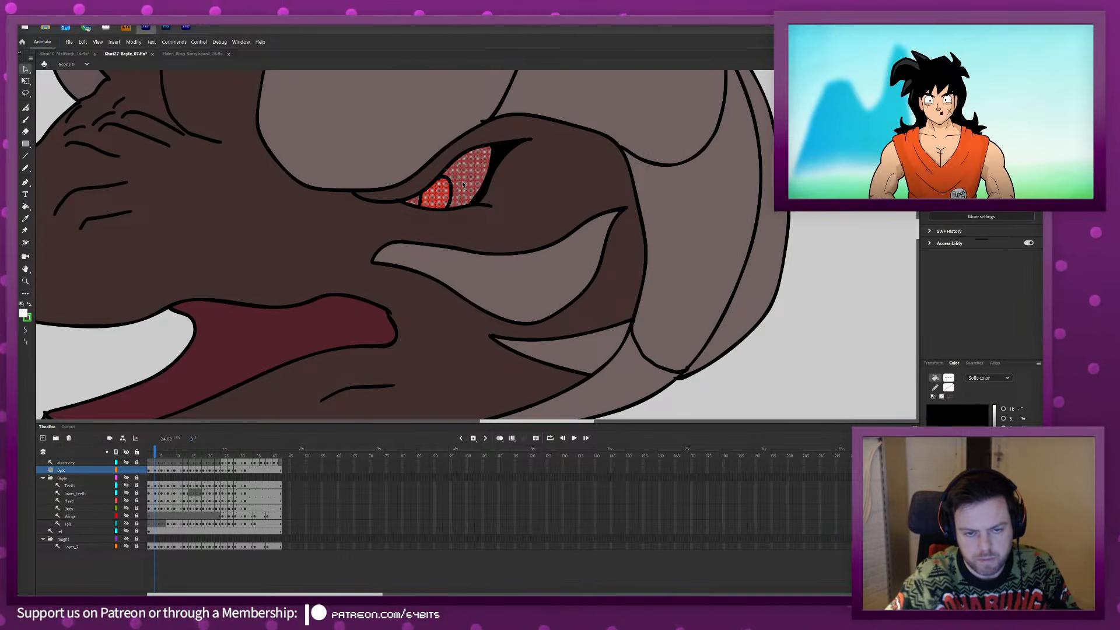
key(ctrl+shift+v)
Isolate the red eye fills on frame 5 of the eyes layer, clearing the head and pasting them back in place.
click(161, 470)
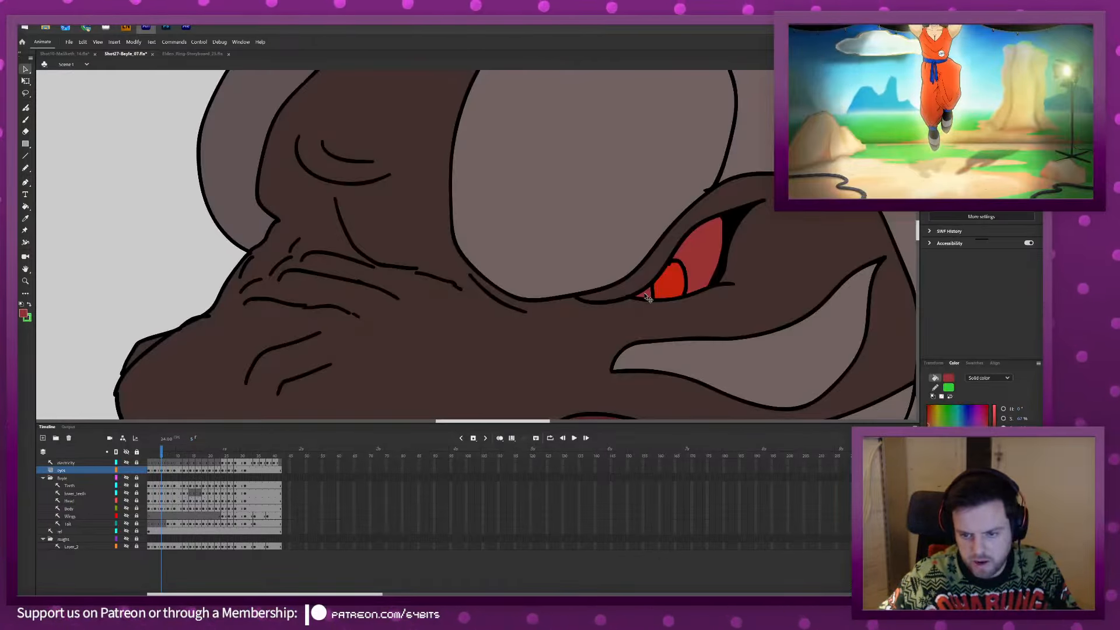
shift+click(672, 281)
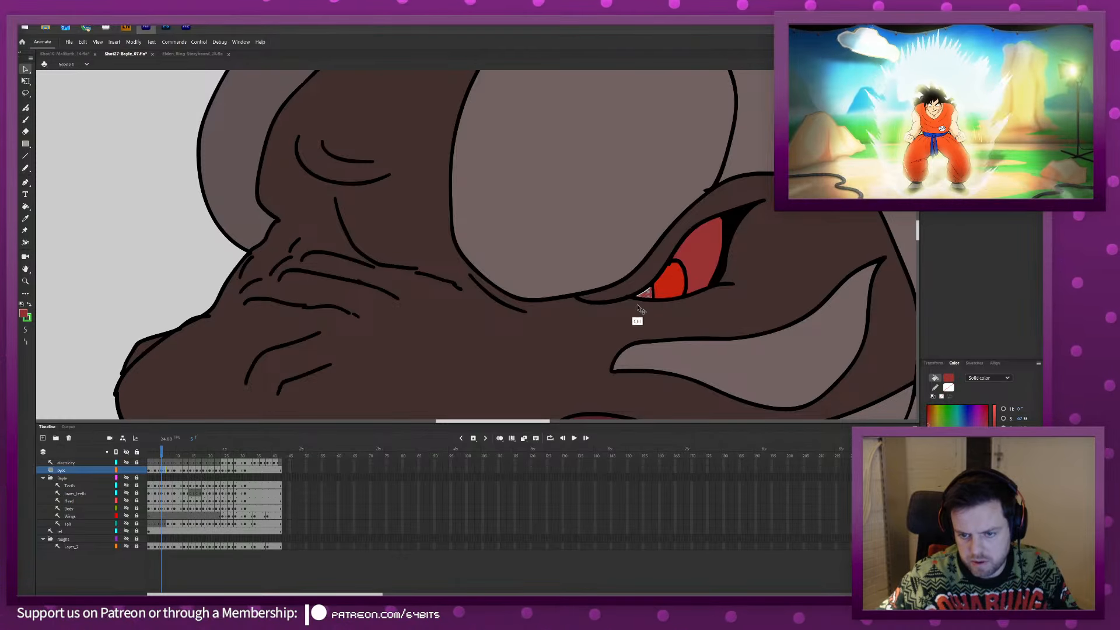
shift+click(673, 277)
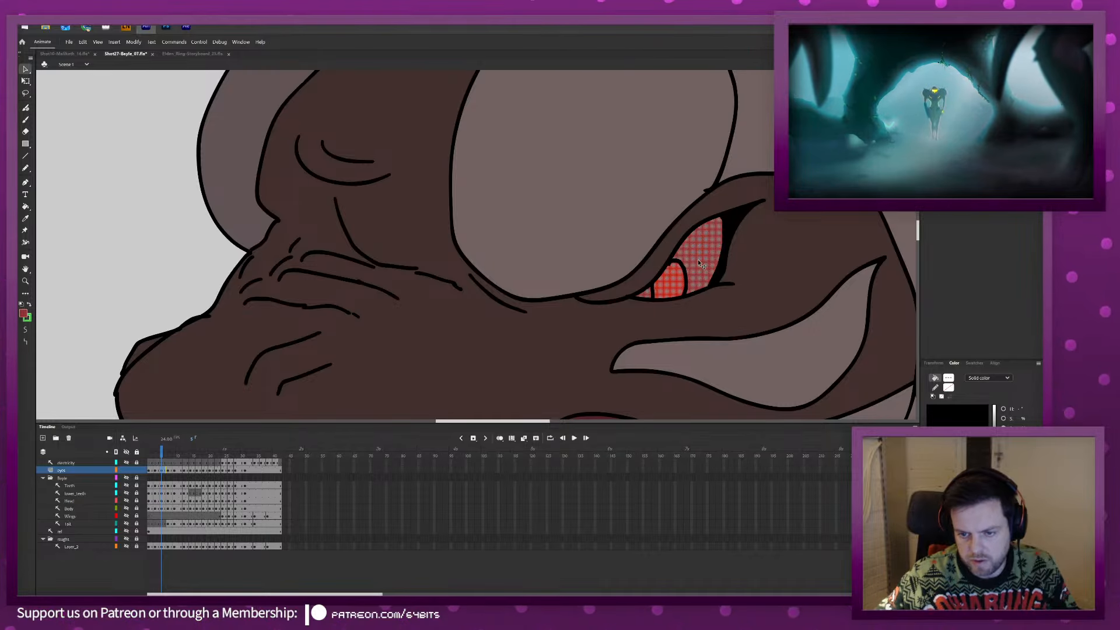
key(ctrl+x)
key(ctrl+a)
key(Delete)
key(ctrl+shift+v)
click(478, 350)
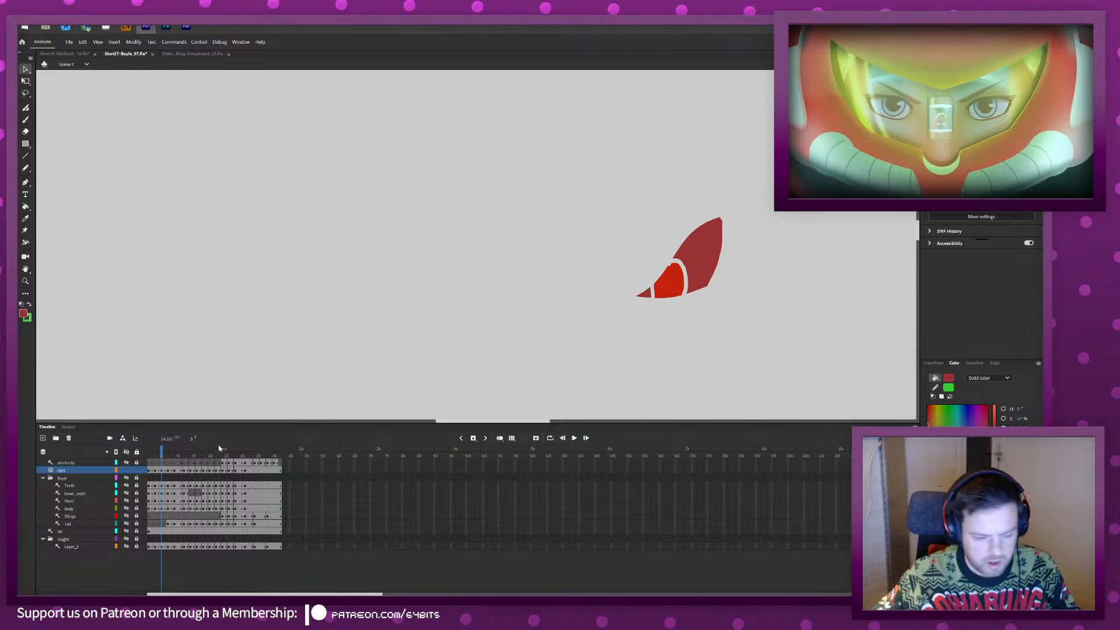
On frame 7 of the eyes layer, keep only both eyes' red fills in their original place and delete the remaining head artwork.
click(169, 470)
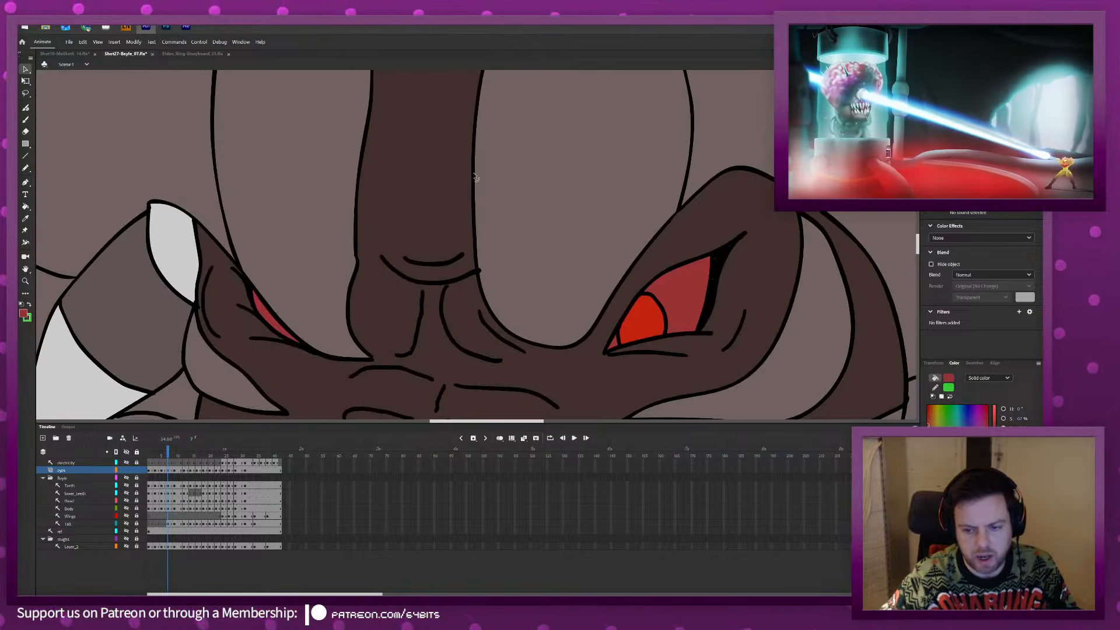
click(286, 322)
click(270, 320)
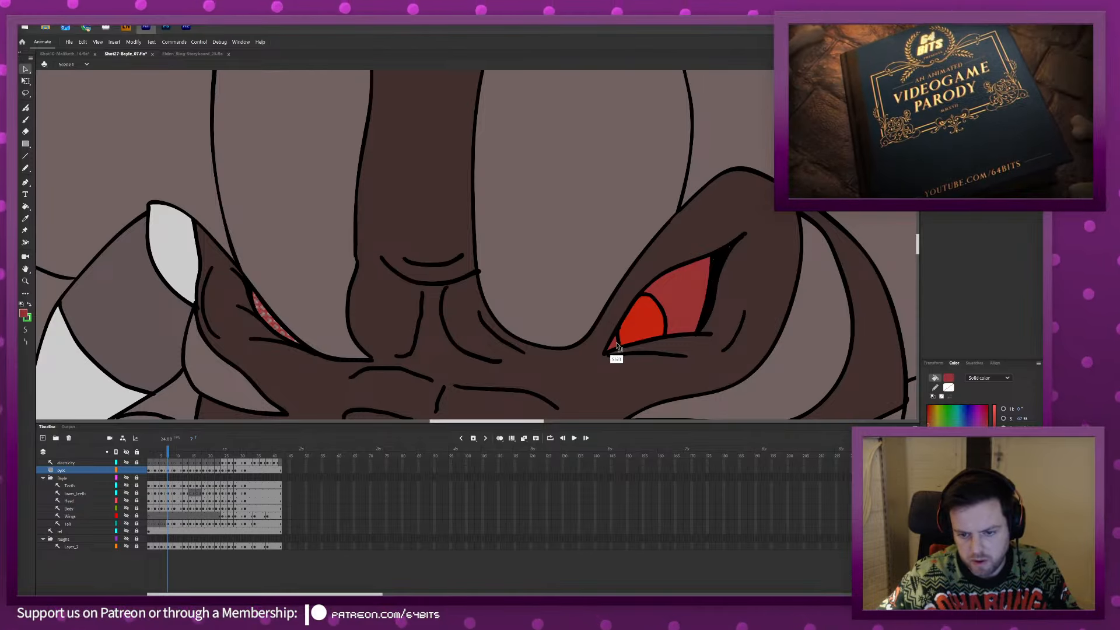
shift+click(634, 333)
shift+click(682, 300)
key(ctrl+x)
key(ctrl+a)
key(Delete)
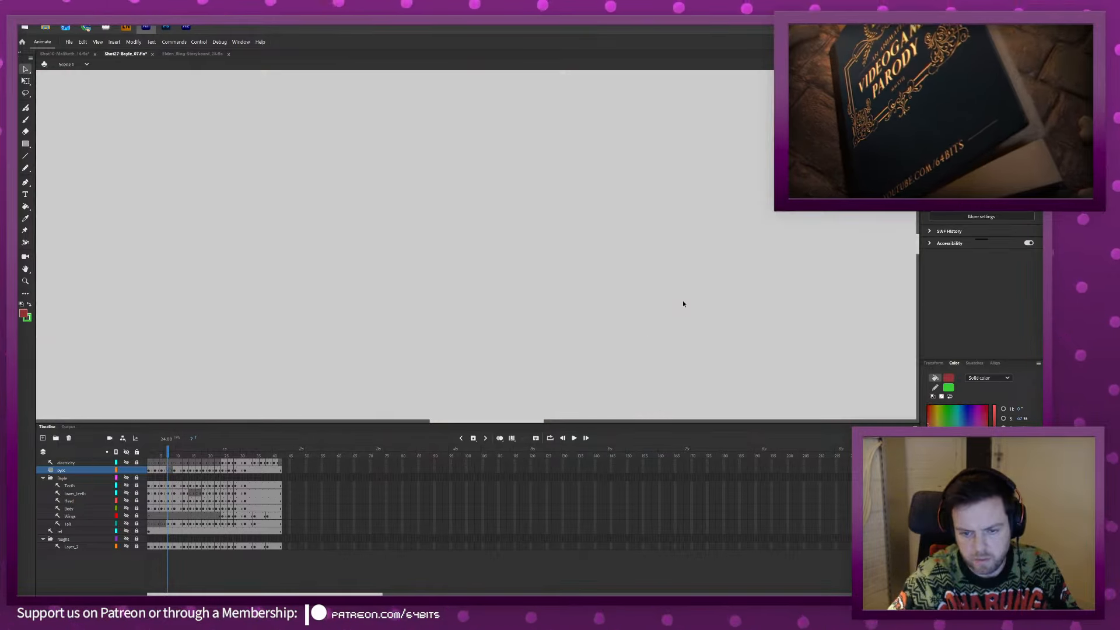
key(ctrl+shift+v)
Reduce the front-facing head on frame 10 of the eyes layer to the red fills of both eyes, kept in place.
click(178, 459)
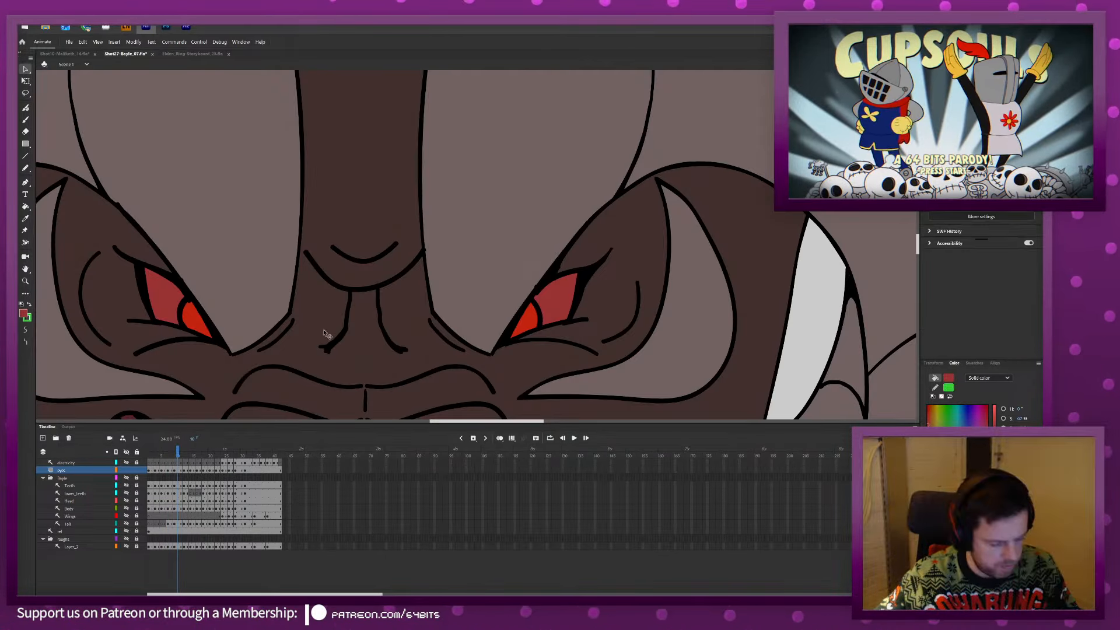
click(175, 309)
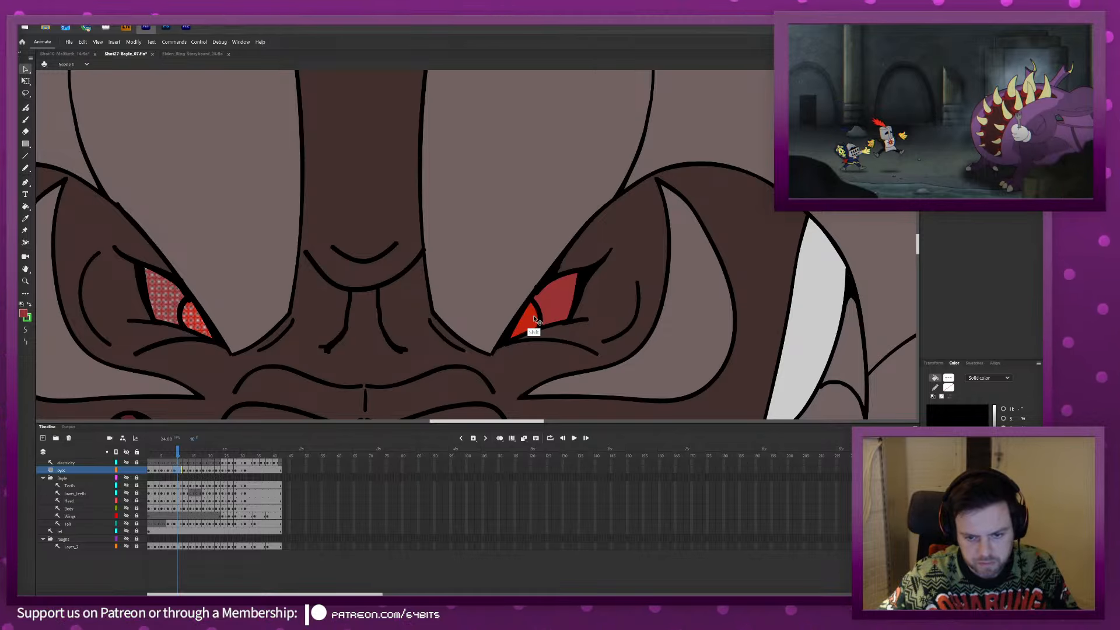
shift+click(557, 307)
key(Delete)
key(ctrl+a)
key(Delete)
key(ctrl+shift+v)
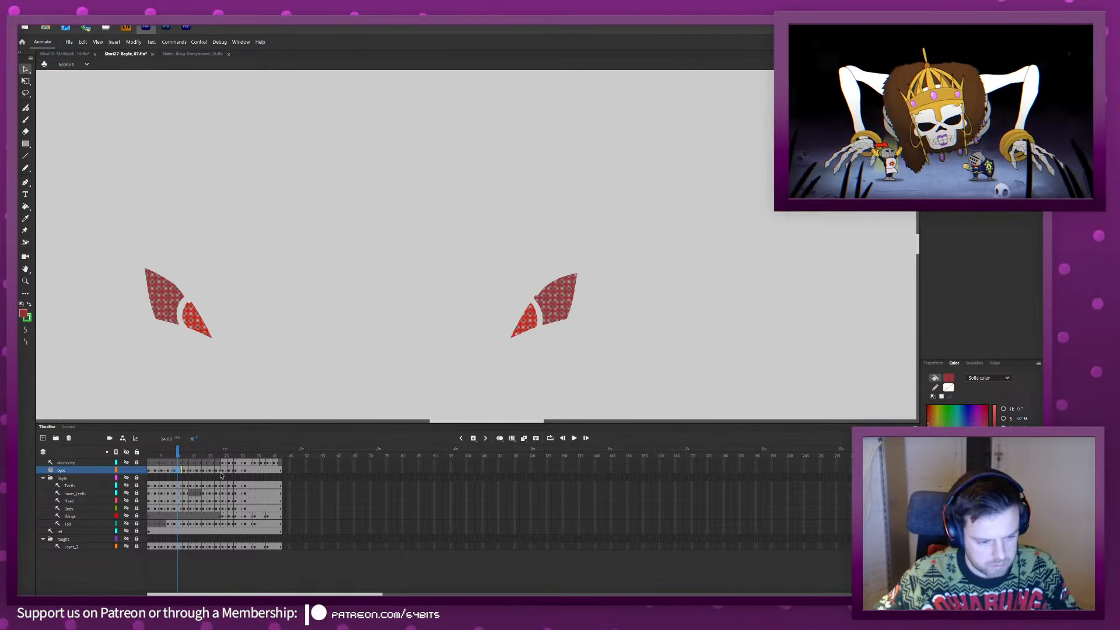
Select everything on frame 12 of the eyes layer except both eyes' red fills and delete it.
click(186, 458)
key(ctrl+a)
shift+click(156, 314)
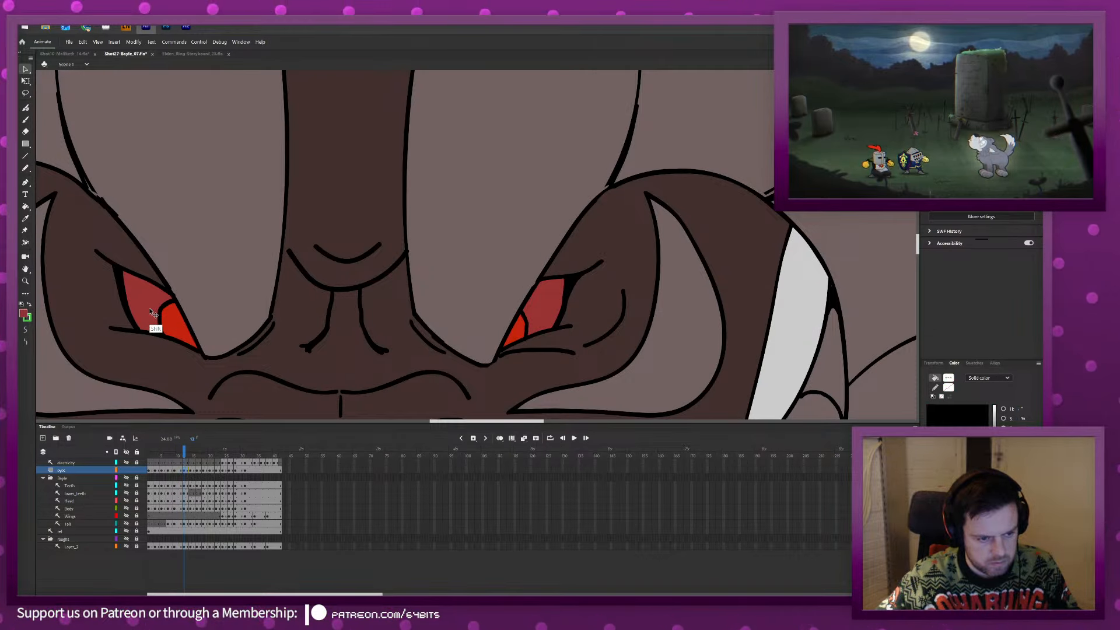
shift+click(184, 323)
shift+click(518, 333)
shift+click(541, 318)
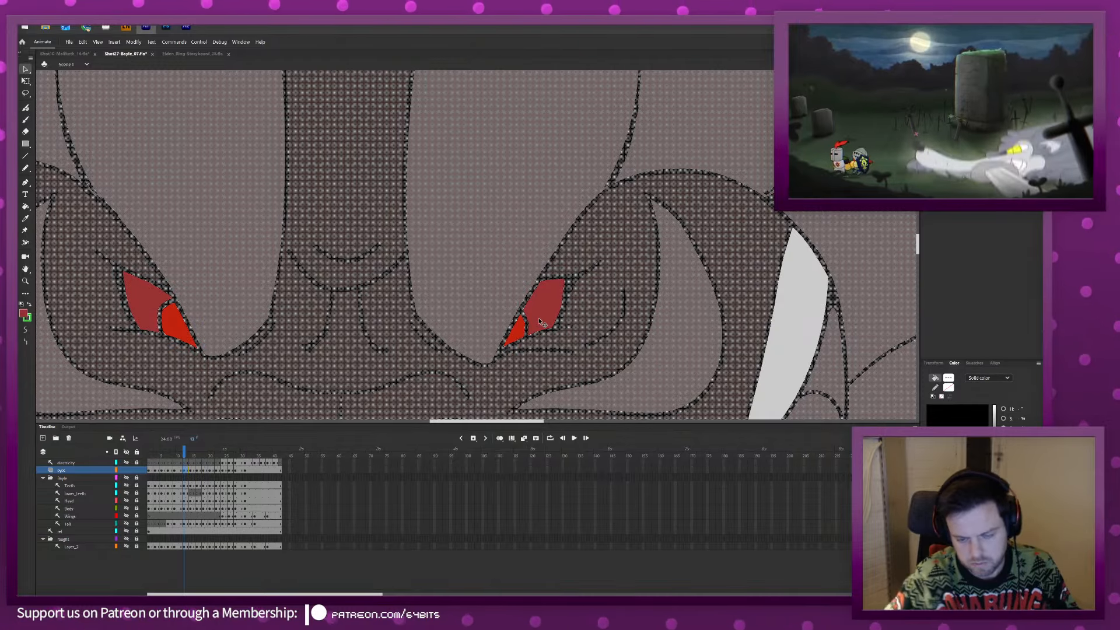
key(Delete)
Clear the head drawings without visible eyes from frames 14, 16 and 18 of the eyes layer.
key(ctrl+a)
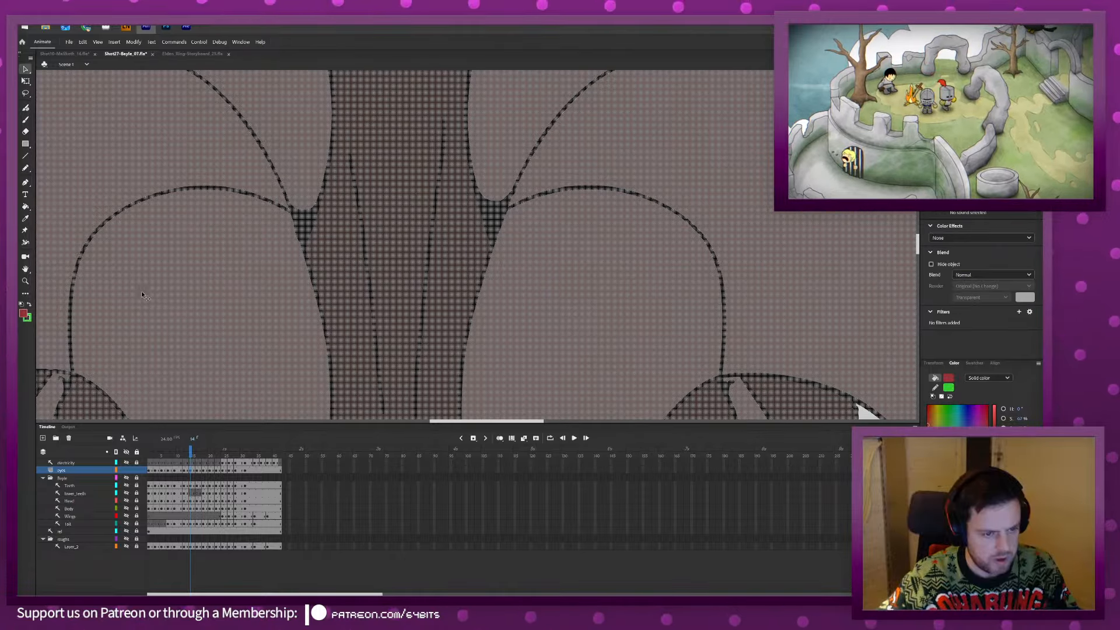
key(Escape)
drag(195, 376, 327, 227)
key(ctrl+a)
key(Delete)
key(period)
key(period)
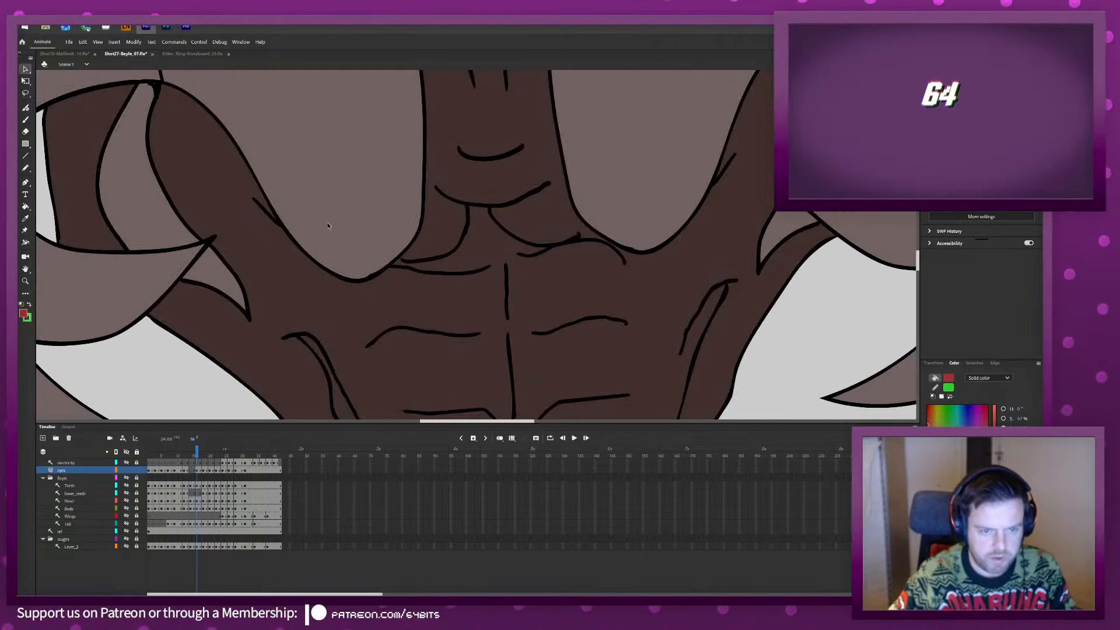
key(ctrl+2)
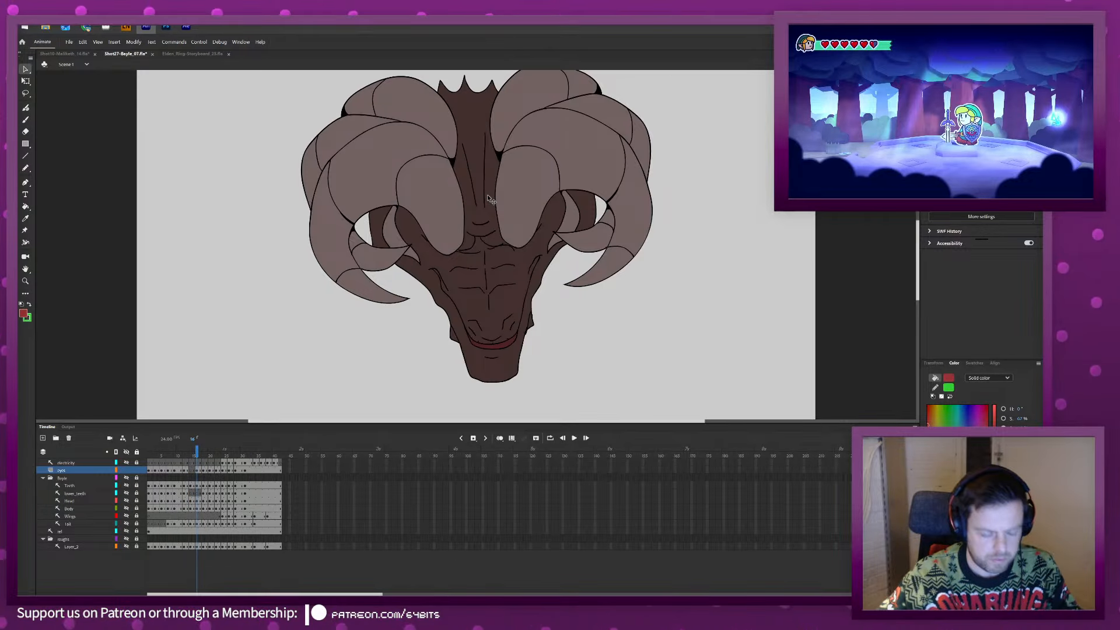
key(ctrl+a)
key(Delete)
key(period)
key(period)
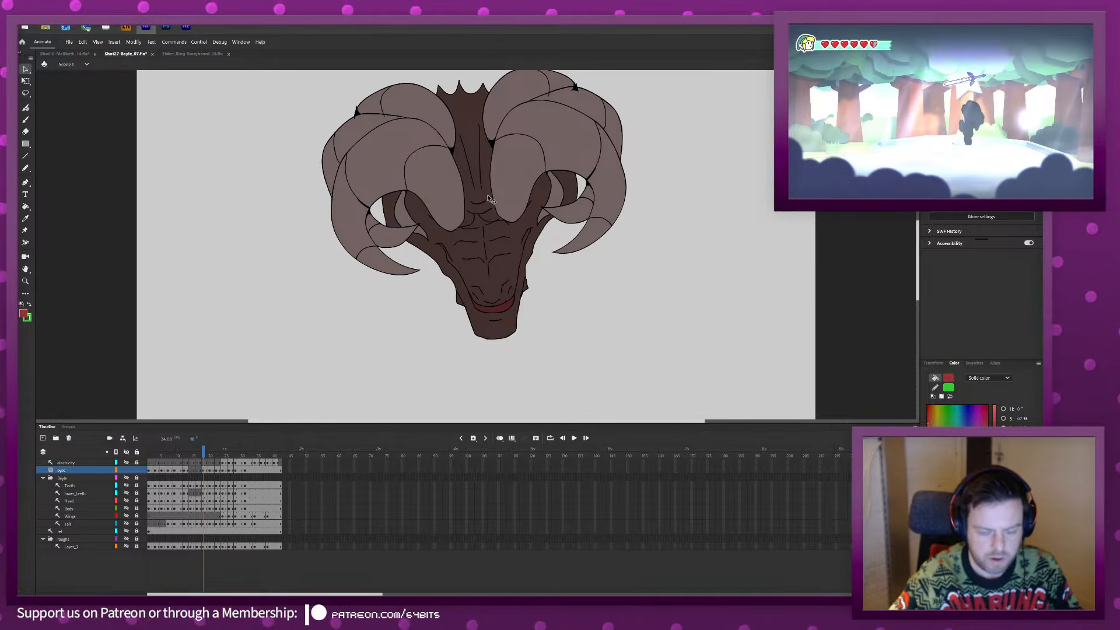
key(ctrl+a)
key(Delete)
On frame 20 of the eyes layer, delete the side-view head except its small red eye shapes.
key(period)
key(period)
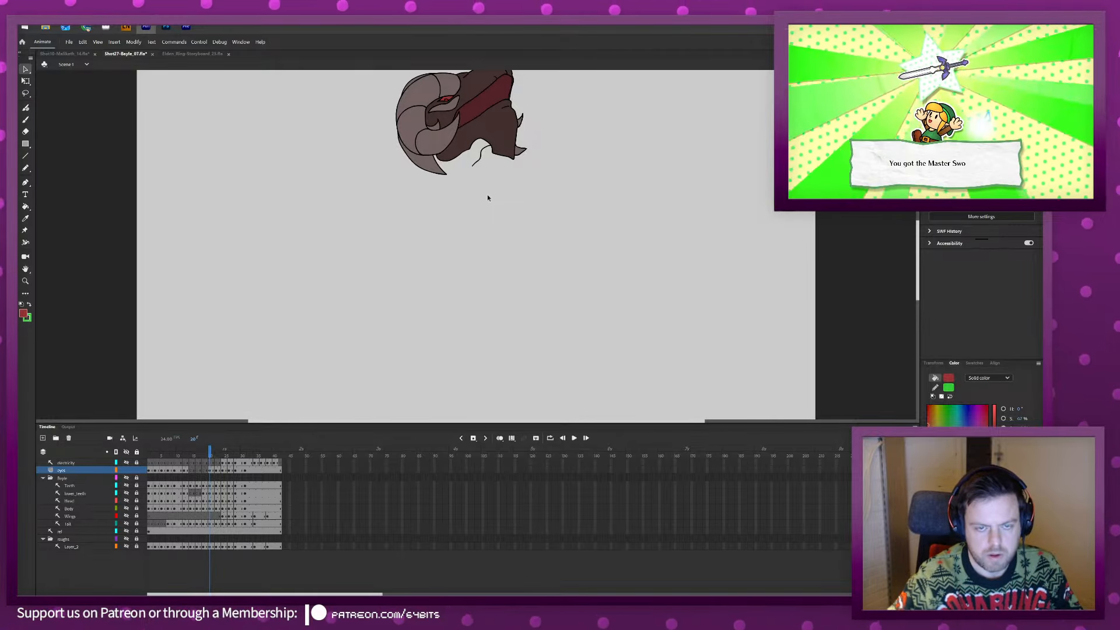
key(ctrl+a)
key(z)
drag(420, 87, 474, 119)
key(v)
shift+click(429, 211)
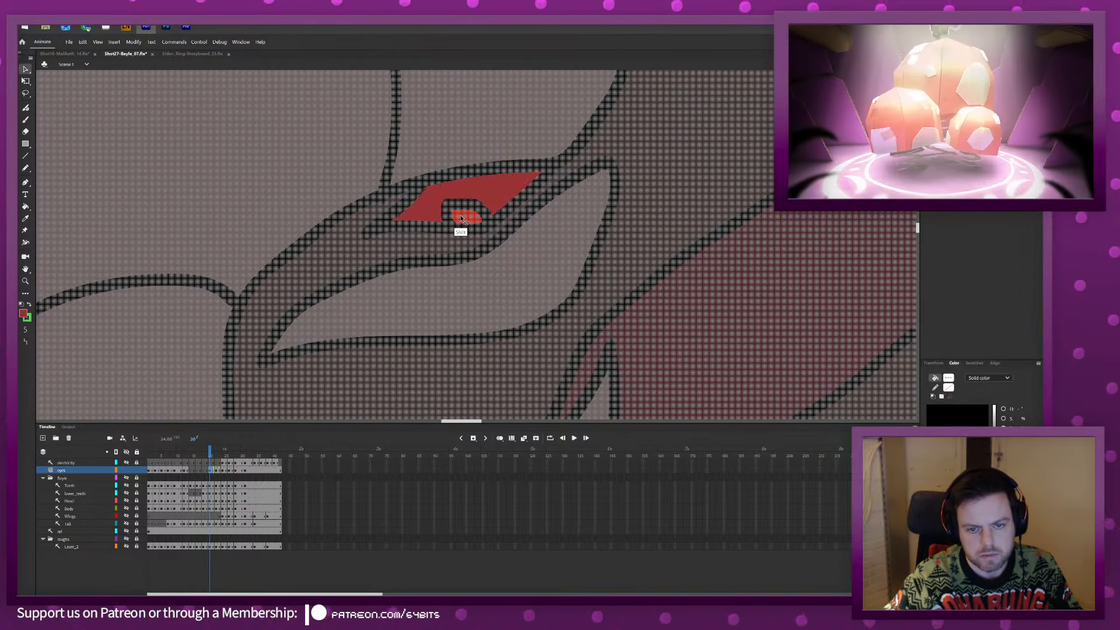
shift+click(459, 219)
key(Delete)
key(ctrl+2)
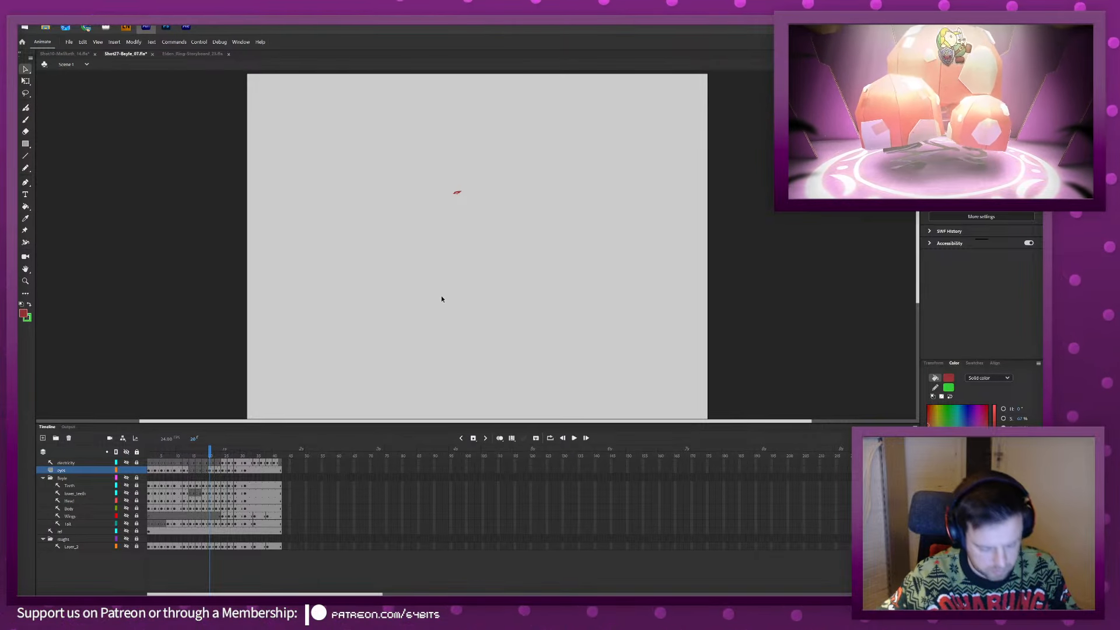
Step through the eyeless head poses from frame 22 onward and delete their drawings from the eyes layer.
key(period)
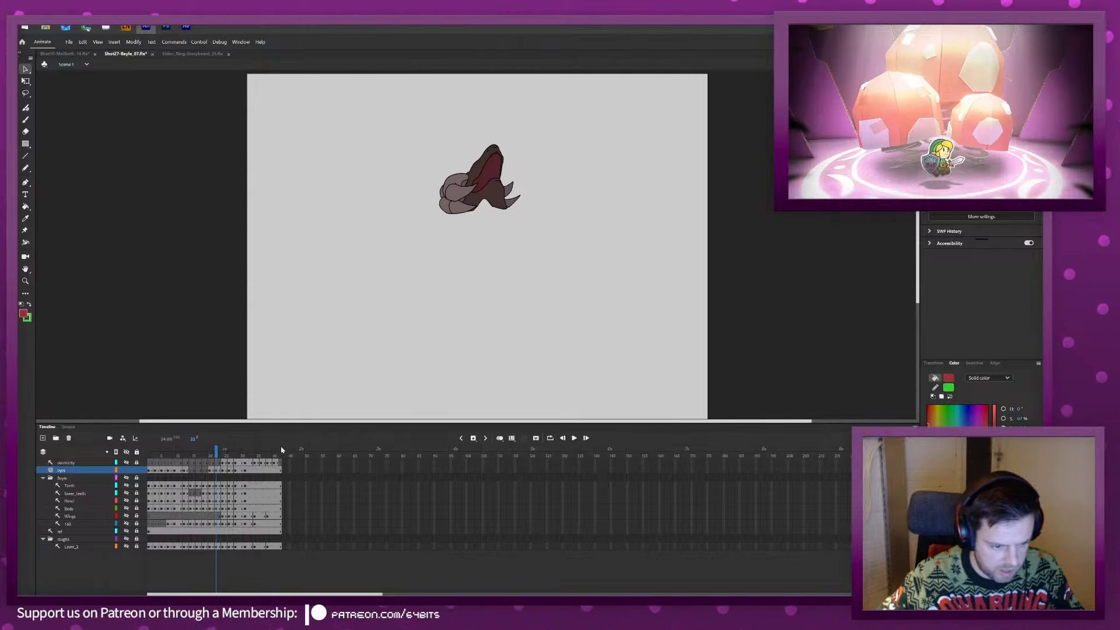
key(period)
key(period)
key(period)
key(period)
key(period)
key(period)
key(period)
key(period)
key(period)
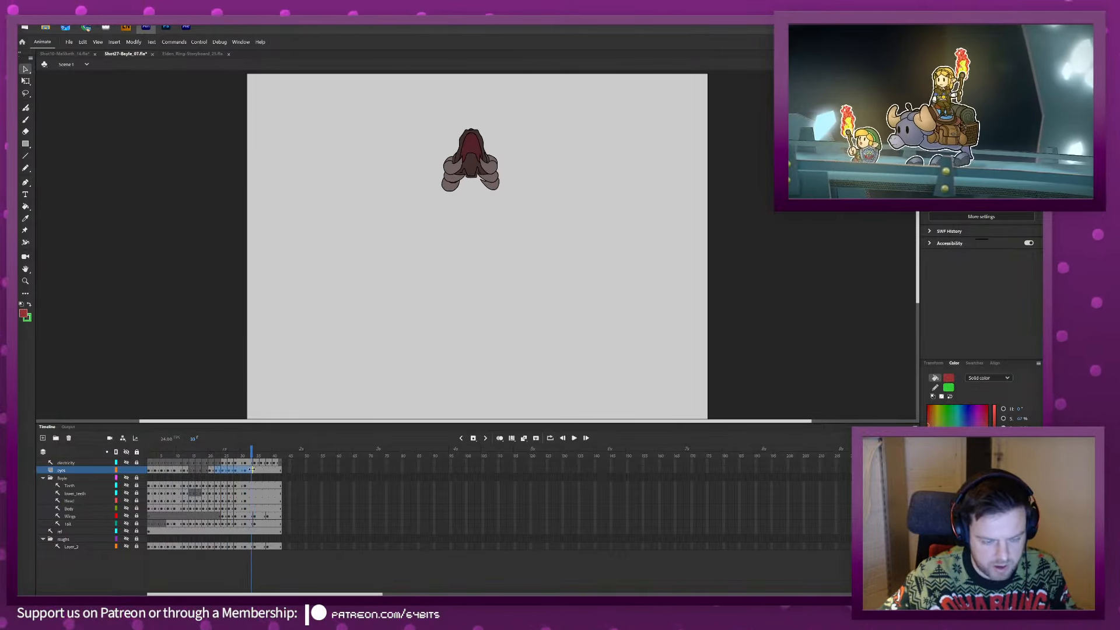
drag(252, 470, 251, 469)
key(Delete)
click(236, 470)
key(Delete)
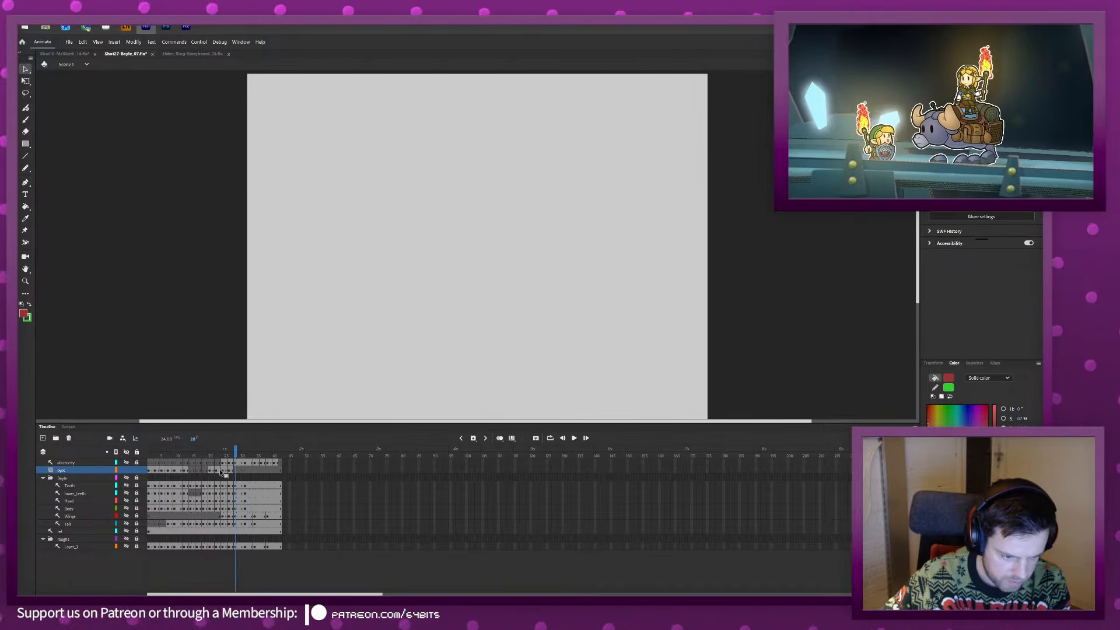
Switch to the browser and open the YouTube tab with the Nintendo 64 music video.
click(86, 27)
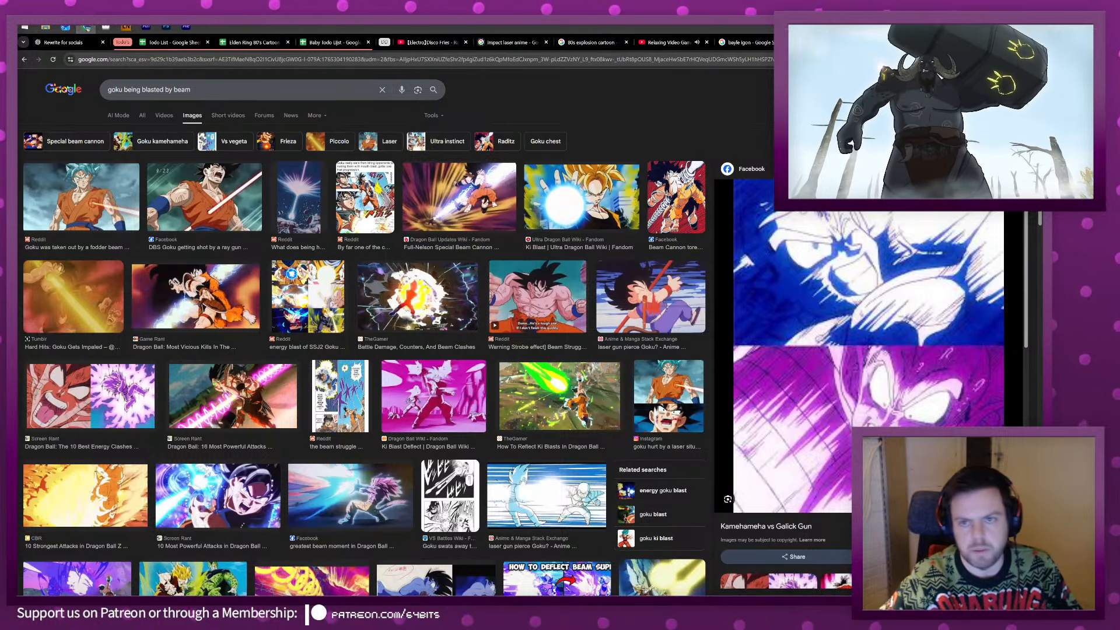
click(668, 42)
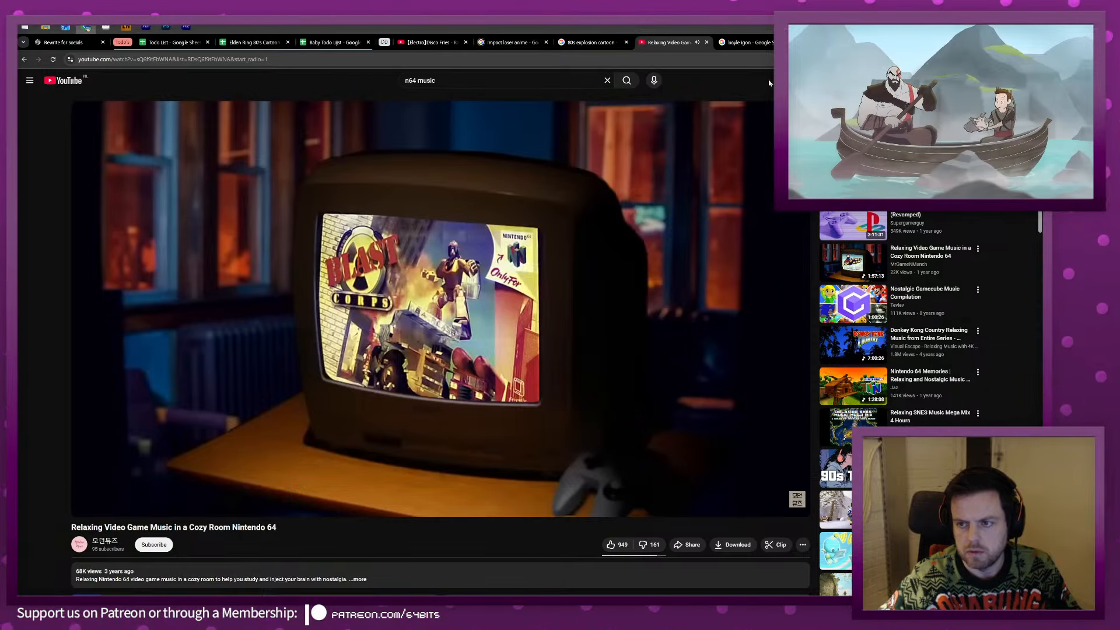
Switch to Animate and export the isolated eyes layer as an SWF movie named "Shot27-Bayle_06 - Eyes".
key(alt+Tab)
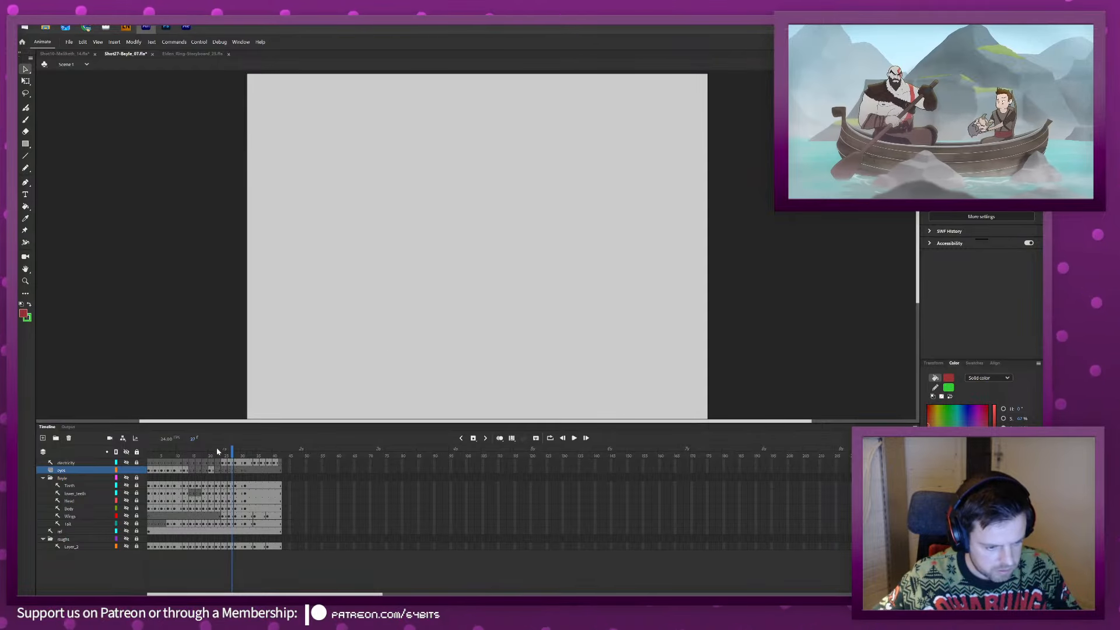
key(period)
key(period)
key(period)
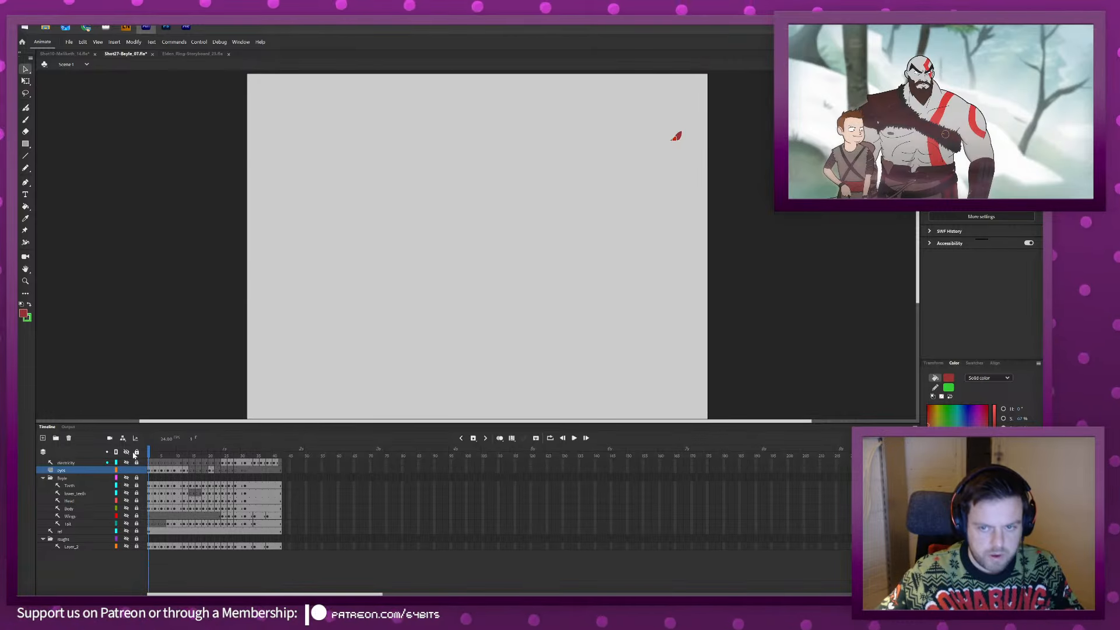
key(ctrl+alt+shift+s)
click(256, 92)
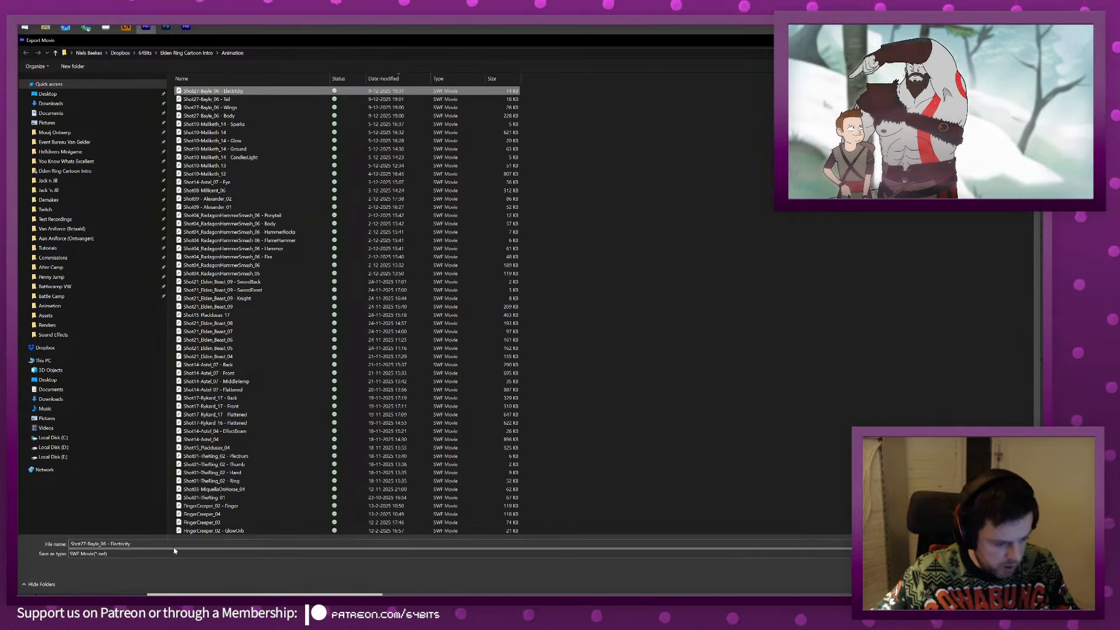
double_click(135, 543)
text(Eyes)
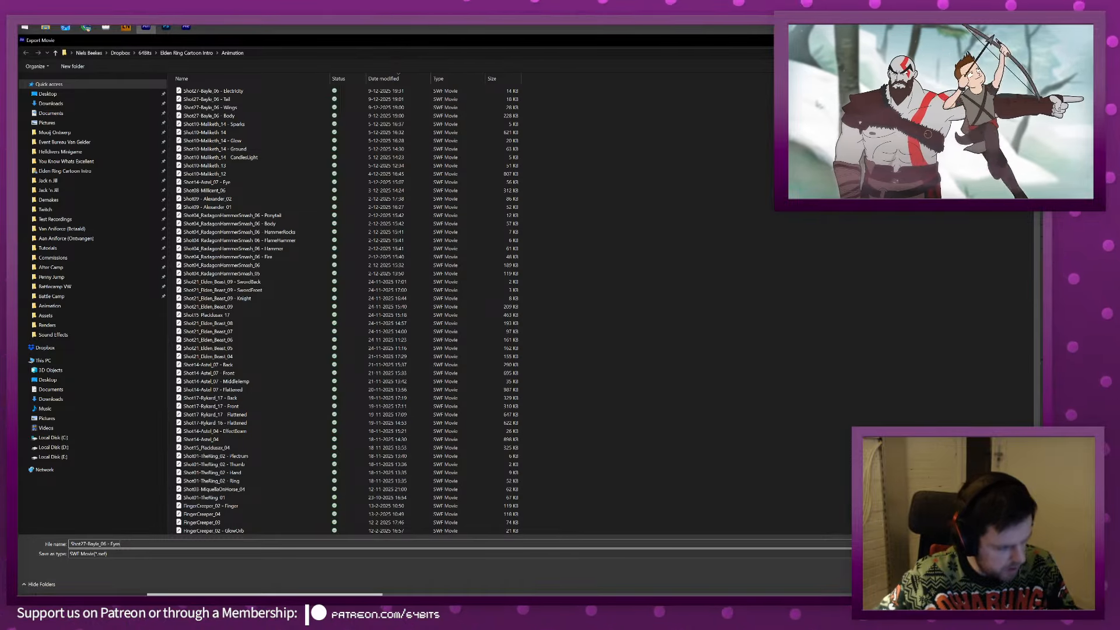
key(Return)
Switch to After Effects, import the Eyes SWF and swap it into a duplicate of the Body layer in BaylePrecomp.
key(alt+Tab)
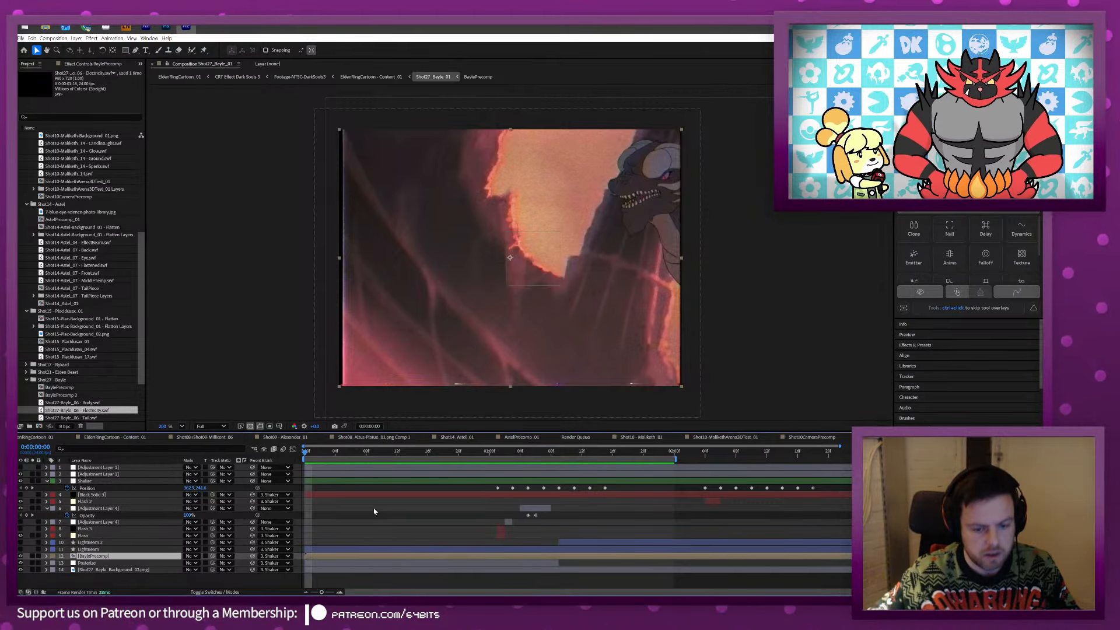
double_click(96, 555)
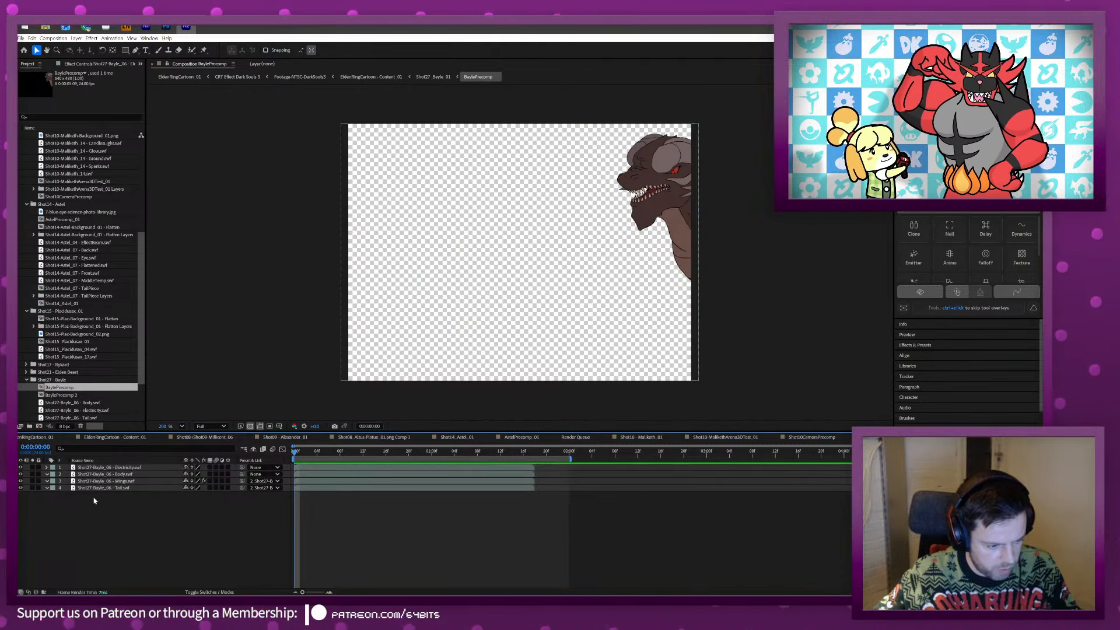
click(116, 474)
key(ctrl+d)
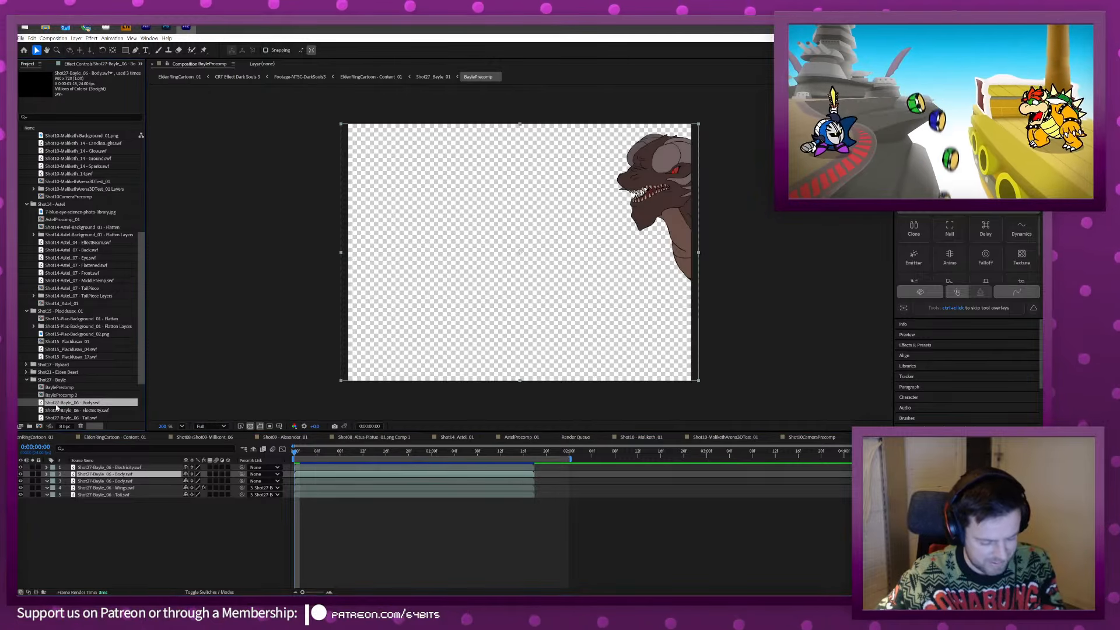
key(ctrl+i)
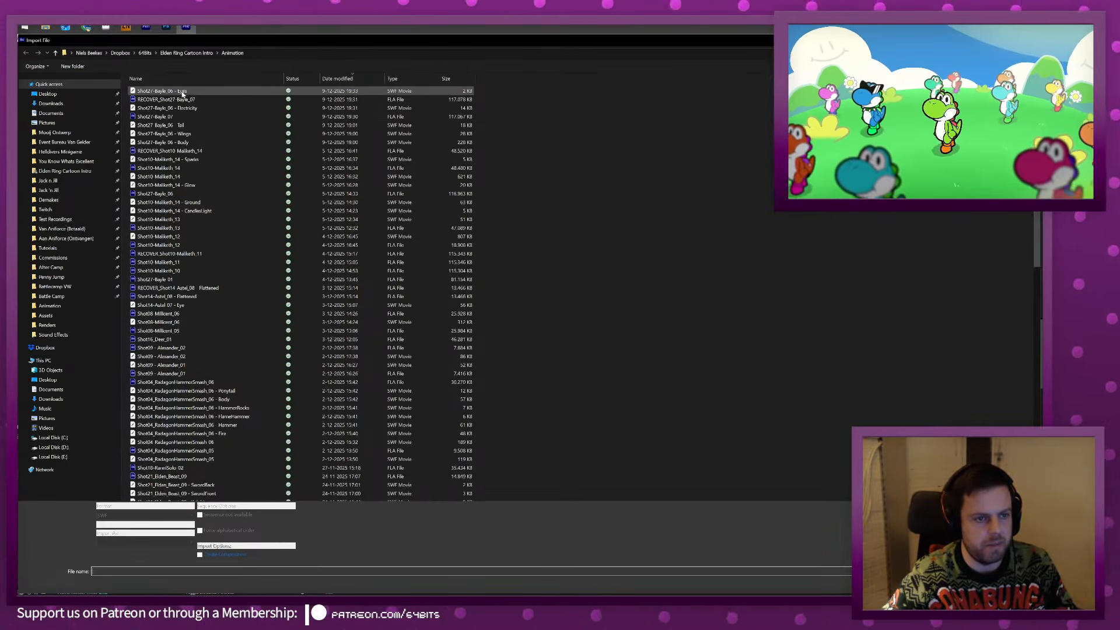
double_click(179, 91)
drag(98, 413, 114, 474)
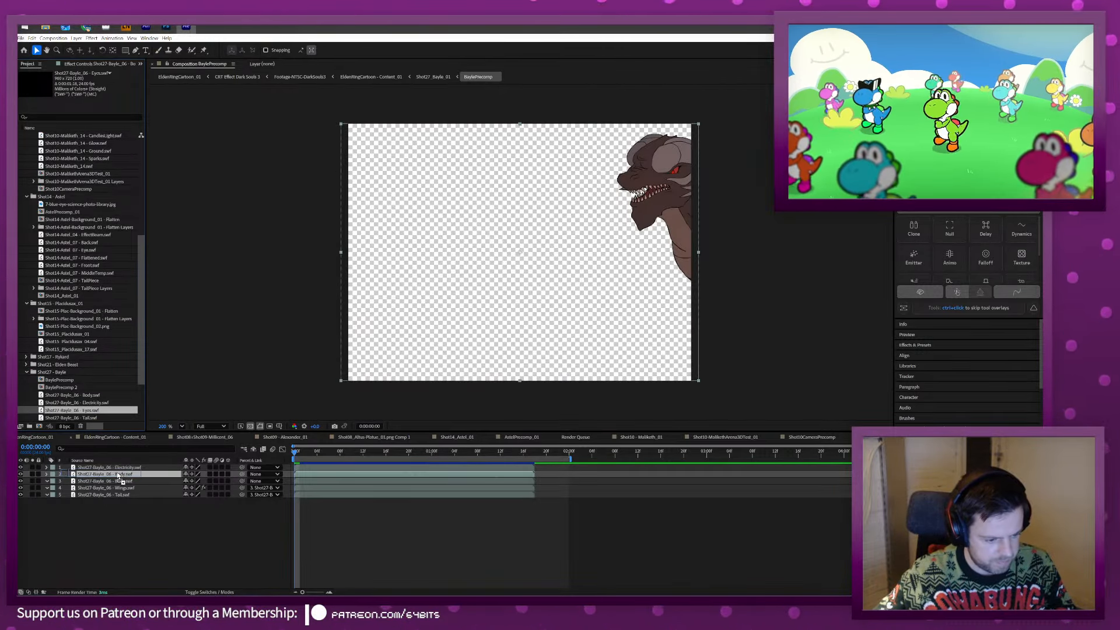
Add an Outer Glow layer style to the eyes layer and sample its colour from the dragon's red eye at frame 10.
click(312, 452)
drag(314, 456, 352, 456)
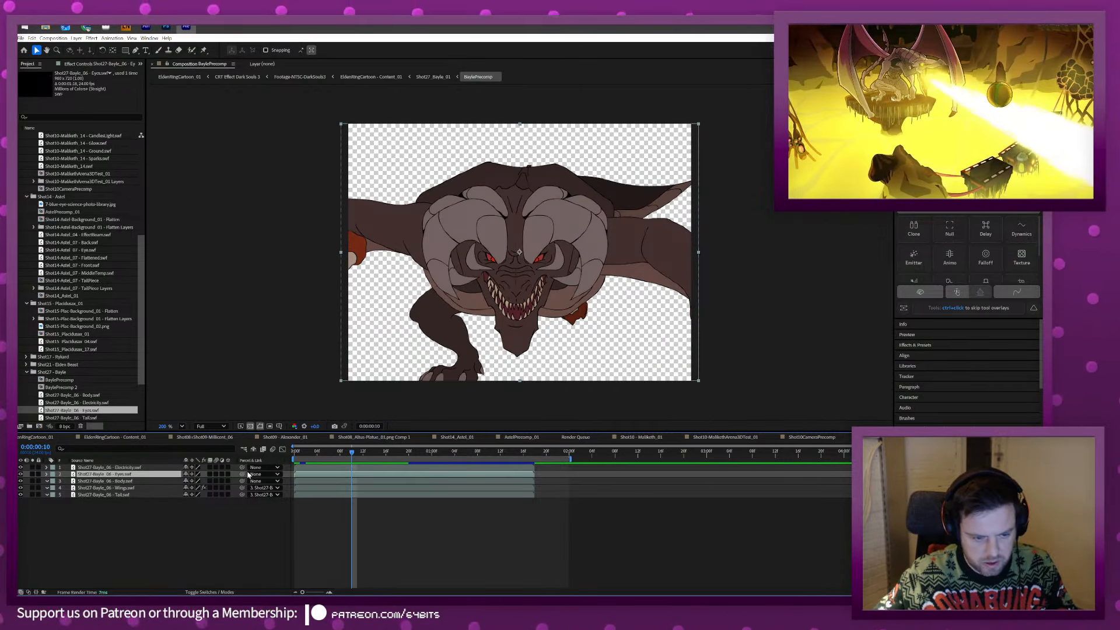
right_click(129, 477)
mouse_move(175, 354)
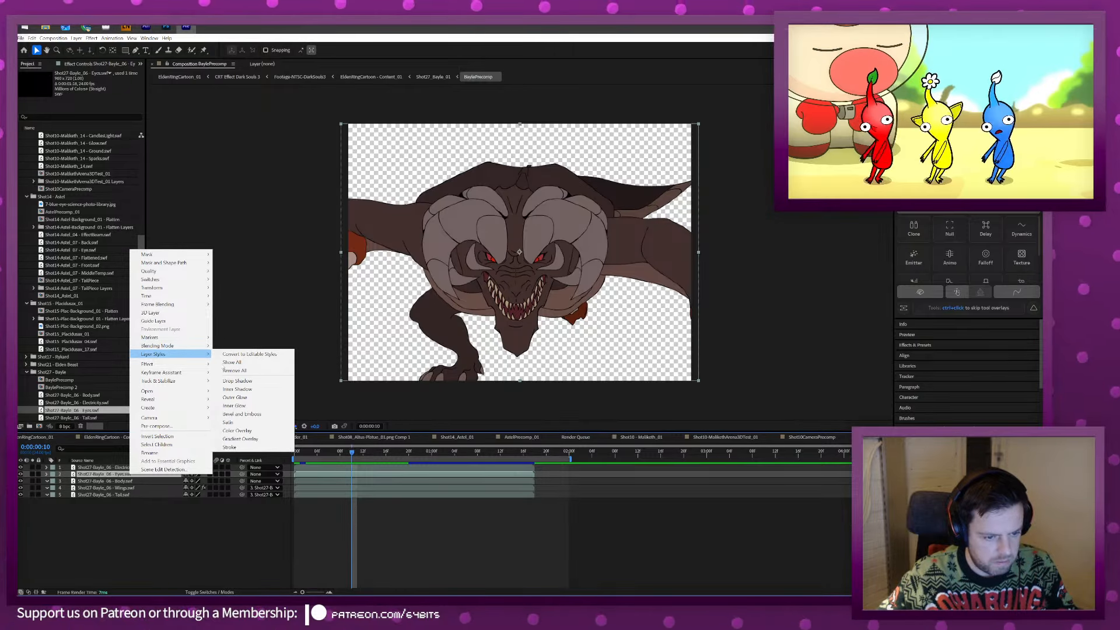
click(239, 399)
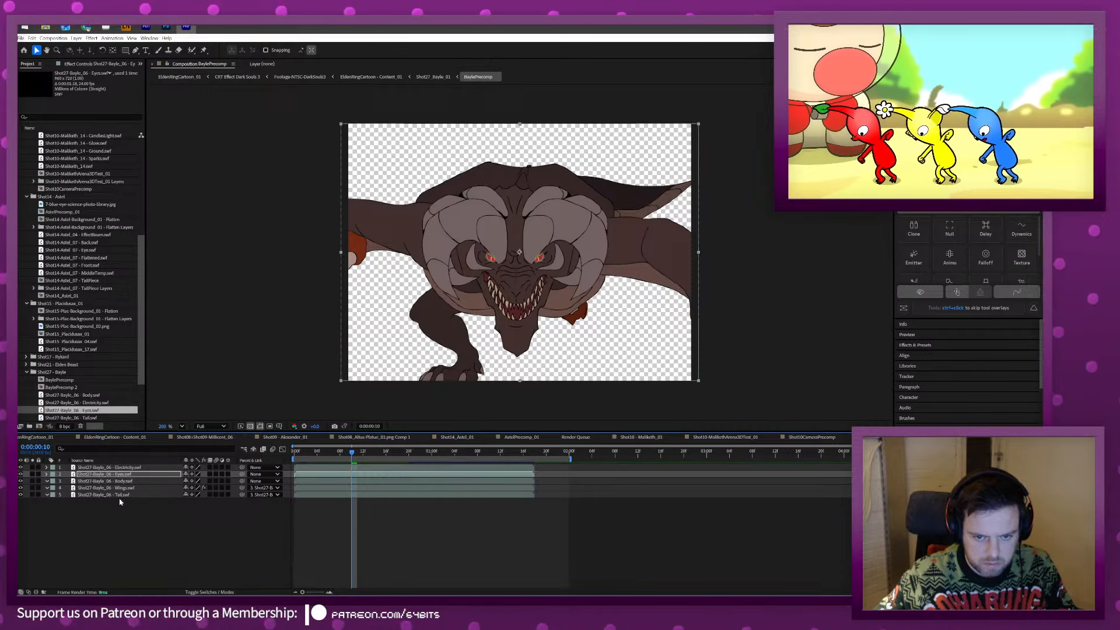
click(46, 475)
click(54, 488)
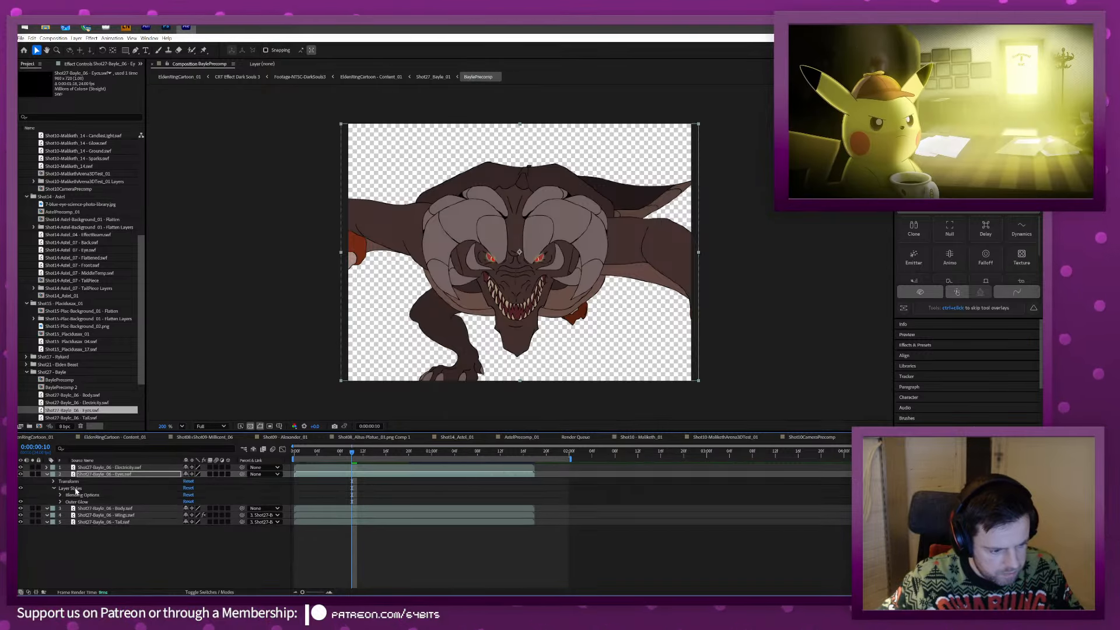
click(60, 502)
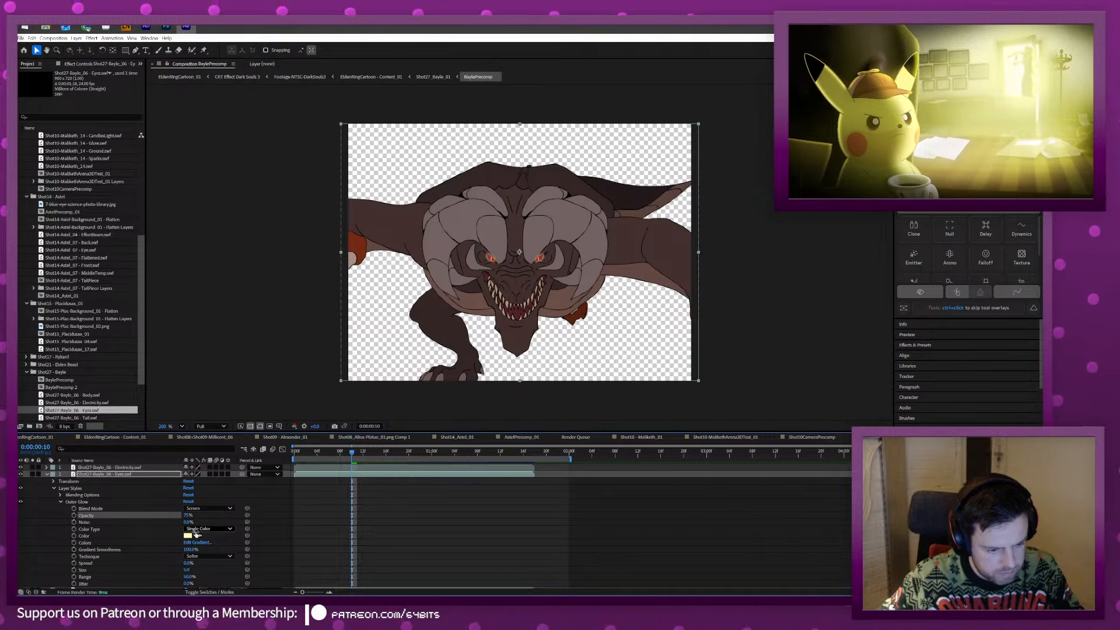
click(496, 255)
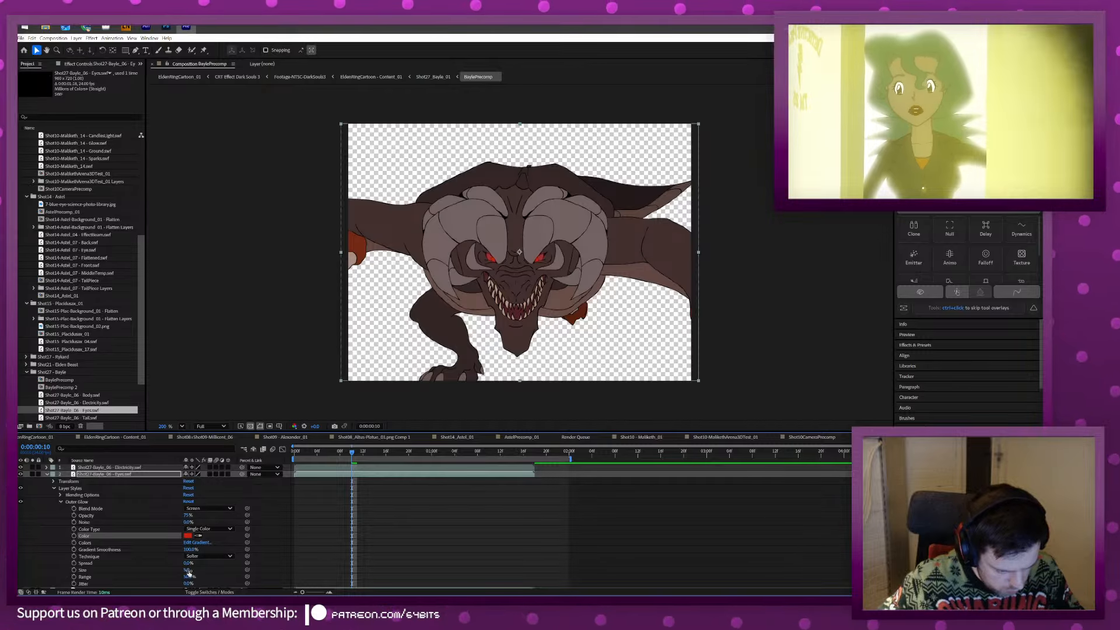
Set the eyes' Outer Glow size to about 44 and range to about 4%, lower its opacity, and keep Screen blending.
mouse_move(186, 570)
mouse_down()
mouse_move(206, 571)
mouse_move(181, 576)
mouse_up()
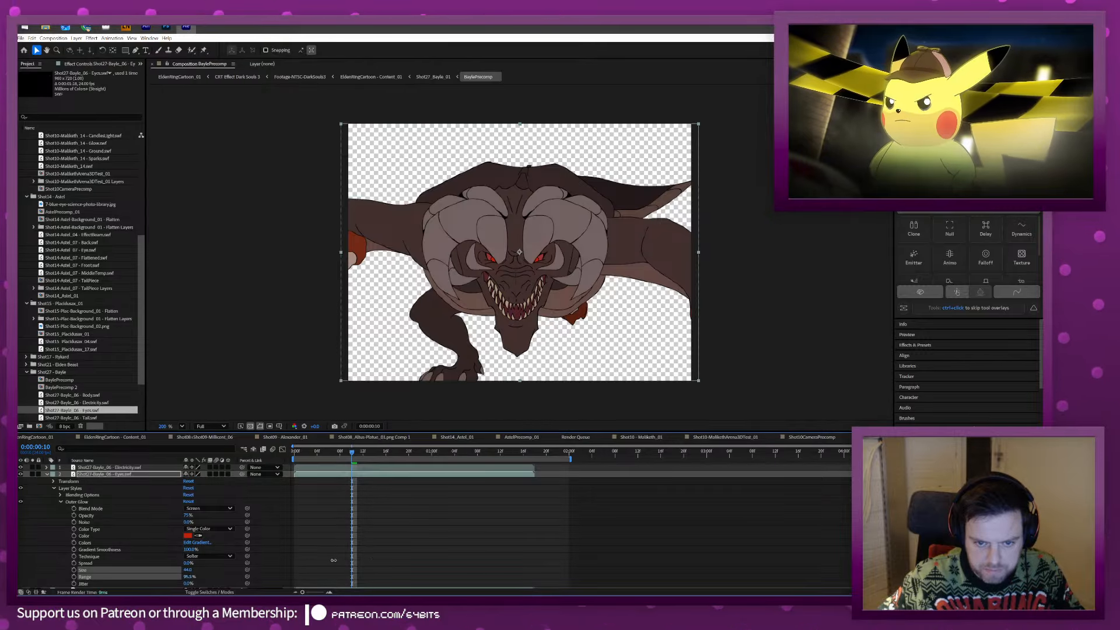
click(175, 576)
drag(169, 576, 195, 575)
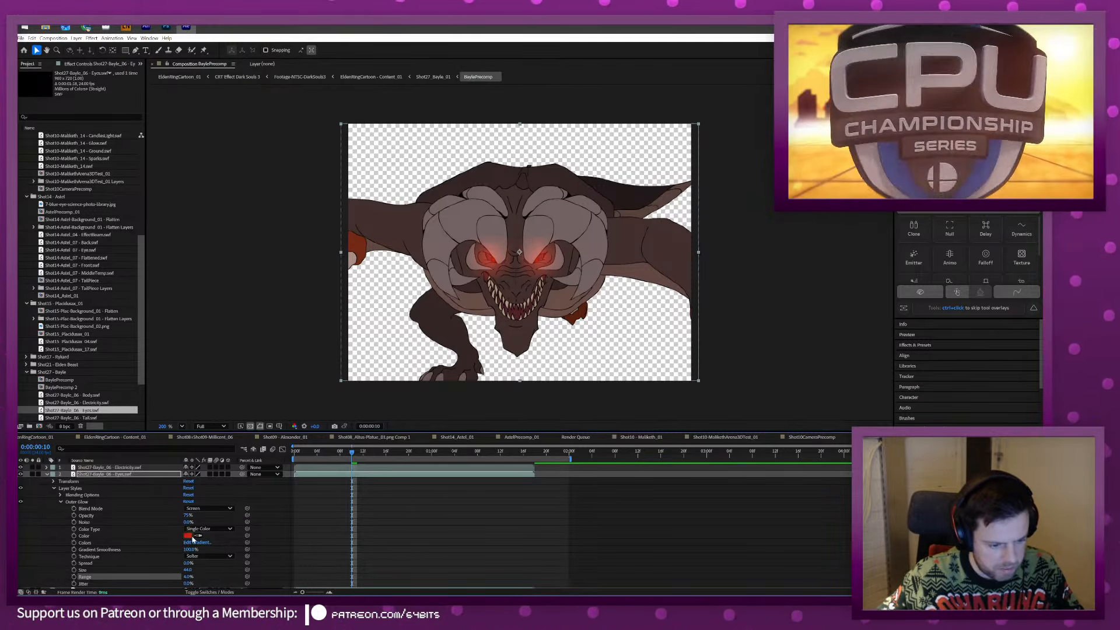
drag(187, 515, 184, 518)
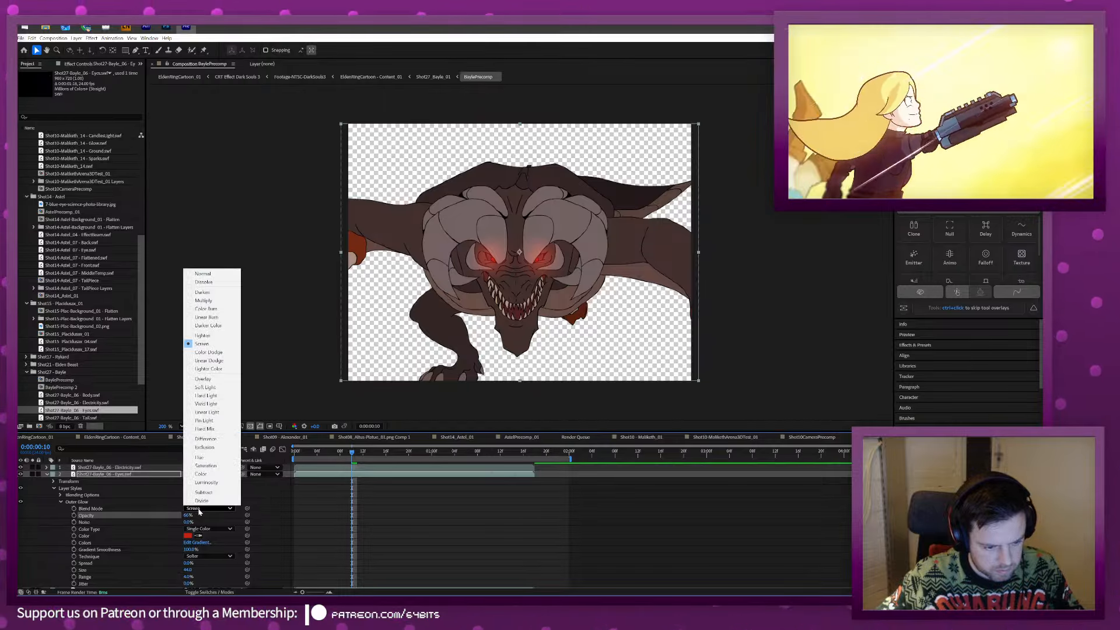
click(201, 508)
click(210, 345)
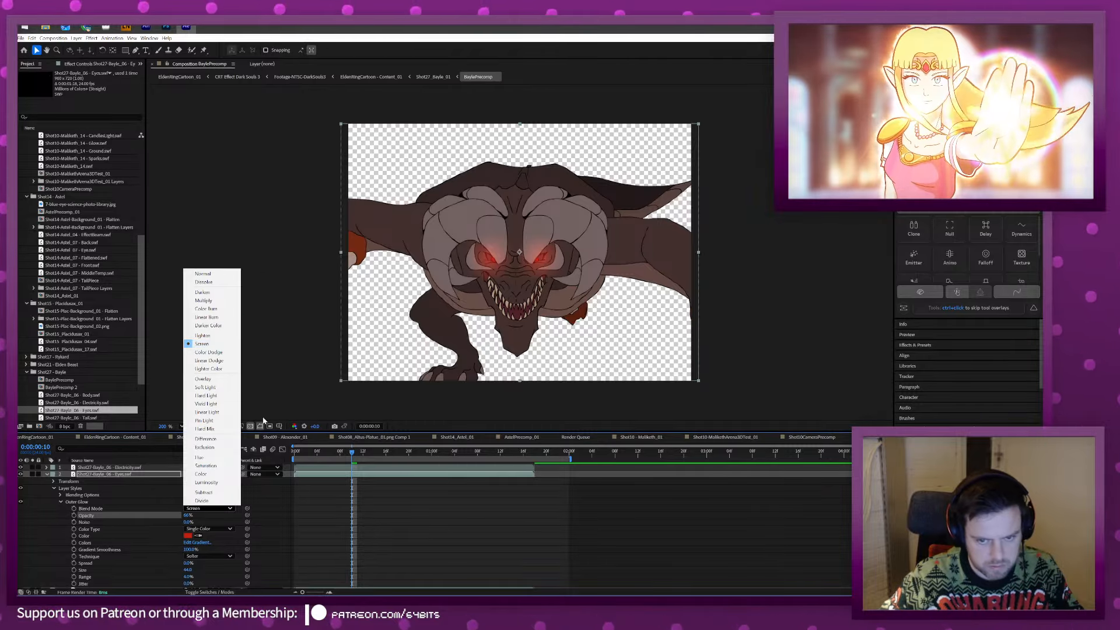
Preview the glowing eyes from the first frame in BaylePrecomp and in the Shot27_Bayle_01 composition.
drag(367, 454, 289, 456)
key(space)
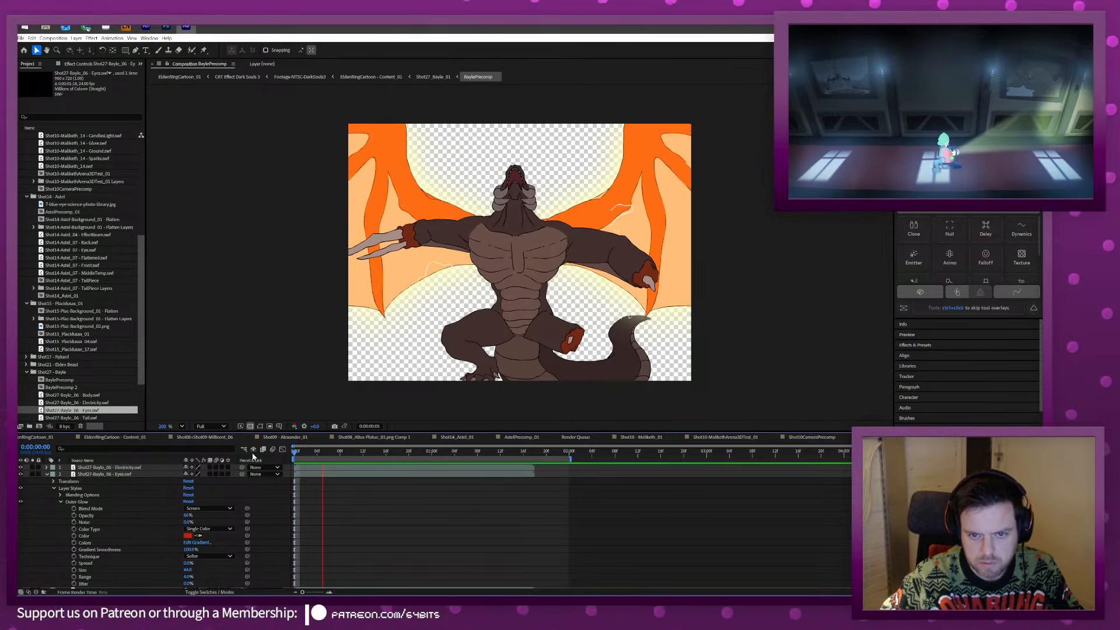
key(space)
click(942, 437)
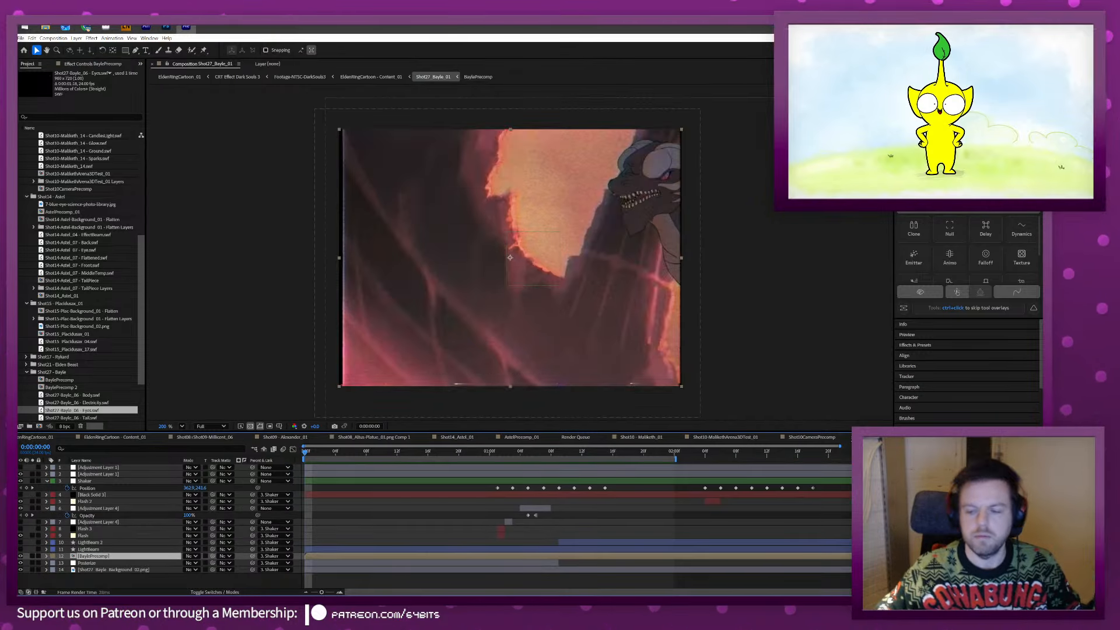
key(space)
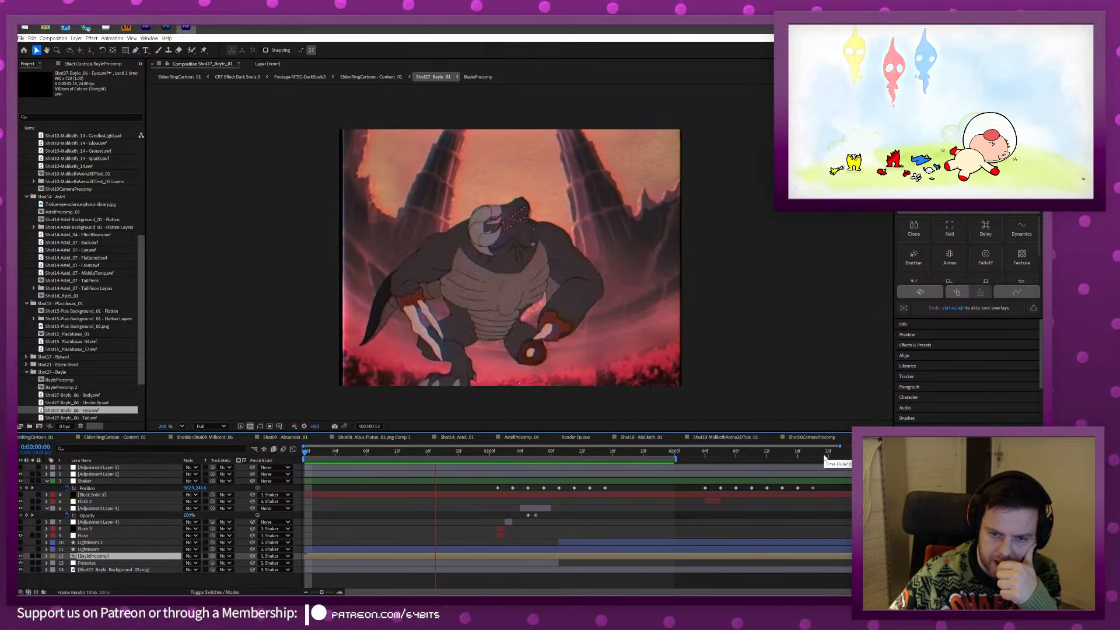
key(space)
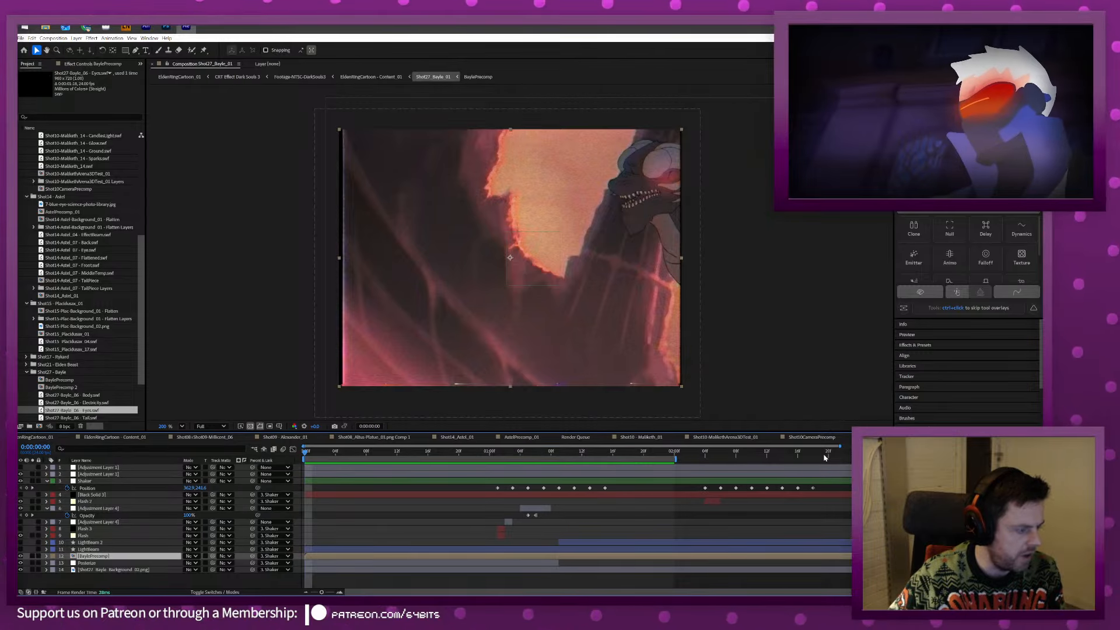
Switch to Photoshop and open the recent file Thumbnail-EldenRingStream_04.psd as a reference for the eye glow.
click(166, 27)
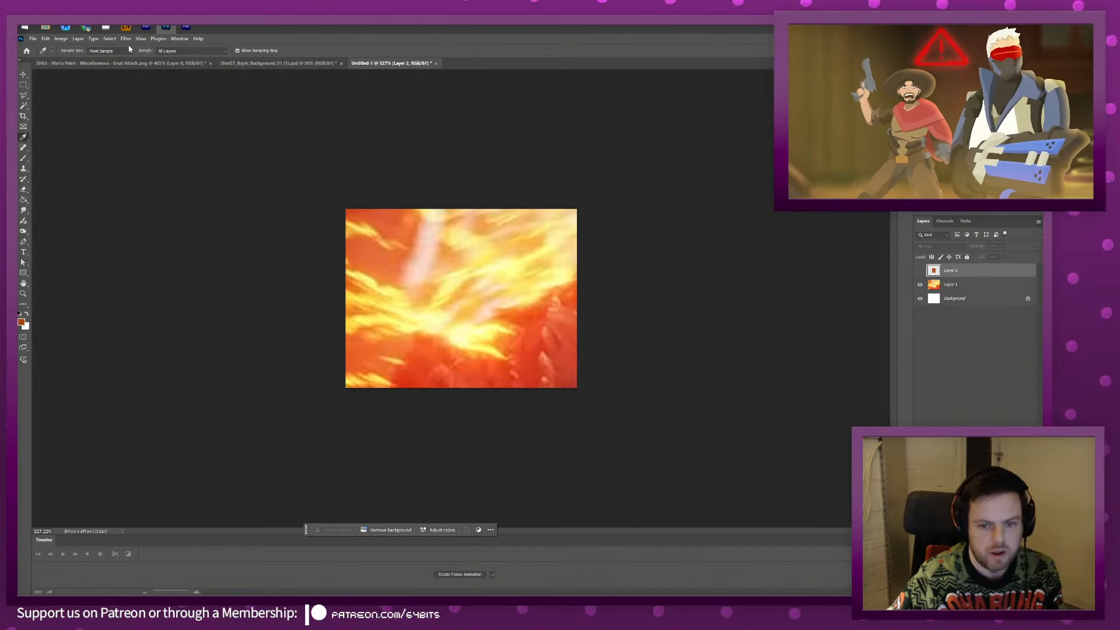
click(34, 38)
mouse_move(87, 84)
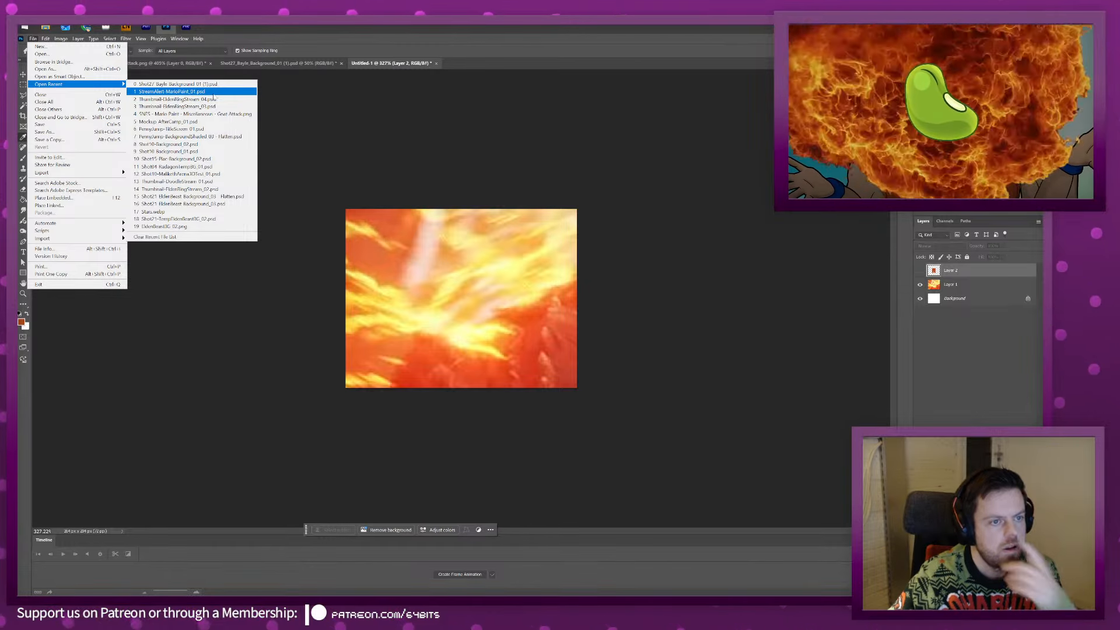
click(220, 84)
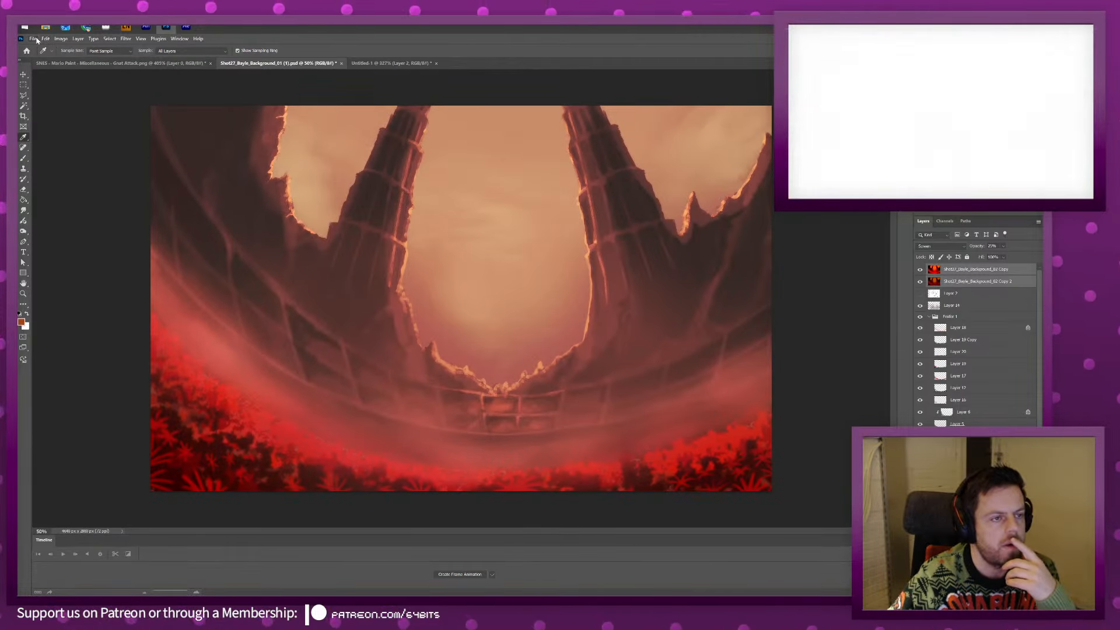
click(33, 39)
mouse_move(88, 84)
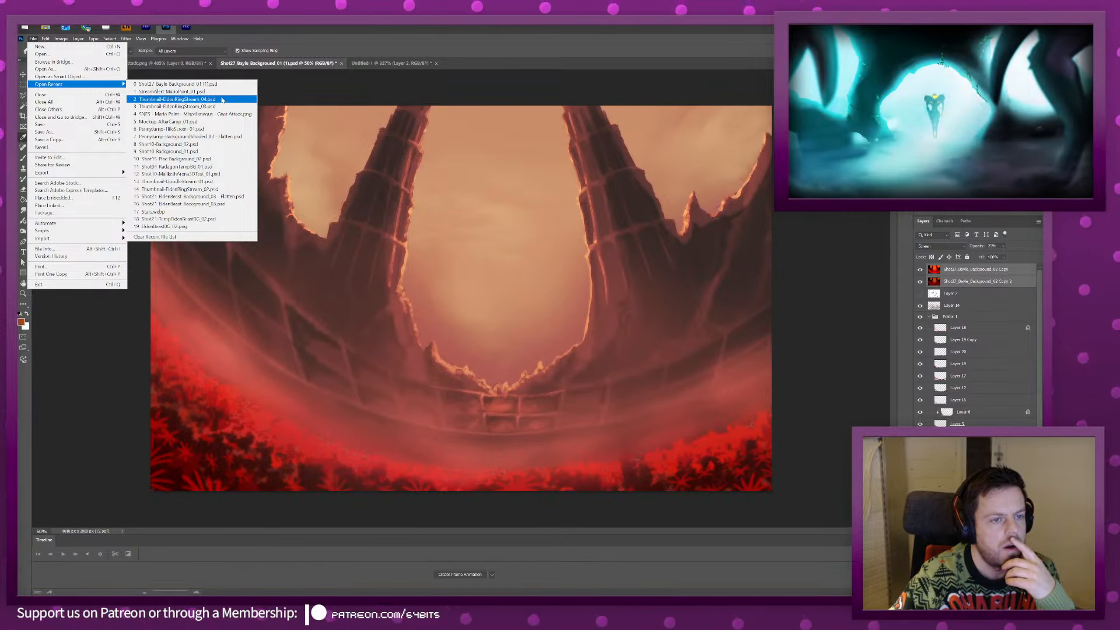
click(225, 100)
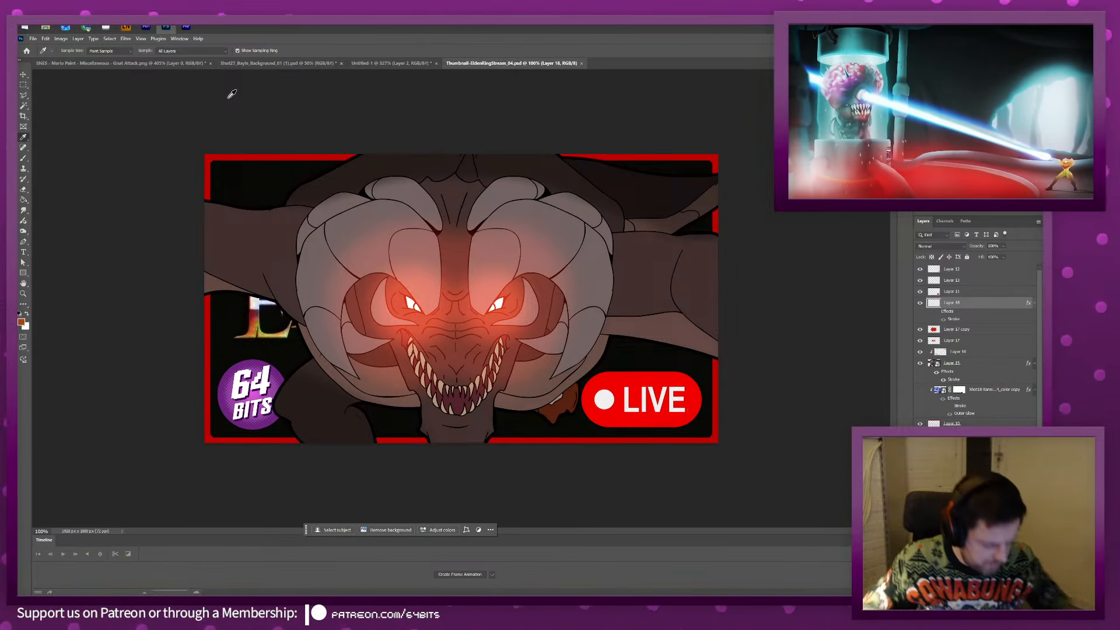
Back in After Effects, apply Hue/Saturation to the eyes layer in BaylePrecomp and set Master Lightness to 100.
key(alt+Tab)
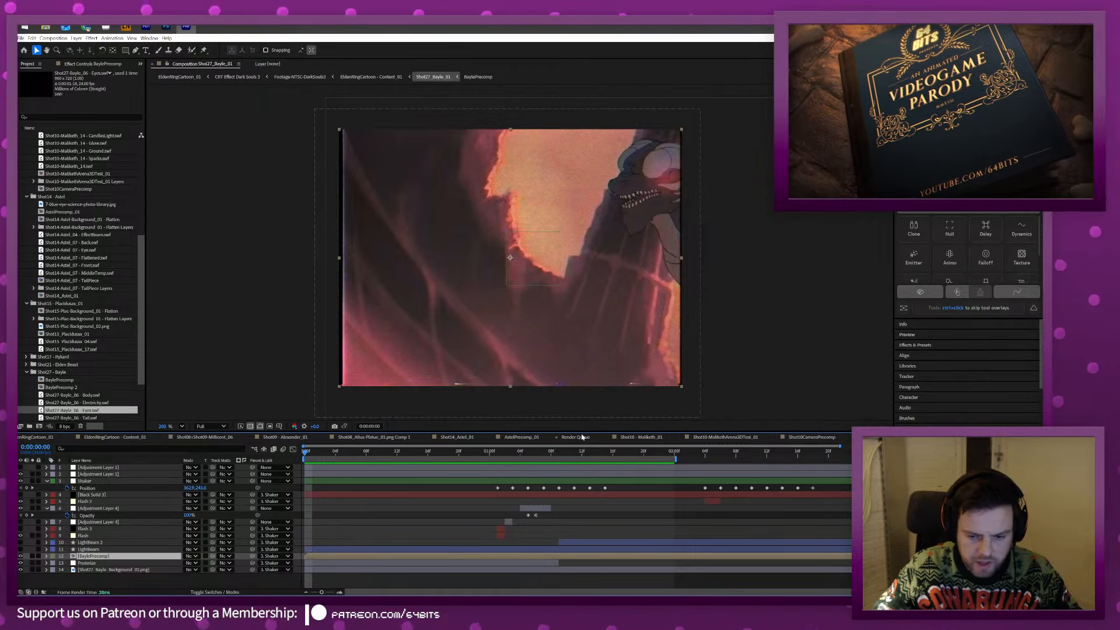
double_click(93, 556)
drag(424, 453, 363, 457)
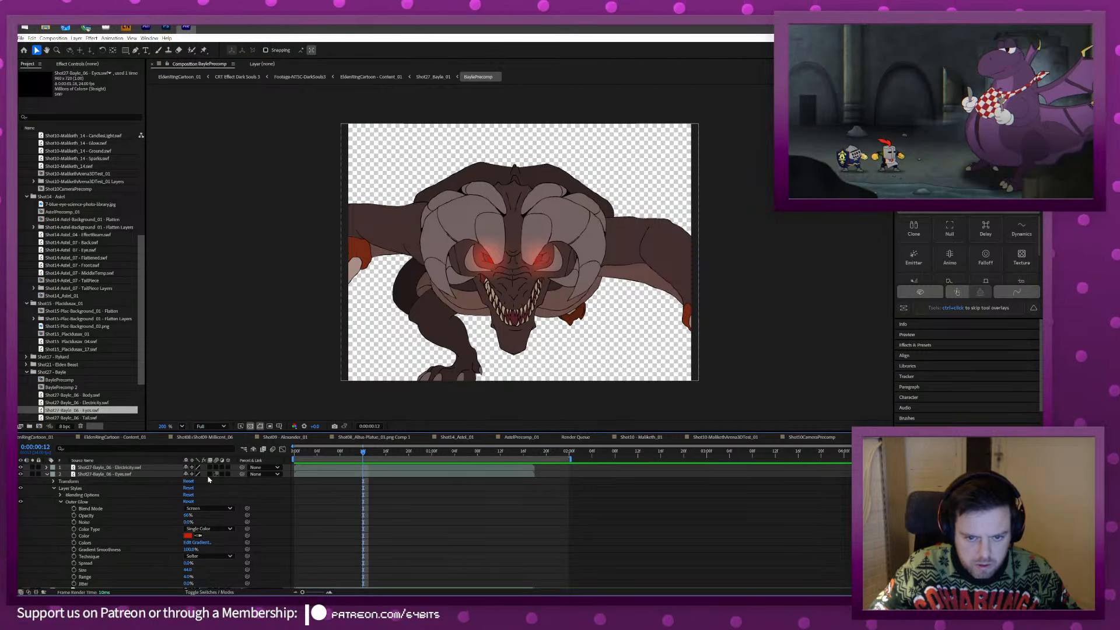
right_click(115, 475)
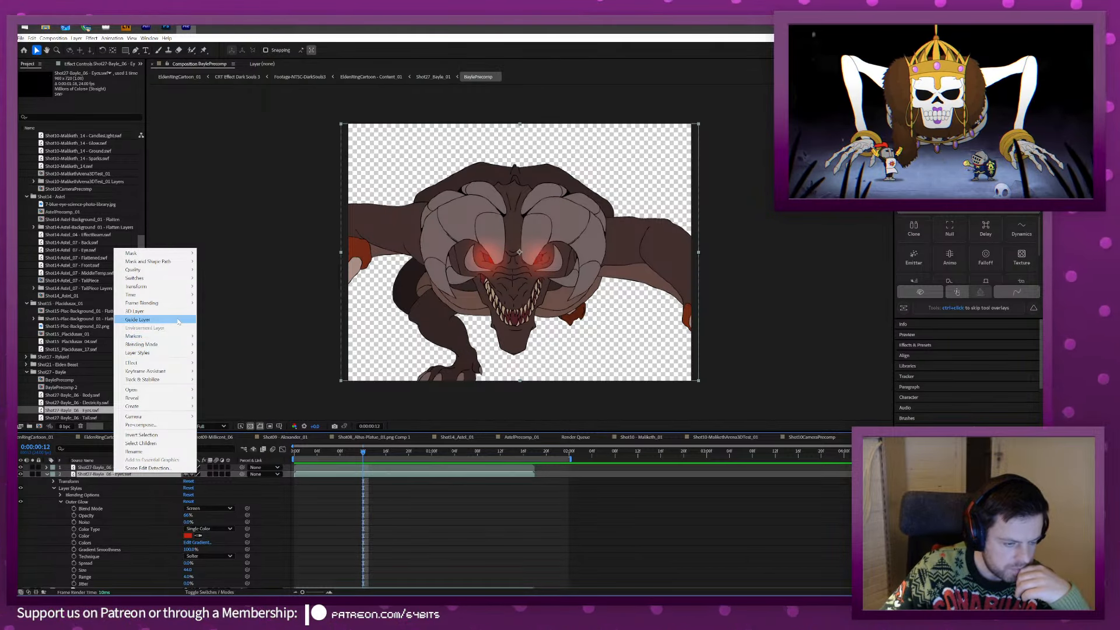
click(90, 478)
key(ctrl+space)
text(hue)
key(Return)
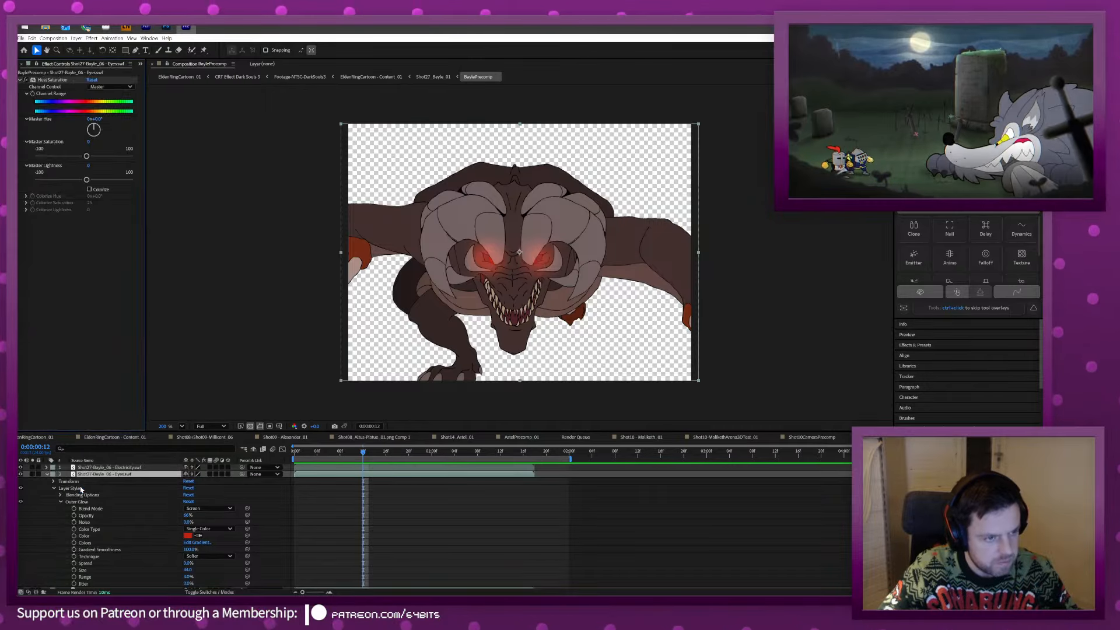
drag(87, 180, 140, 180)
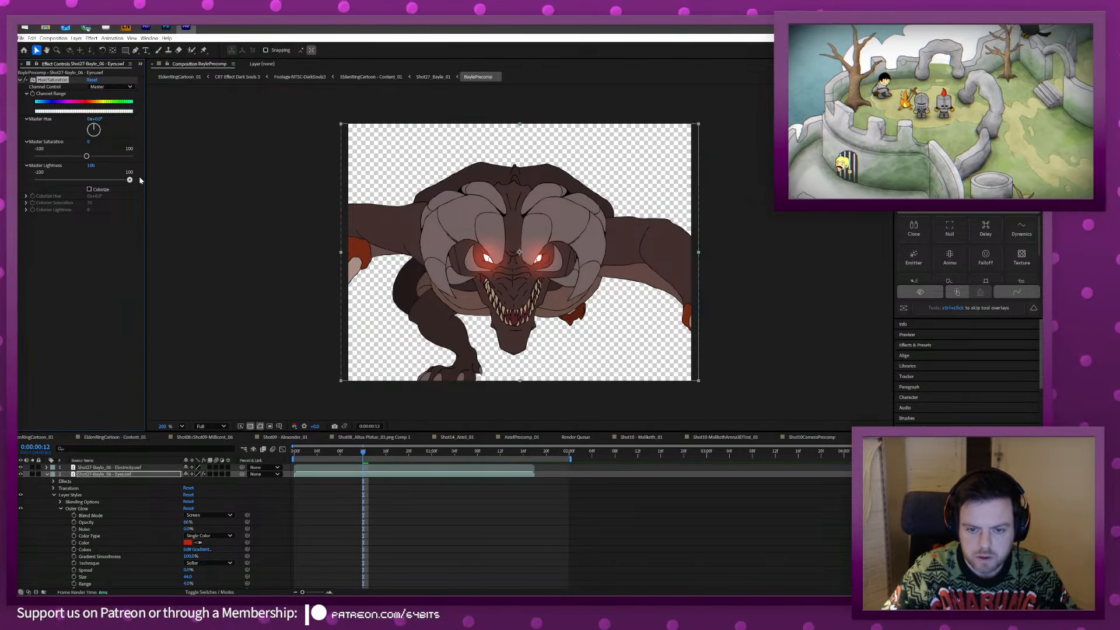
Check the white eyes near the start of BaylePrecomp and return to the Shot27_Bayle_01 composition.
drag(362, 451, 298, 458)
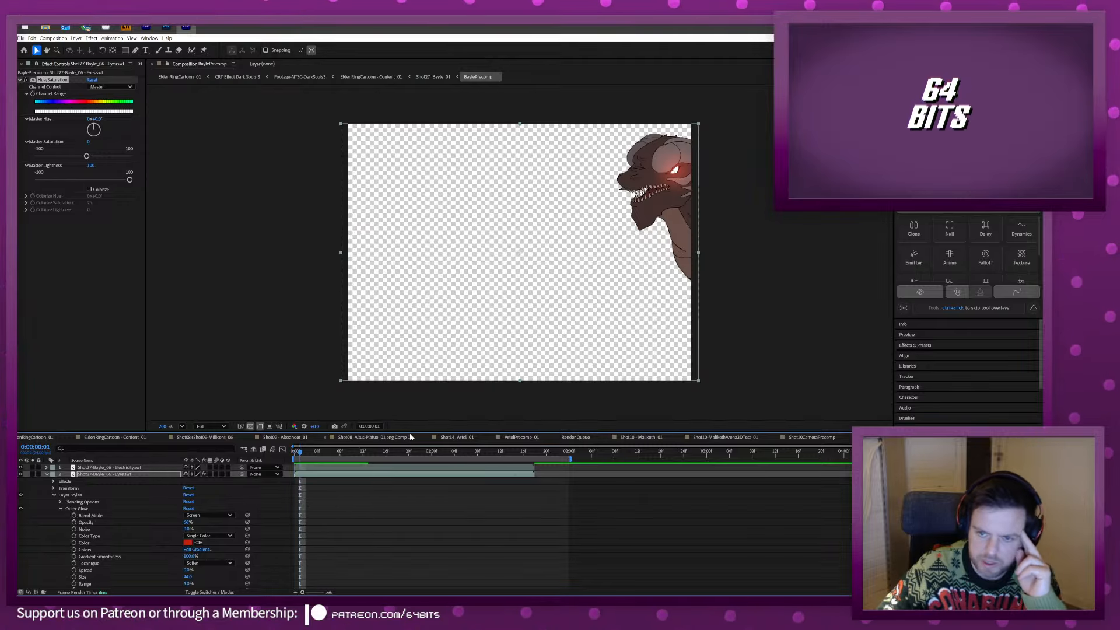
click(433, 77)
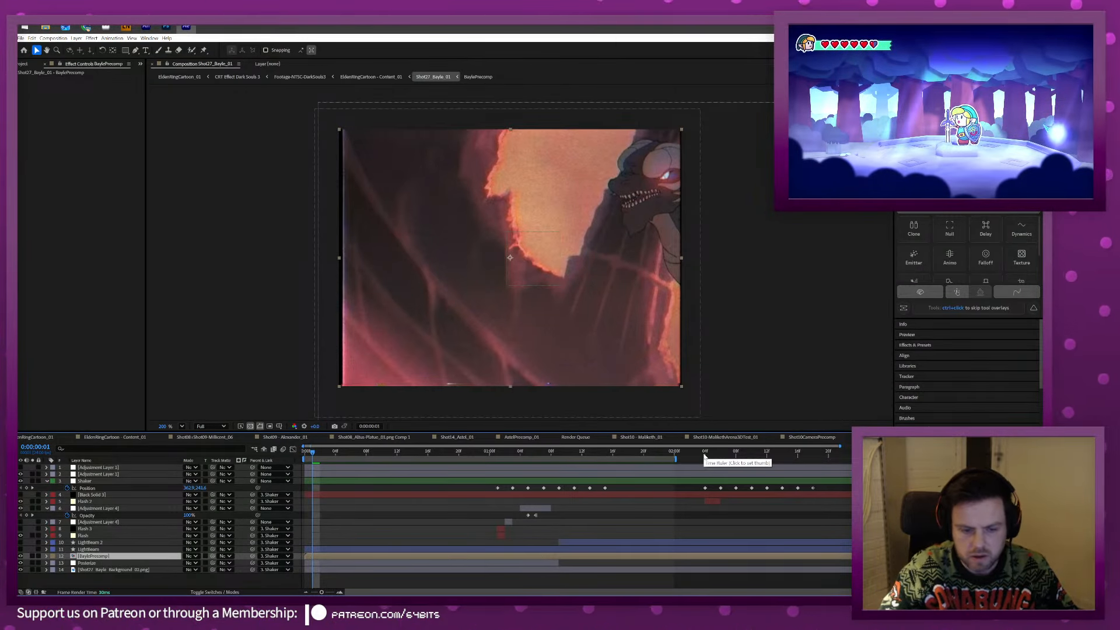
Play Shot27_Bayle_01 to check the eyes, and open BaylePrecomp from its layer.
key(space)
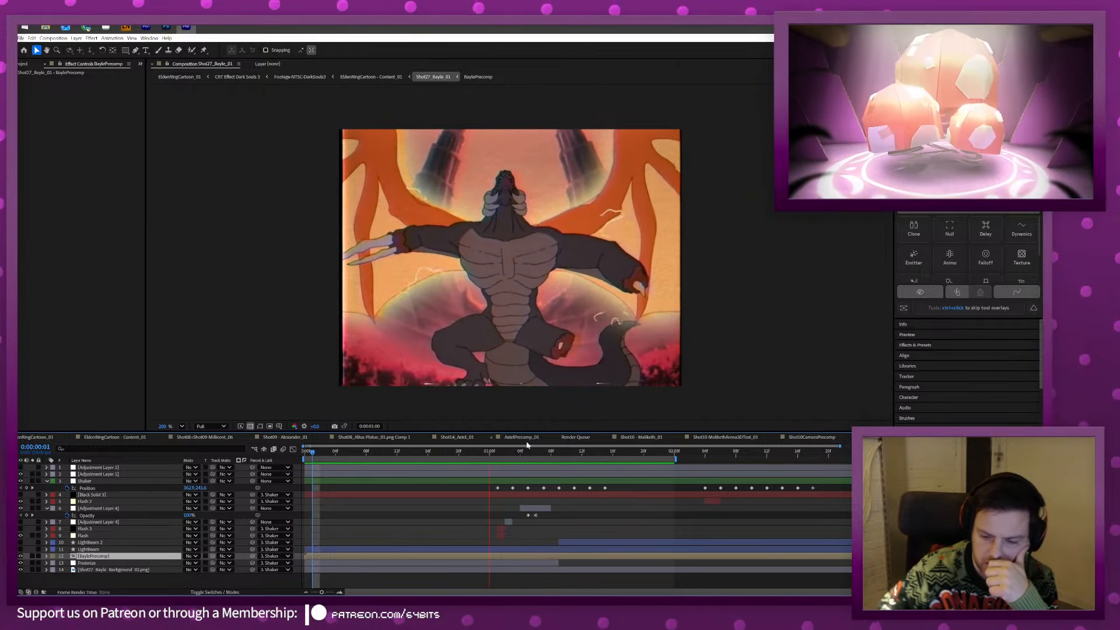
click(529, 455)
double_click(527, 556)
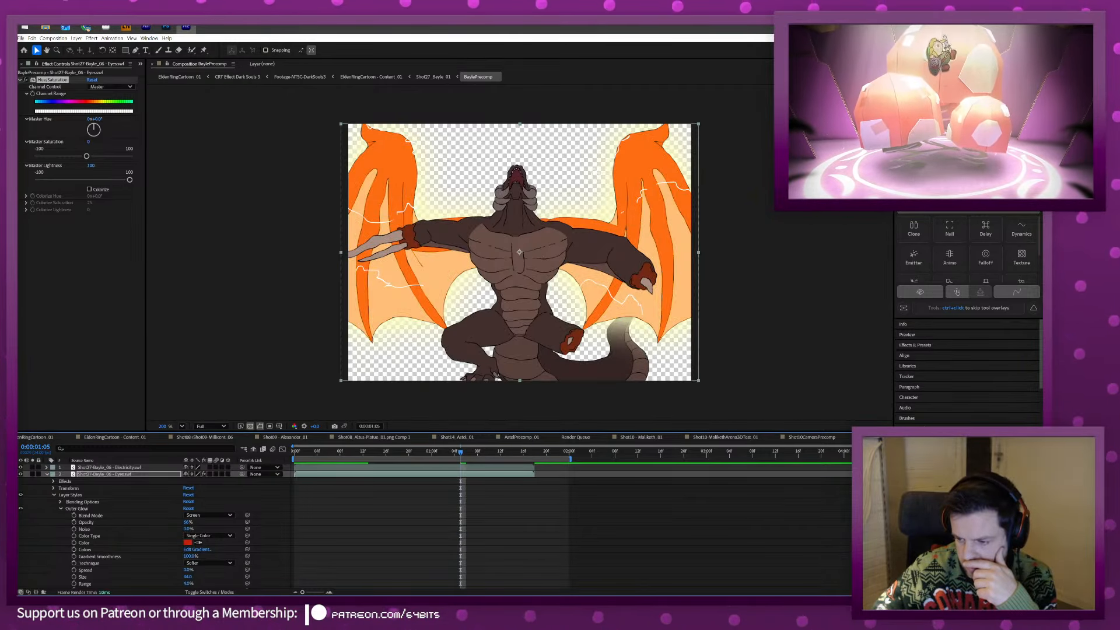
At 0:00:00:10, lower the eyes layer's Master Lightness to about 63, reduce its Outer Glow opacity, and preview Shot27_Bayle_01.
drag(425, 454, 352, 454)
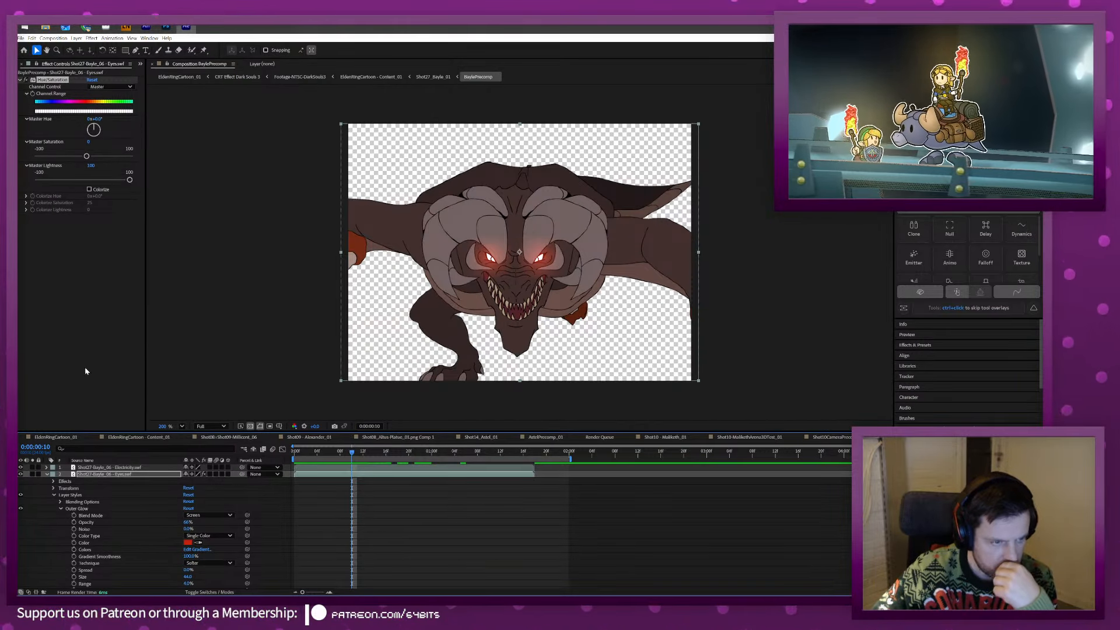
drag(110, 180, 108, 183)
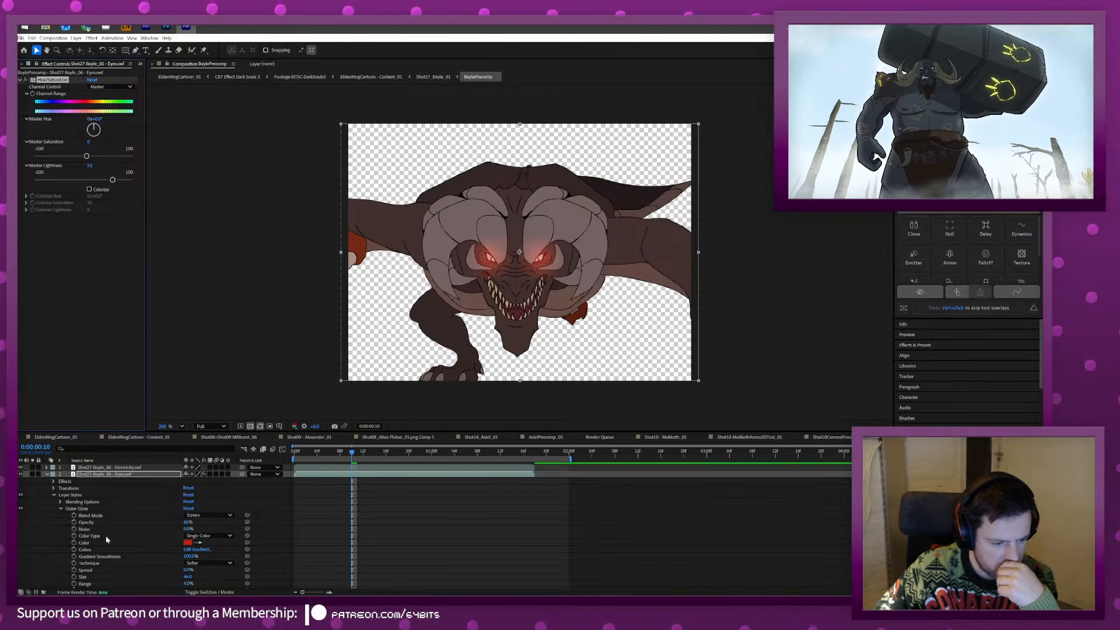
drag(190, 525, 179, 523)
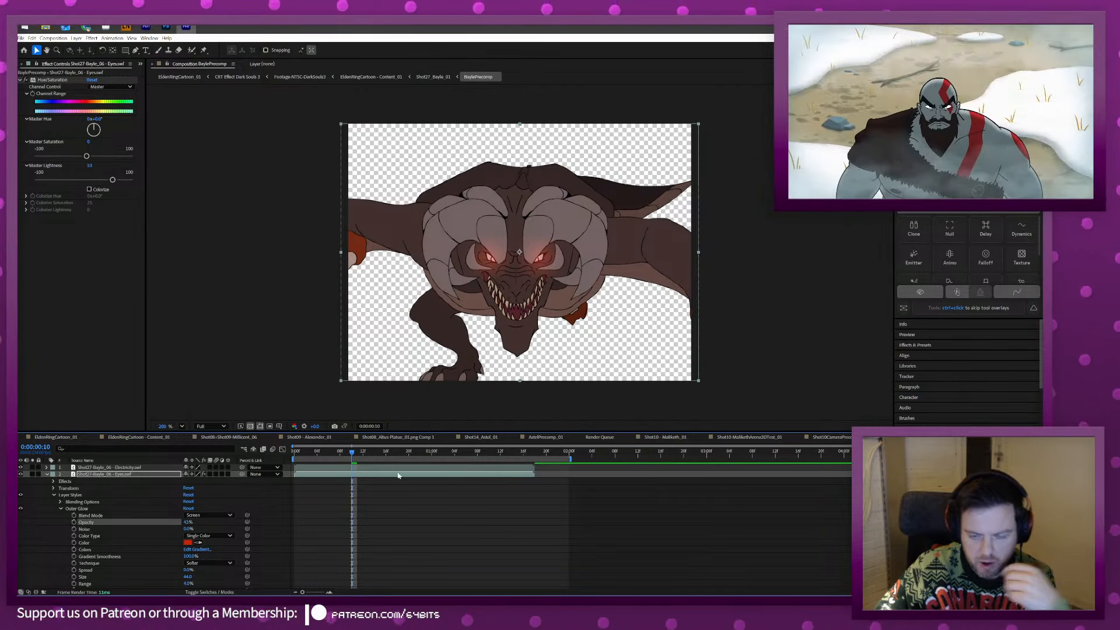
click(907, 436)
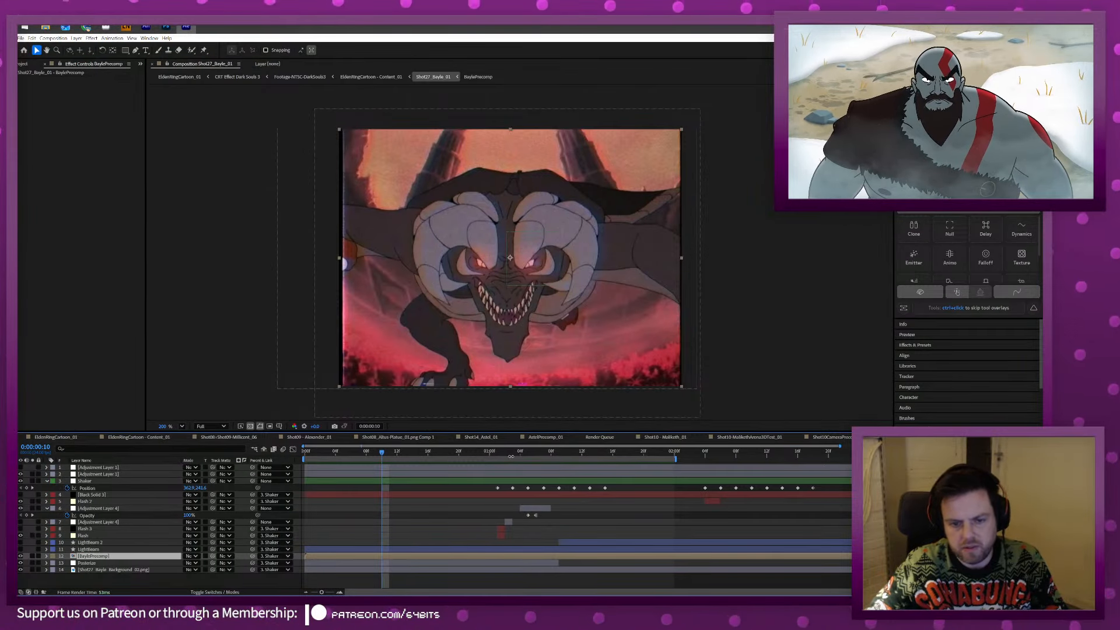
key(space)
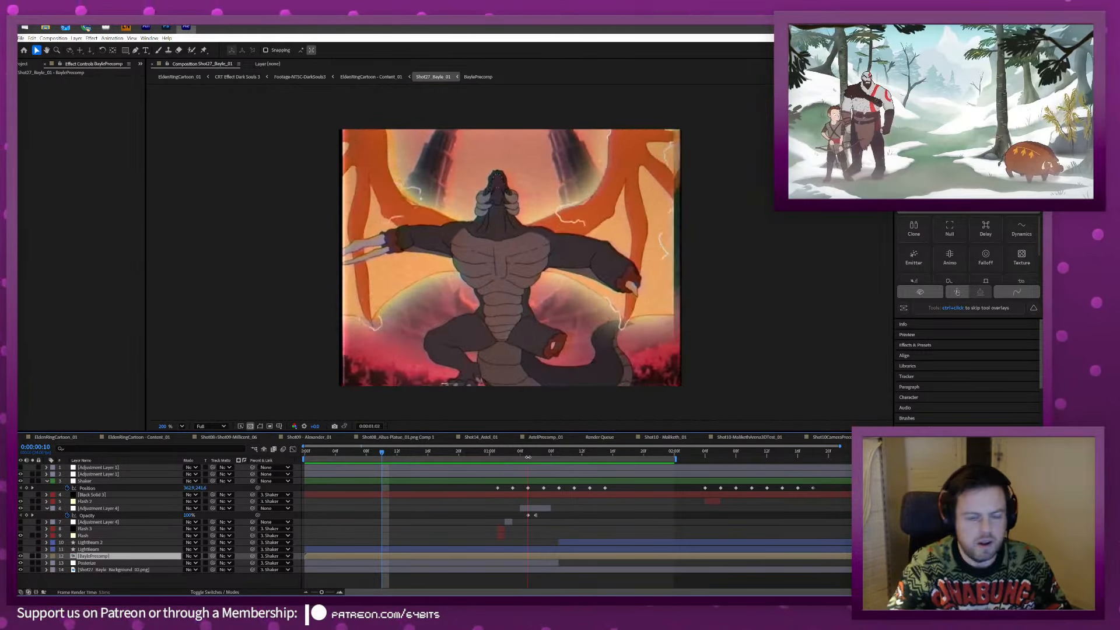
key(alt+Tab)
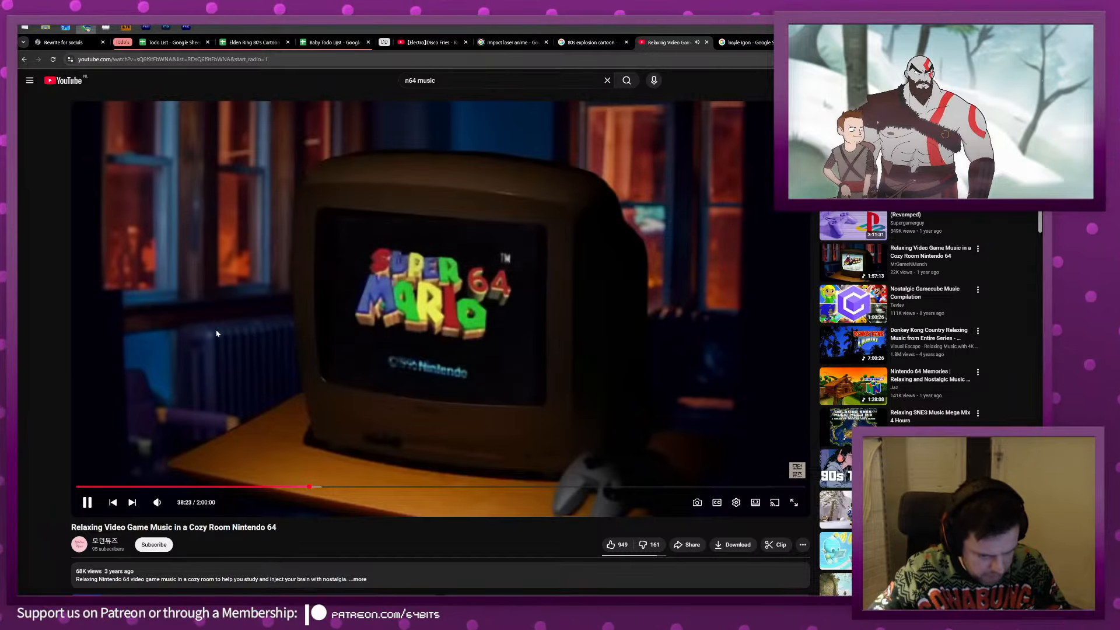
key(alt+Tab)
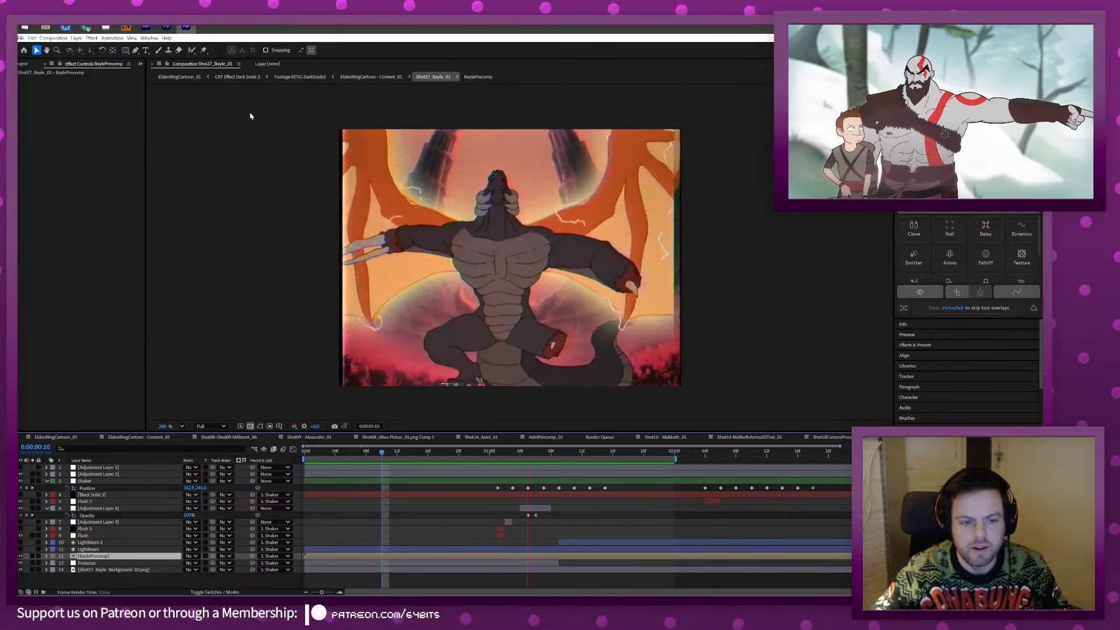
key(alt+Tab)
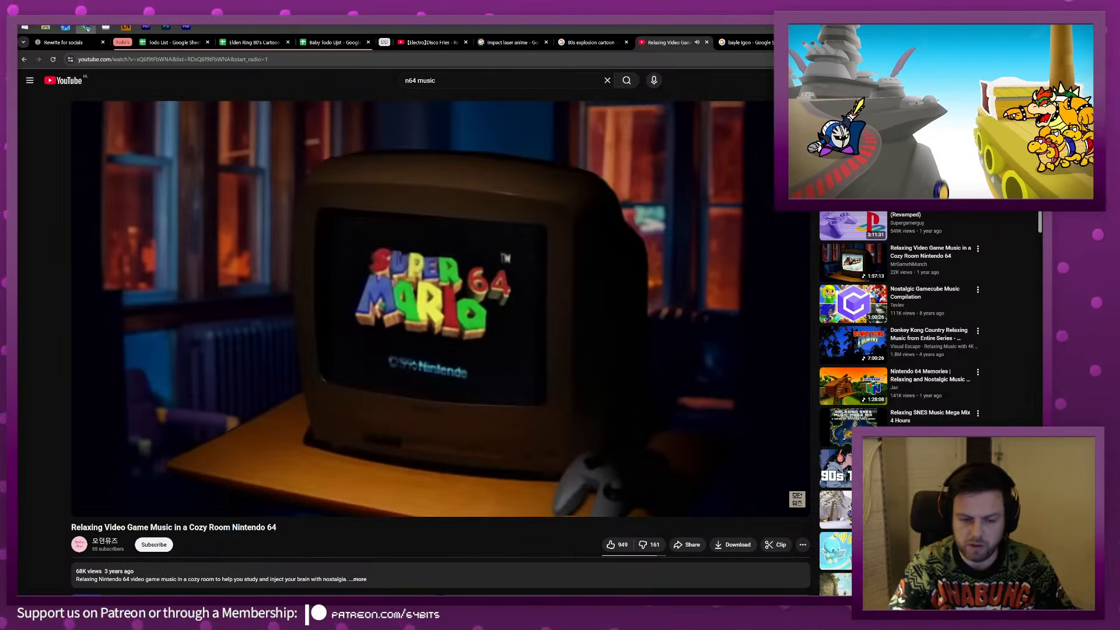
key(alt+Tab)
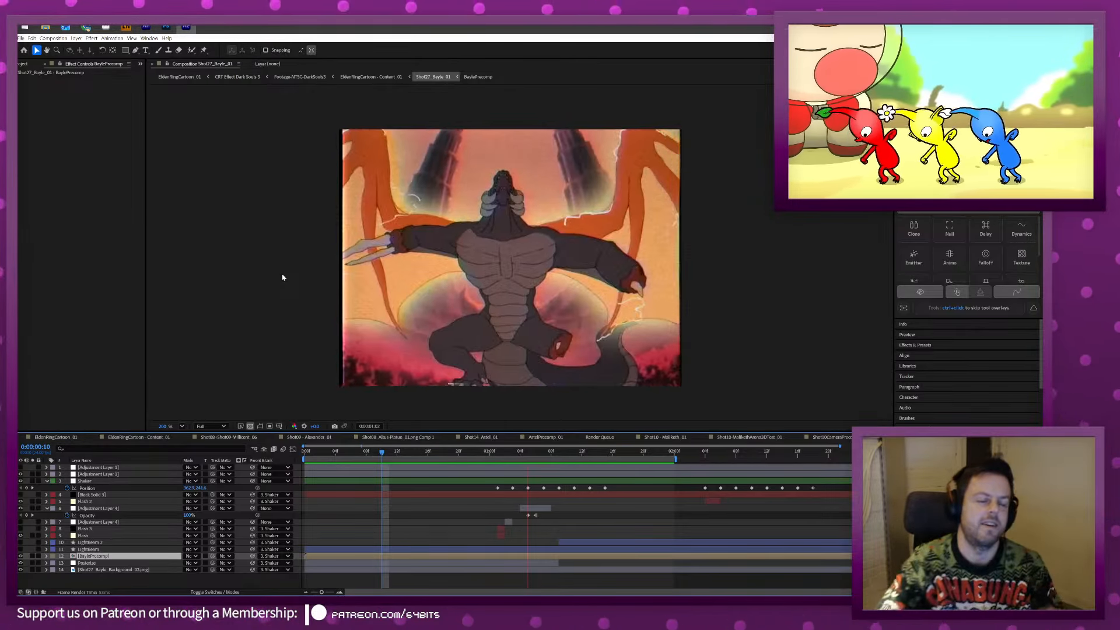
key(alt+Tab)
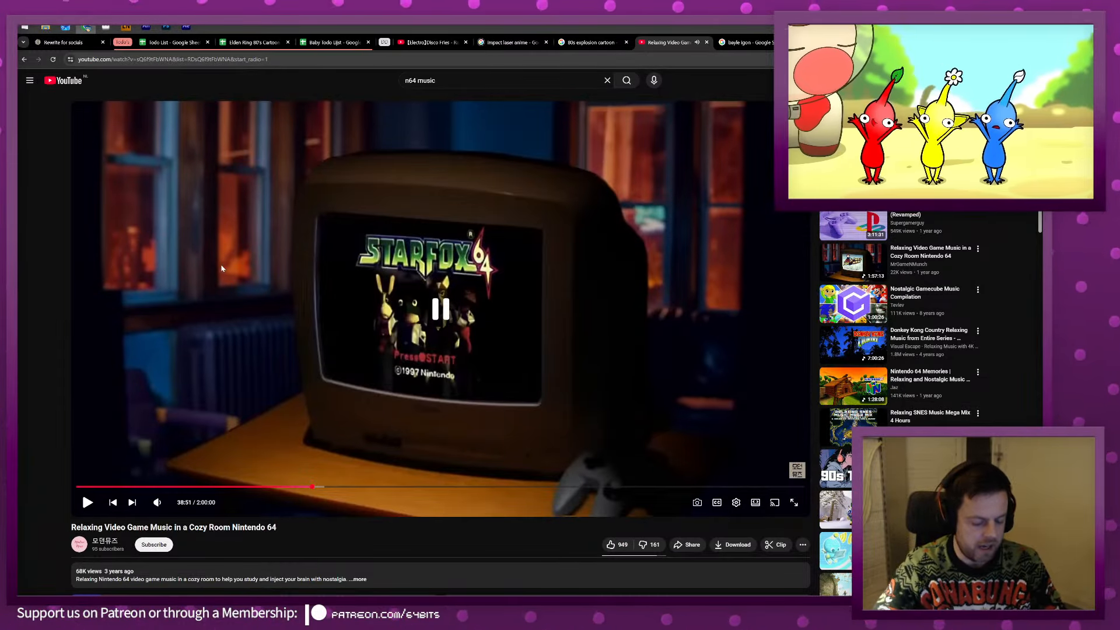
In a new browser tab, search for "you mario 3 music box" and open the one-hour looped Super Mario Bros. 3 music box video with sound.
key(ctrl+t)
text(you m)
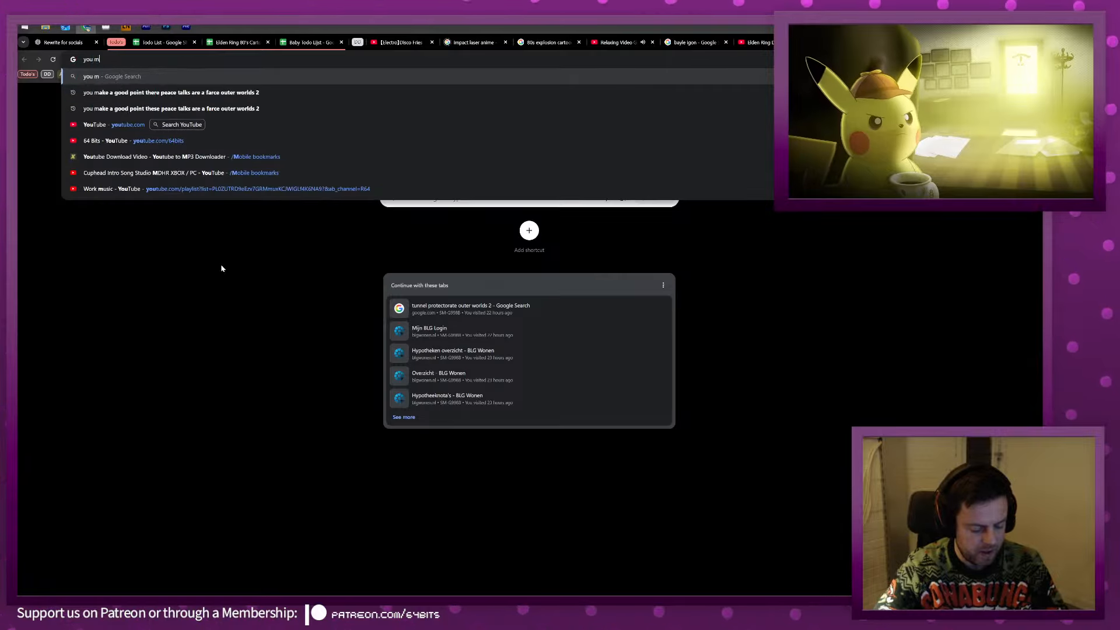
text(ario 3 )
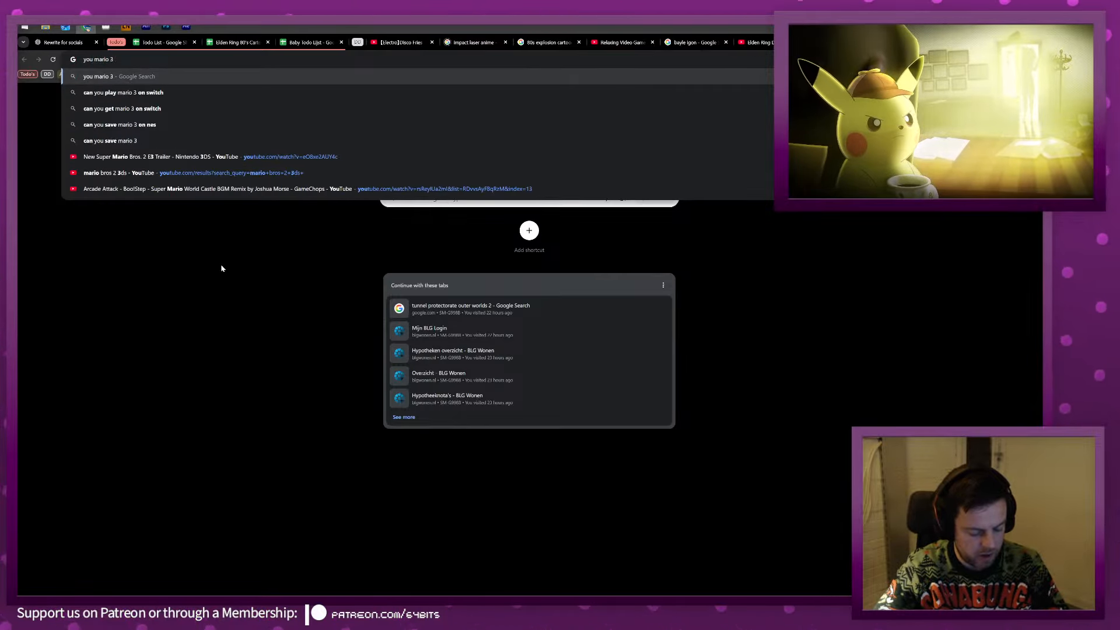
text(slee)
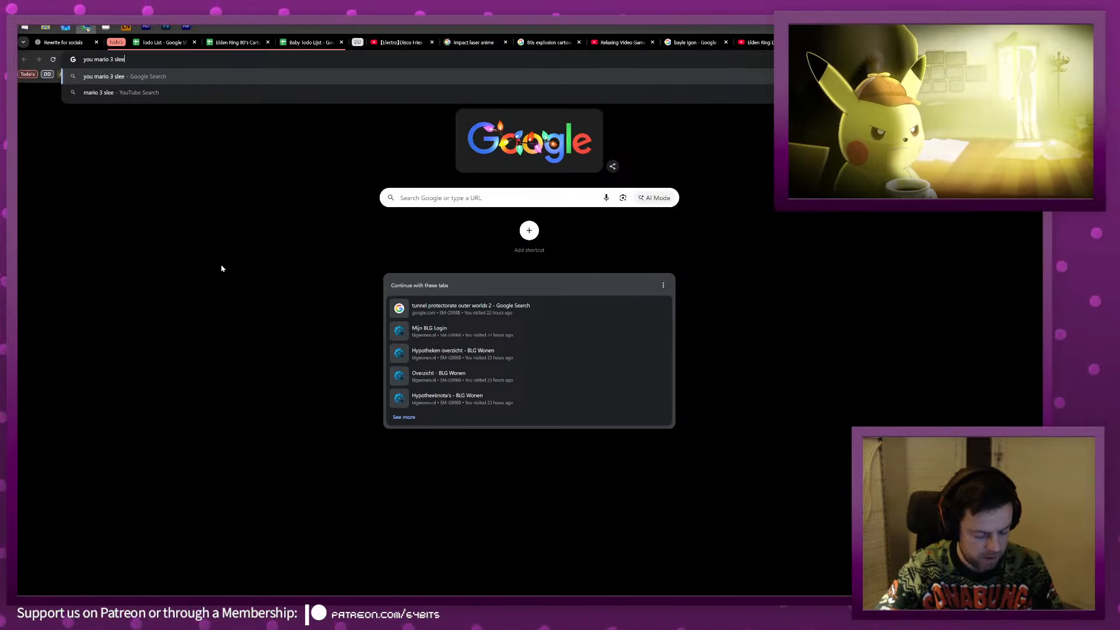
text(ping mu)
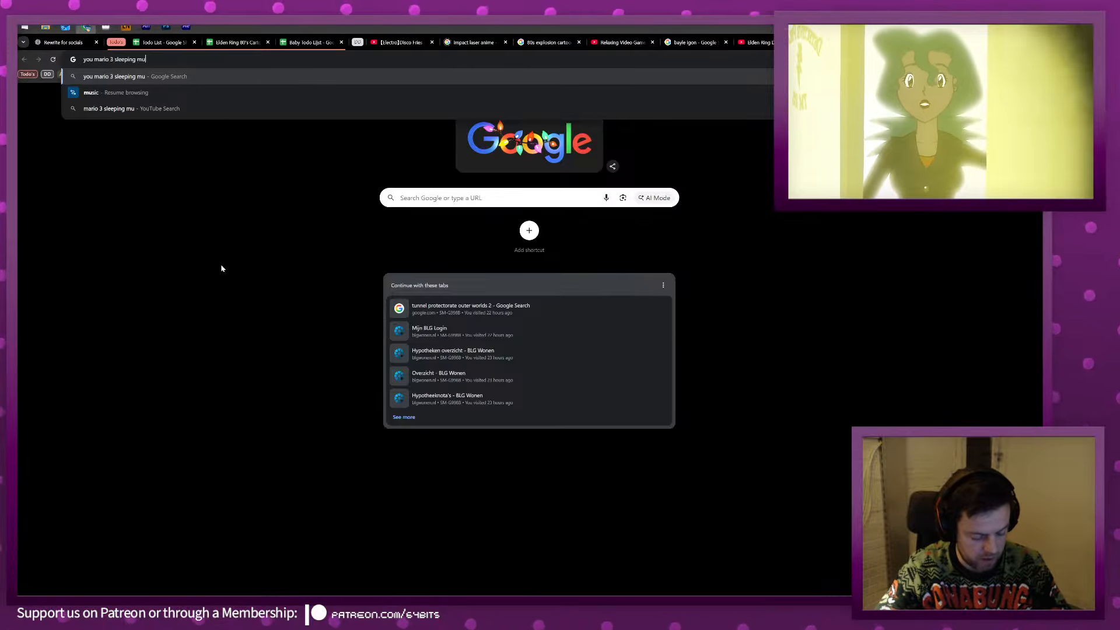
text(sic)
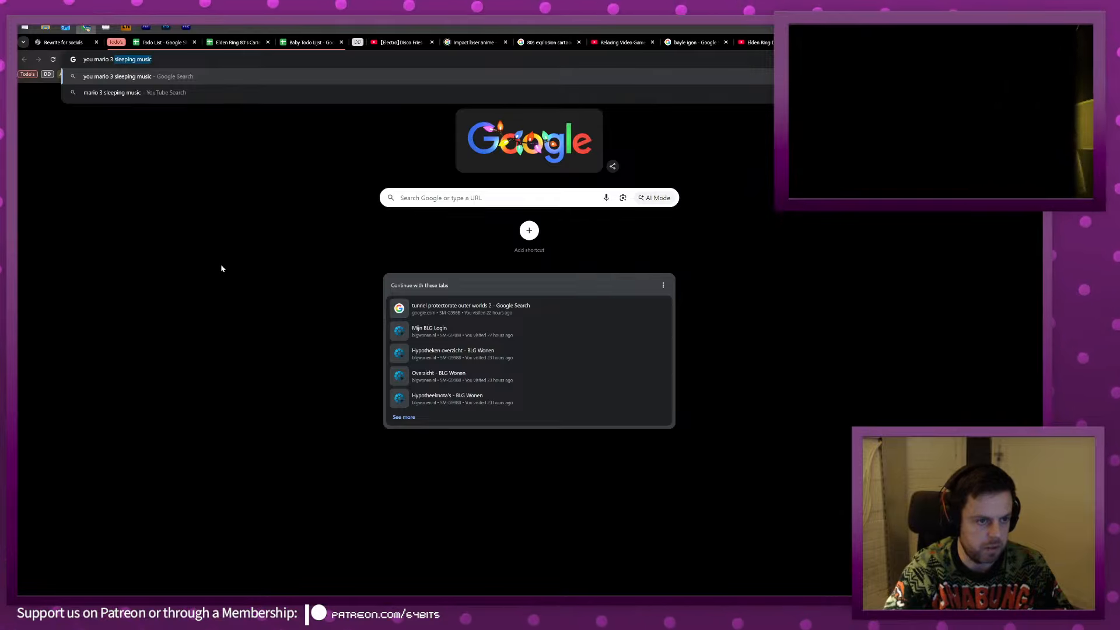
text(music box)
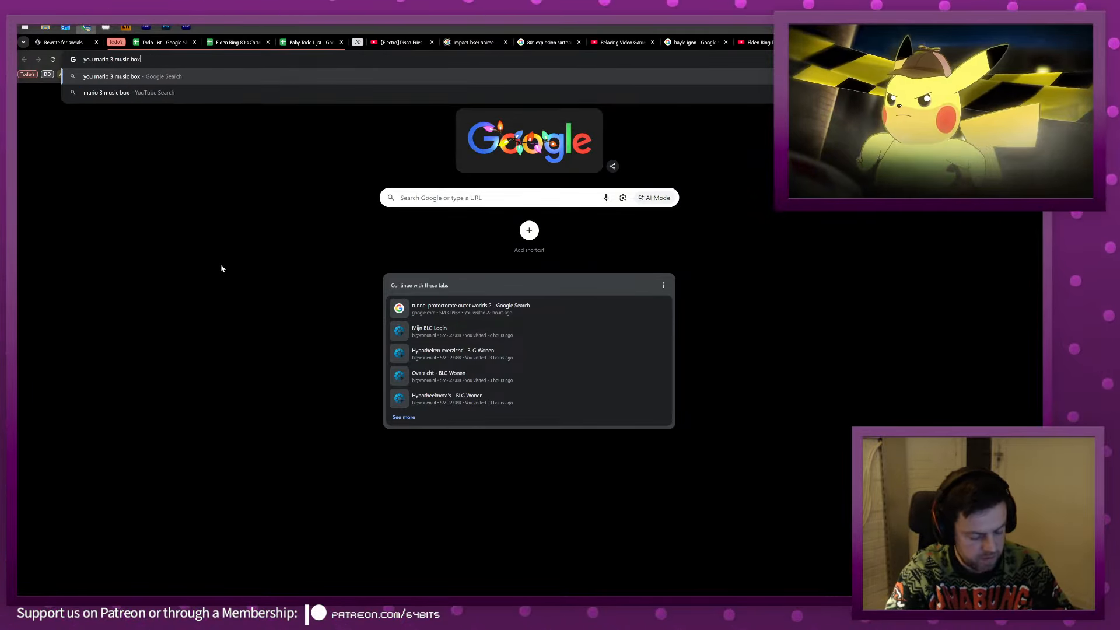
key(Return)
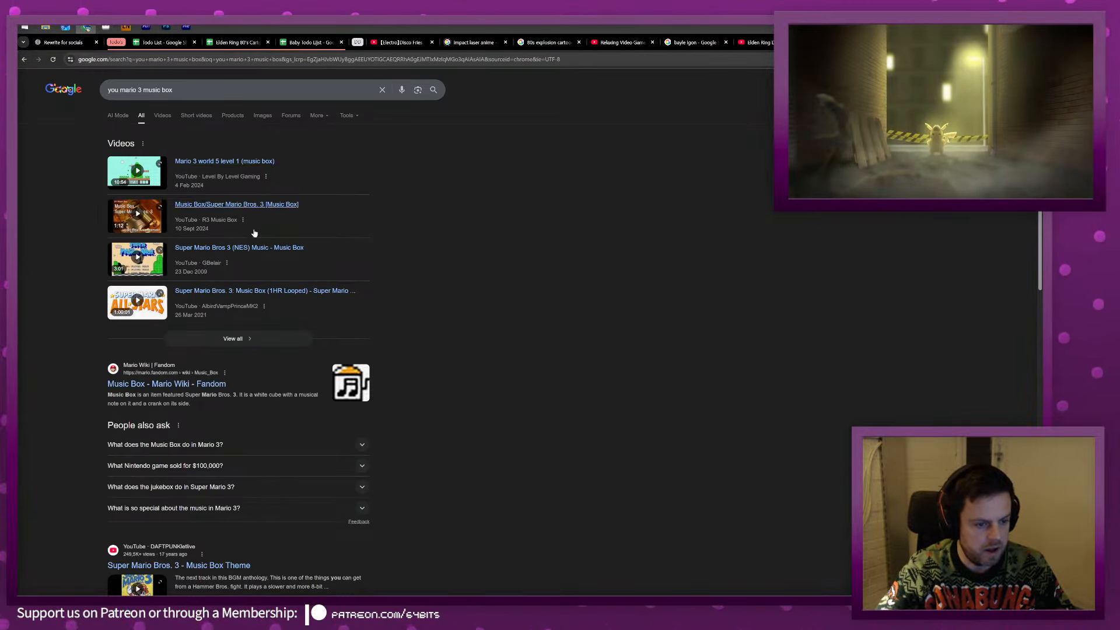
click(207, 293)
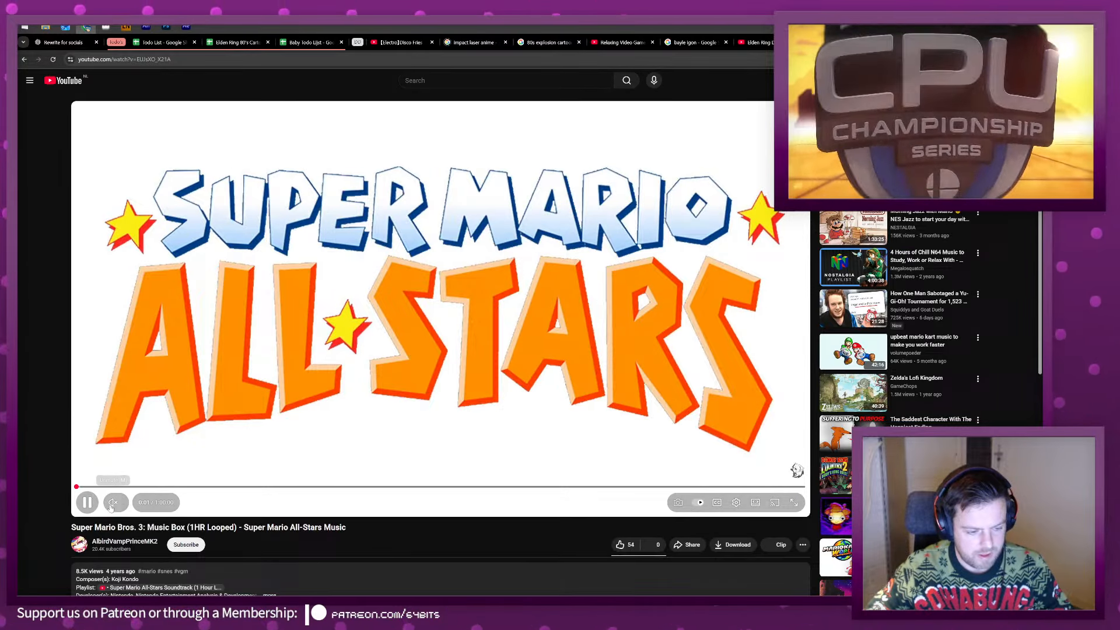
click(111, 505)
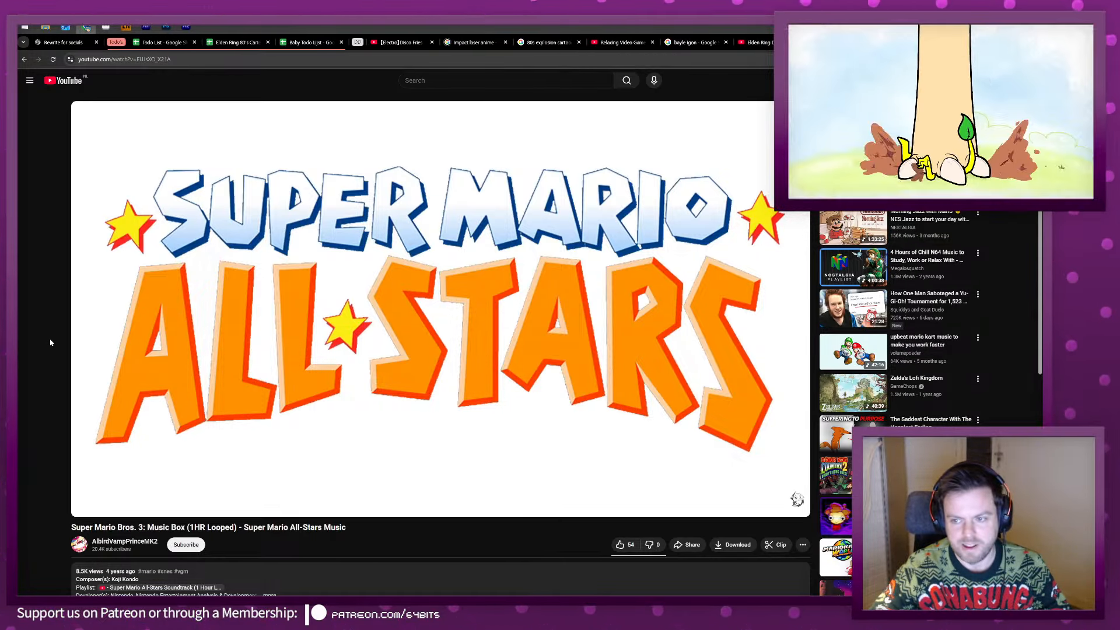
Close the music box video and switch back to After Effects.
key(ctrl+w)
click(97, 305)
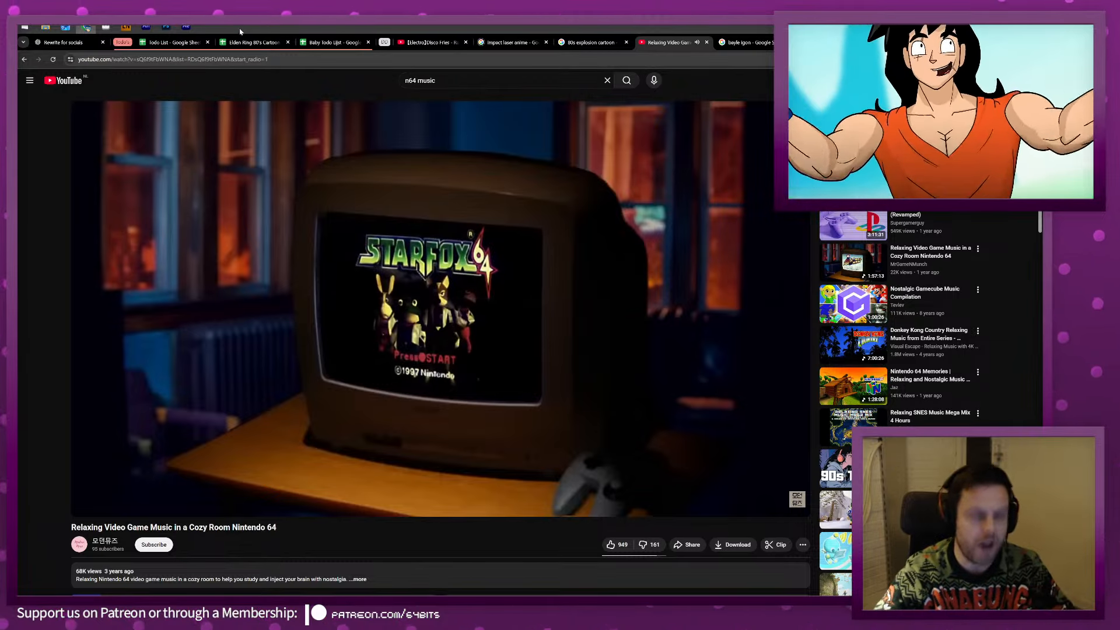
click(185, 27)
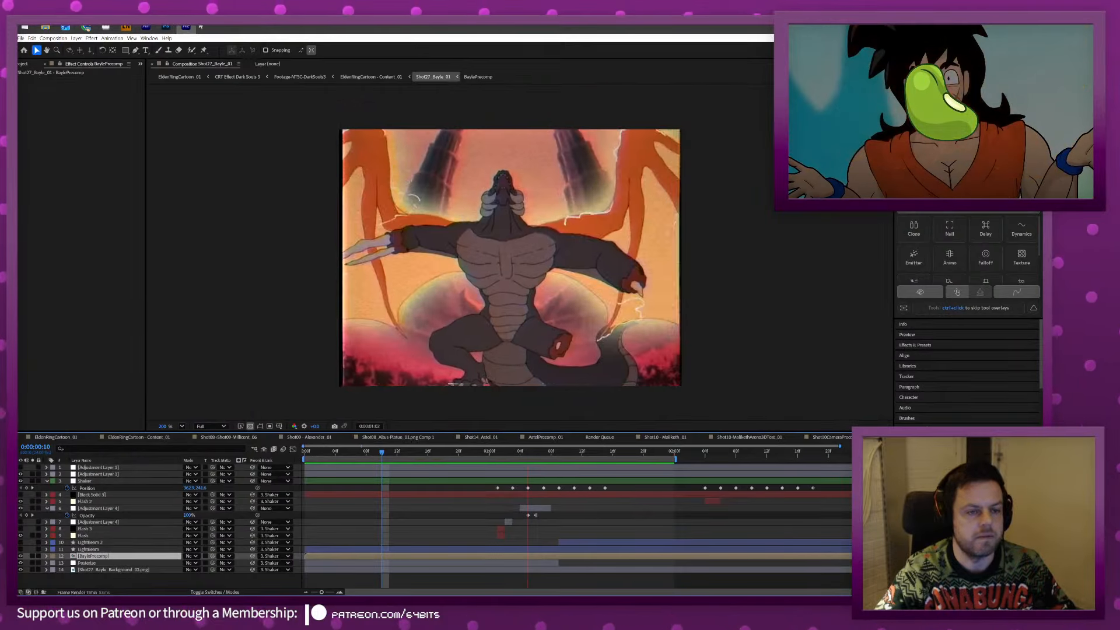
Play back the Shot27_Bayle_01 composition to review the toned-down eye glow.
key(space)
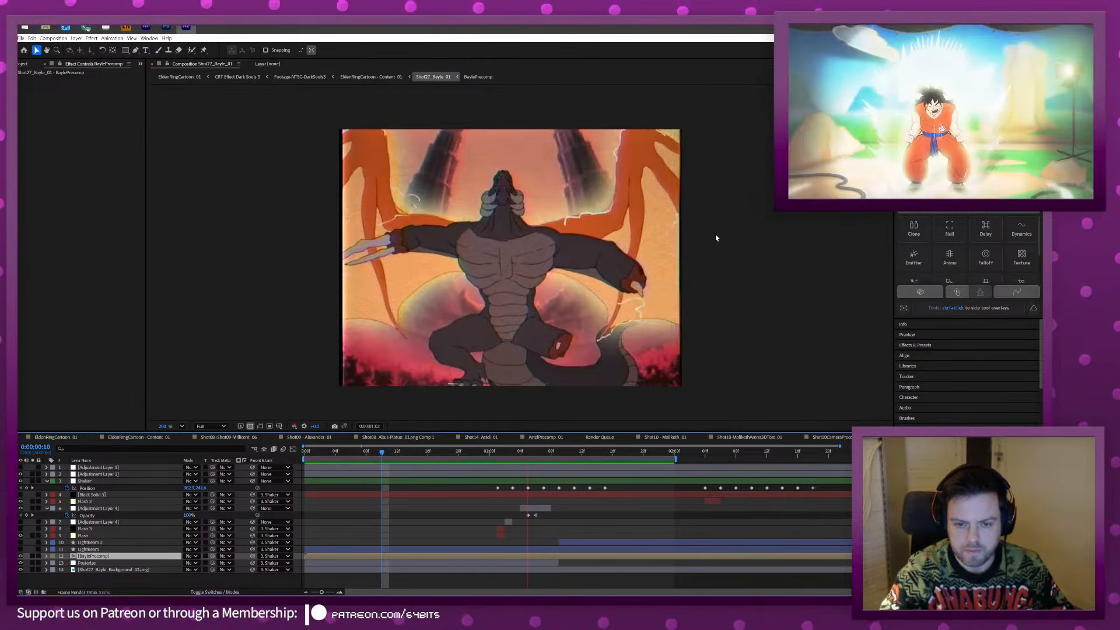
key(space)
key(space)
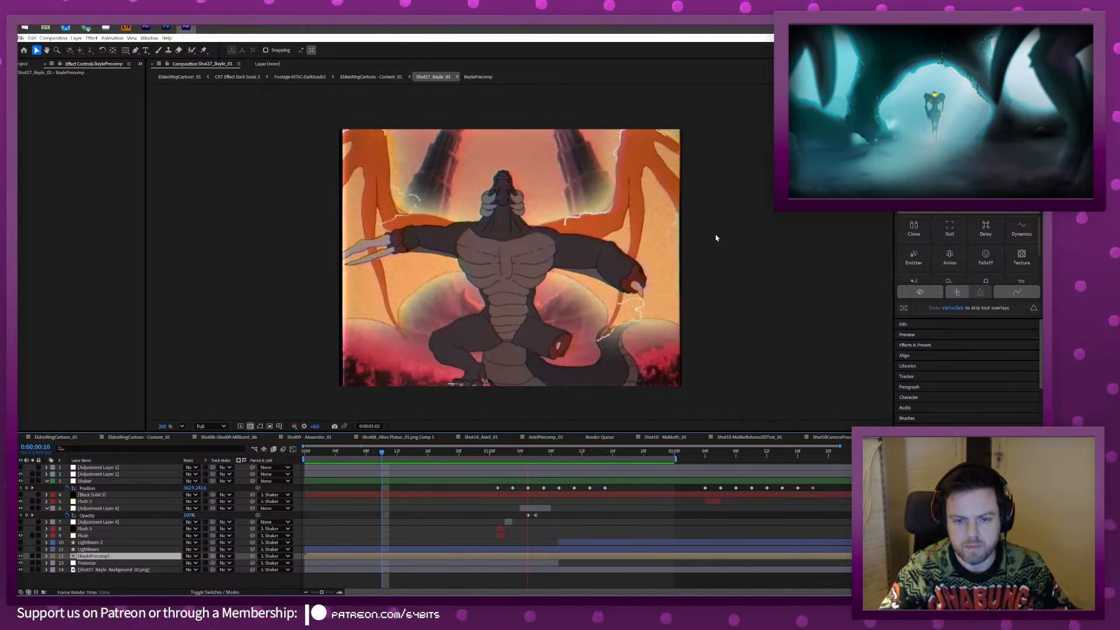
key(space)
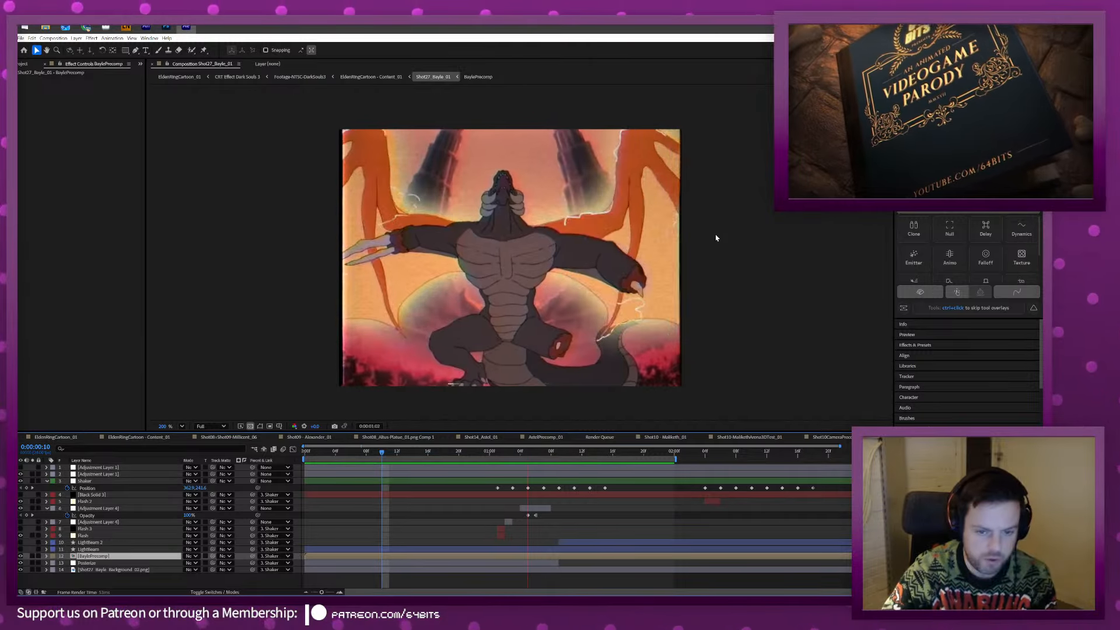
key(space)
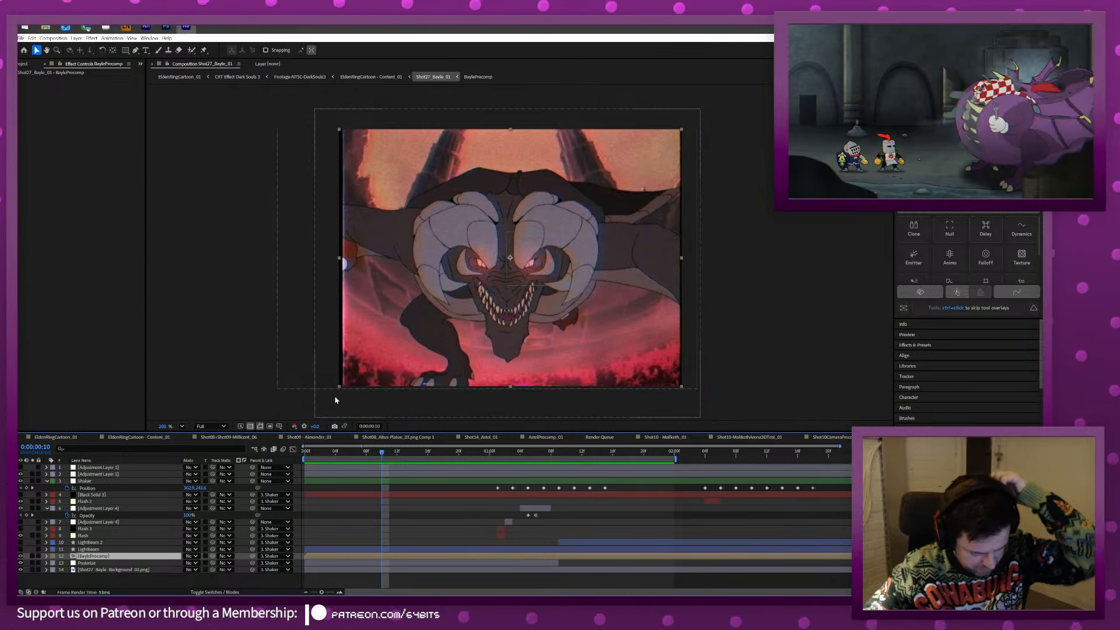
Move to 0:00:01:02 in Shot27_Bayle_01, just after the white flash, and save the project.
drag(403, 452, 498, 456)
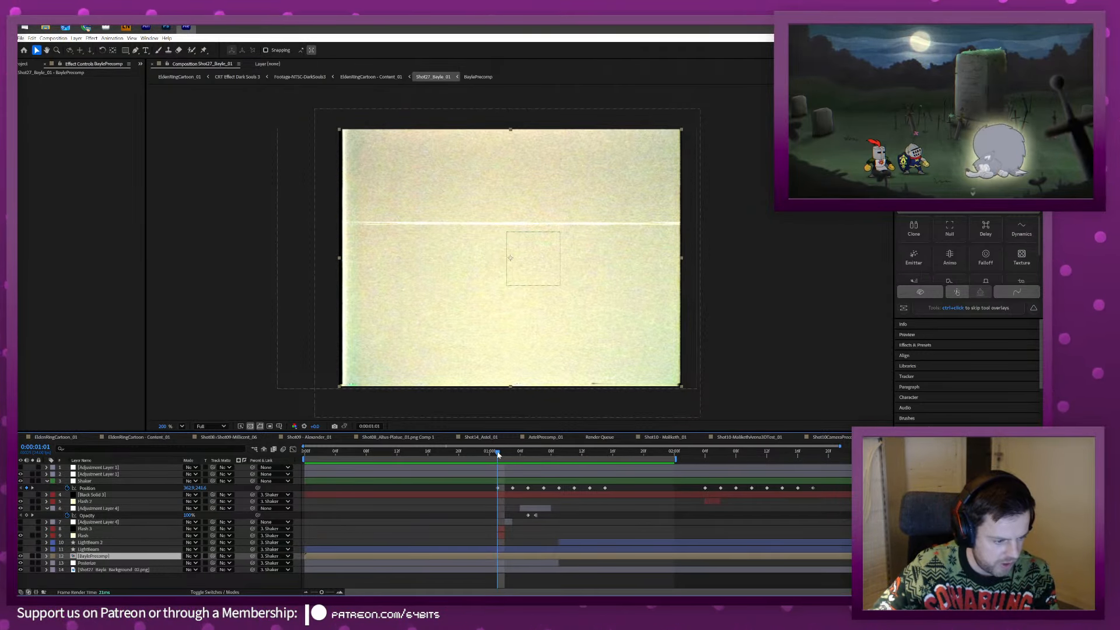
key(Page_Down)
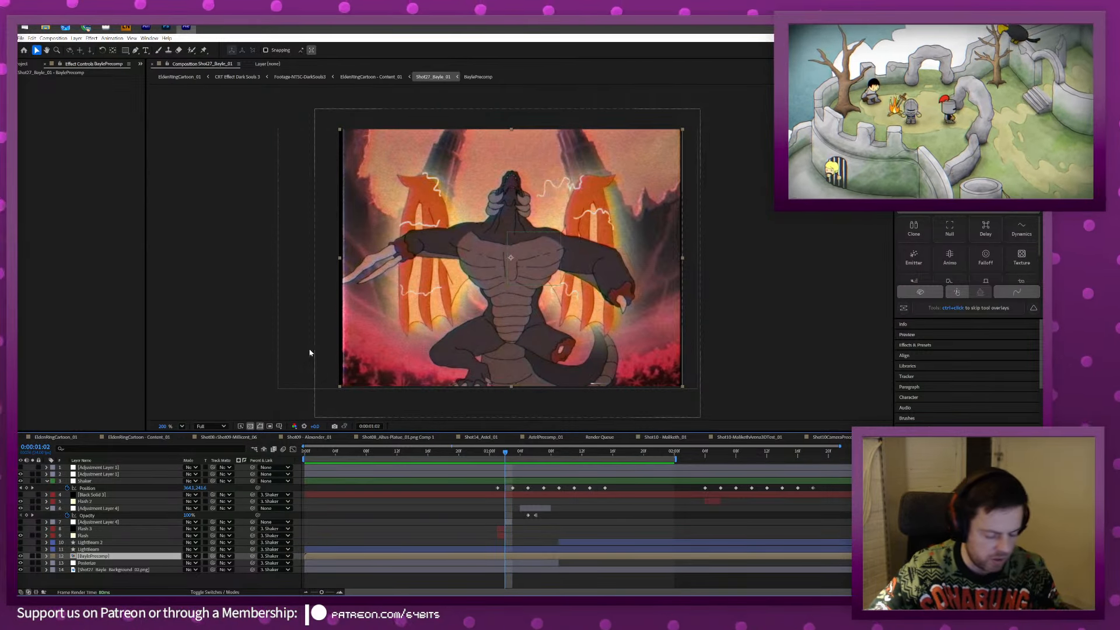
key(ctrl+s)
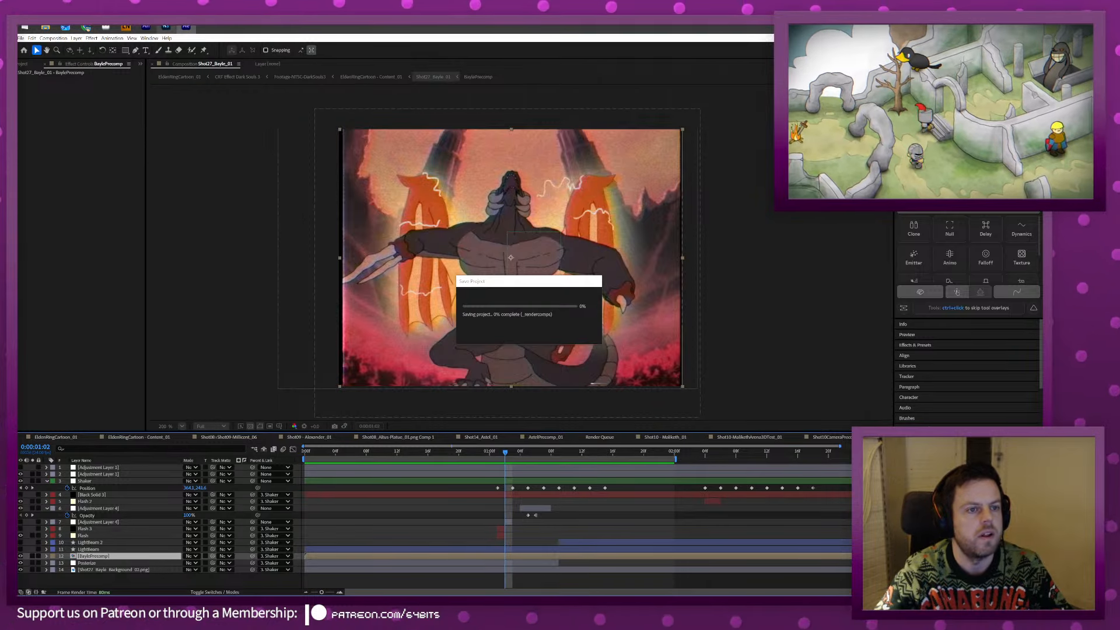
Switch to Animate, go to frame 24 of the Bayle animation and hide the rough sketch layer beneath the dragon.
click(146, 28)
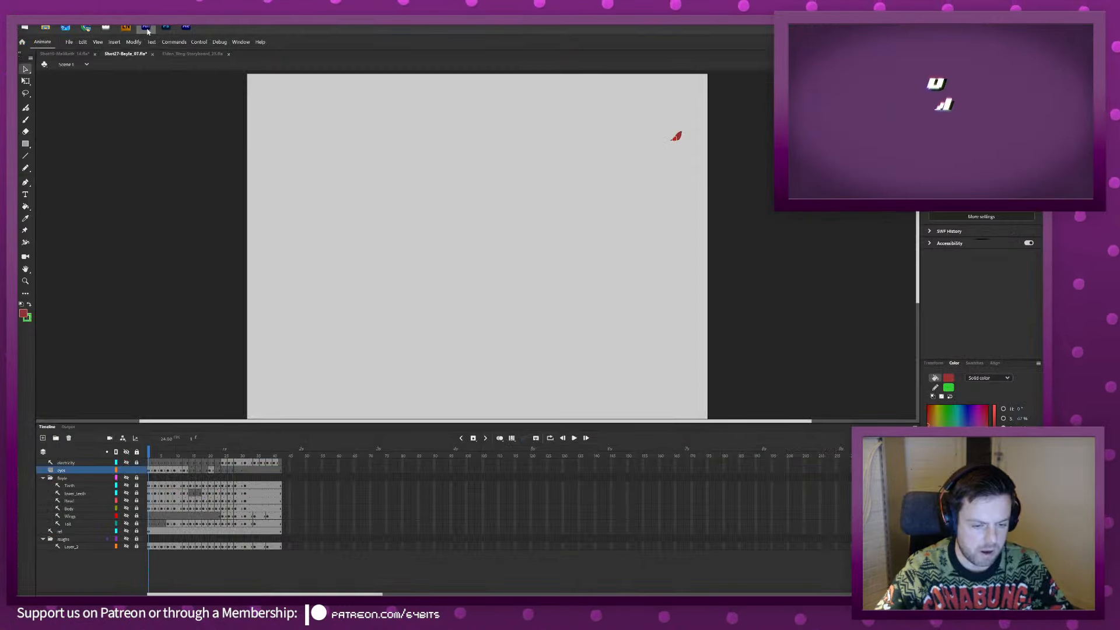
click(222, 452)
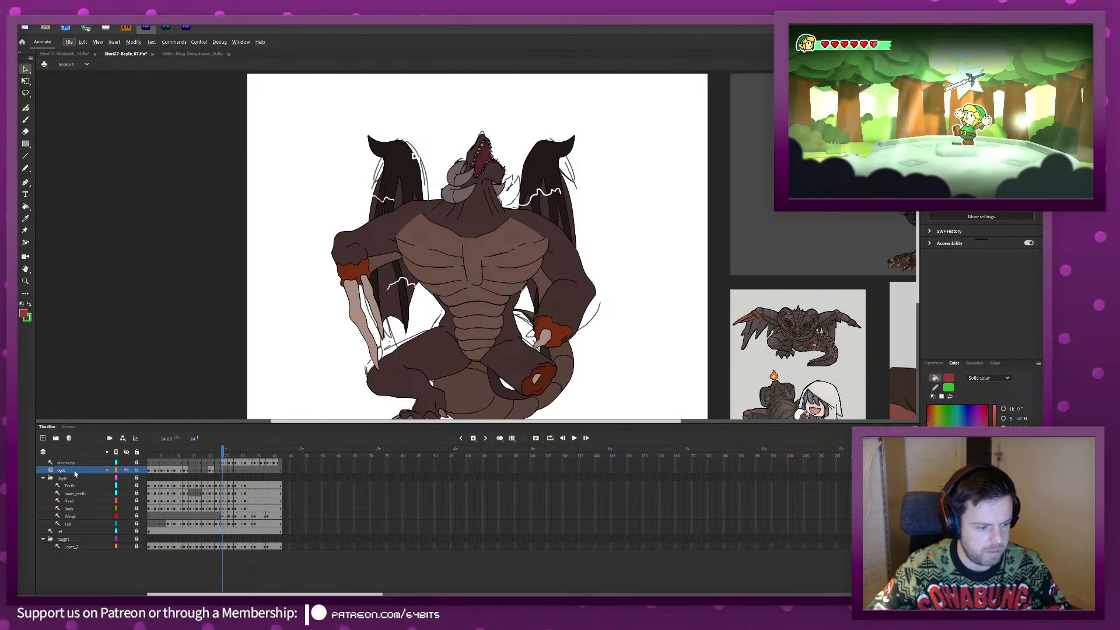
click(75, 471)
click(126, 546)
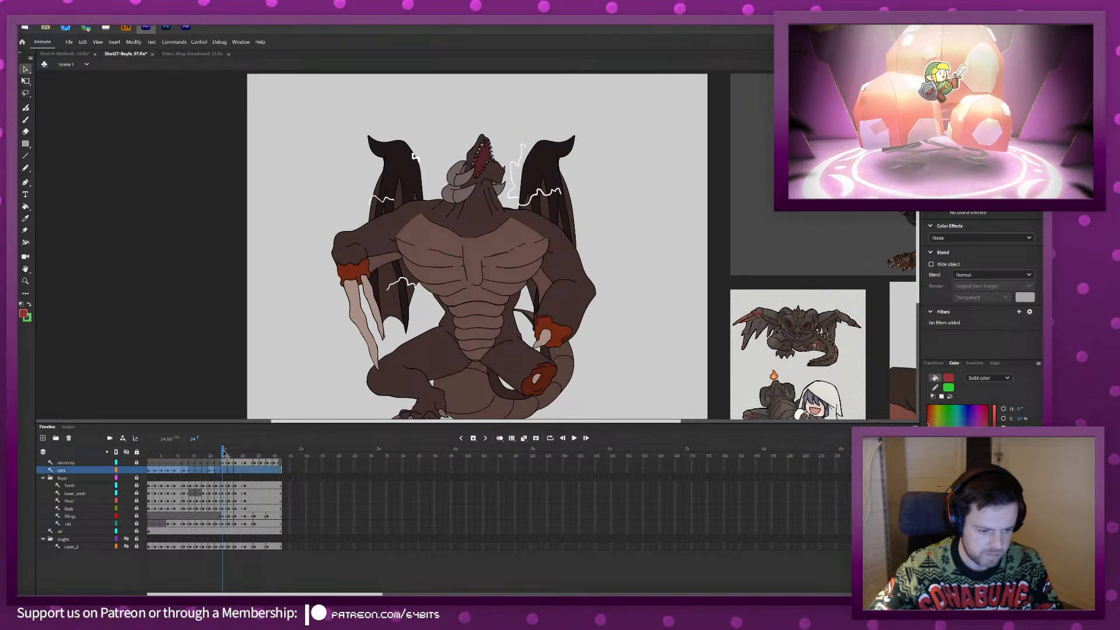
Add a new layer above the electricity layer.
drag(223, 451, 224, 453)
click(77, 463)
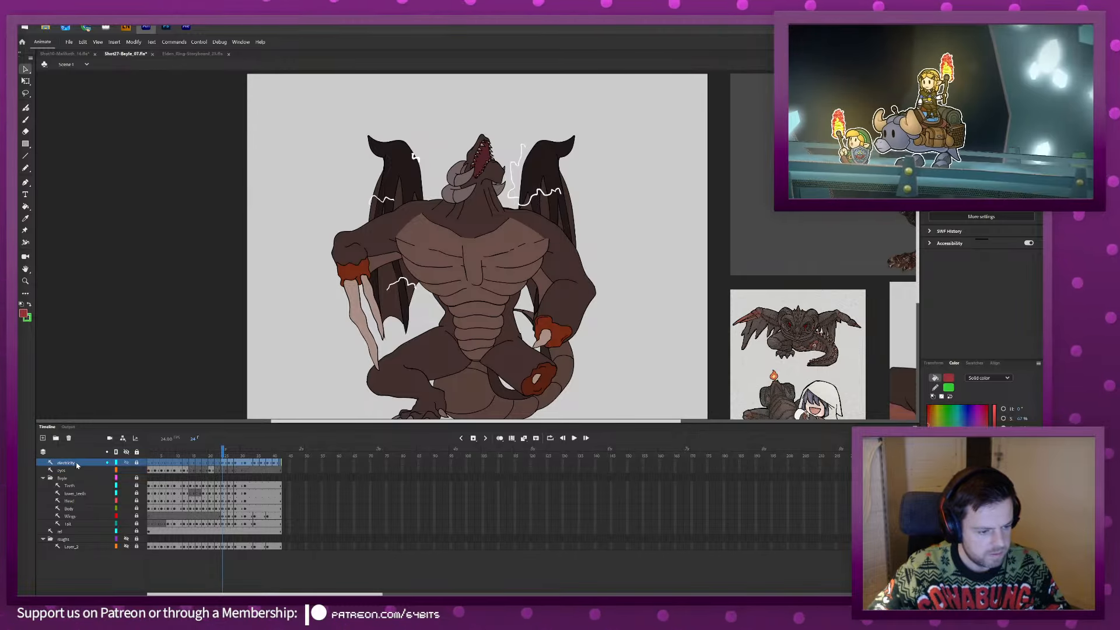
key(ctrl+shift+n)
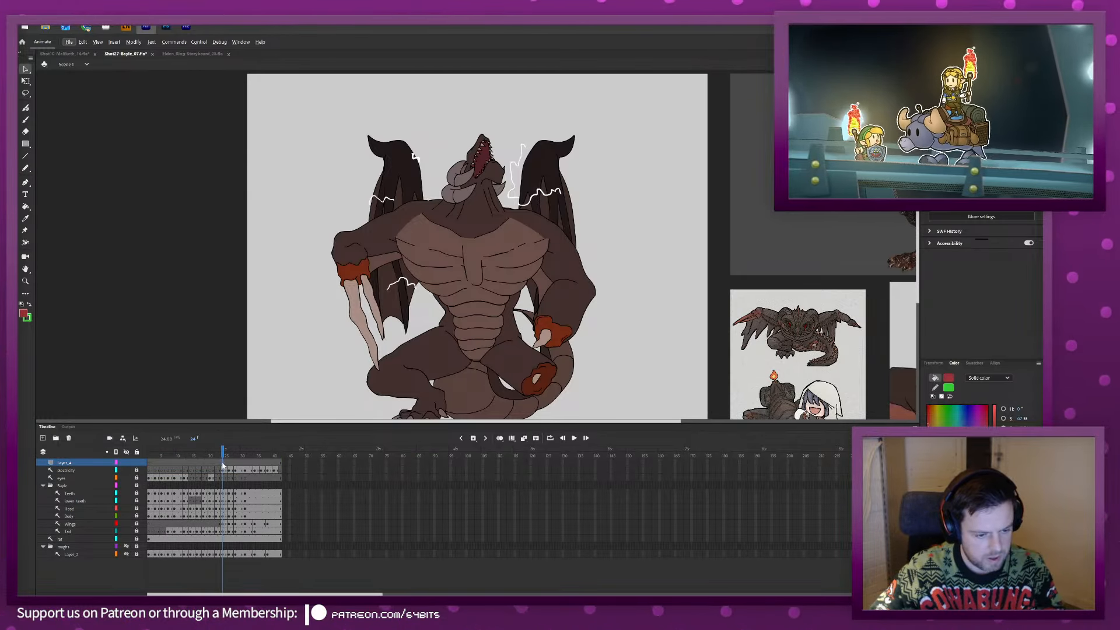
Rename the new top layer Rubble and select the brush with the playhead at frame 24.
drag(223, 452, 224, 453)
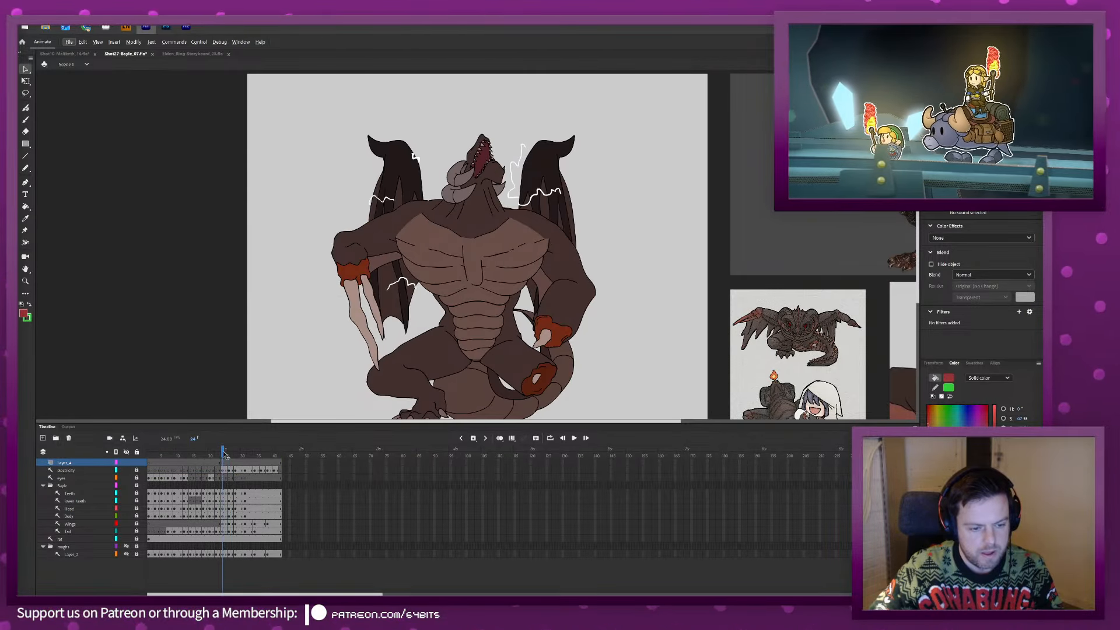
drag(325, 415, 282, 380)
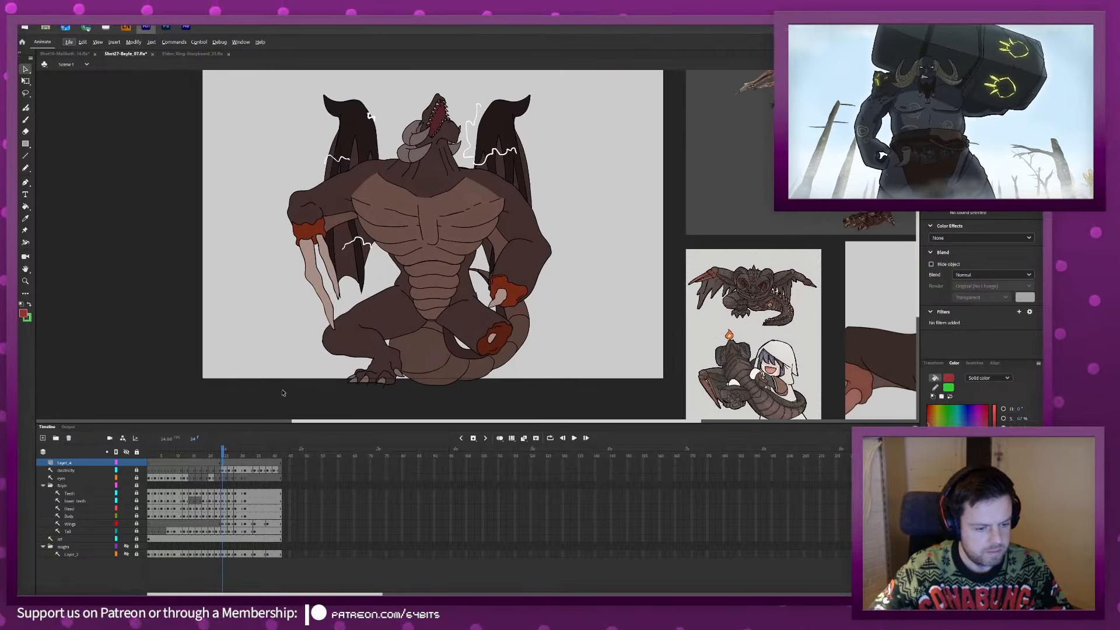
key(z)
click(277, 324)
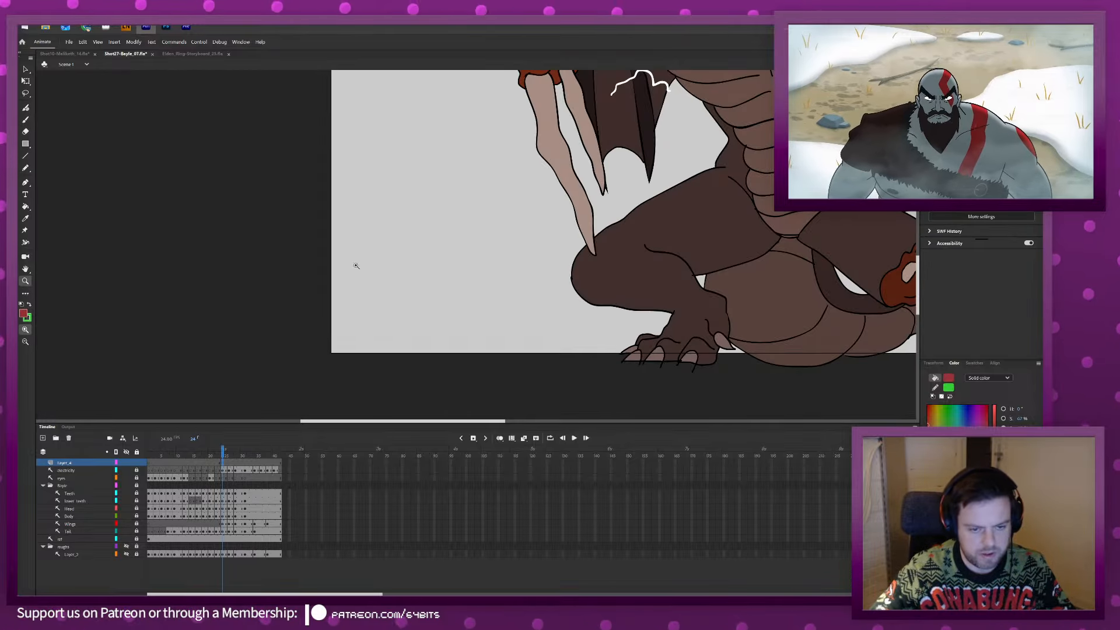
key(b)
double_click(68, 462)
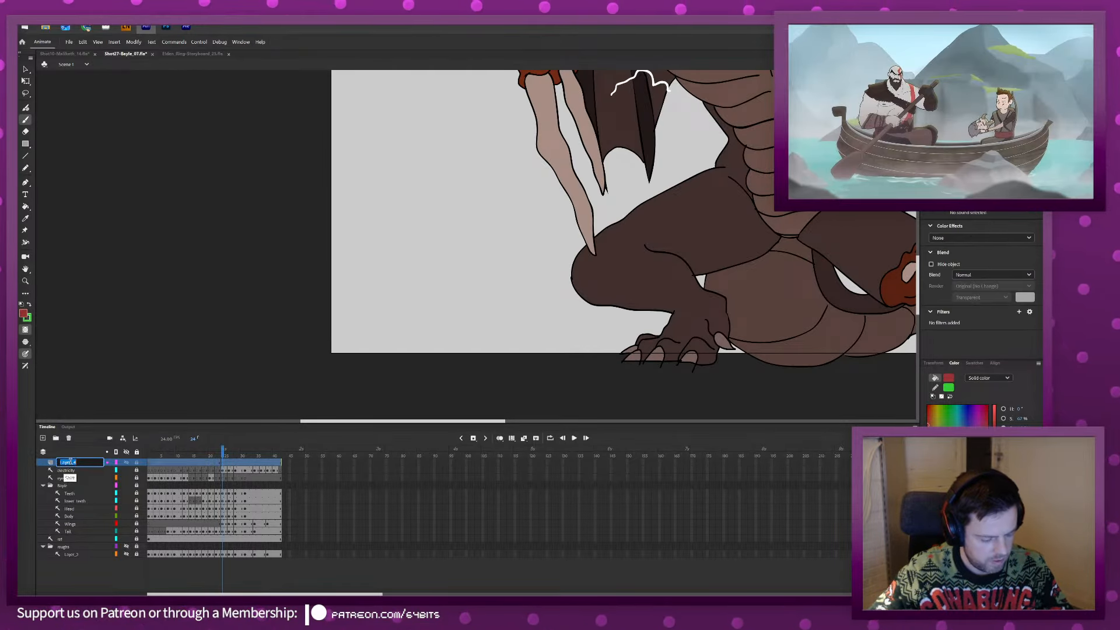
text(Rubble)
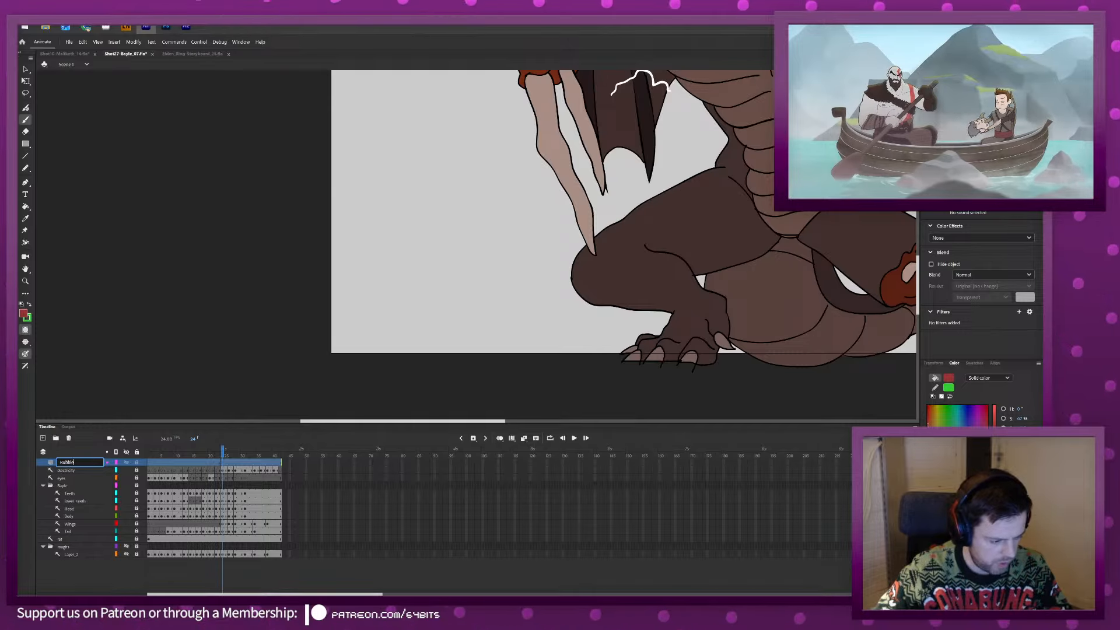
key(Return)
Bring the empty area beside the dragon's bent leg into view and set the brush colour to black.
mouse_move(450, 289)
mouse_down()
mouse_move(176, 305)
mouse_move(191, 282)
mouse_move(169, 312)
mouse_up()
key(ctrl+z)
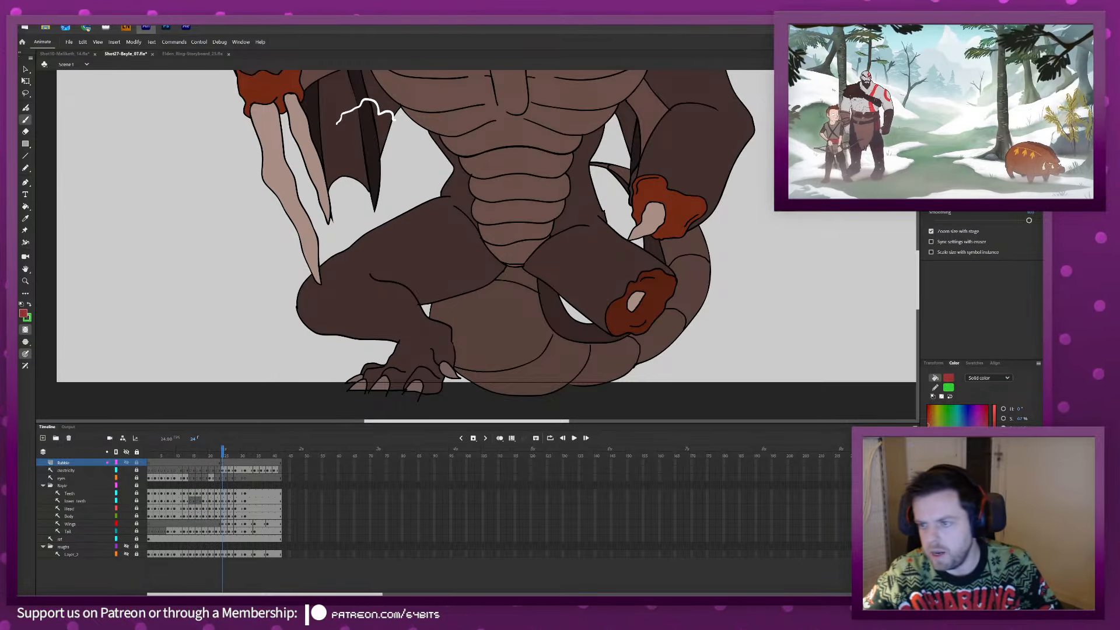
click(948, 378)
click(793, 146)
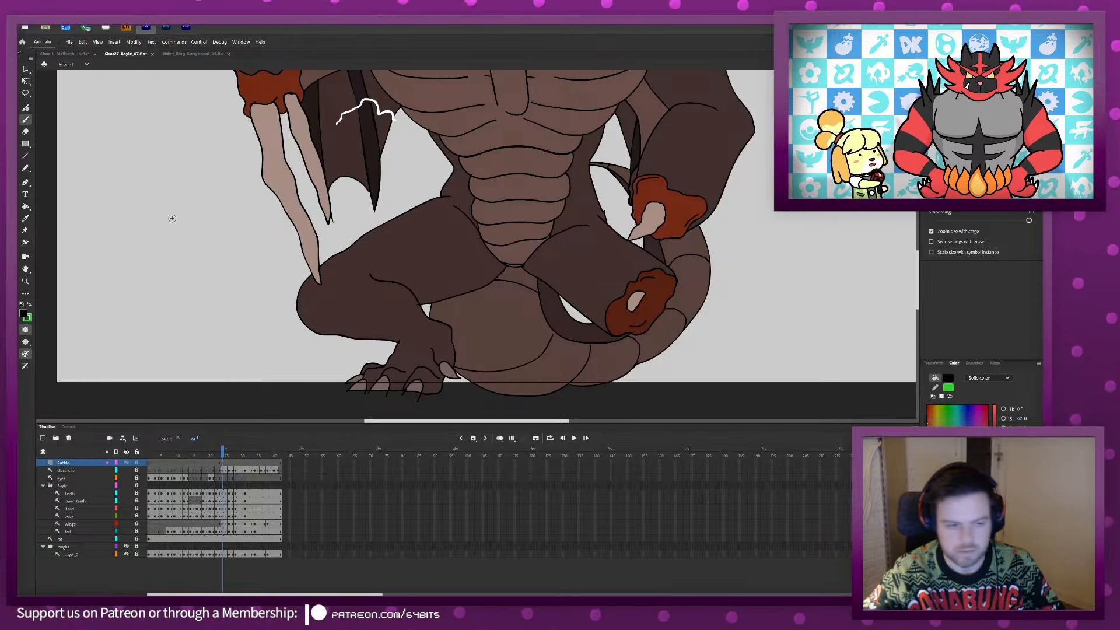
mouse_move(177, 205)
mouse_down()
mouse_move(153, 234)
mouse_move(175, 247)
mouse_up()
key(ctrl+z)
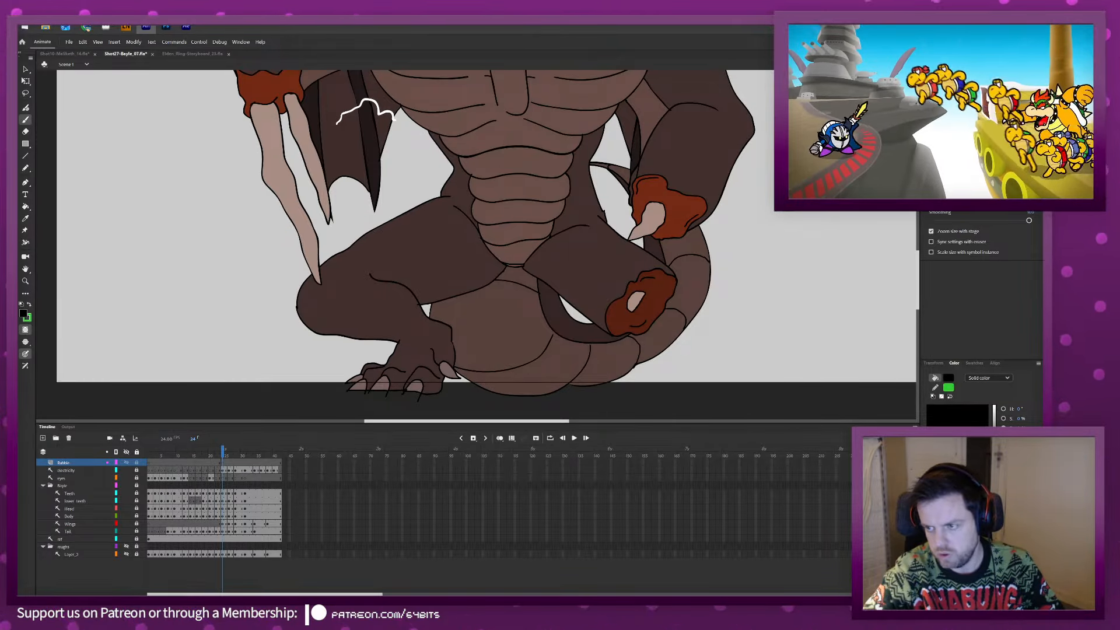
mouse_move(156, 208)
mouse_down()
mouse_move(150, 221)
mouse_move(188, 291)
mouse_up()
key(ctrl+z)
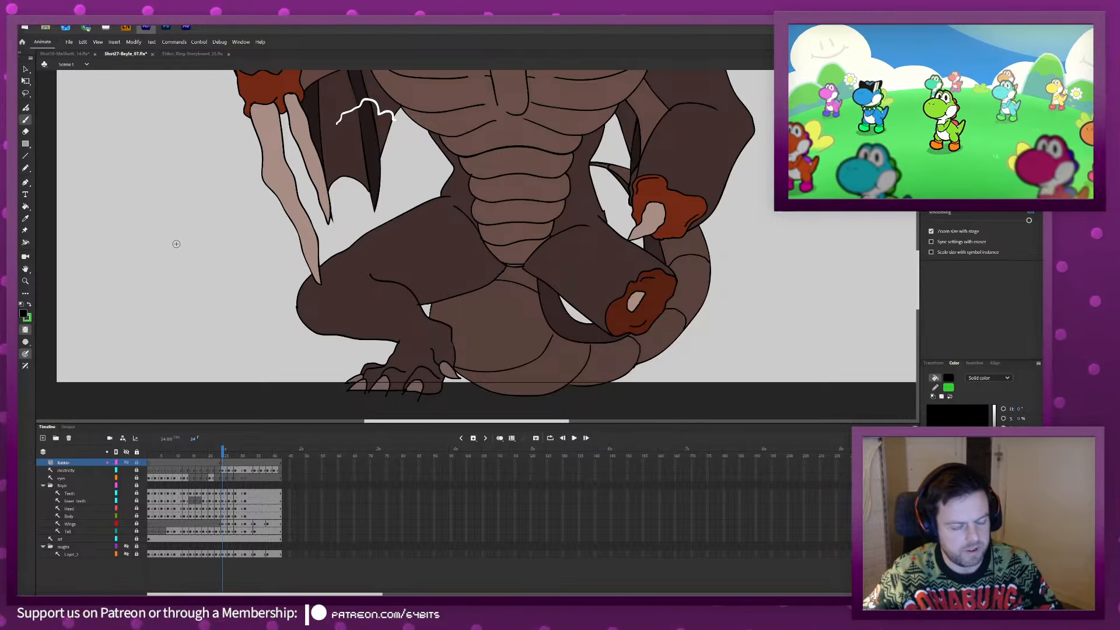
Draw the black outline of a small box-shaped rock beside the dragon's claws at frame 24 of the Rubble layer.
mouse_move(189, 224)
mouse_down()
mouse_move(168, 245)
mouse_move(200, 260)
mouse_move(228, 238)
mouse_move(167, 248)
mouse_up()
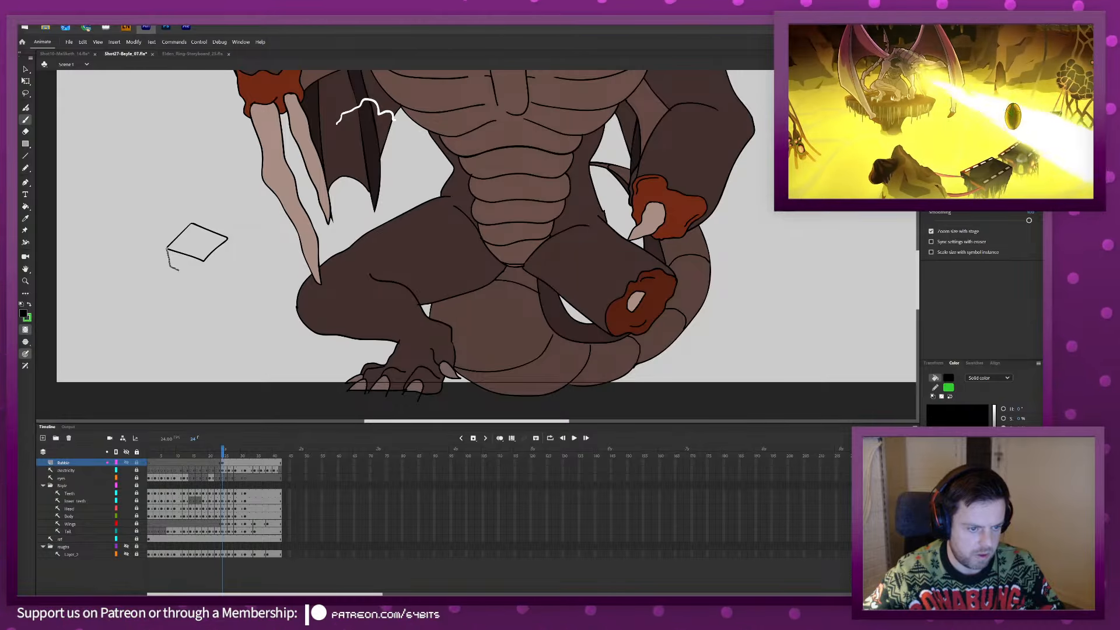
drag(202, 266, 197, 278)
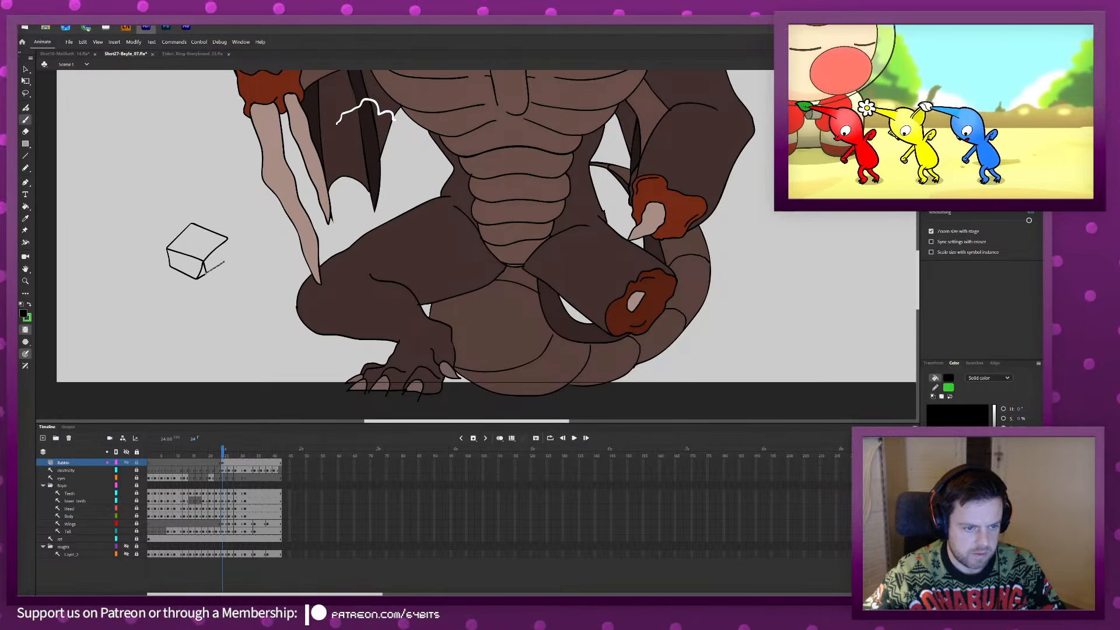
drag(224, 241, 225, 240)
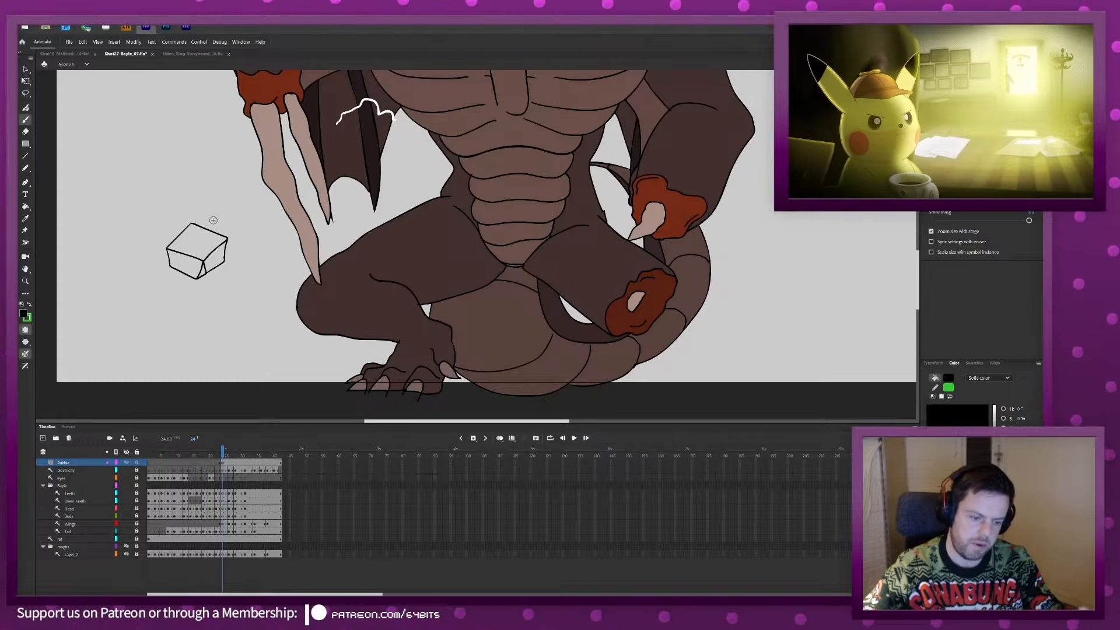
At frame 26 of the Rubble layer, draw the block again in a slightly rotated pose, using onion skin as a guide.
click(229, 465)
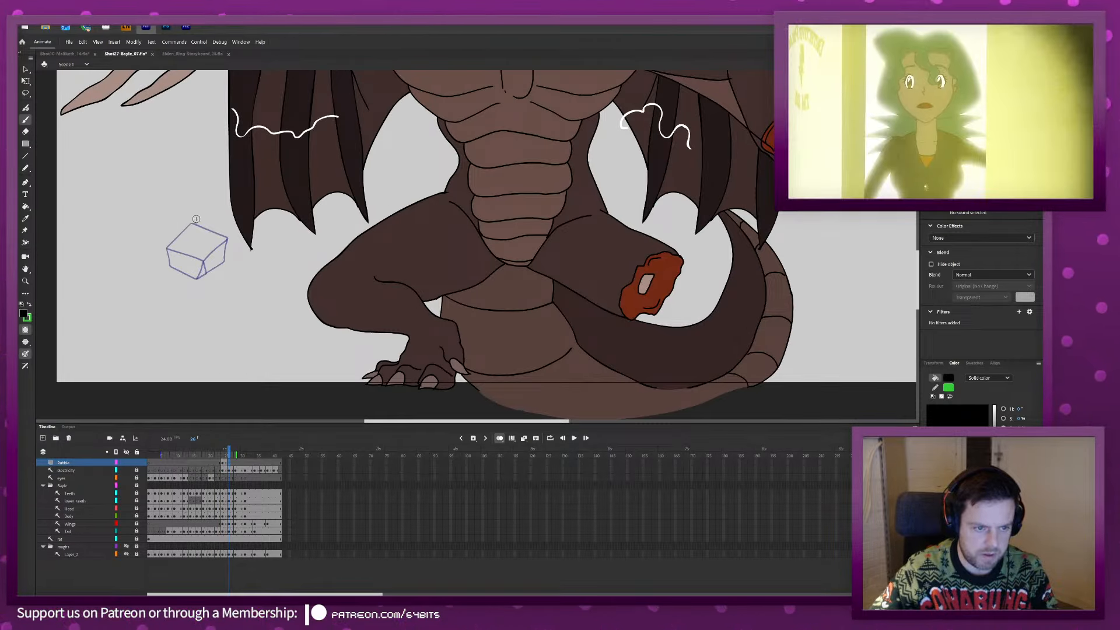
mouse_move(198, 215)
mouse_down()
mouse_move(169, 236)
mouse_move(194, 259)
mouse_up()
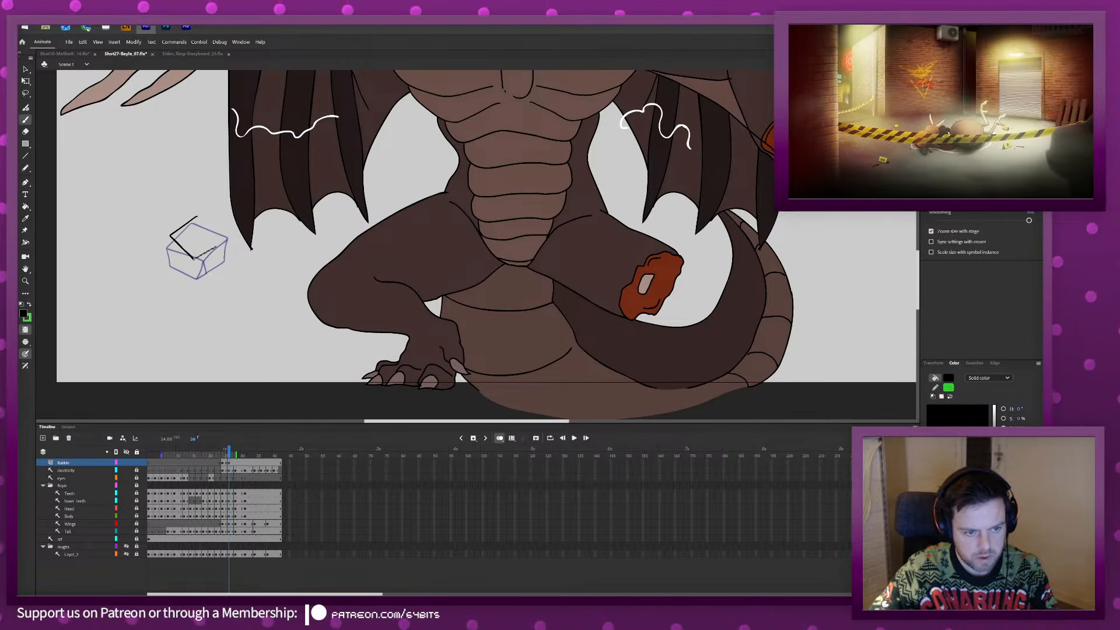
mouse_move(205, 220)
mouse_down()
mouse_move(226, 238)
mouse_move(194, 259)
mouse_up()
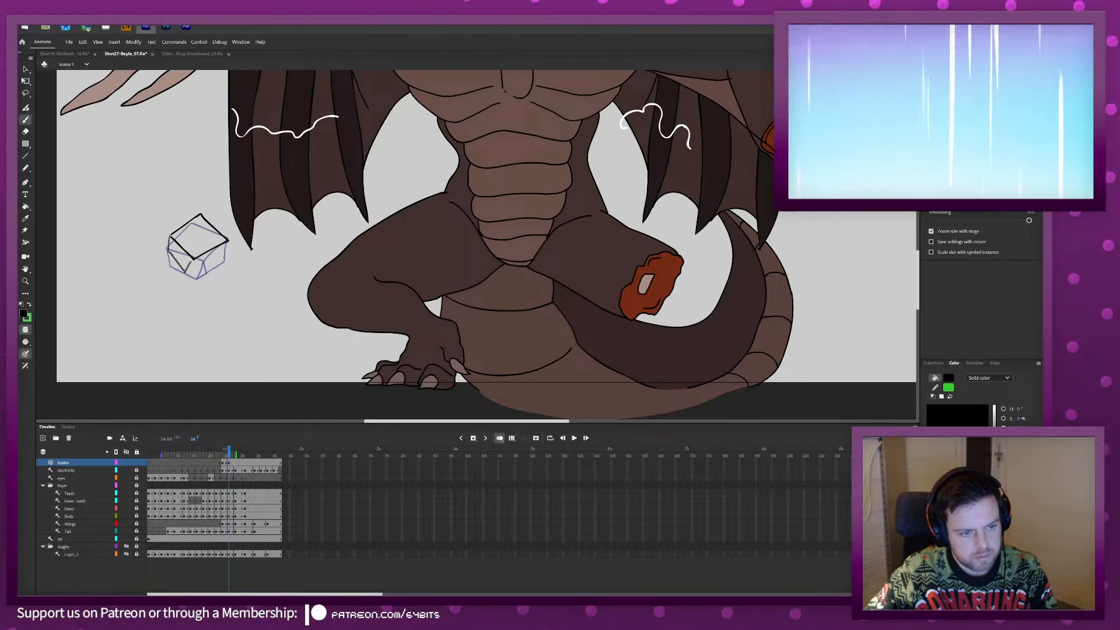
drag(192, 261, 186, 272)
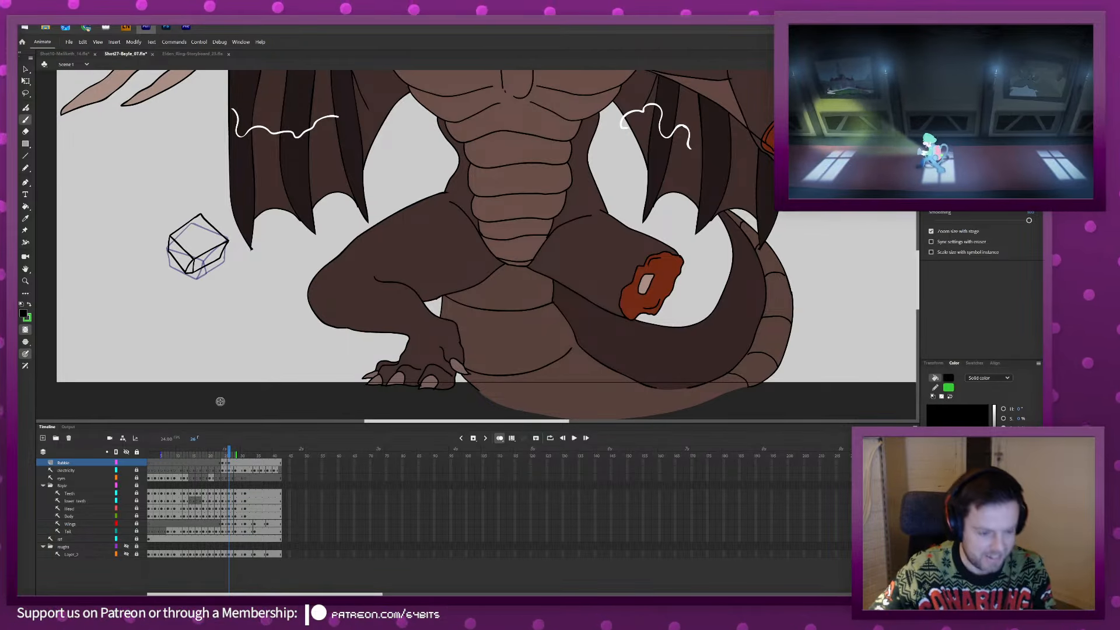
Compare the two block poses with the other layers temporarily hidden, and scrub the timeline from frame 24 to frame 42.
click(235, 465)
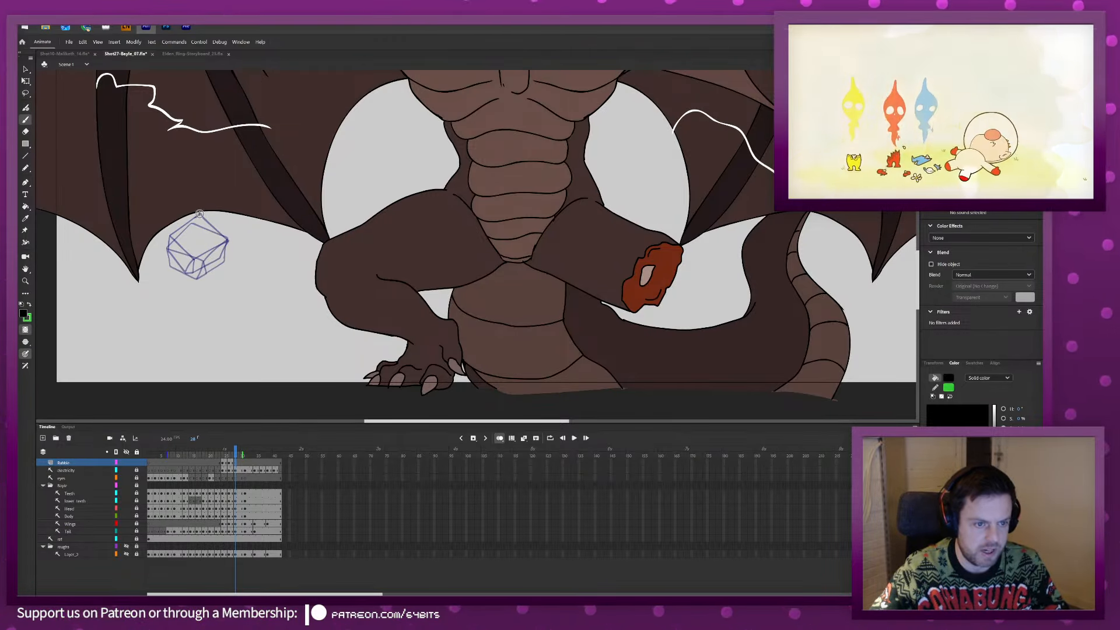
click(222, 465)
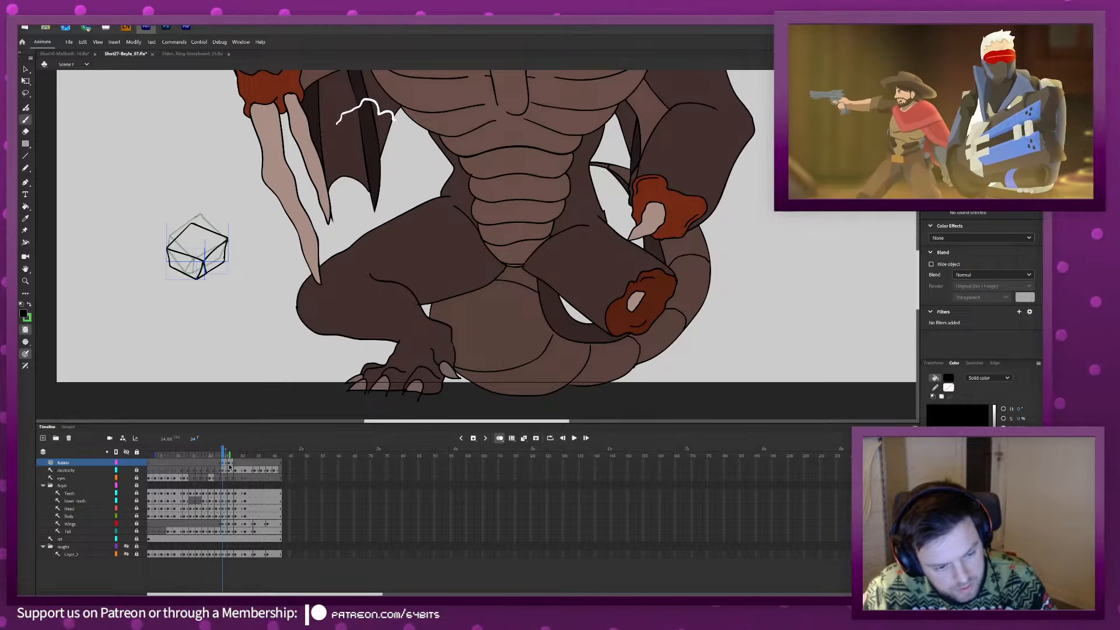
click(236, 465)
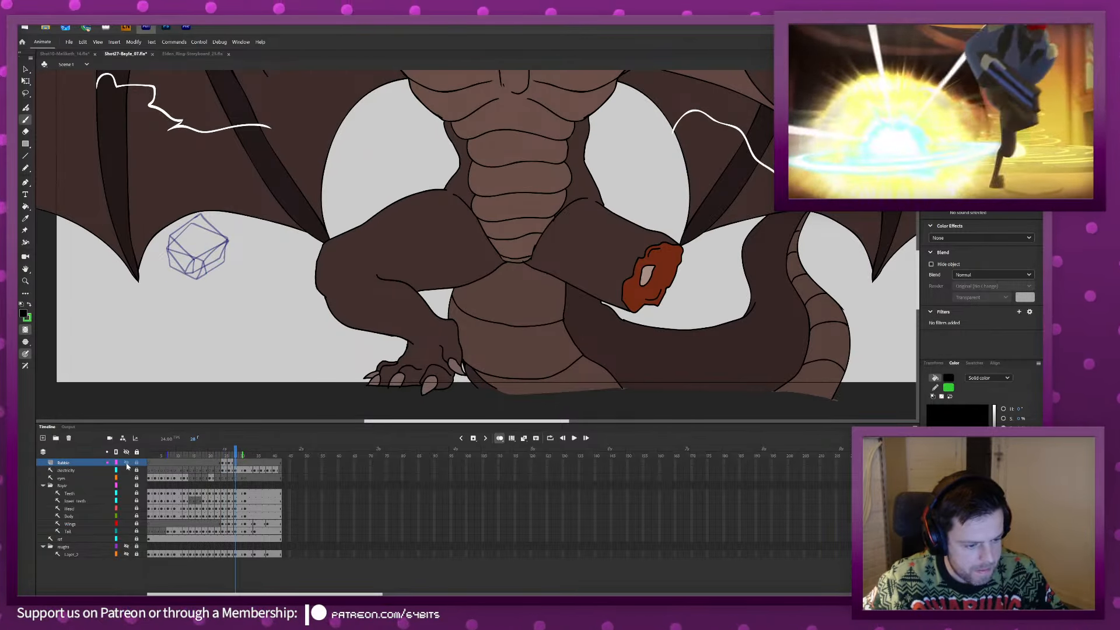
alt+click(127, 465)
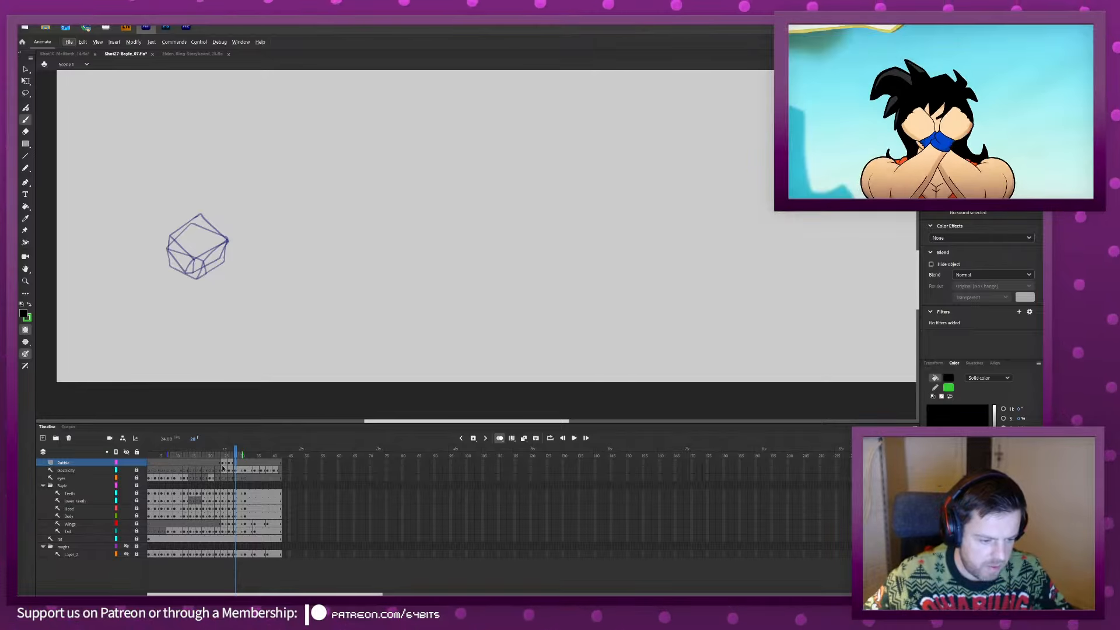
drag(223, 467, 280, 465)
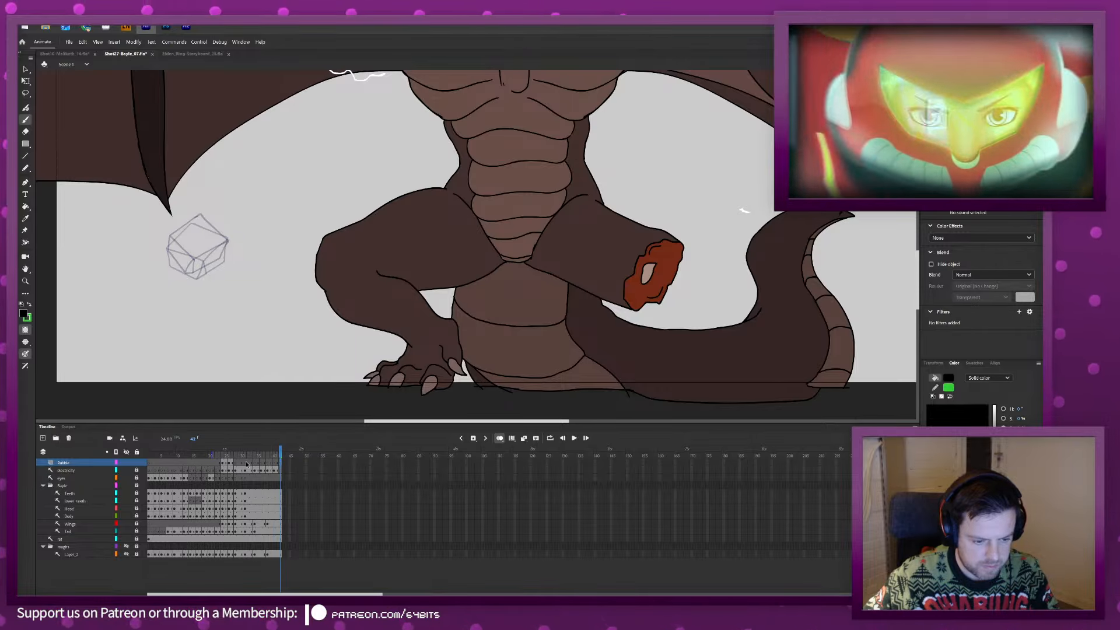
Move the block drawings on both keyframes slightly lower together using Edit Multiple Frames.
click(237, 464)
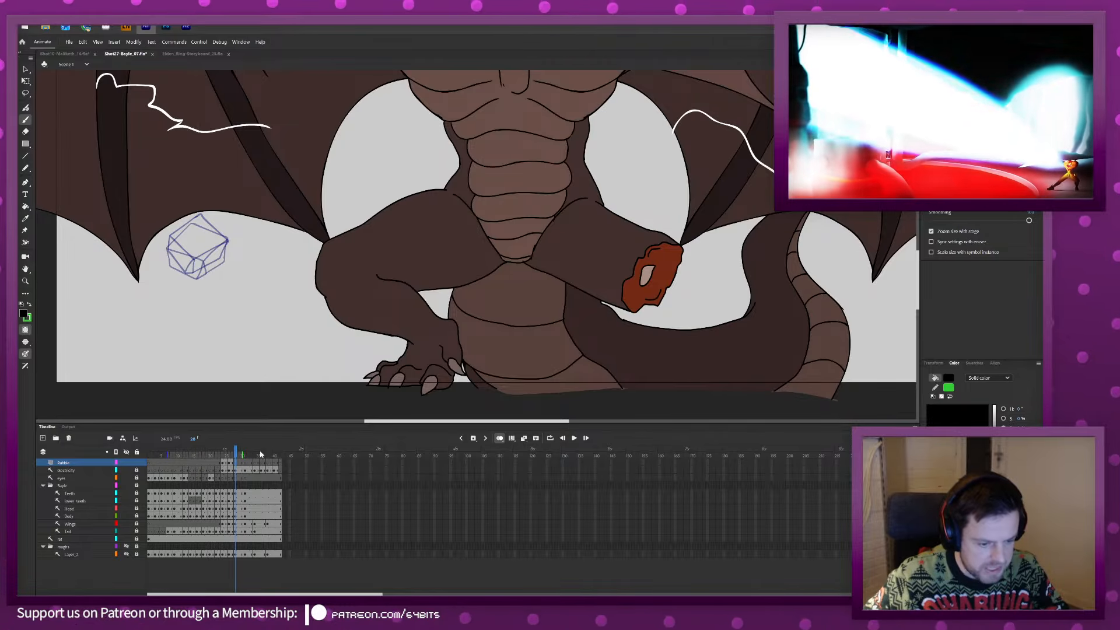
click(511, 437)
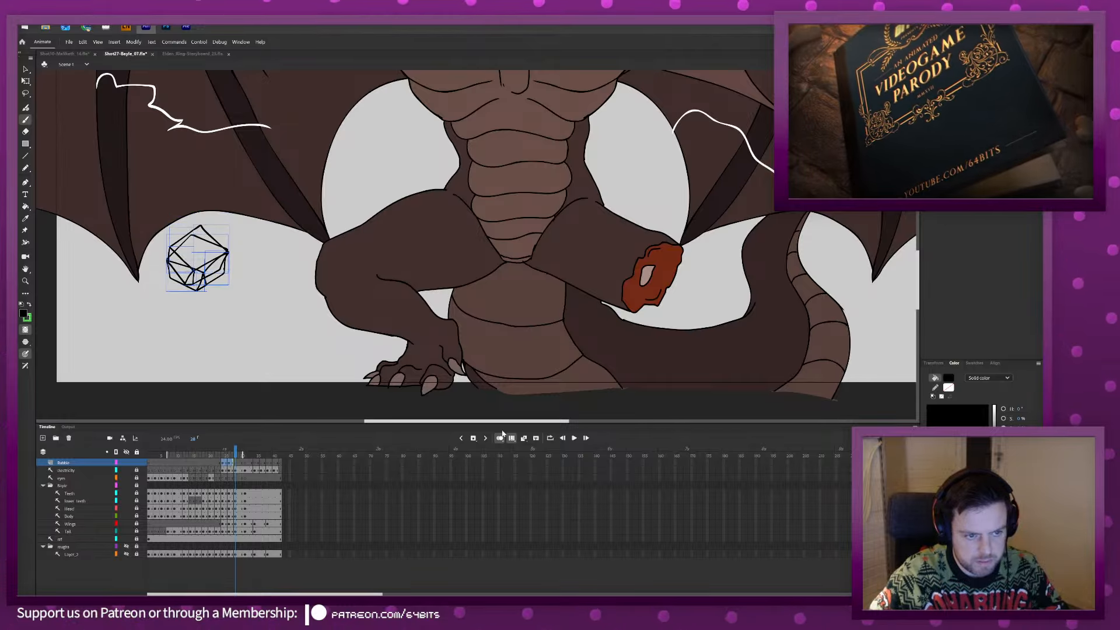
click(511, 438)
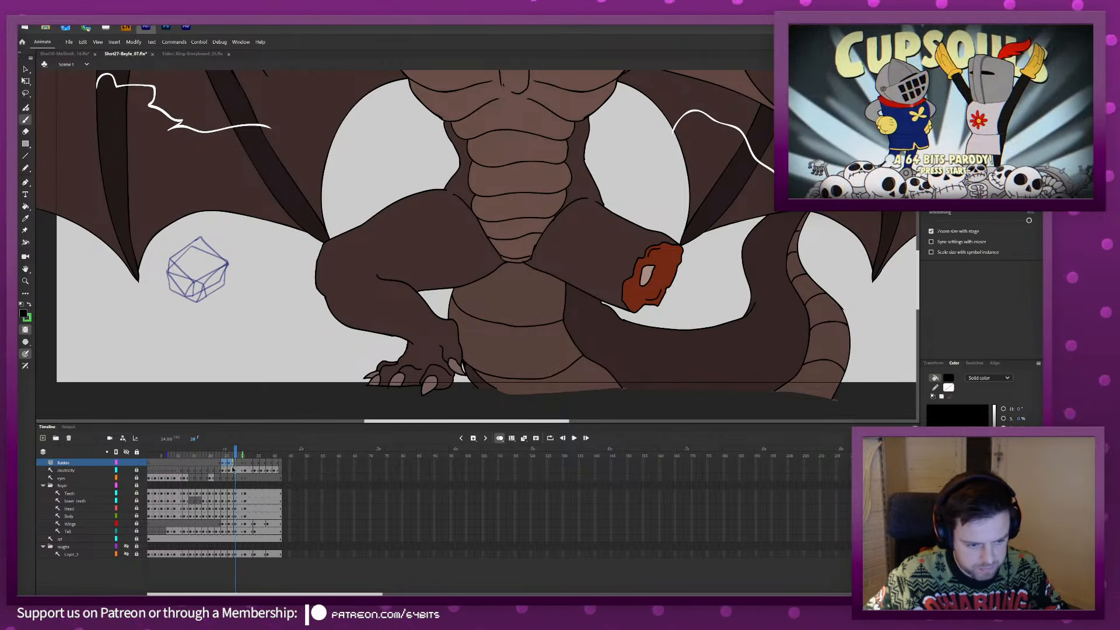
At frame 28, extend the onion skin back to frame 24 and draw a third block pose, rotated further than the previous one.
key(alt+shift+o)
click(246, 464)
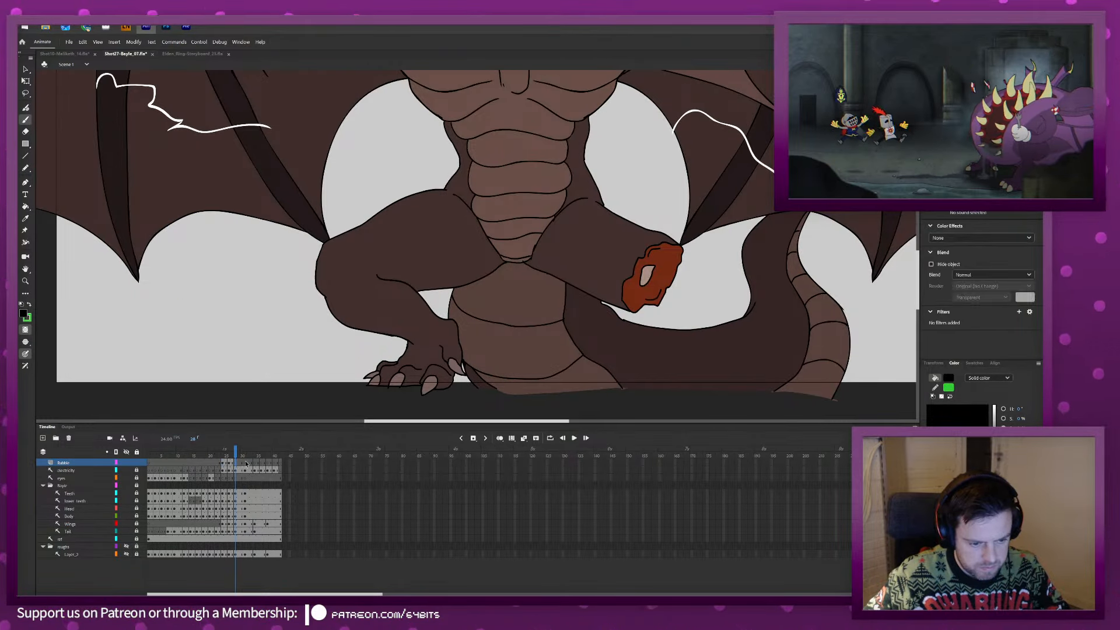
click(499, 438)
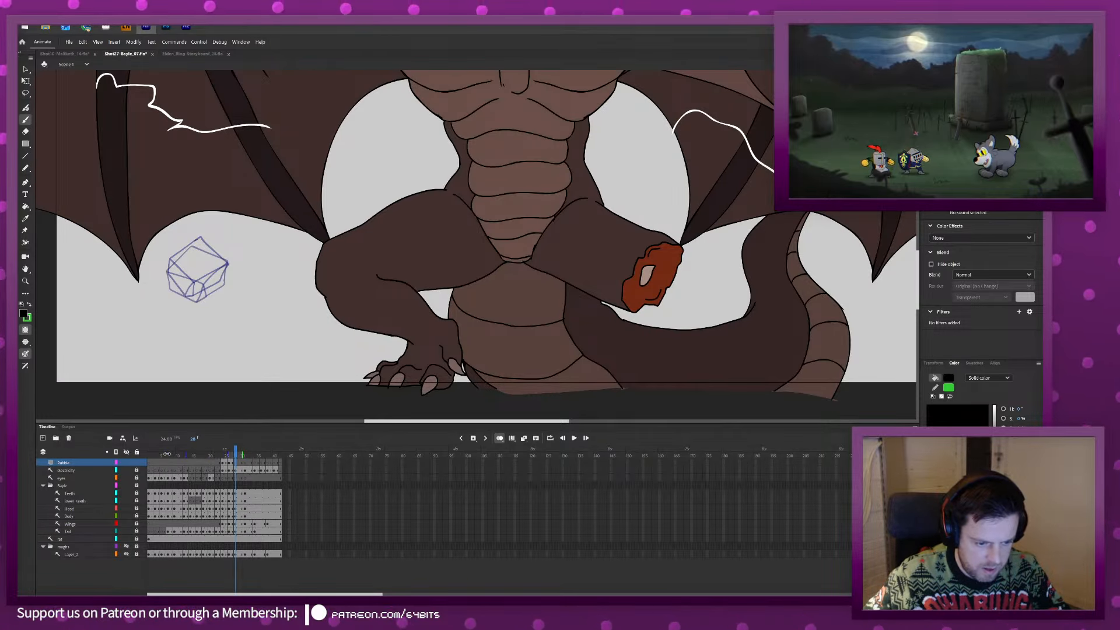
key(z)
click(221, 255)
drag(447, 211, 326, 238)
key(b)
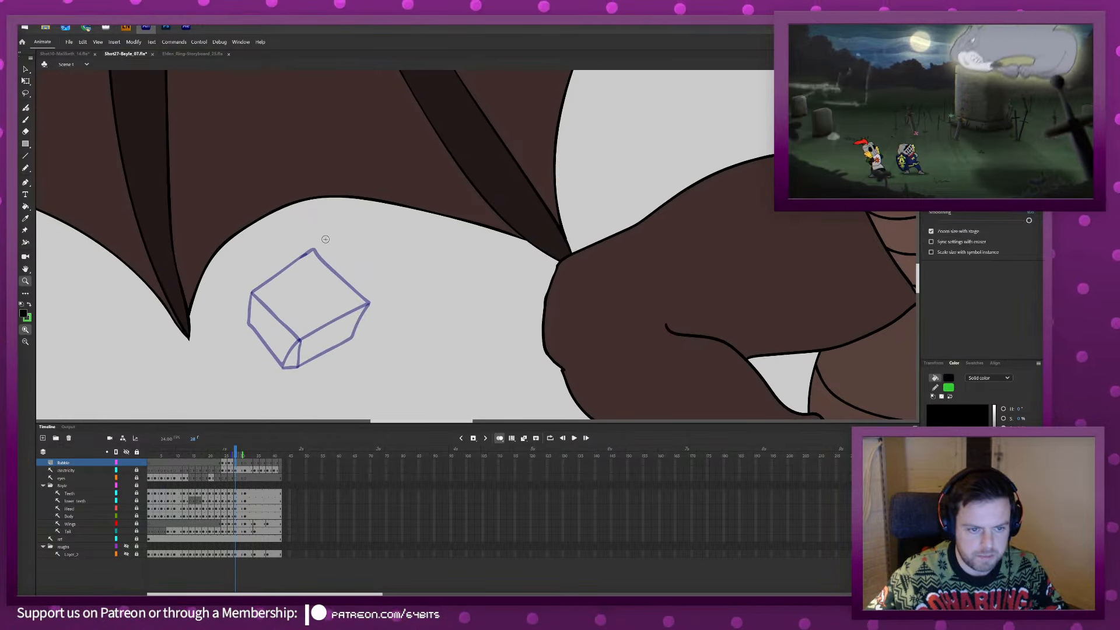
drag(230, 452, 222, 454)
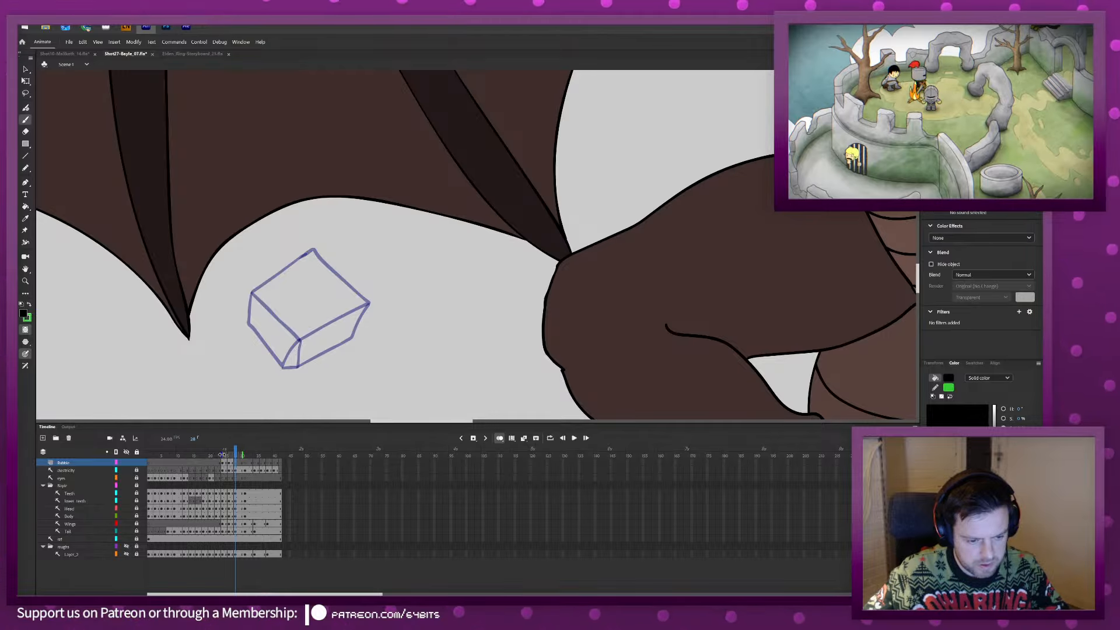
mouse_move(319, 241)
mouse_down()
mouse_move(255, 268)
mouse_move(299, 337)
mouse_move(360, 295)
mouse_move(321, 244)
mouse_move(366, 299)
mouse_up()
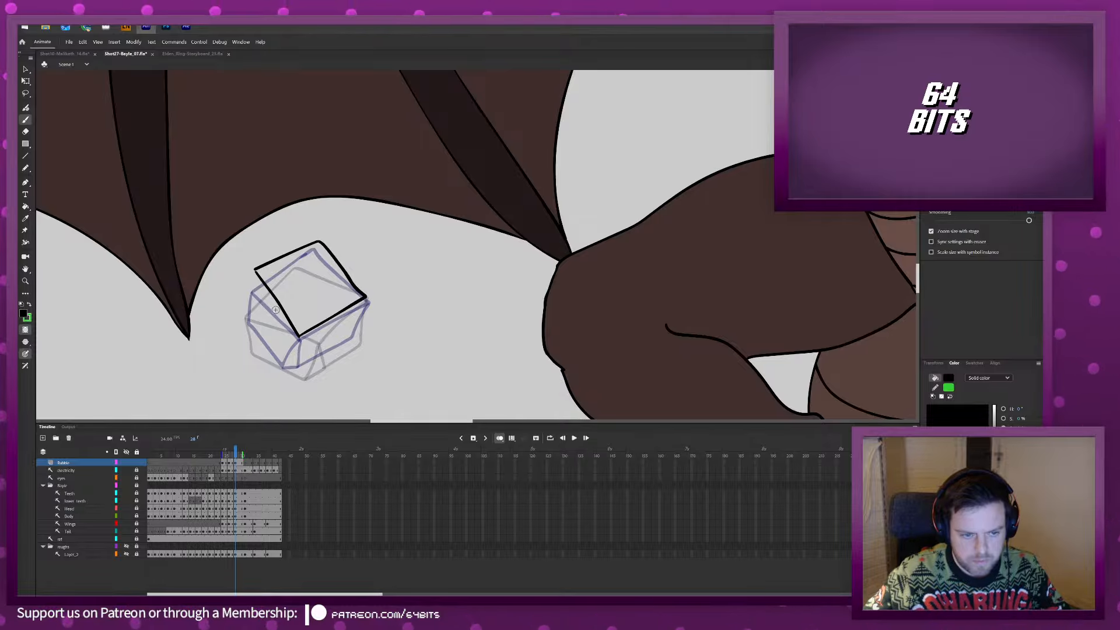
mouse_move(255, 269)
mouse_down()
mouse_move(246, 298)
mouse_move(285, 351)
mouse_move(341, 329)
mouse_move(364, 302)
mouse_up()
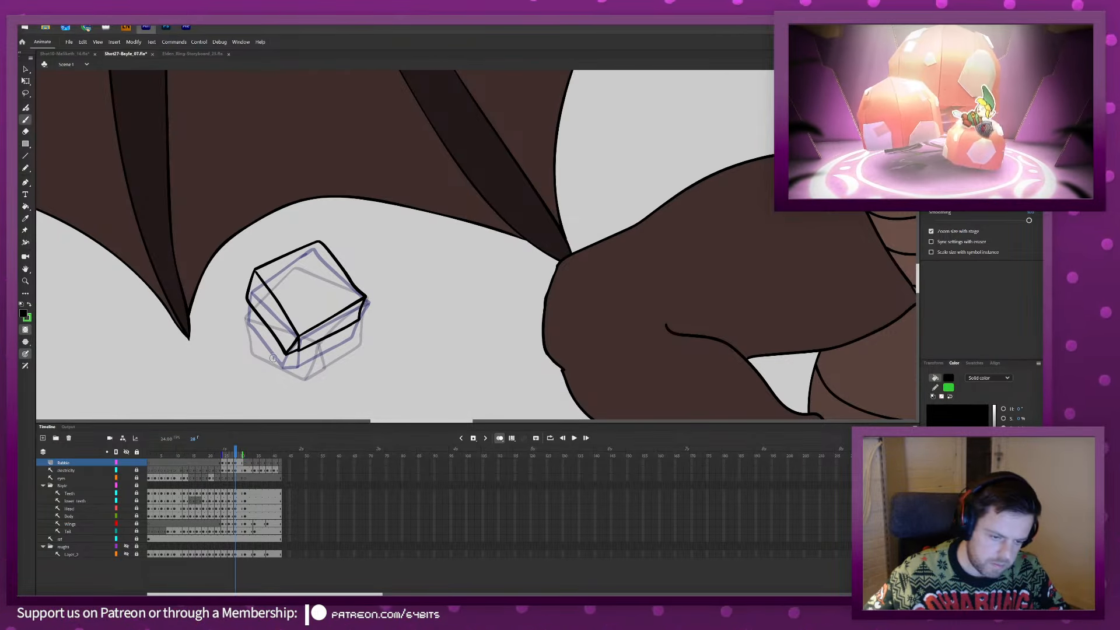
Spread the block's keyframes out to about frame 40 and draw an in-between block pose at frame 26.
click(236, 465)
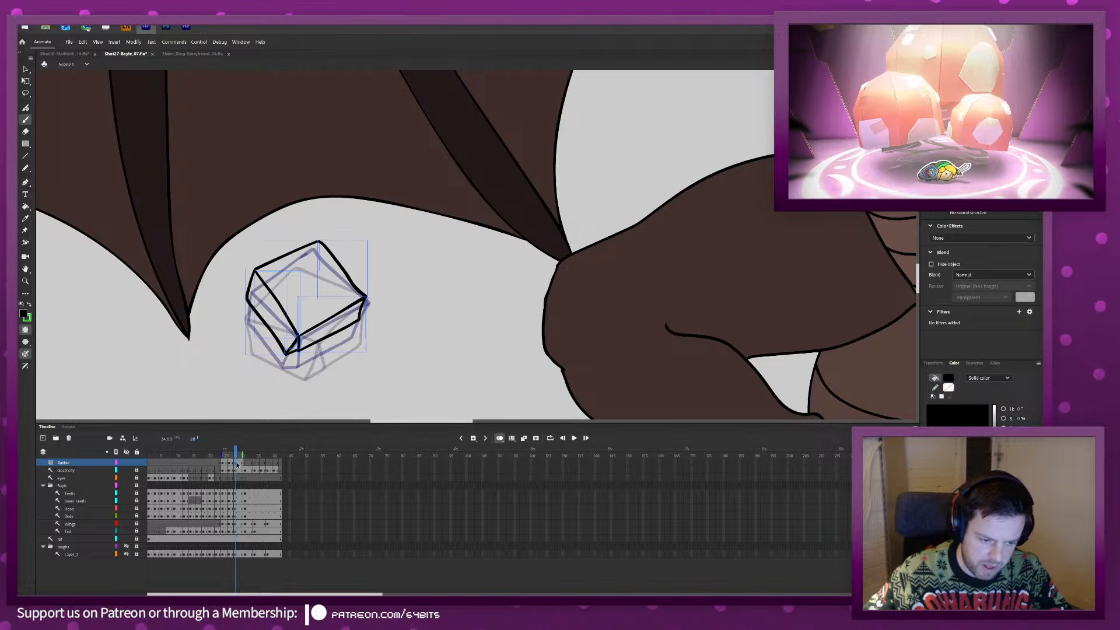
click(274, 465)
click(229, 465)
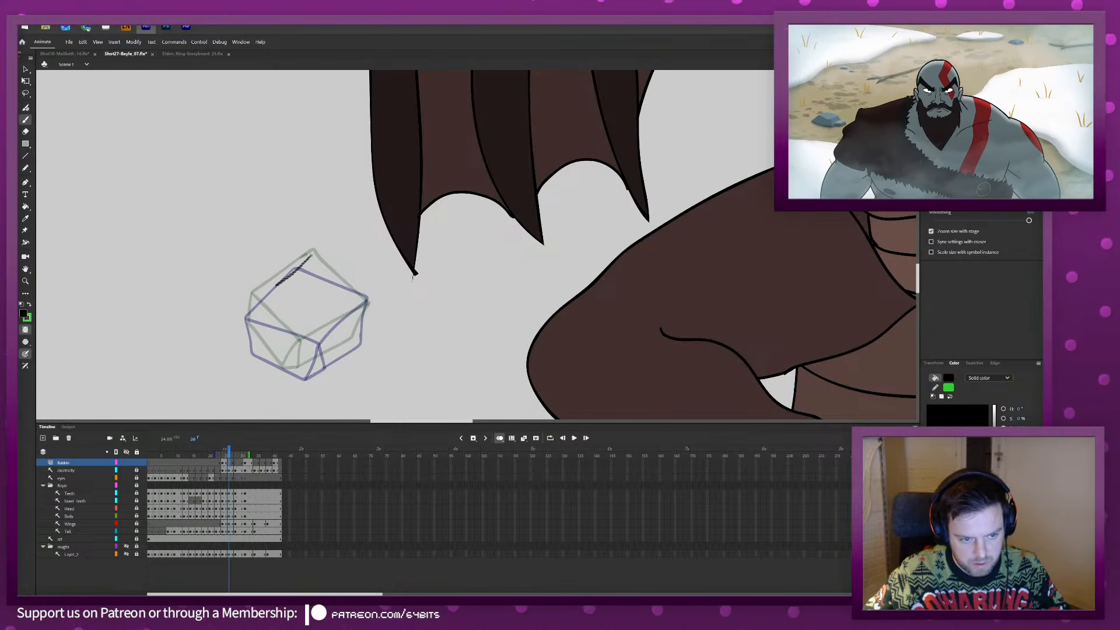
mouse_move(312, 255)
mouse_down()
mouse_move(245, 309)
mouse_move(308, 344)
mouse_up()
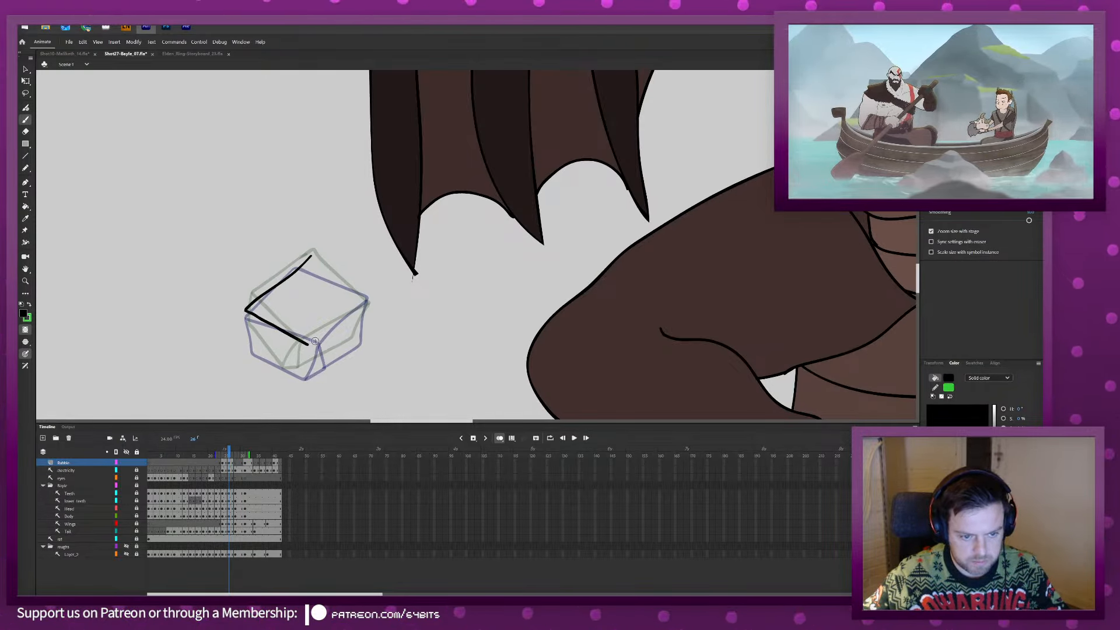
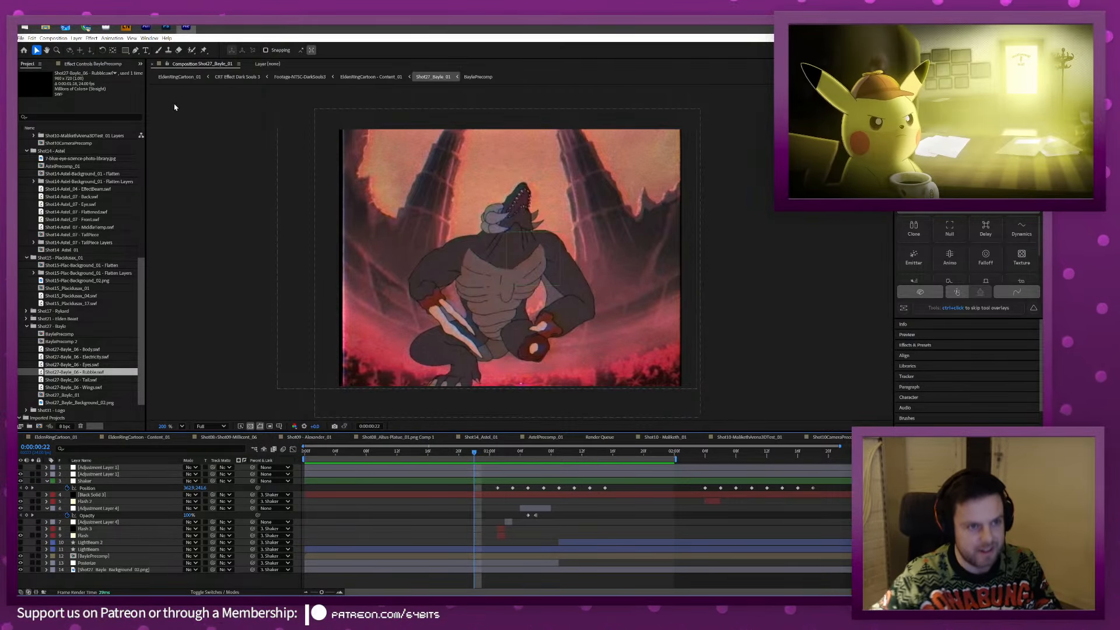
Switch from After Effects back to the Rubble layer of the Bayle animation in Animate.
key(alt+Tab)
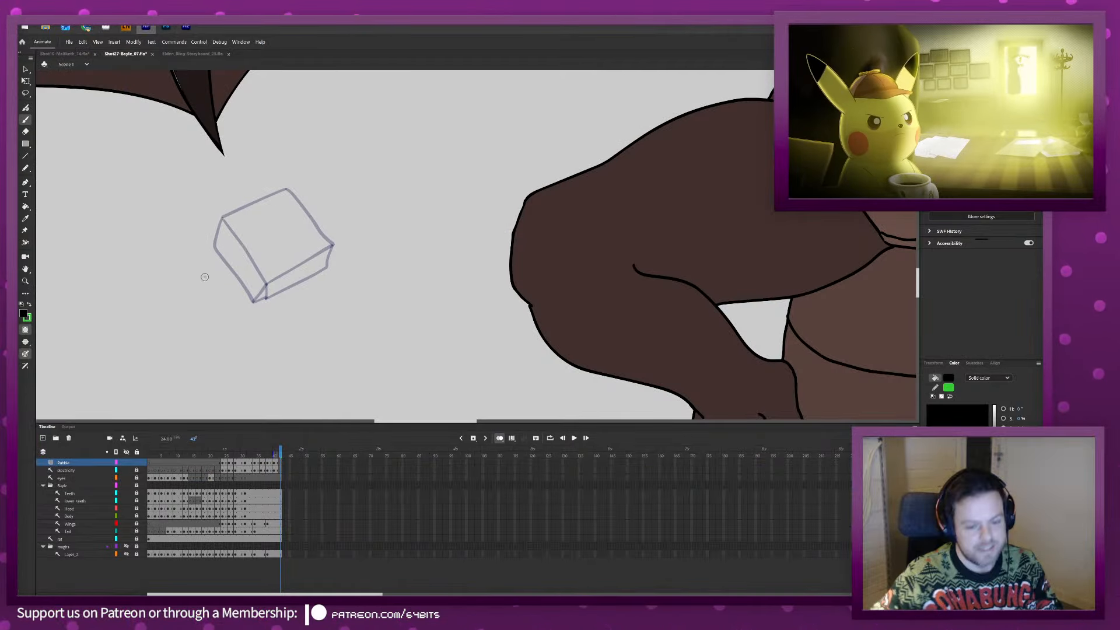
Return to frame 24, toggle the onion skin, and nudge the block drawing down at frame 28 on the Rubble layer.
click(223, 455)
key(alt+shift+o)
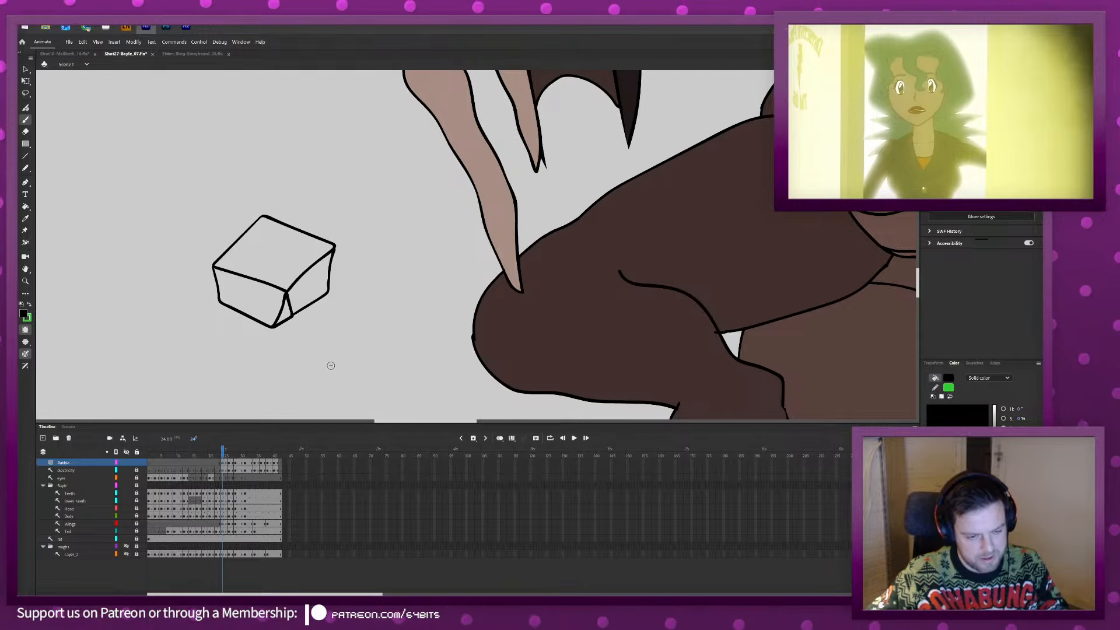
key(ctrl+2)
key(period)
key(period)
key(period)
key(period)
key(period)
key(ctrl+a)
key(shift+Down)
key(shift+Down)
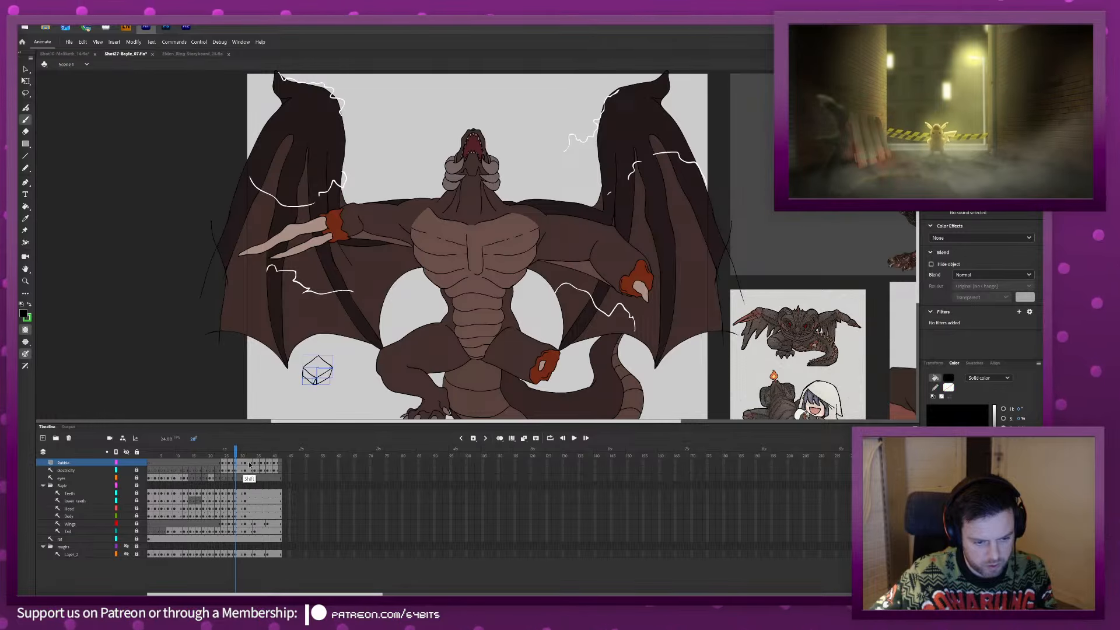
Shift the block's keyframe near frame 34 slightly later on the Rubble layer and play back the timing.
key(period)
key(period)
key(period)
drag(254, 464, 262, 464)
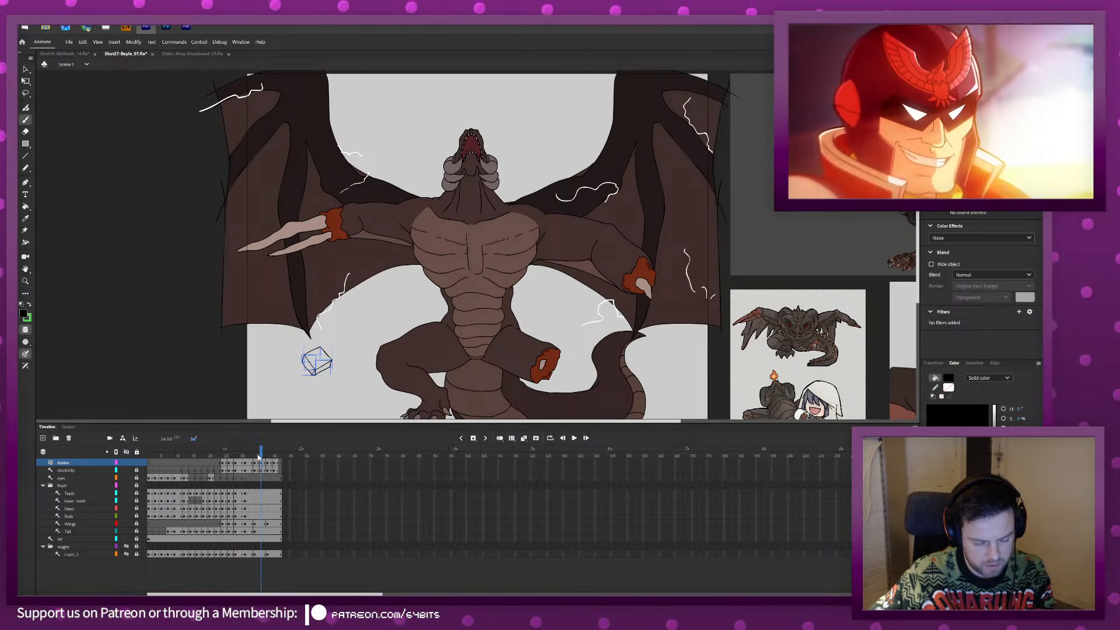
key(Return)
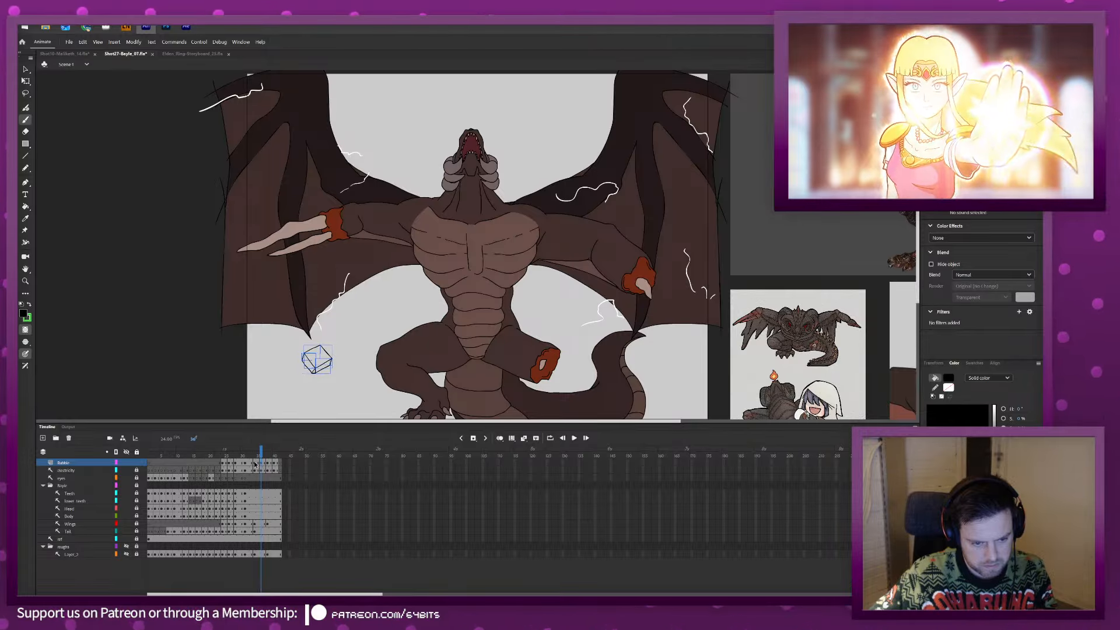
click(255, 461)
key(Return)
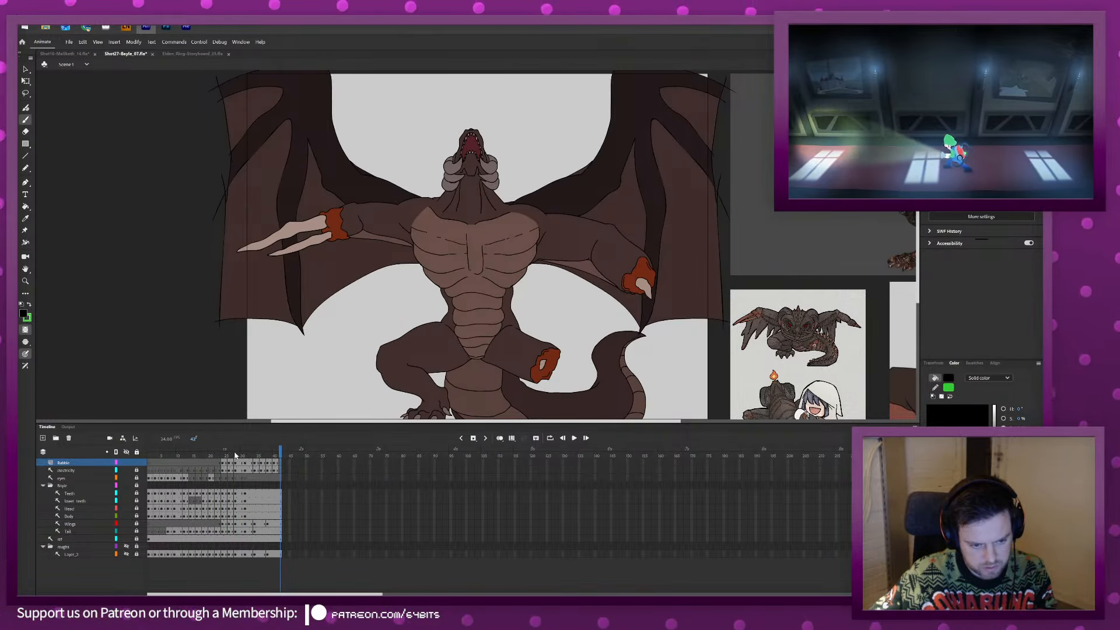
Play back the rubble animation from frame 24 and open the SWF movie export.
key(Return)
click(223, 453)
key(z)
key(Return)
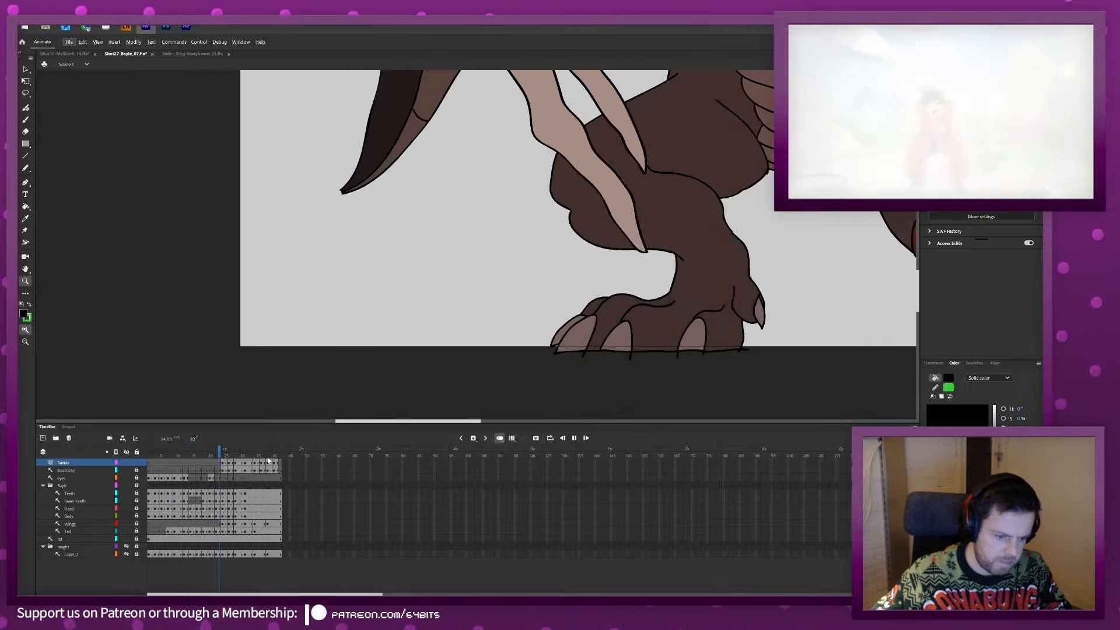
key(Return)
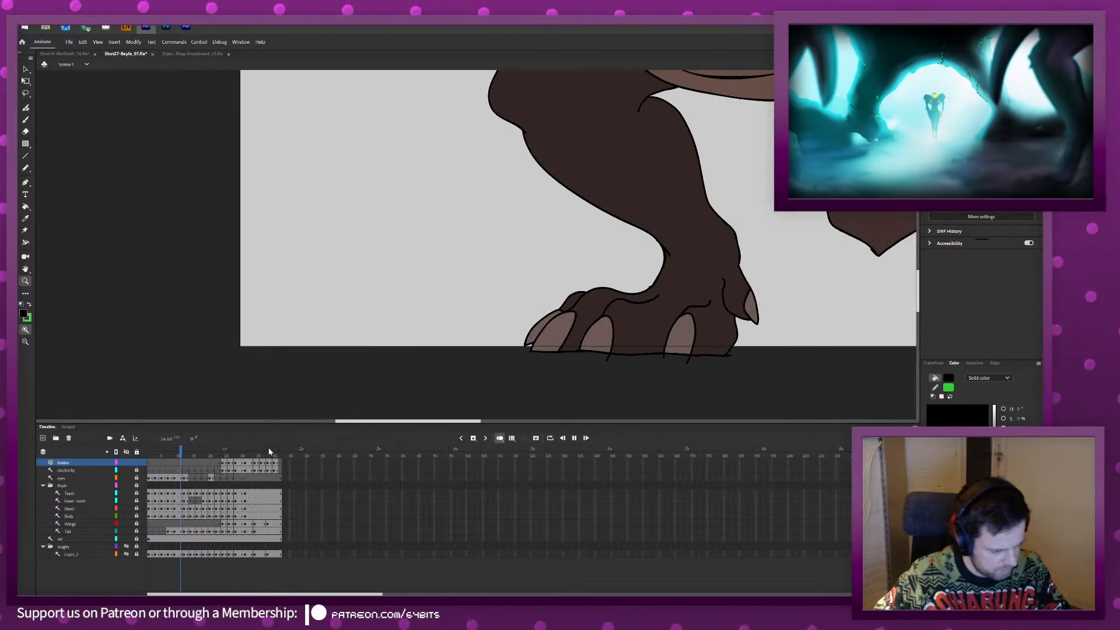
key(ctrl+alt+shift+s)
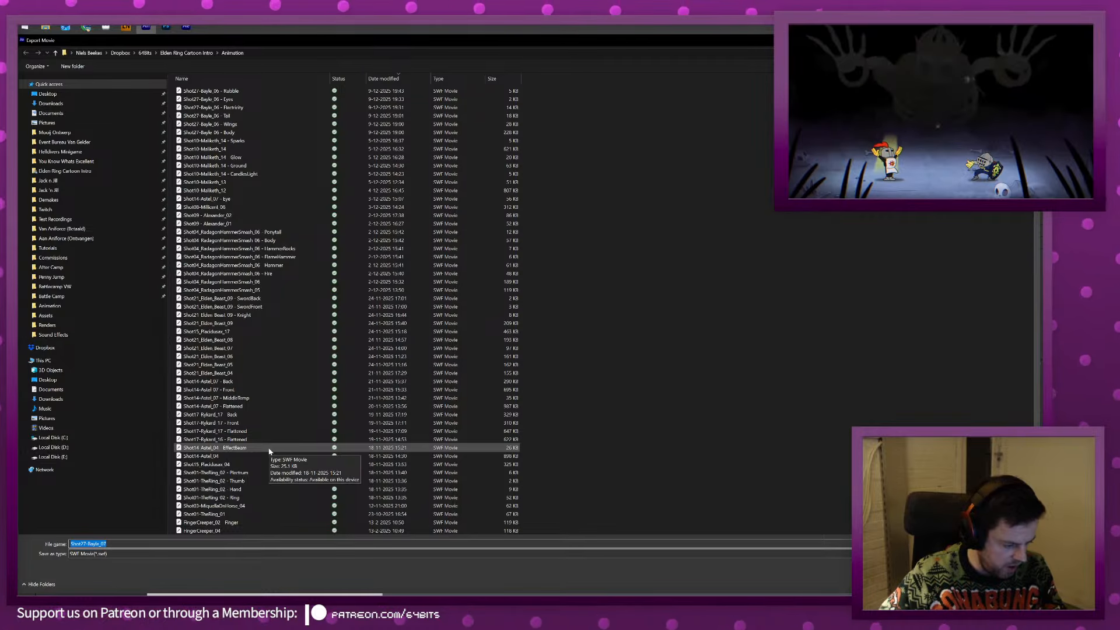
Switch to the browser and skim the posts in the X home feed.
click(86, 28)
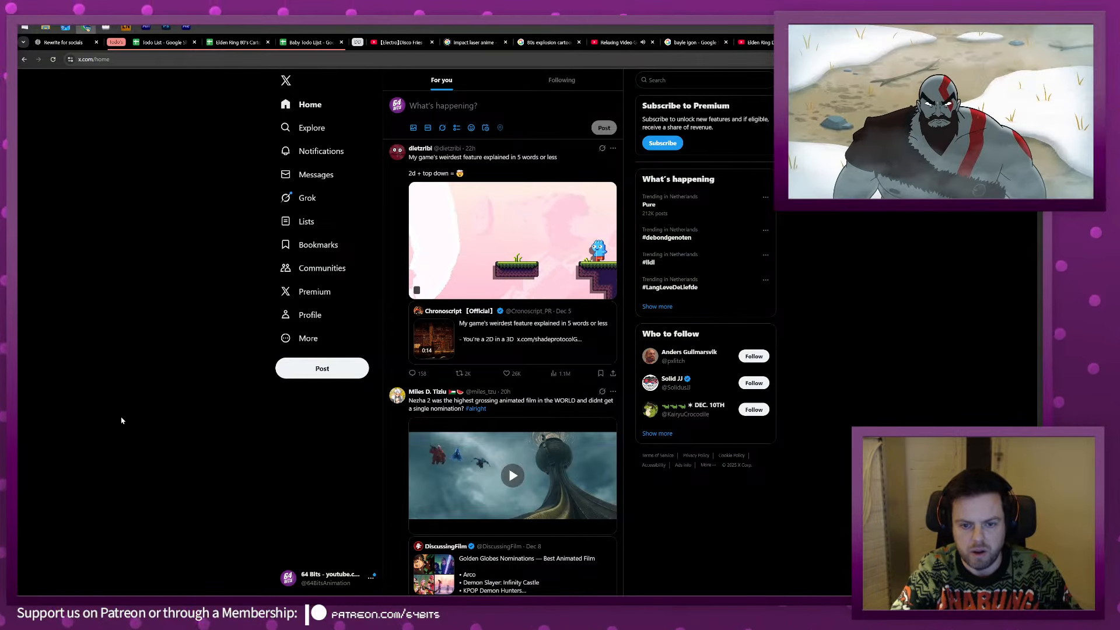
scroll(123, 421, down, 20)
scroll(123, 420, up, 6)
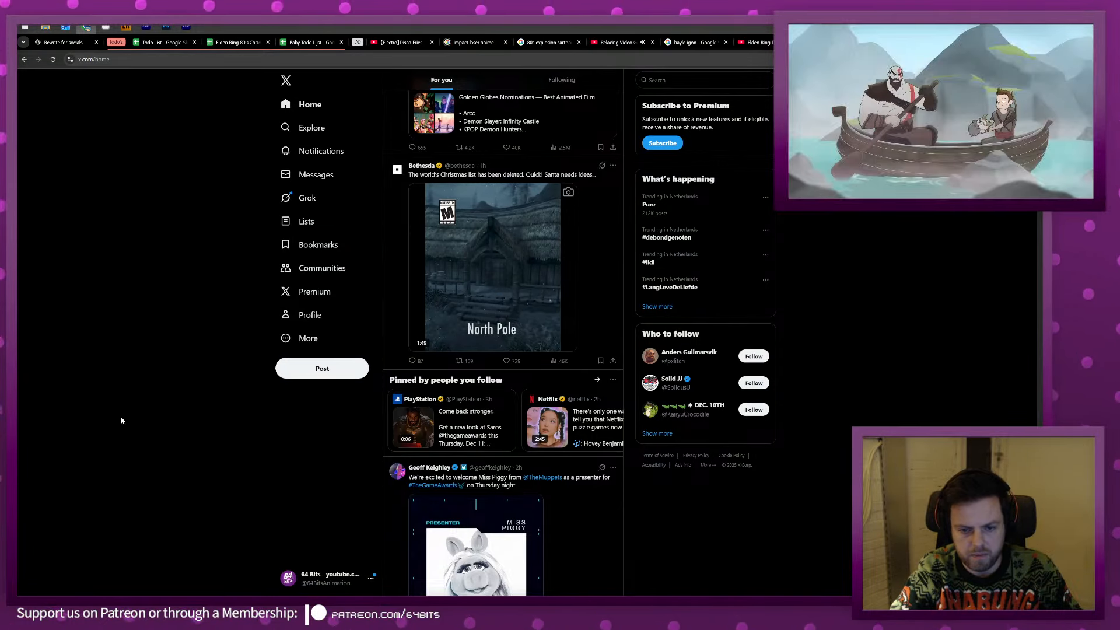
scroll(123, 421, down, 14)
scroll(121, 419, down, 5)
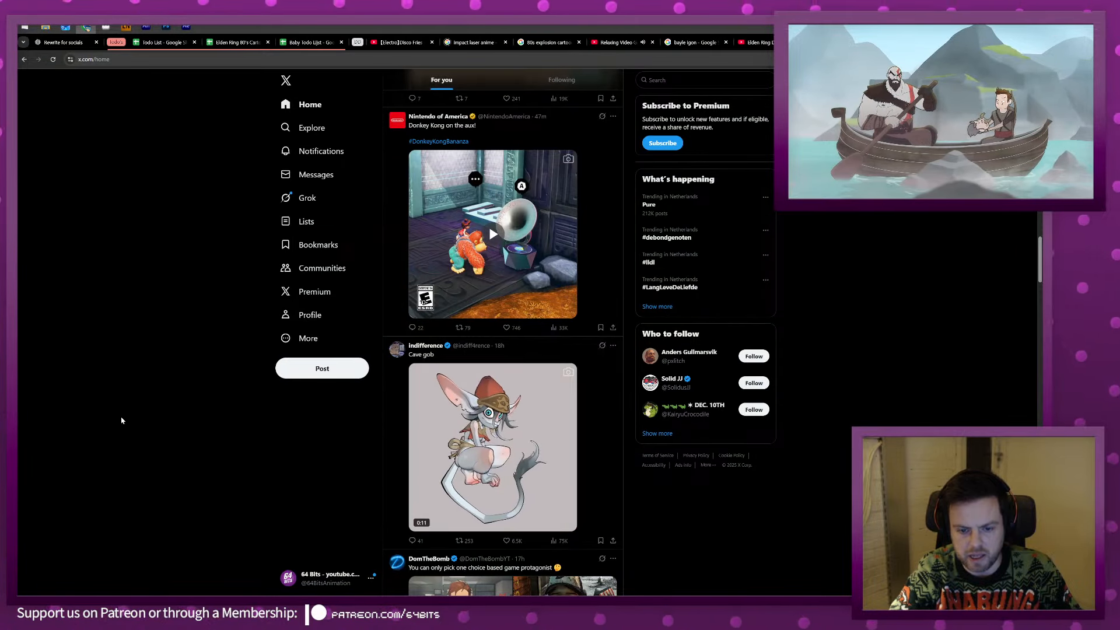
scroll(121, 420, down, 6)
scroll(121, 420, down, 7)
scroll(121, 420, up, 20)
Search X for "mc donalds commercial" and play the video in the Morning Brew post at an enlarged page size.
key(/)
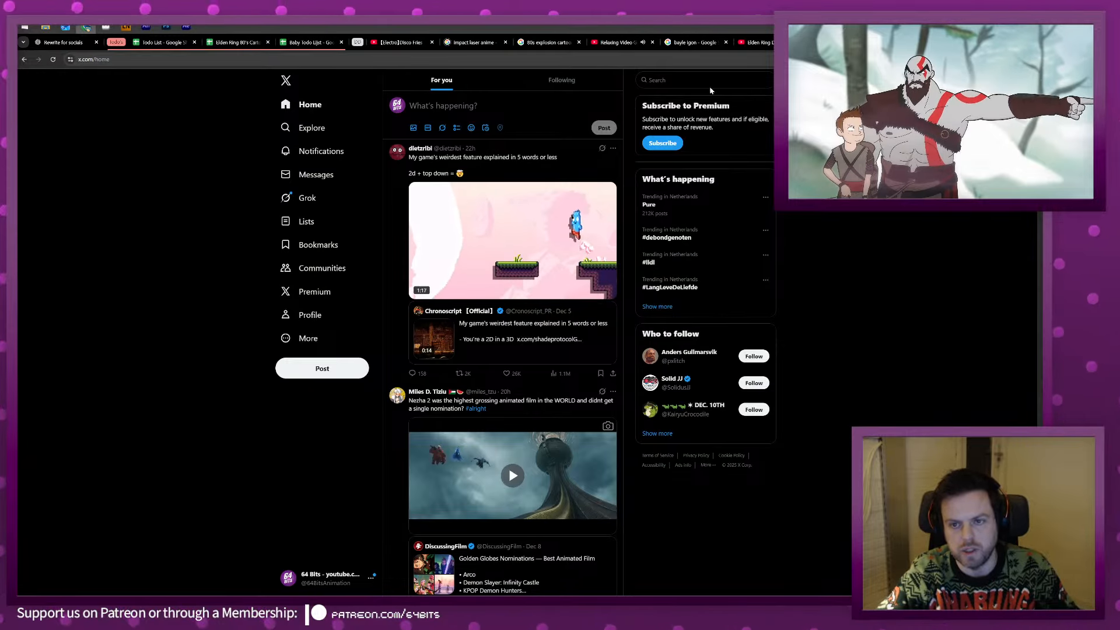
text(m)
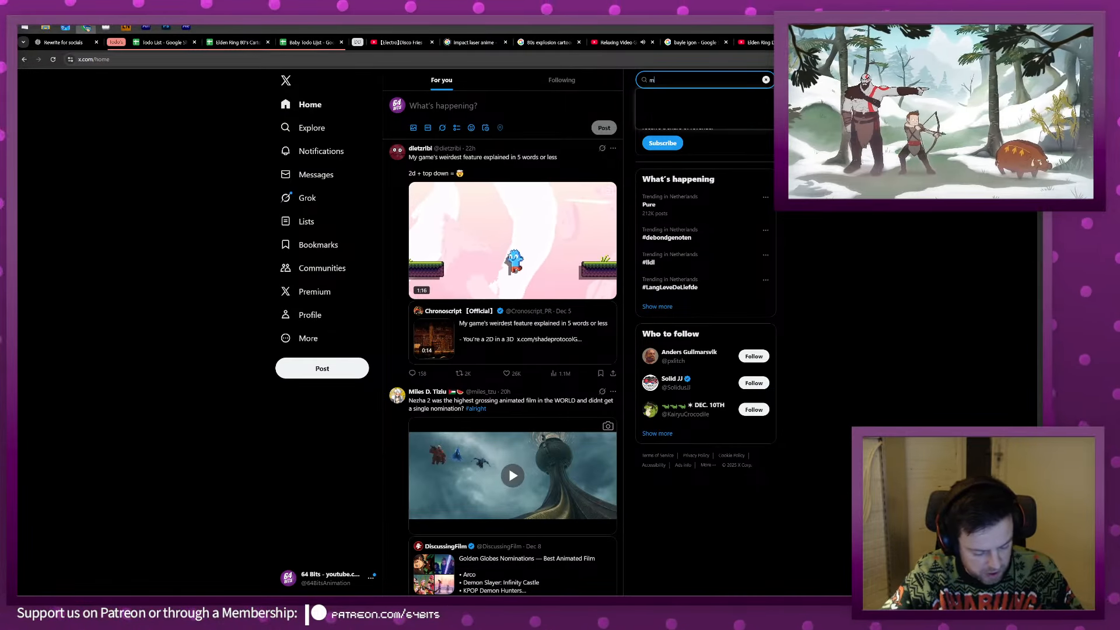
text(c donal)
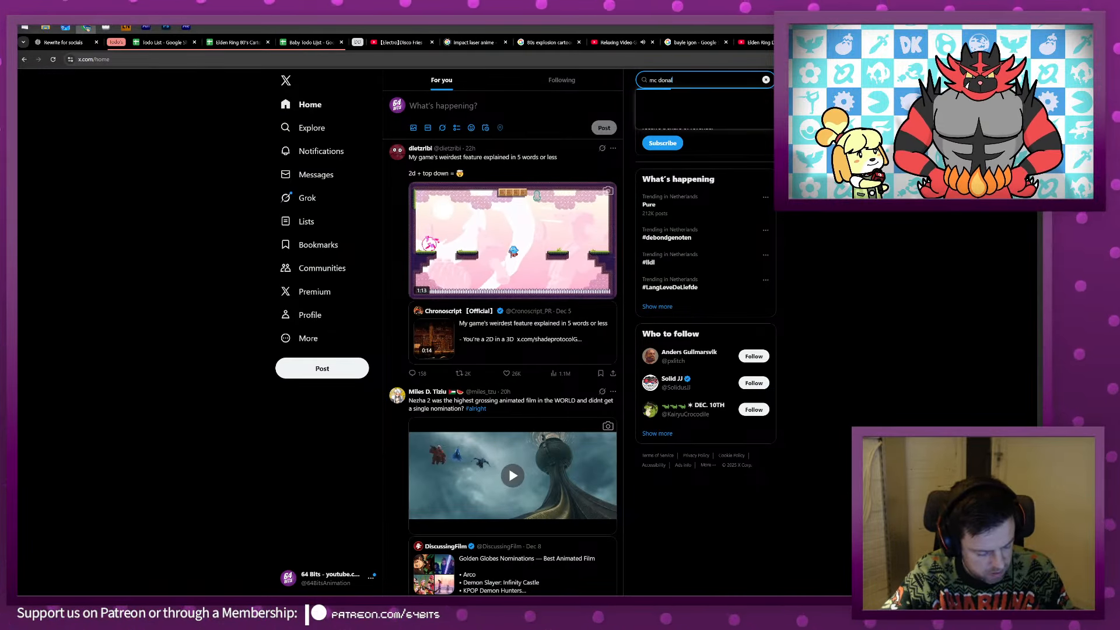
text(ds commercial)
key(Return)
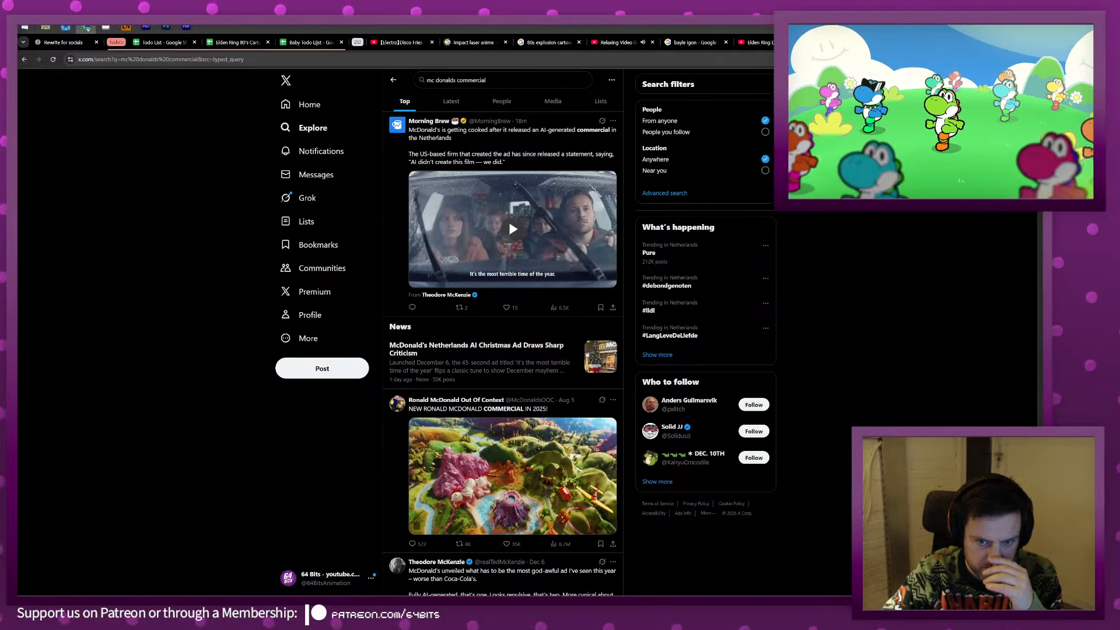
click(563, 200)
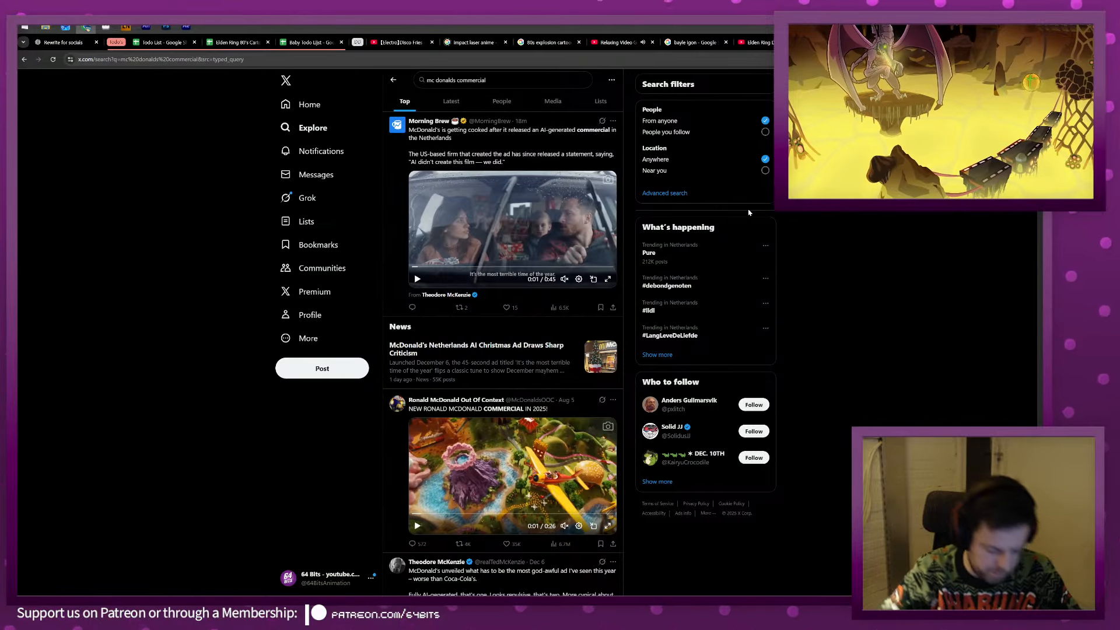
scroll(749, 214, up, 4)
scroll(749, 214, up, 1)
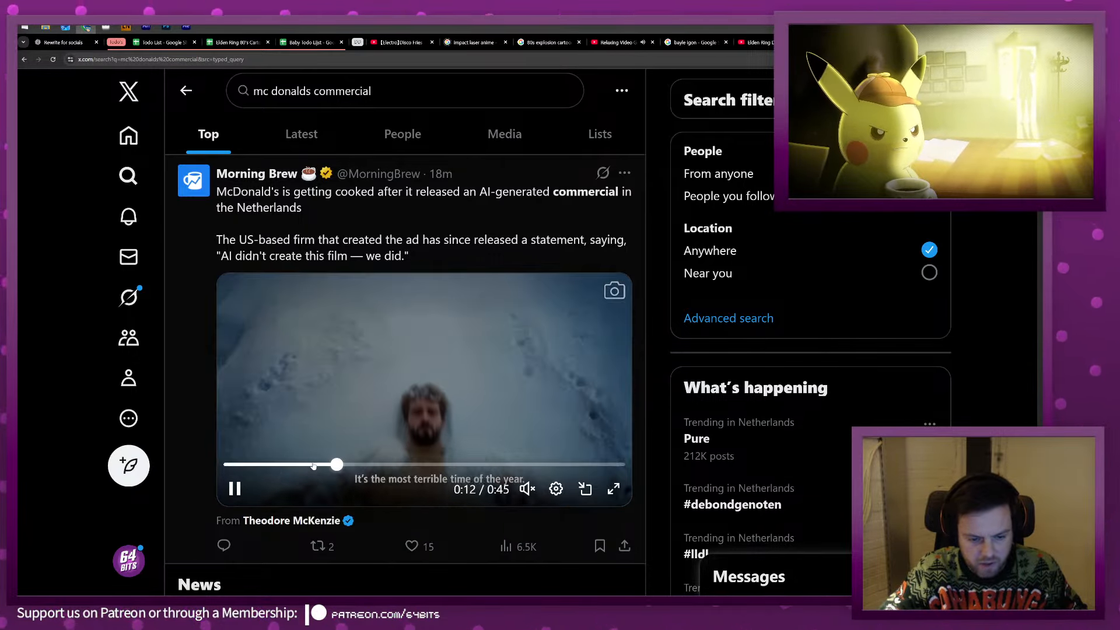
Replay and pause several passages of the McDonald's commercial to examine its shots, then restore the page's normal zoom.
click(307, 465)
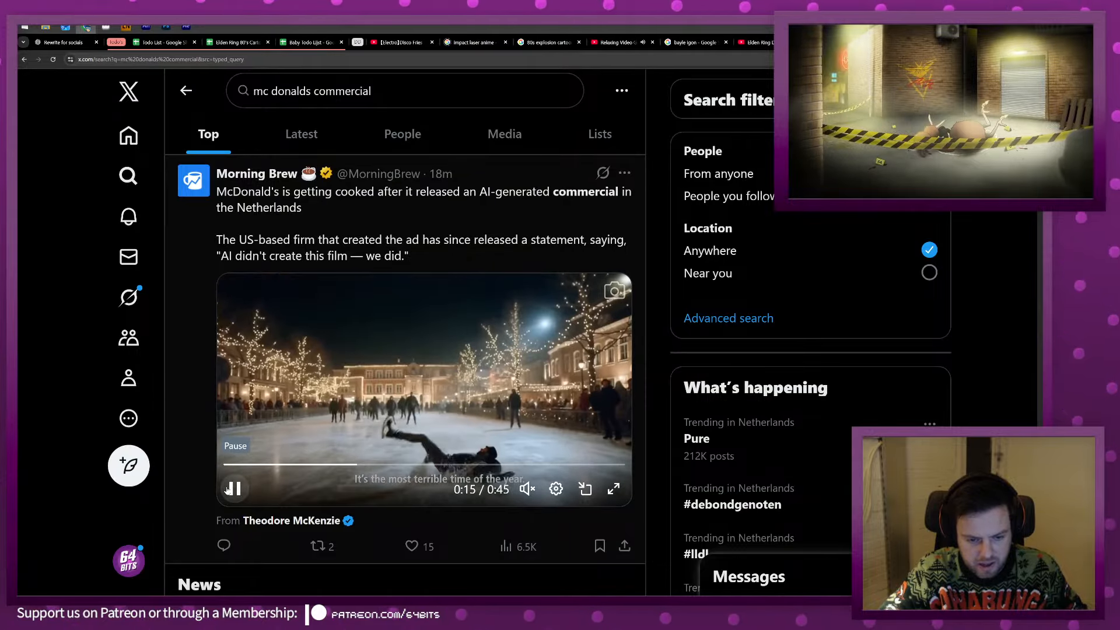
click(348, 465)
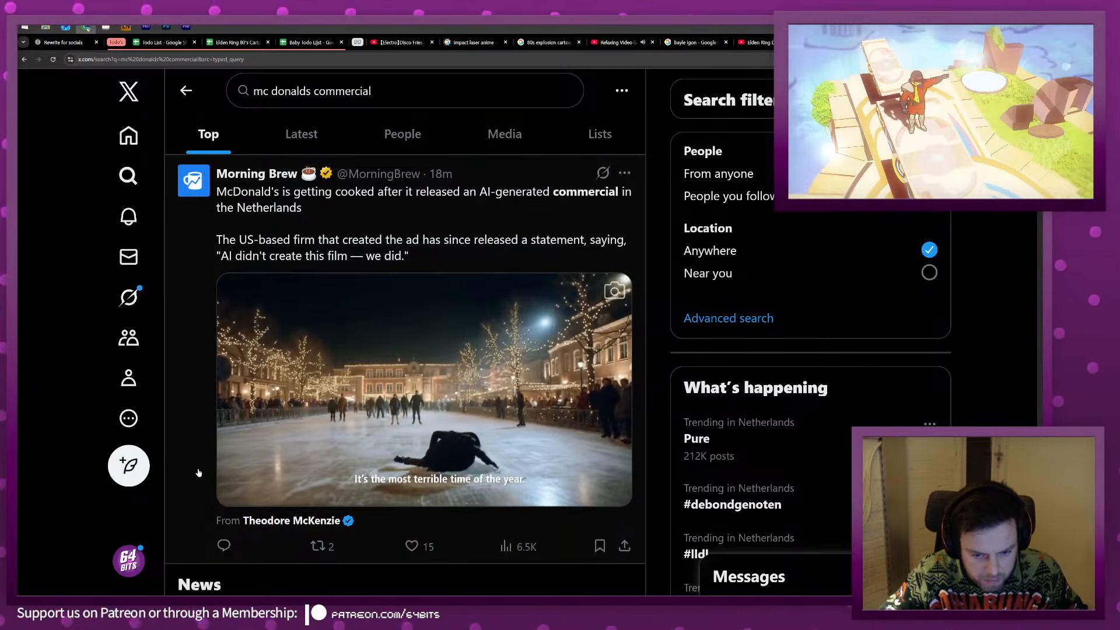
click(361, 465)
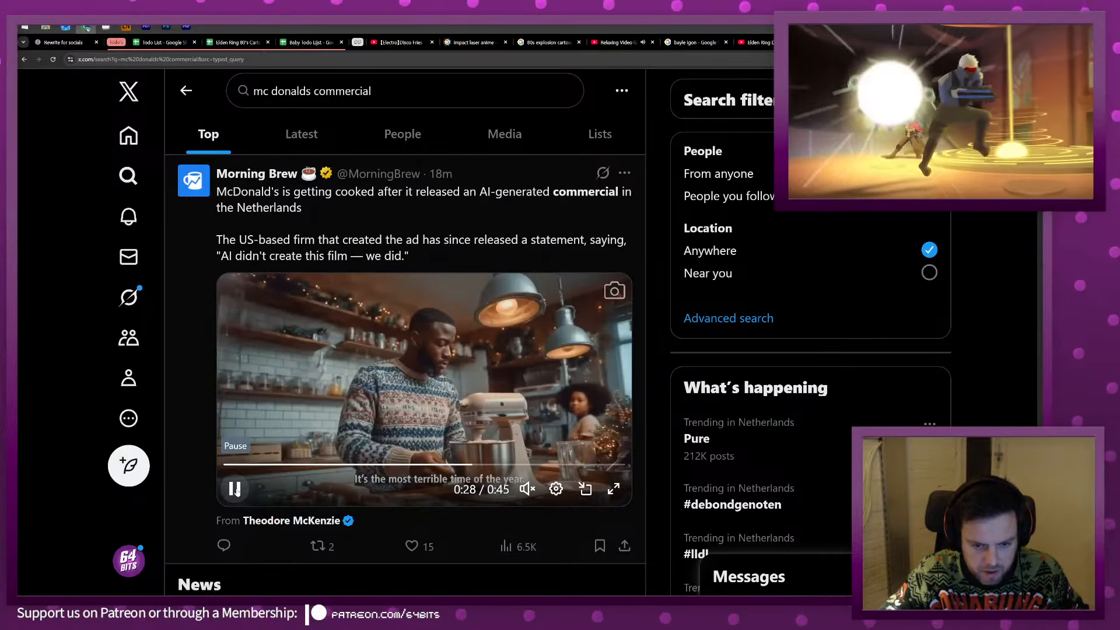
click(235, 489)
click(449, 464)
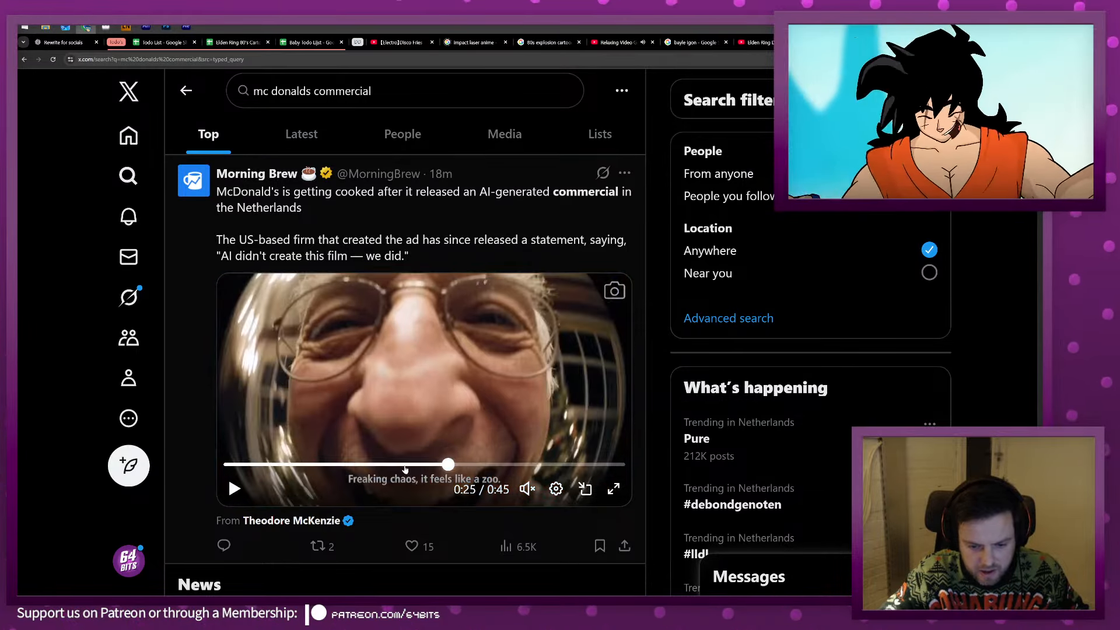
click(235, 488)
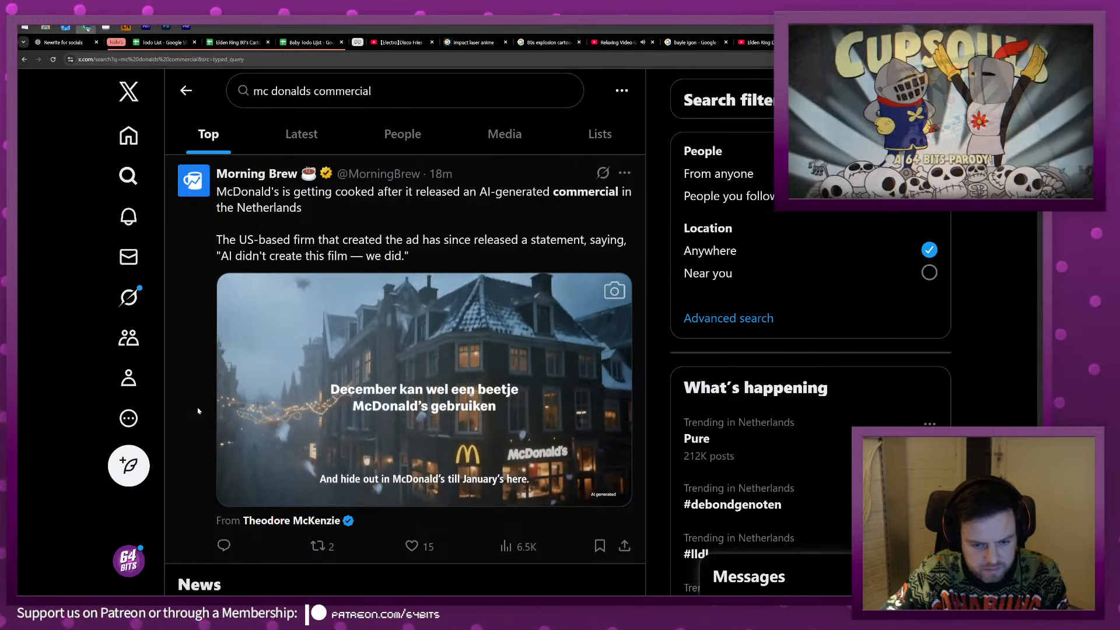
key(ctrl+0)
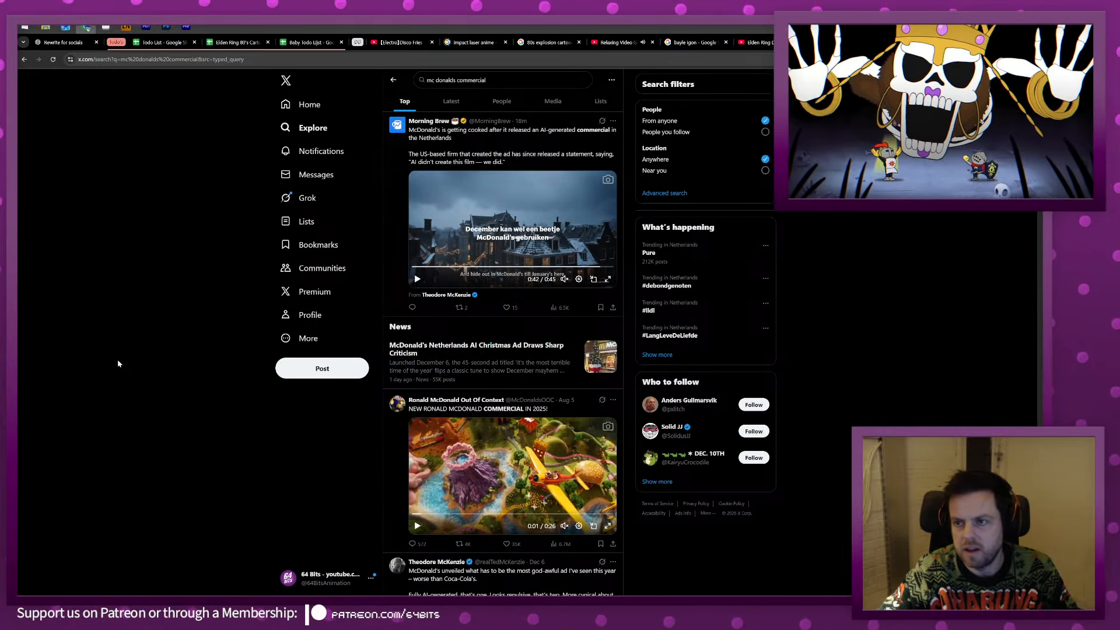
Switch to After Effects and preview the Shot27_Bayle_01 composition from around frame 19 to check the rubble.
key(ctrl+shift+Tab)
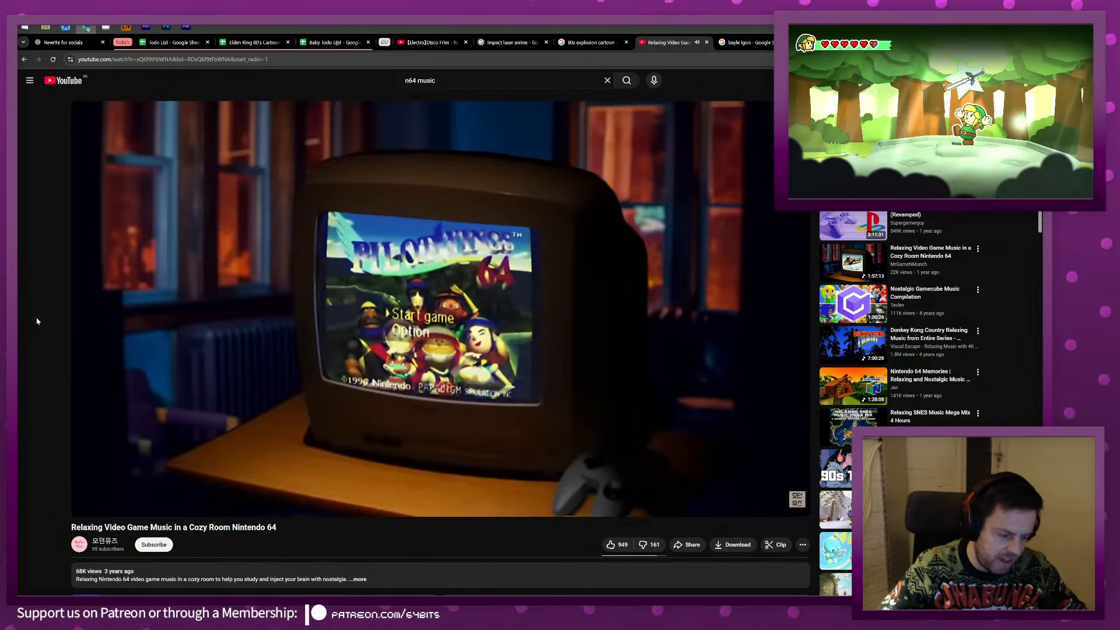
key(alt+Tab)
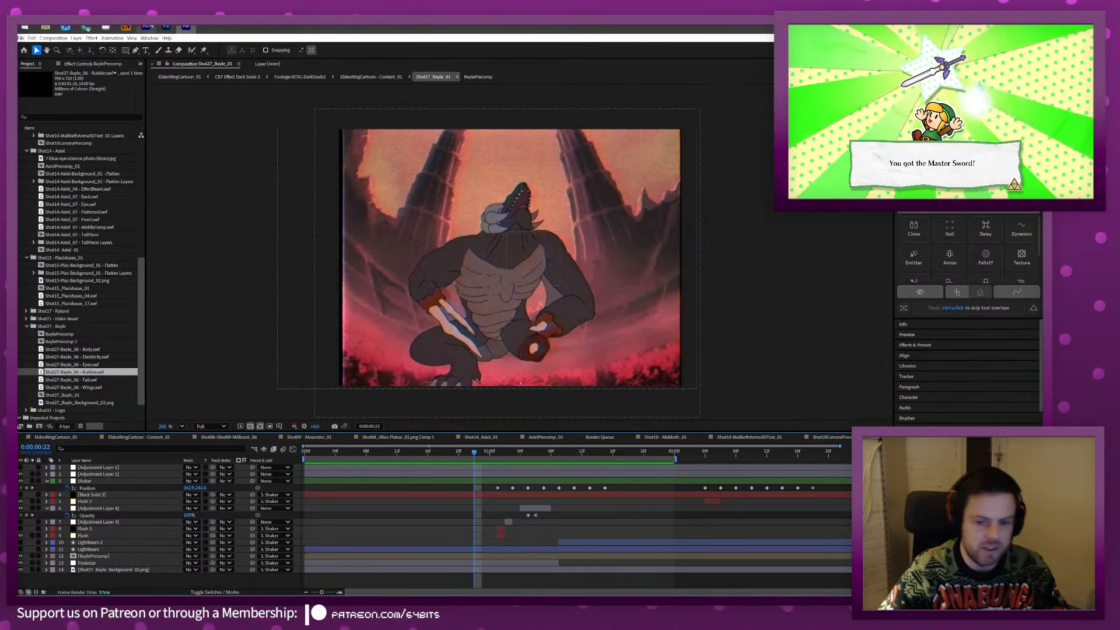
drag(488, 457, 445, 459)
key(space)
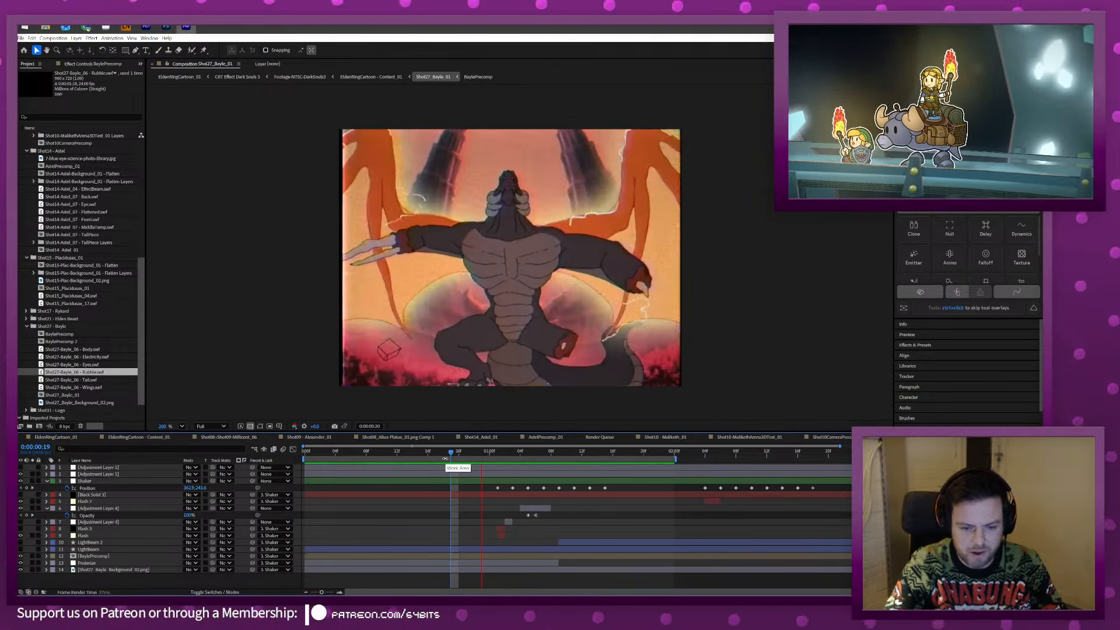
key(space)
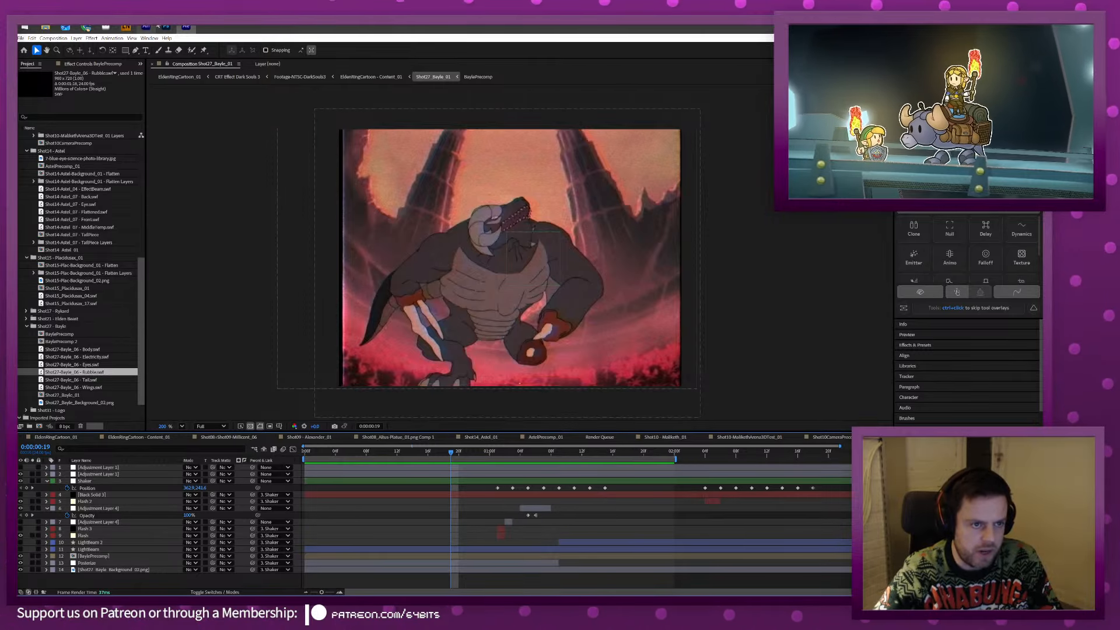
Switch back to Animate and export the movie over the existing "Shot27-Bayle_06 - Rubble" SWF file.
click(165, 27)
click(146, 27)
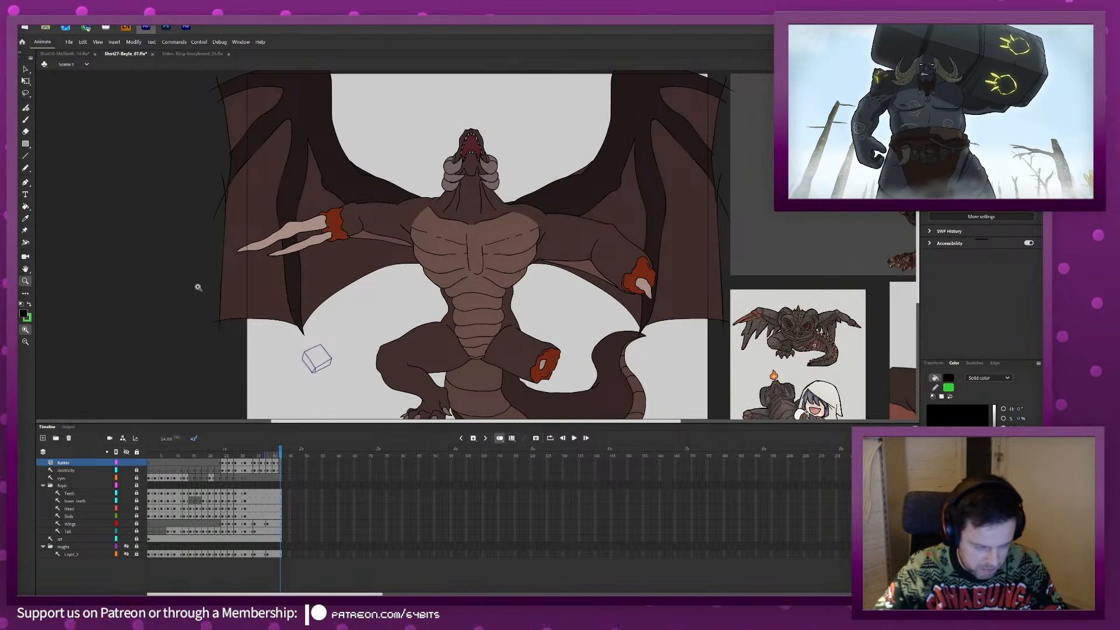
key(ctrl+alt+shift+s)
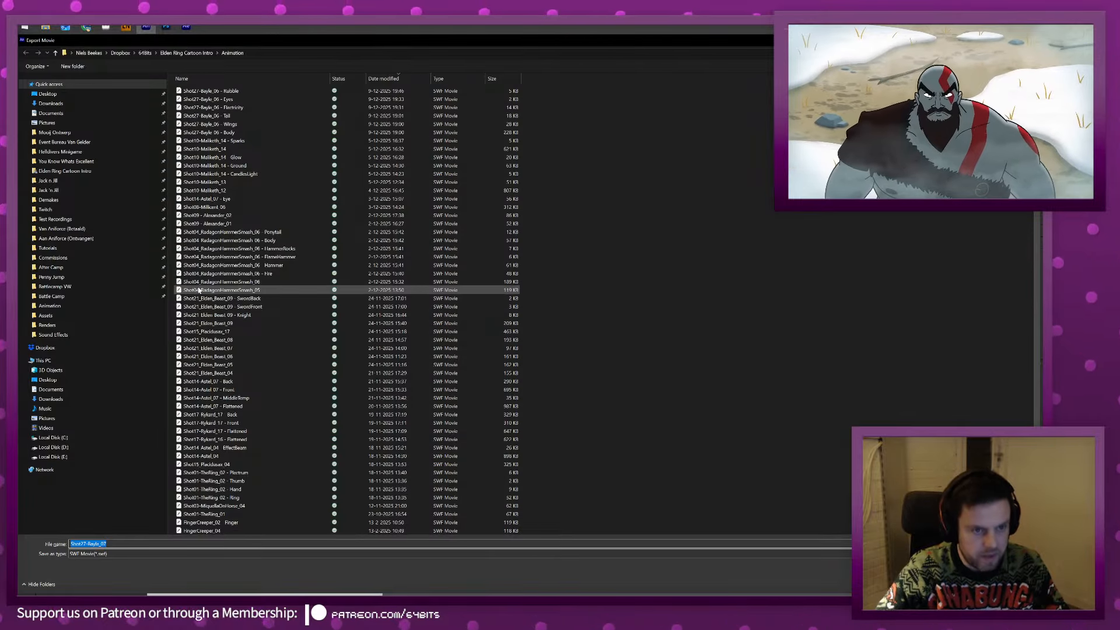
double_click(248, 92)
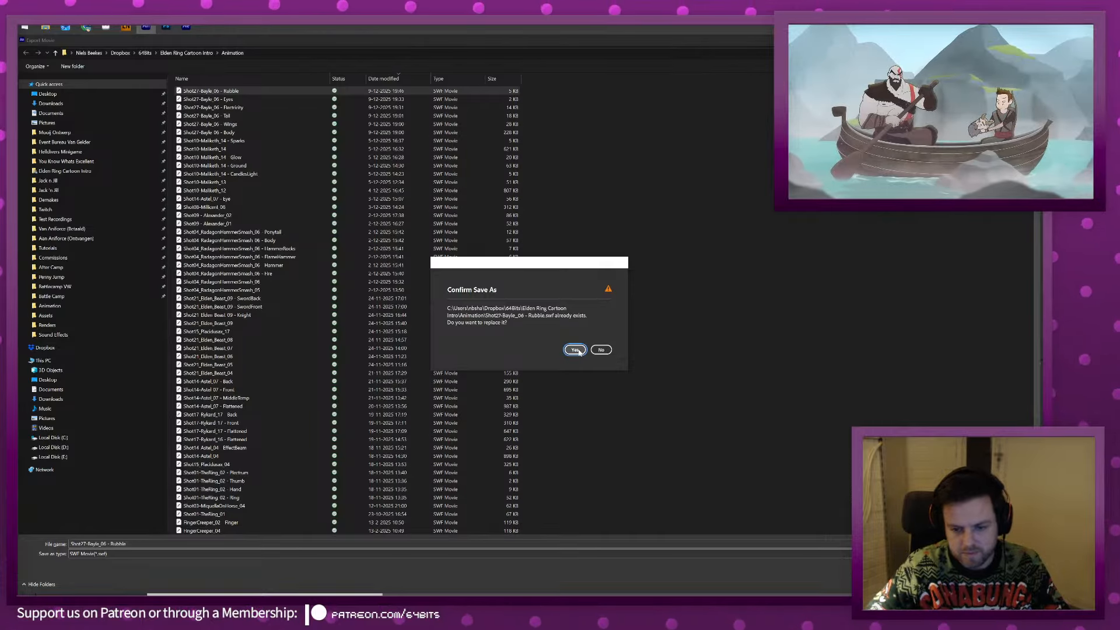
click(575, 349)
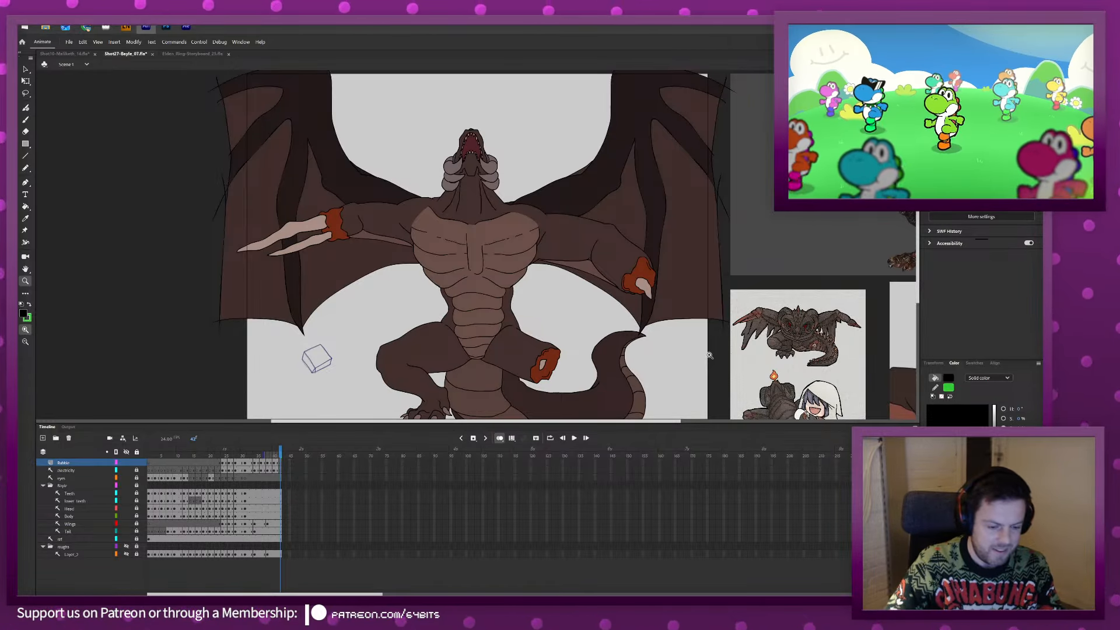
Play back the block animation and re-export it as SWF, replacing "Shot27-Bayle_06 - Rubble" again.
key(Return)
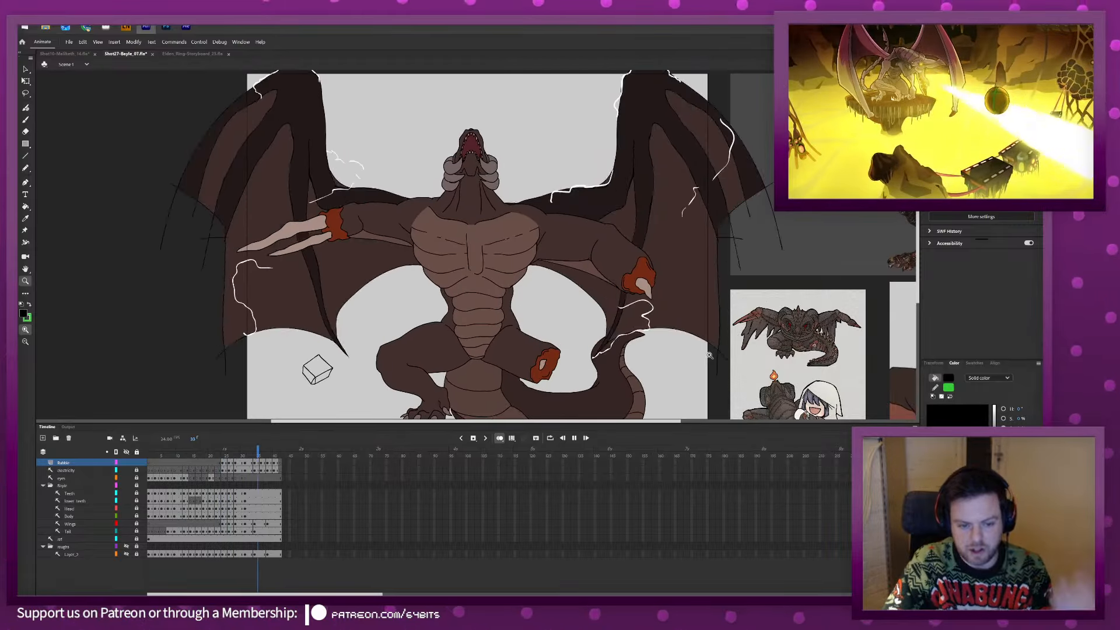
key(ctrl+alt+shift+s)
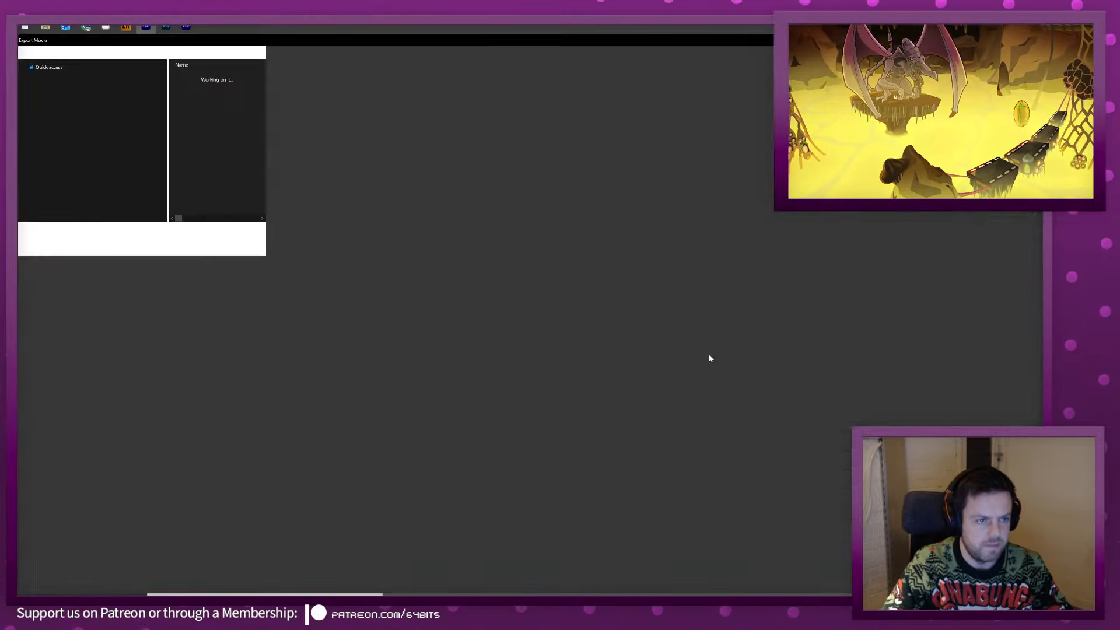
click(274, 92)
double_click(274, 93)
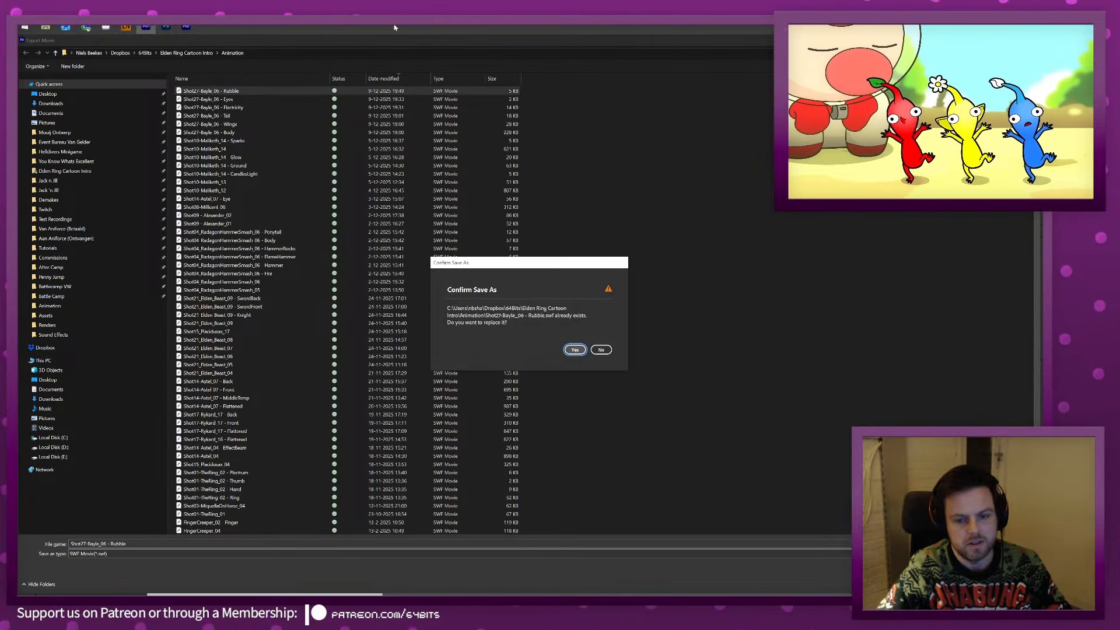
click(575, 350)
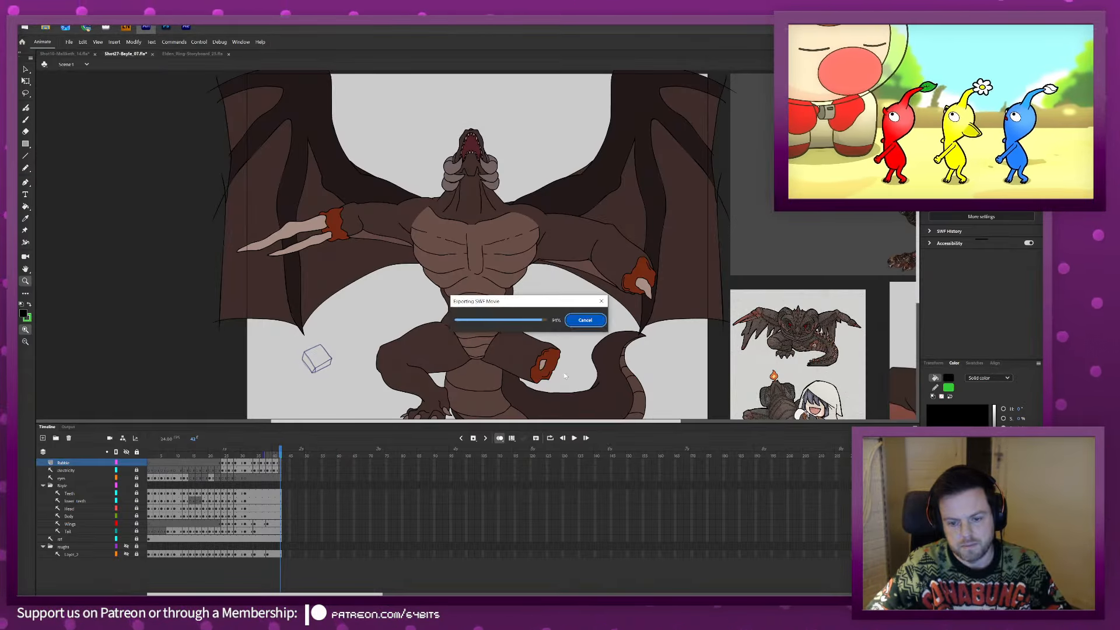
Switch to After Effects, preview the Shot27_Bayle_01 composition from around frame 19 to check the rubble, and return to Animate.
click(184, 27)
key(space)
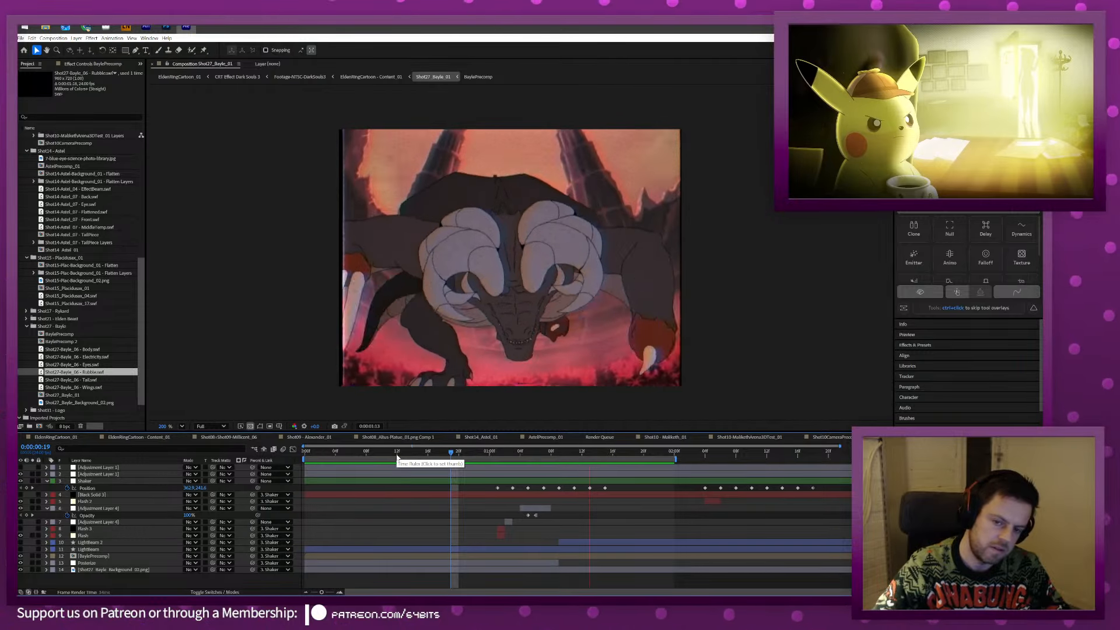
key(space)
key(alt+Tab)
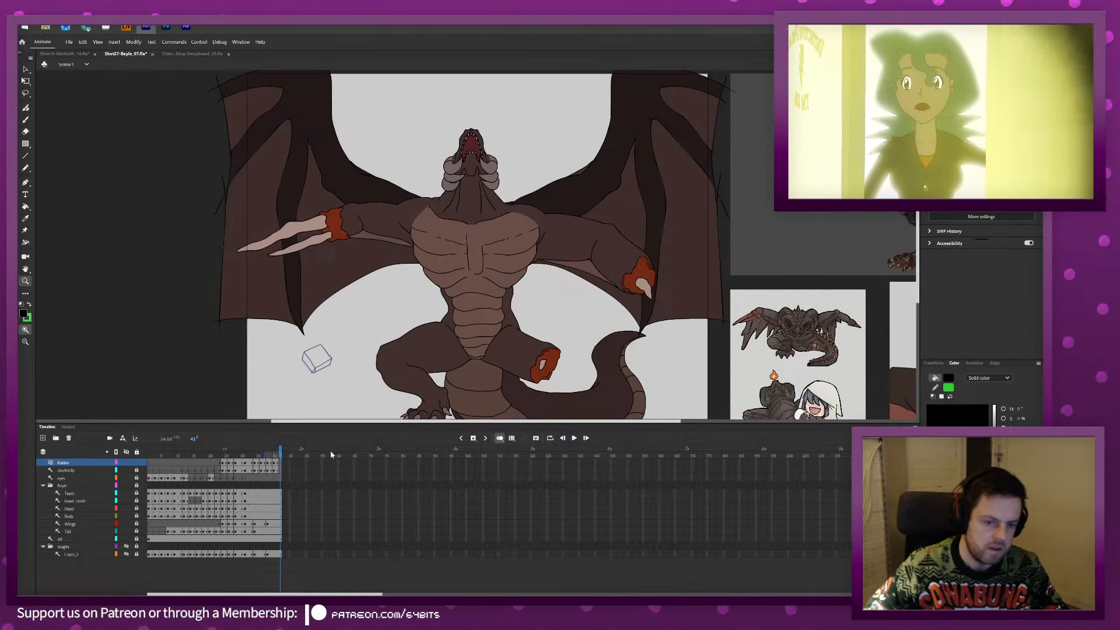
Raise the rubble block slightly on its last keyframes, between frames 36 and 42, and play back its floating motion.
click(262, 465)
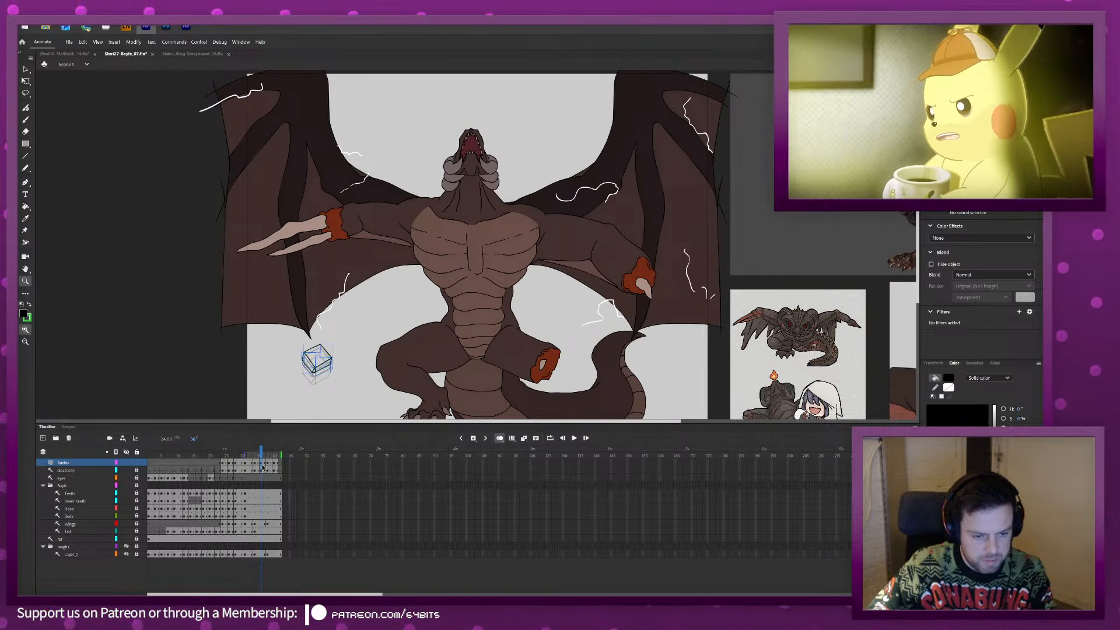
key(period)
key(period)
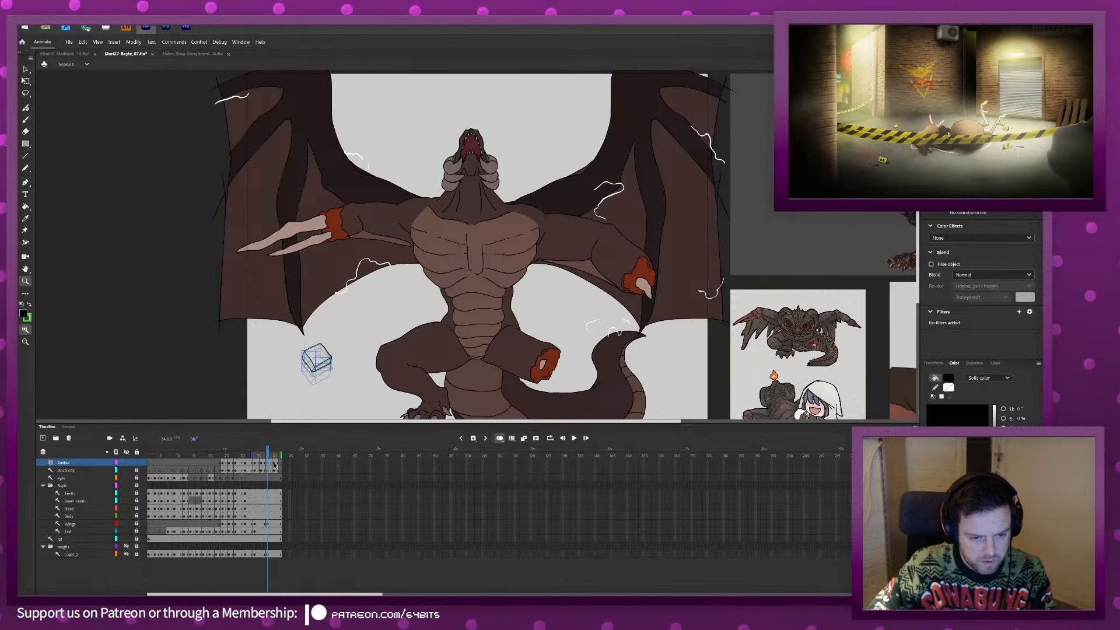
click(275, 464)
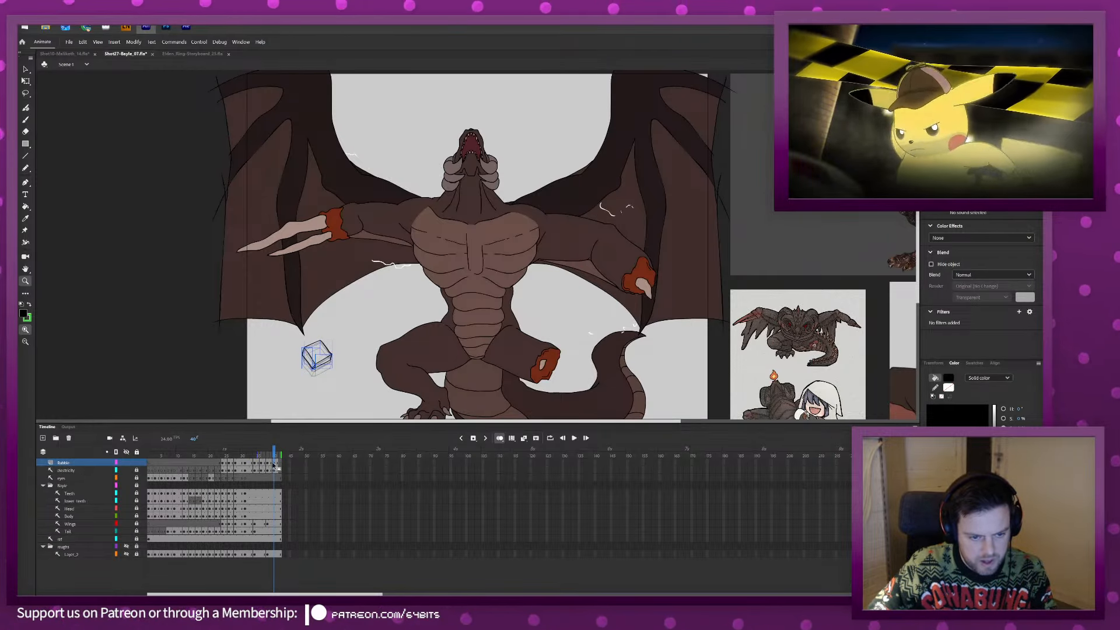
key(Return)
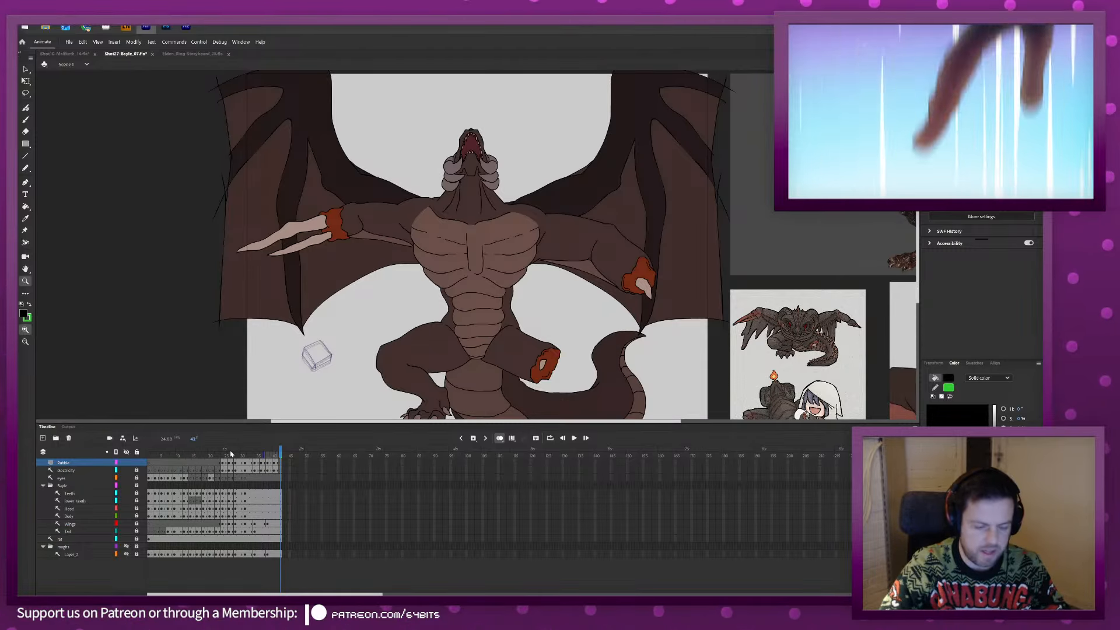
key(ctrl+alt+shift+s)
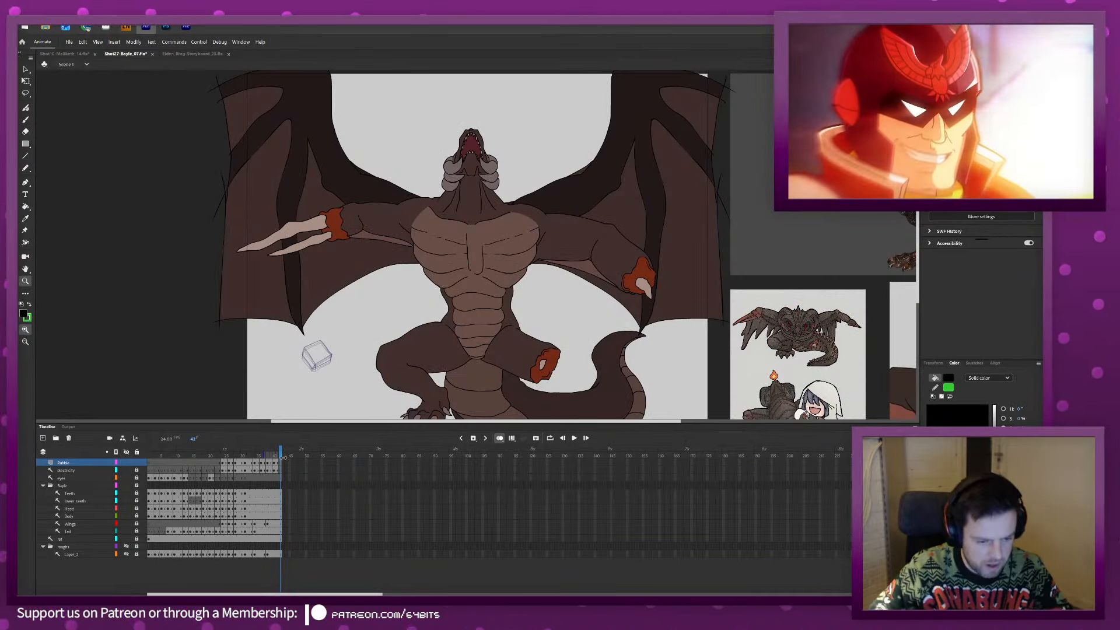
click(278, 464)
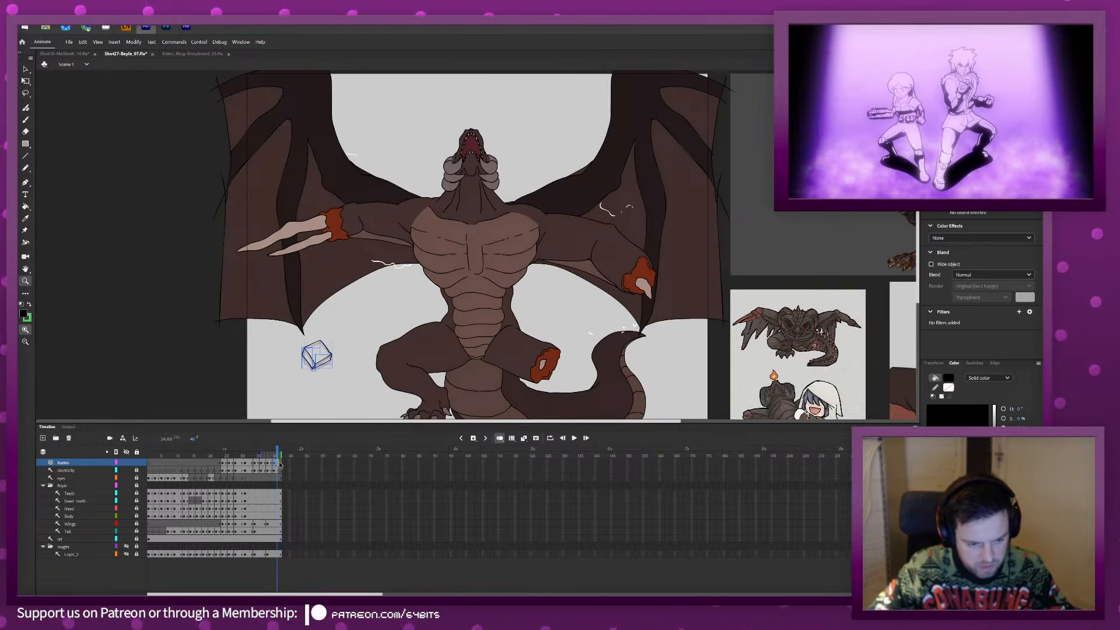
click(281, 464)
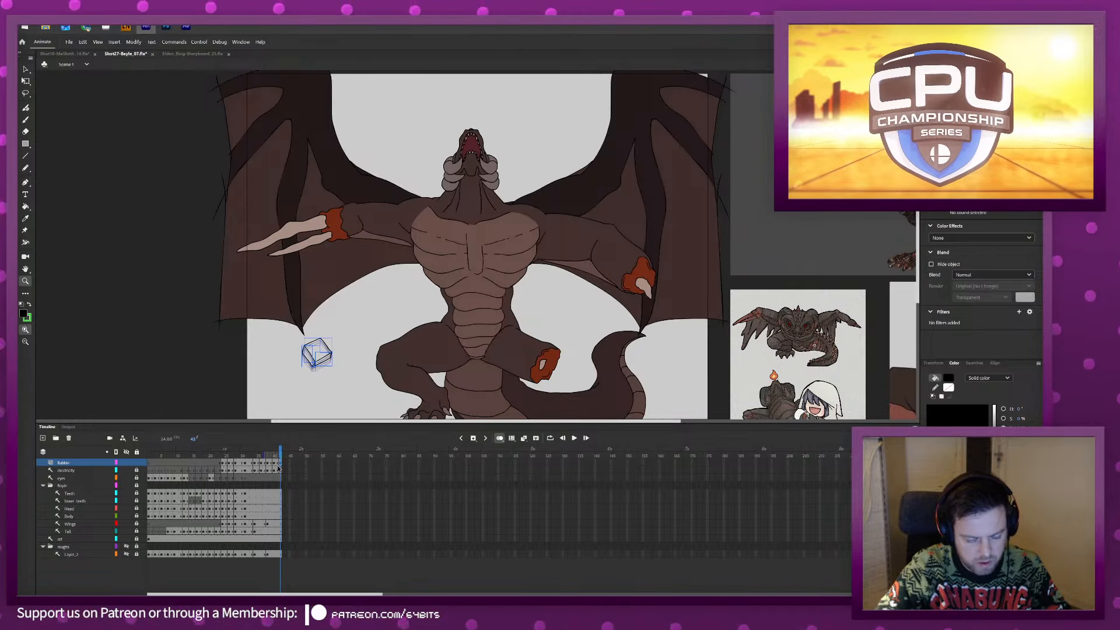
Export the movie over the existing "Shot27-Bayle_06 - Rubble" SWF and preview the updated Shot27_Bayle_01 composition in After Effects.
key(ctrl+alt+shift+s)
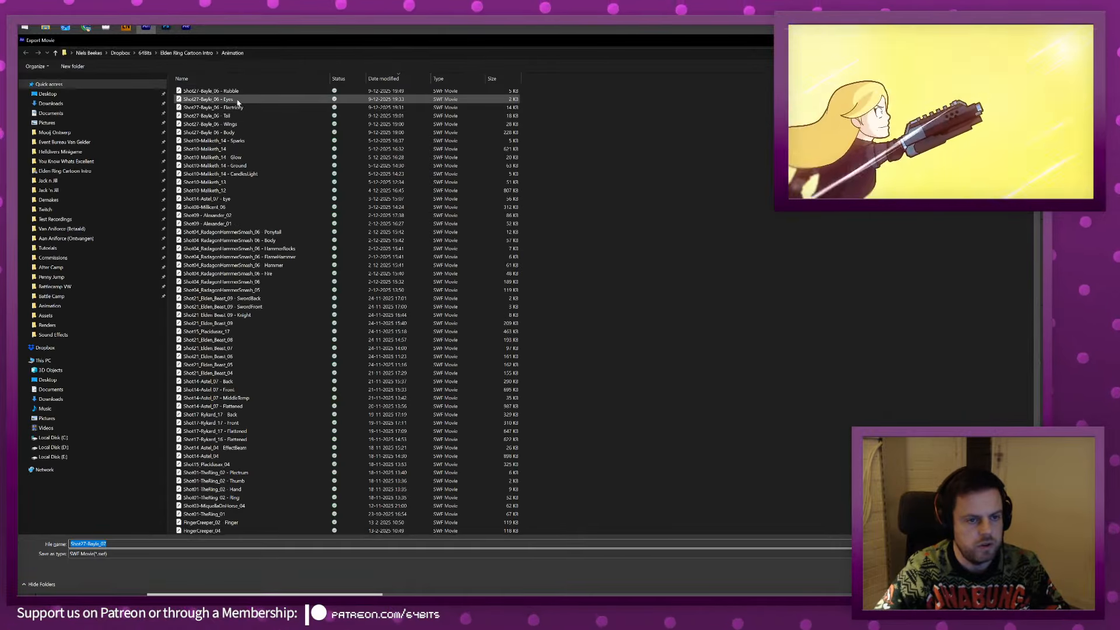
key(Return)
click(575, 350)
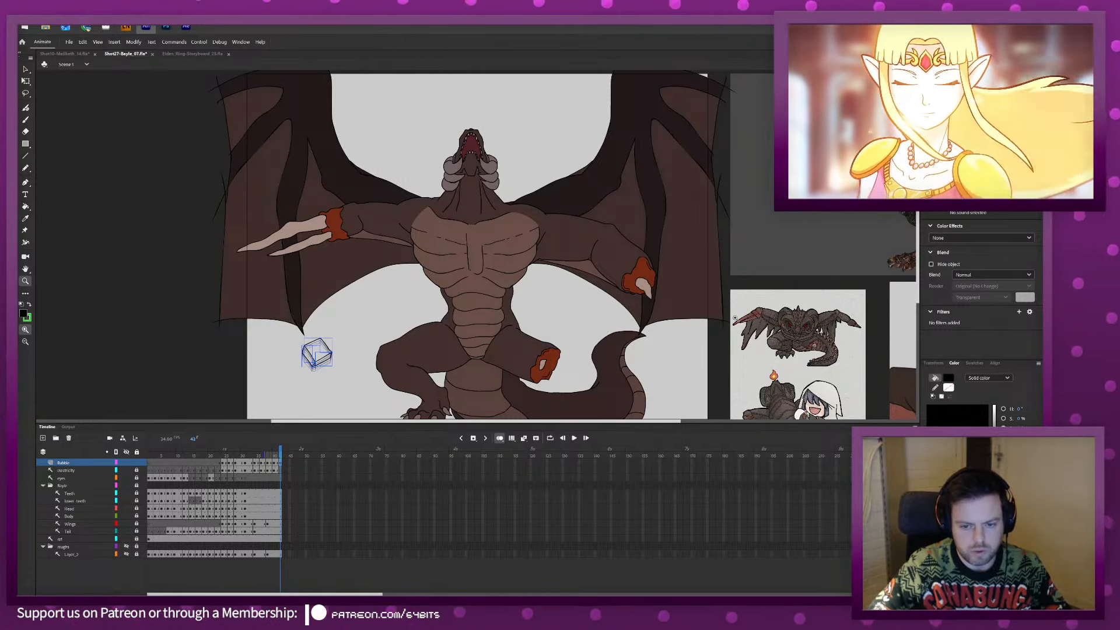
key(alt+Tab)
key(space)
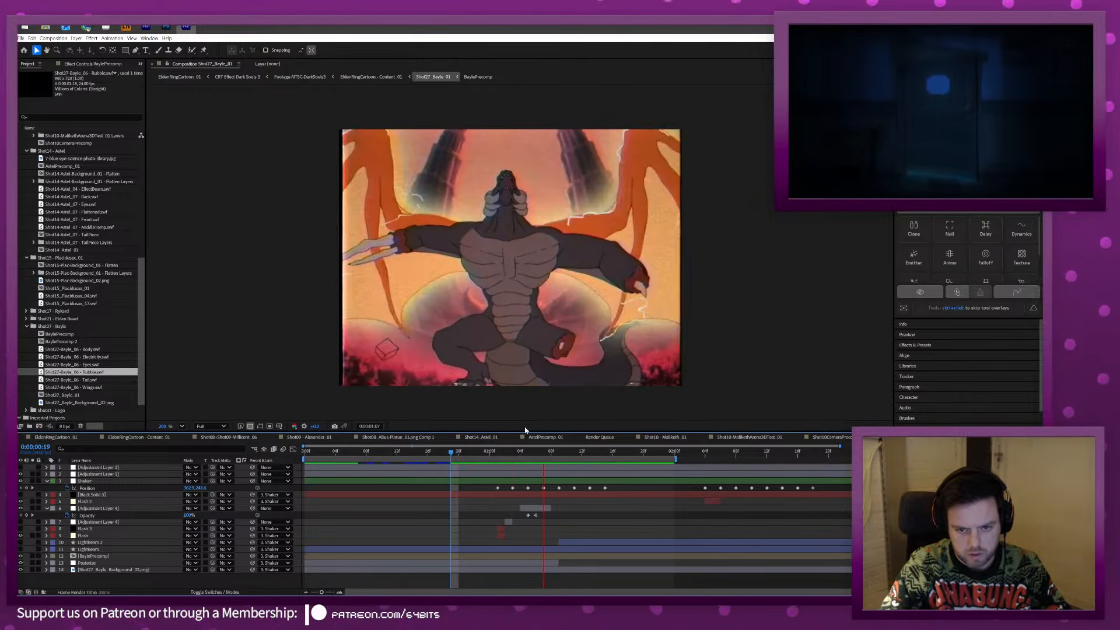
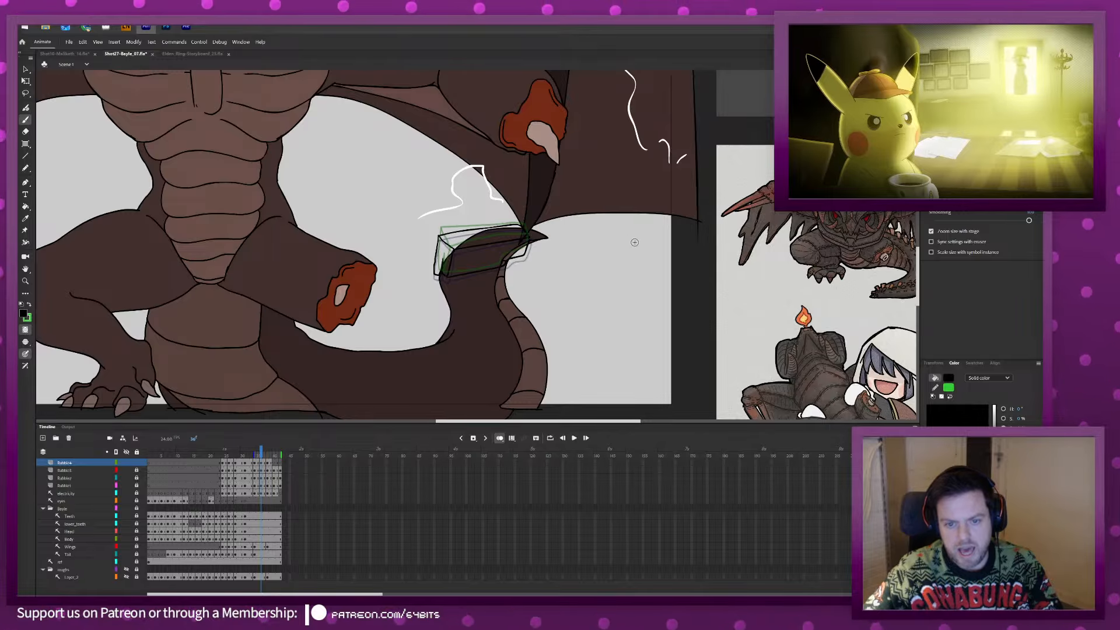
Save the Animate file and paste the long rubble block in place on frame 40 of the fourth rubble layer for free transforming.
key(ctrl+s)
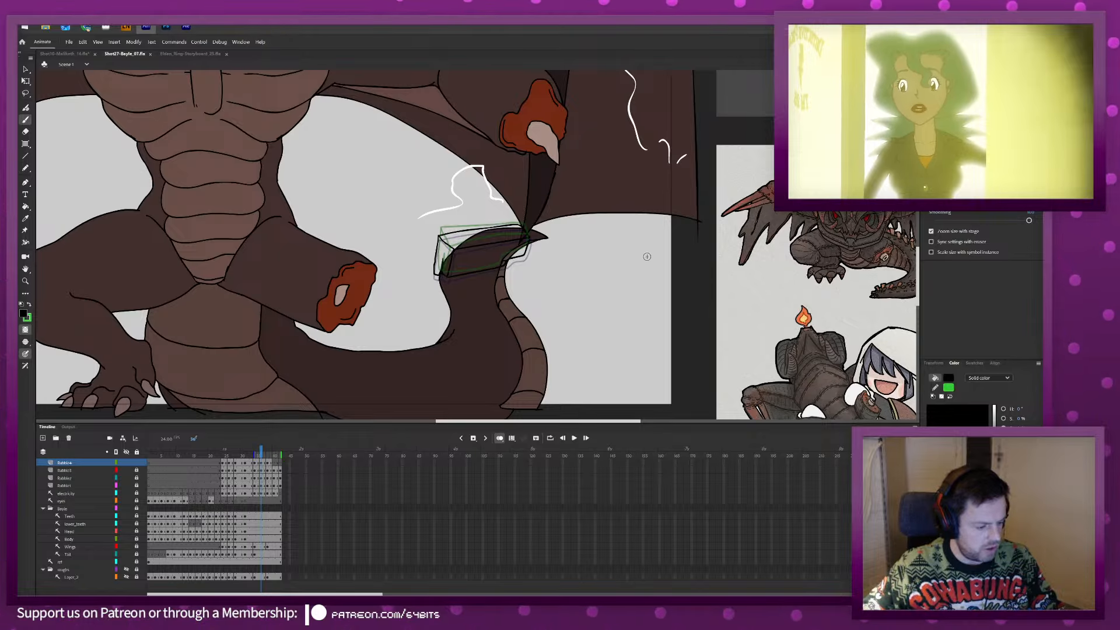
key(period)
key(period)
key(period)
key(period)
key(ctrl+shift+v)
key(q)
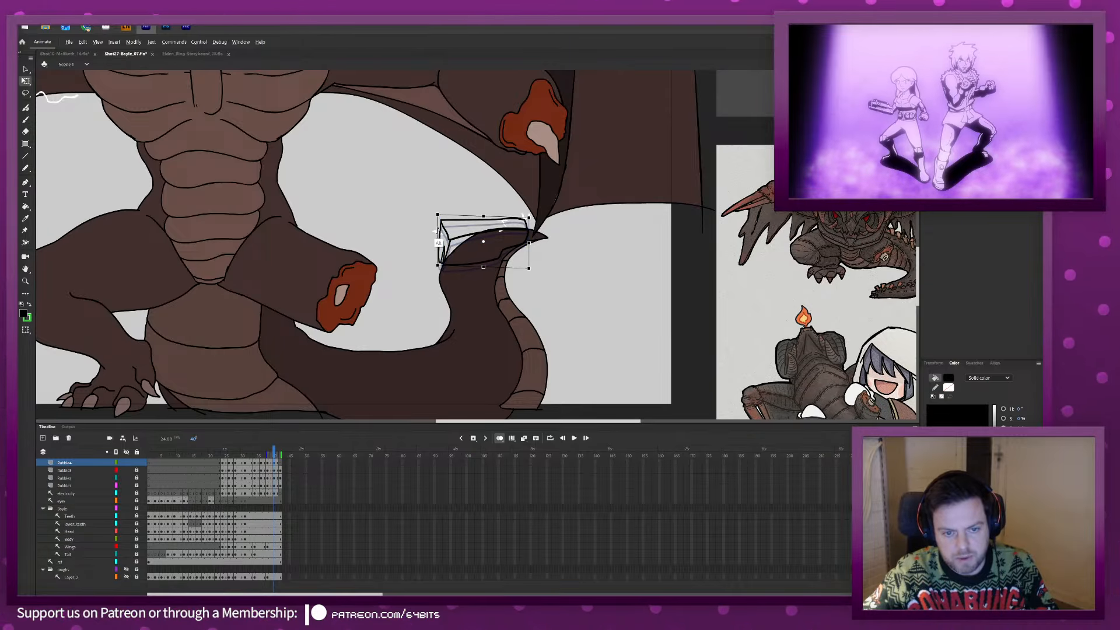
Adjust the rubble block above the dragon's tail tip and redraw it in black on the last frame.
drag(433, 260, 430, 250)
key(period)
key(period)
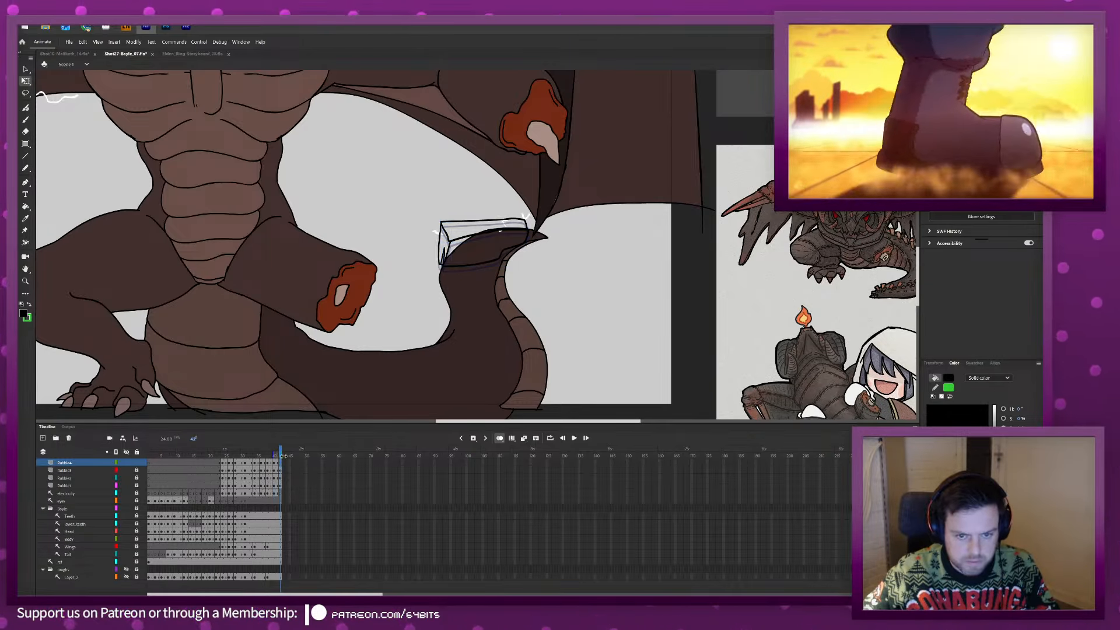
key(b)
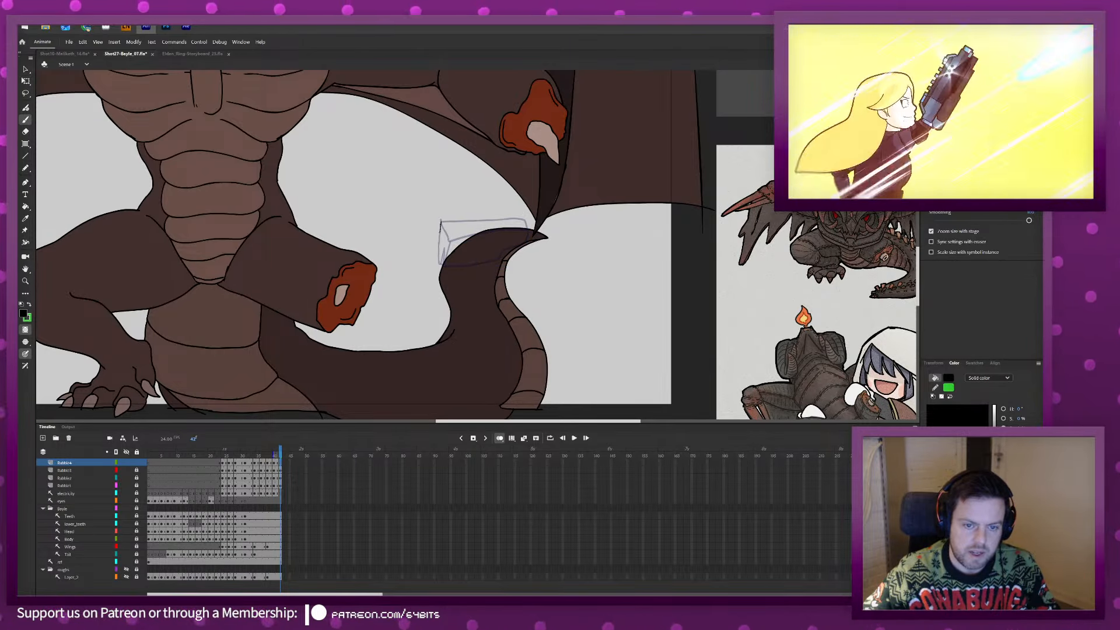
drag(441, 261, 497, 255)
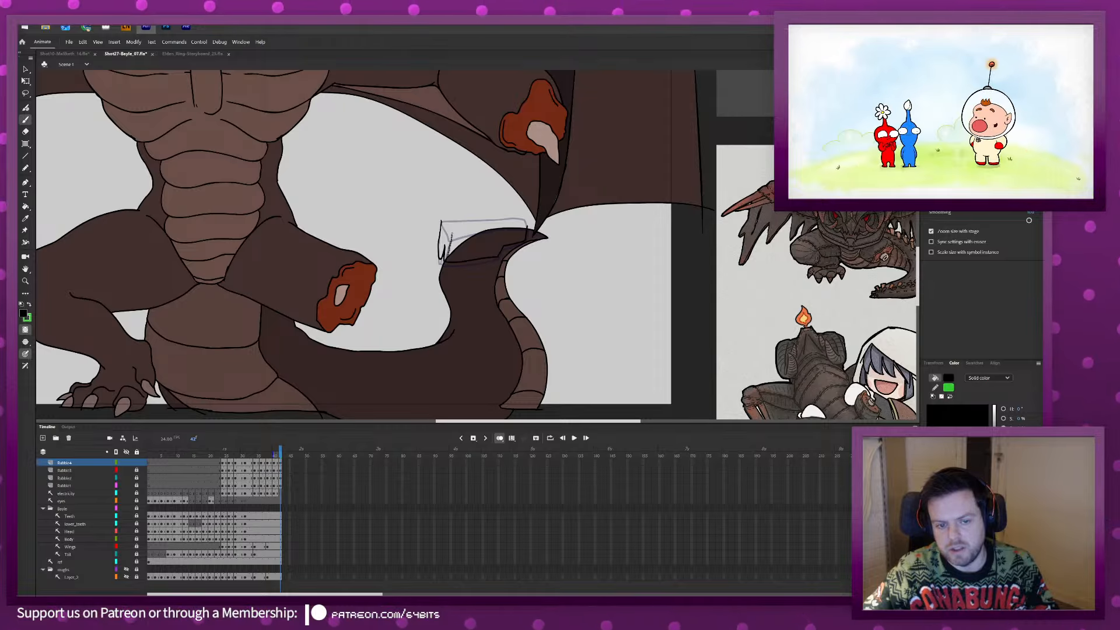
drag(452, 235, 527, 226)
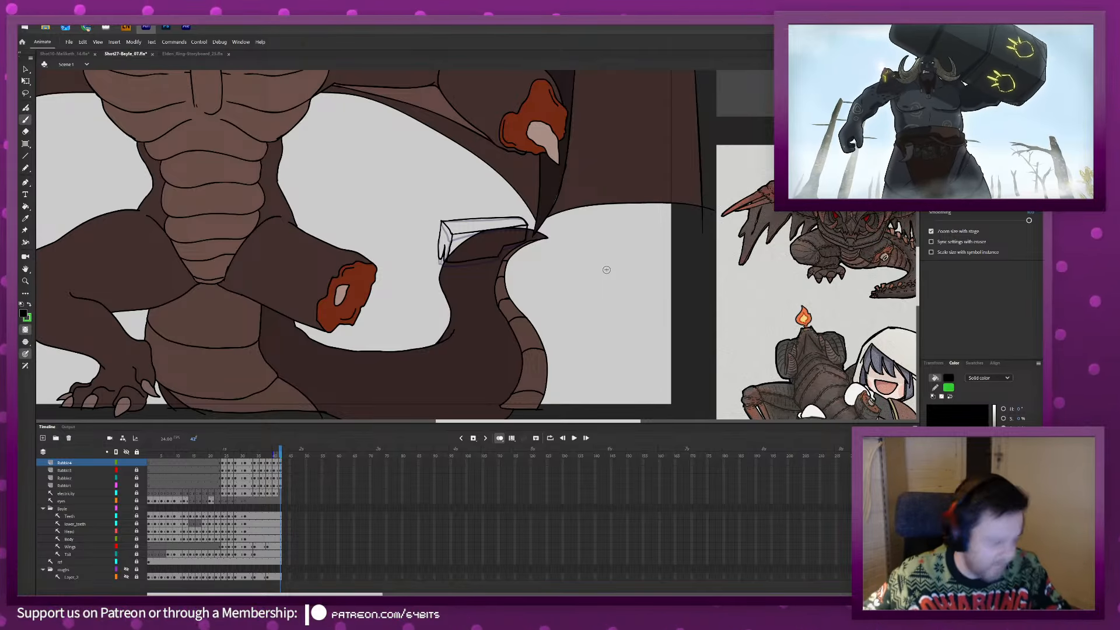
Turn off onion skinning and add a layer above Rubble4 with blank keyframes from the rubble's first frame to the last frame.
drag(281, 451, 223, 450)
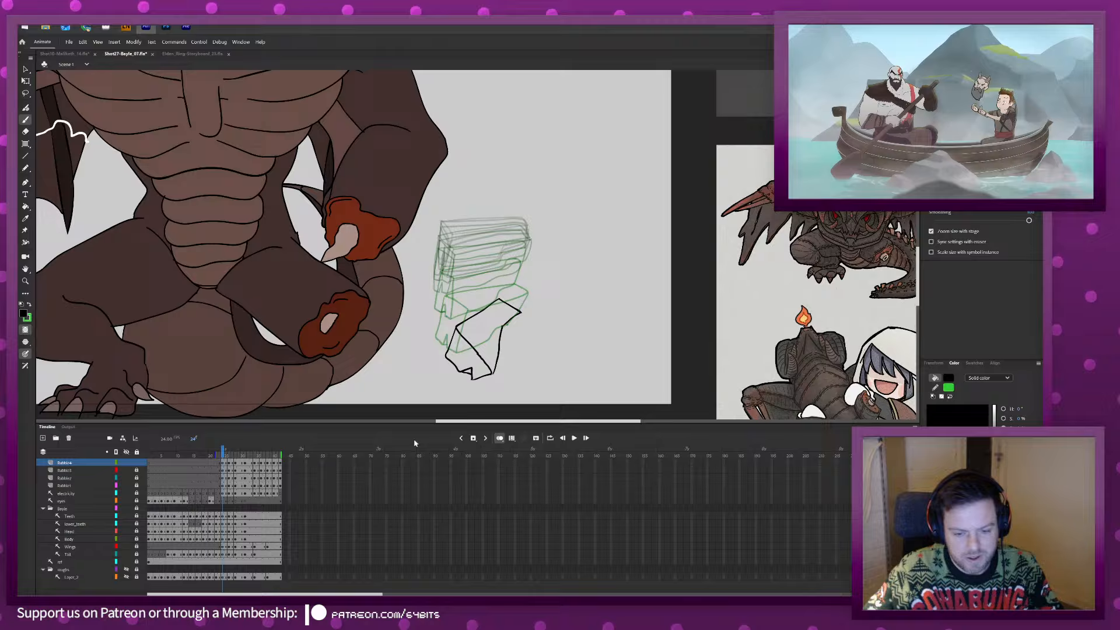
click(500, 438)
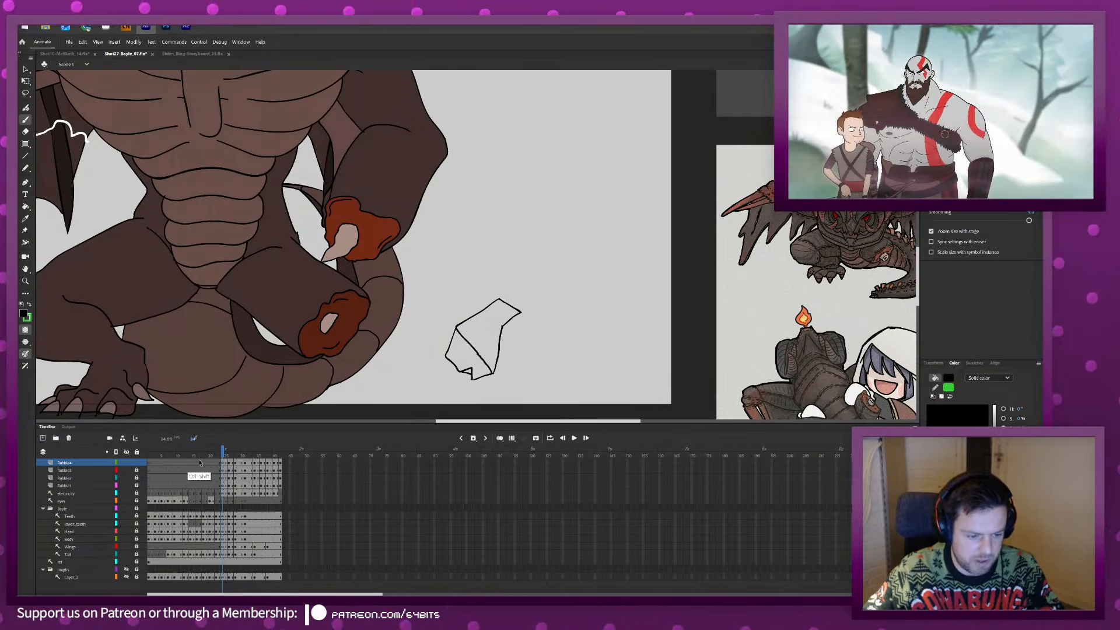
key(ctrl+shift+n)
click(223, 463)
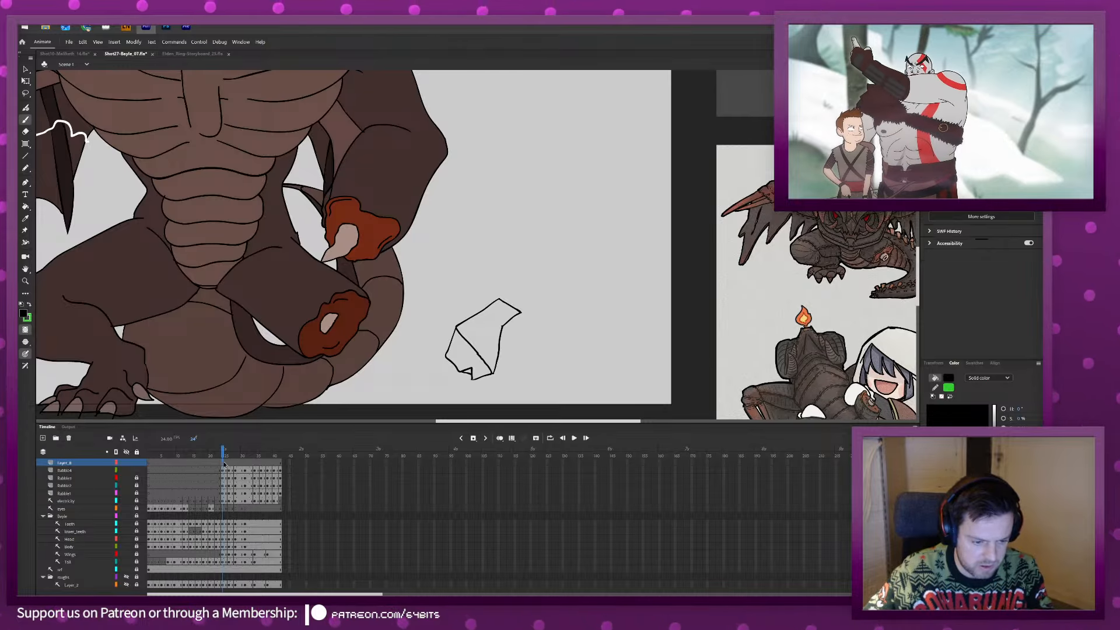
key(F7)
click(230, 463)
key(F7)
drag(236, 467, 281, 465)
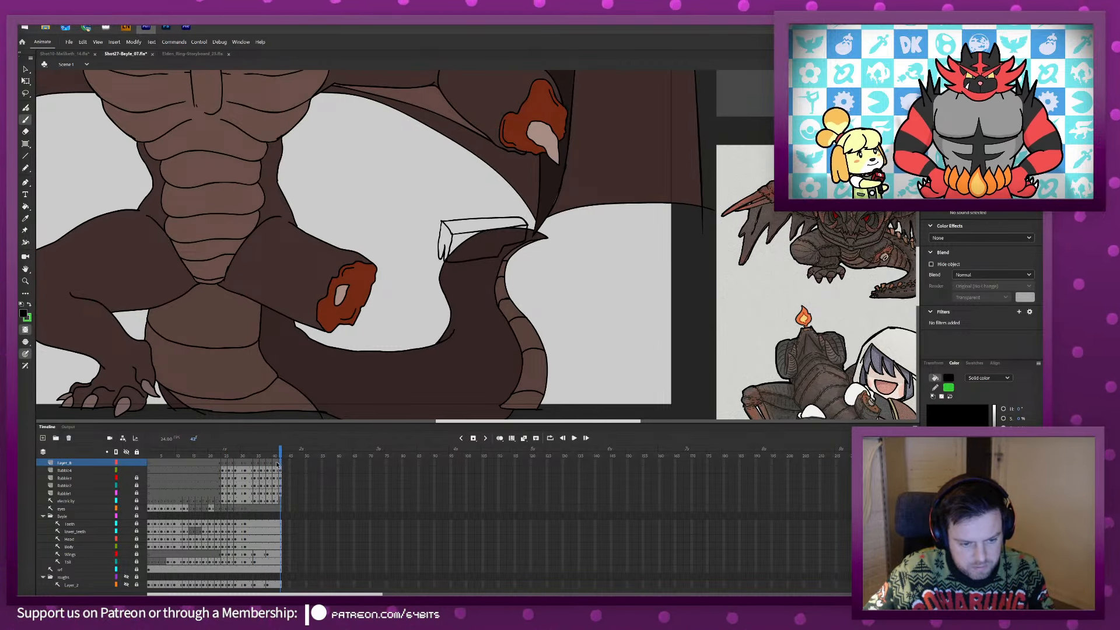
Rename the new layer Rubble5.
double_click(77, 462)
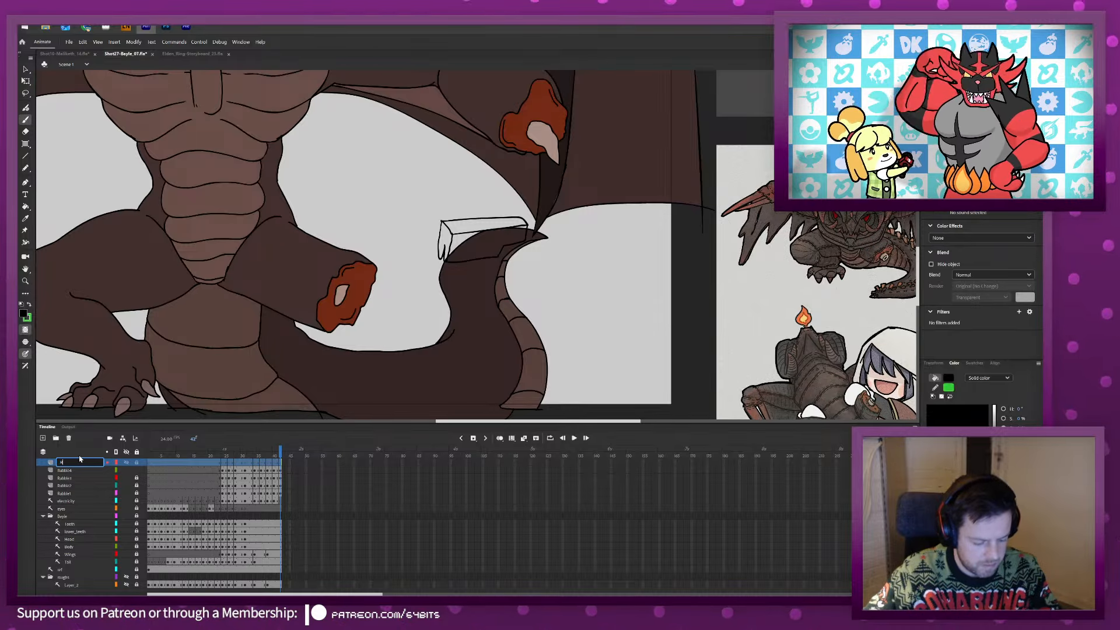
text(Rubble5)
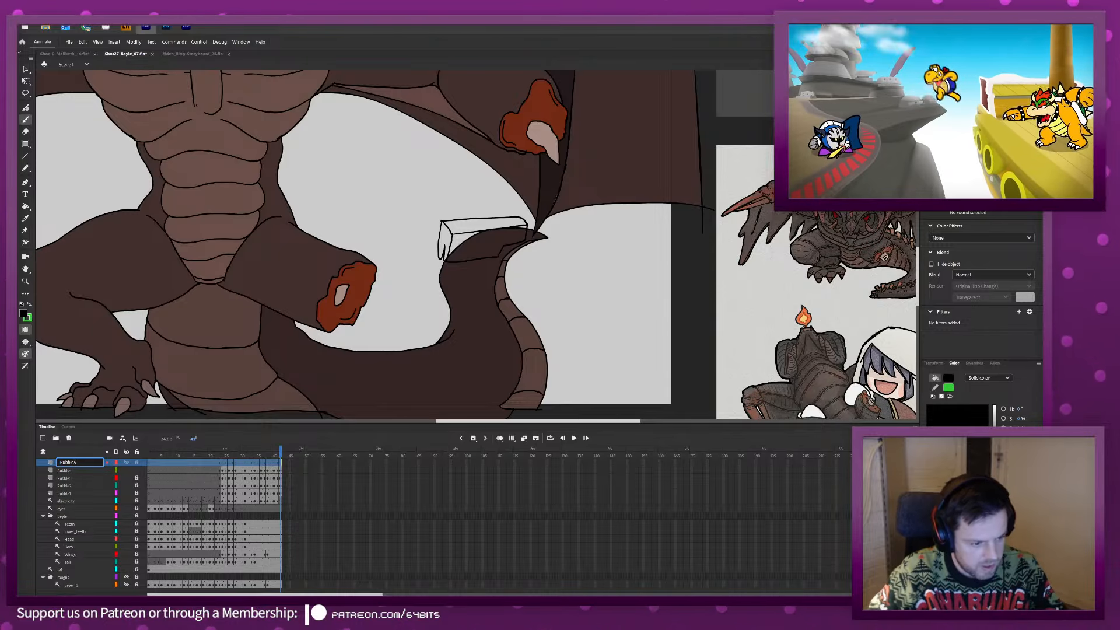
key(Return)
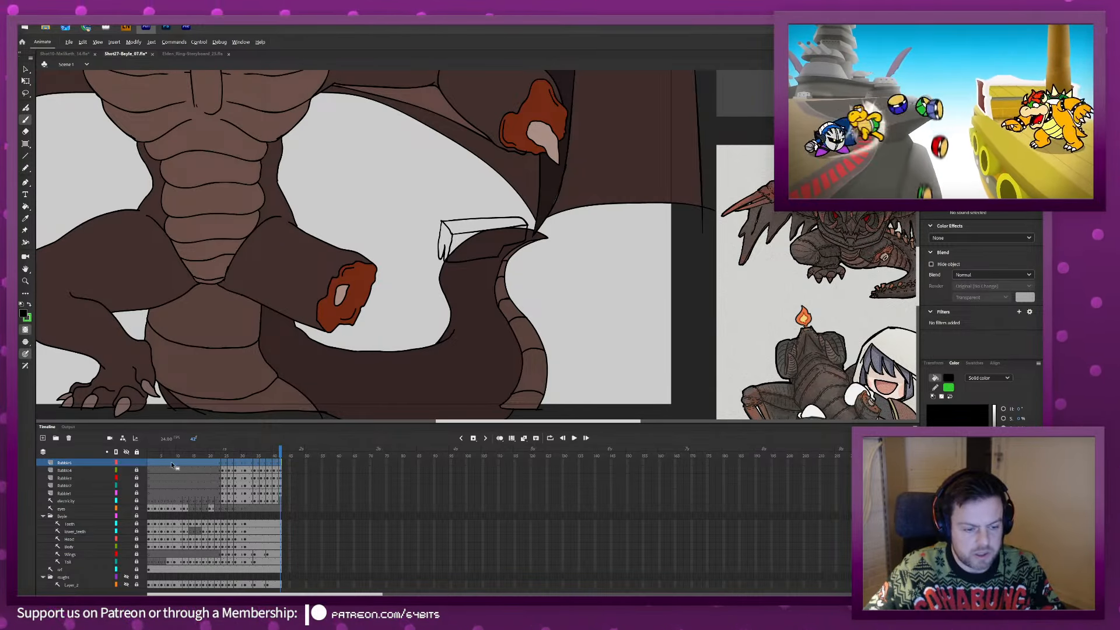
Save the document and export the movie as Shot27-Bayle_06 - Rubble.swf, replacing the existing file.
click(223, 465)
key(ctrl+s)
key(ctrl+alt+shift+s)
double_click(274, 92)
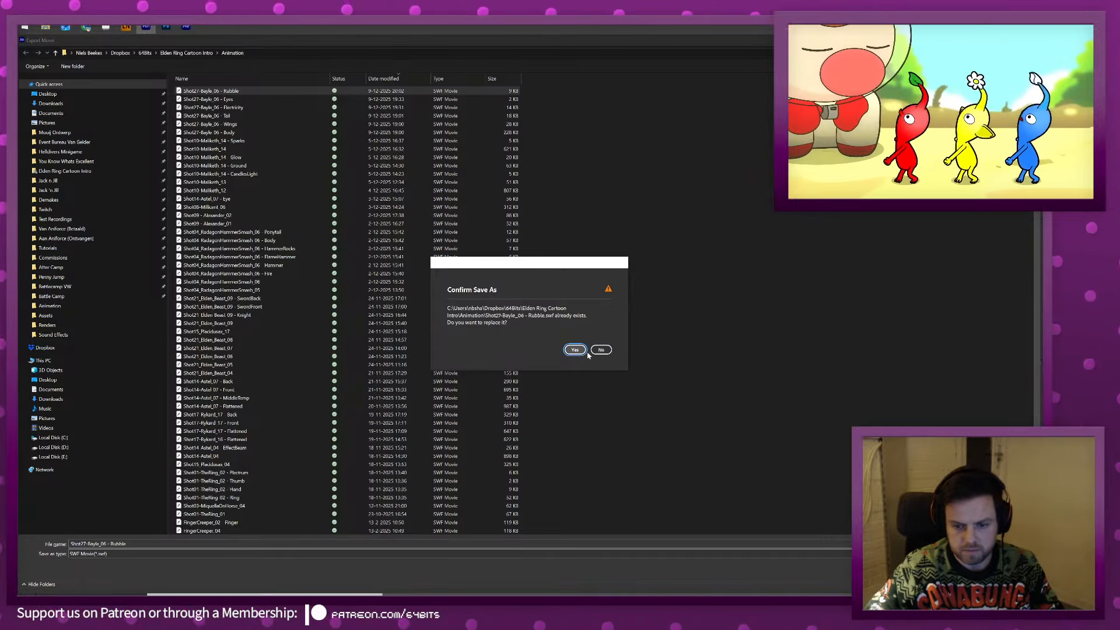
click(583, 351)
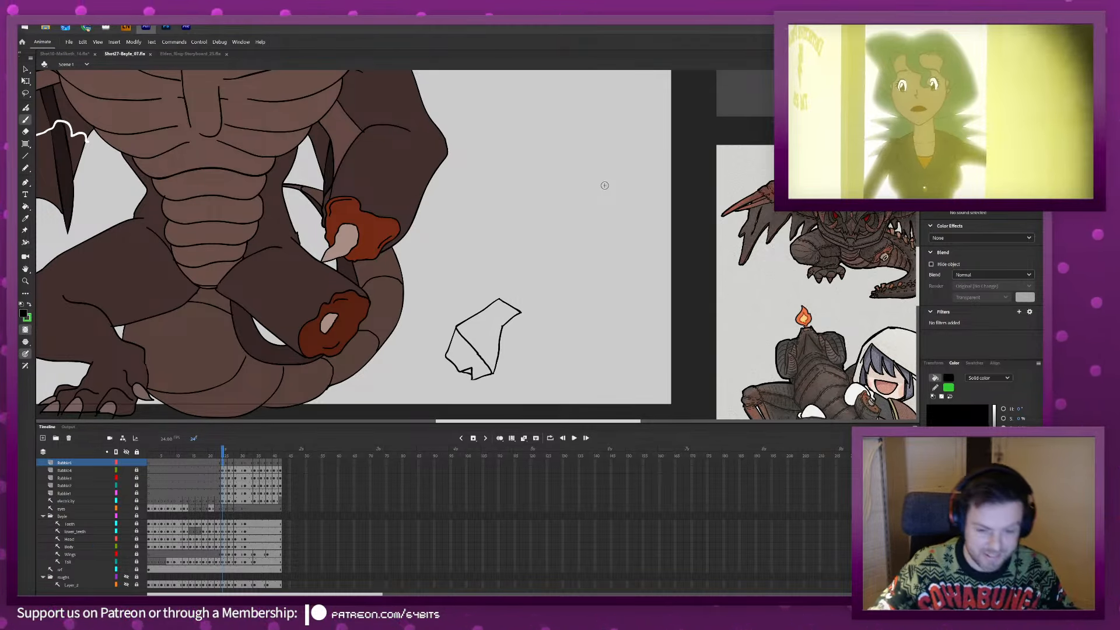
Switch to After Effects, check the Rubble layer in BaylePrecomp, and preview the Shot27_Bayle_01 composition from its start.
click(186, 27)
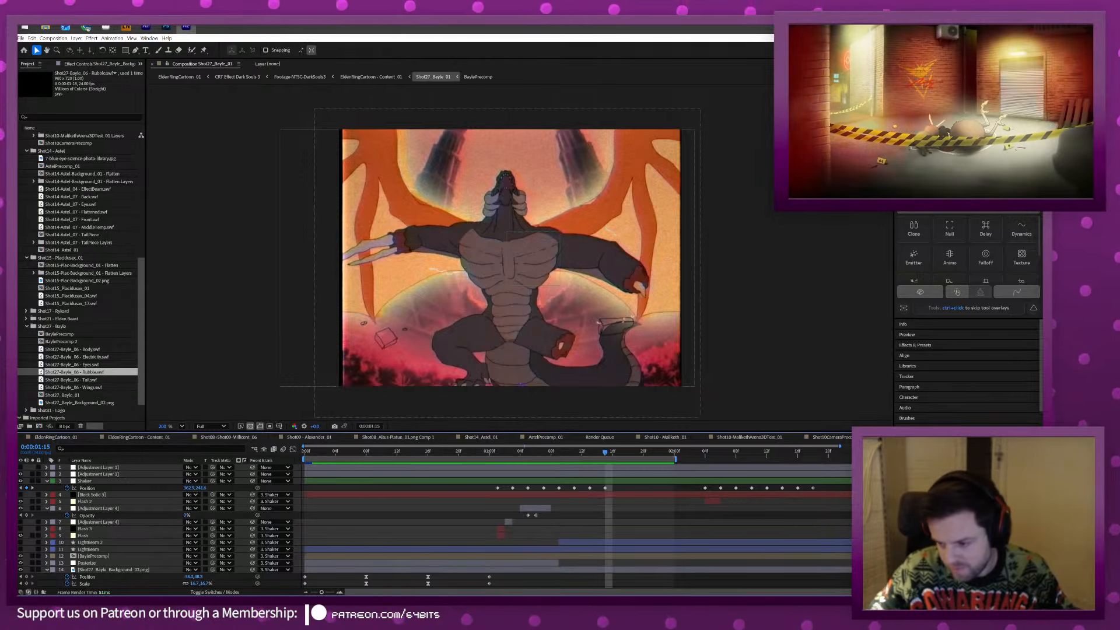
double_click(93, 556)
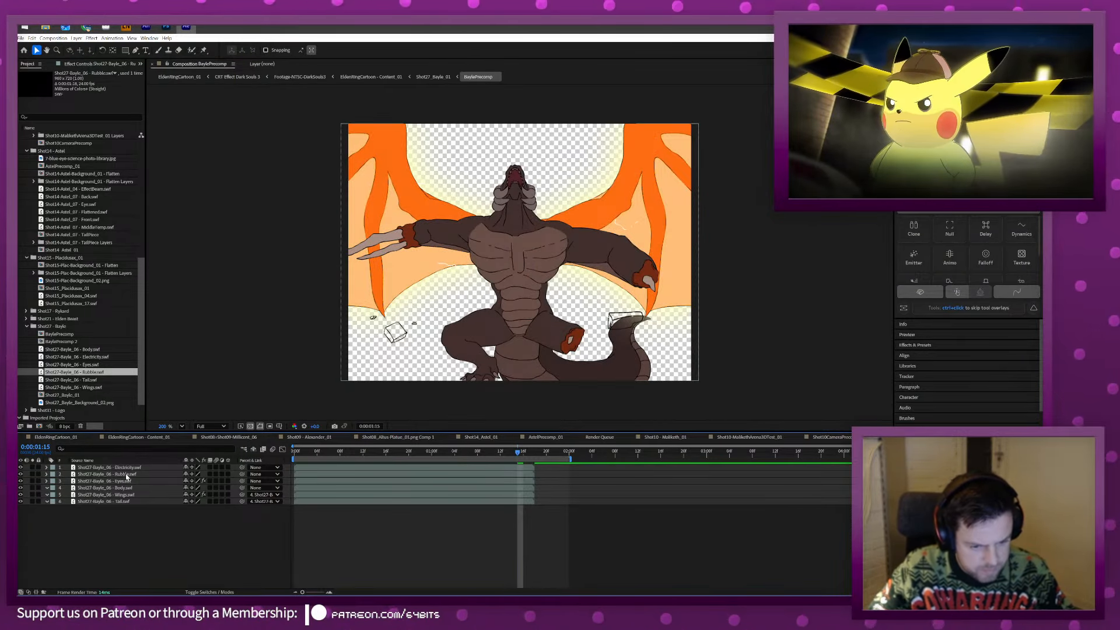
click(127, 474)
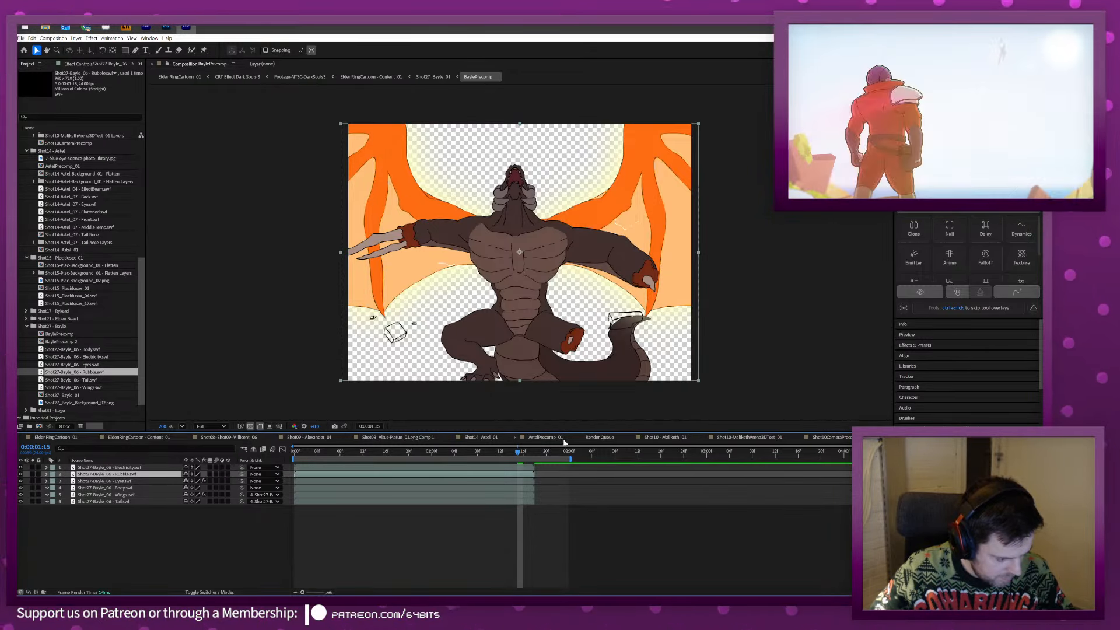
click(907, 437)
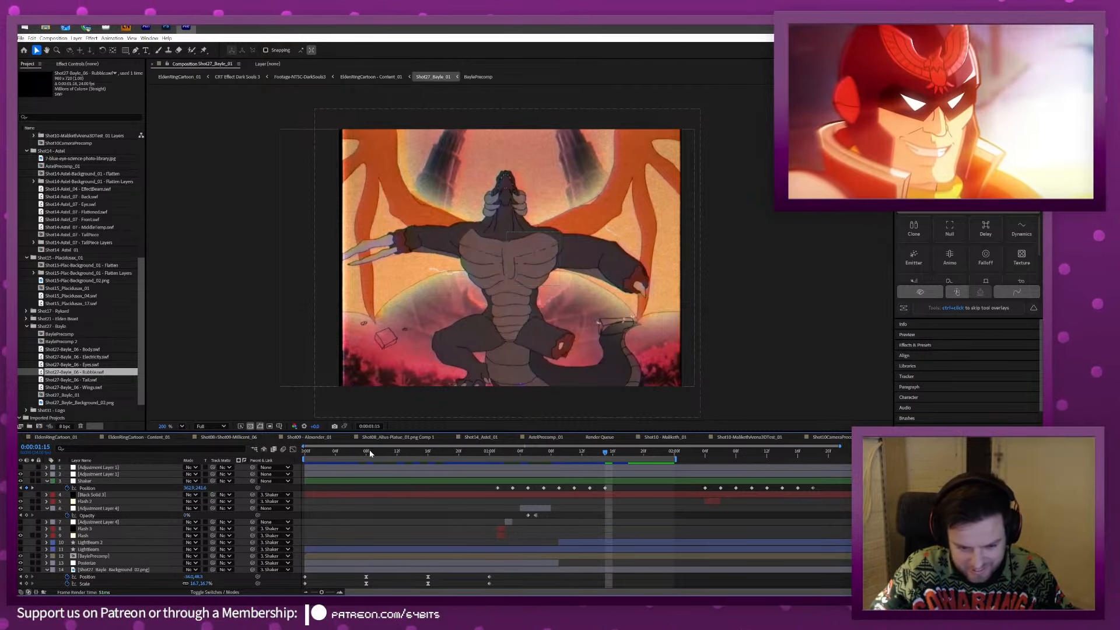
drag(370, 453, 297, 454)
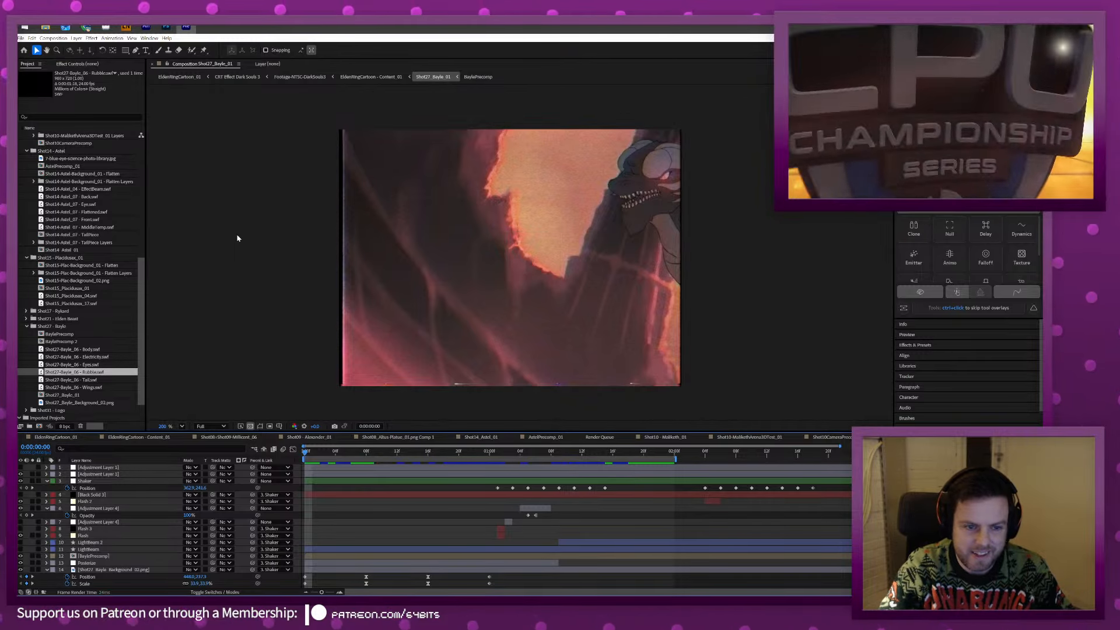
key(space)
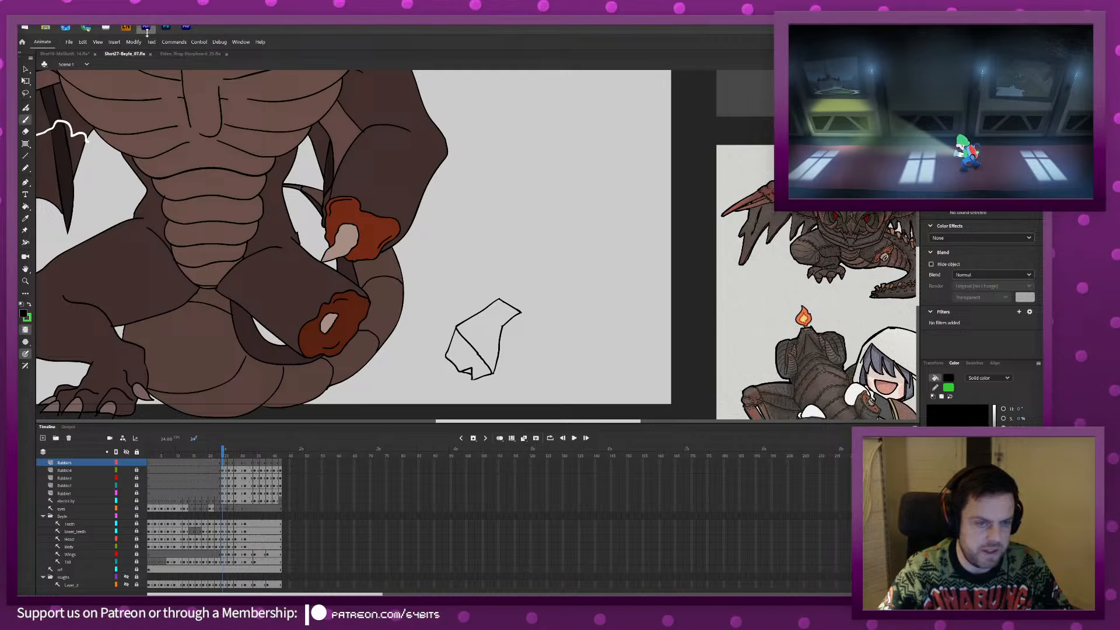
Return to Animate and draw a small pointed rubble block beside the larger rock on the first Rubble5 keyframe.
click(145, 26)
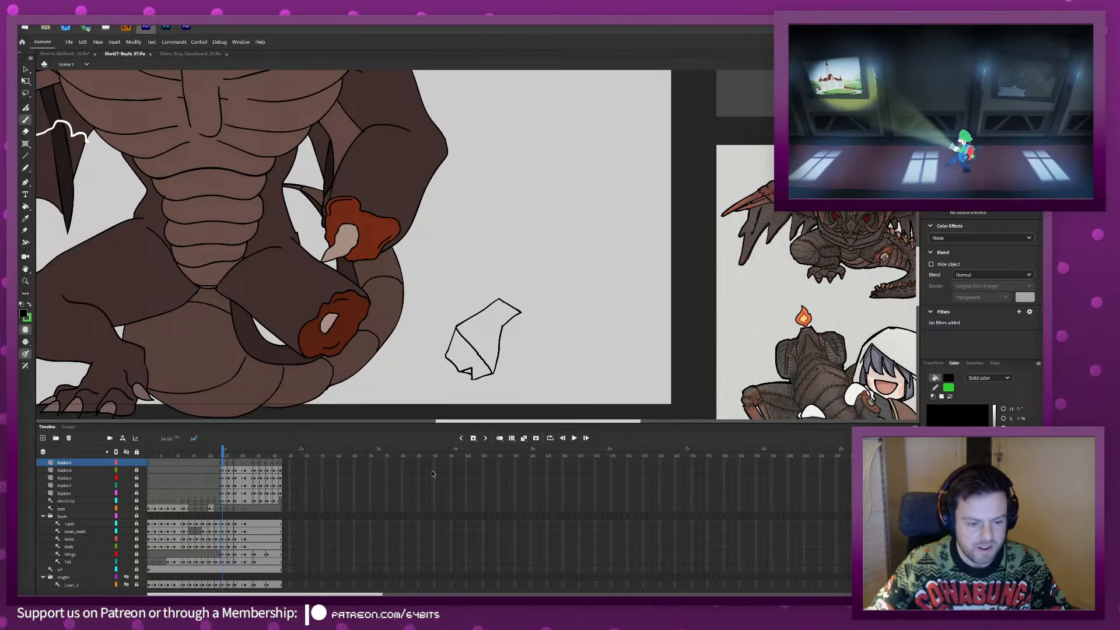
drag(539, 361, 584, 349)
drag(584, 349, 597, 361)
drag(540, 361, 561, 374)
drag(560, 374, 597, 361)
drag(539, 361, 557, 393)
Turn on onion skinning and redraw the small block slightly higher, as a rectangular face, on the next Rubble5 keyframe.
key(period)
key(period)
click(500, 438)
mouse_move(557, 394)
mouse_down()
mouse_move(596, 361)
mouse_move(554, 355)
mouse_move(594, 352)
mouse_move(593, 335)
mouse_move(551, 334)
mouse_up()
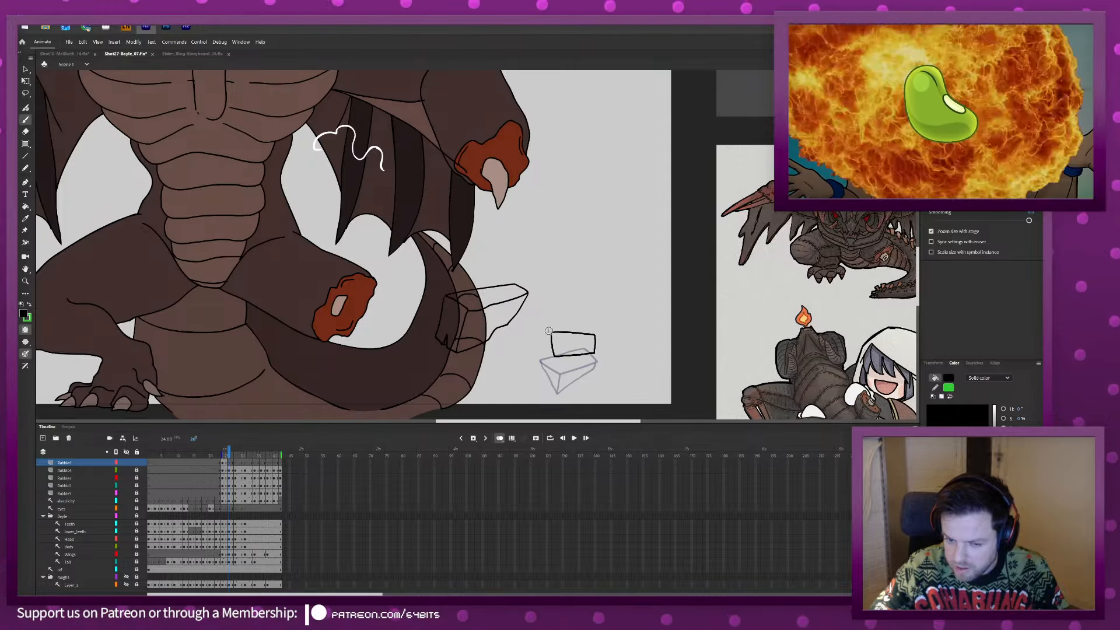
mouse_move(518, 342)
mouse_down()
mouse_move(774, 335)
mouse_move(668, 324)
mouse_up()
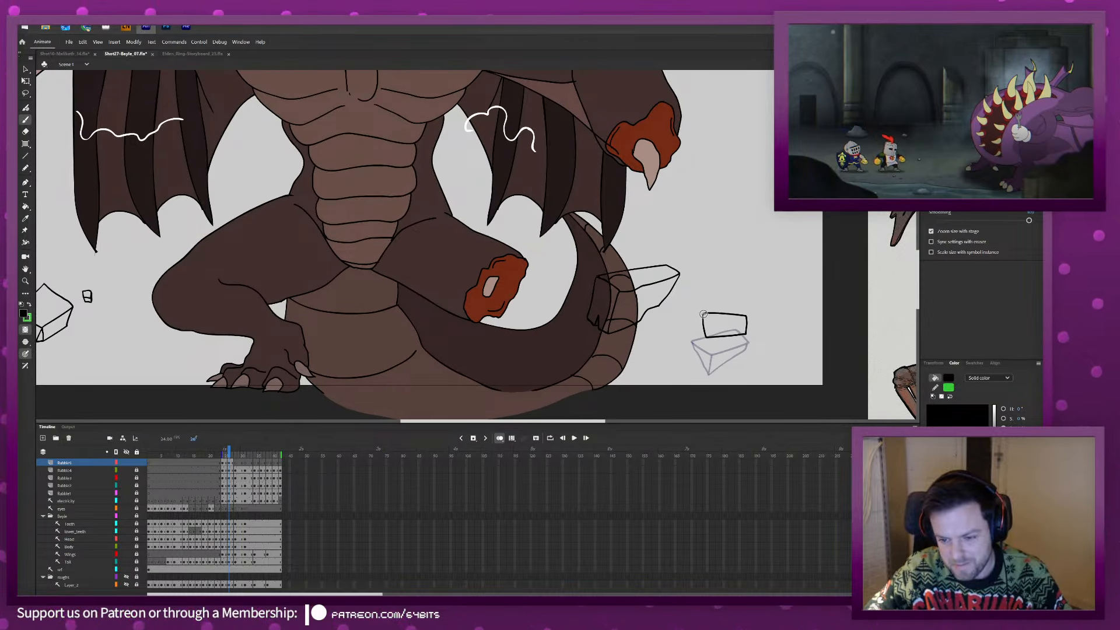
mouse_move(704, 313)
mouse_down()
mouse_move(690, 327)
mouse_move(705, 336)
mouse_up()
Draw the small block tilted downward, with a pointed end, on the following Rubble5 keyframe below the wing tip.
key(period)
key(period)
drag(703, 327, 597, 366)
drag(603, 327, 628, 358)
mouse_move(603, 327)
mouse_down()
mouse_move(628, 358)
mouse_move(594, 331)
mouse_up()
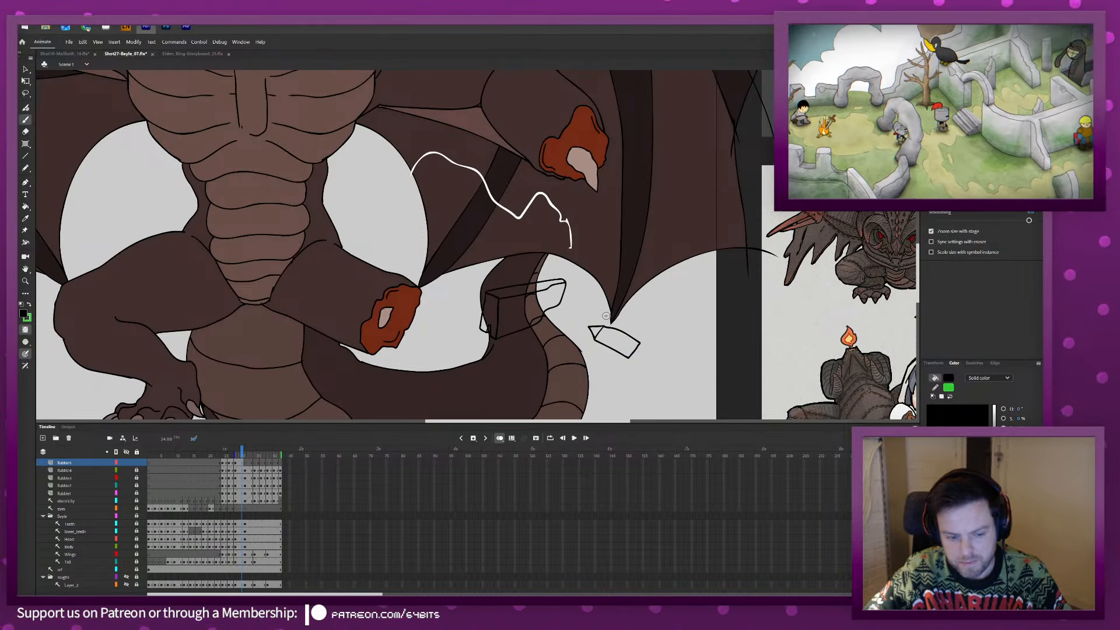
Redraw the small block rotated steeper and slightly higher on the next Rubble5 keyframes beside the tail.
key(period)
key(period)
key(period)
mouse_move(618, 295)
mouse_down()
mouse_move(606, 305)
mouse_move(644, 334)
mouse_move(617, 297)
mouse_up()
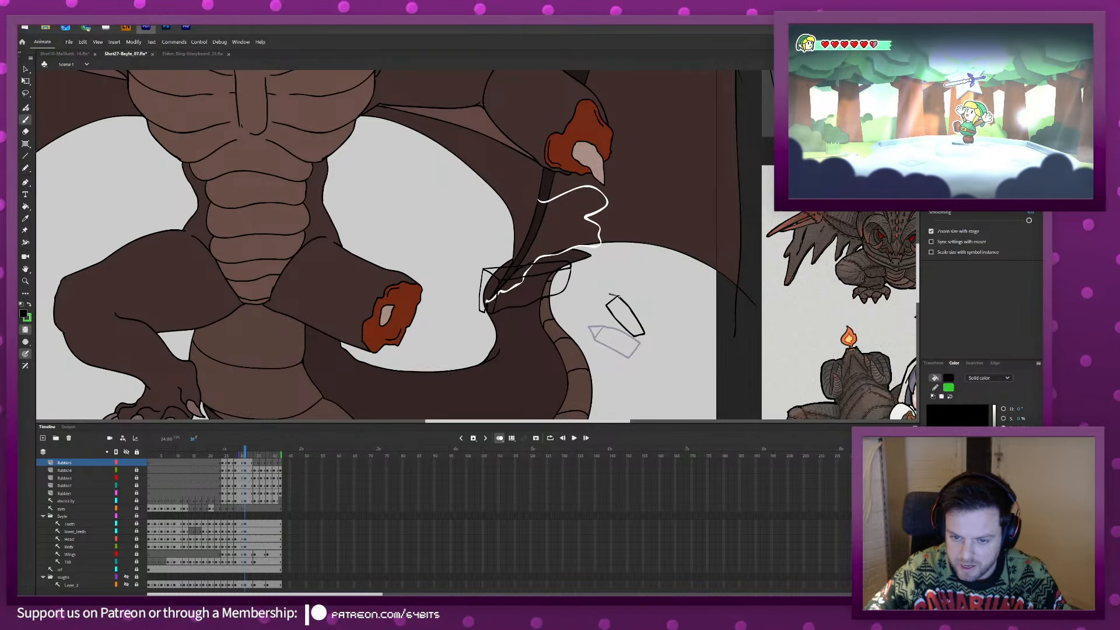
key(period)
key(period)
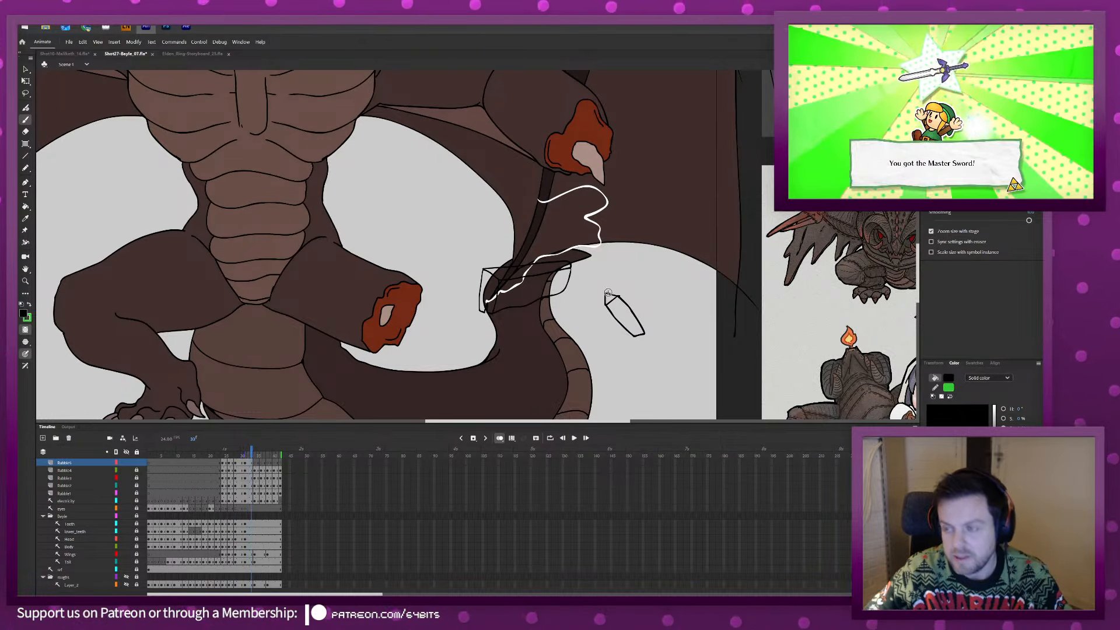
key(period)
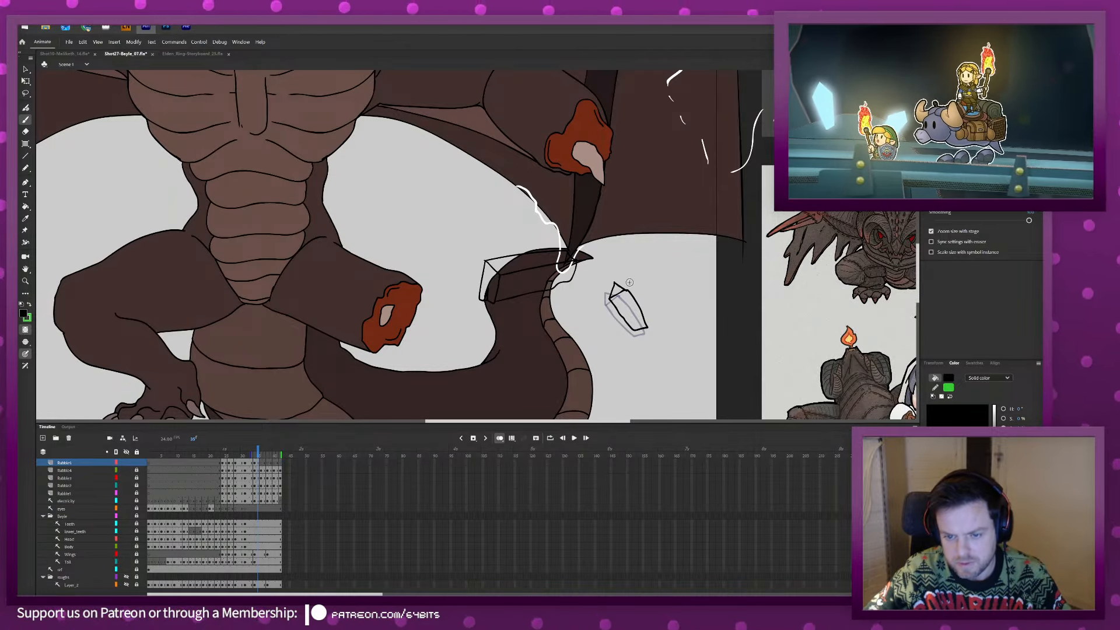
Draw the small block as a tapered four-sided face with a pointed top on the next Rubble5 keyframe.
key(period)
key(period)
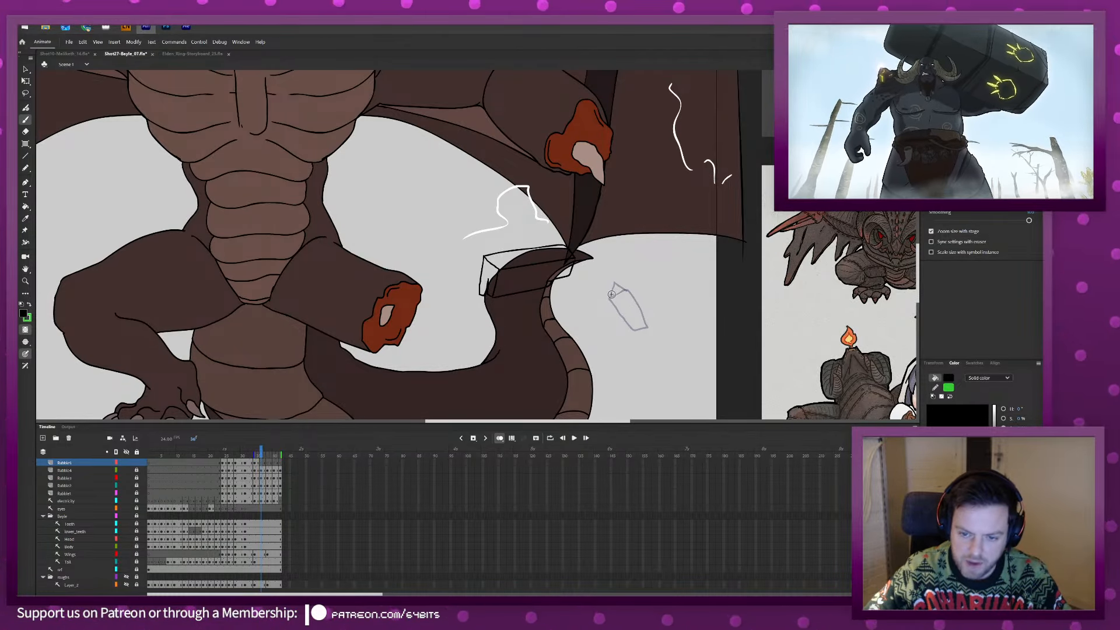
drag(610, 295, 634, 287)
key(ctrl+z)
drag(613, 292, 634, 329)
drag(634, 328, 648, 327)
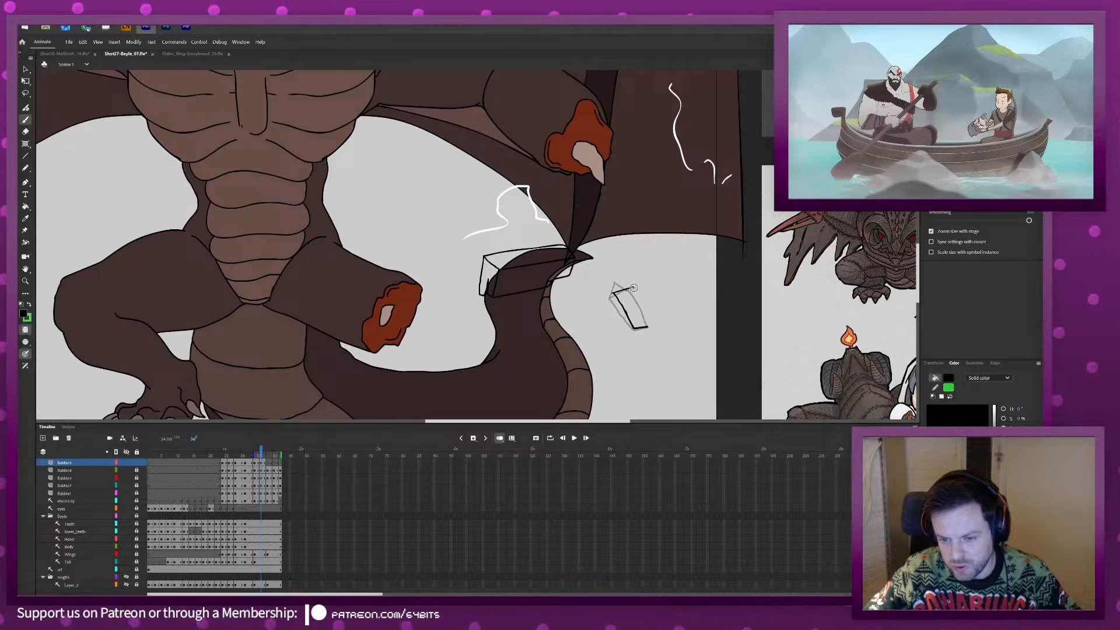
drag(634, 287, 648, 327)
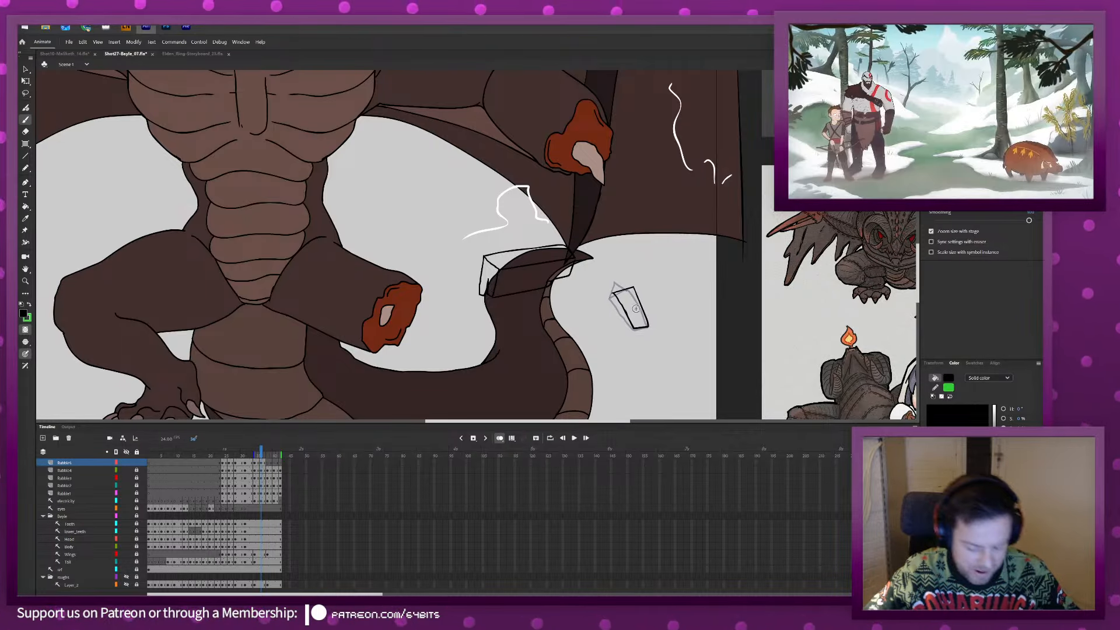
drag(615, 291, 621, 278)
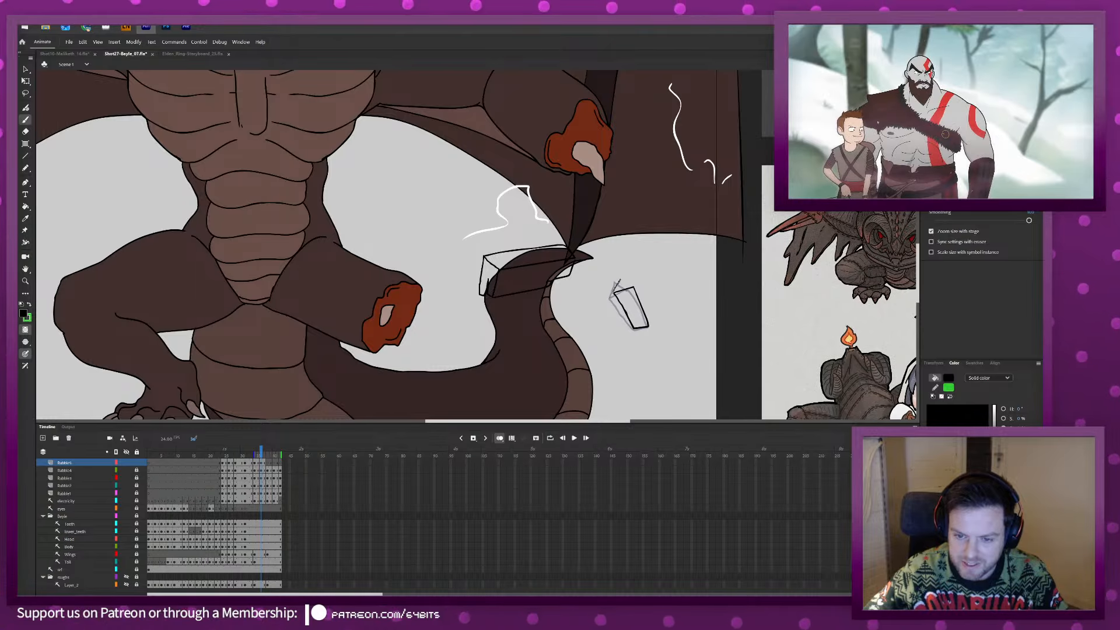
Redraw the tapered block with its pointed top slightly further right on the following Rubble5 keyframes.
key(period)
key(period)
mouse_move(617, 292)
mouse_down()
mouse_move(635, 327)
mouse_move(645, 317)
mouse_up()
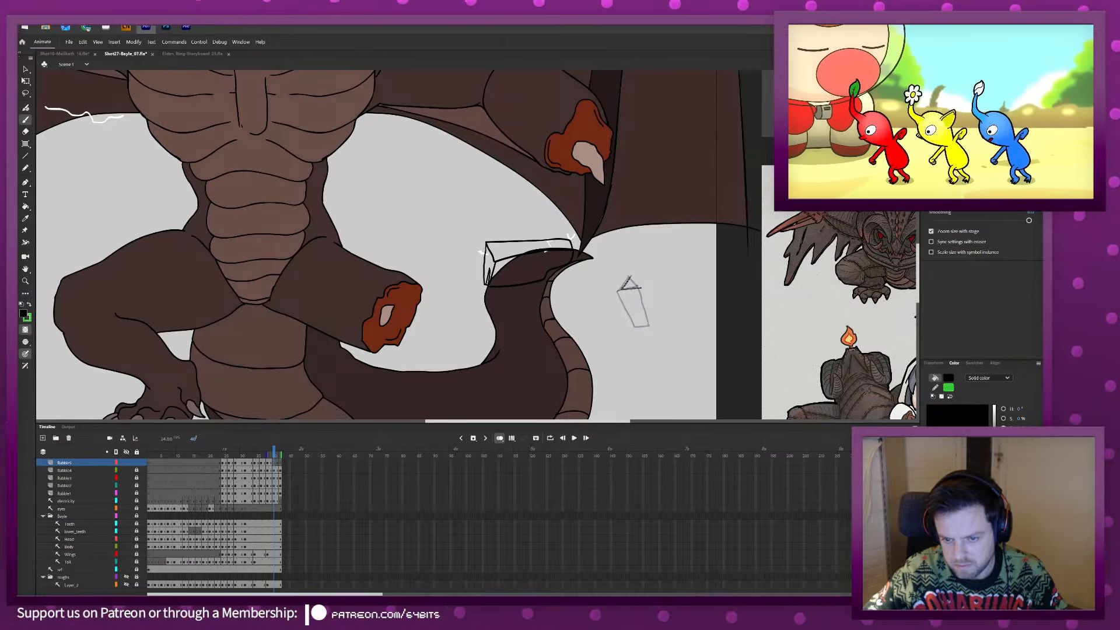
key(period)
key(period)
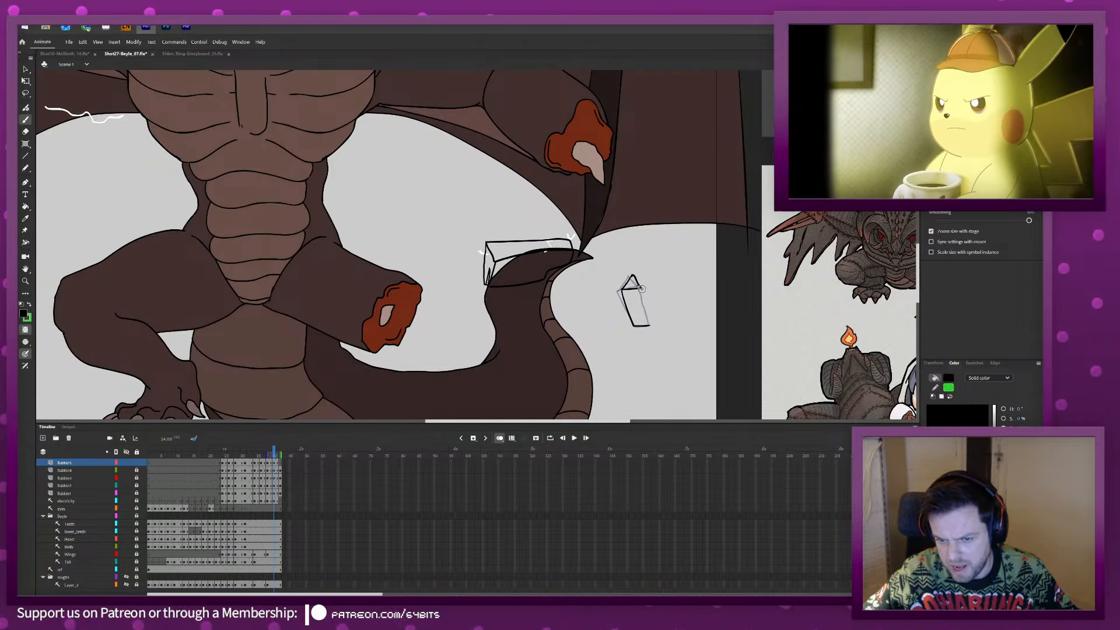
Duplicate the small block onto the last Rubble5 frame, nudge it slightly right and up, and test the movie.
click(280, 465)
key(F6)
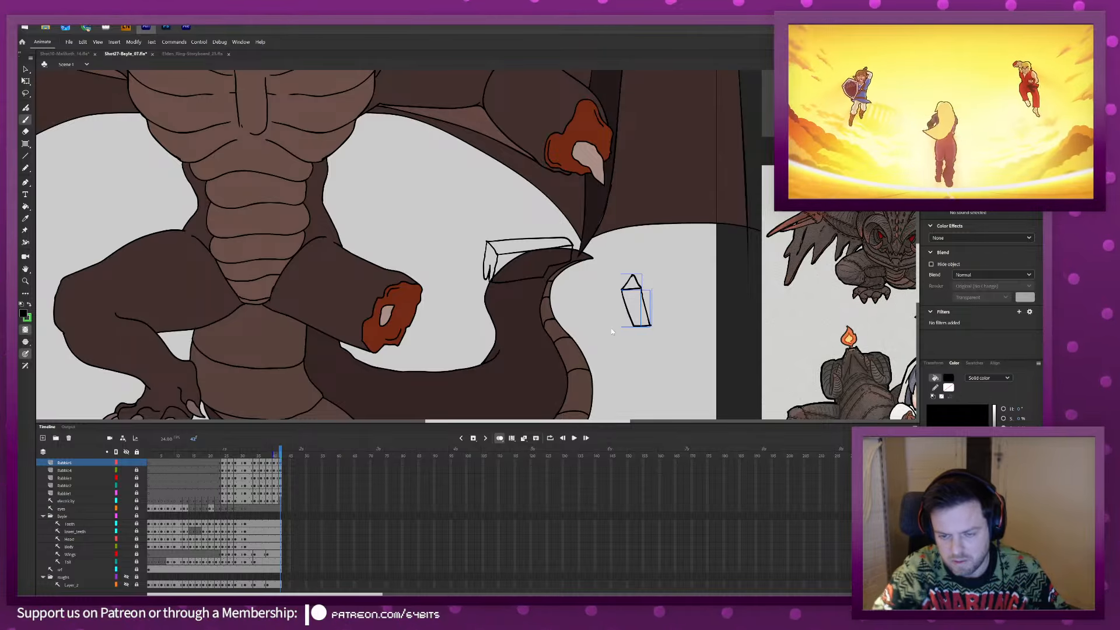
key(Right)
key(Up)
key(Escape)
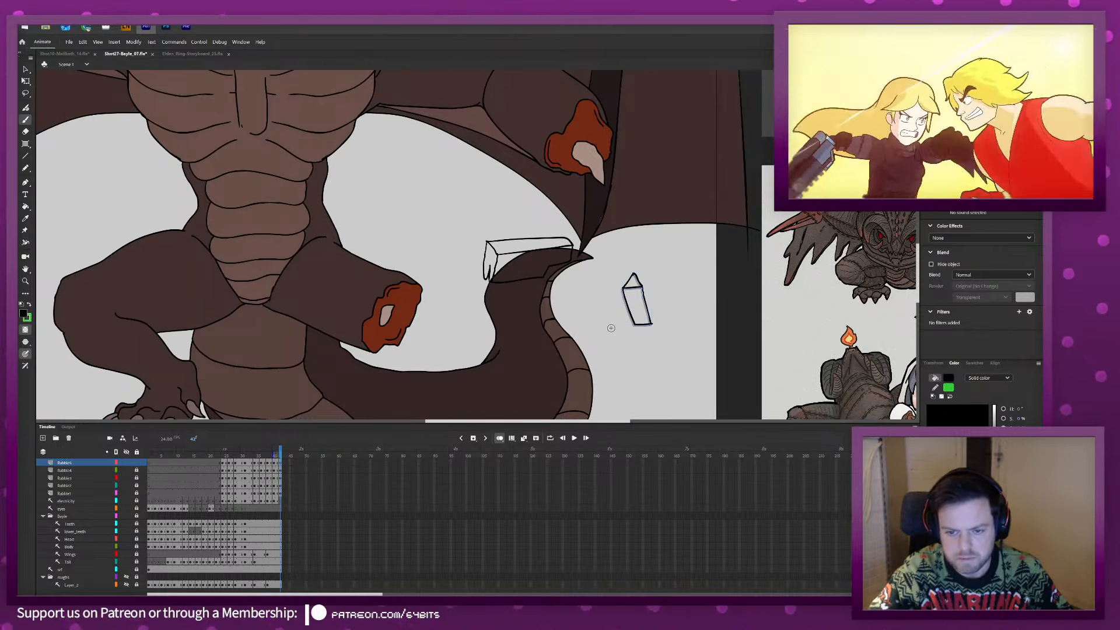
key(ctrl+Return)
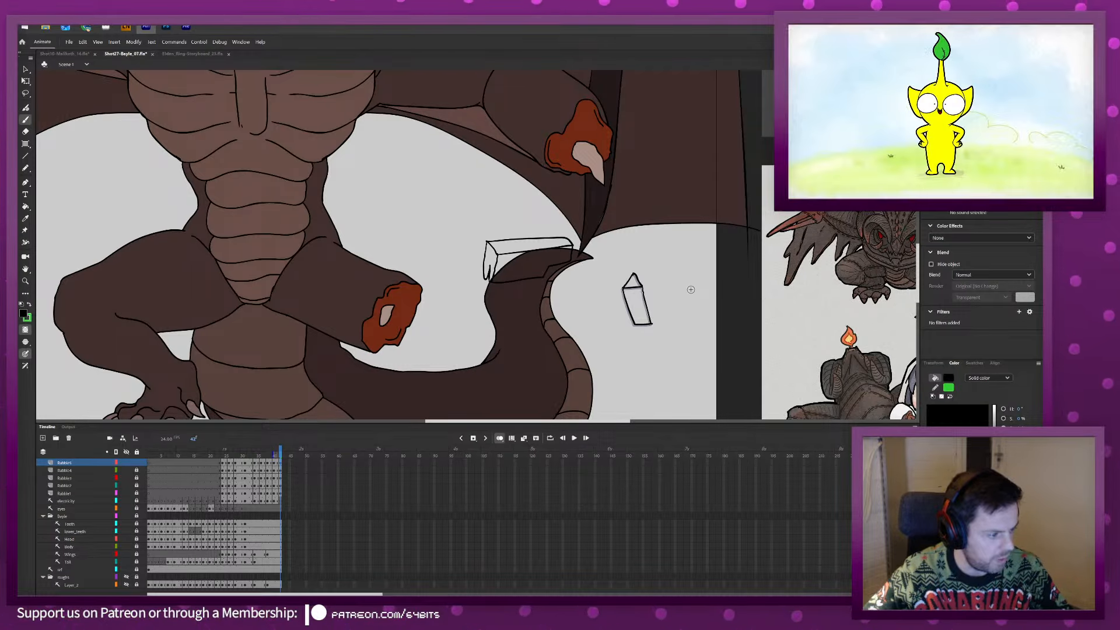
Switch to After Effects, preview the Shot27_Bayle_01 composition, and inspect the lower edge of the frame up close.
click(185, 27)
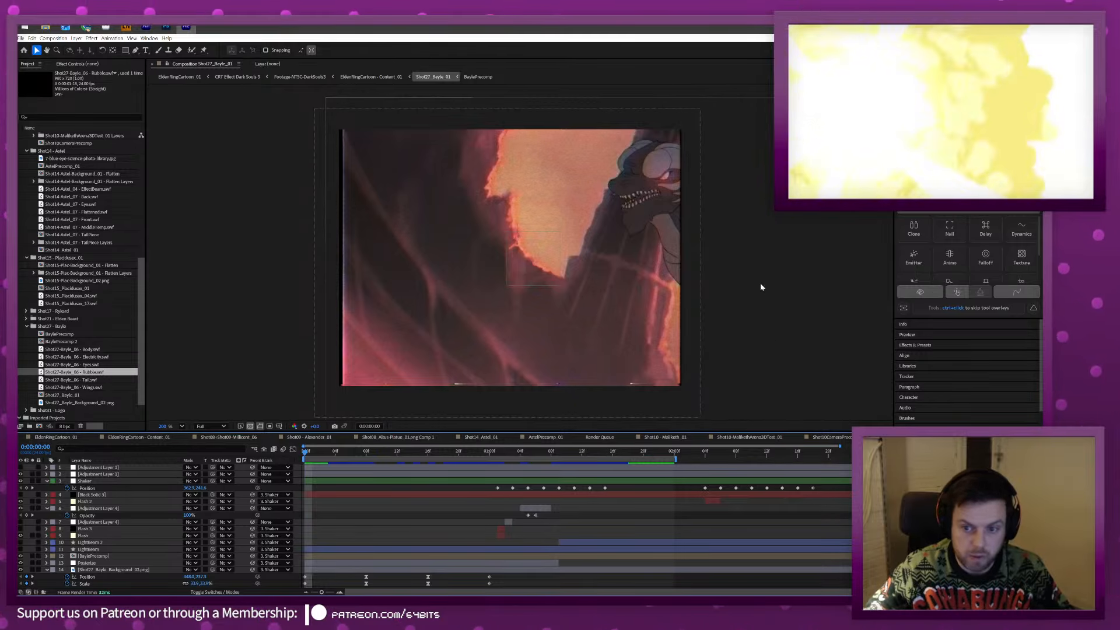
key(space)
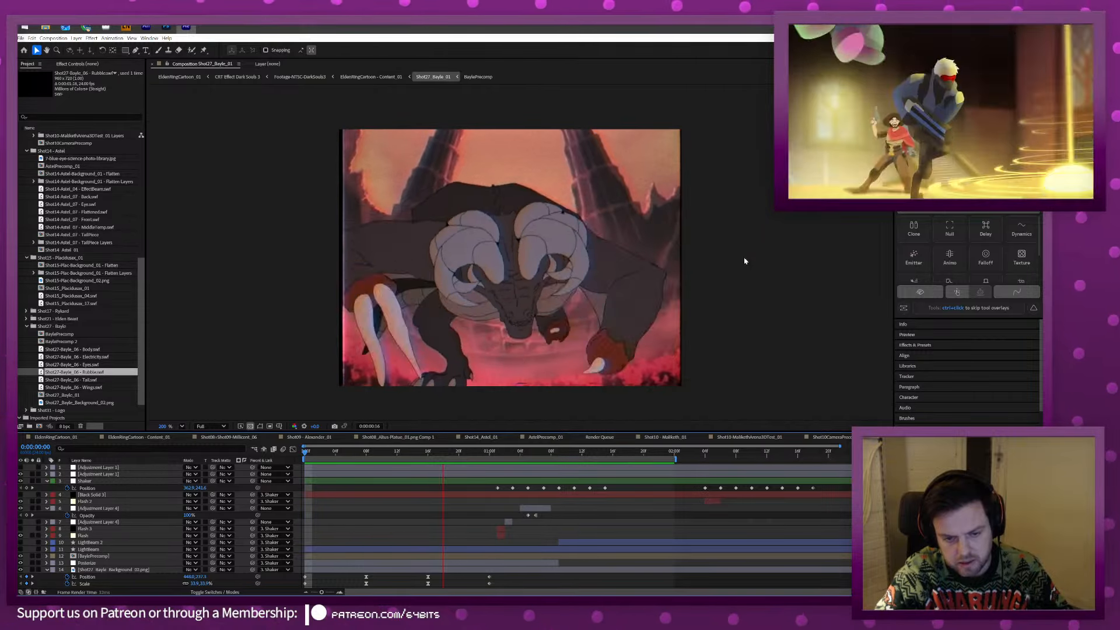
key(space)
scroll(441, 311, up, 1)
drag(572, 327, 478, 341)
key(z)
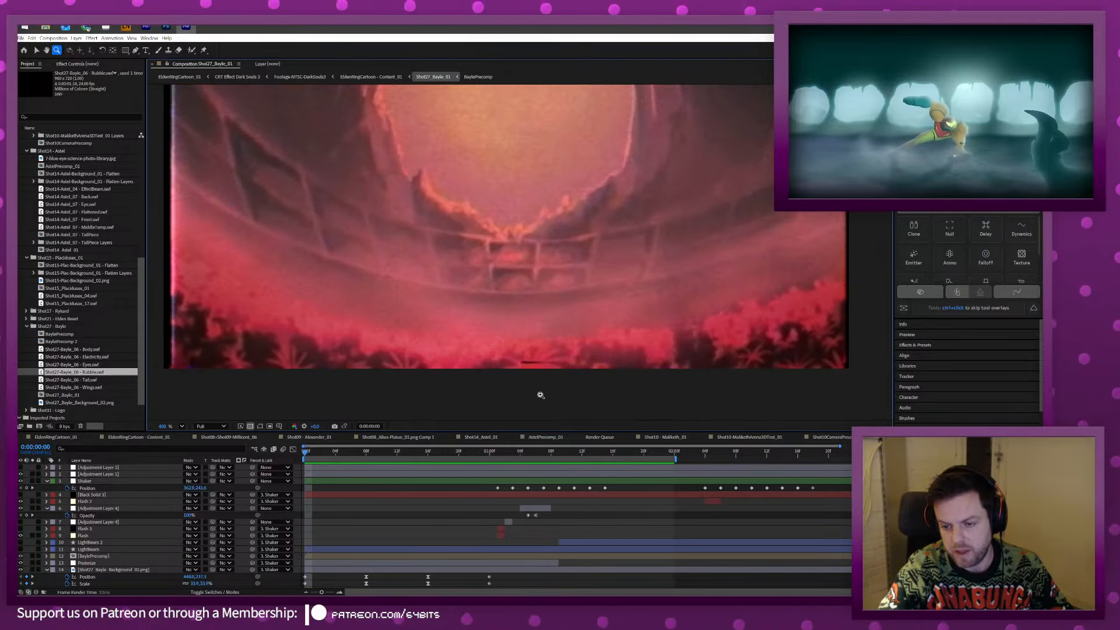
Switch back to Animate and add new layers named Rubble6 and Rubble7 above Rubble5.
click(146, 27)
click(43, 438)
double_click(66, 462)
text(R)
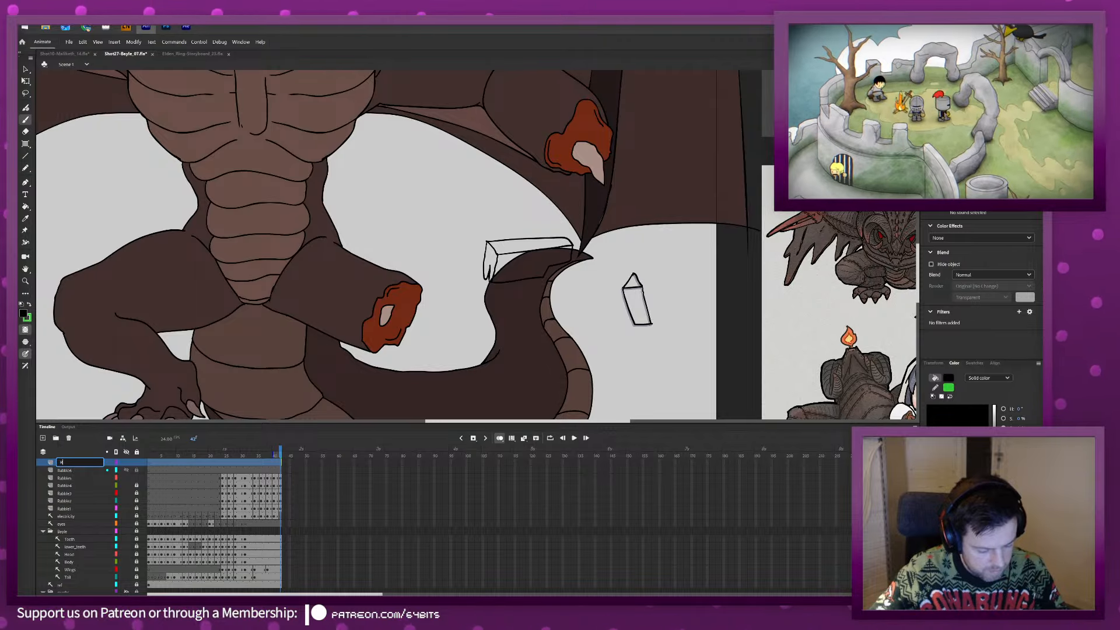
text(ubble7)
key(Return)
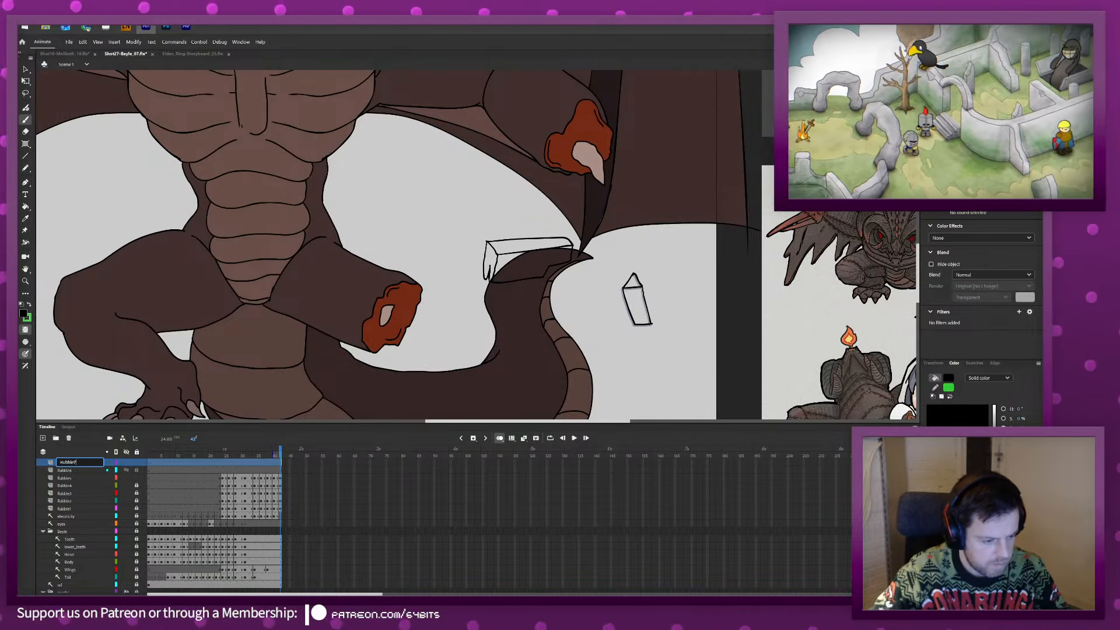
Leave only the Rubble6 layer unlocked and insert blank keyframes on the new rubble layers through the last frame.
alt+click(138, 470)
click(223, 464)
click(228, 470)
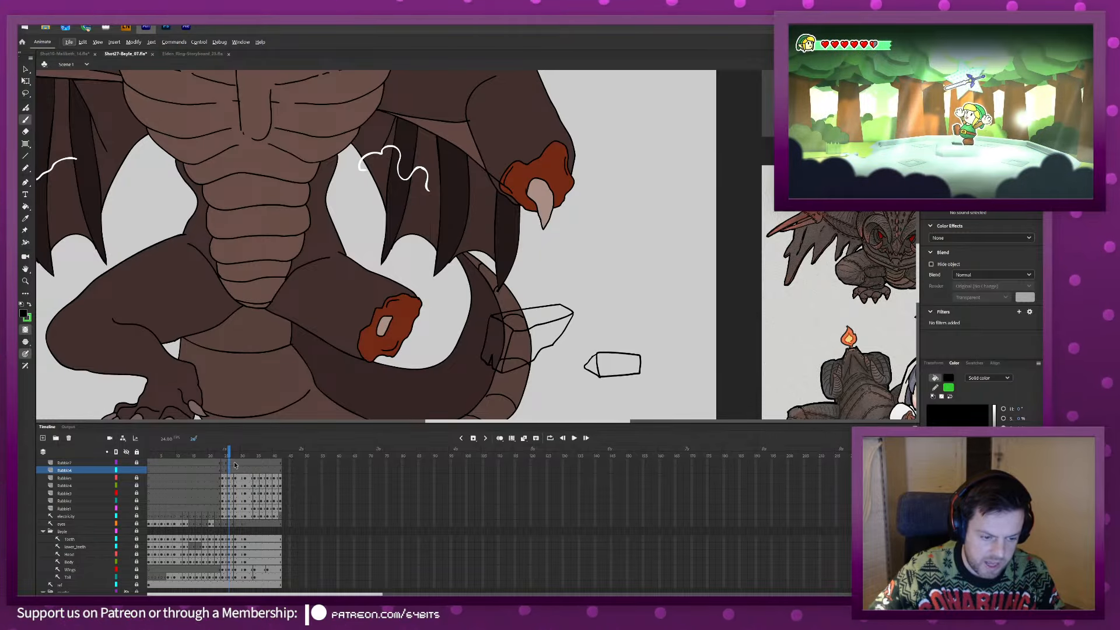
click(245, 464)
drag(246, 465, 281, 464)
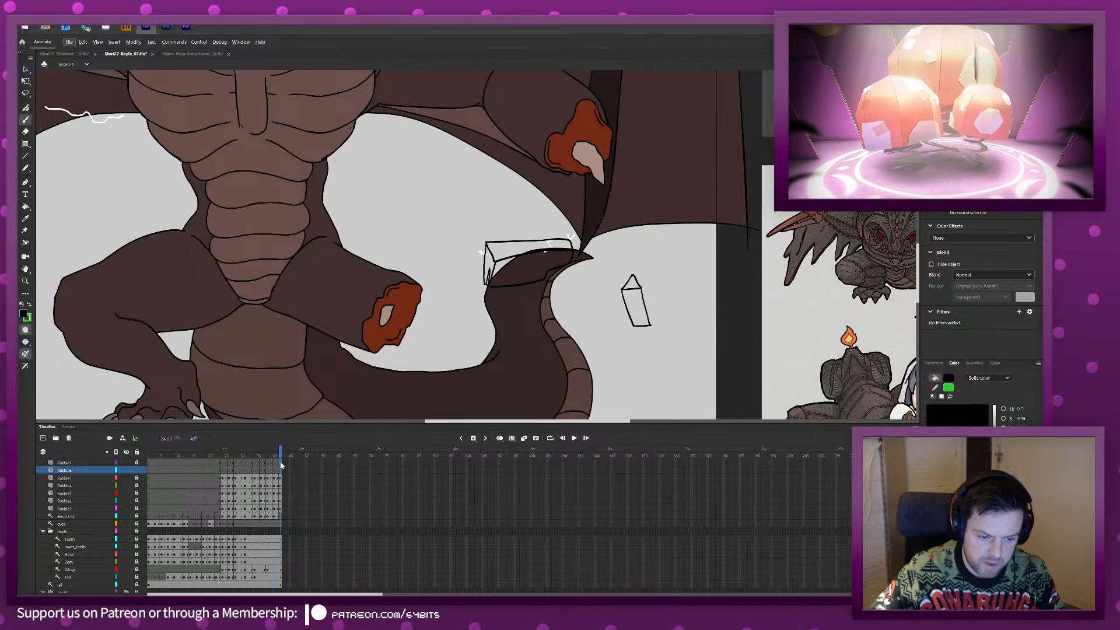
Save the document and draw a large block below the stage's lower edge on the first Rubble6 keyframe.
click(223, 467)
scroll(450, 336, down, 3)
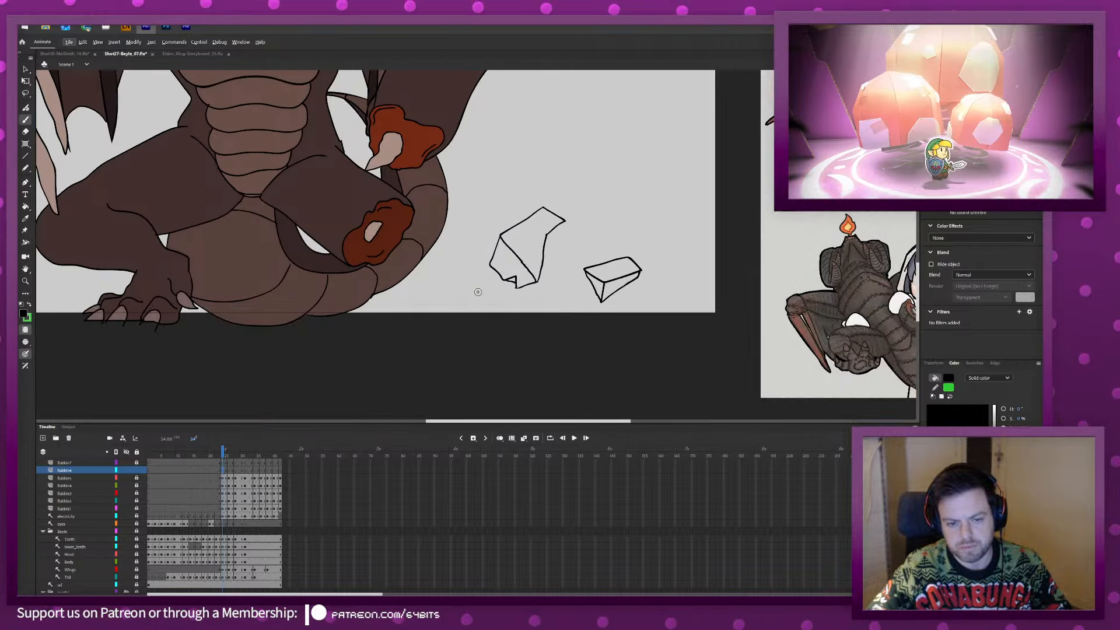
key(ctrl+s)
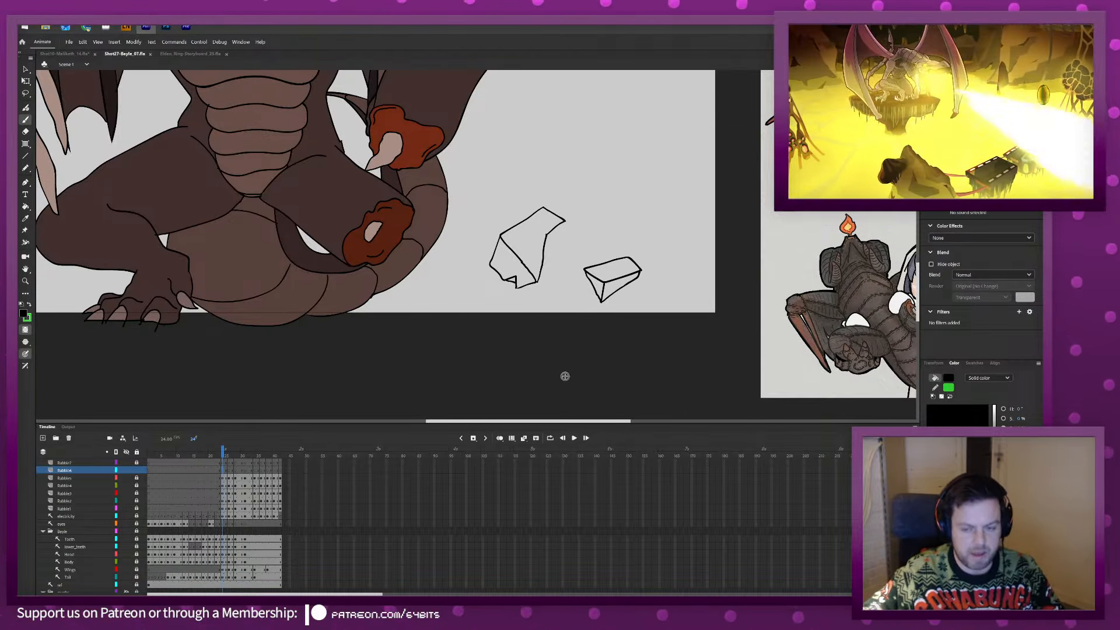
key(.)
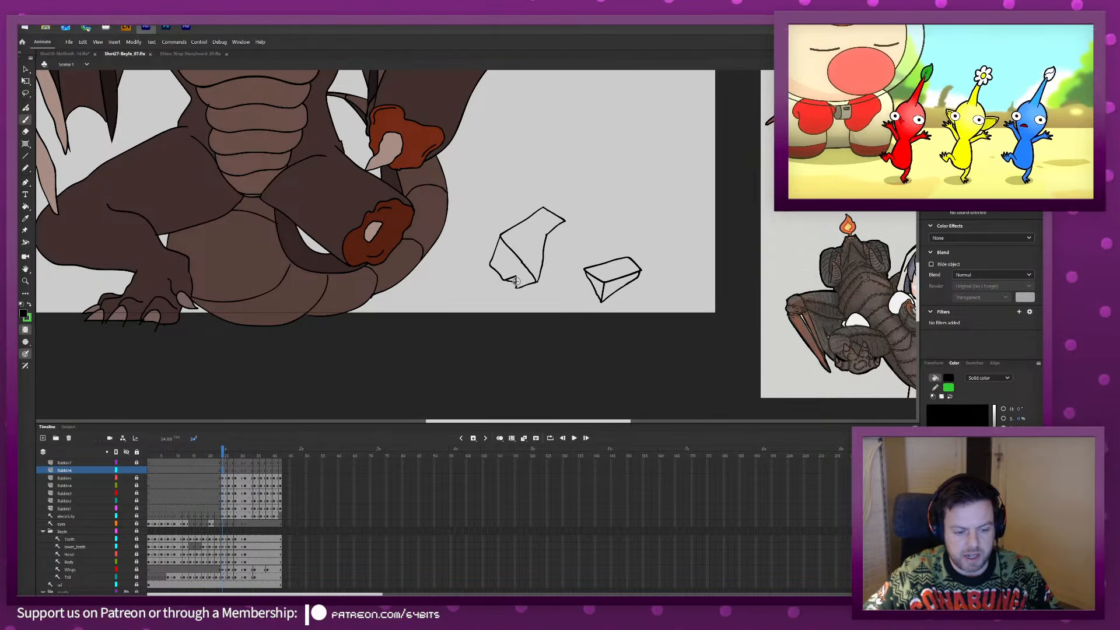
mouse_move(503, 324)
mouse_down()
mouse_move(555, 293)
mouse_move(591, 322)
mouse_move(533, 355)
mouse_move(504, 325)
mouse_move(498, 353)
mouse_move(530, 382)
mouse_move(535, 357)
mouse_move(530, 383)
mouse_move(592, 325)
mouse_up()
Turn on onion skinning and redraw the large block higher, over the stage's lower edge, on the second Rubble6 keyframe.
key(period)
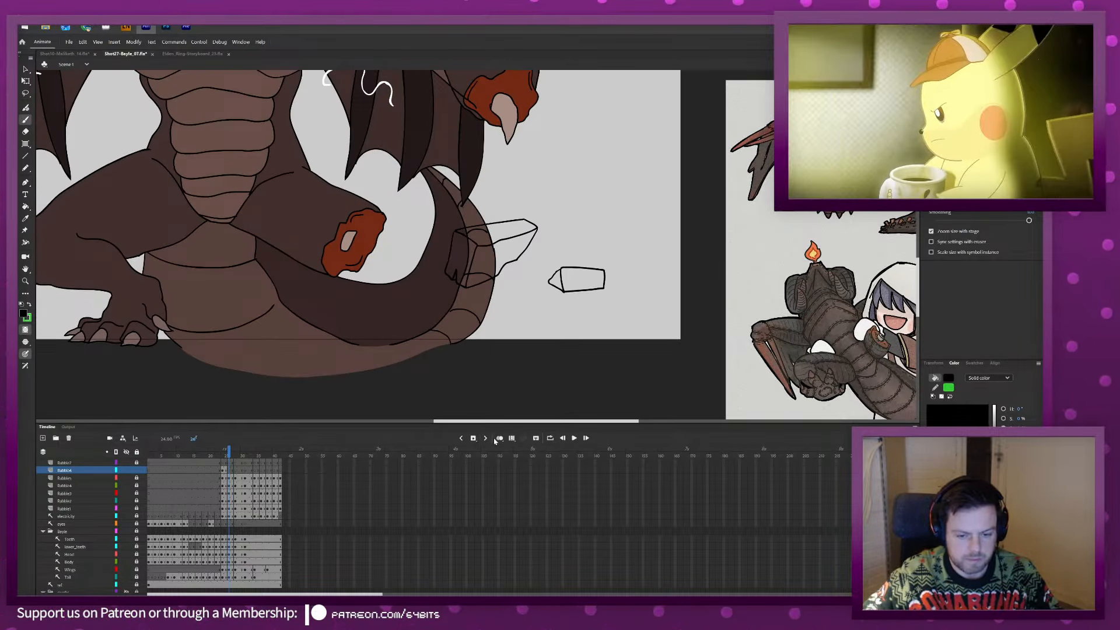
key(alt+shift+o)
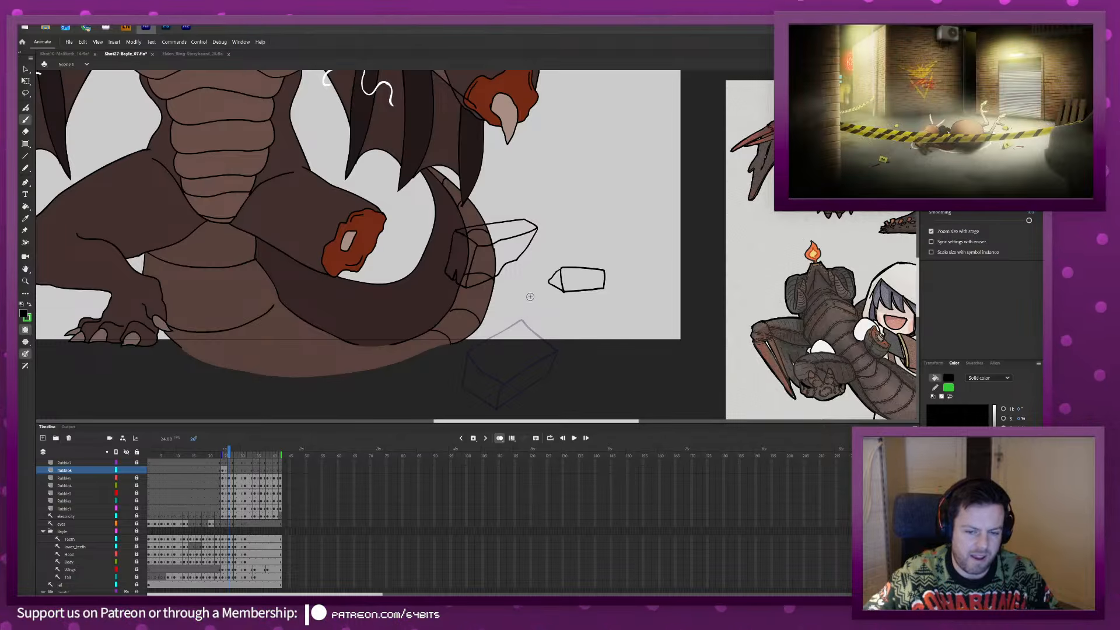
mouse_move(529, 297)
mouse_down()
mouse_move(467, 308)
mouse_move(479, 349)
mouse_move(549, 331)
mouse_move(530, 298)
mouse_move(454, 336)
mouse_move(478, 348)
mouse_up()
key(period)
key(period)
Draw the block as a long box with a near-square end face across the tail on the third Rubble6 keyframe.
drag(487, 318, 473, 335)
mouse_move(471, 291)
mouse_down()
mouse_move(542, 344)
mouse_move(460, 331)
mouse_move(471, 292)
mouse_up()
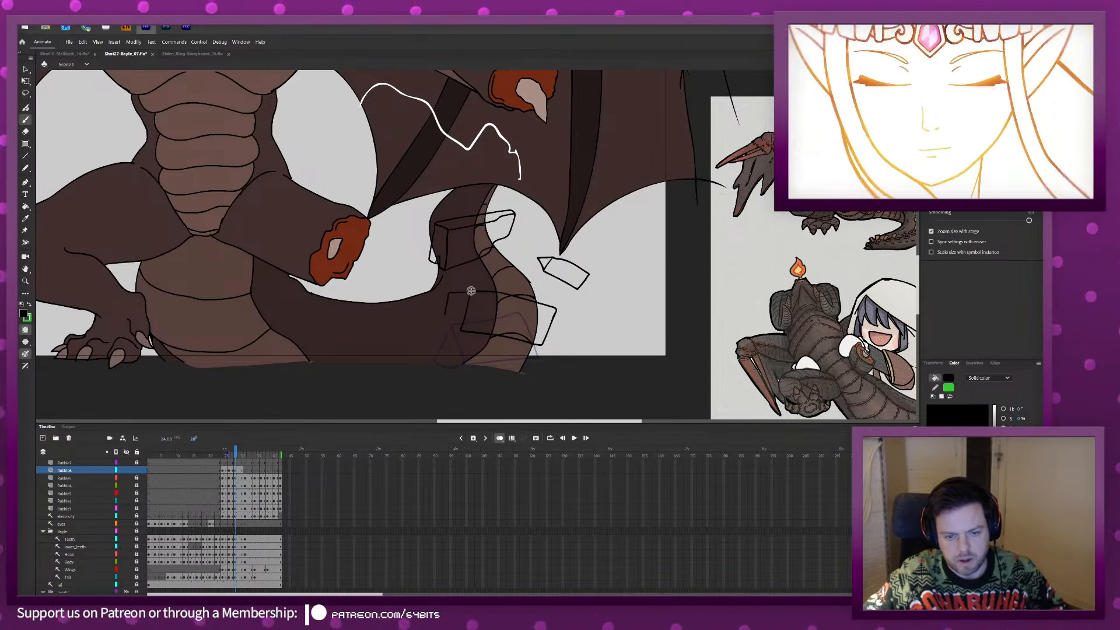
drag(448, 310, 461, 331)
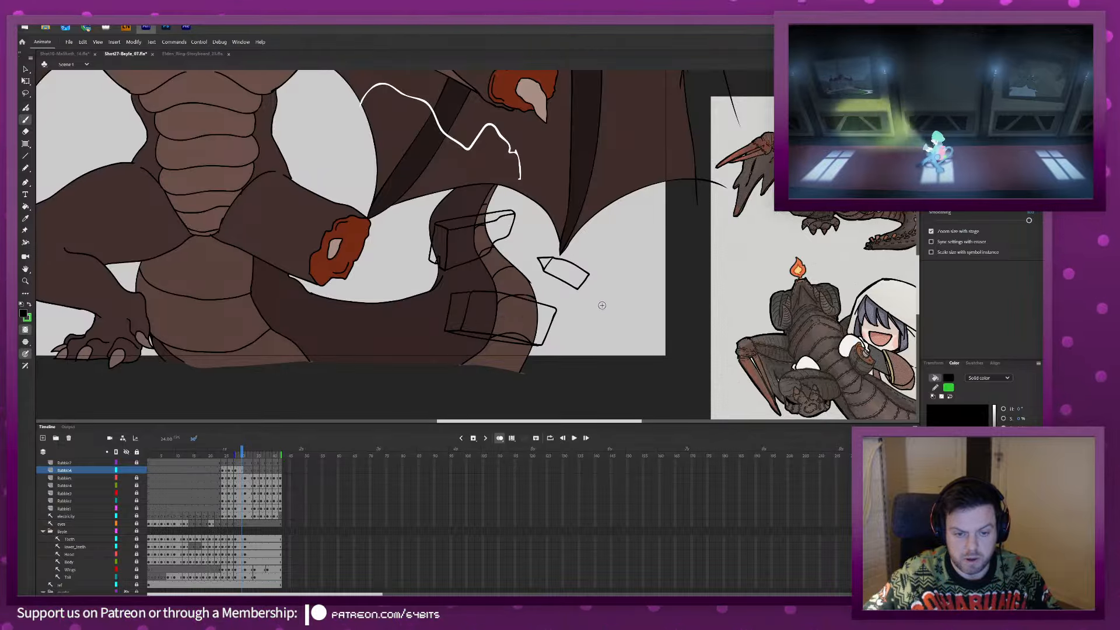
Redraw the long box slightly higher and tilted down to the right on the fourth Rubble6 keyframe.
key(alt+period)
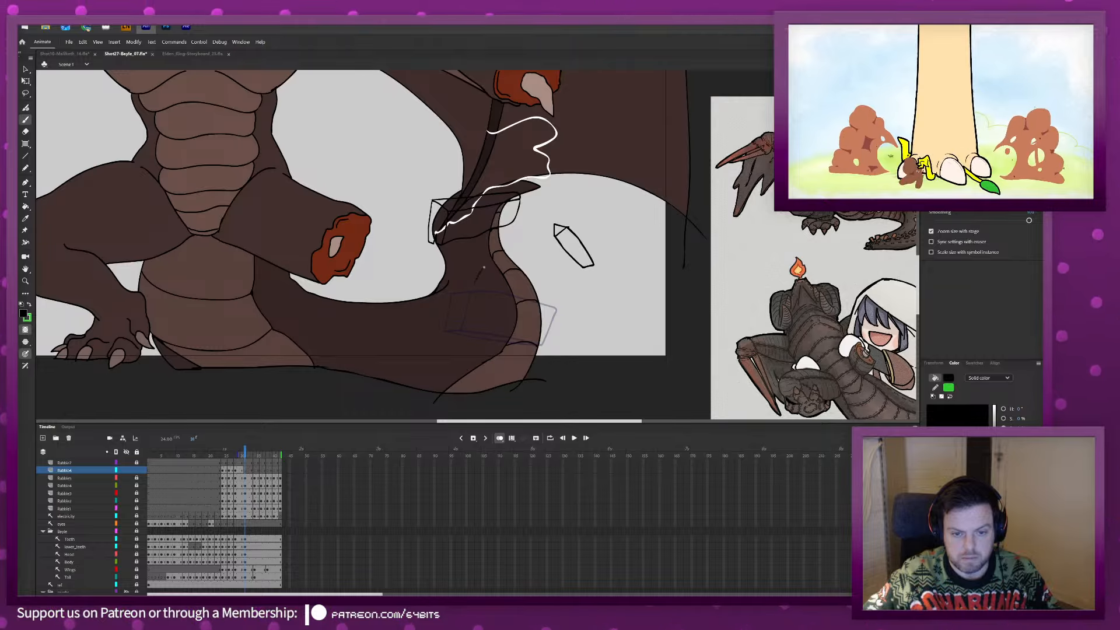
mouse_move(528, 320)
mouse_down()
mouse_move(548, 327)
mouse_move(567, 301)
mouse_up()
drag(484, 268, 567, 299)
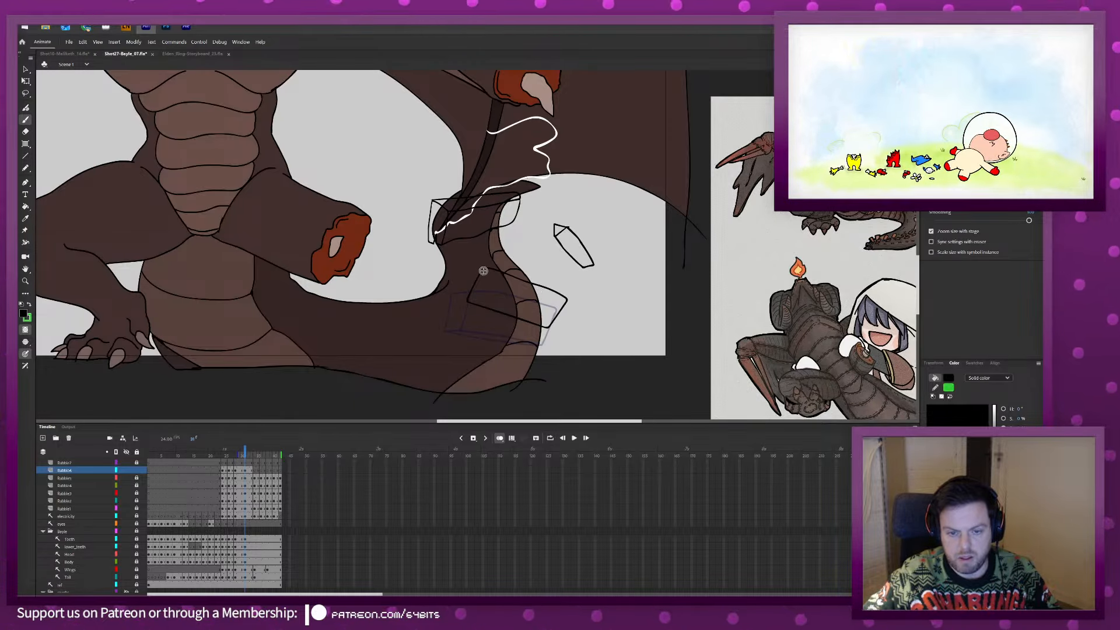
drag(485, 268, 473, 268)
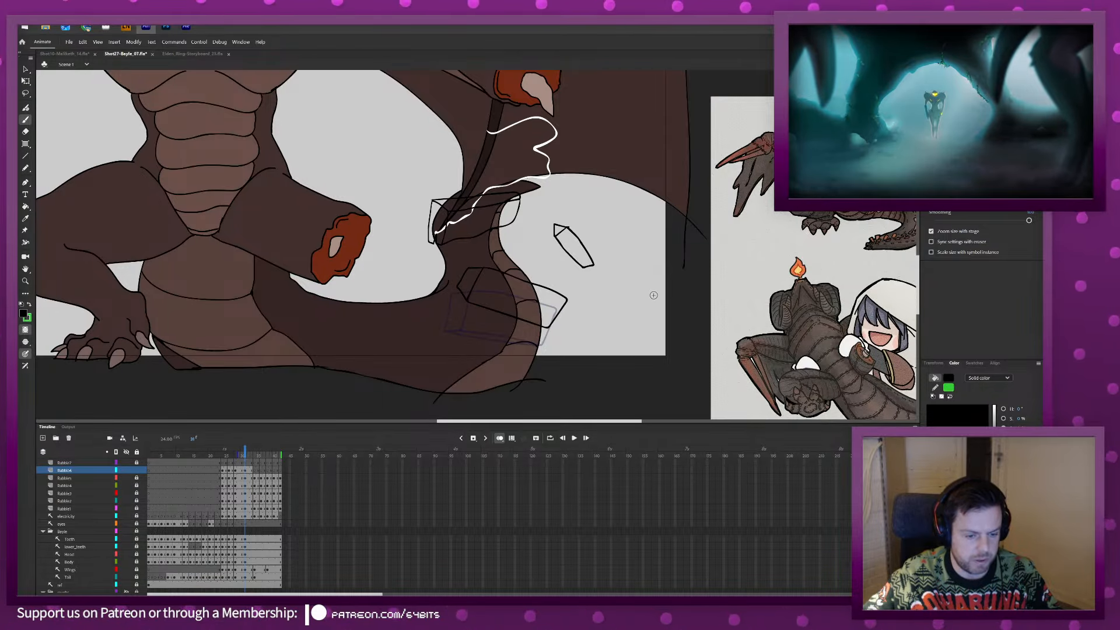
Redraw the tilted box with a more upright end face over the tail on the fifth Rubble6 keyframe.
key(period)
key(period)
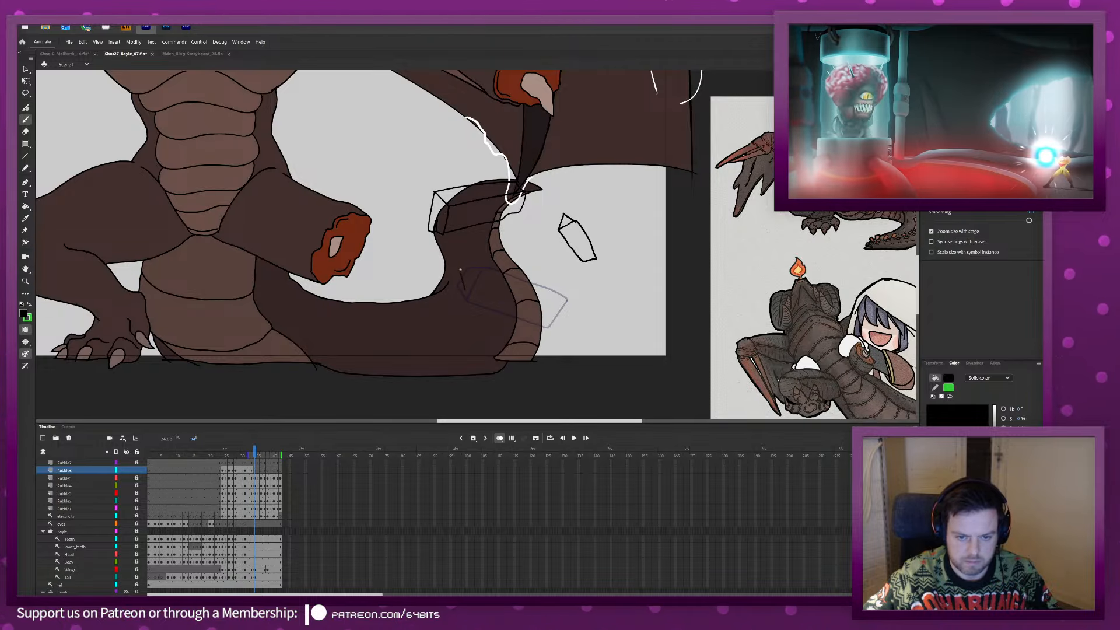
mouse_move(460, 269)
mouse_down()
mouse_move(479, 254)
mouse_move(491, 273)
mouse_move(566, 306)
mouse_up()
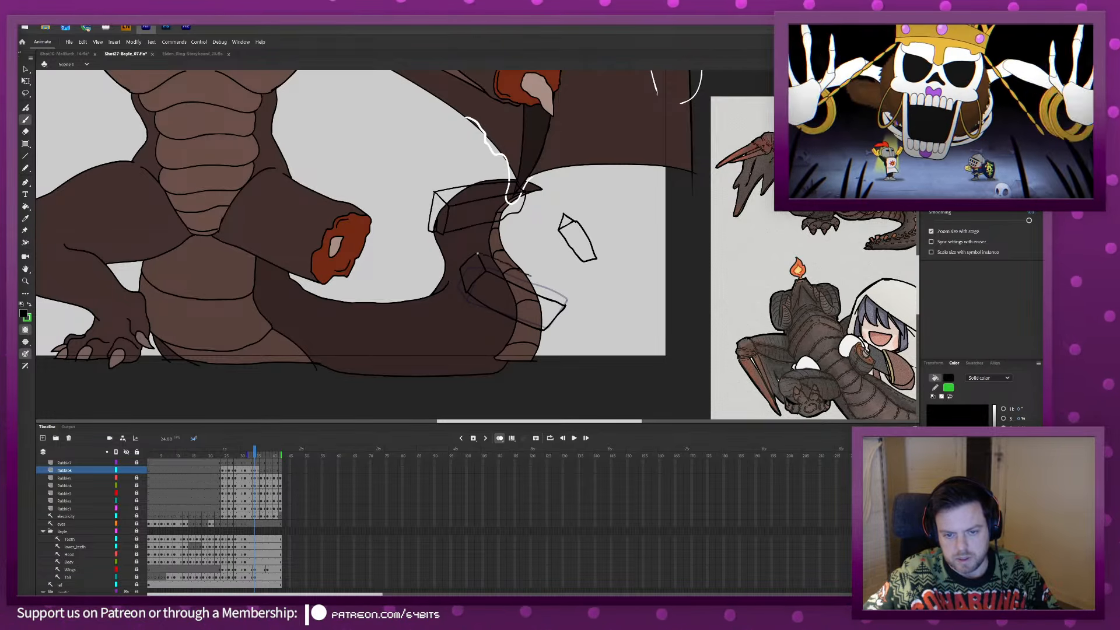
mouse_move(508, 271)
mouse_down()
mouse_move(555, 285)
mouse_move(565, 303)
mouse_up()
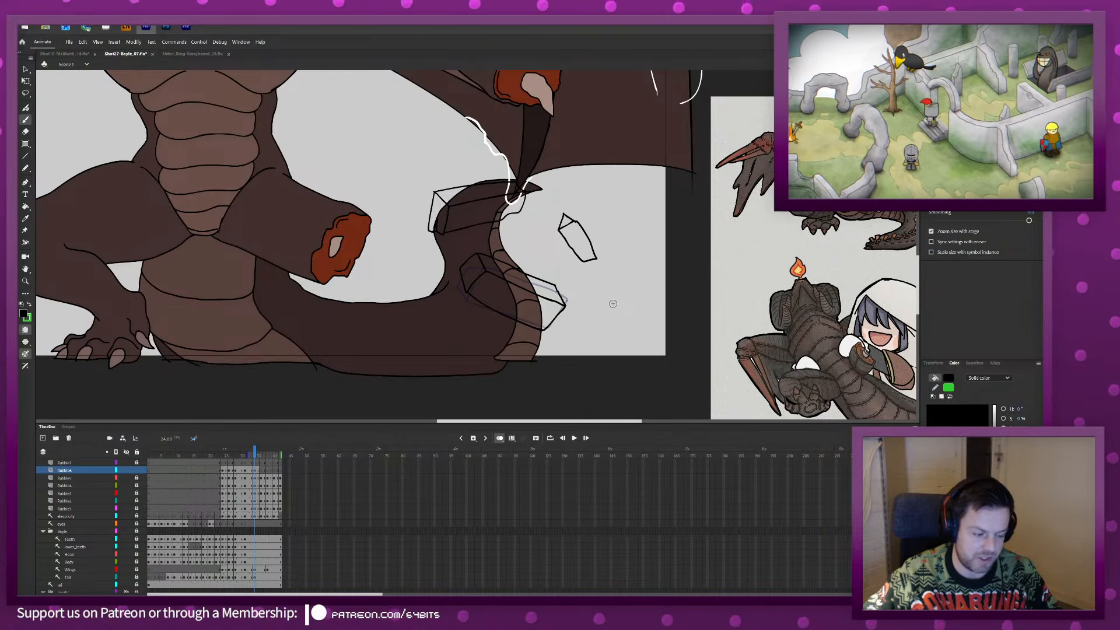
Draw the box with a wider end face and a short far edge on the sixth Rubble6 keyframe.
key(period)
key(period)
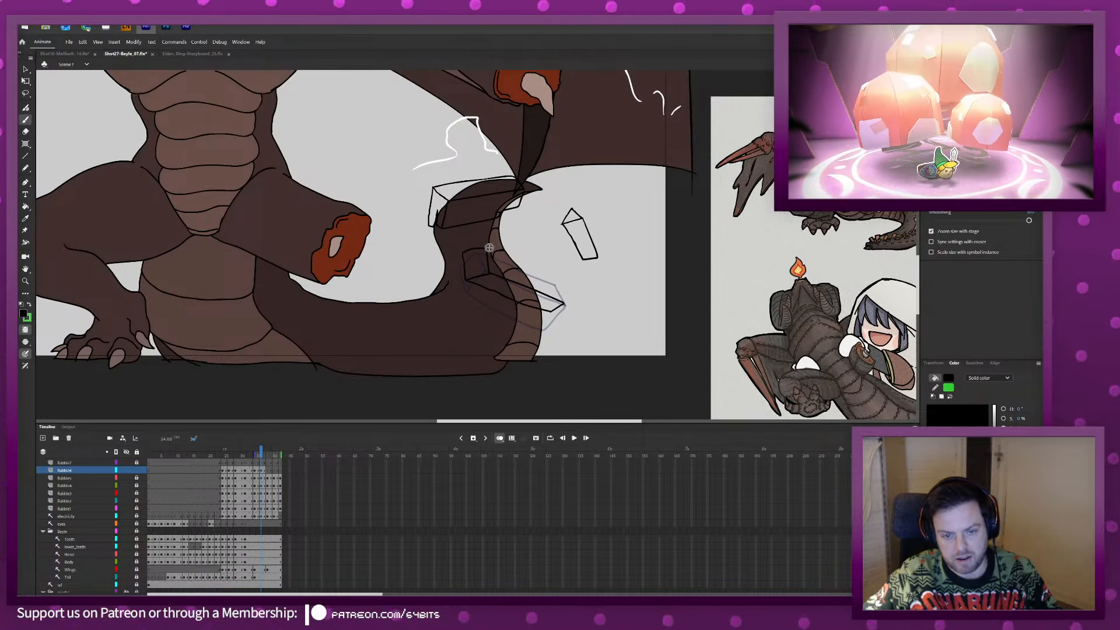
drag(548, 268, 556, 272)
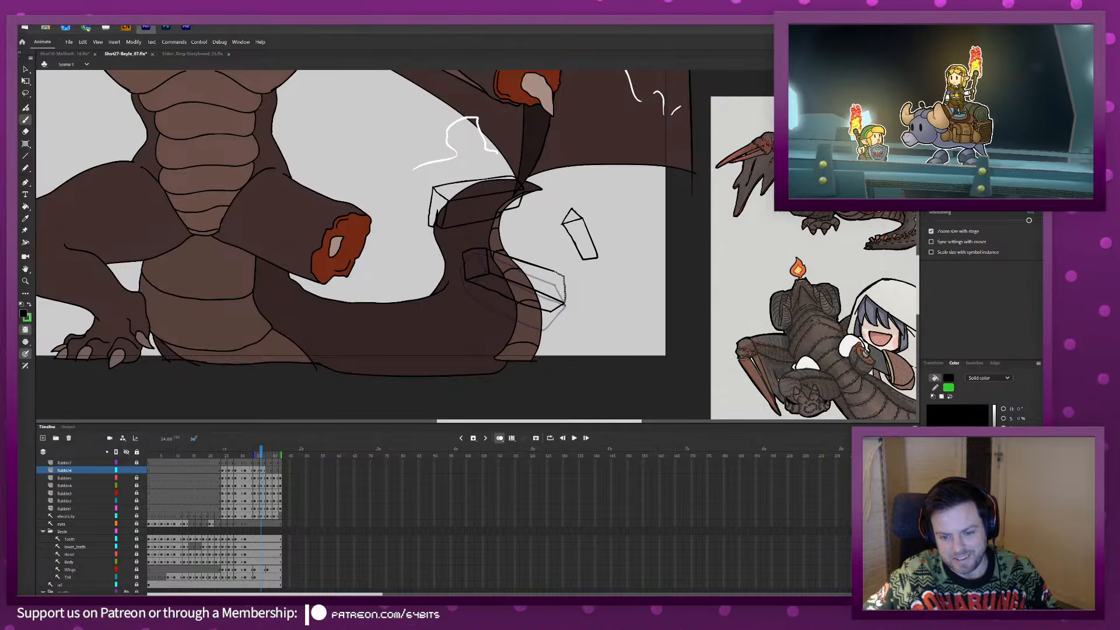
drag(563, 304, 565, 307)
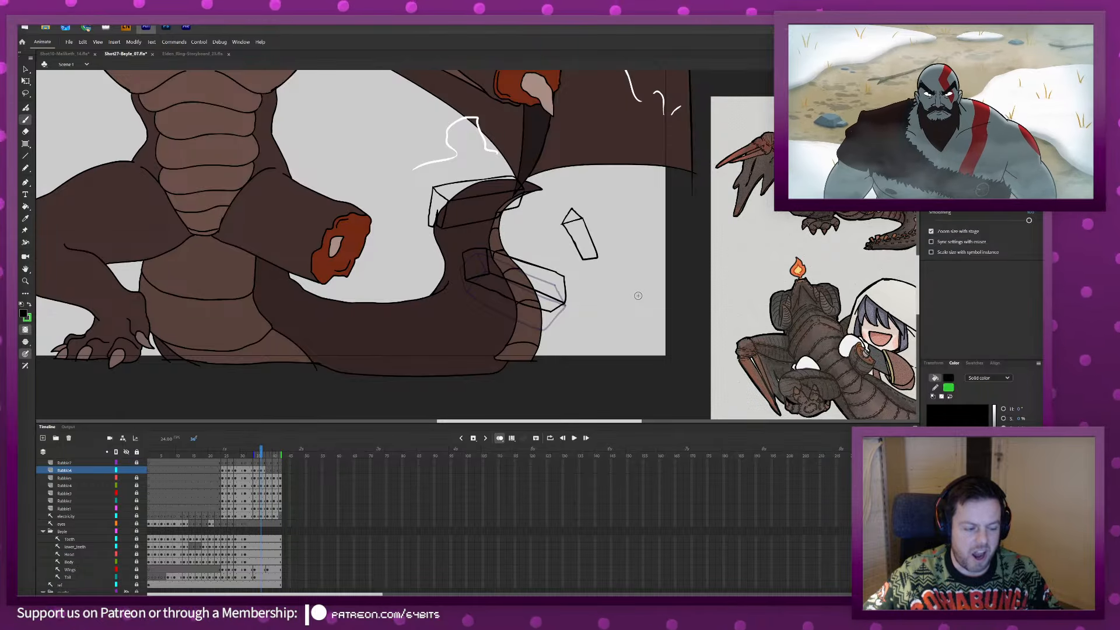
Select the whole box drawing on this keyframe and stretch it slightly taller.
key(ctrl+a)
key(q)
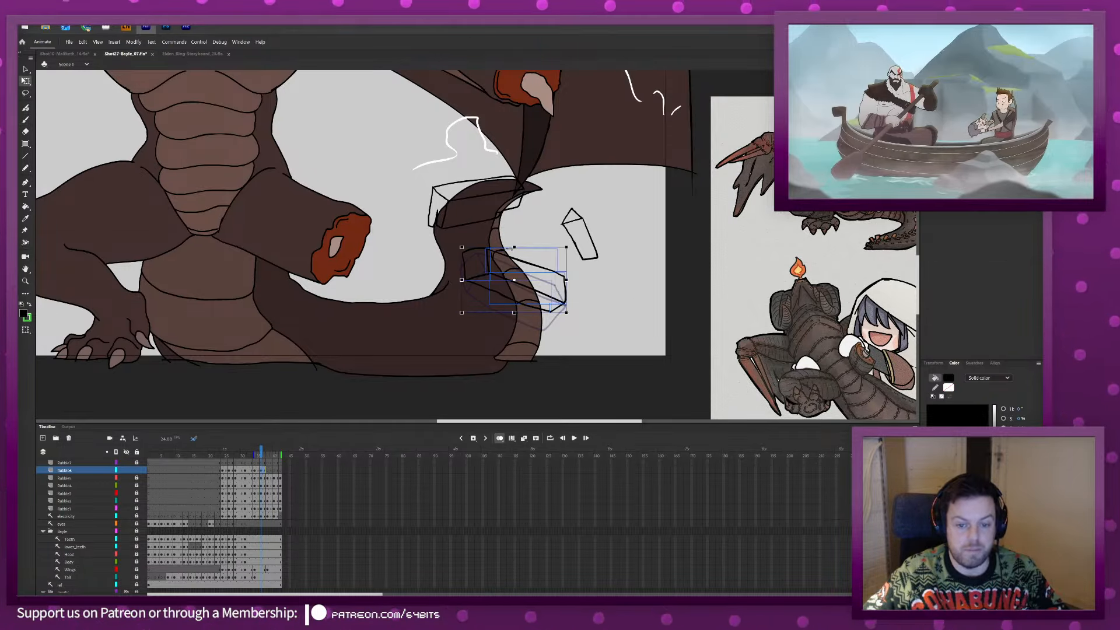
drag(514, 247, 514, 243)
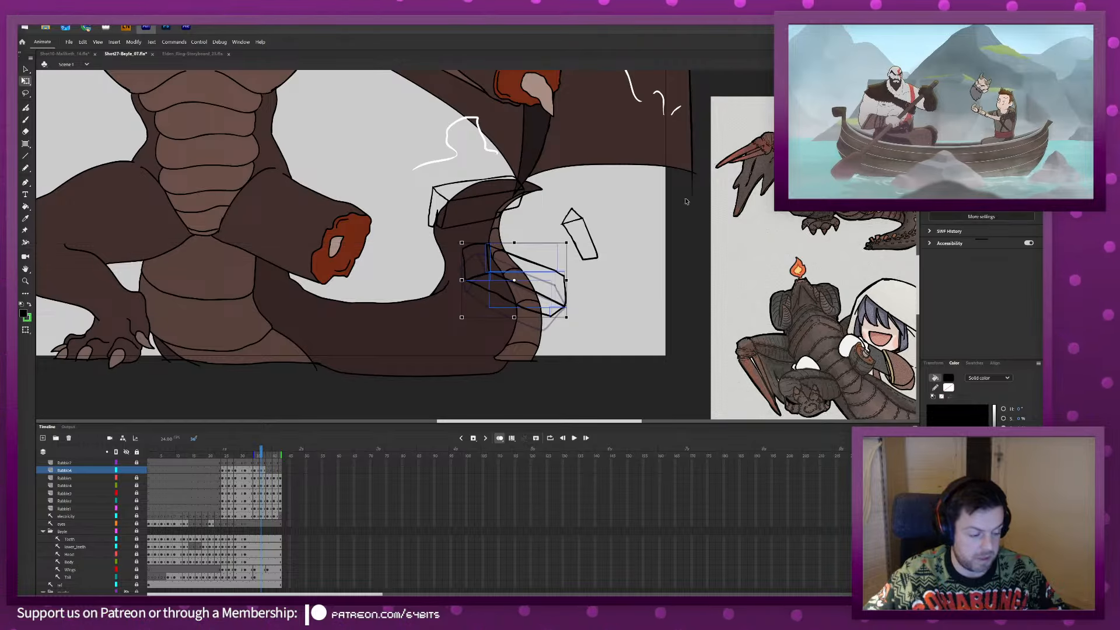
click(673, 254)
Redraw the box with a square end face and a narrower long side on the seventh Rubble6 keyframe.
key(period)
key(period)
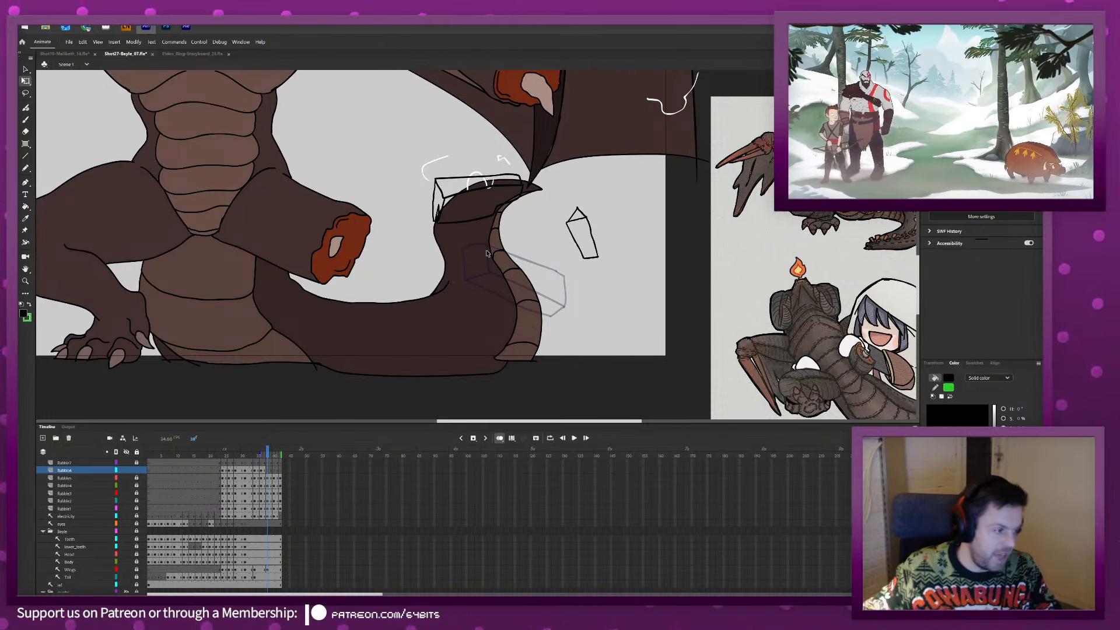
key(b)
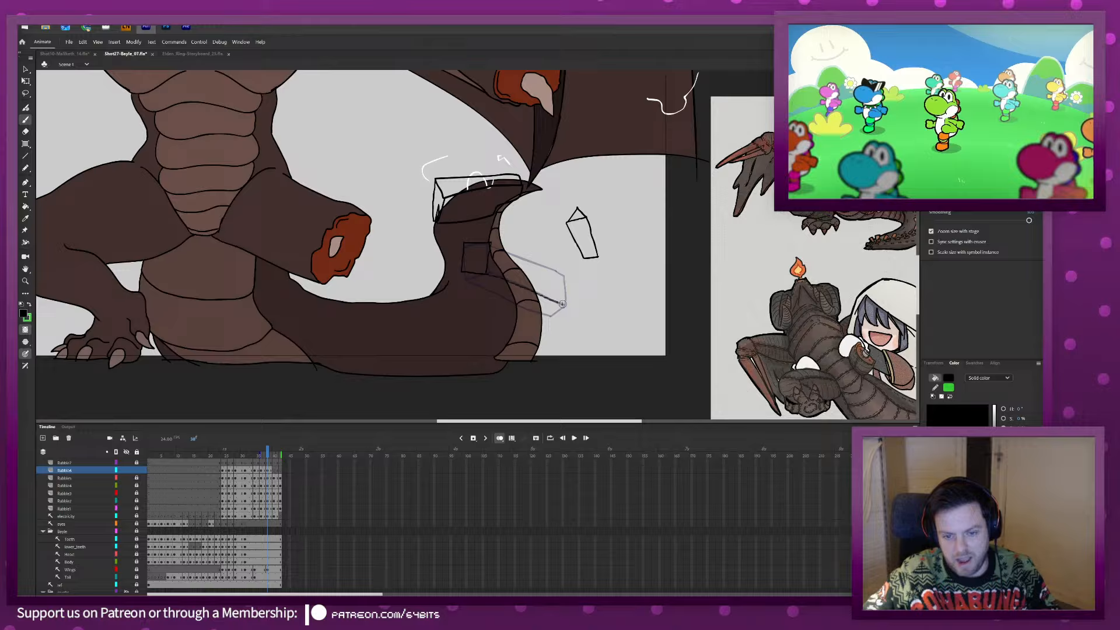
mouse_move(564, 305)
mouse_down()
mouse_move(462, 273)
mouse_move(563, 305)
mouse_up()
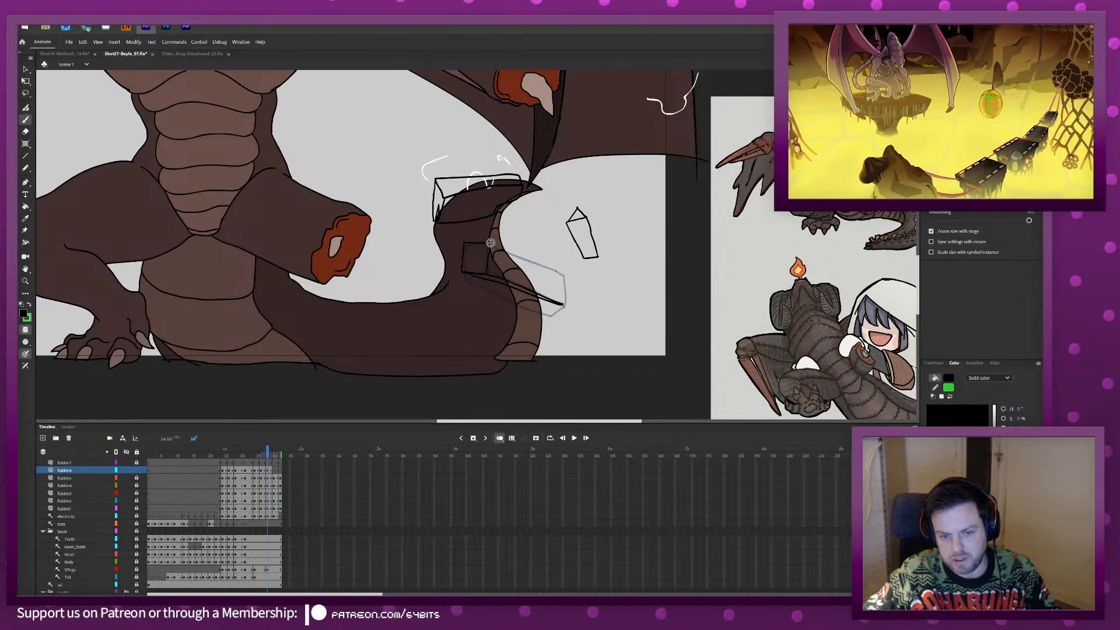
drag(501, 249, 567, 276)
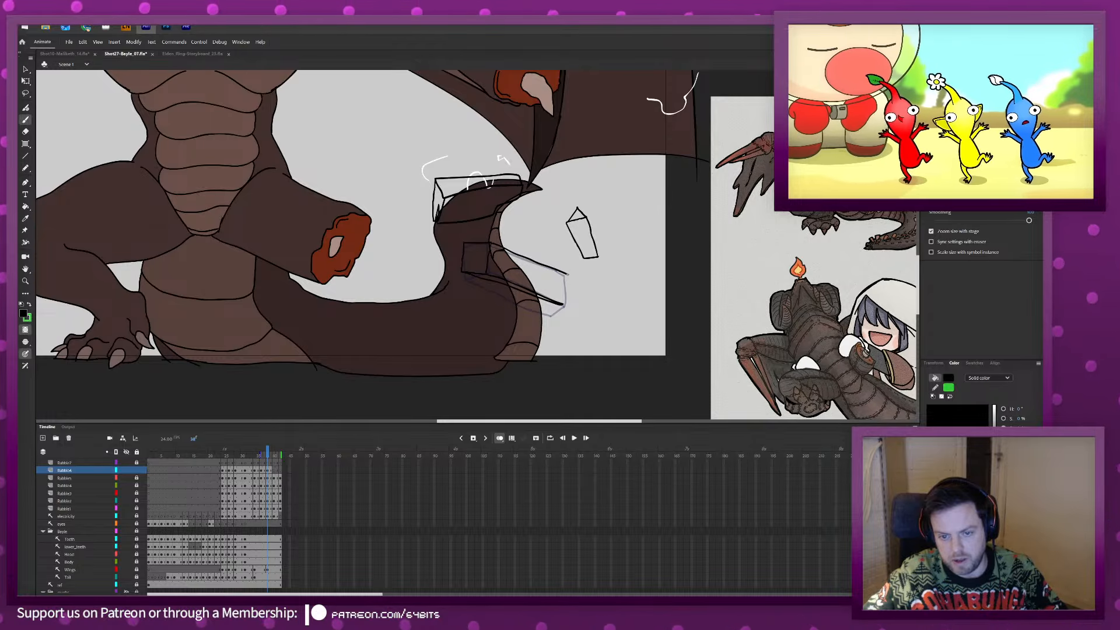
drag(570, 278, 565, 304)
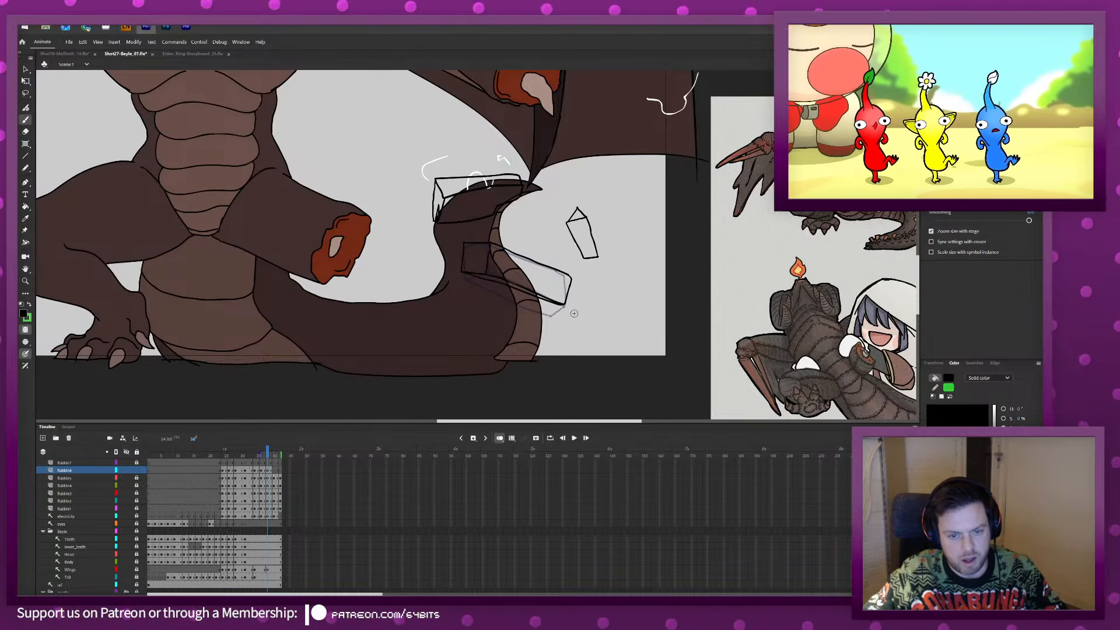
Redraw the square-ended box with its long side shifted slightly up and right on the last Rubble6 keyframe.
click(274, 470)
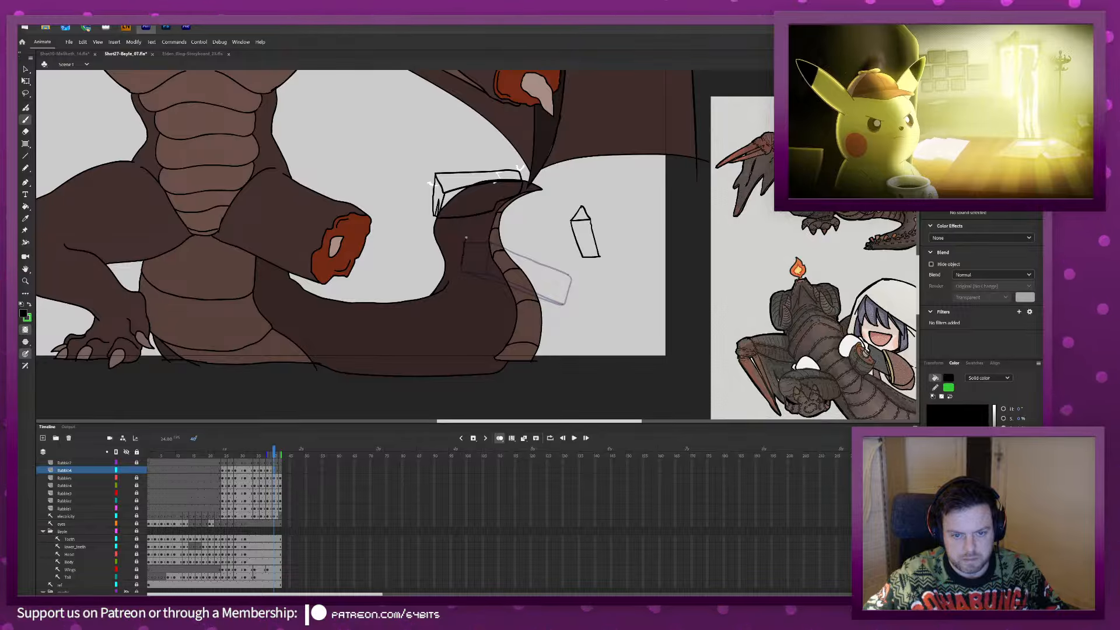
drag(490, 245, 487, 274)
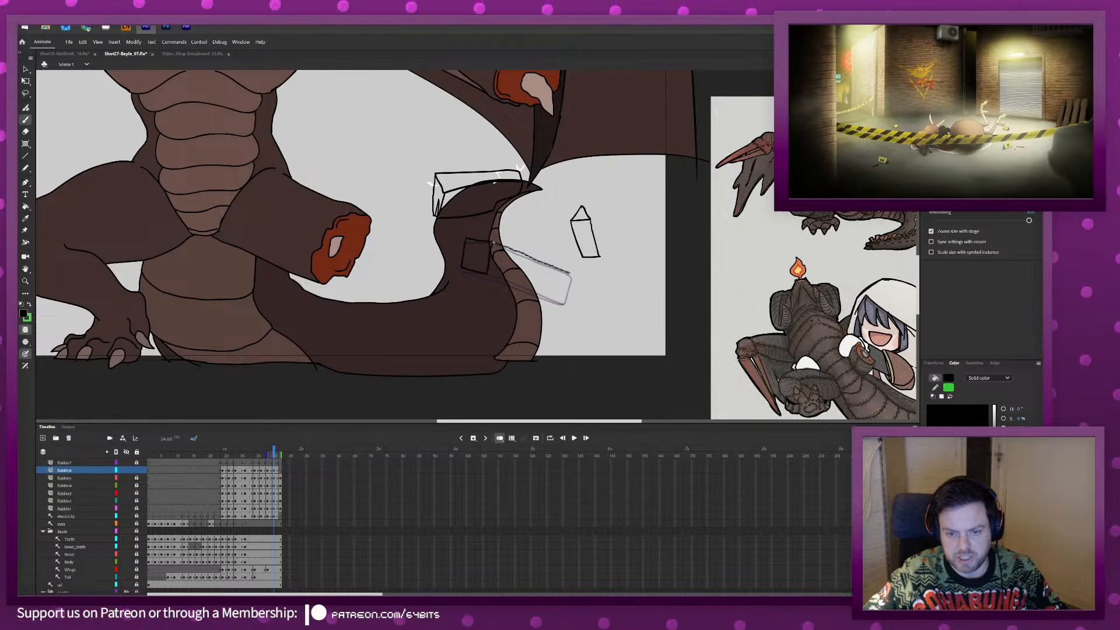
drag(494, 244, 574, 275)
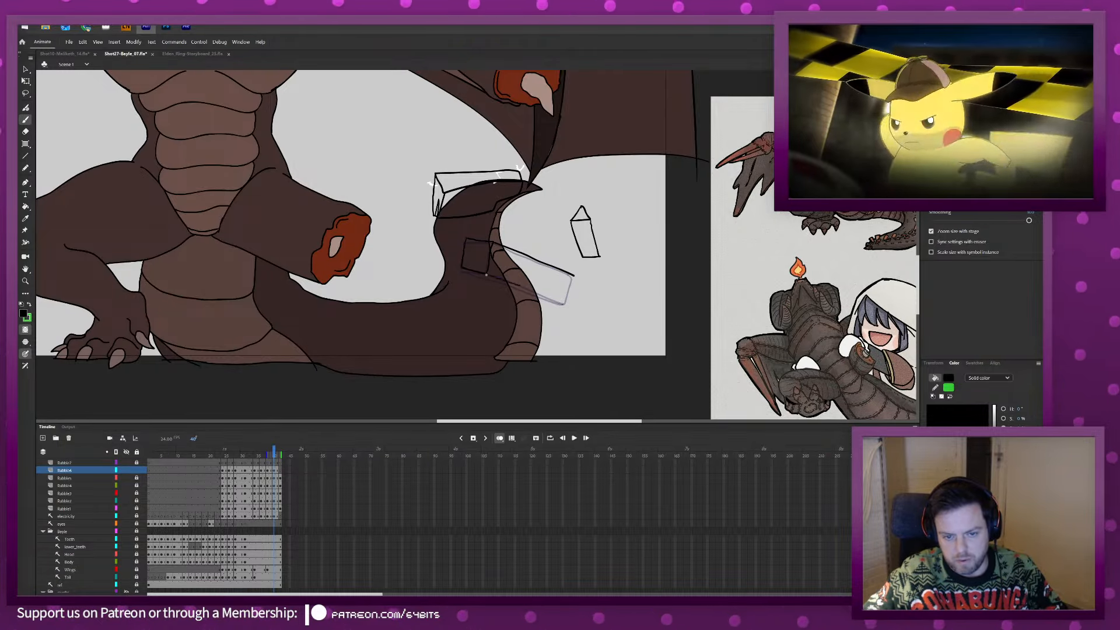
key(ctrl+z)
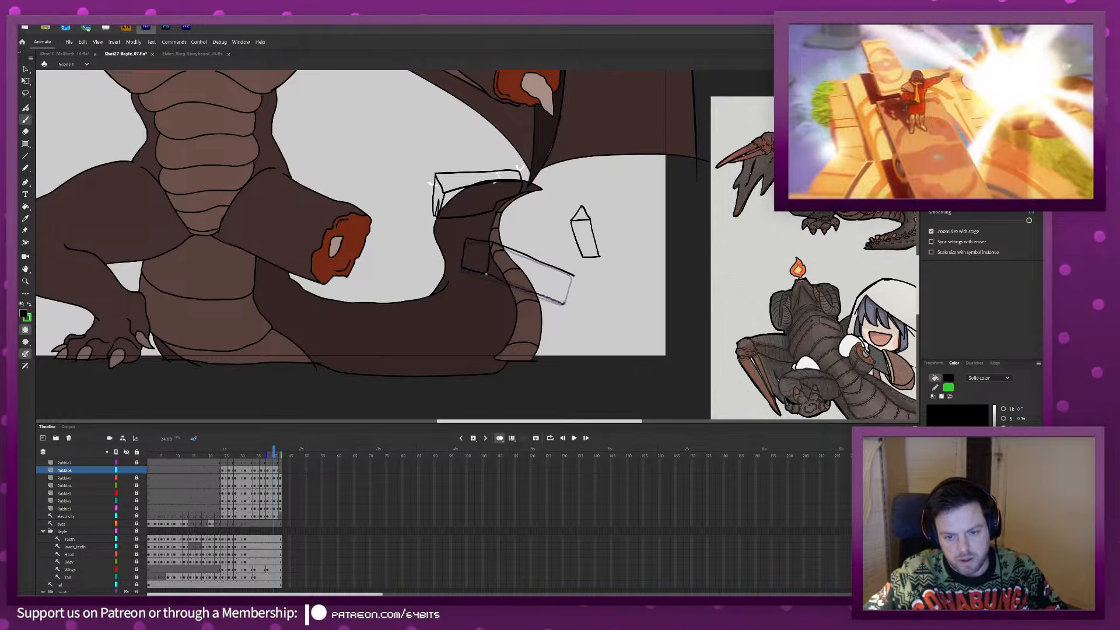
drag(573, 277, 574, 276)
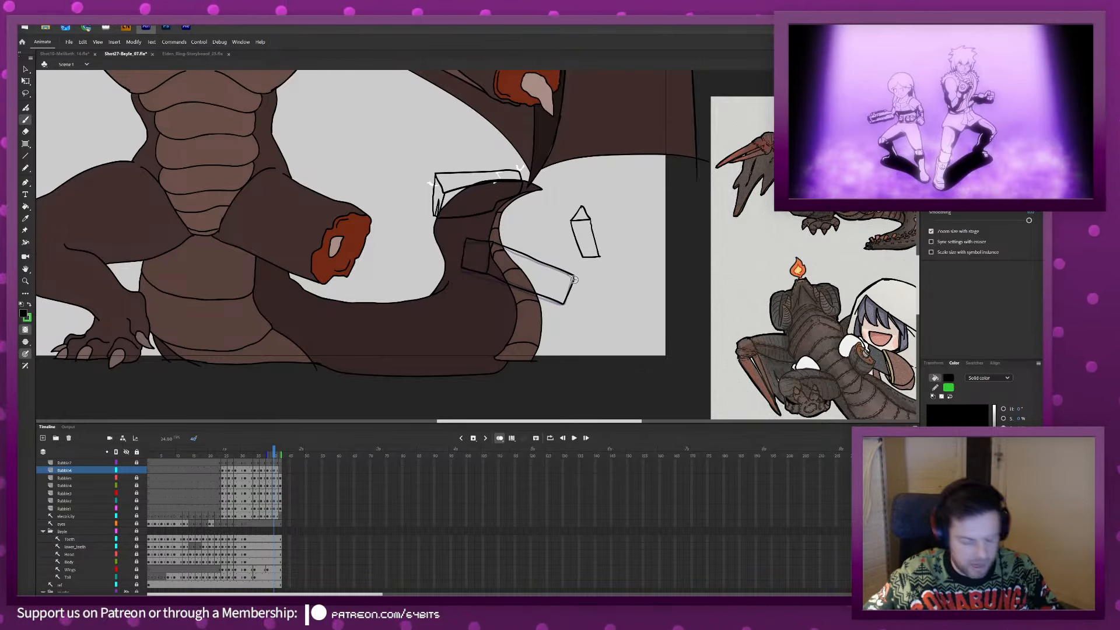
Add a keyframe on the last frame of Rubble6, rotate the box drawing slightly, and save the file.
key(.)
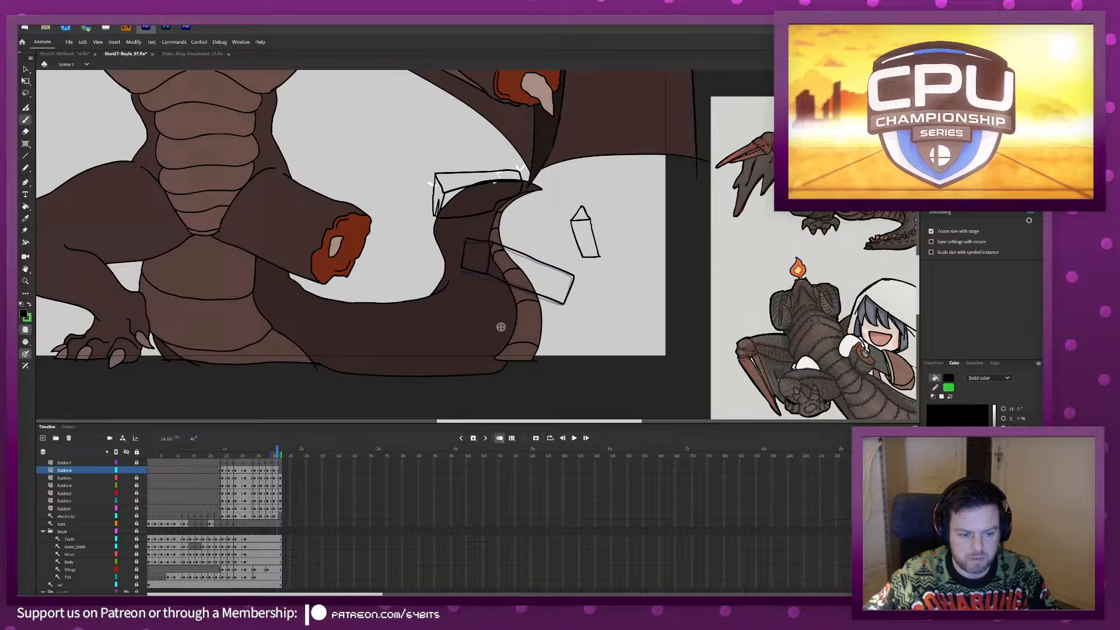
click(280, 470)
key(F6)
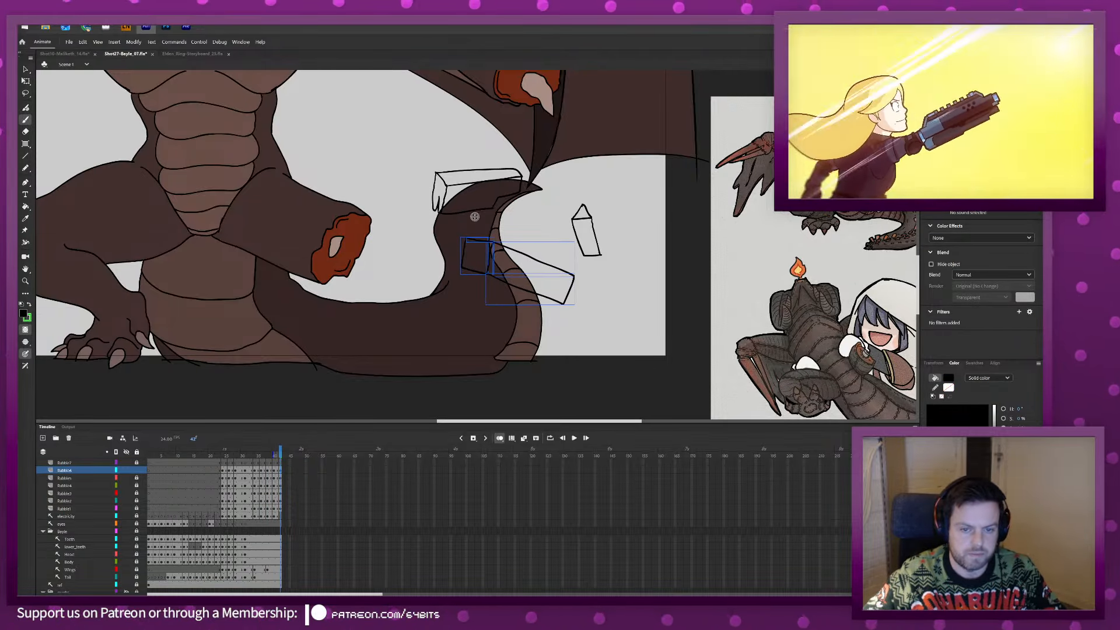
key(q)
drag(462, 238, 464, 233)
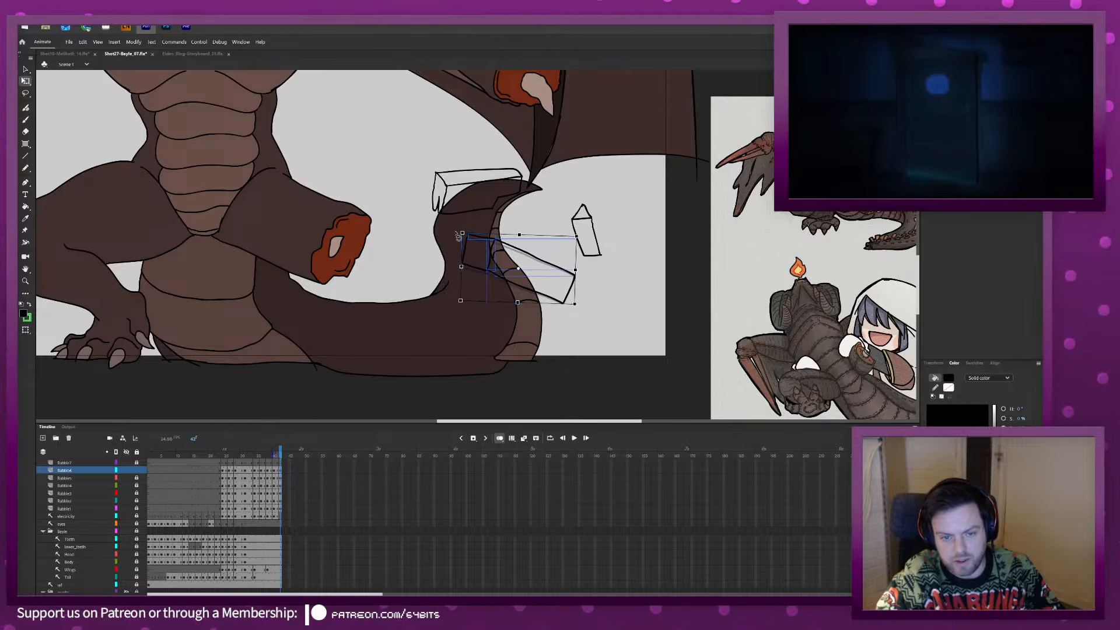
click(496, 290)
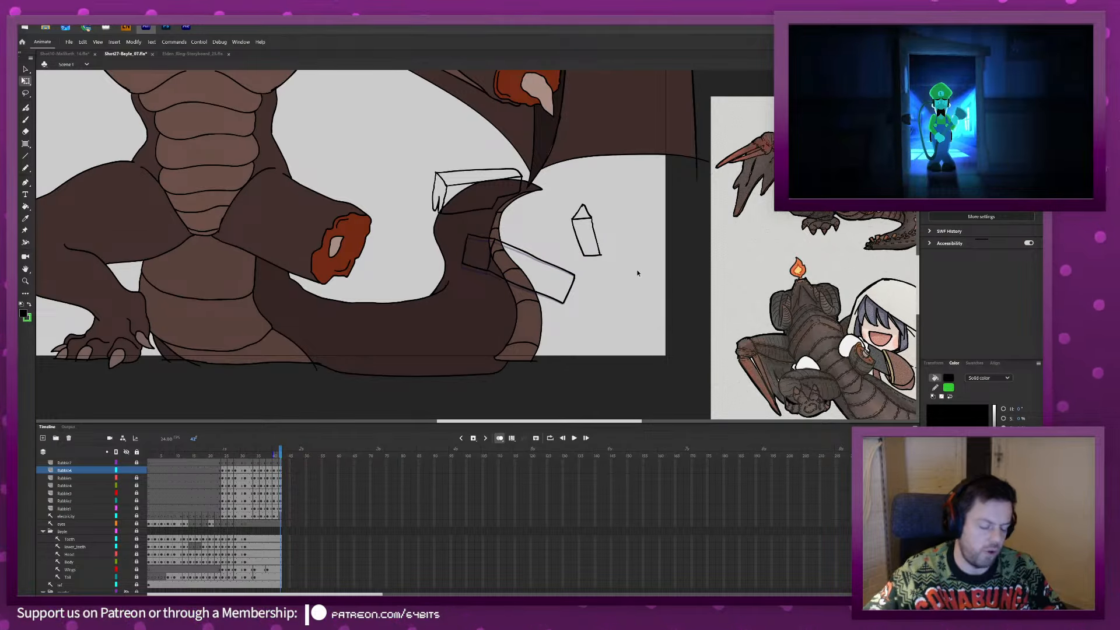
key(ctrl+s)
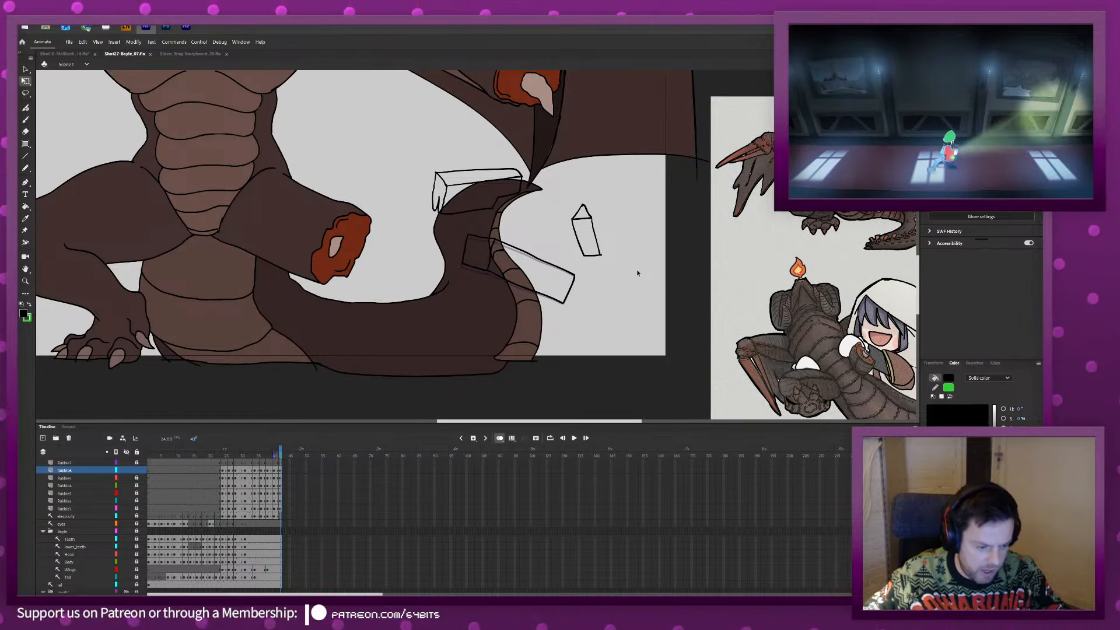
Go to the start of the Rubble7 layer and ready the brush at the stage's lower-left corner.
key(alt)
click(223, 463)
drag(230, 345, 621, 317)
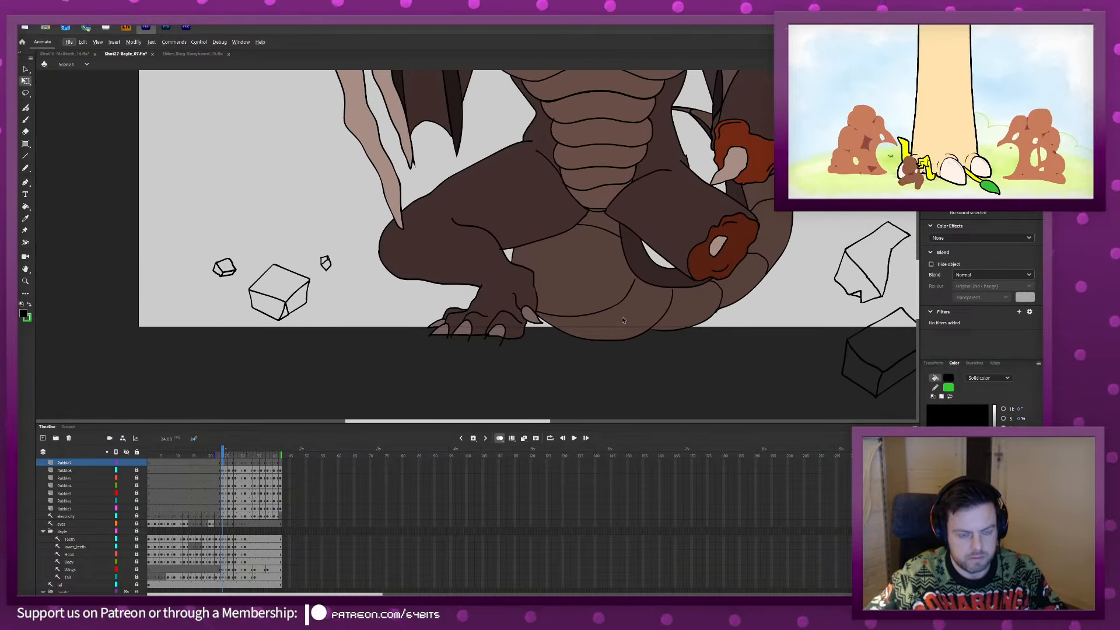
key(b)
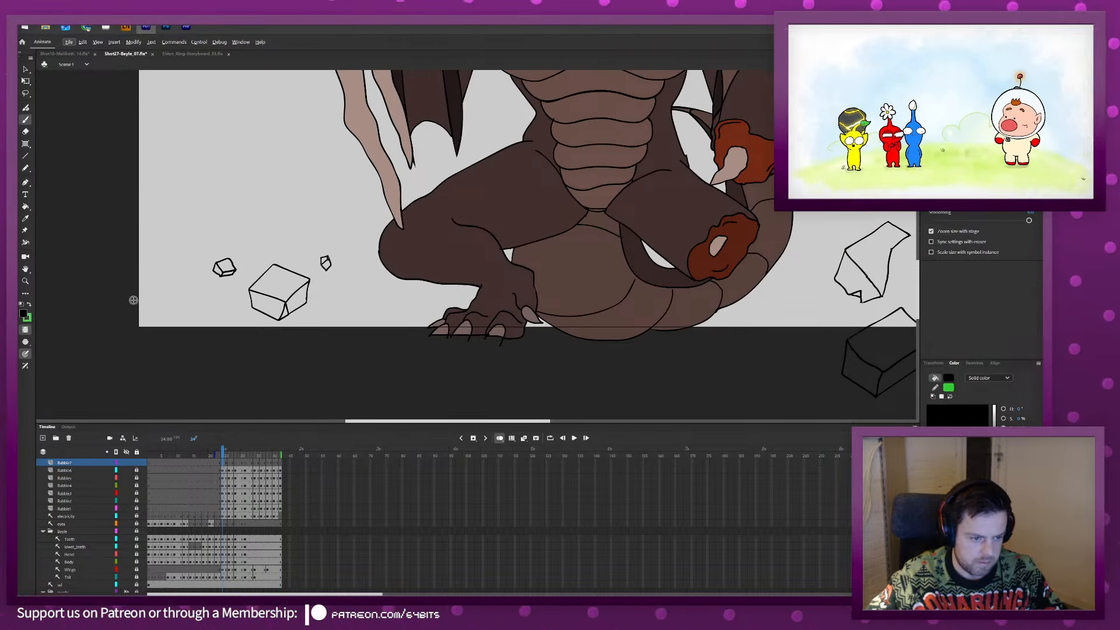
mouse_move(203, 343)
mouse_down()
mouse_move(120, 354)
mouse_move(129, 298)
mouse_up()
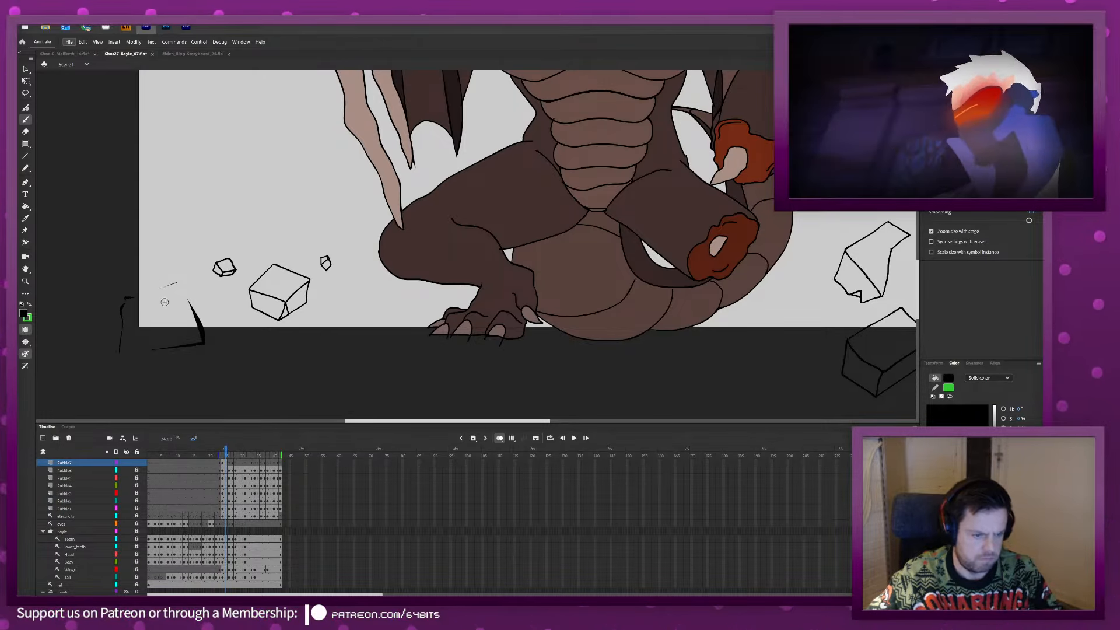
key(ctrl+z)
key(ctrl+z)
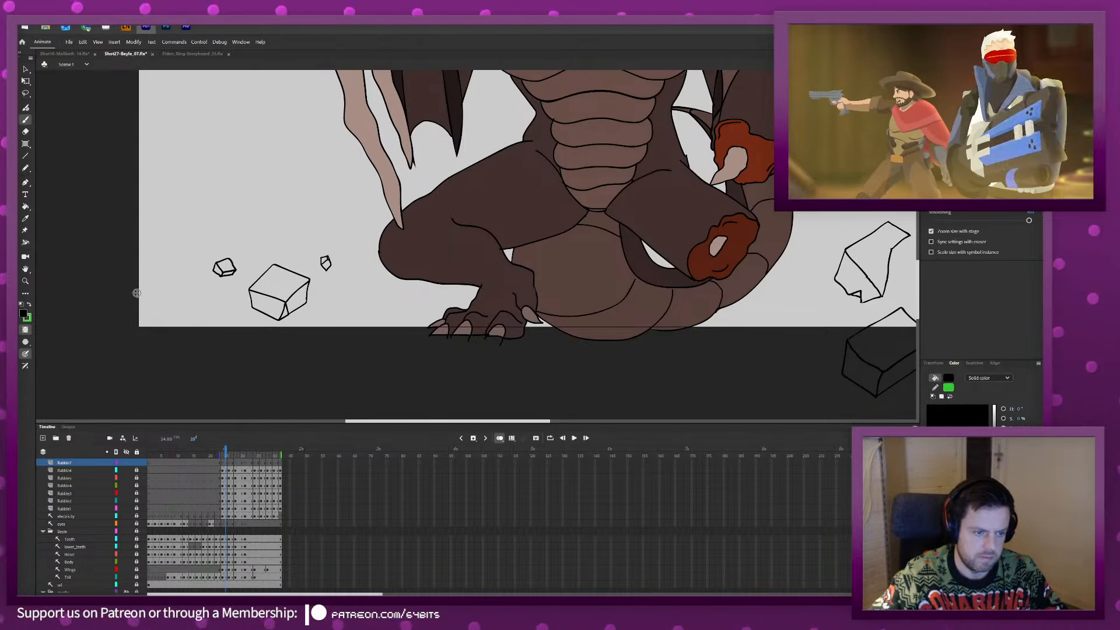
Draw a large block with a slanted right side across the stage's lower-left corner on the first Rubble7 keyframe.
drag(121, 299, 146, 291)
mouse_move(214, 343)
mouse_down()
mouse_move(119, 354)
mouse_move(124, 301)
mouse_up()
drag(179, 243, 226, 284)
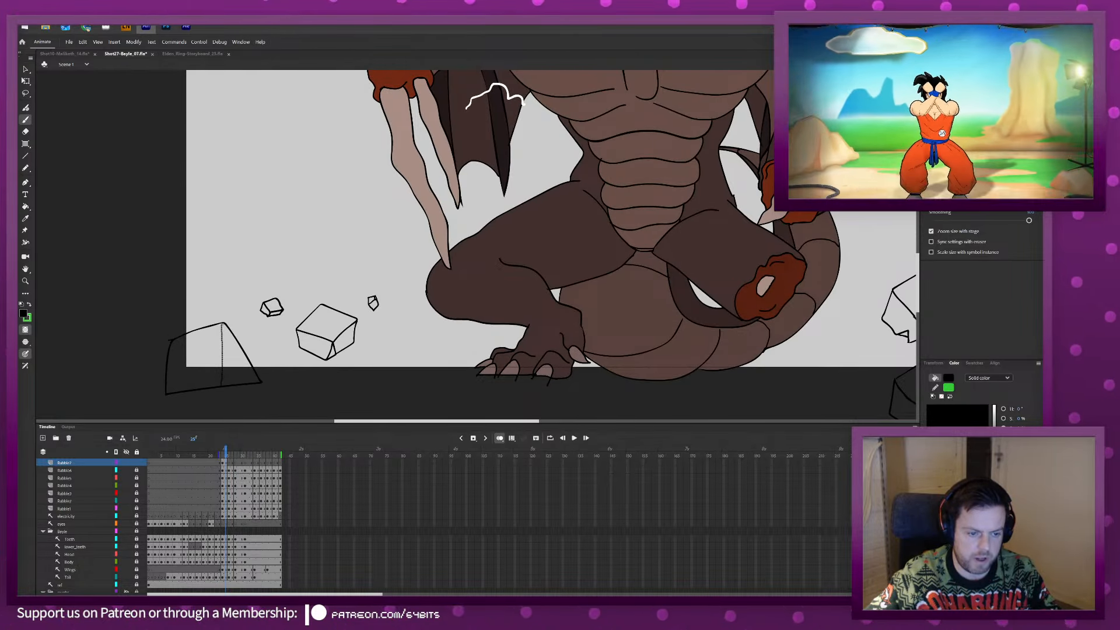
drag(222, 384, 222, 386)
Redraw the block higher and turned, with a diamond-shaped upper face and short sides, on the second Rubble7 keyframe.
key(.)
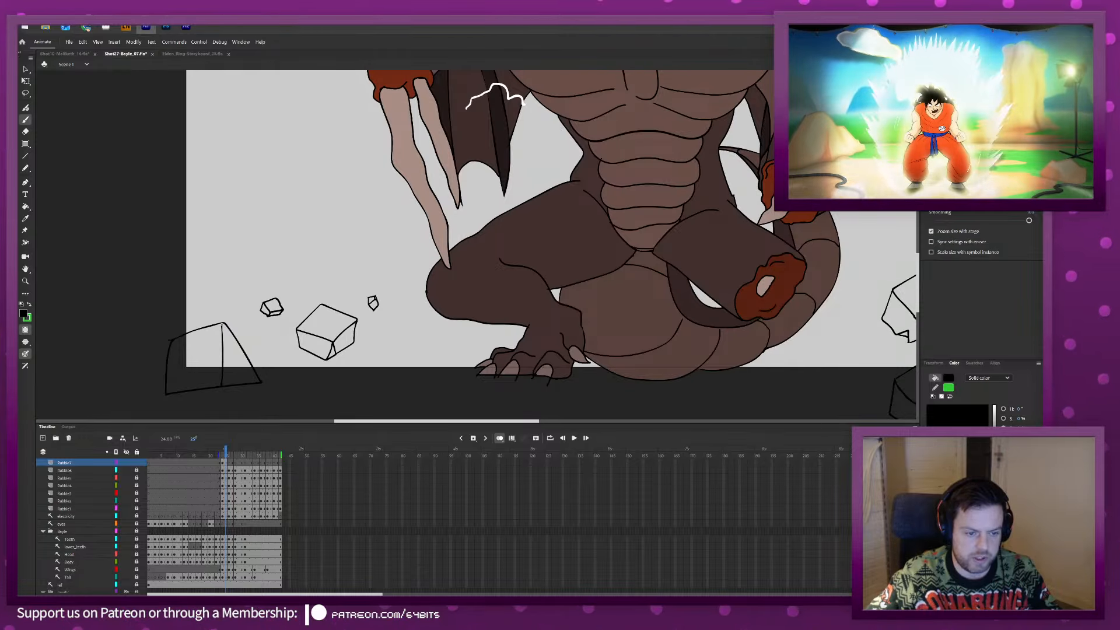
key(.)
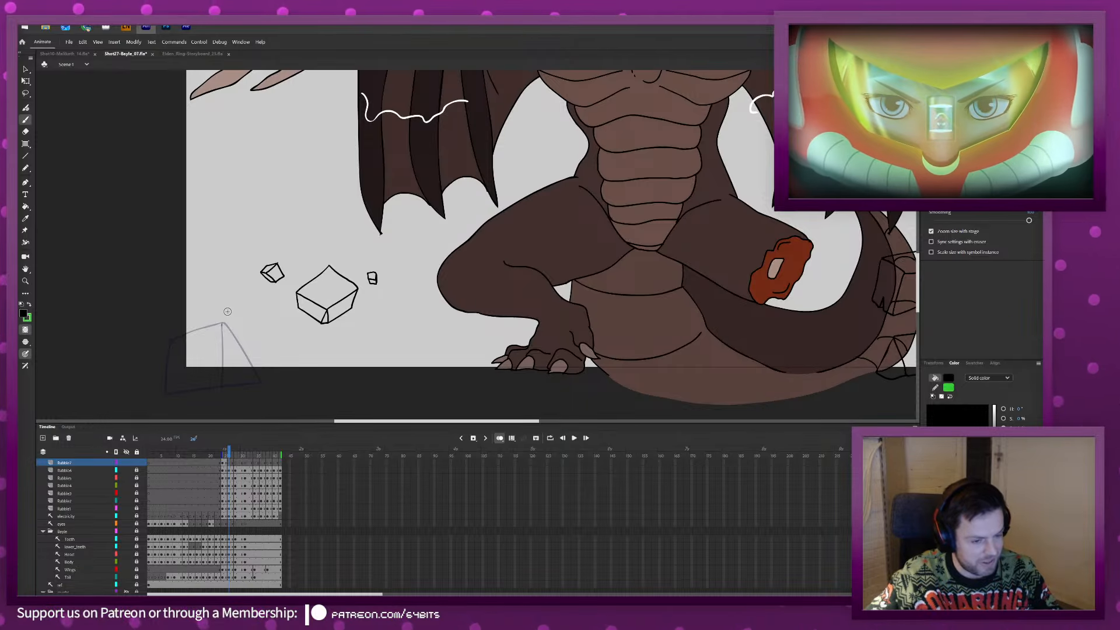
drag(226, 309, 199, 343)
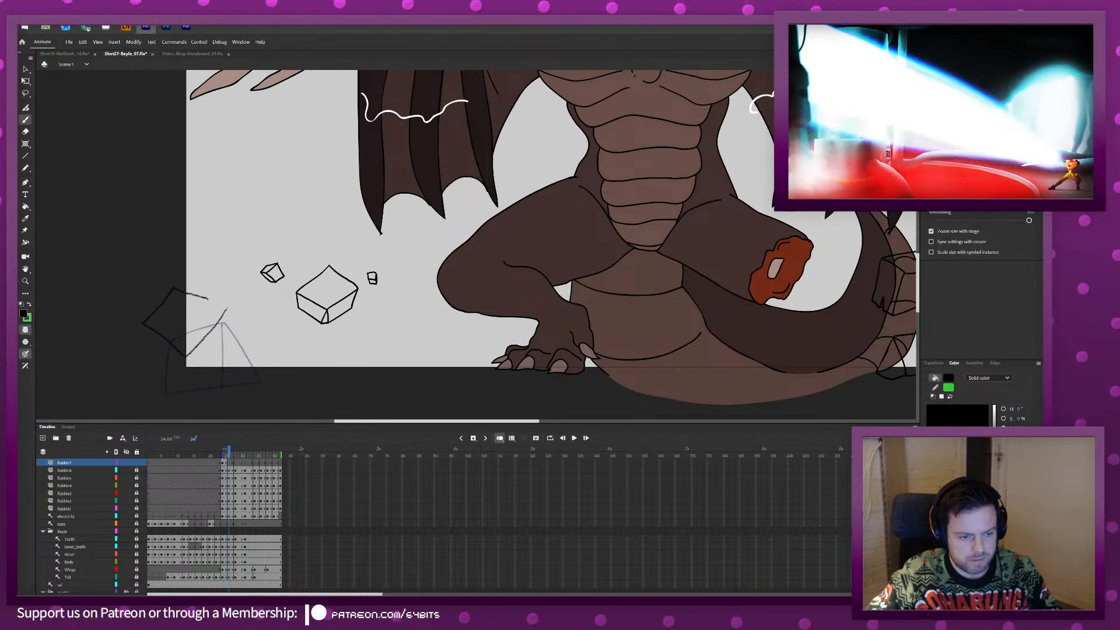
drag(226, 307, 242, 375)
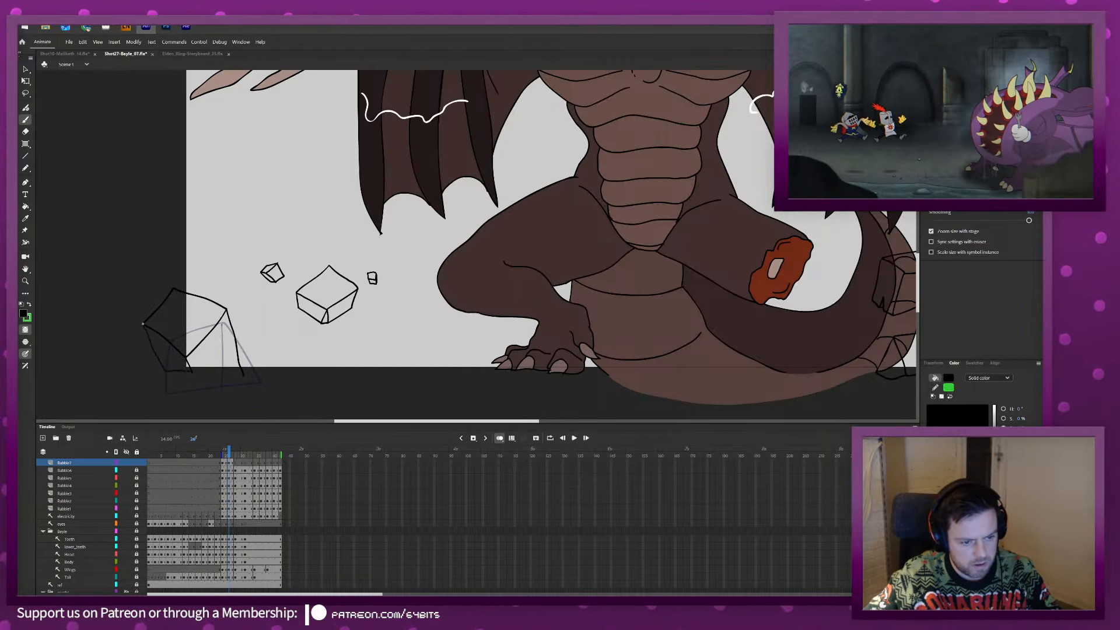
Redraw the block slightly higher with a tilted upper face and a tall, nearly vertical side on the third Rubble7 keyframe.
key(period)
key(period)
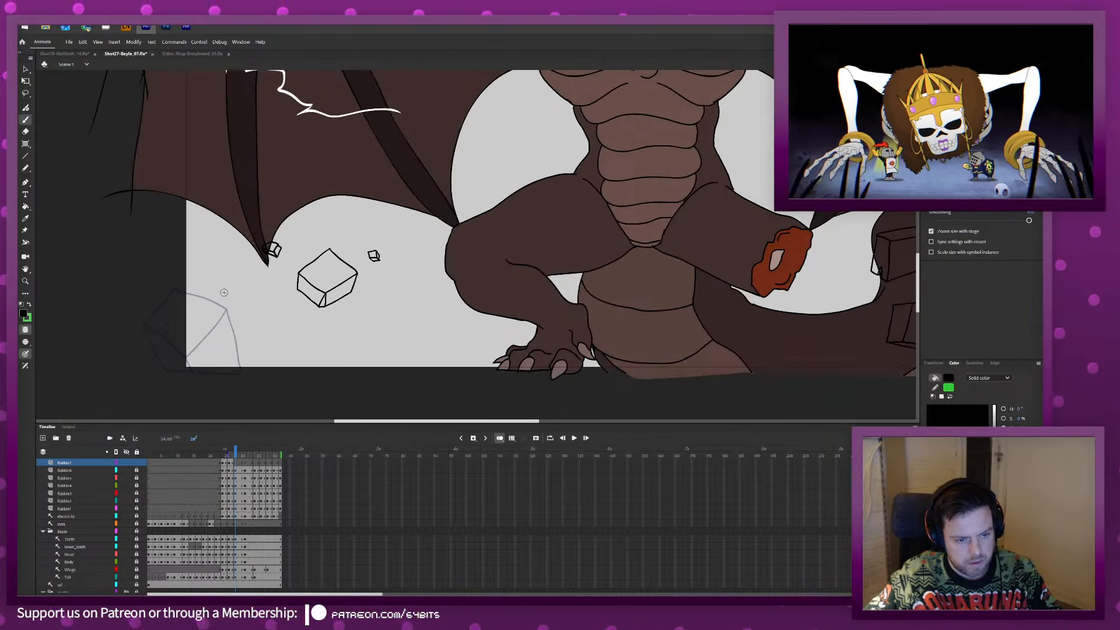
drag(226, 285, 196, 317)
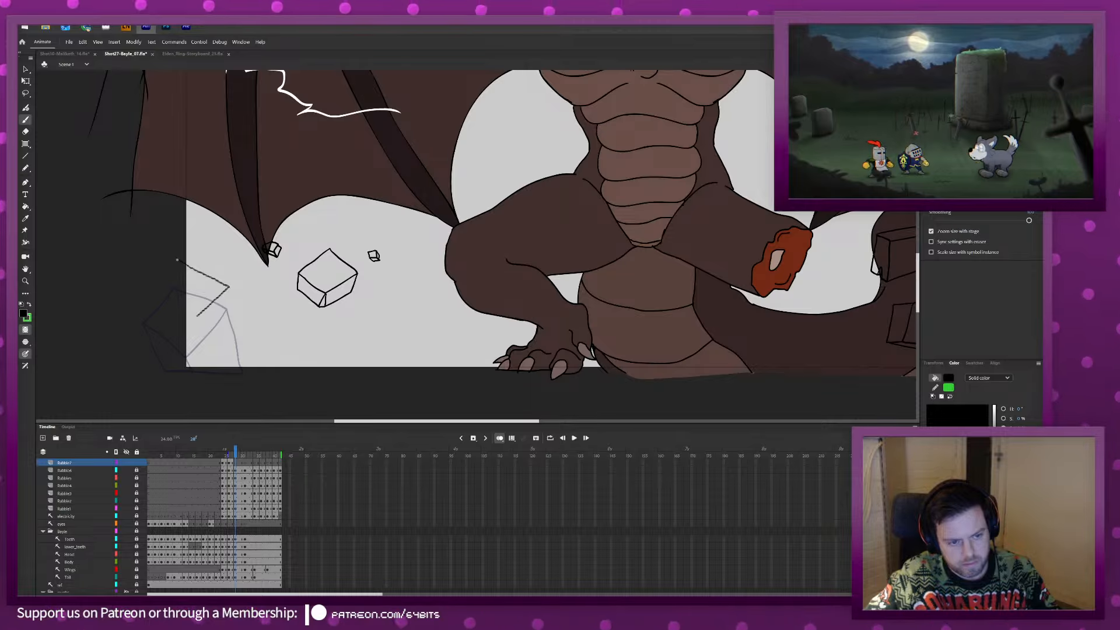
drag(177, 260, 178, 260)
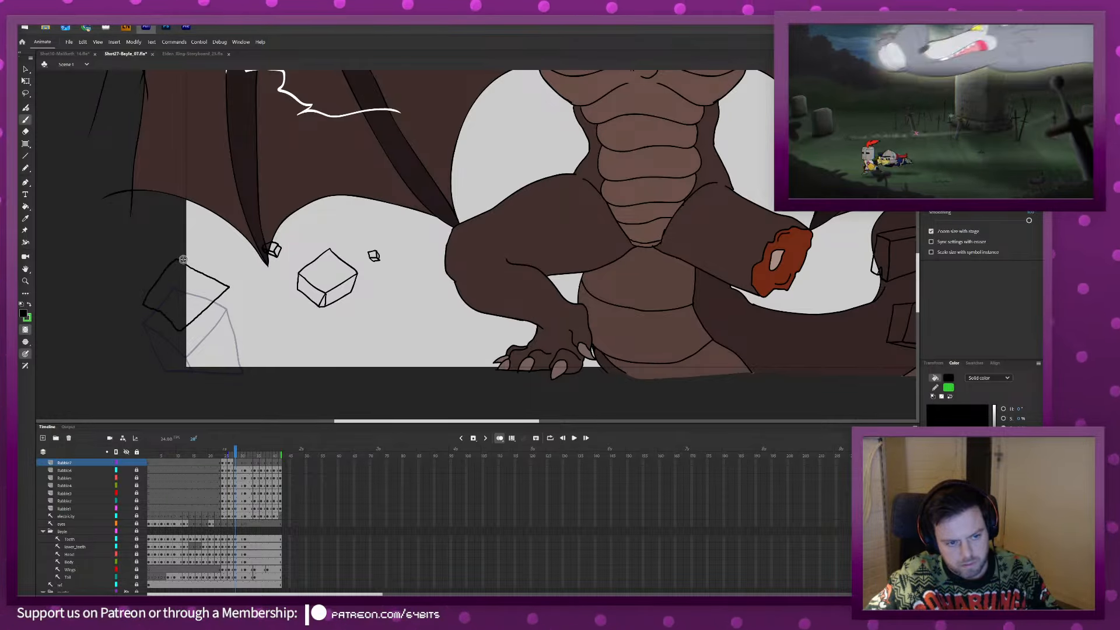
drag(228, 288, 224, 366)
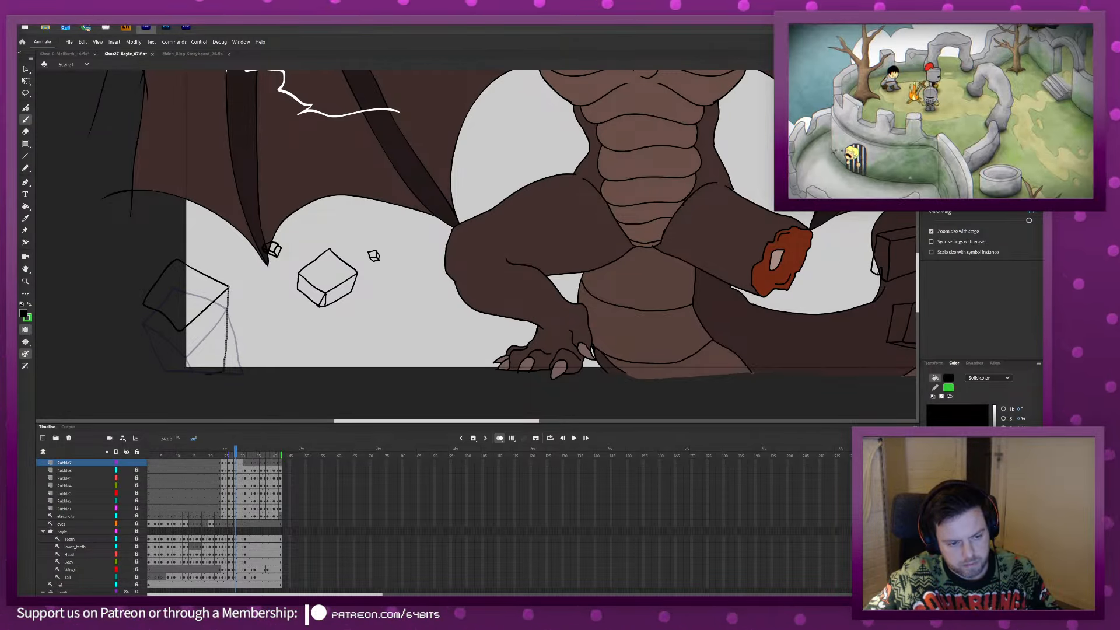
drag(181, 334, 180, 331)
Draw the block's flattened upper face on the fourth Rubble7 keyframe, undoing the trial side edge.
key(period)
key(period)
key(period)
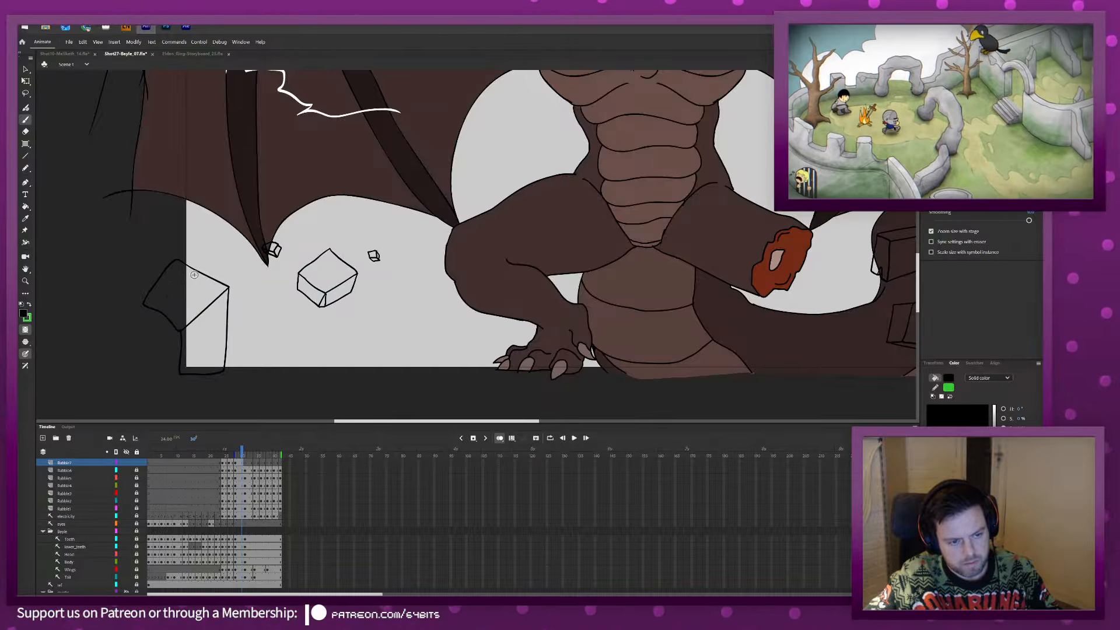
key(period)
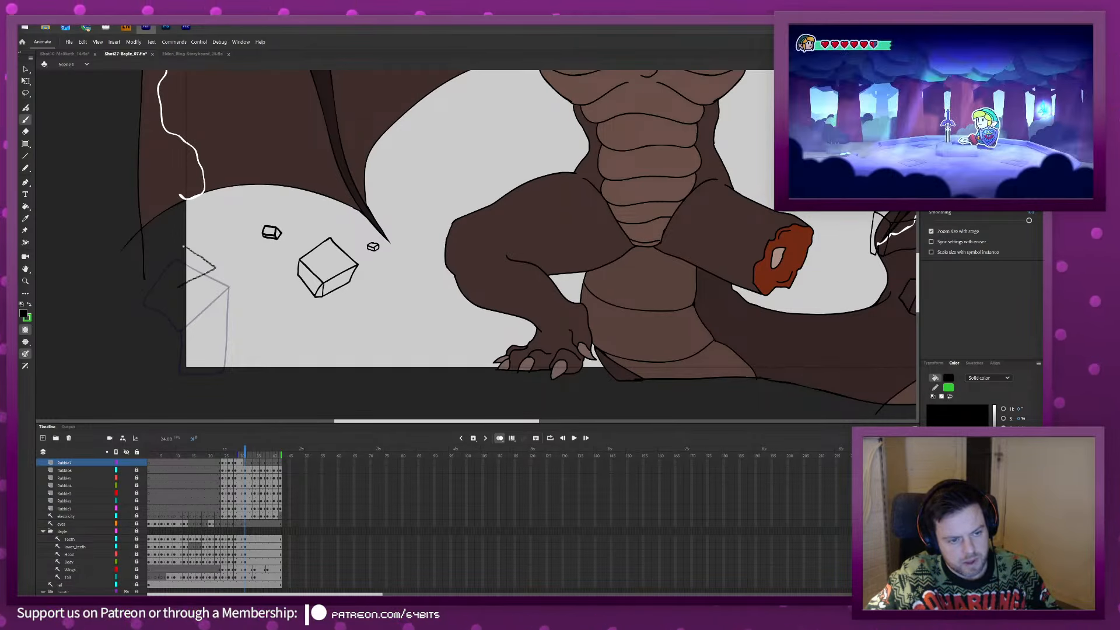
mouse_move(183, 246)
mouse_down()
mouse_move(216, 270)
mouse_move(202, 304)
mouse_up()
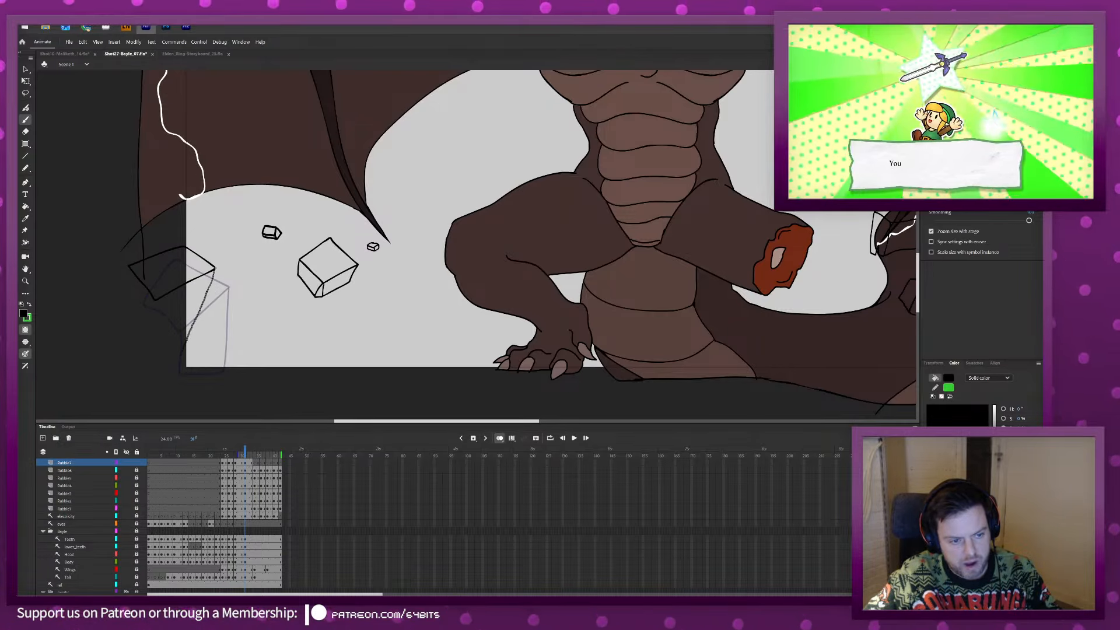
key(ctrl+z)
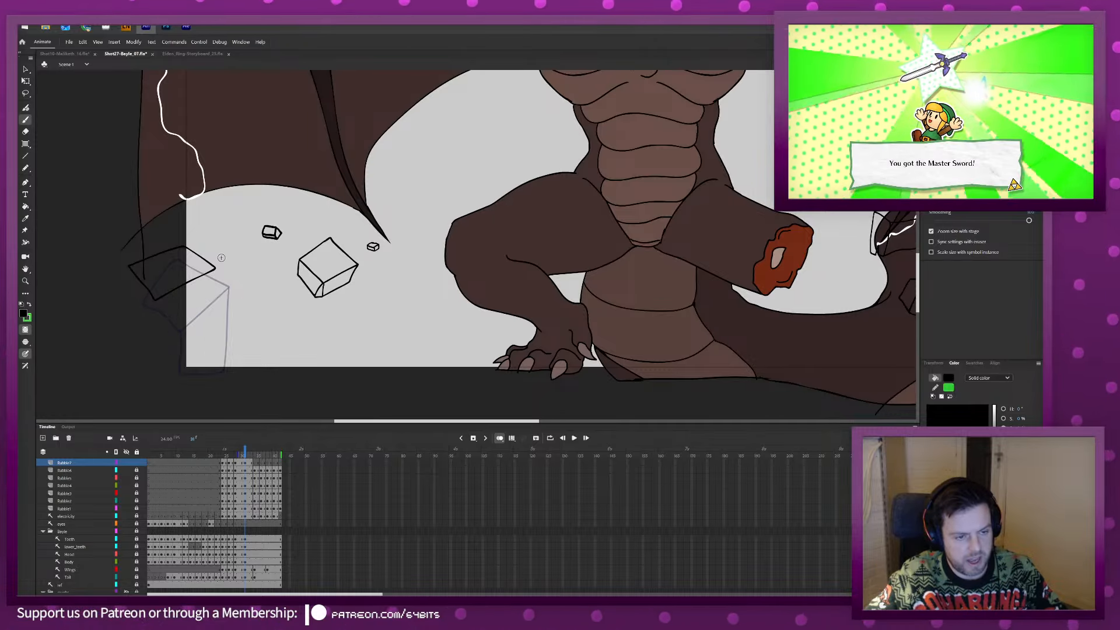
Rotate the upper face slightly clockwise and draw side edges tapering to a low point beneath it.
key(q)
key(ctrl+a)
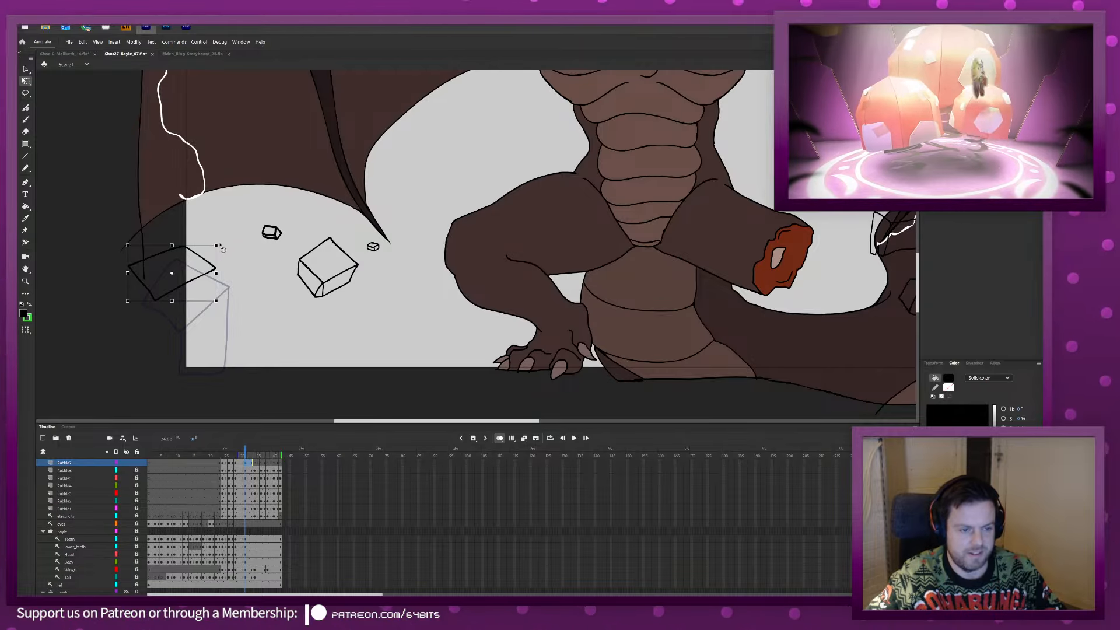
mouse_move(222, 248)
mouse_down()
mouse_move(226, 261)
mouse_move(185, 267)
mouse_move(194, 307)
mouse_up()
click(188, 333)
key(b)
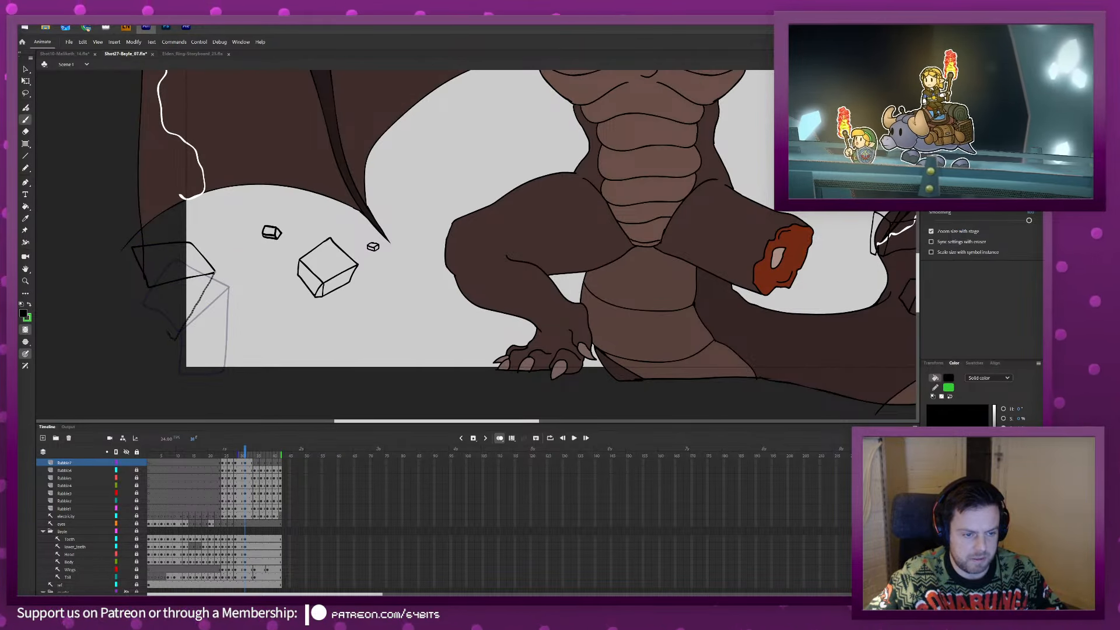
Redraw the block with a steeply tilted face and a short, narrow side below it on the fifth Rubble7 keyframe.
key(period)
key(period)
key(period)
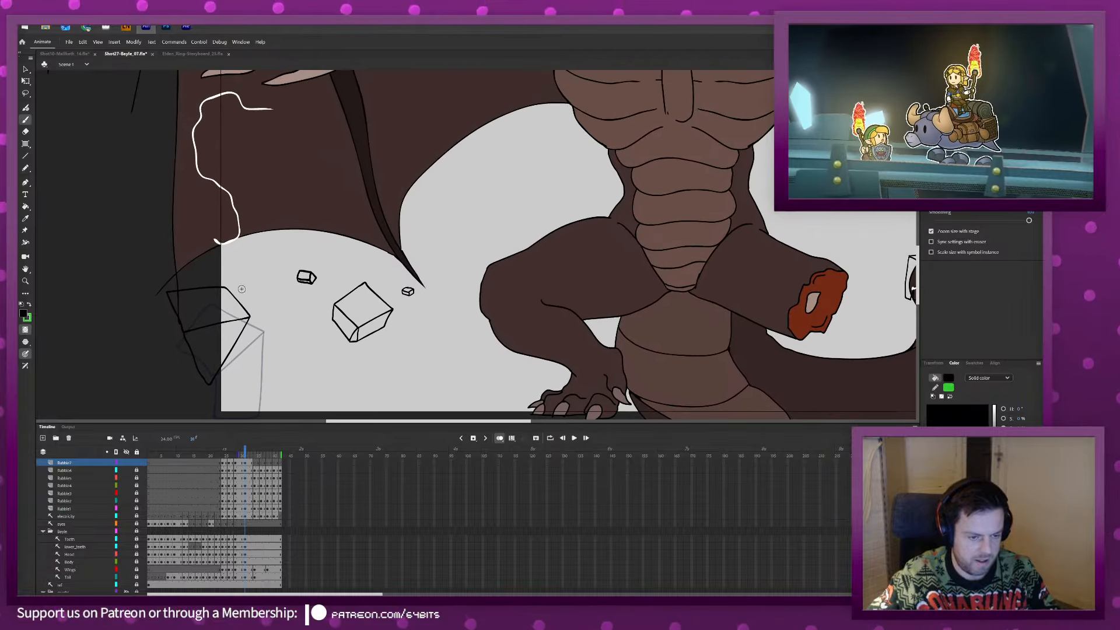
mouse_move(231, 292)
mouse_down()
mouse_move(236, 276)
mouse_move(202, 250)
mouse_move(252, 283)
mouse_move(232, 317)
mouse_up()
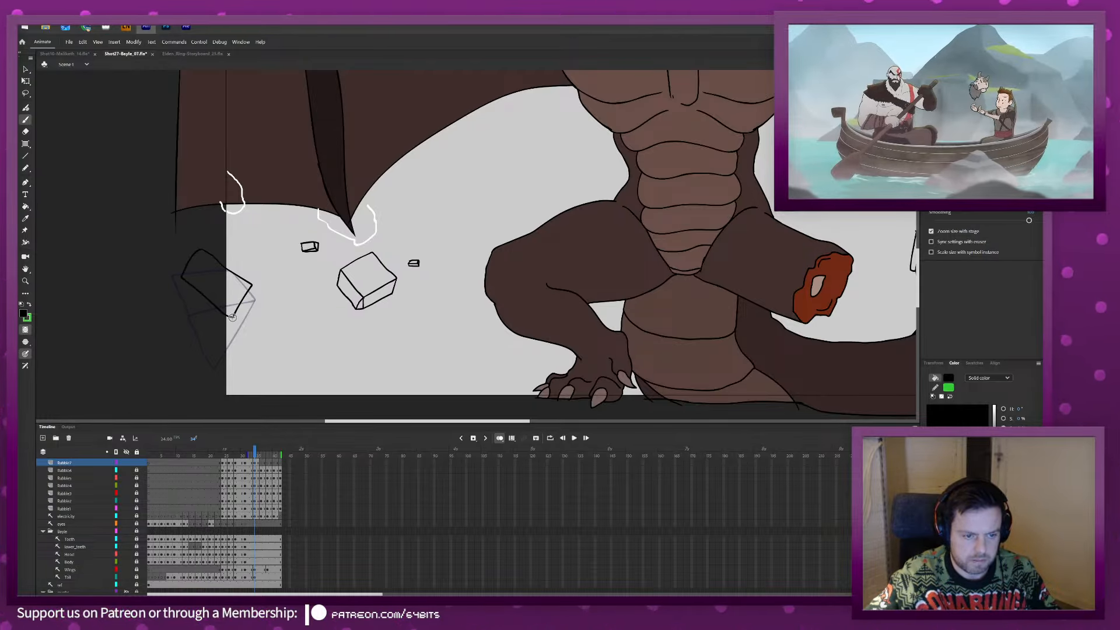
key(period)
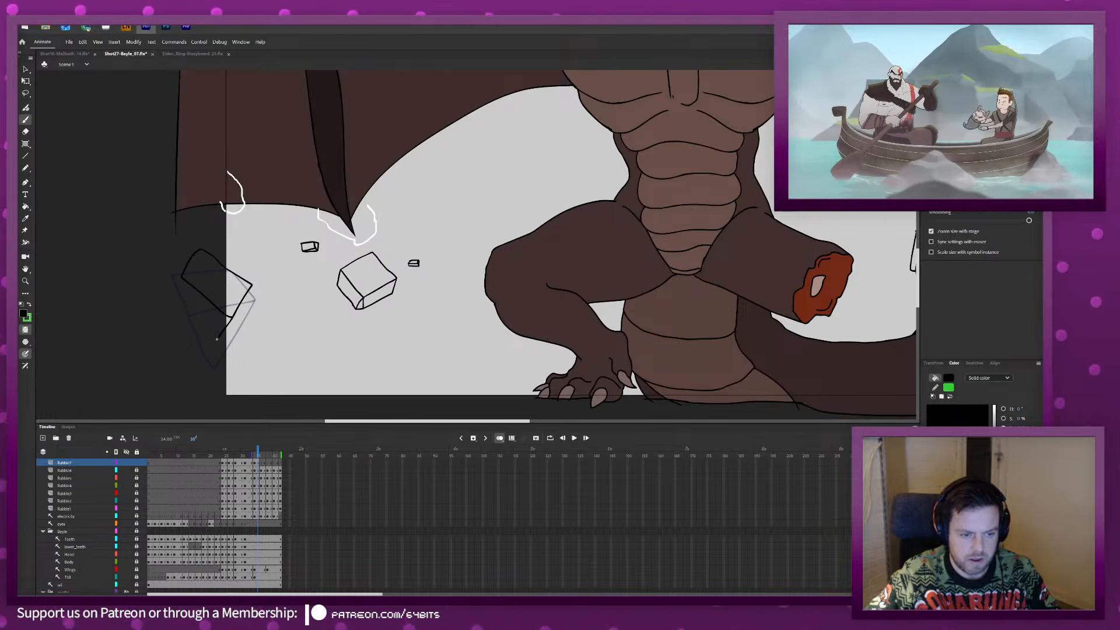
drag(227, 318, 217, 338)
Redraw the block as a single narrow four-sided face on the sixth and seventh Rubble7 keyframes, turning it slightly more upright.
key(period)
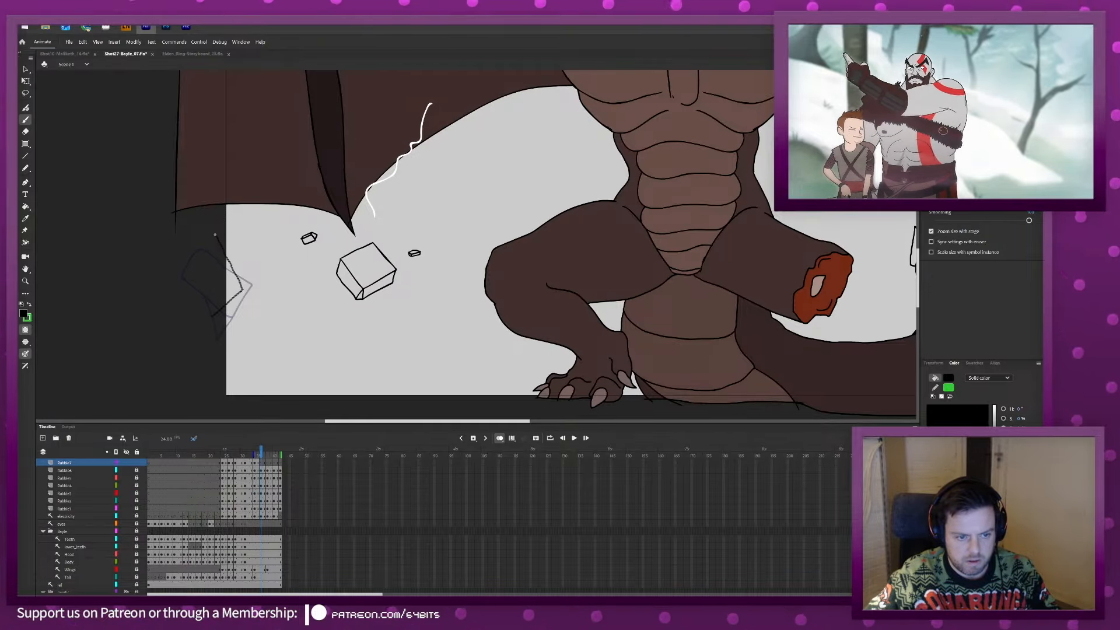
drag(211, 317, 183, 263)
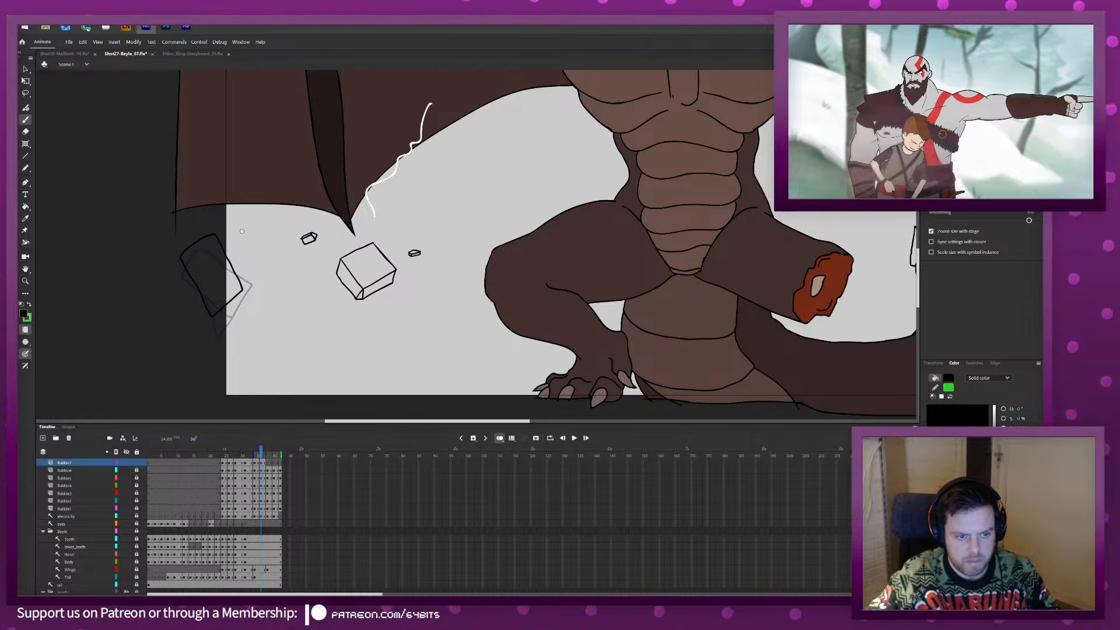
key(period)
key(period)
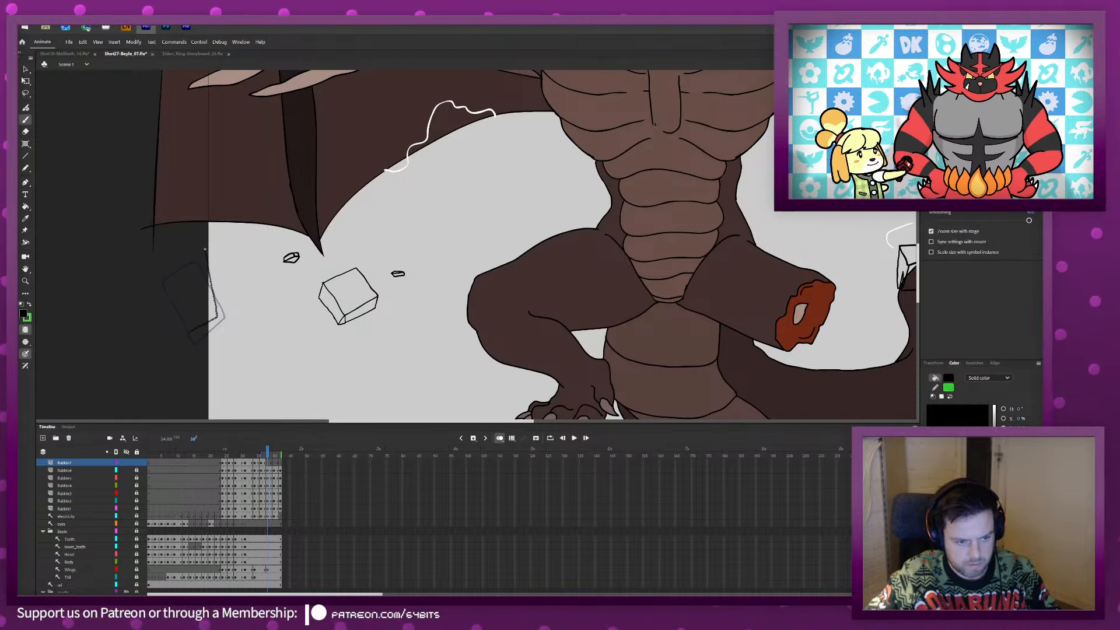
drag(190, 333, 171, 271)
Lock the Rubble7 layer and save the file.
key(period)
key(period)
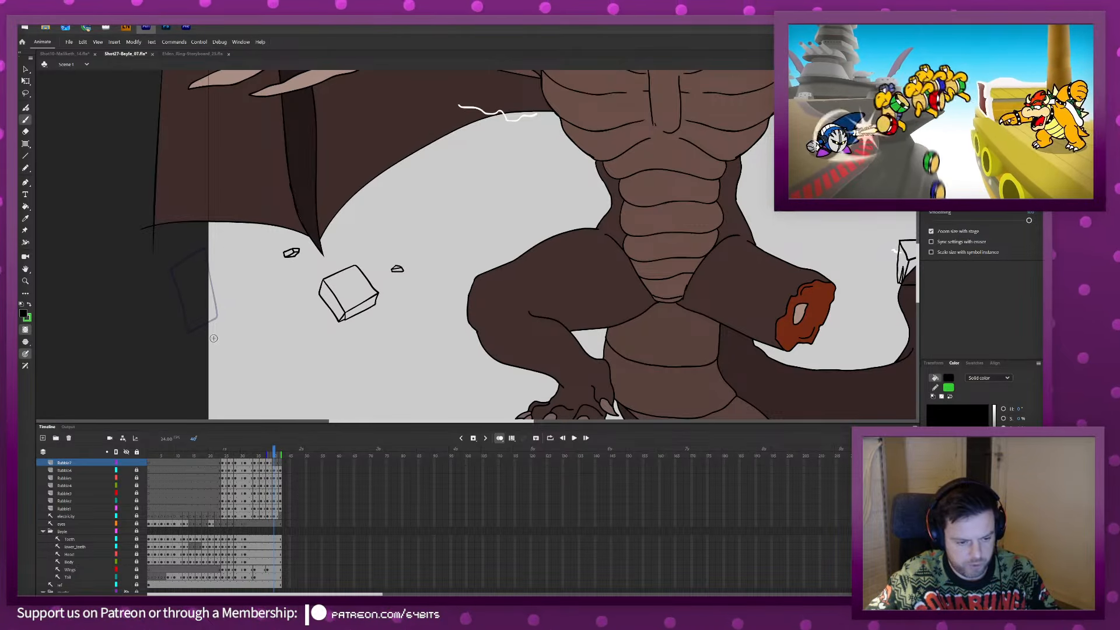
click(136, 463)
key(ctrl+s)
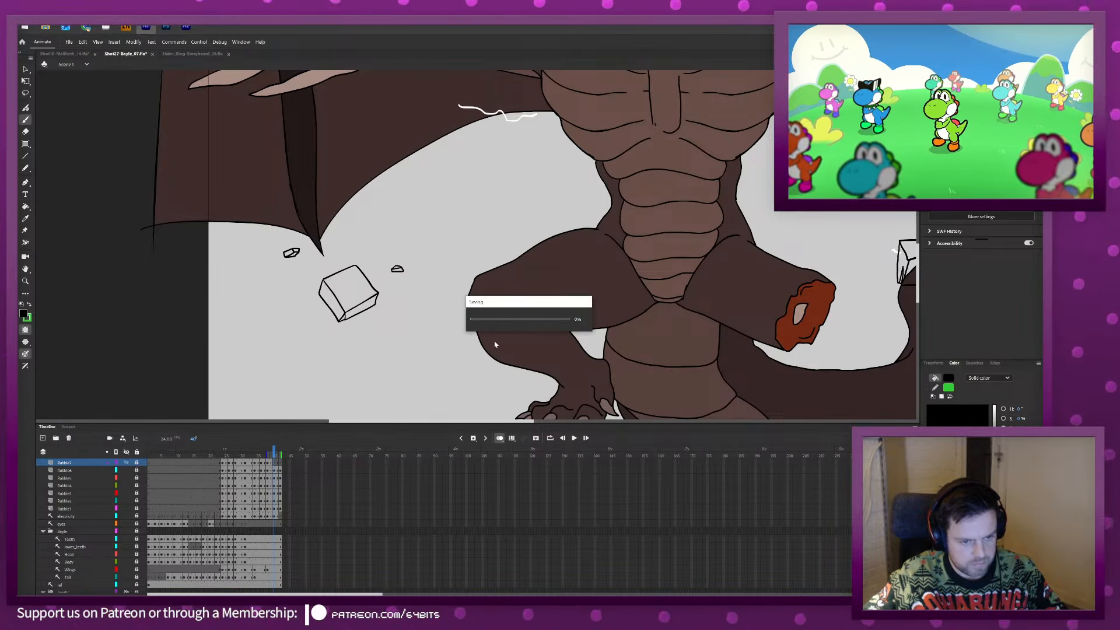
key(ctrl+2)
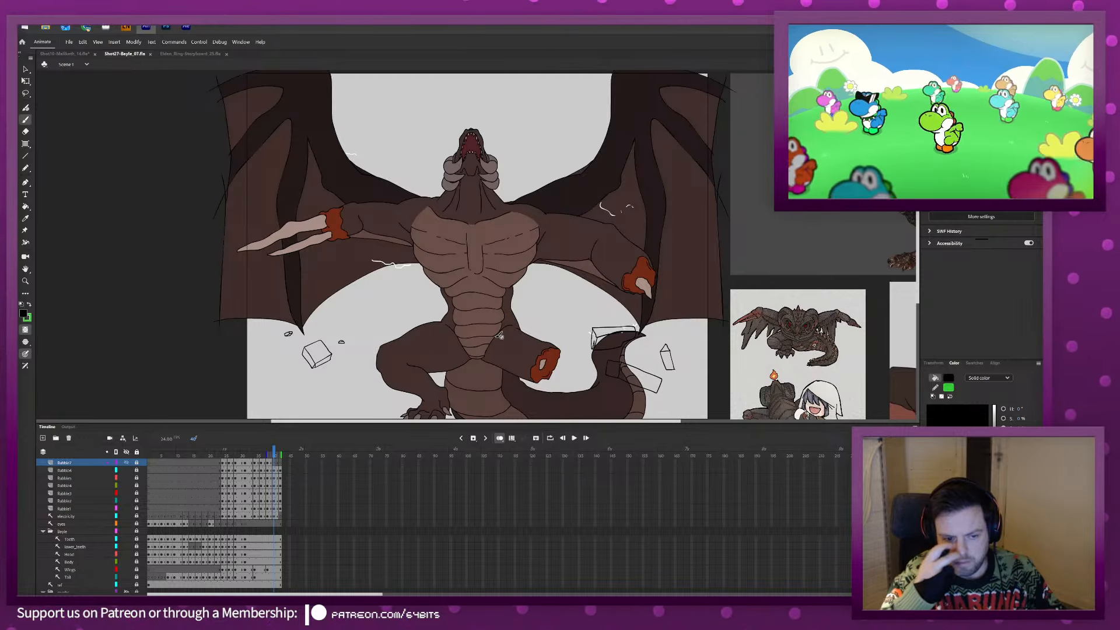
Add a new layer above Rubble7 with blank keyframes from the frame where the rubble starts, and return to its first keyframe.
key(ctrl+shift+n)
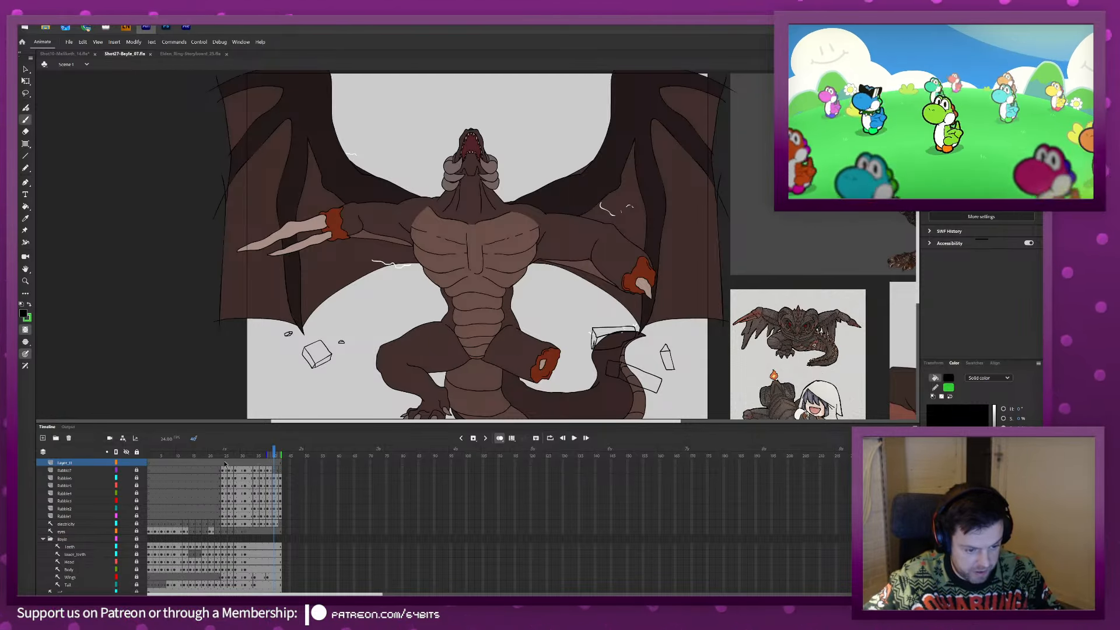
click(222, 464)
key(F7)
click(231, 465)
drag(230, 465, 260, 466)
click(223, 464)
key(z)
click(413, 365)
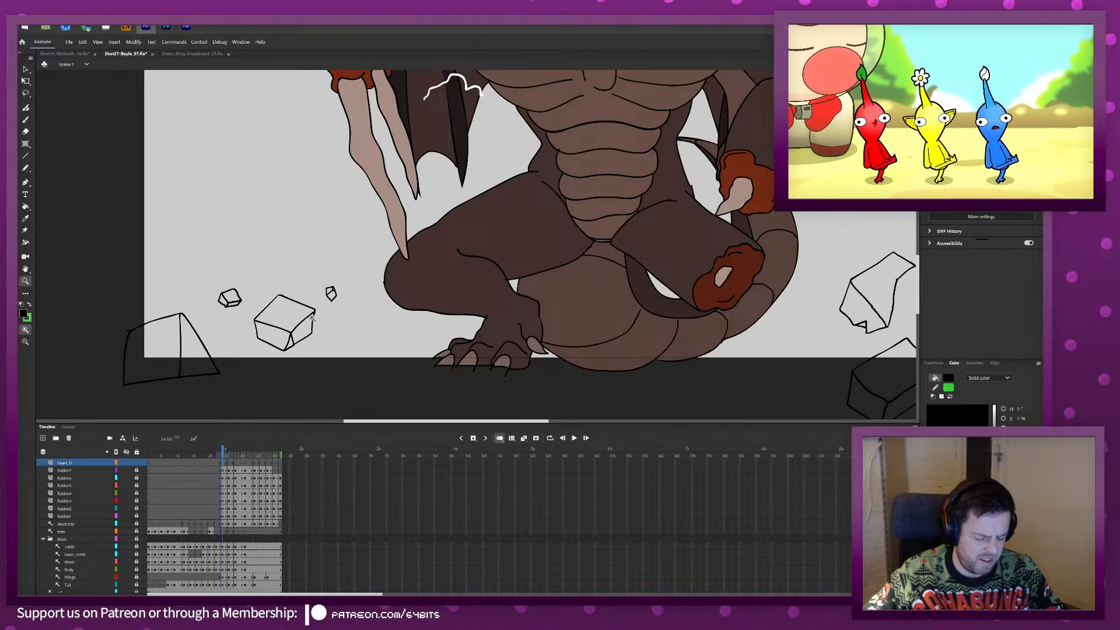
Draw a low triangular block at the ground line beside the dragon's foot, two frames after the new layer's first keyframe.
key(b)
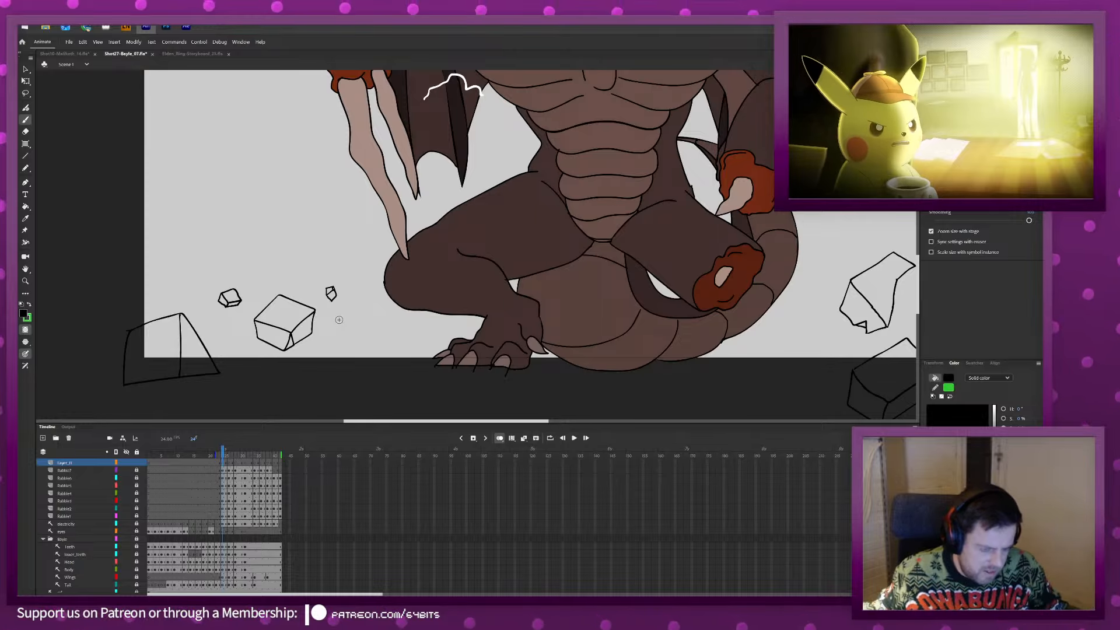
key(period)
key(period)
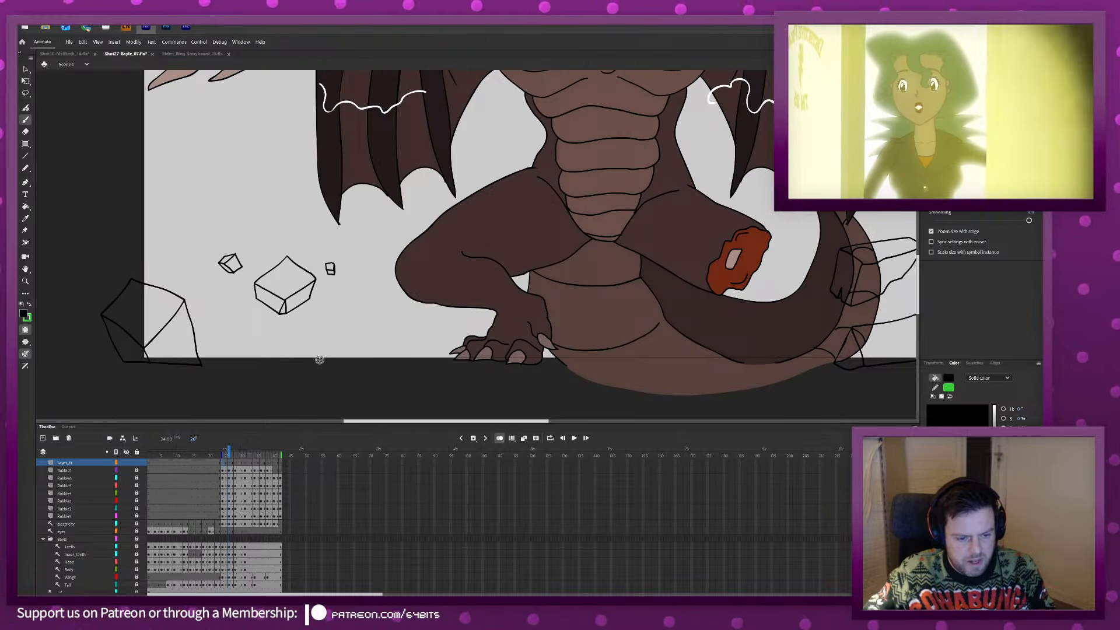
mouse_move(284, 362)
mouse_down()
mouse_move(344, 330)
mouse_move(382, 375)
mouse_move(285, 361)
mouse_up()
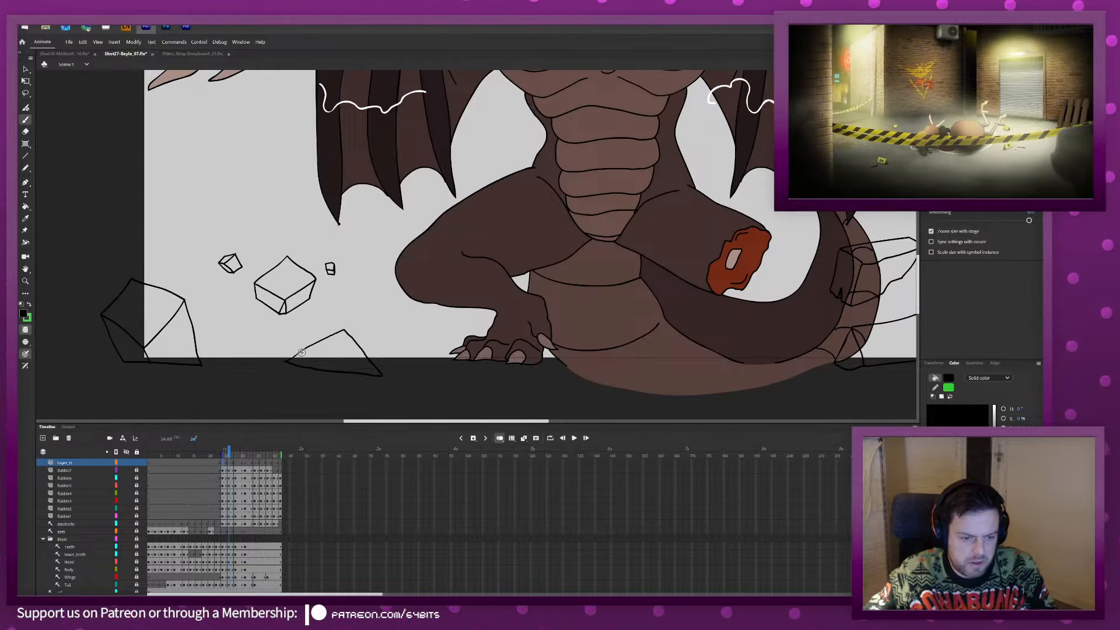
Draw the block two frames on as a taller four-sided face with a flat base, rising above the previous outline.
key(period)
key(period)
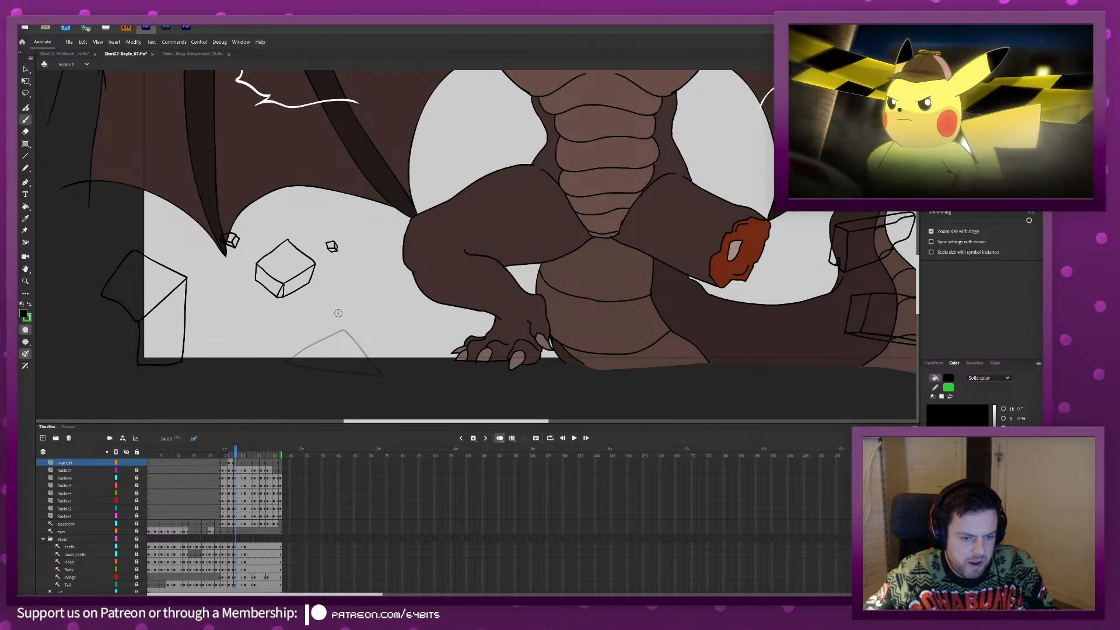
drag(295, 358, 369, 363)
drag(353, 313, 293, 331)
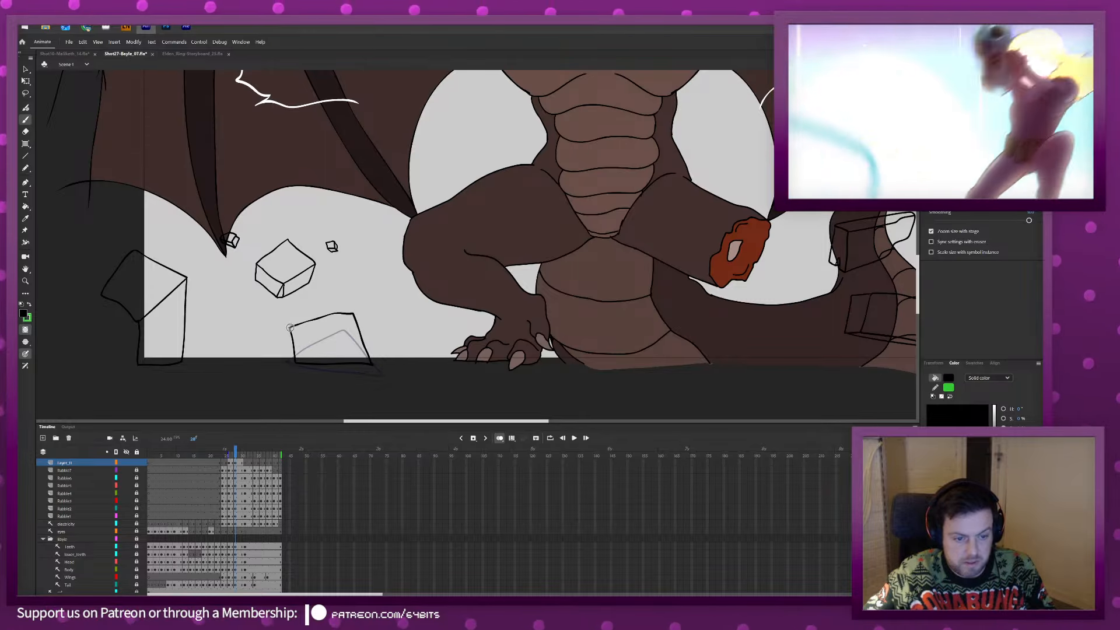
Draw the block on the following keyframe as a tilted square front face with a narrow side face along its right edge.
key(period)
key(period)
key(period)
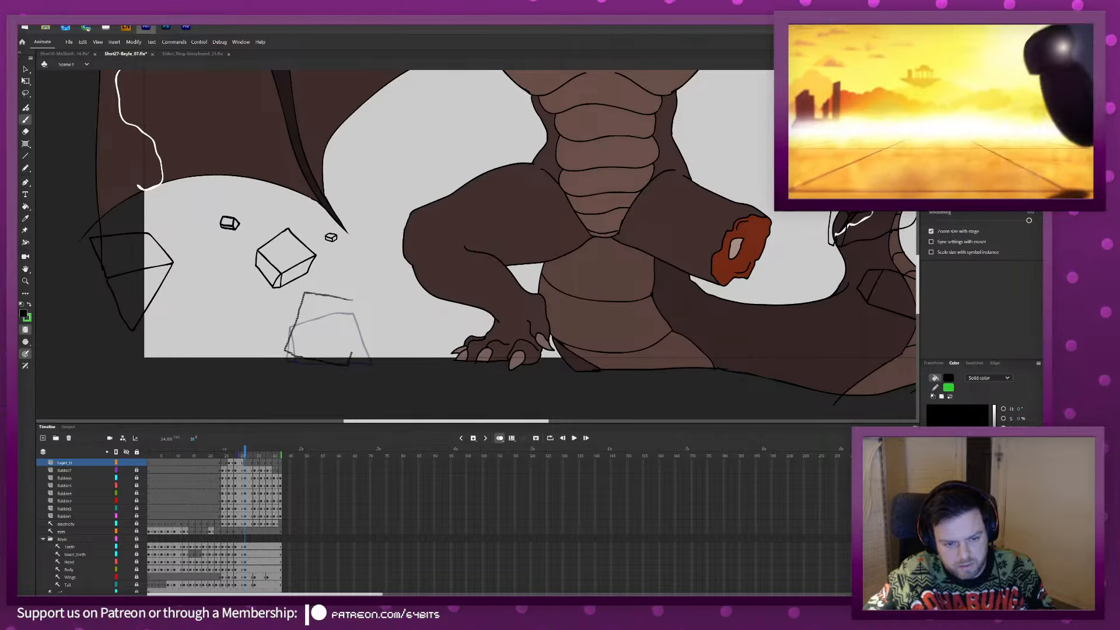
drag(342, 298, 350, 300)
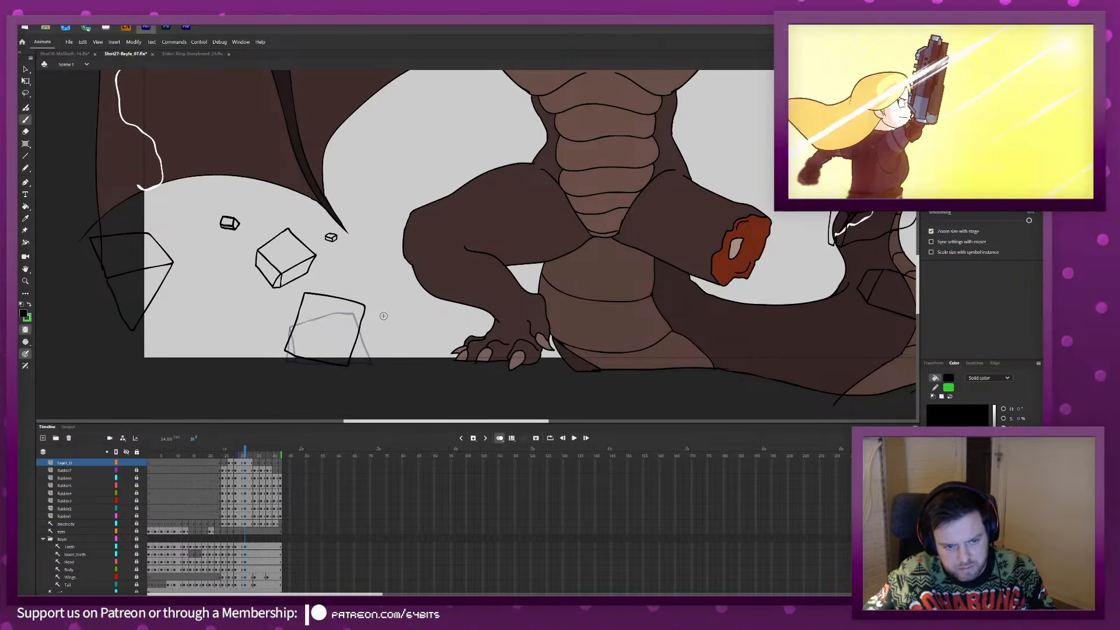
drag(365, 337, 349, 364)
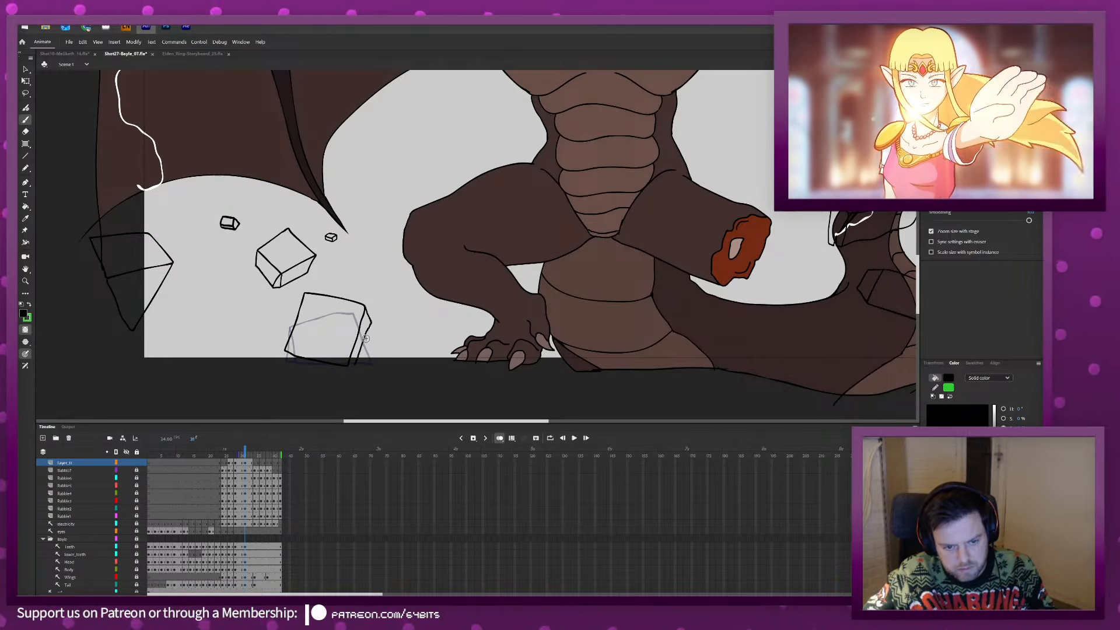
key(ctrl+z)
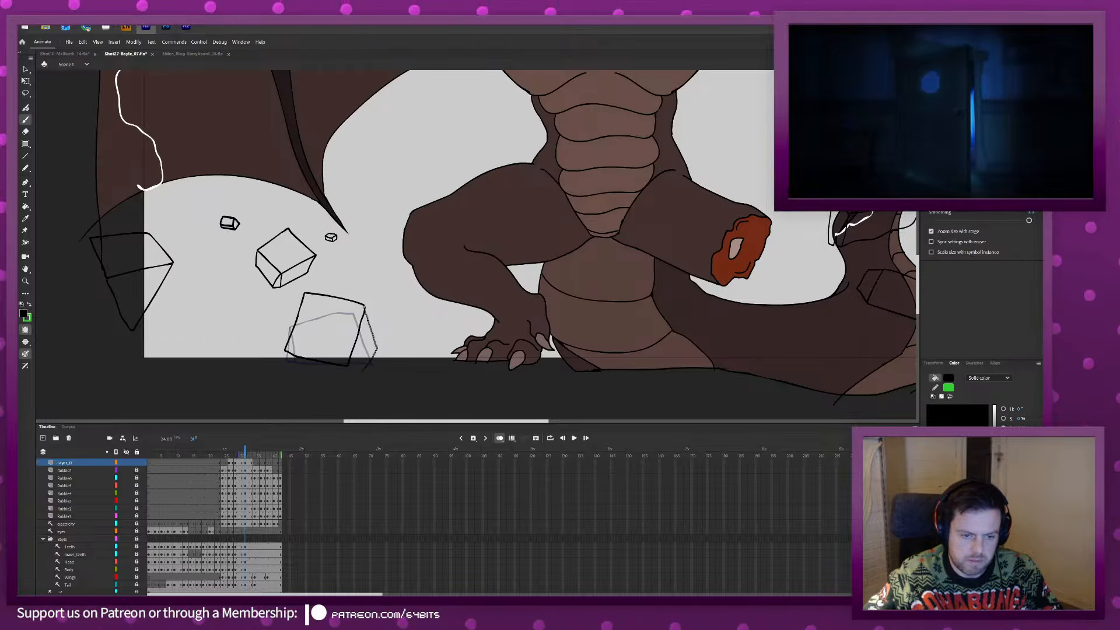
drag(365, 307, 364, 309)
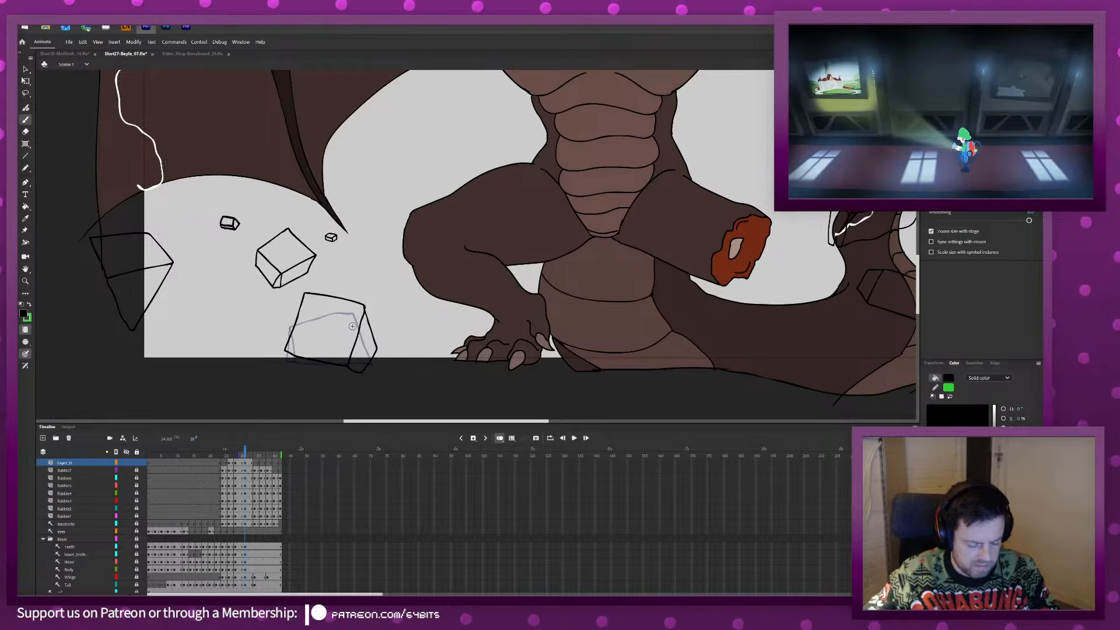
Flip back and forth through the block's first drawings to check how it rises and turns.
key(.)
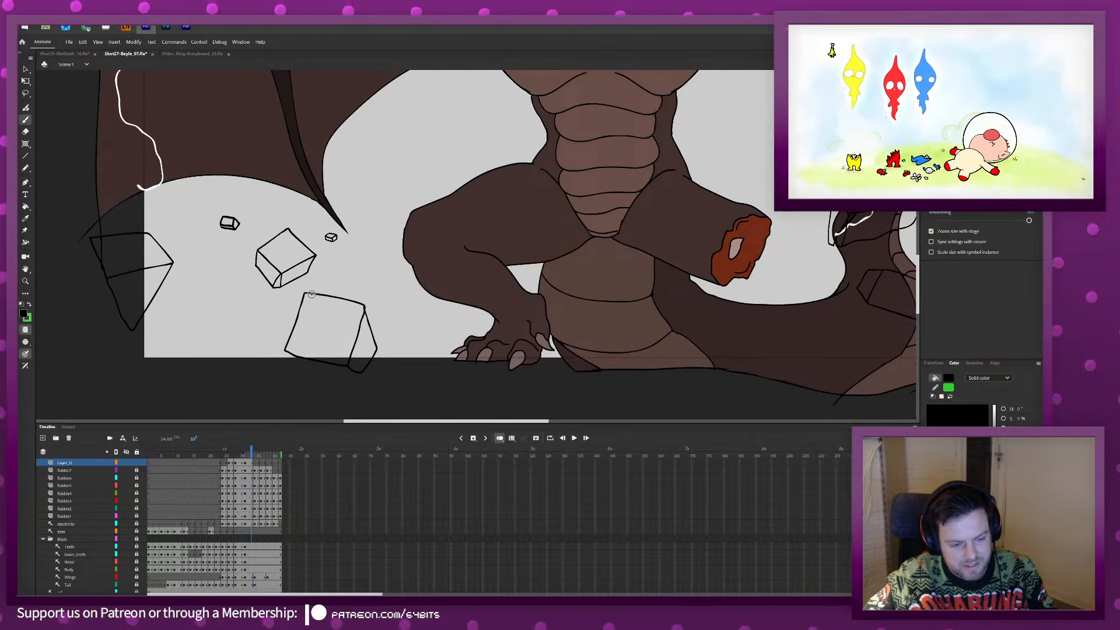
key(.)
key(.)
key(.)
key(.)
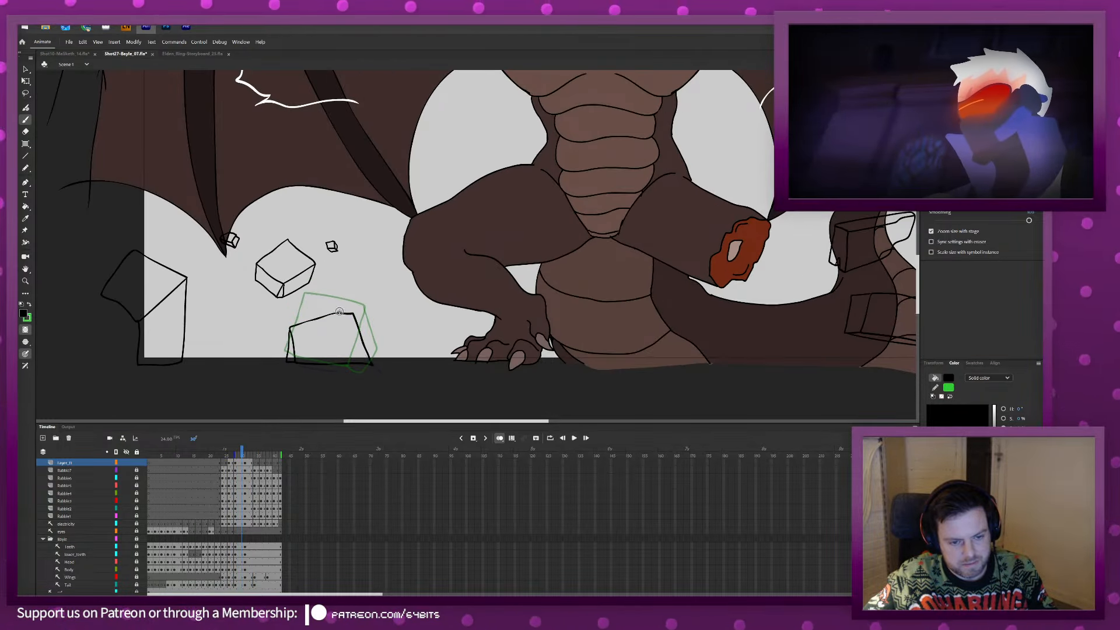
key(.)
key(.)
key(.)
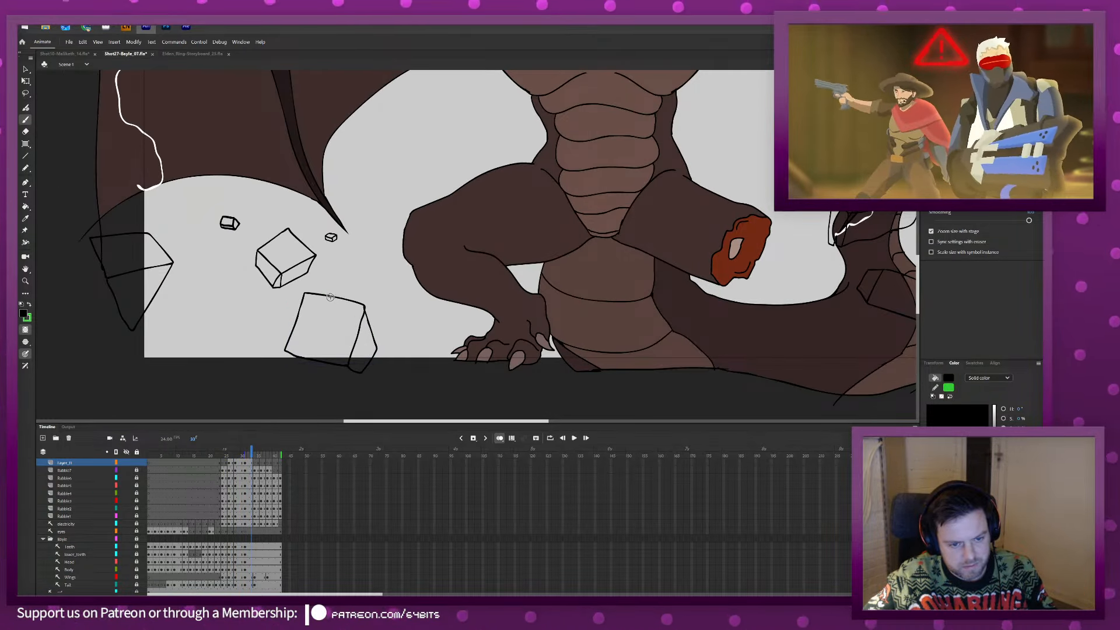
Draw the block on the next keyframe as a cube with a diamond-shaped top face and two side faces below it.
drag(333, 273, 319, 285)
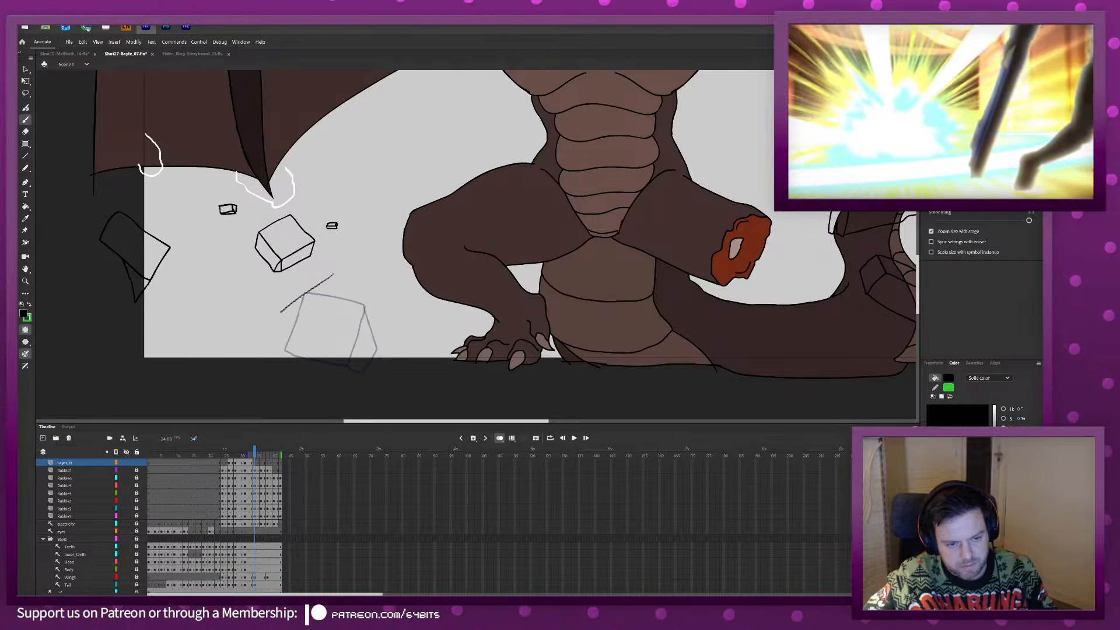
drag(337, 332, 375, 309)
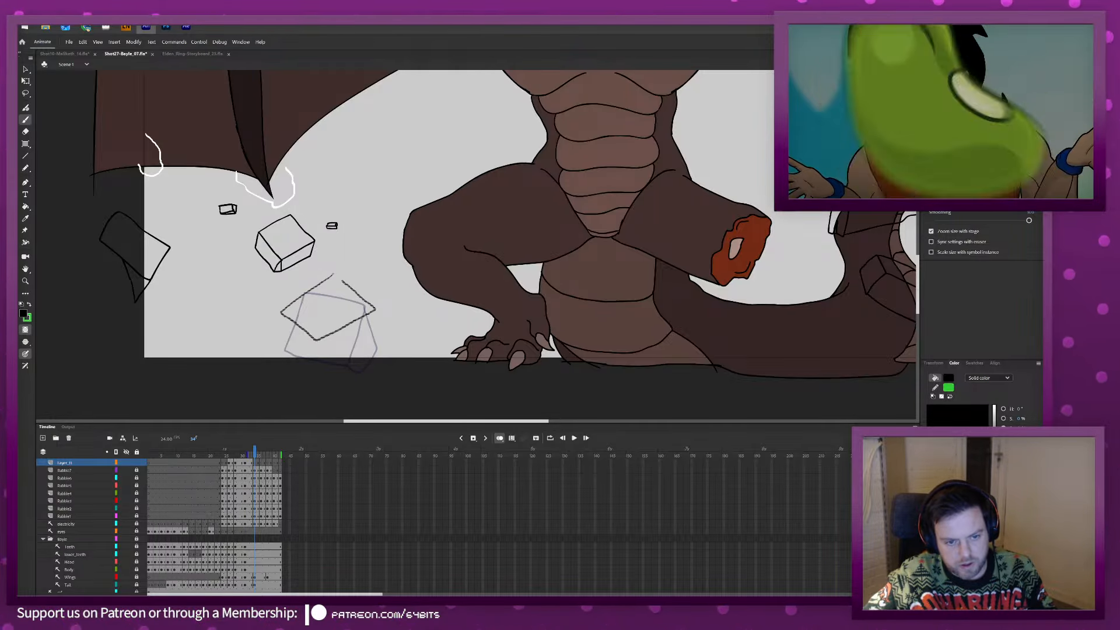
drag(334, 274, 335, 275)
drag(316, 341, 324, 366)
drag(282, 315, 286, 348)
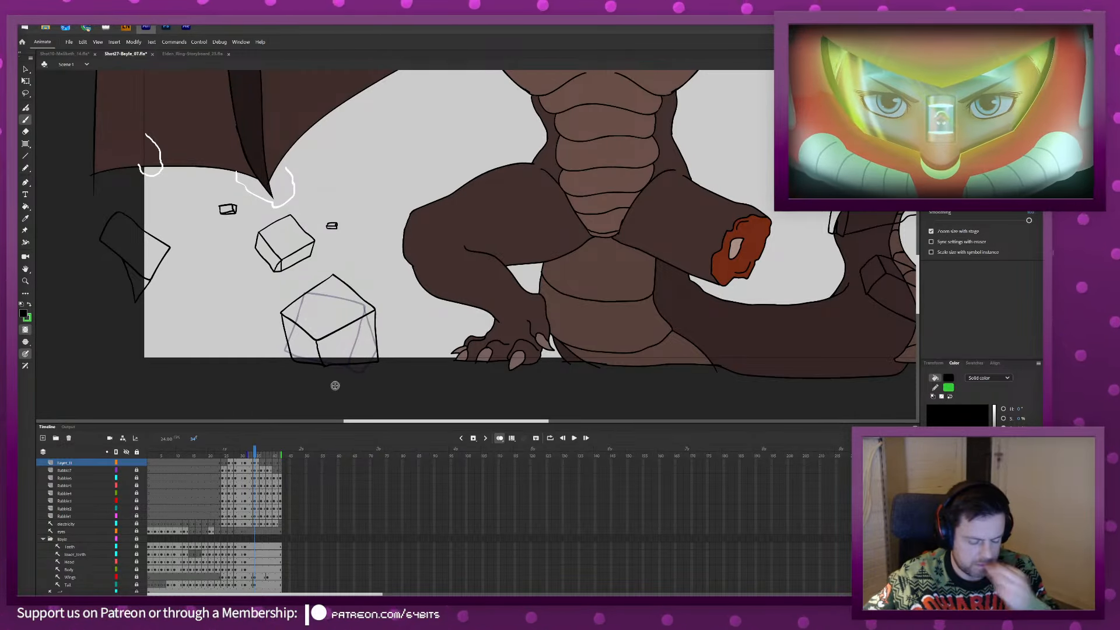
Redraw the cube two frames on, turned so it has a slanted top face, a narrow left side and a wide right side.
key(period)
key(period)
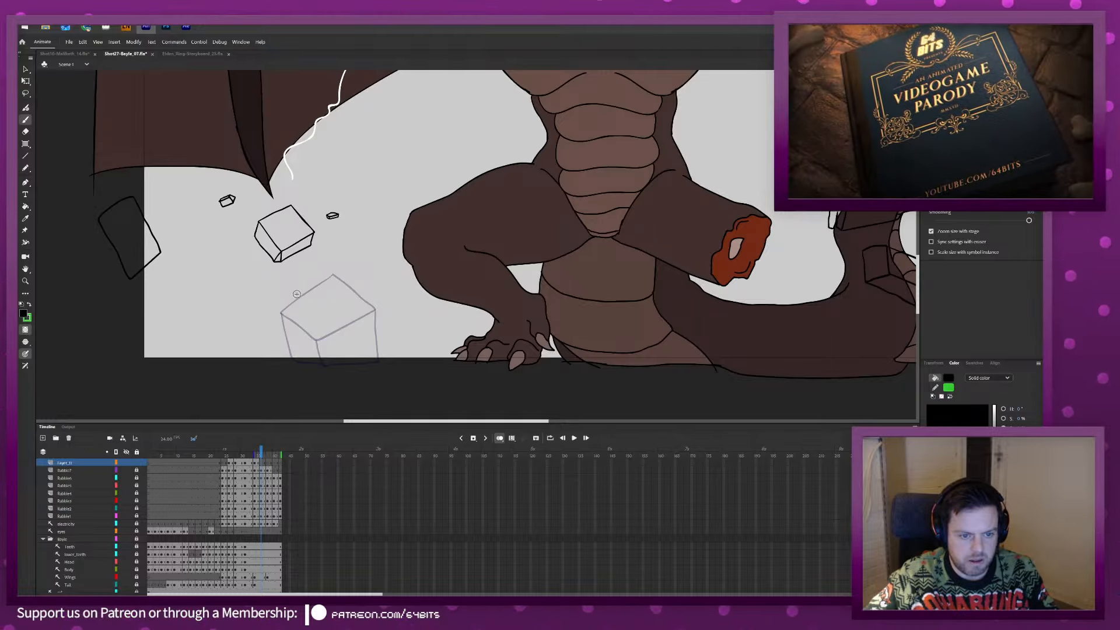
mouse_move(286, 295)
mouse_down()
mouse_move(309, 323)
mouse_move(359, 315)
mouse_up()
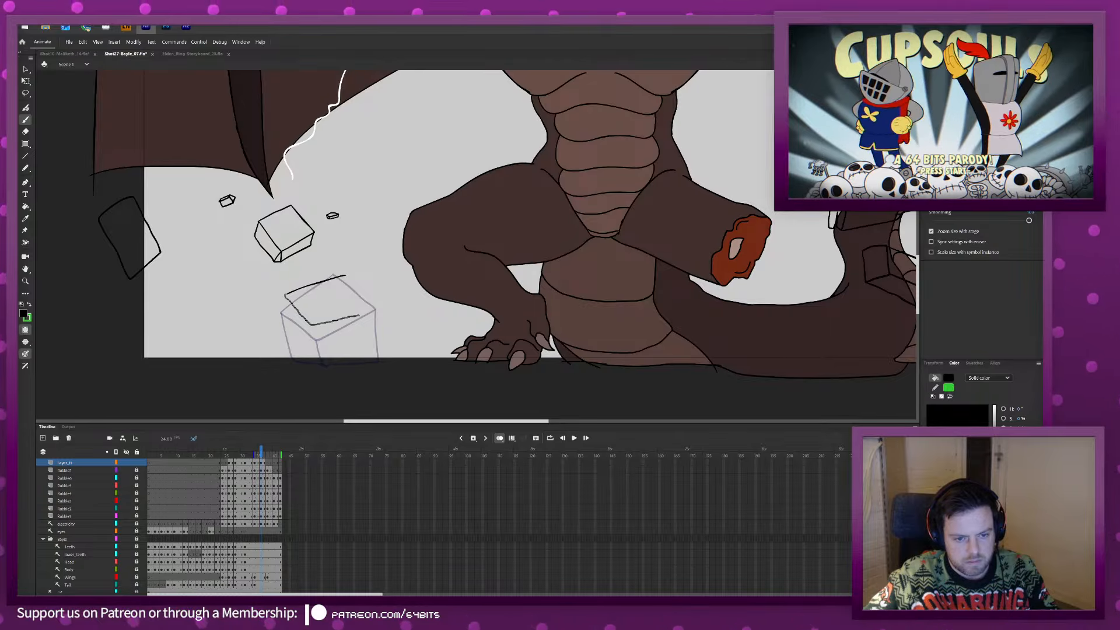
drag(348, 277, 345, 276)
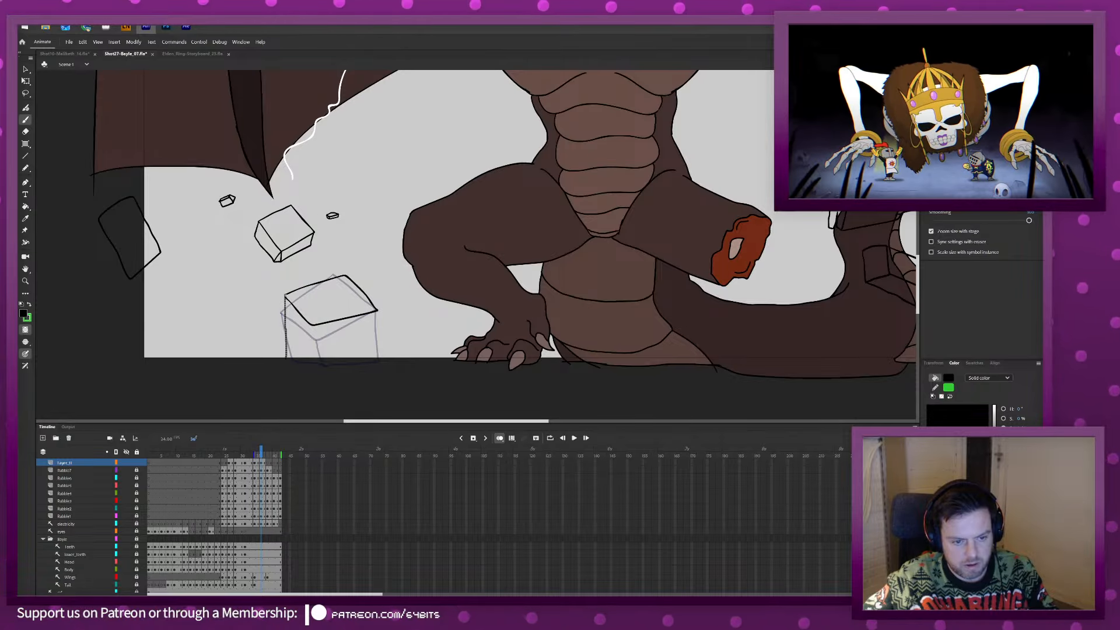
mouse_move(285, 357)
mouse_down()
mouse_move(312, 335)
mouse_move(313, 365)
mouse_up()
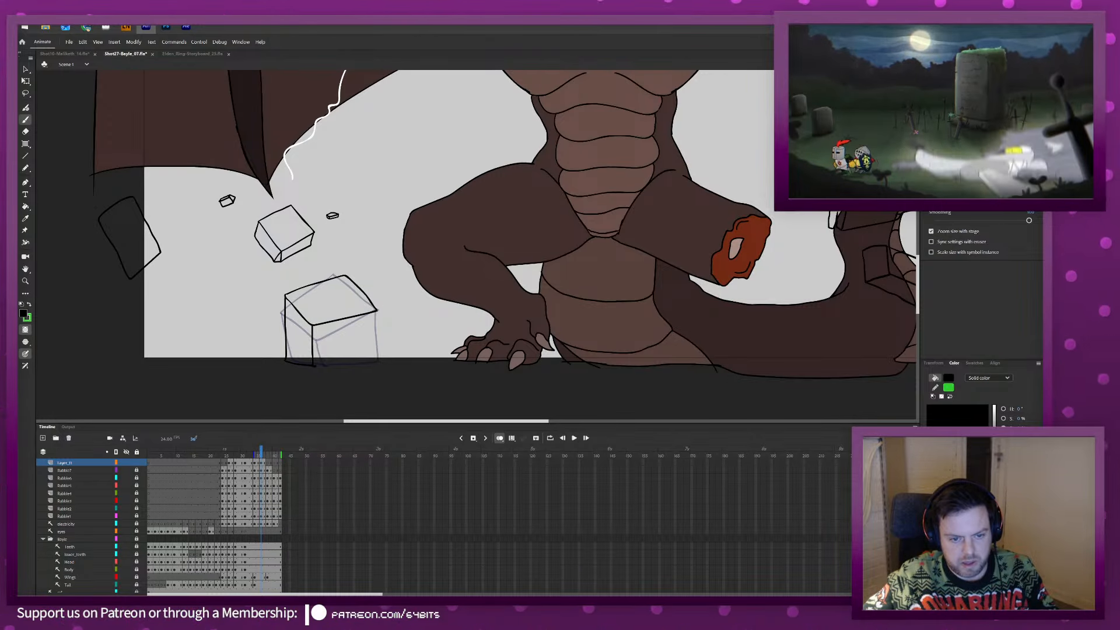
drag(376, 349, 376, 363)
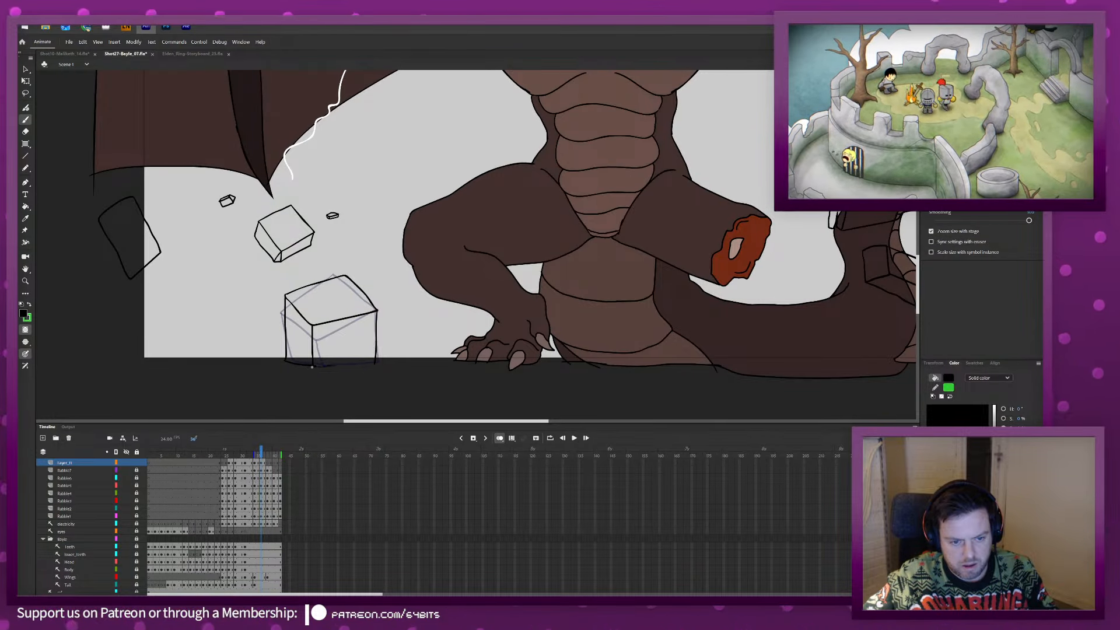
Flip back and forth through the block's keyframes to check its rotation up to the next blank keyframe.
key(period)
key(period)
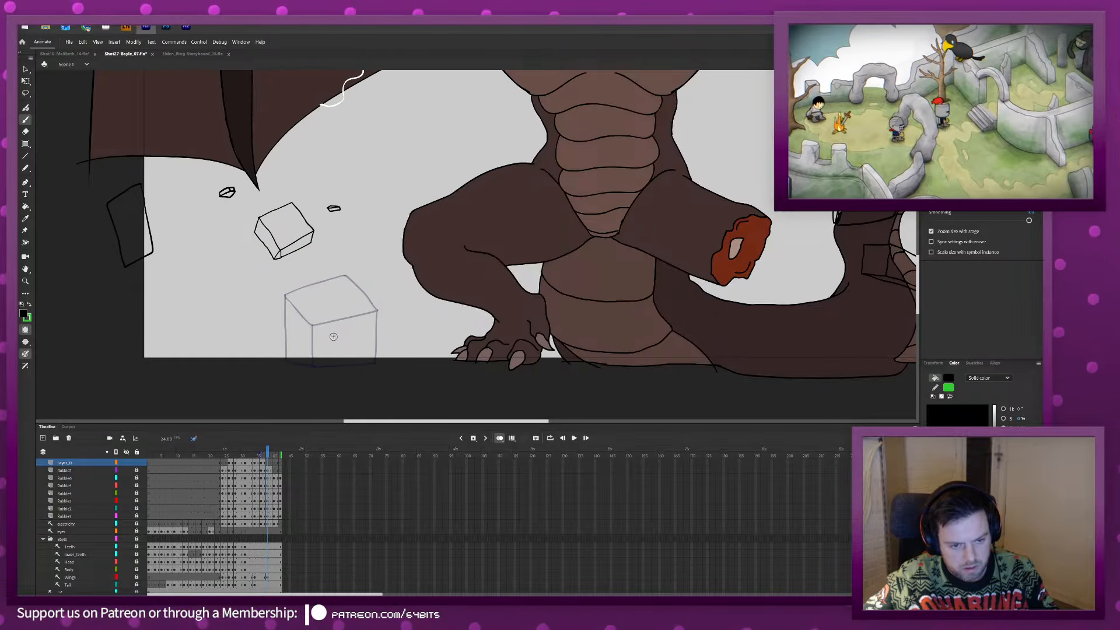
key(comma)
key(comma)
key(comma)
key(comma)
key(comma)
key(comma)
key(comma)
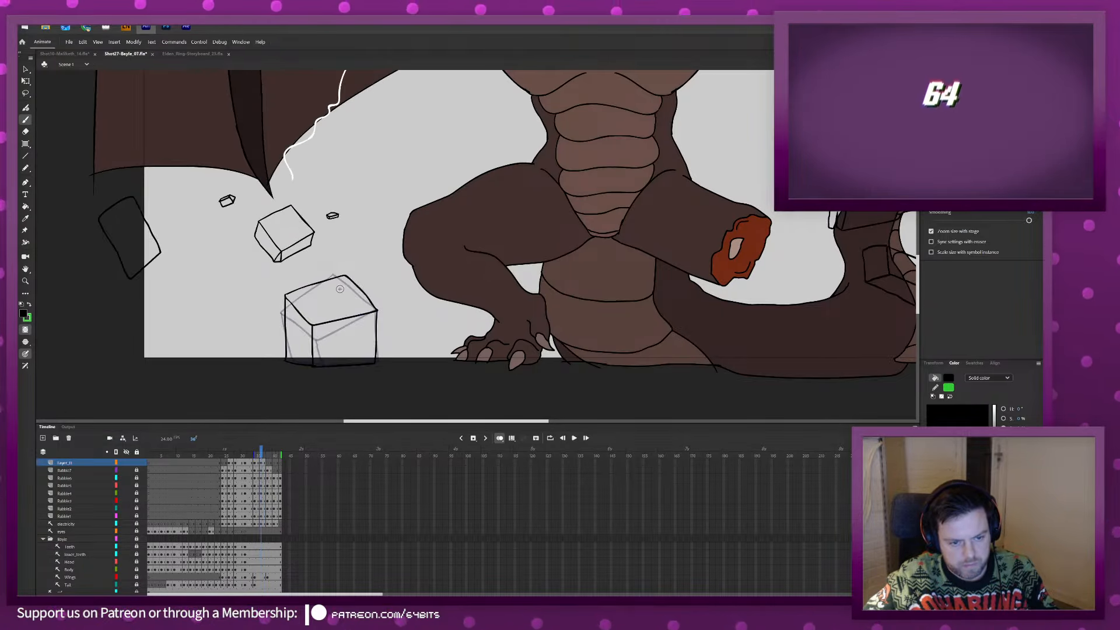
key(period)
key(period)
key(period)
key(period)
key(period)
key(period)
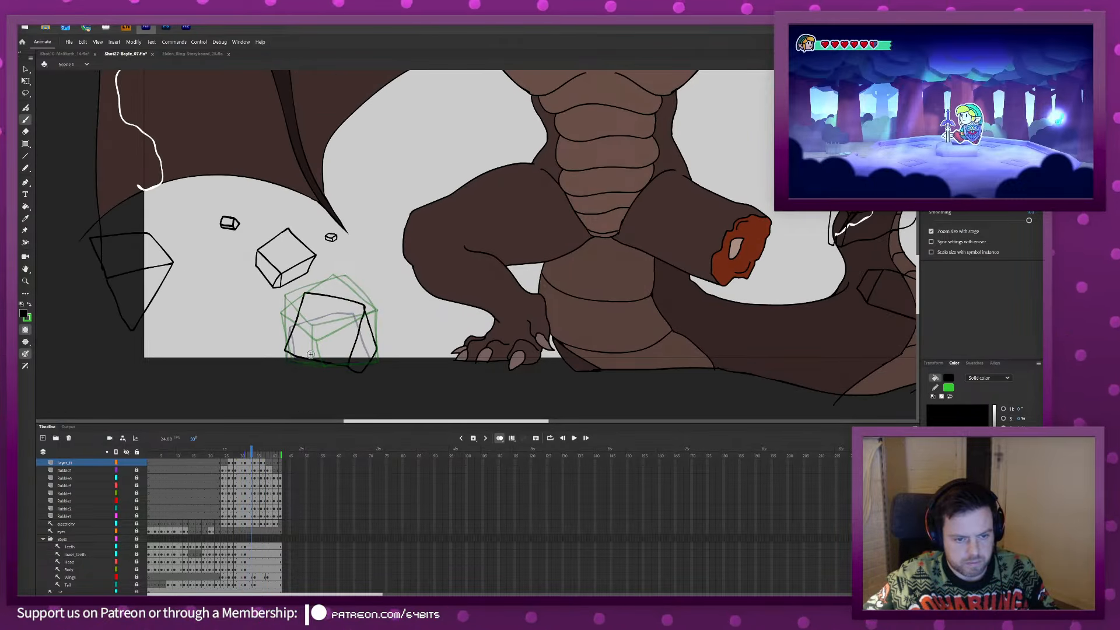
key(period)
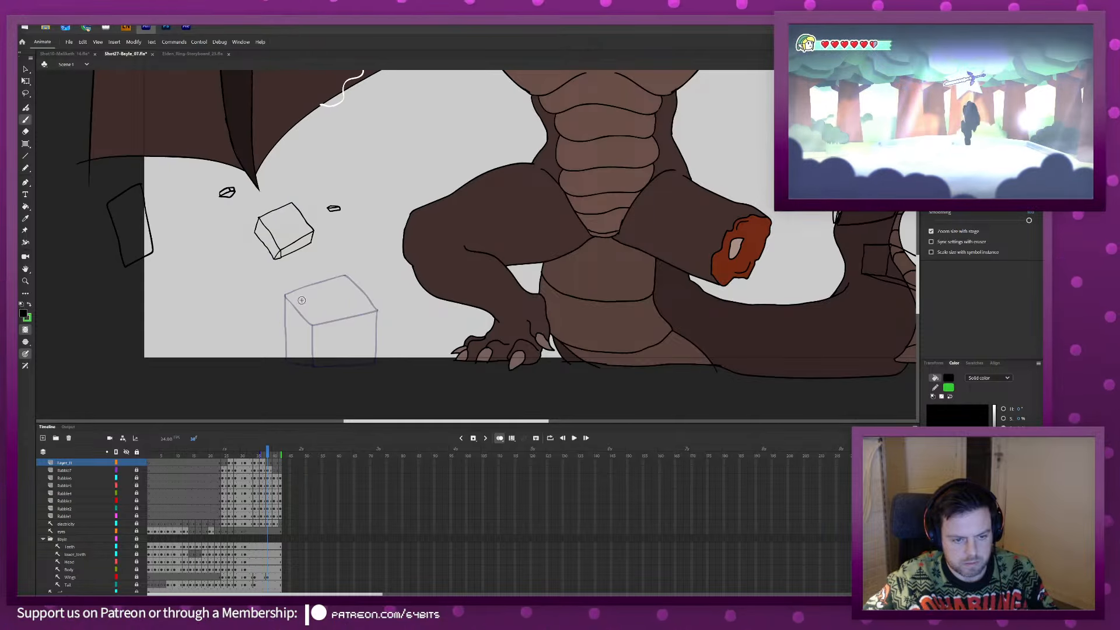
Draw the block on the blank keyframe with a shallow top face, a large front face slanting down-left and a narrow left side.
mouse_move(298, 304)
mouse_down()
mouse_move(375, 310)
mouse_move(368, 282)
mouse_up()
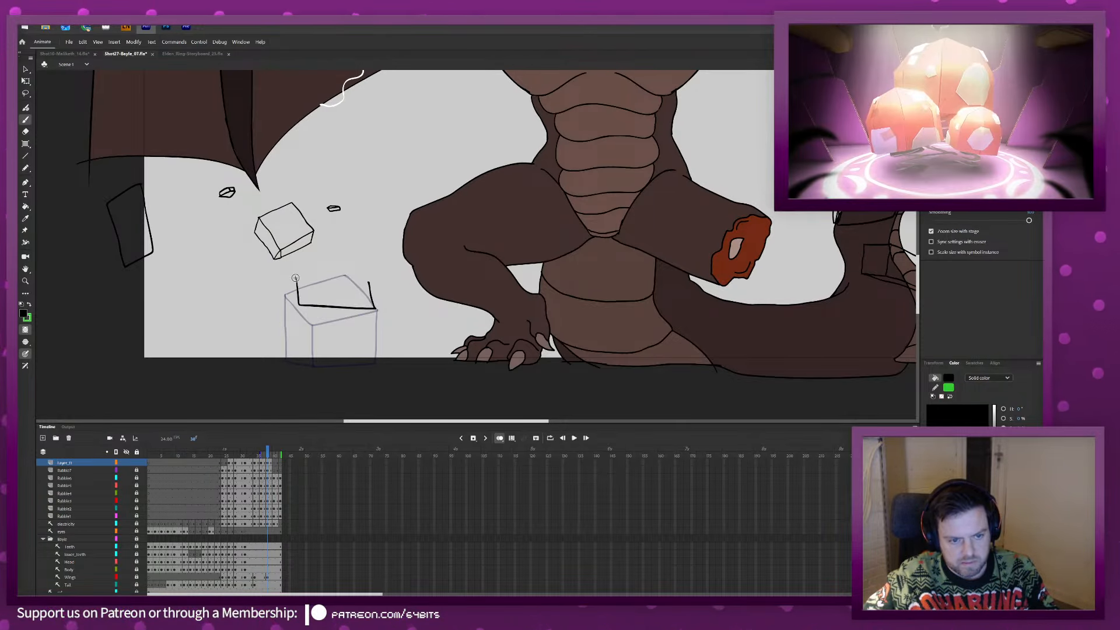
drag(364, 283, 369, 282)
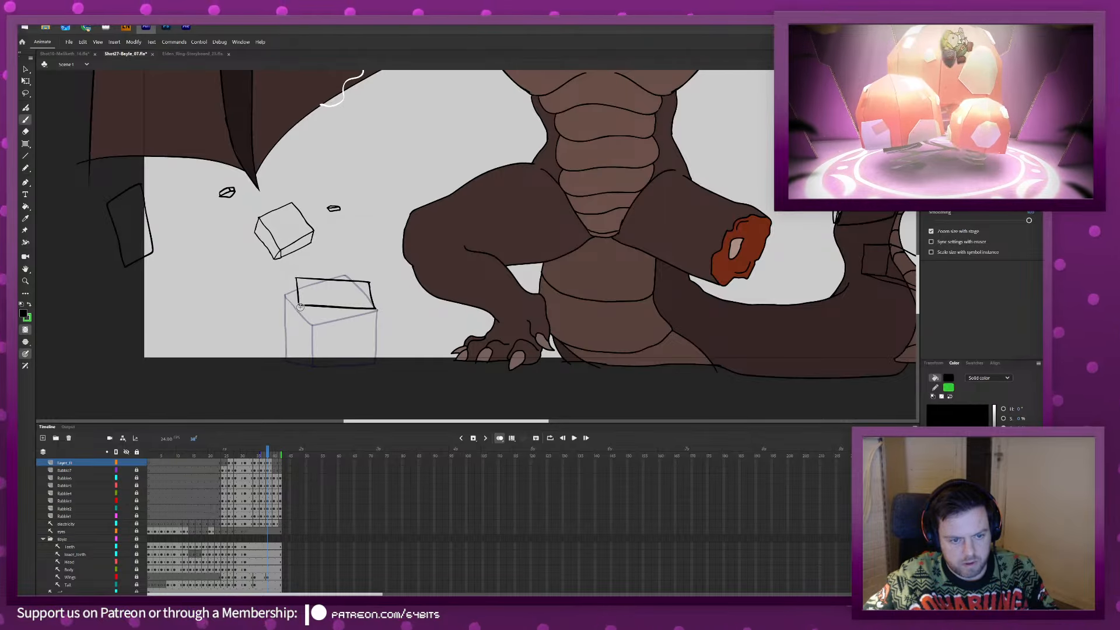
drag(281, 354, 336, 363)
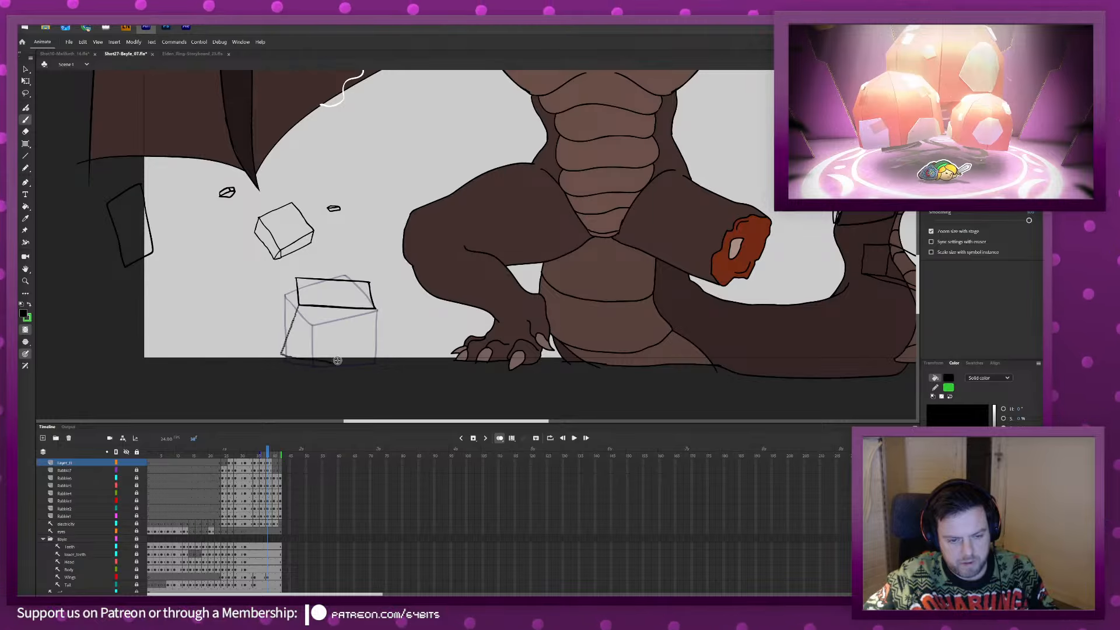
drag(375, 308, 346, 362)
mouse_move(296, 278)
mouse_down()
mouse_move(275, 321)
mouse_move(281, 355)
mouse_up()
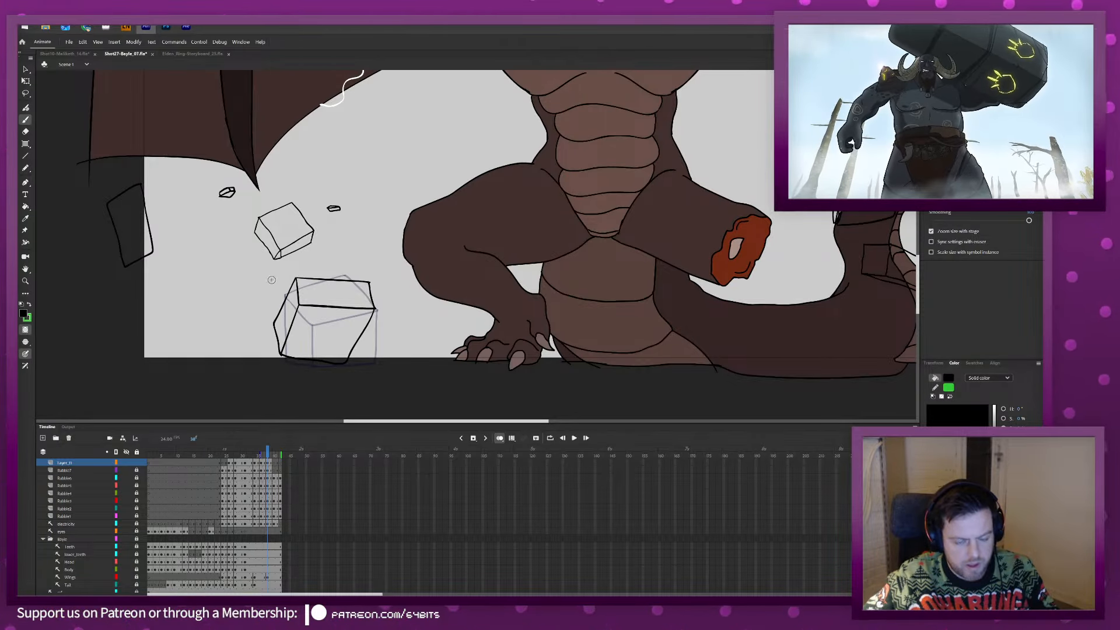
Extend the onion skin range back and draw the block's tilted top face, sloping down to the right, on the next blank keyframe.
key(period)
key(period)
key(period)
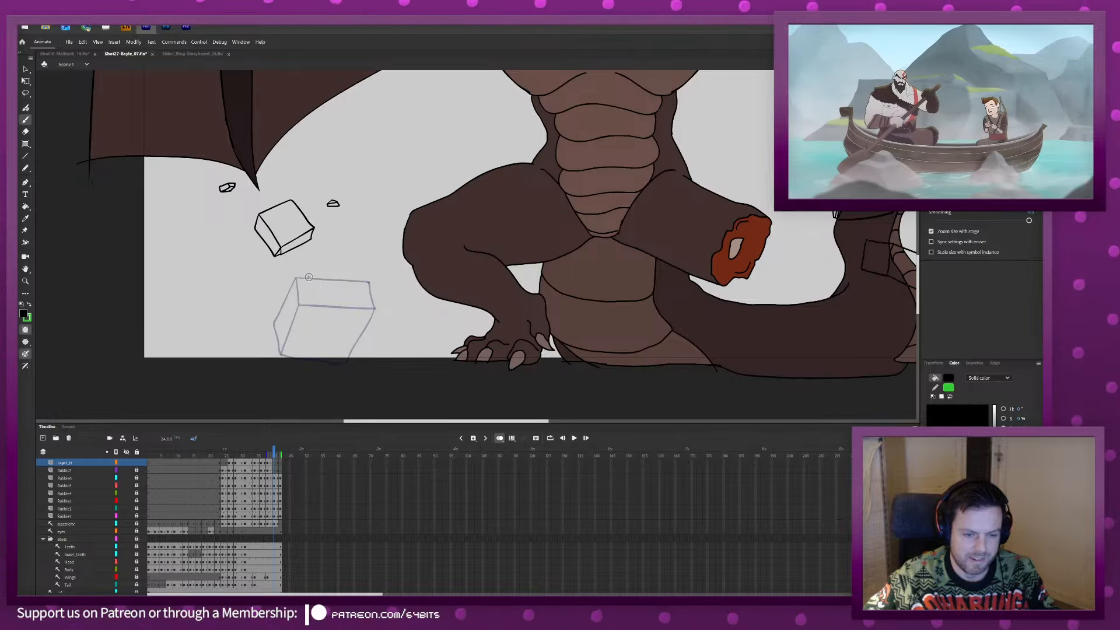
drag(310, 275, 317, 310)
drag(353, 315, 367, 317)
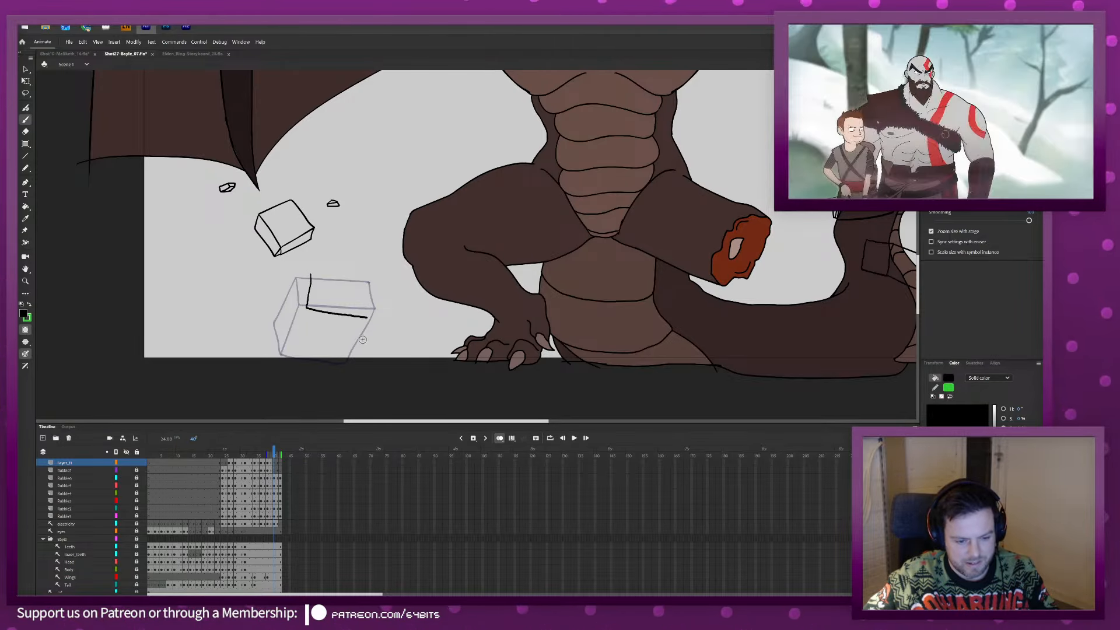
drag(267, 455, 264, 456)
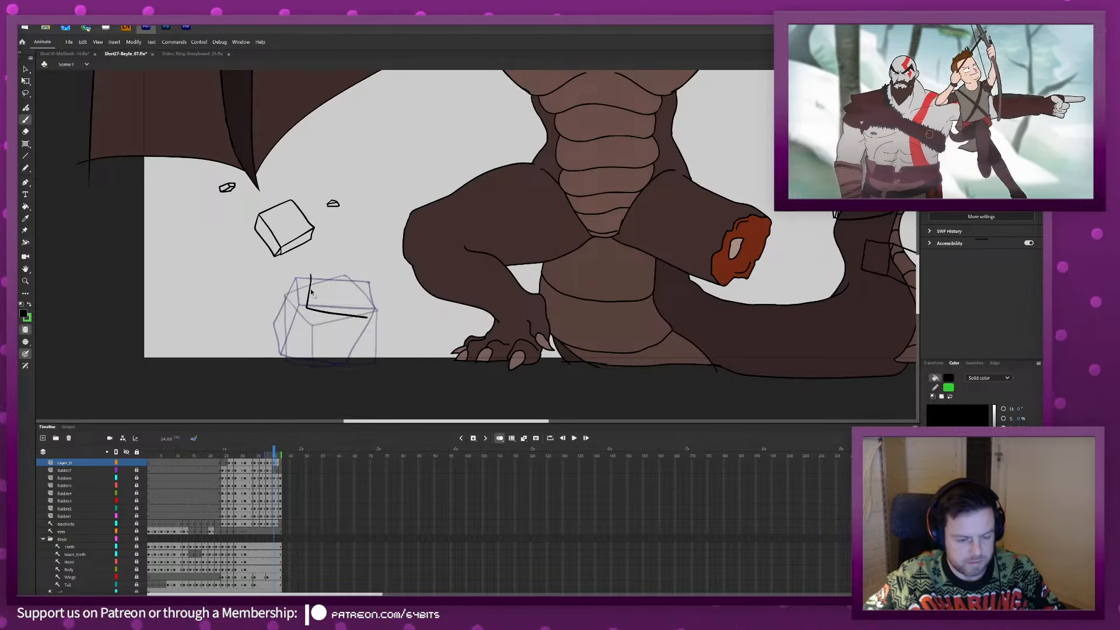
key(ctrl+z)
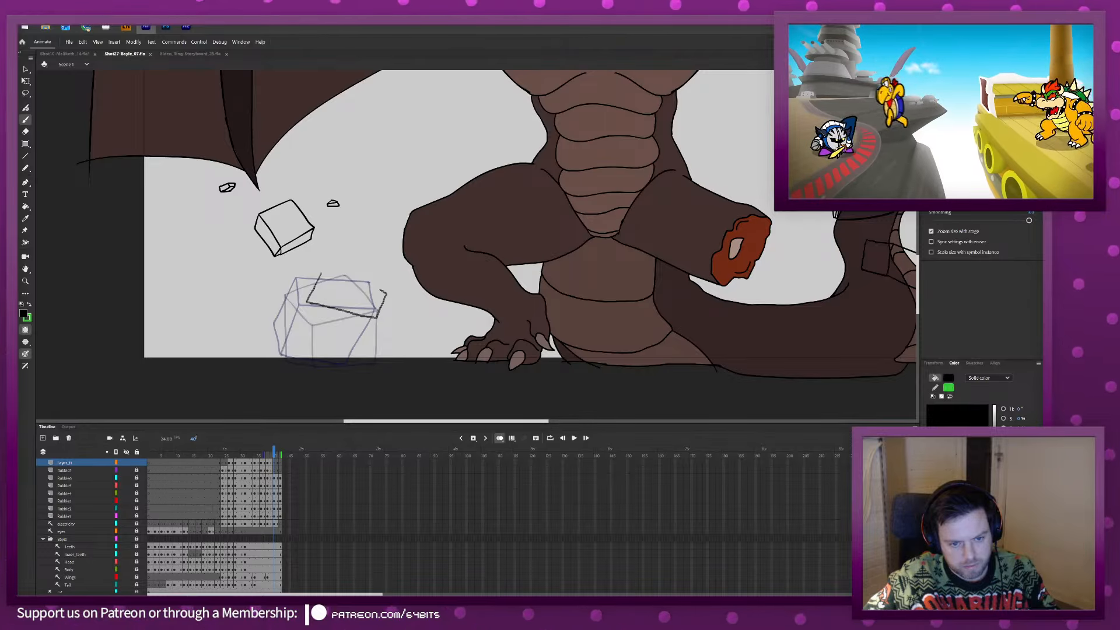
drag(320, 273, 320, 275)
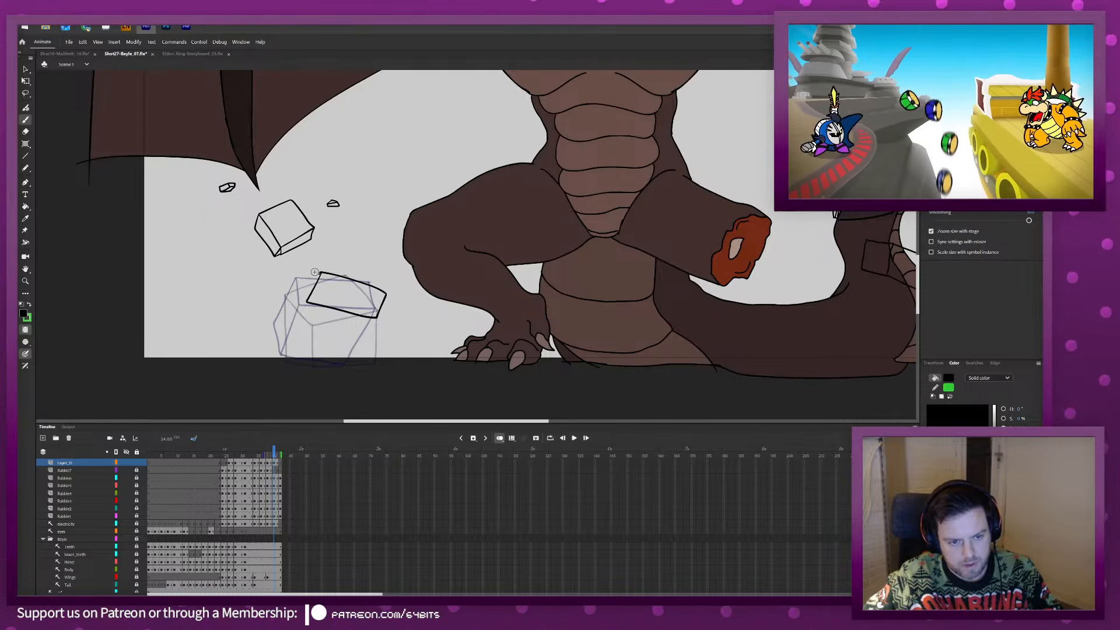
Complete the tilted block with a narrow left side face and a large front face slanting down to a bottom corner.
key(e)
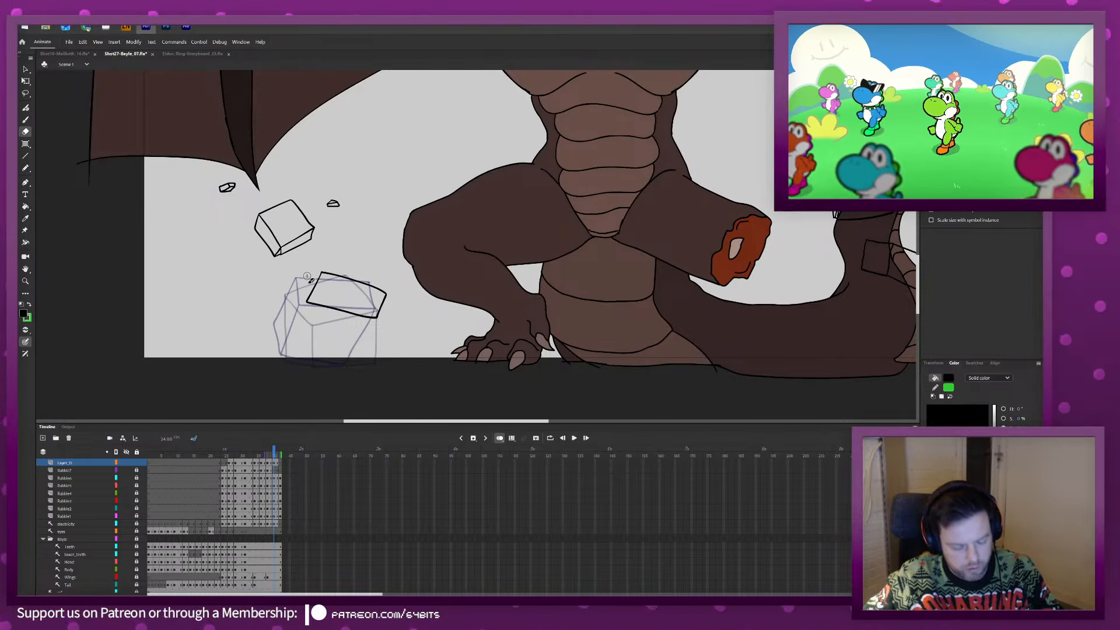
key(b)
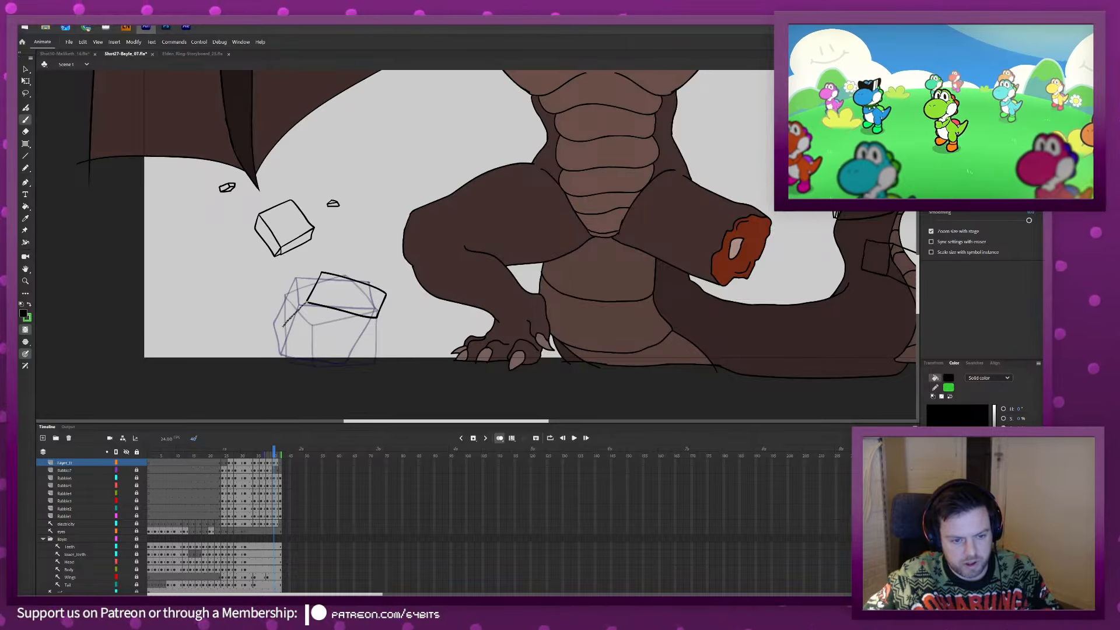
drag(283, 327, 273, 337)
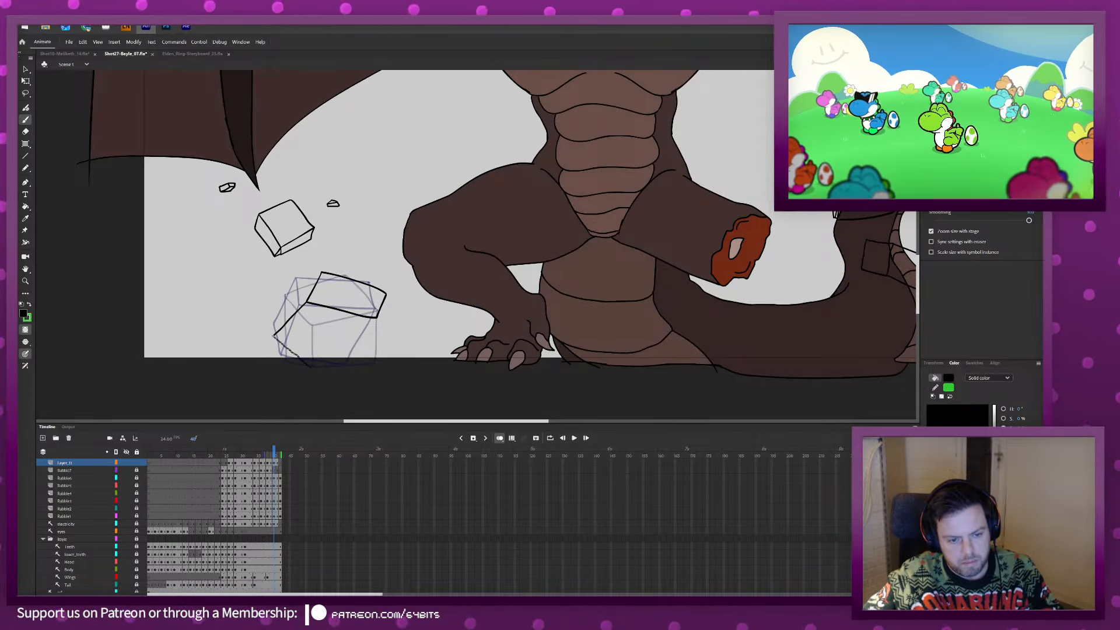
drag(376, 318, 371, 310)
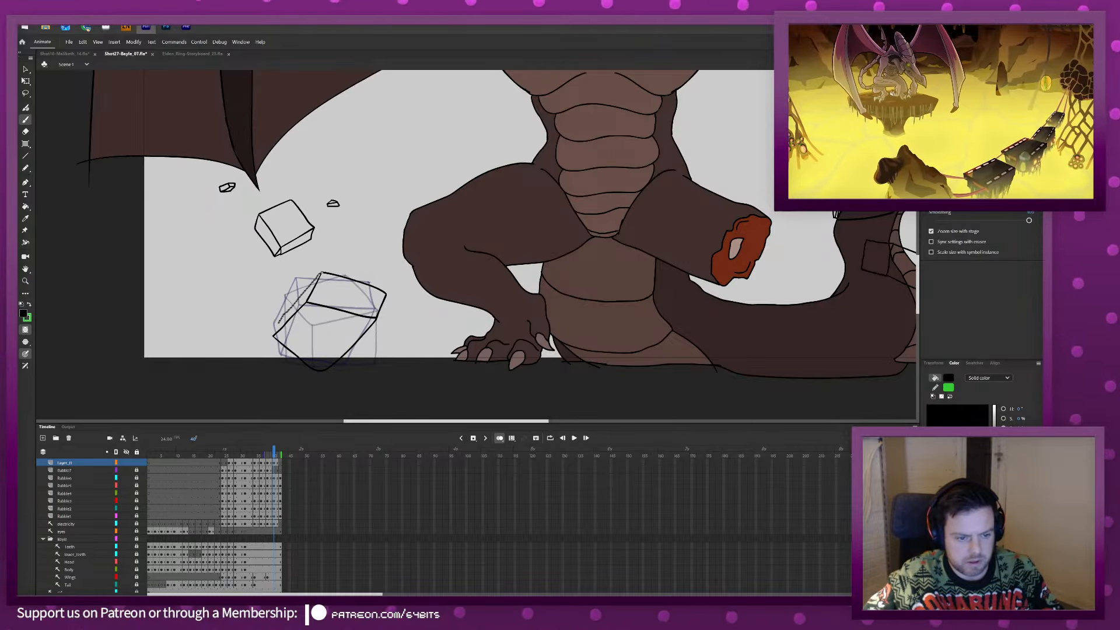
drag(275, 332, 272, 337)
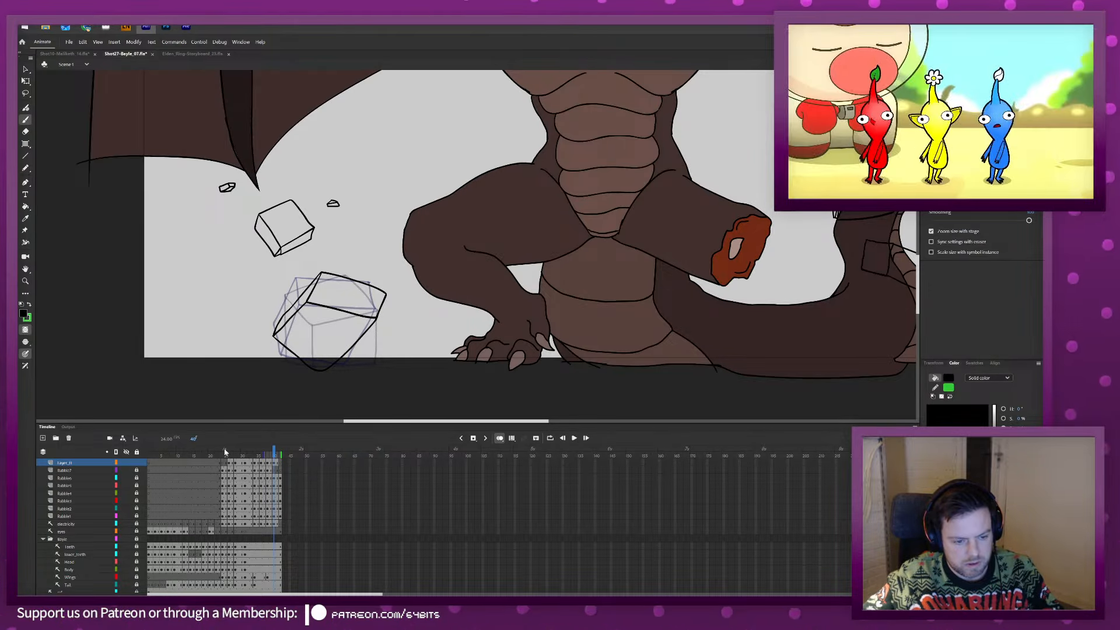
key(Return)
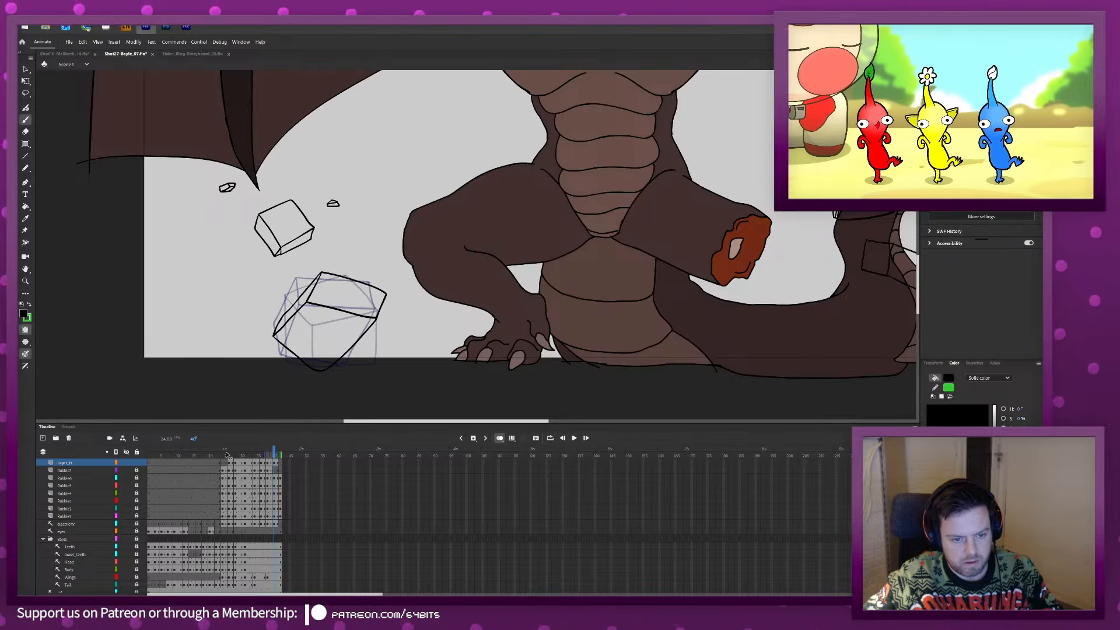
Clear the block from the last keyframe and draw a new tilted top face there, turned slightly from the previous one.
click(278, 464)
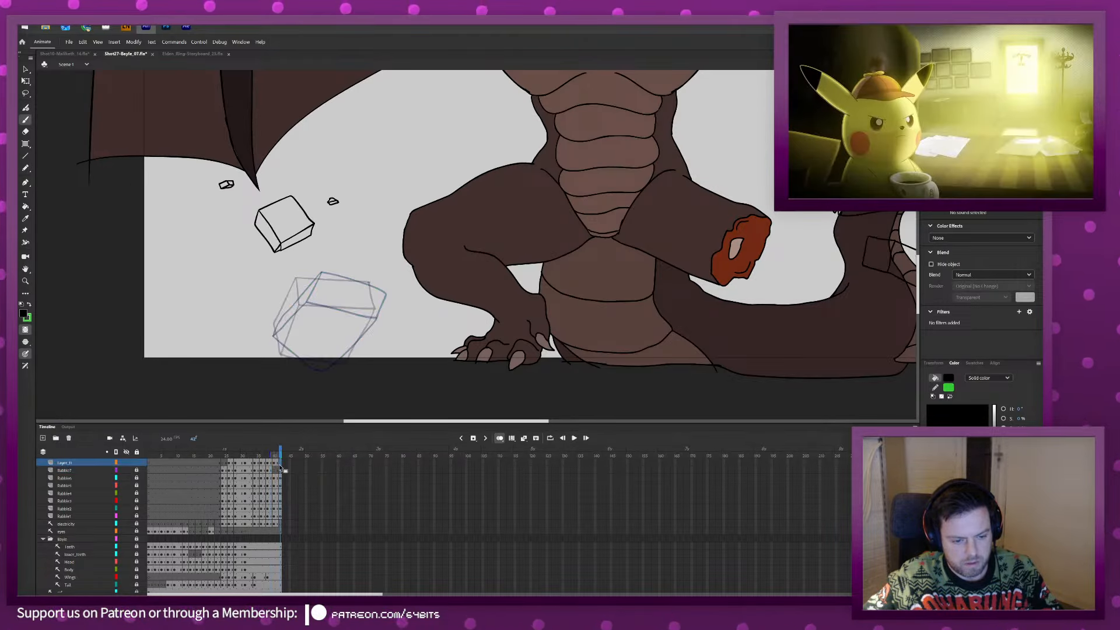
click(322, 350)
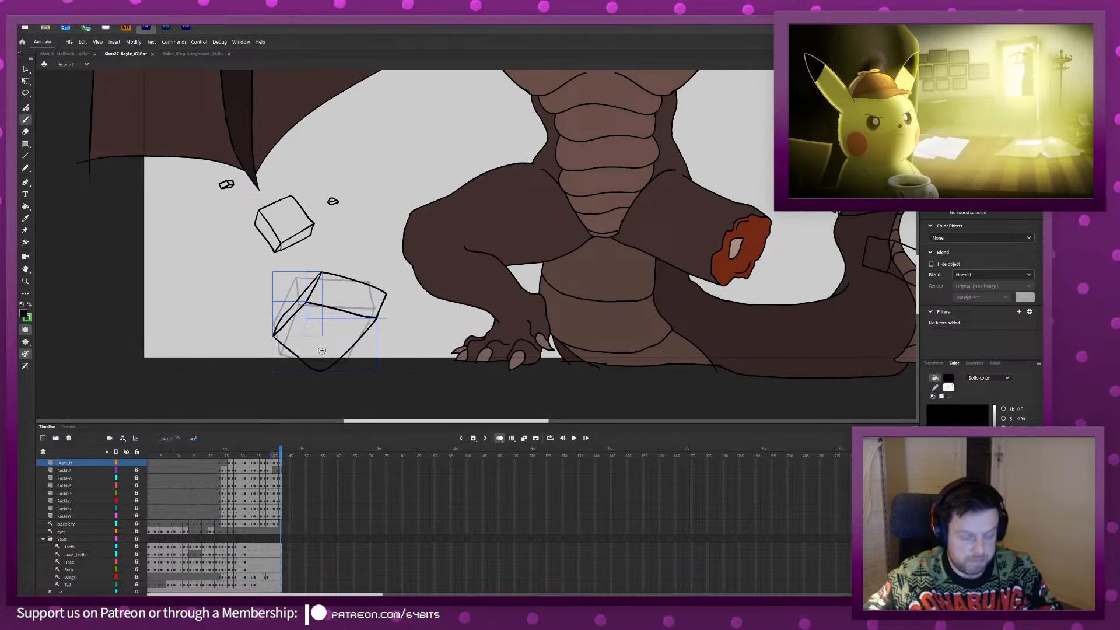
key(Delete)
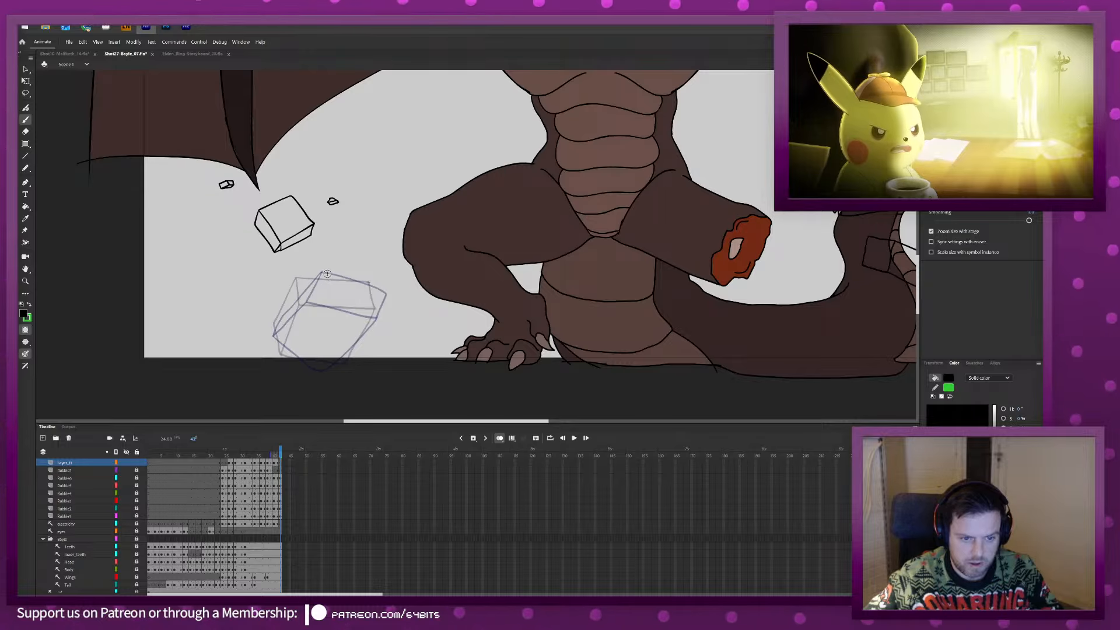
mouse_move(328, 274)
mouse_down()
mouse_move(313, 303)
mouse_move(372, 323)
mouse_move(386, 300)
mouse_up()
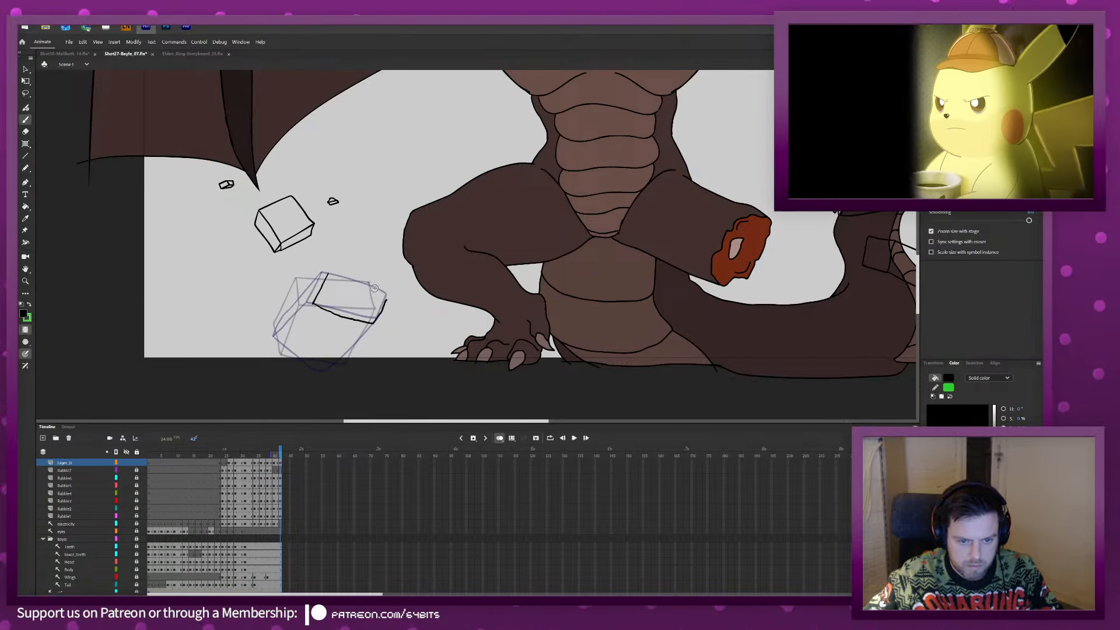
drag(328, 274, 387, 296)
Draw the block's thin left side and large front face below the new top face, closing the outline at the stage's lower edge.
drag(271, 331, 314, 303)
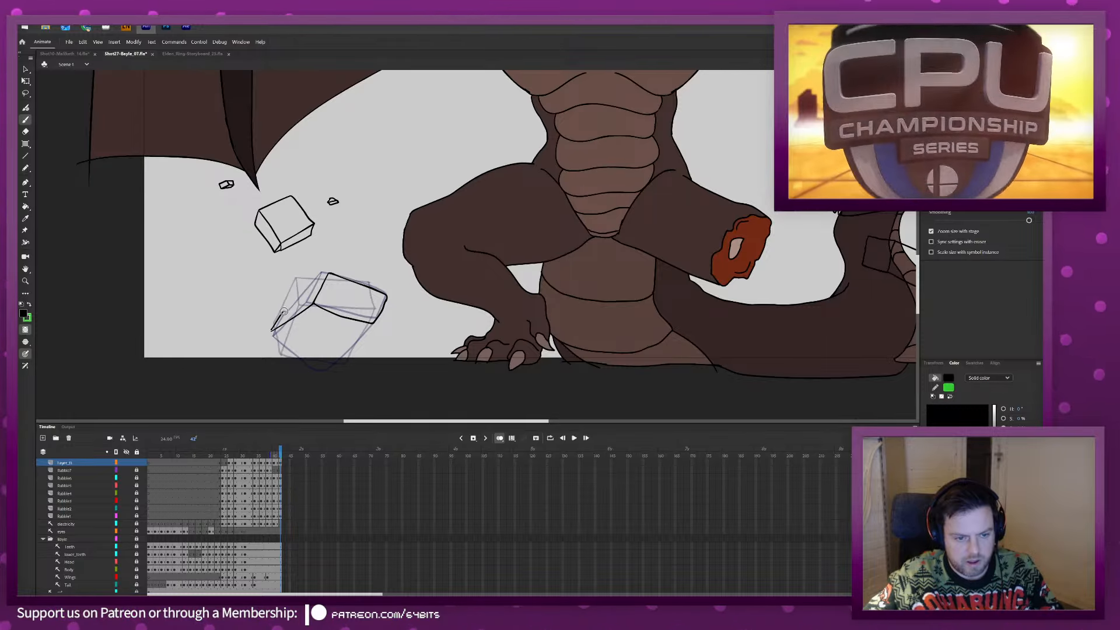
drag(272, 331, 324, 277)
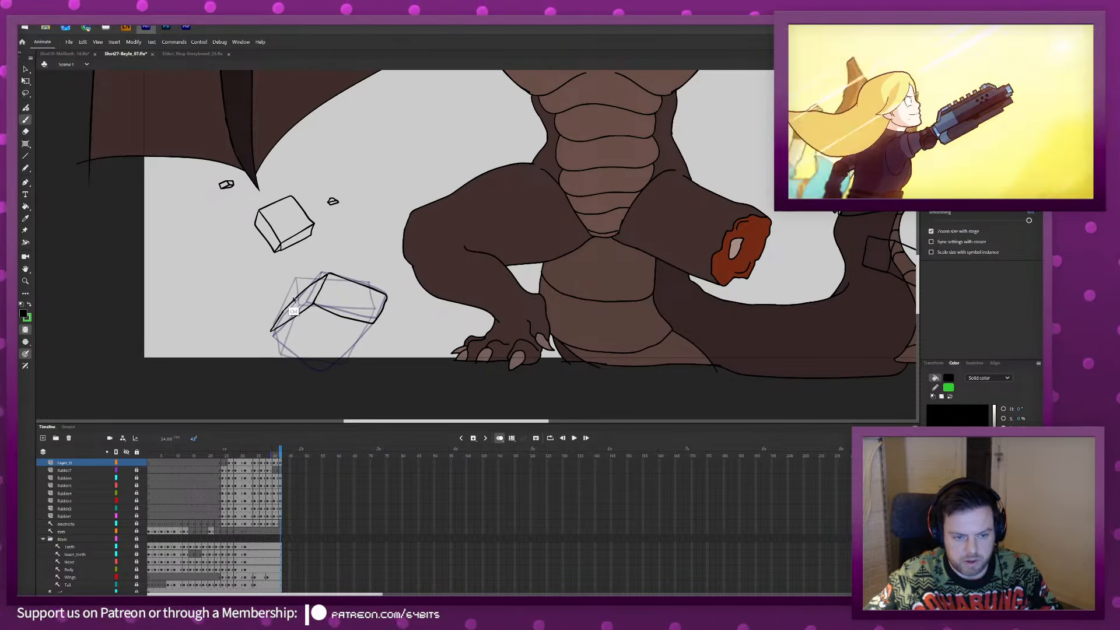
key(ctrl+z)
drag(282, 313, 326, 275)
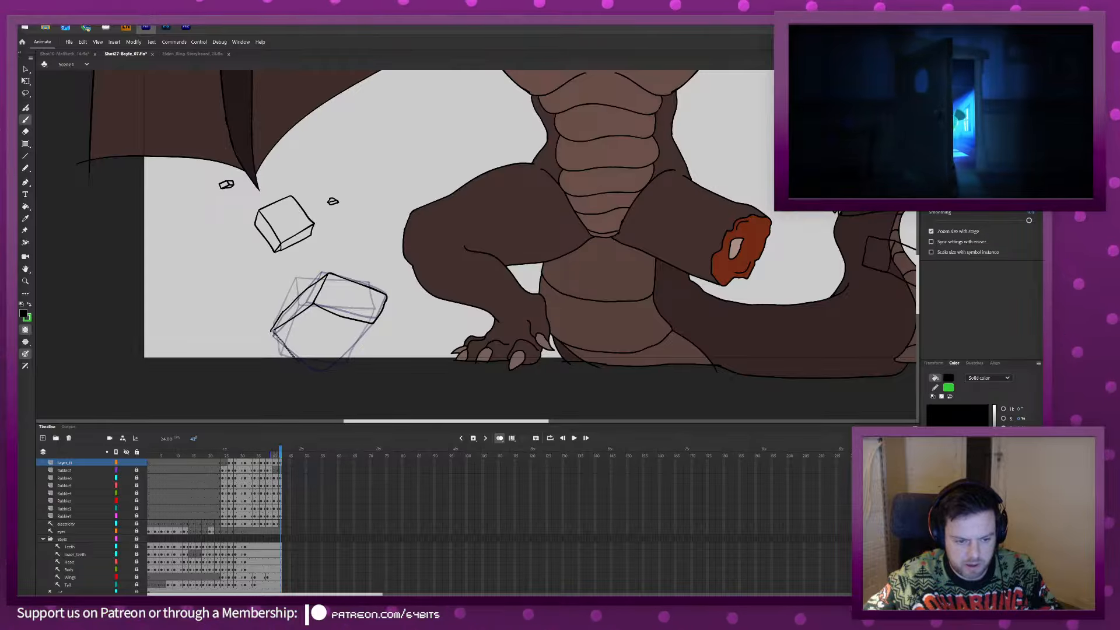
drag(271, 330, 357, 362)
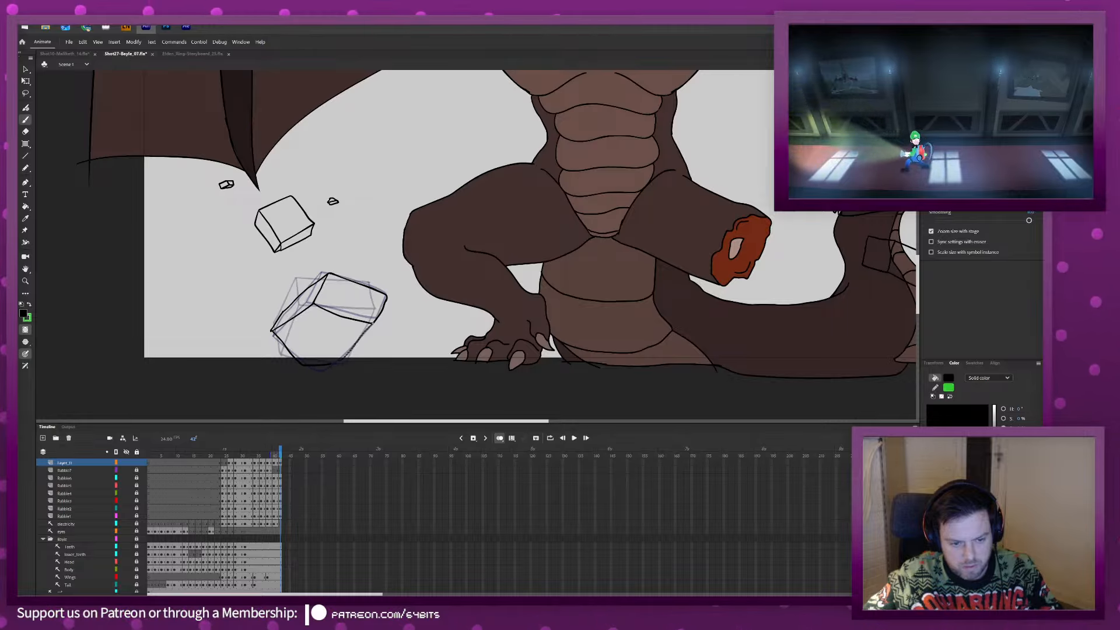
drag(376, 321, 343, 359)
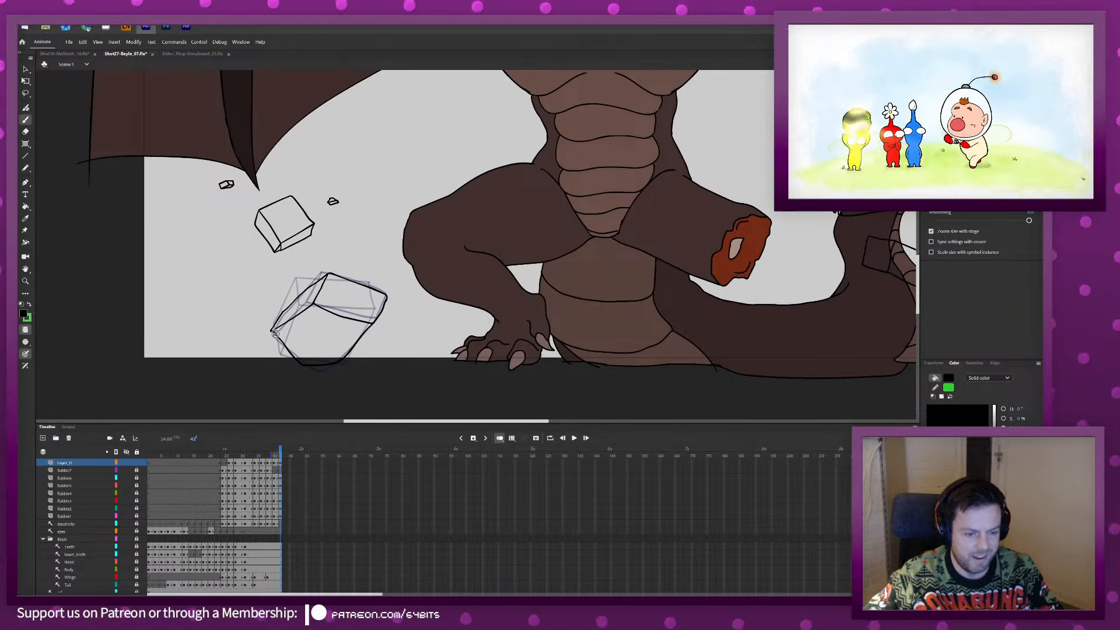
Rename the block's layer to Rubble8 and save the document.
drag(418, 355, 293, 399)
key(ctrl+minus)
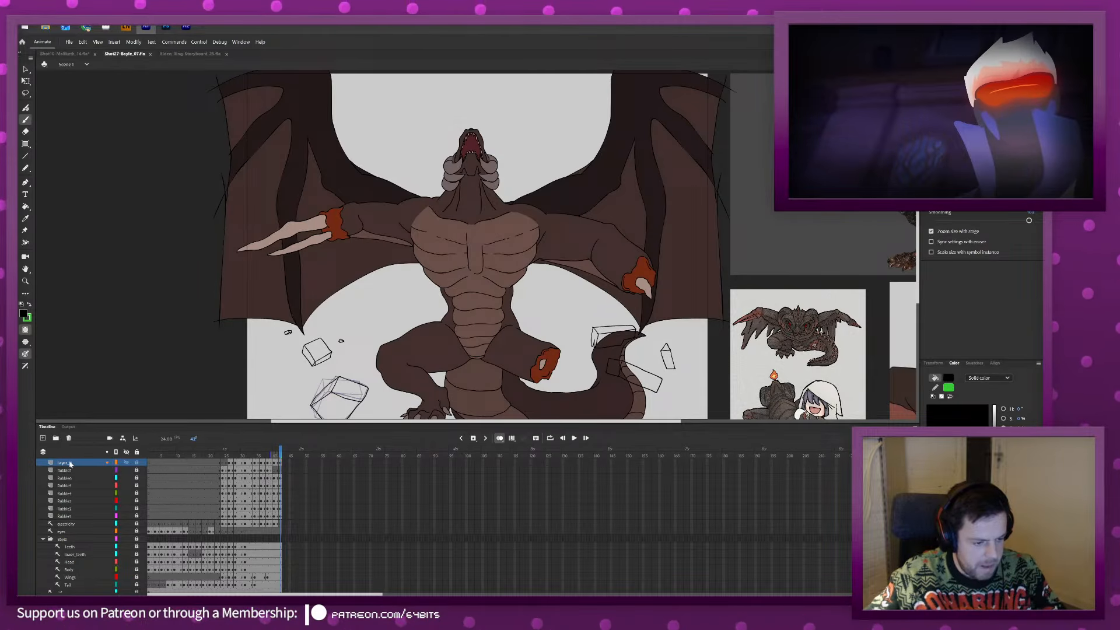
double_click(69, 463)
text(Ru)
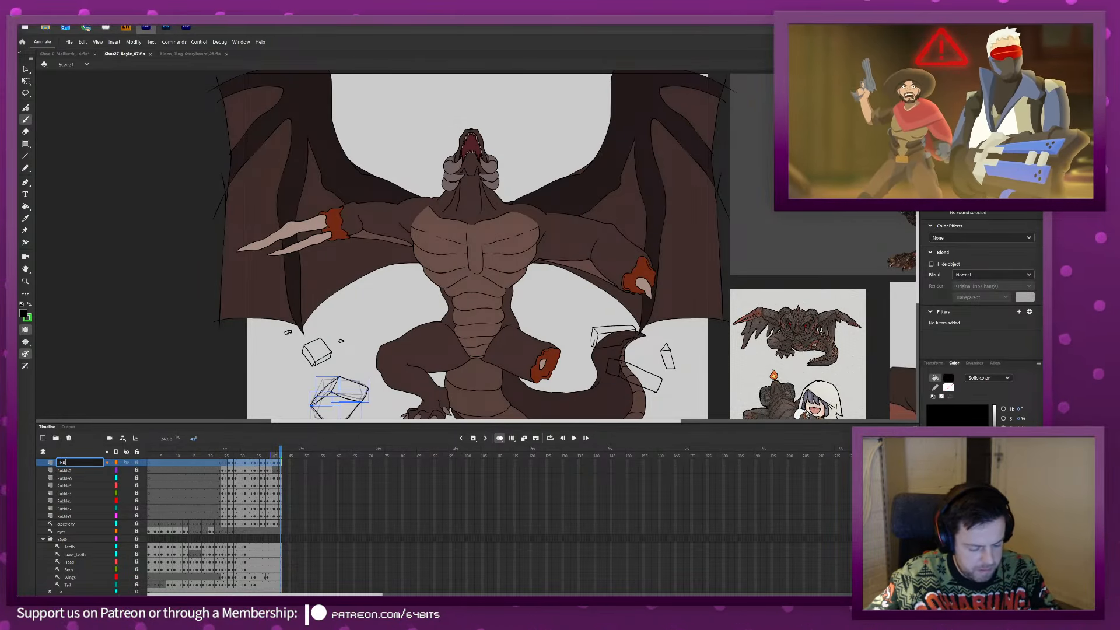
text(bble)
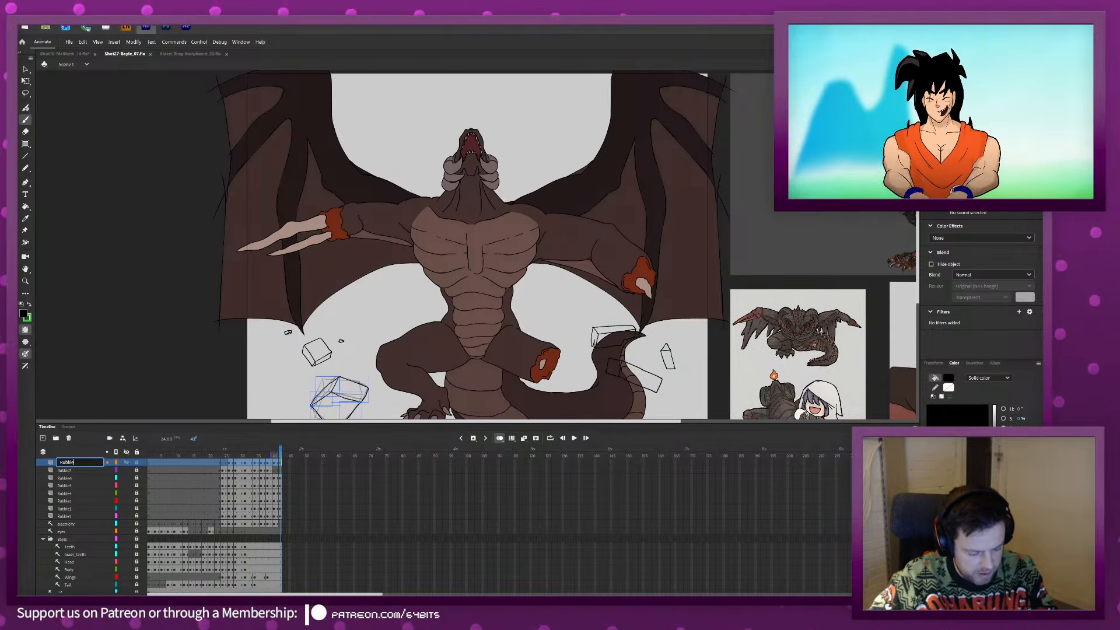
text(8)
key(Return)
key(ctrl+s)
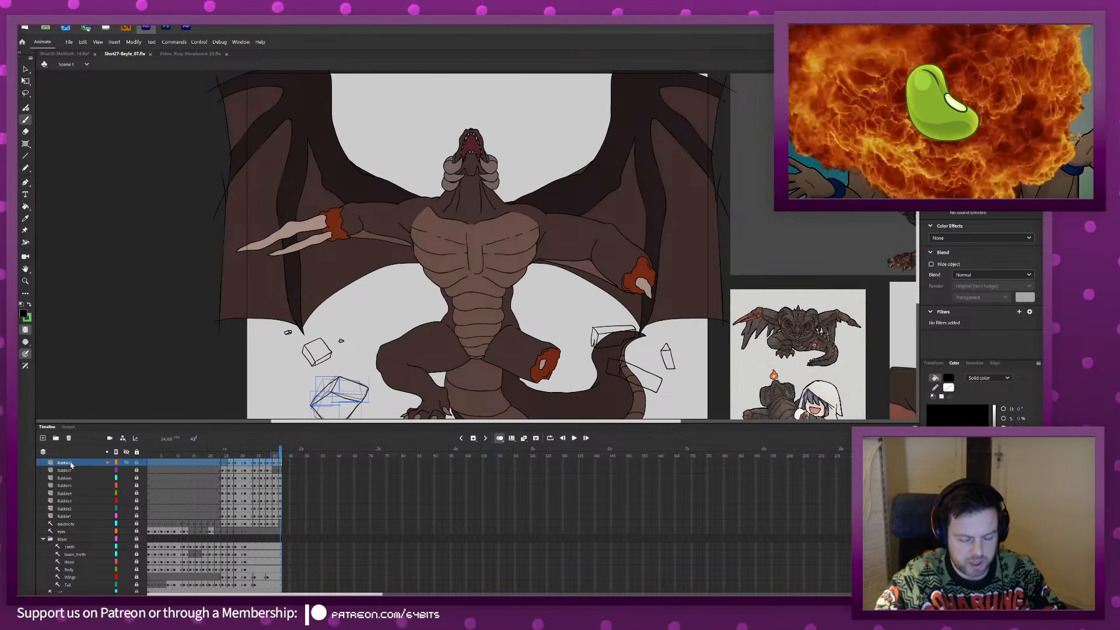
Export the movie as SWF over the existing Shot27-Bayle_06 - Rubble file and deselect the block.
key(ctrl+alt+shift+s)
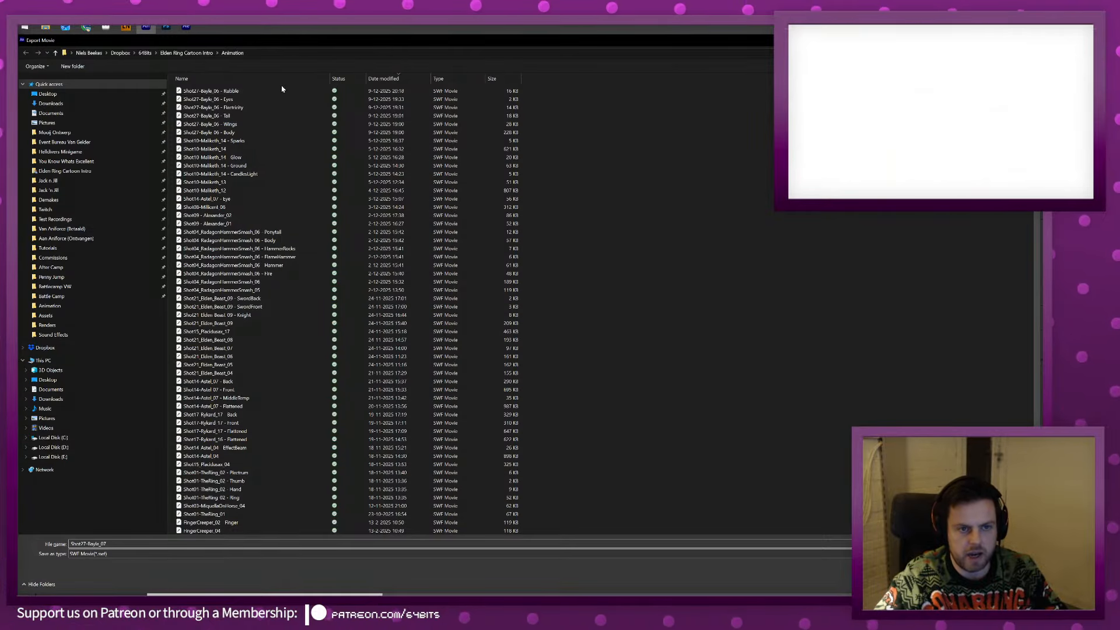
click(282, 92)
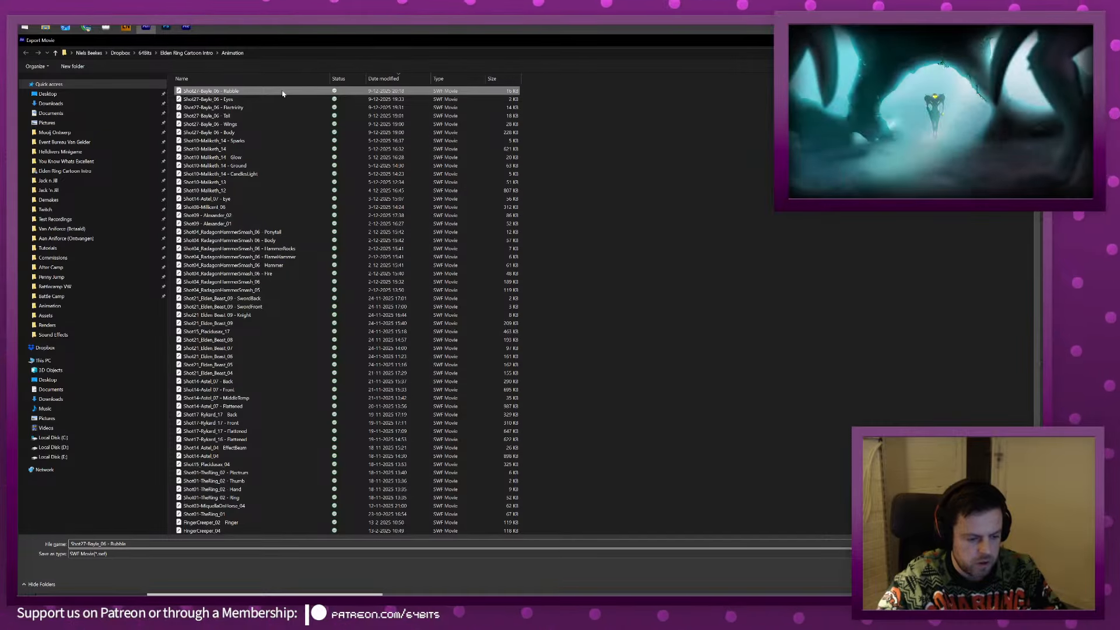
key(Return)
key(Return)
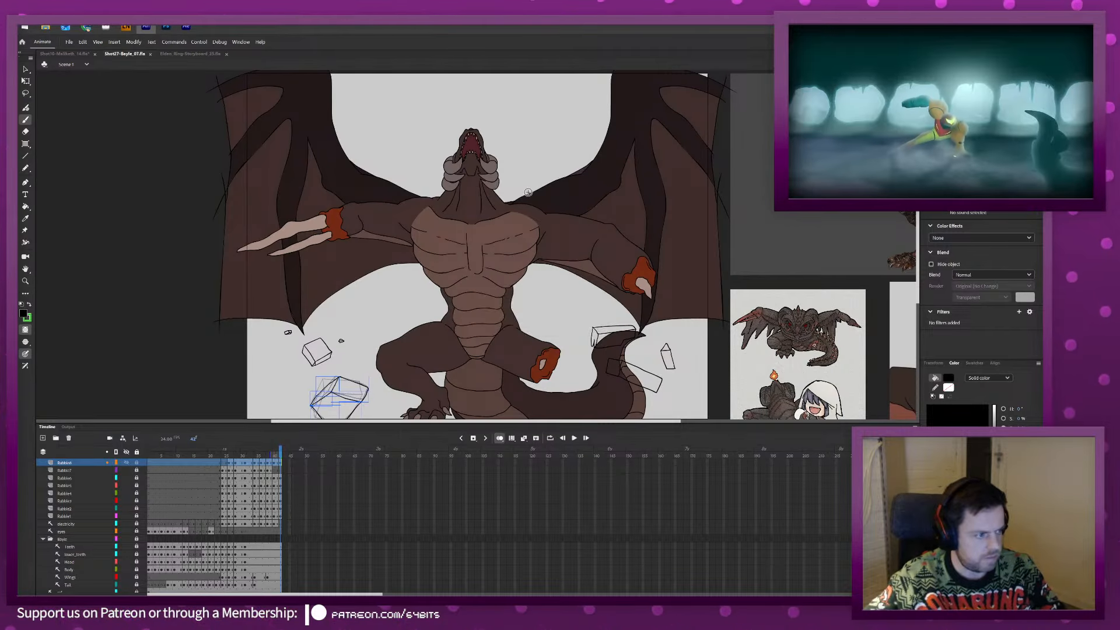
key(v)
click(132, 233)
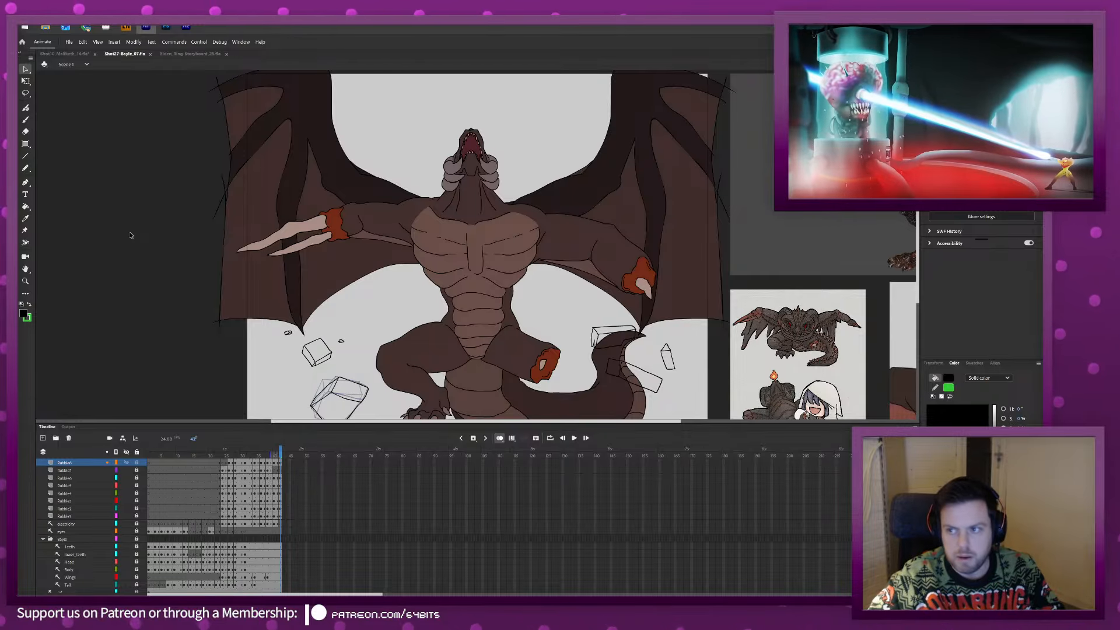
Switch to After Effects and preview the Shot27_Bayle_01 composition with the new rubble export.
click(186, 26)
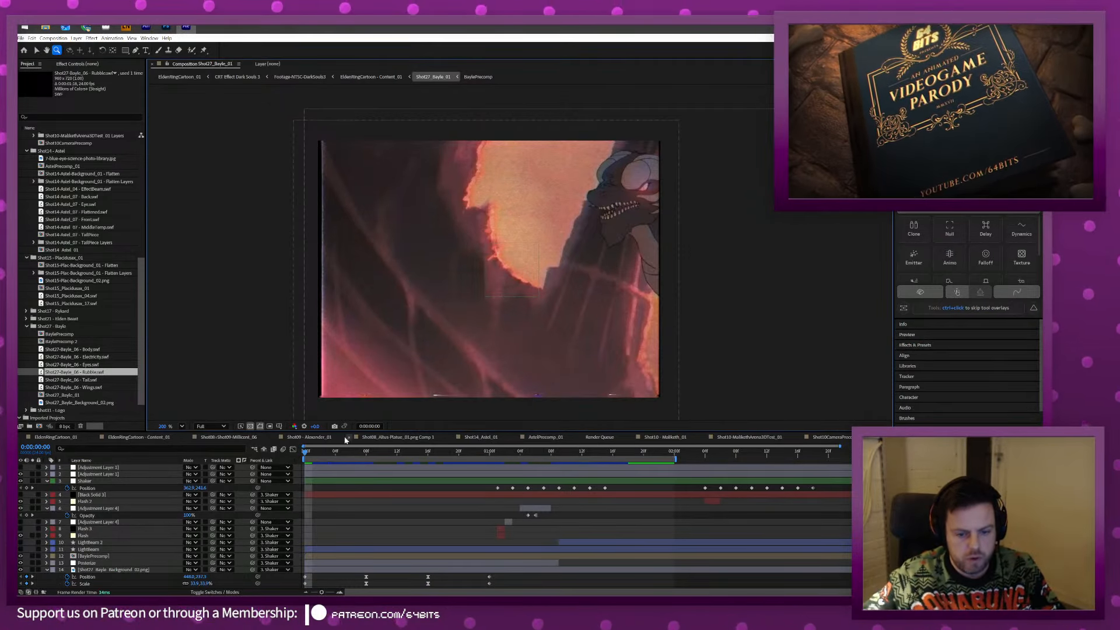
click(312, 457)
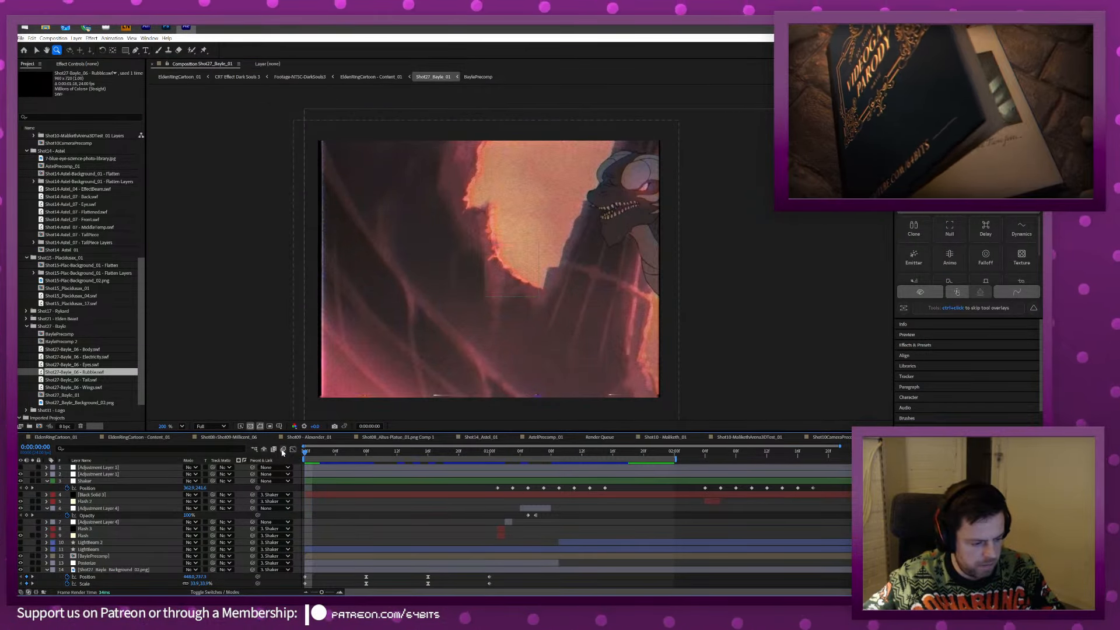
key(space)
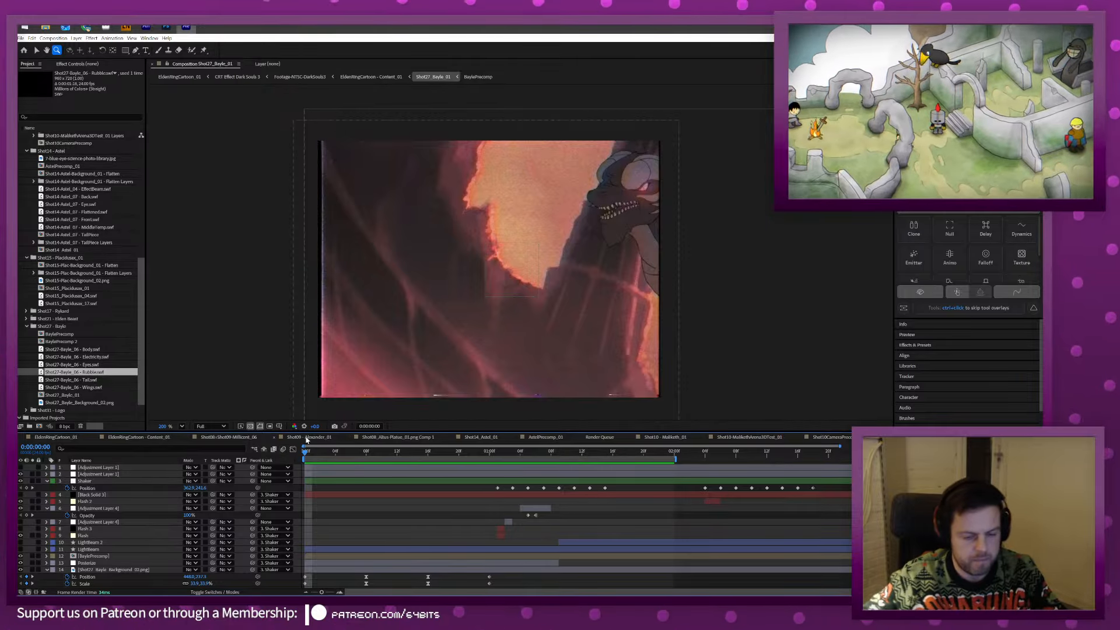
Switch back to Animate, enable Edit Multiple Frames over the Rubble8 keyframes and shift all its block drawings left past the stage's left edge.
key(alt+Tab)
scroll(487, 413, down, 2)
scroll(487, 413, right, 2)
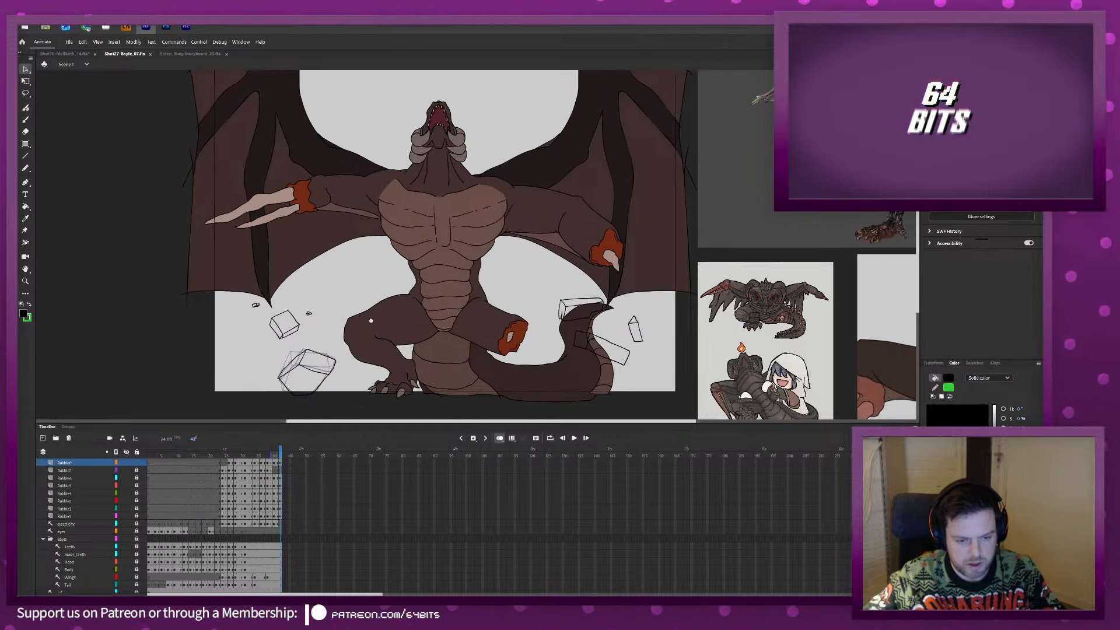
click(513, 439)
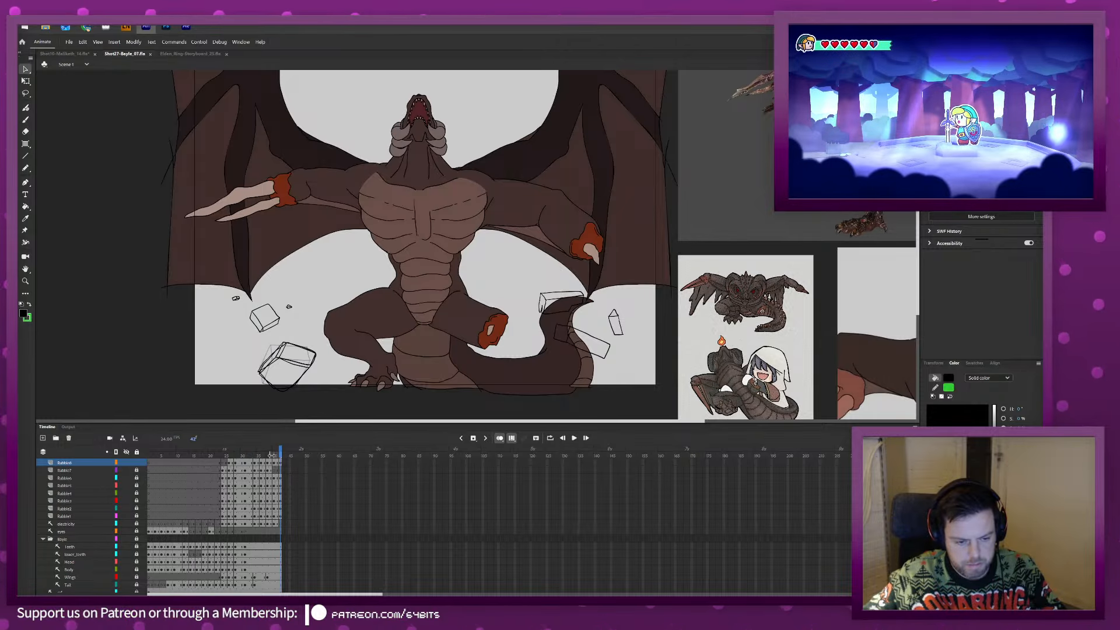
drag(271, 455, 221, 454)
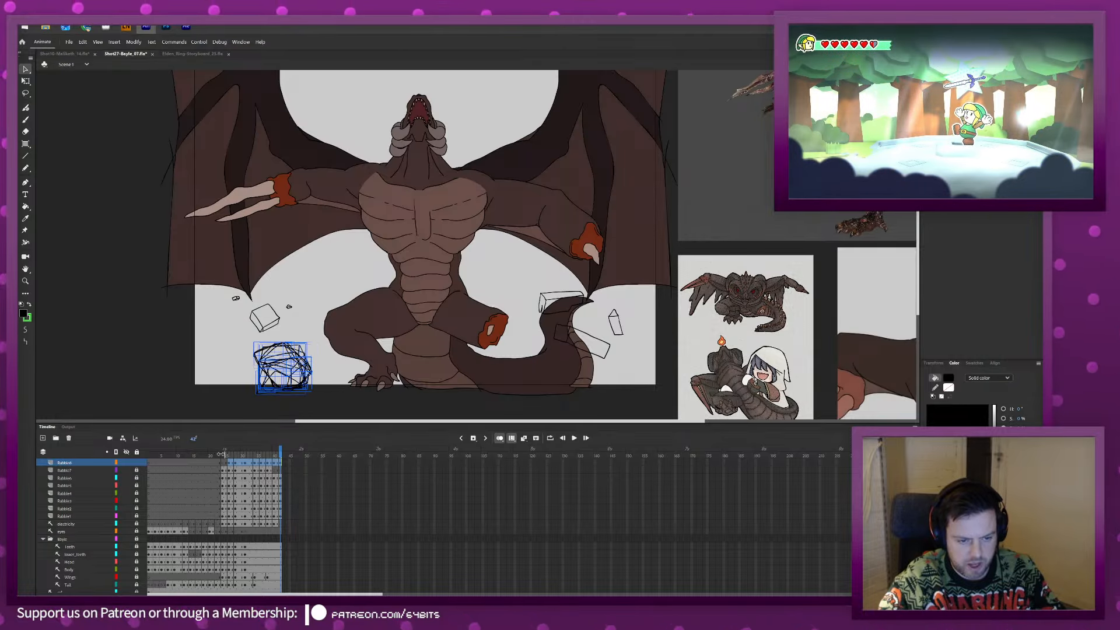
key(shift+Left)
key(shift+Left)
key(shift+Left)
key(shift+Left)
key(shift+Left)
key(shift+Left)
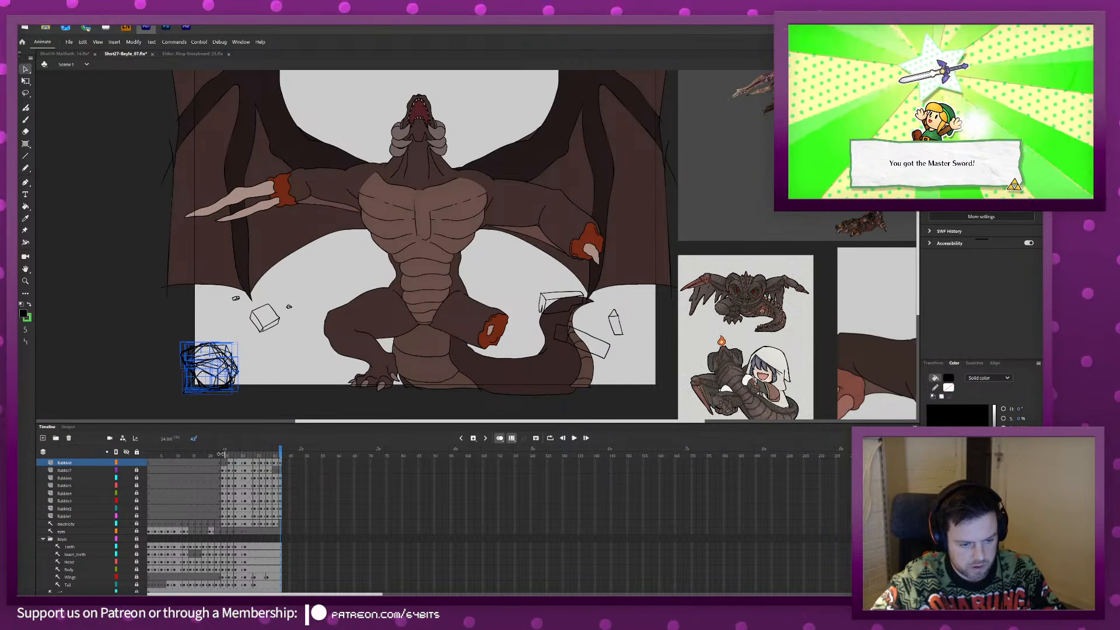
Play back the shot, select the Rubble7 block drawings across their keyframes and play it again.
key(Return)
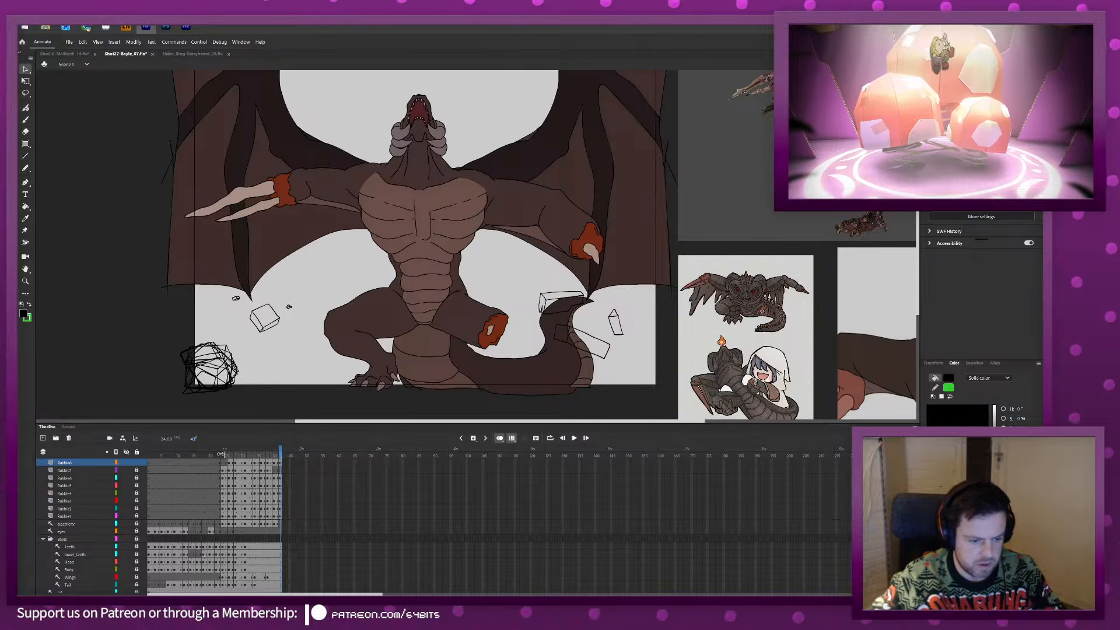
click(223, 471)
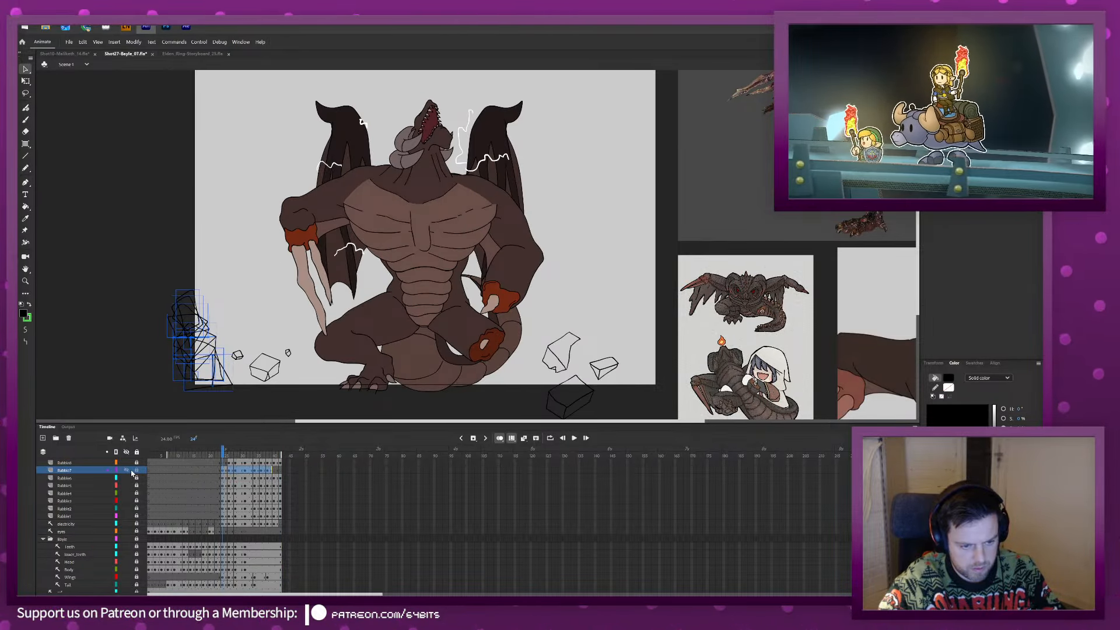
key(Return)
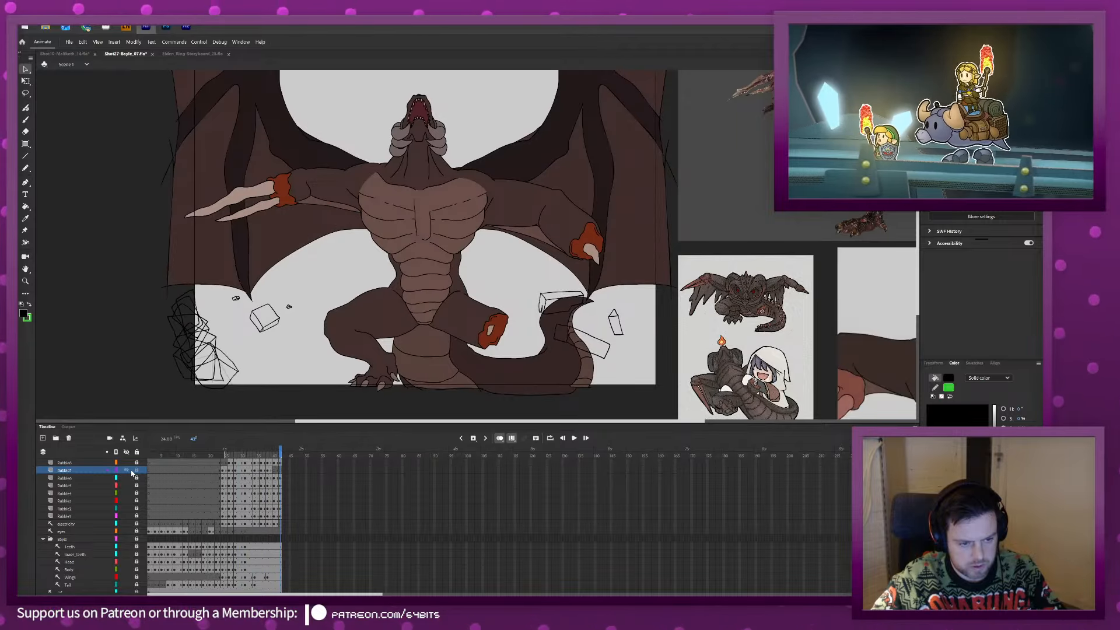
Export the movie as SWF over the existing Shot27-Bayle_06 - Rubble file.
key(ctrl+alt+shift+s)
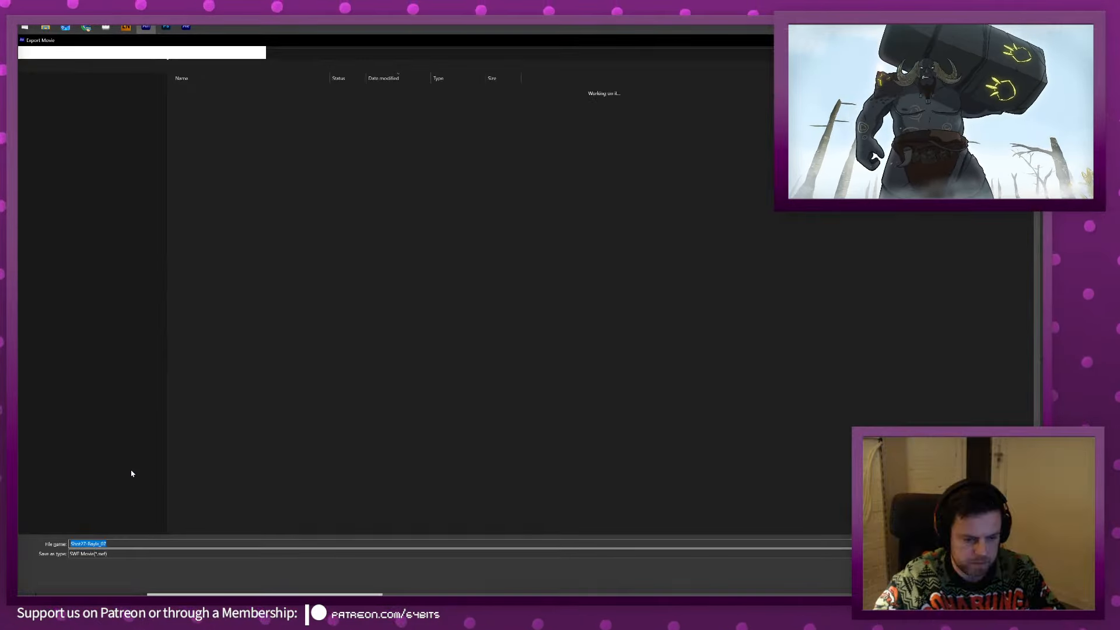
double_click(241, 91)
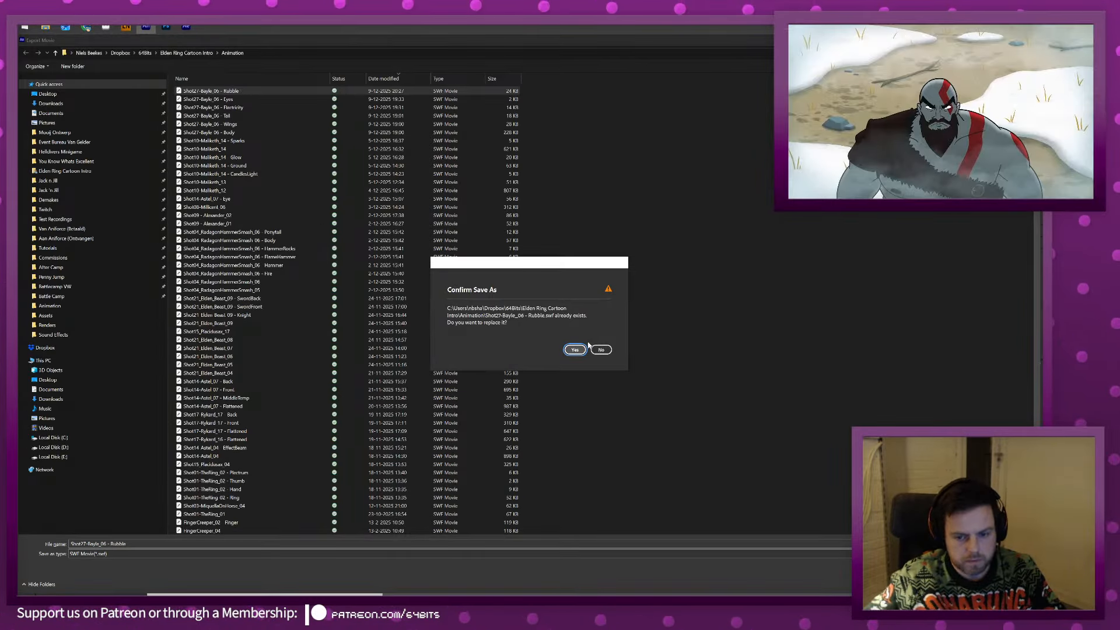
key(Return)
Switch to After Effects, preview the Shot27_Bayle_01 composition with the updated rubble and save the project.
key(alt+Tab)
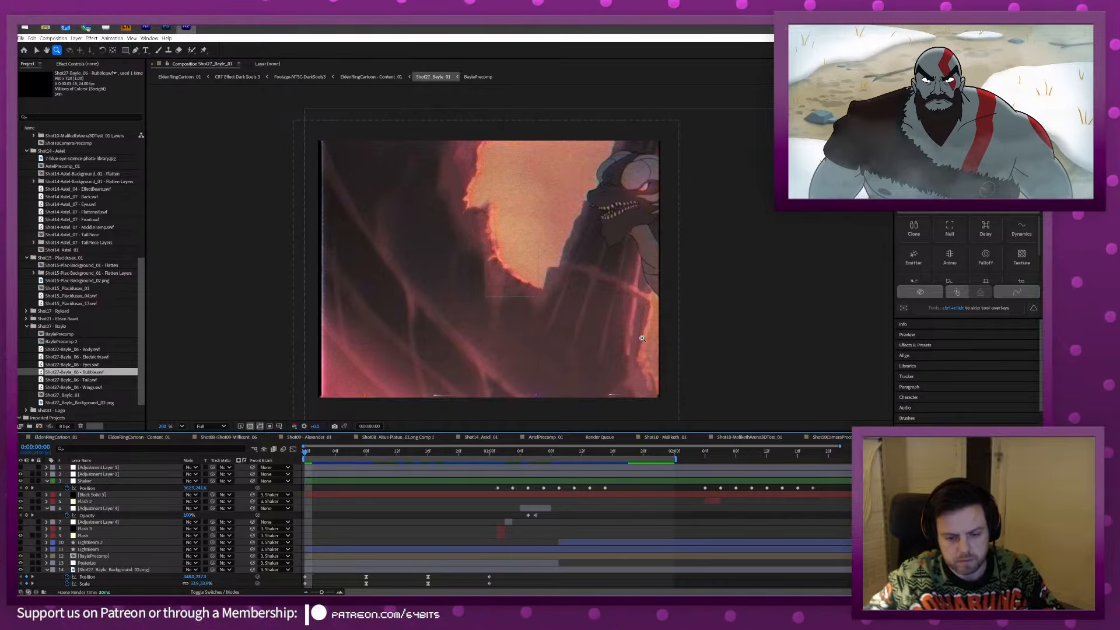
key(space)
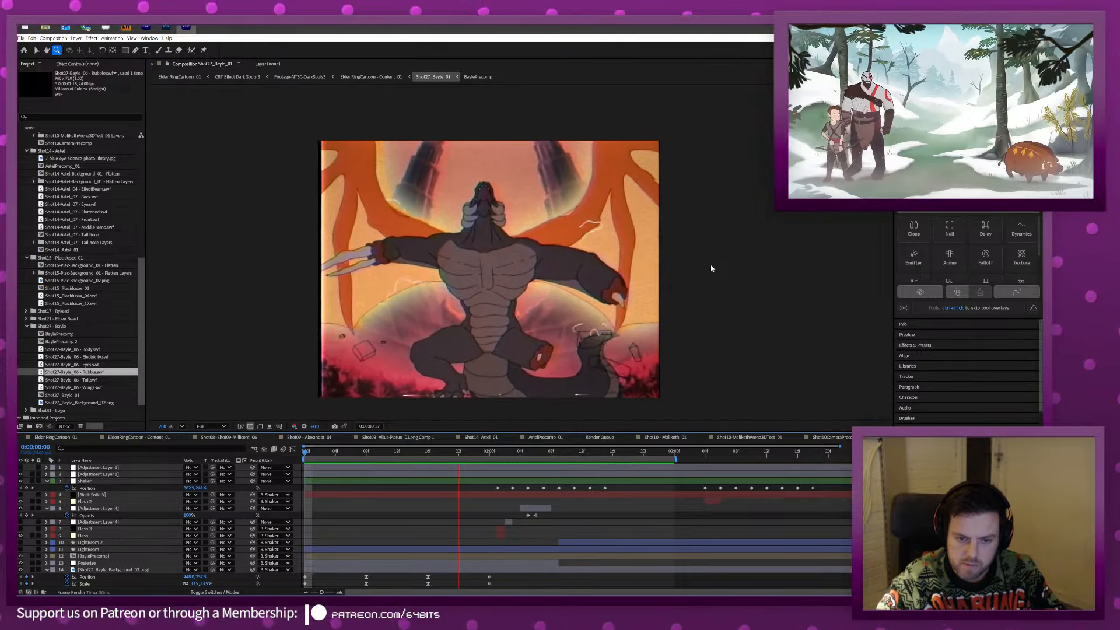
key(ctrl+s)
End the Shot27_Bayle_01 work area at 0:00:01:17 and preview the shortened range.
key(alt+Tab)
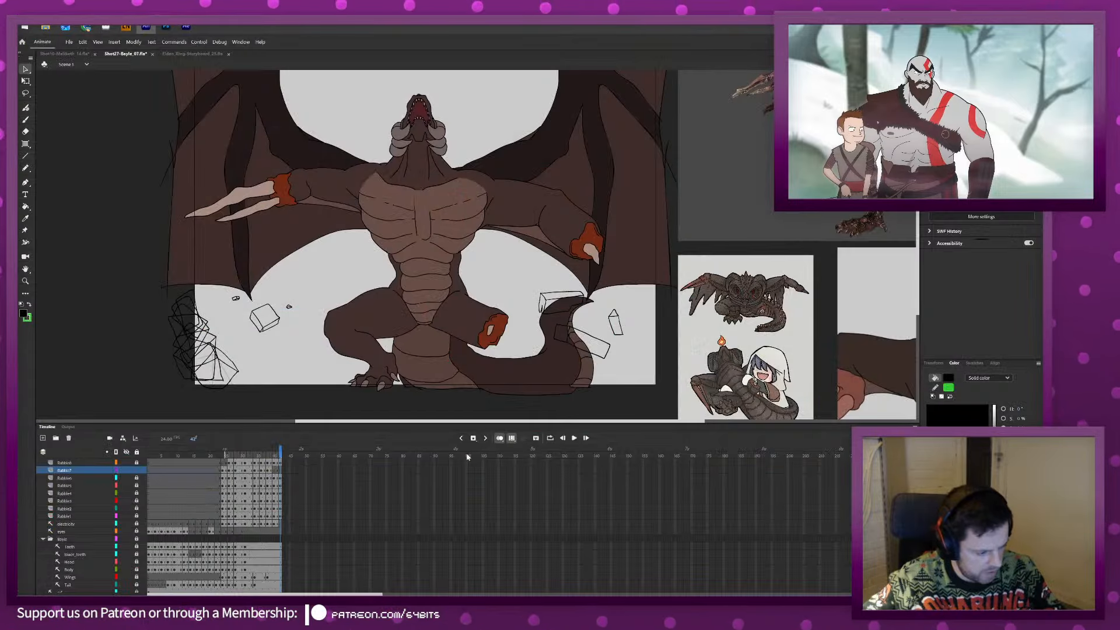
key(alt+Tab)
drag(328, 454, 619, 455)
key(n)
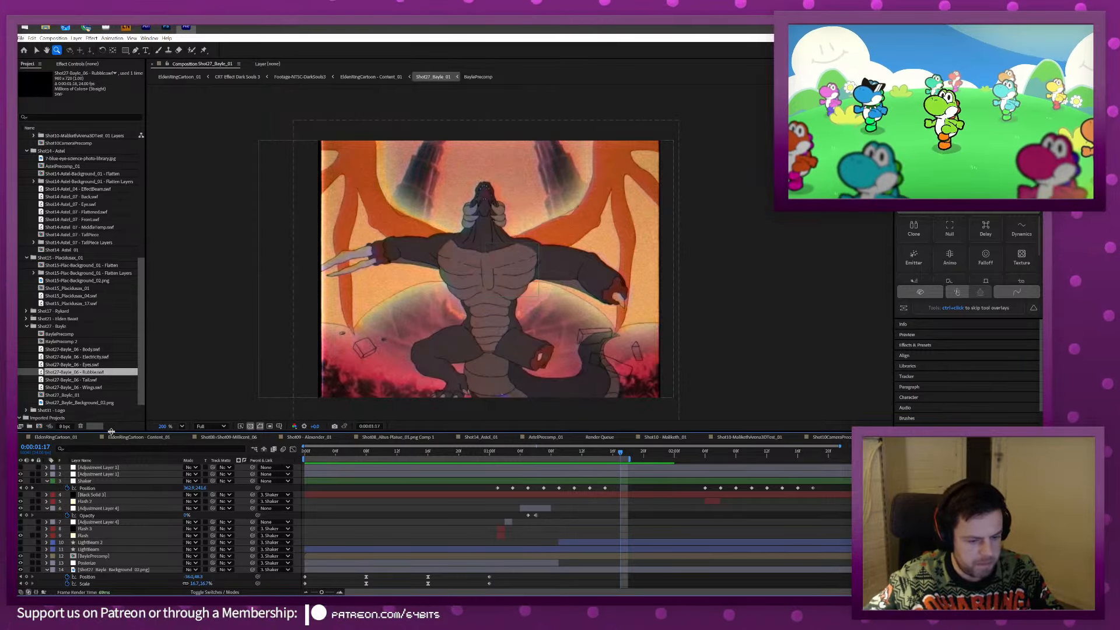
key(space)
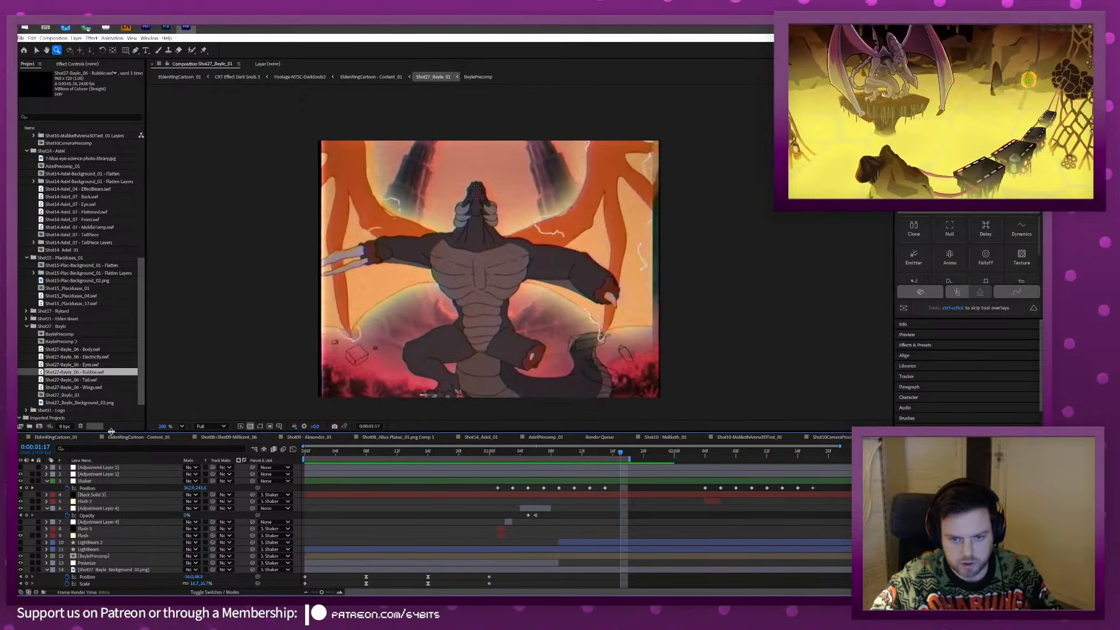
key(space)
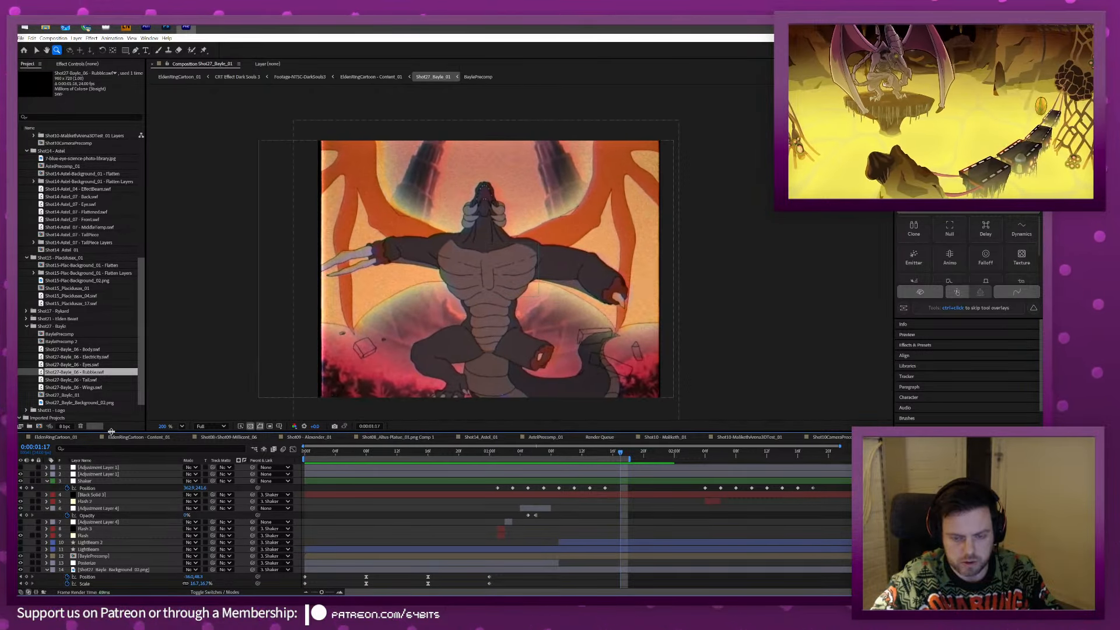
Check the Bayle shot's ending in the EldenRingCartoon - Content_01 composition and reopen Shot27_Bayle_01.
click(185, 437)
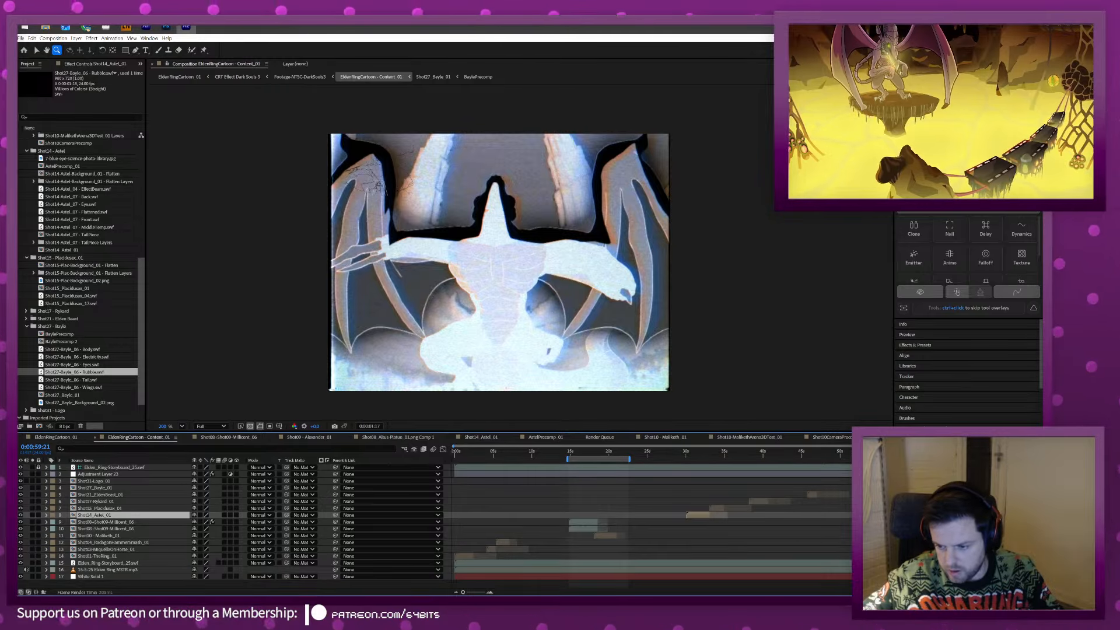
drag(916, 450, 900, 451)
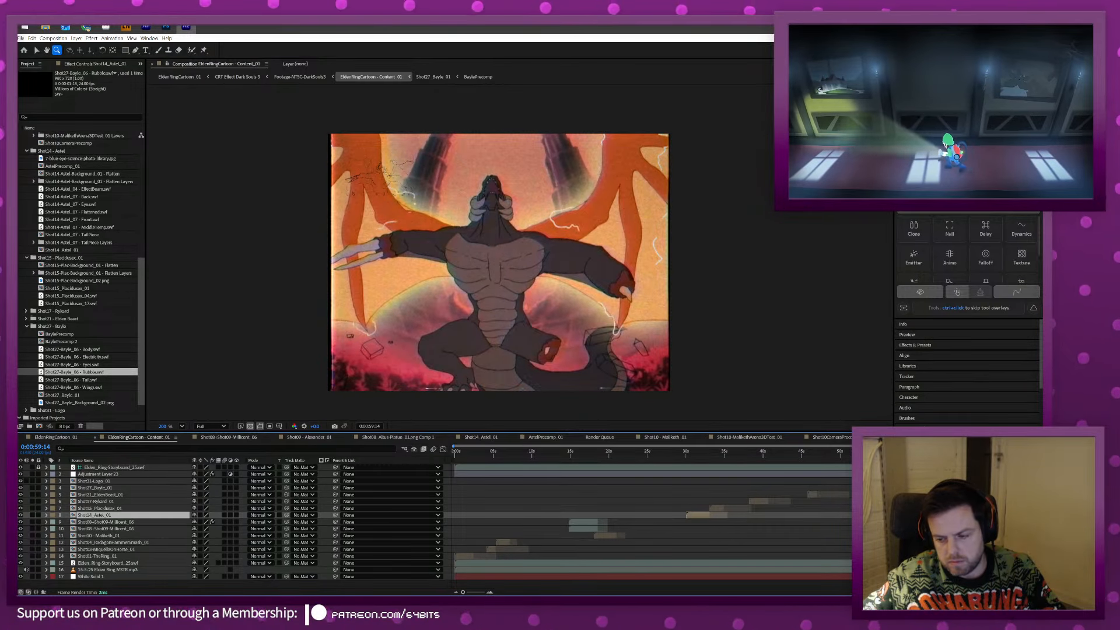
click(130, 502)
click(132, 495)
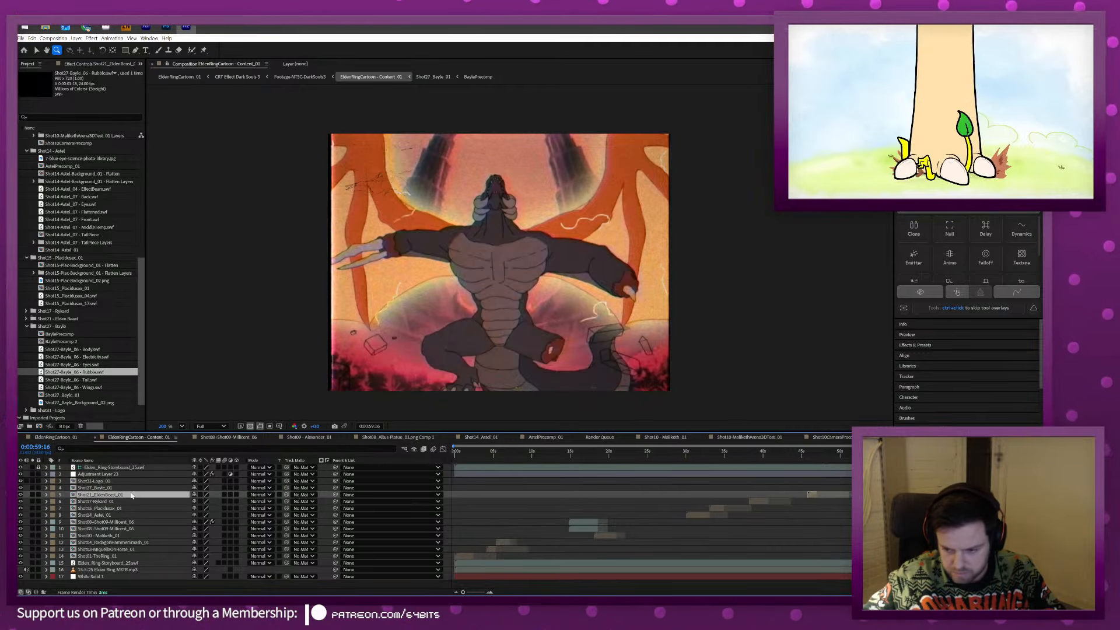
double_click(132, 489)
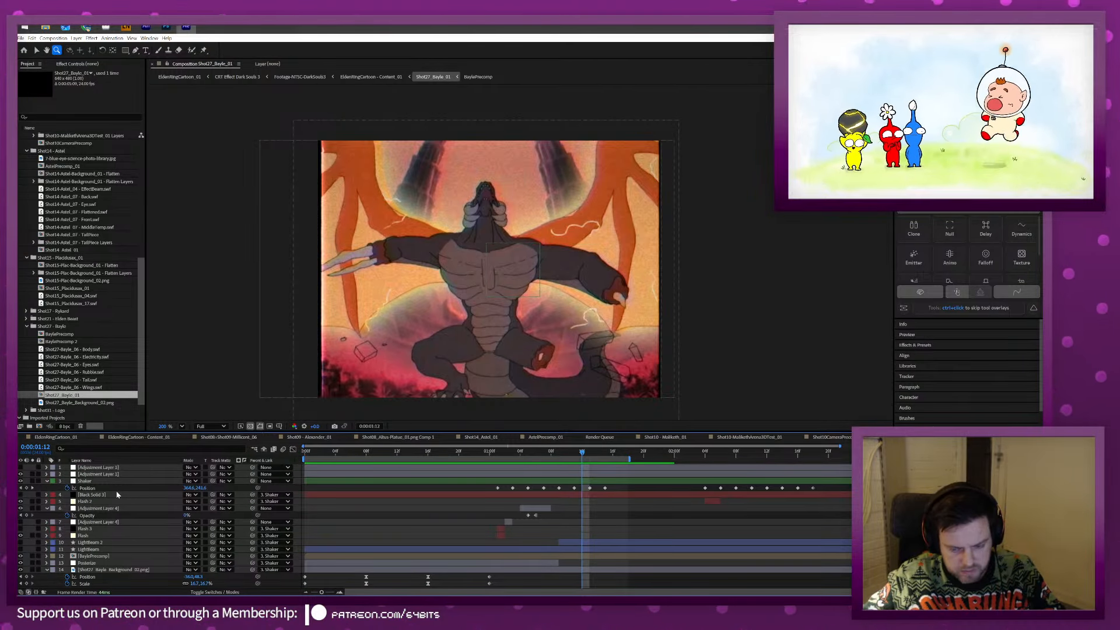
Add a parent null for the Shaker layer, name it Camera and set a Position keyframe on it at 0:00:01:12.
click(82, 481)
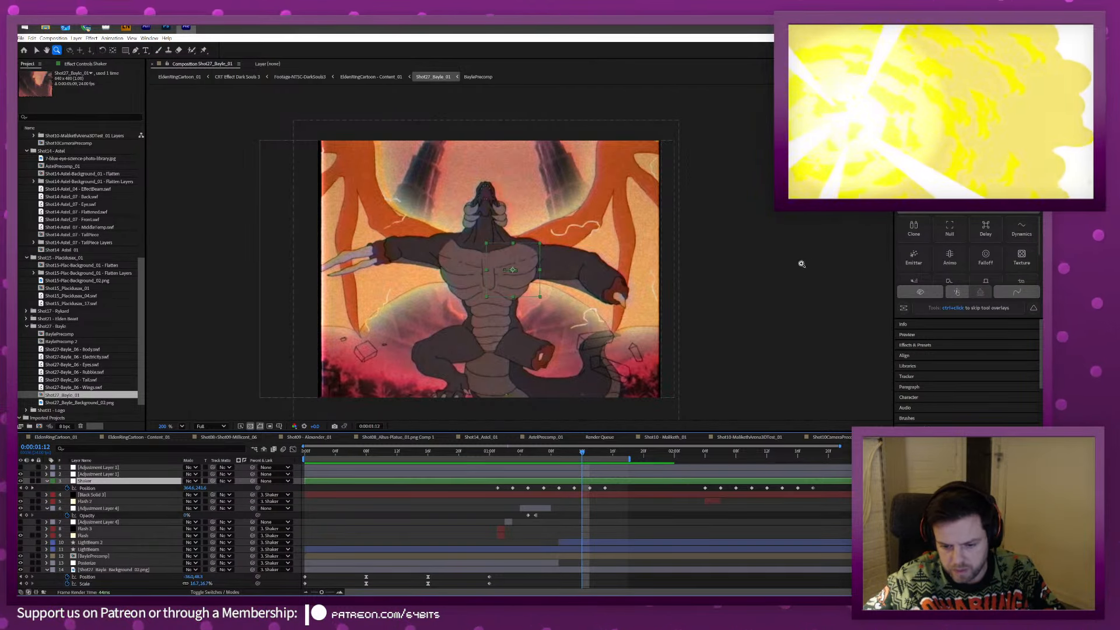
click(949, 227)
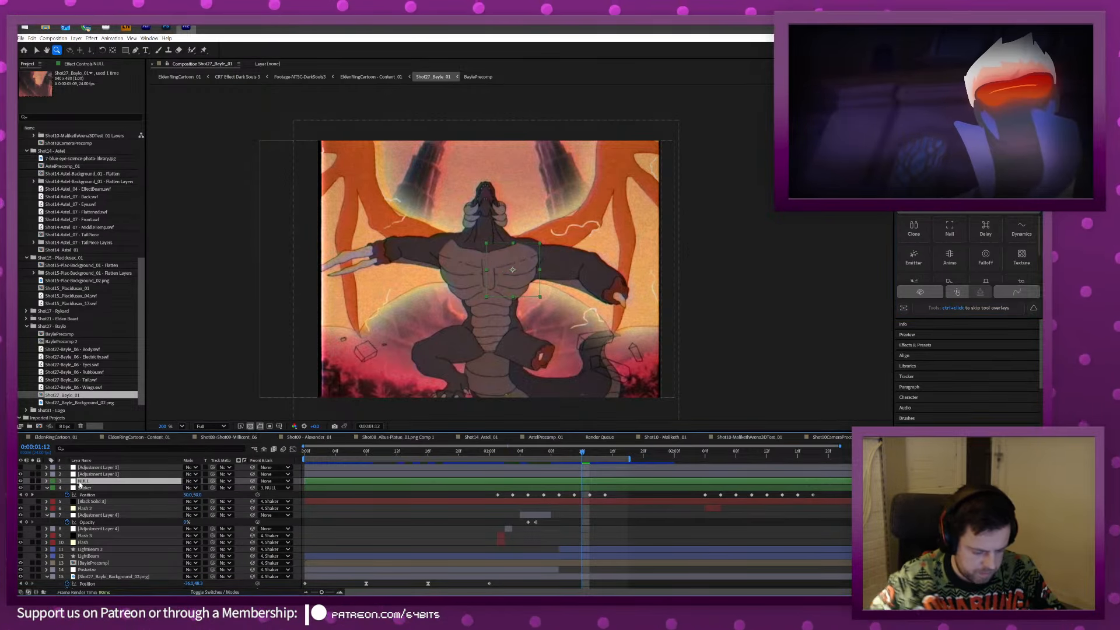
key(Return)
text(Camera)
key(Return)
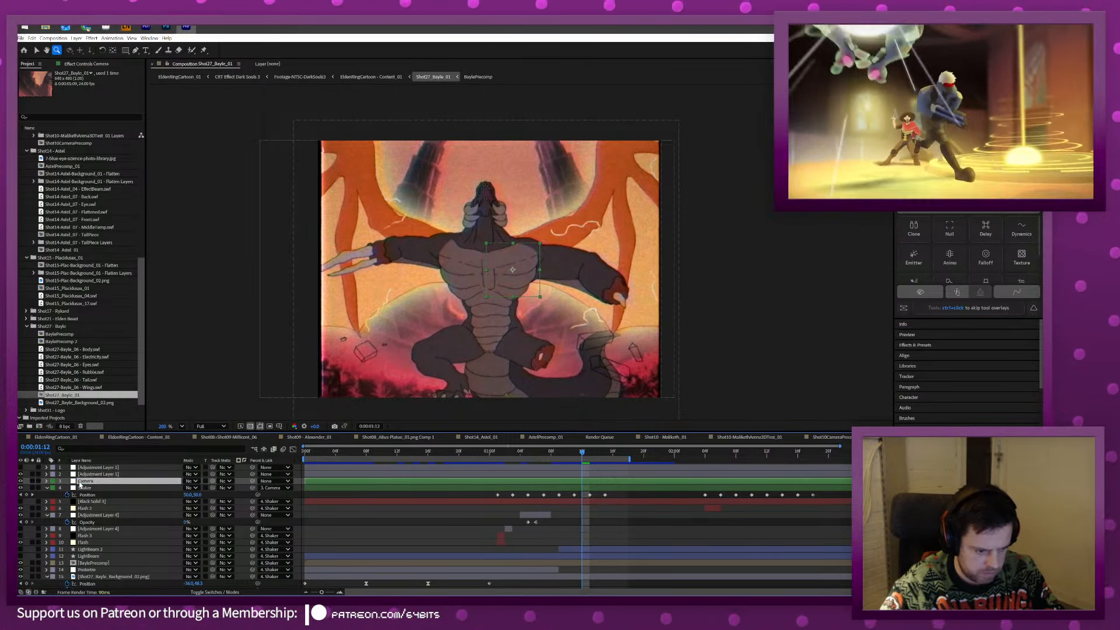
key(p)
click(68, 489)
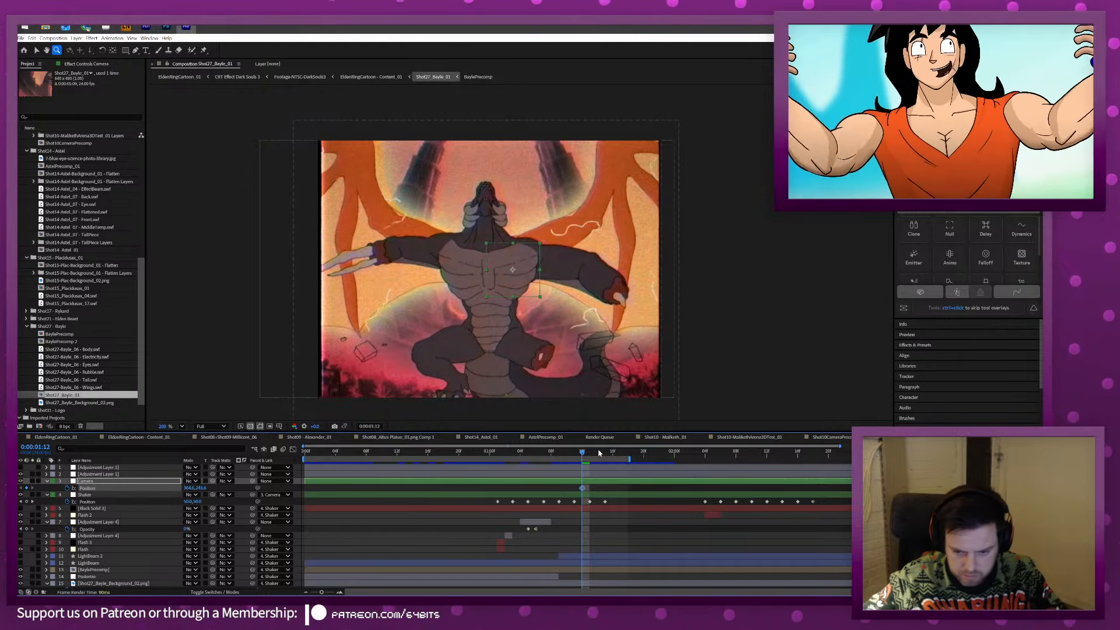
Check the Bayle shot around 0:01:00:01 in the EldenRingCartoon - Content_01 composition and return to Shot27_Bayle_01.
click(122, 437)
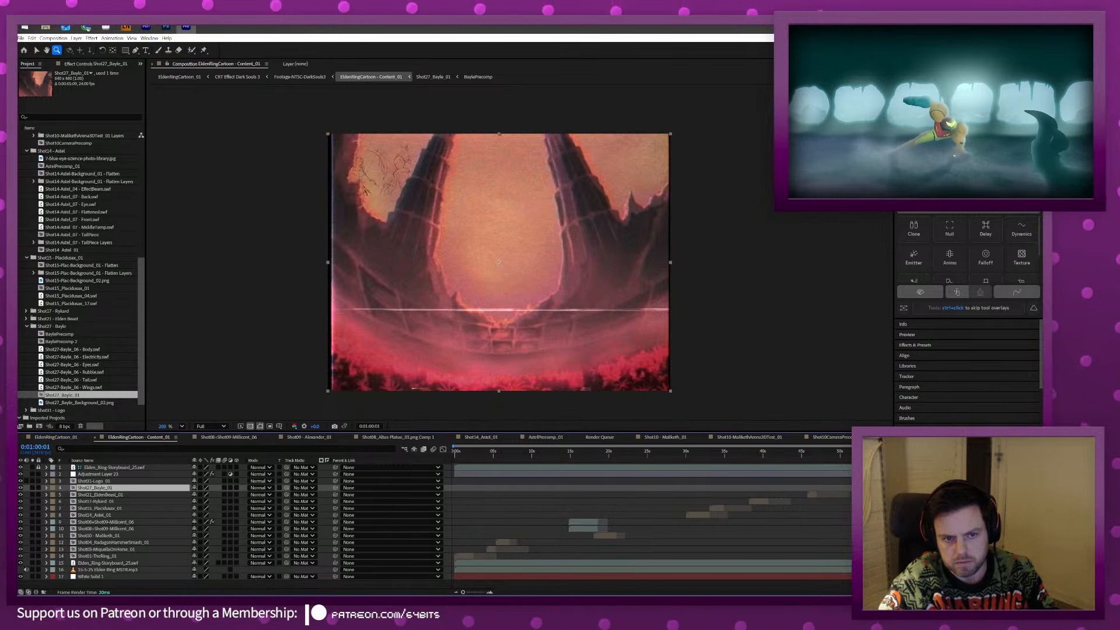
key(Page_Up)
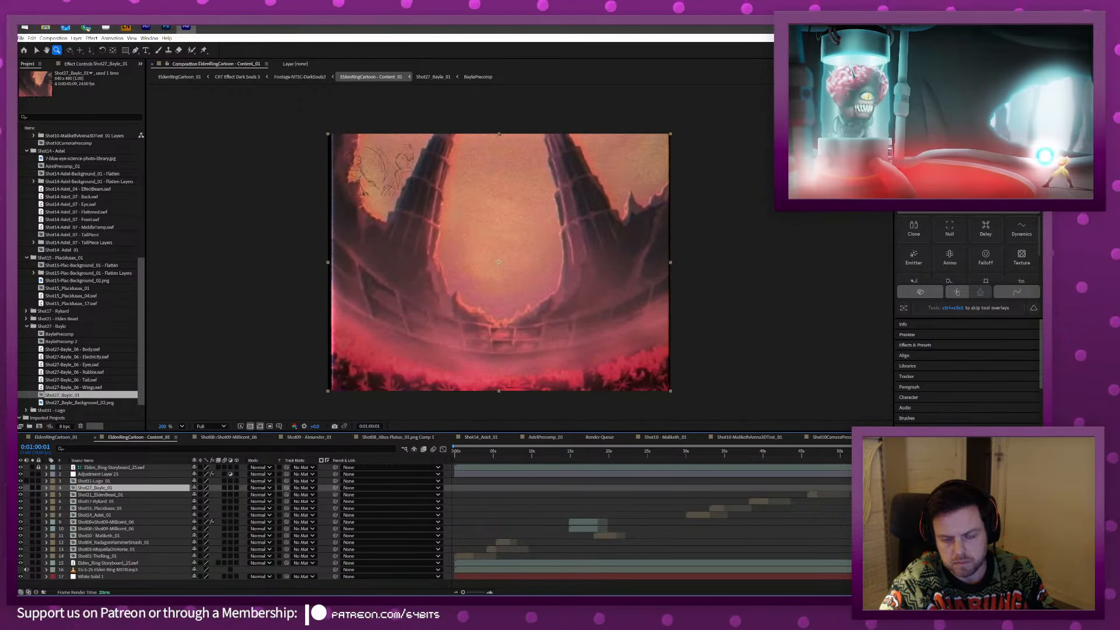
double_click(99, 490)
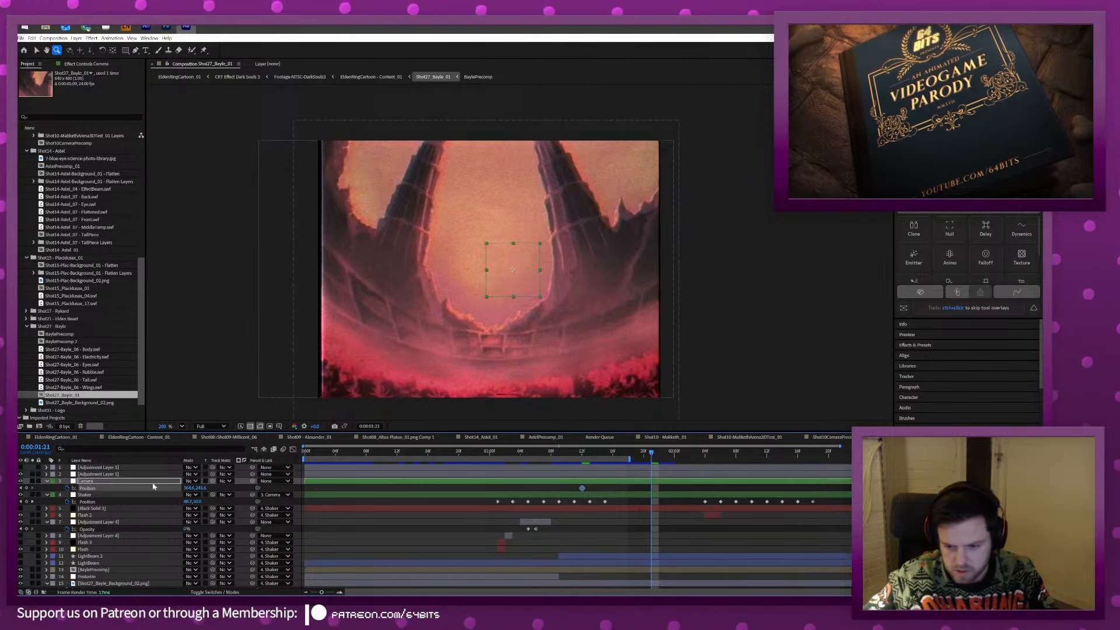
Try to animate the Camera null straight downward with a second Position keyframe at 0:00:01:17.
click(640, 454)
drag(637, 455, 620, 455)
key(v)
drag(523, 263, 523, 344)
key(ctrl+z)
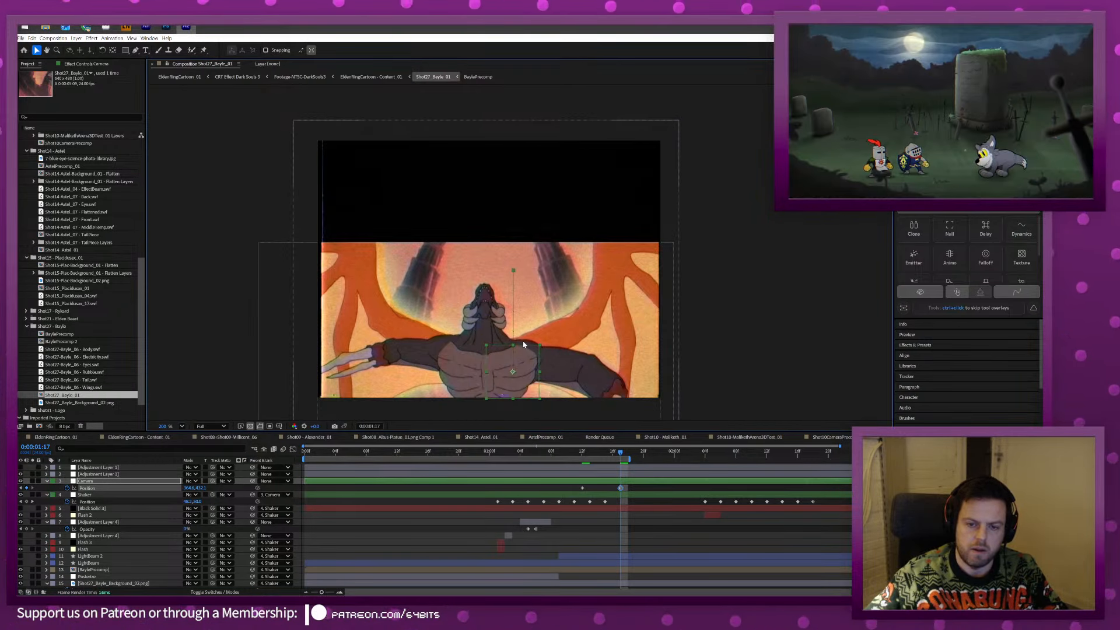
key(ctrl+z)
key(z)
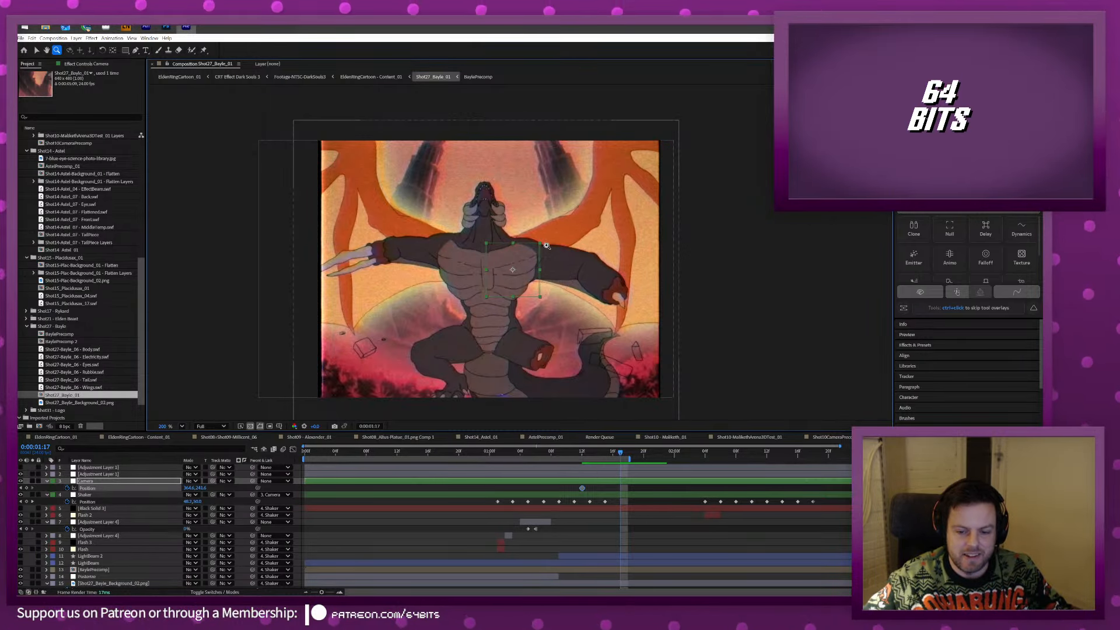
Switch to Animate and step back and forth through the shot's final frames to examine the whole dragon and rubble drawing.
click(149, 28)
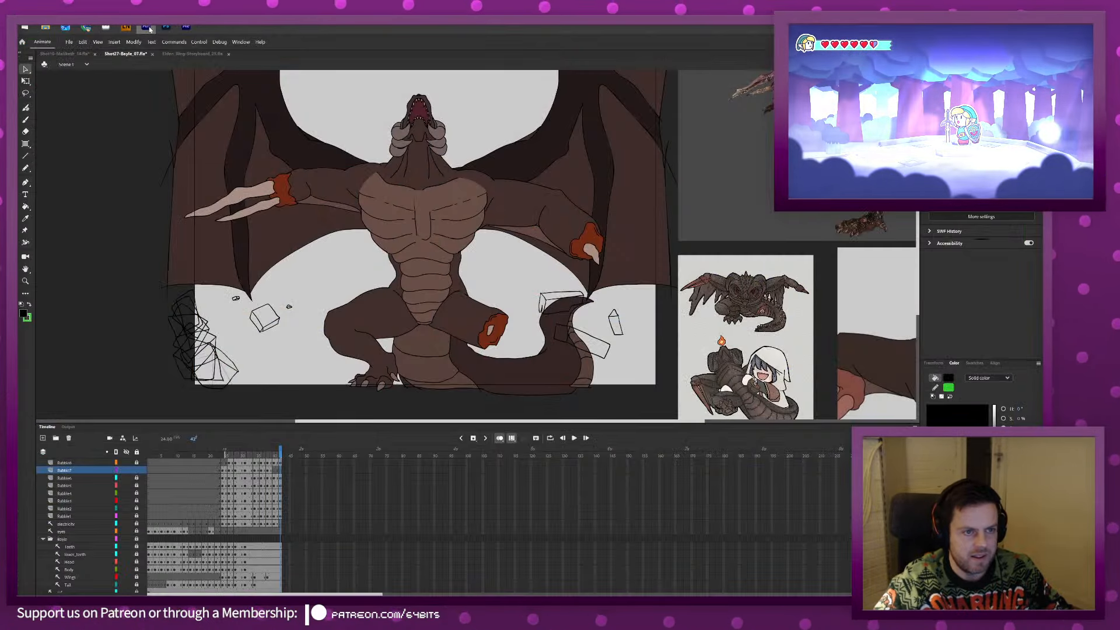
key(ctrl+minus)
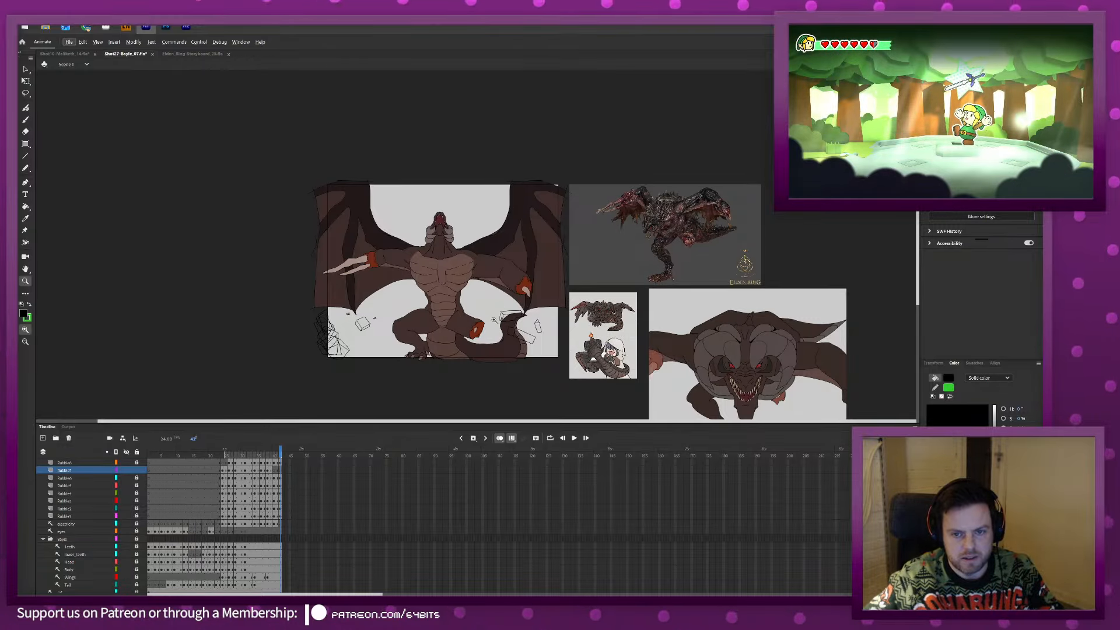
drag(280, 455, 266, 454)
key(period)
key(period)
key(period)
key(period)
key(period)
key(period)
key(period)
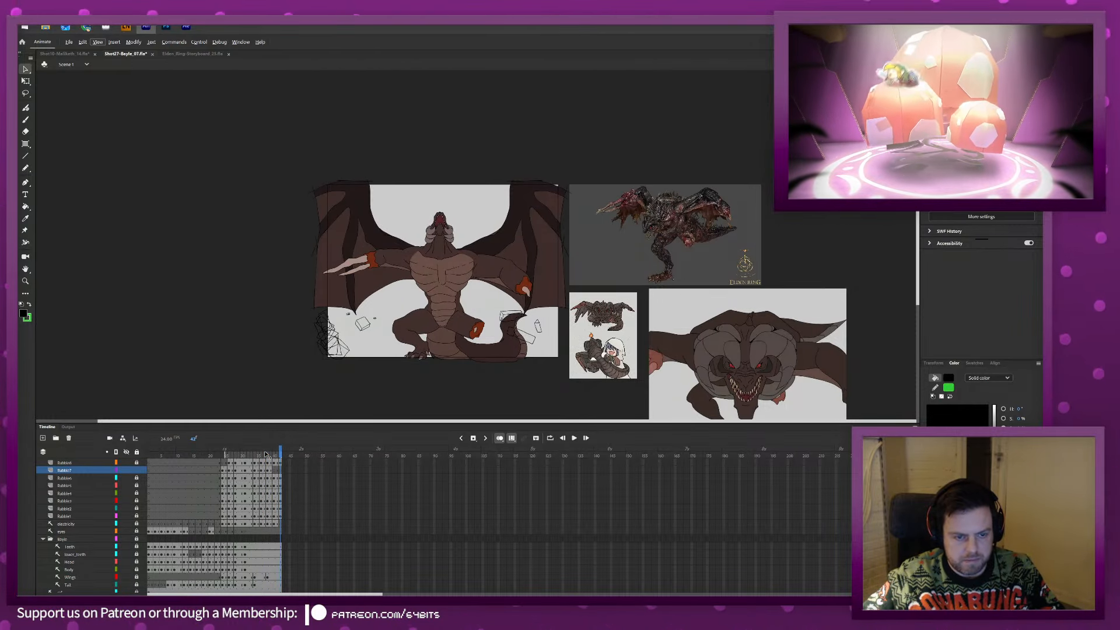
key(comma)
key(comma)
key(comma)
key(comma)
key(comma)
key(comma)
key(comma)
key(comma)
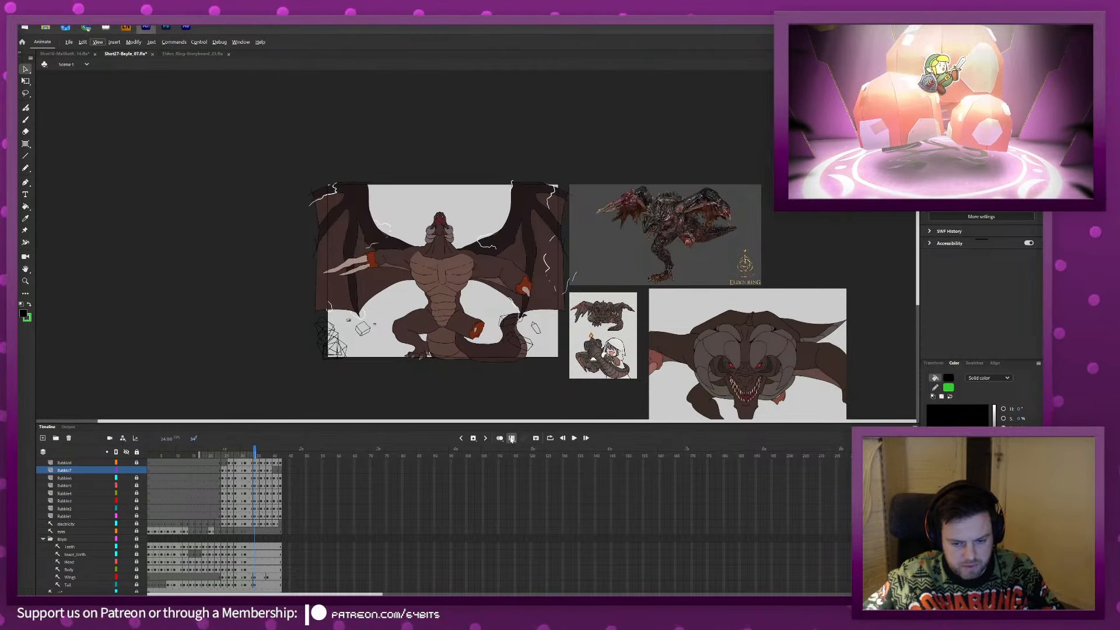
Turn off Edit Multiple Frames and select the electricity and eyes layers.
click(126, 470)
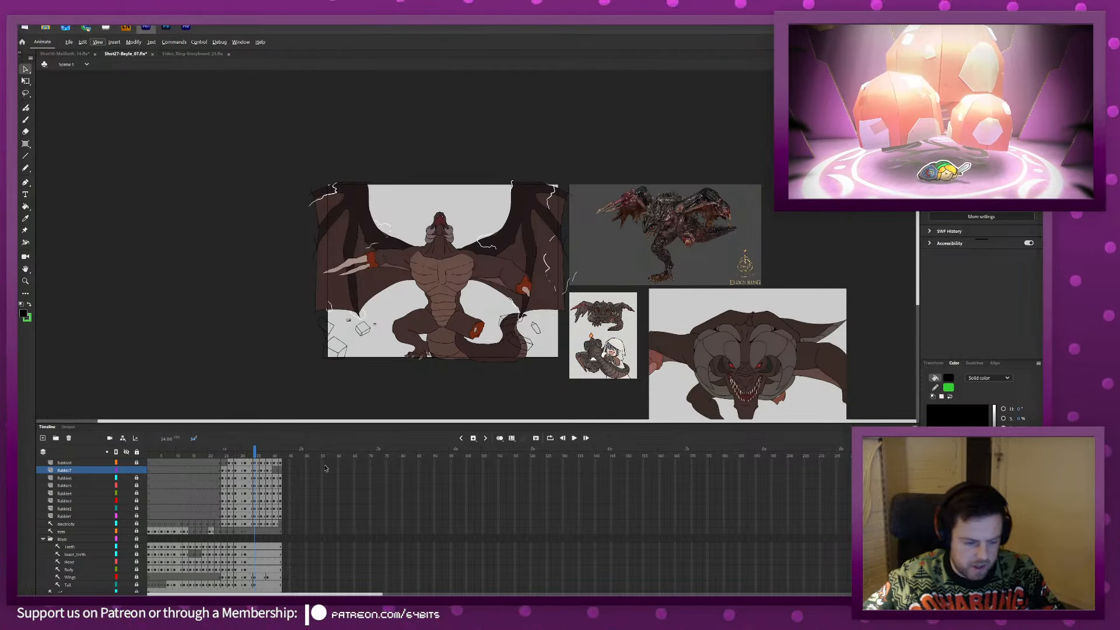
click(64, 530)
shift+click(66, 524)
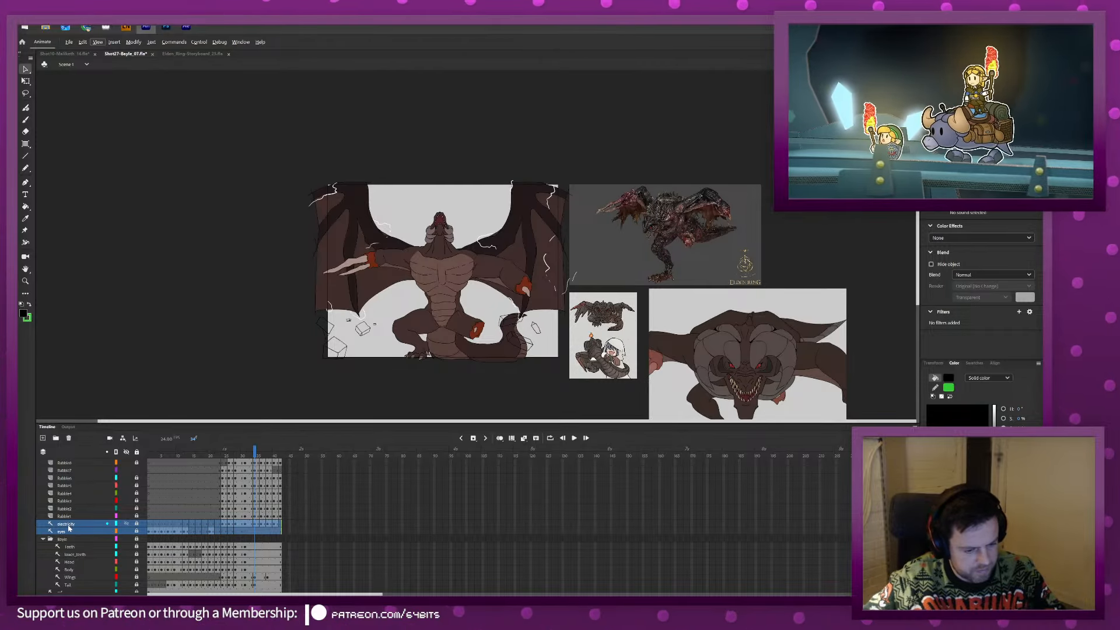
Switch to After Effects, examine the frames around 0:00:59:21 in EldenRingCartoon - Content_01 one by one and save the project.
click(185, 26)
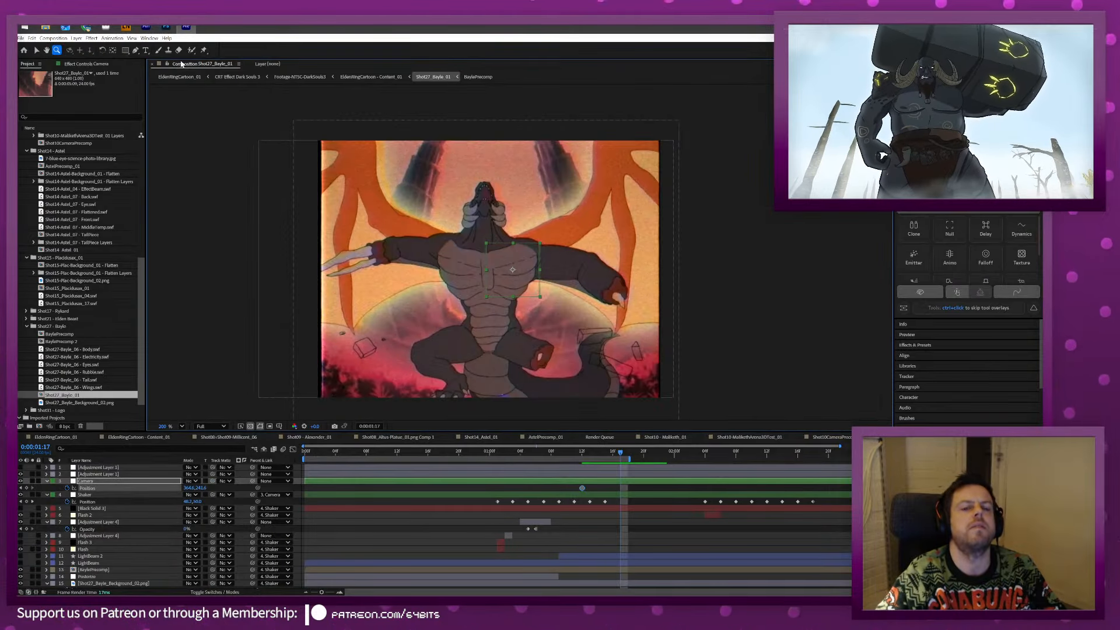
mouse_move(618, 453)
mouse_down()
mouse_move(580, 454)
mouse_move(621, 456)
mouse_up()
click(125, 437)
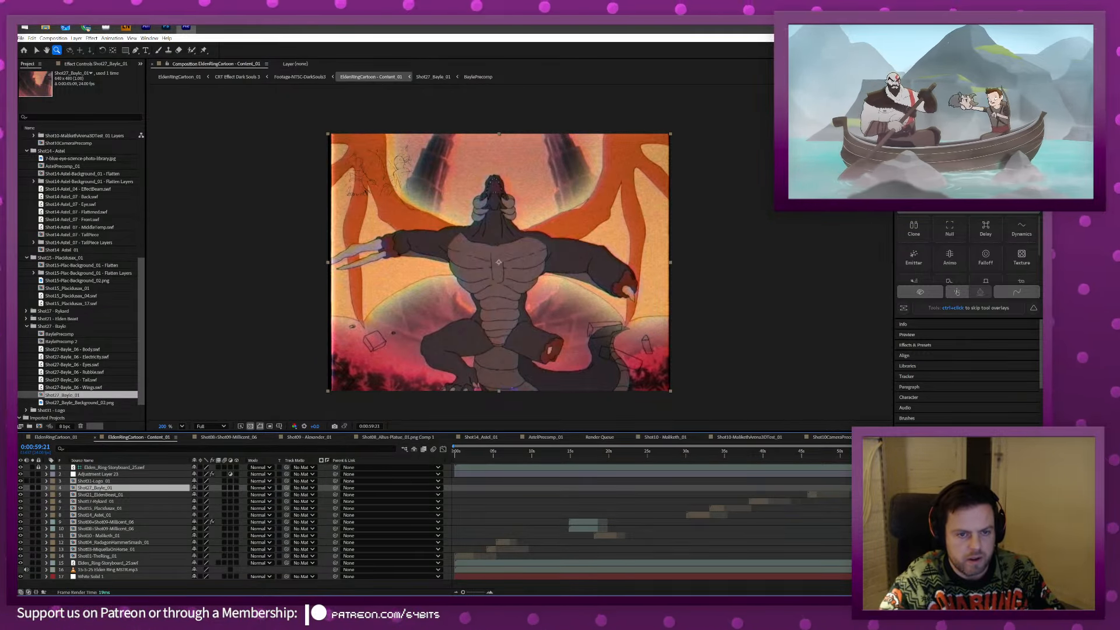
key(Page_Up)
key(Page_Up)
key(Page_Up)
key(Page_Down)
key(Page_Down)
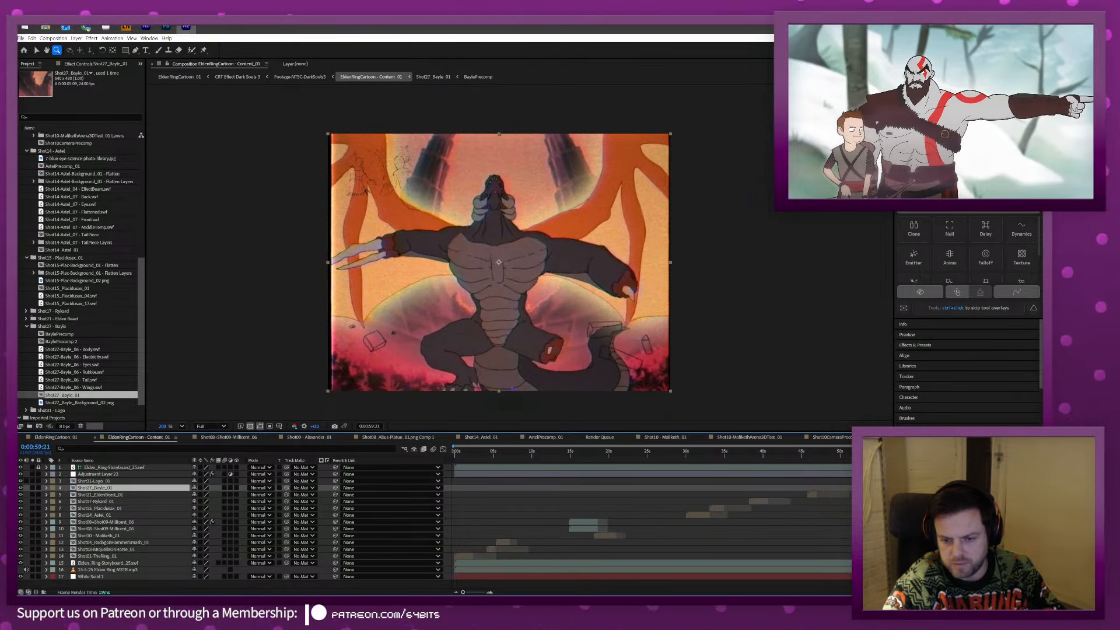
key(Page_Down)
key(Page_Down)
key(Page_Down)
key(Page_Up)
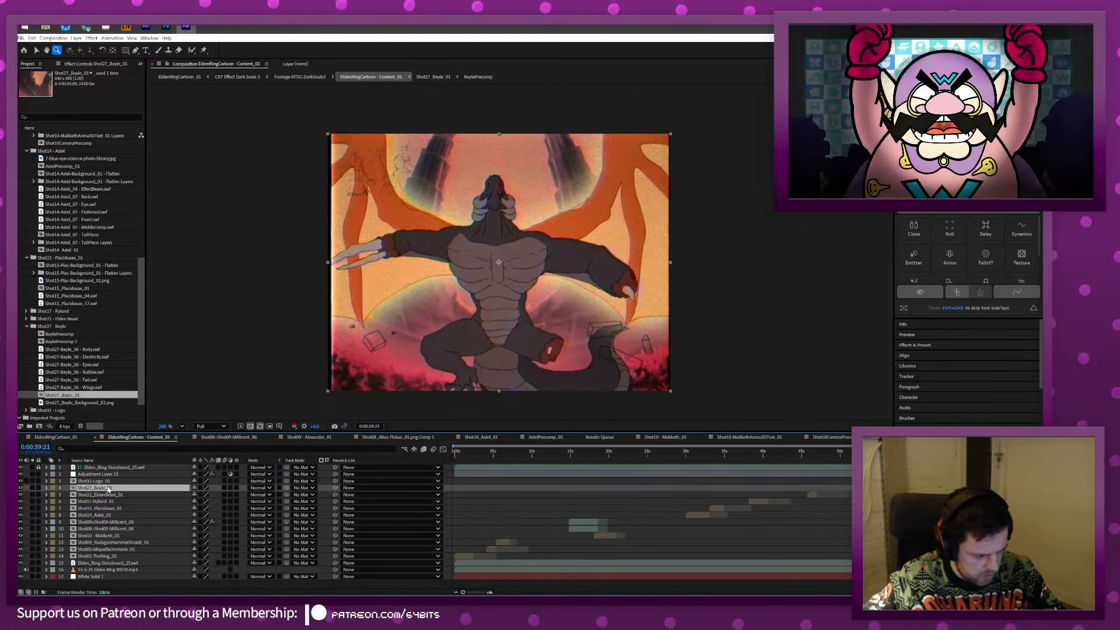
key(ctrl+s)
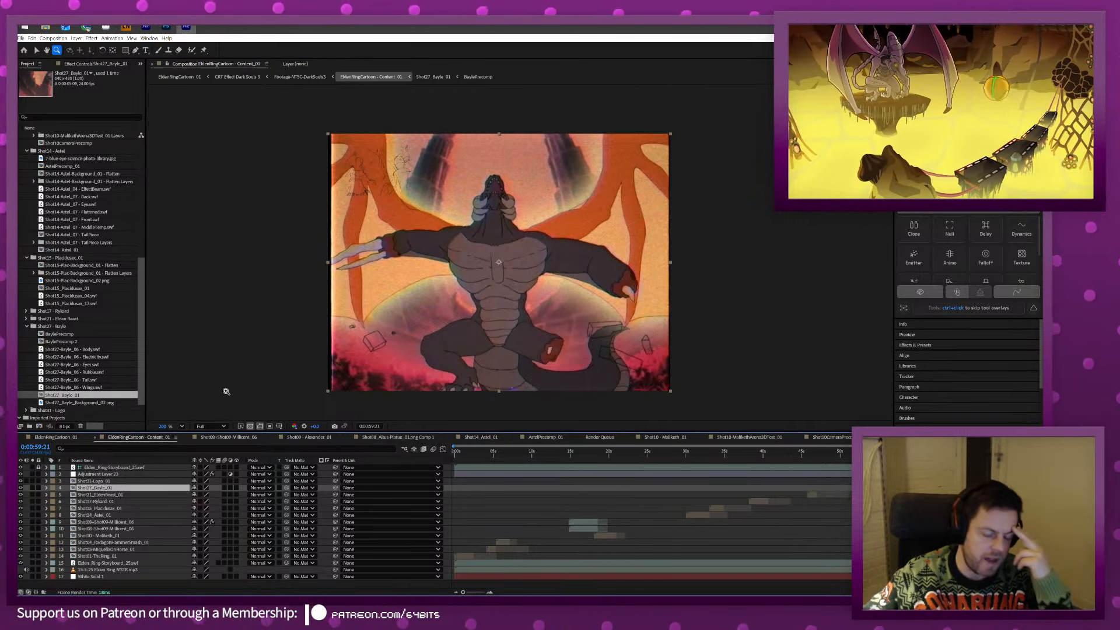
Switch to Animate and convert the rubble, electricity and eyes layers and the Bayle folder into one graphic symbol named Bayle.
click(147, 27)
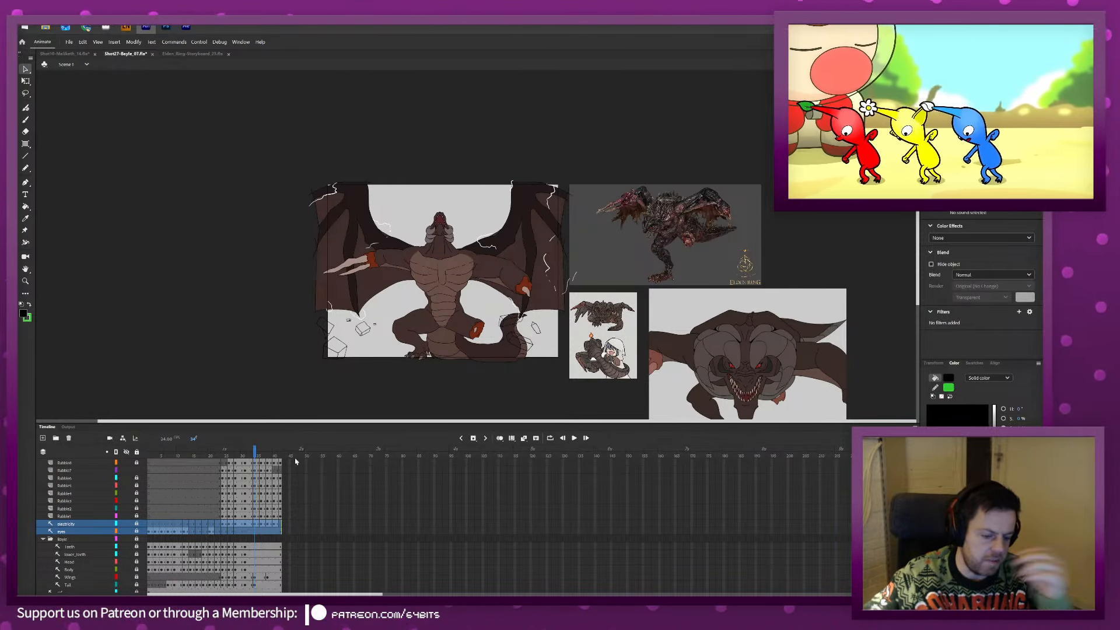
click(43, 540)
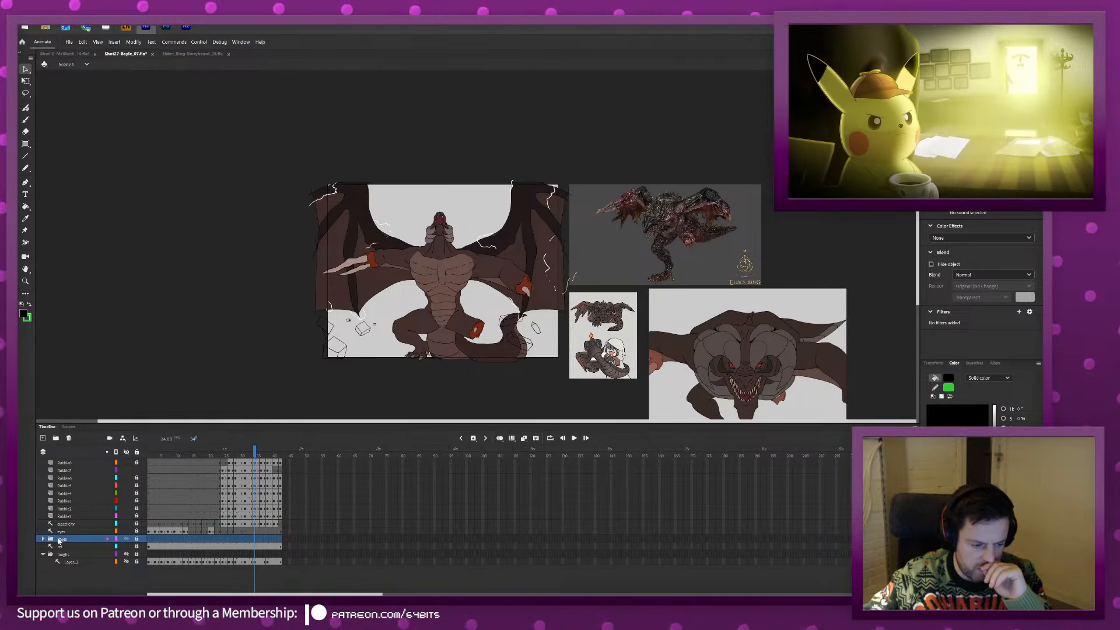
shift+click(70, 467)
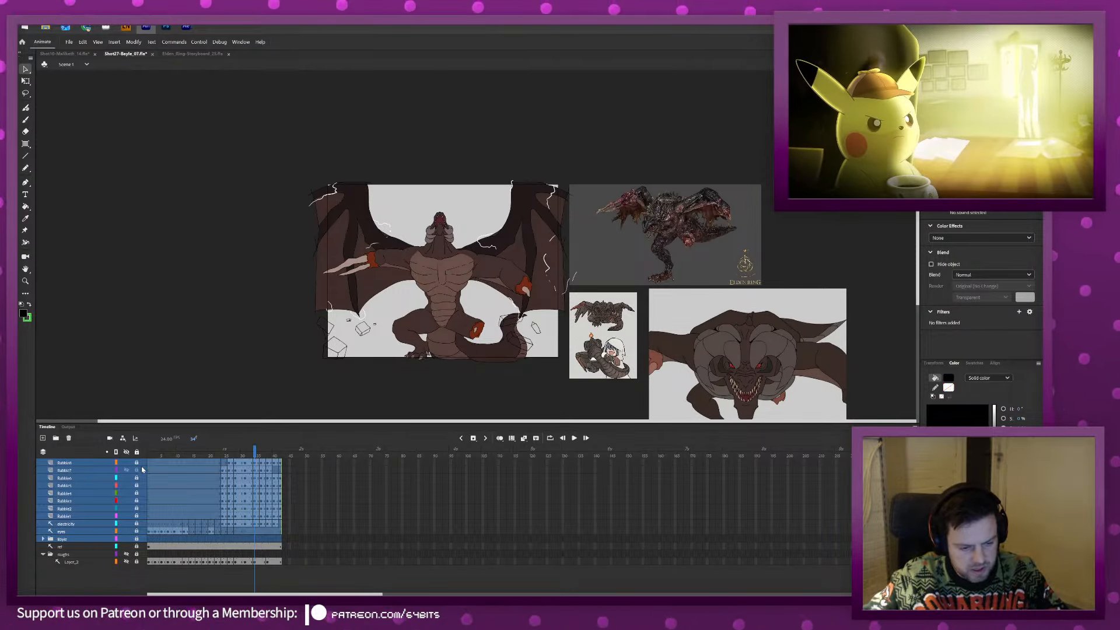
right_click(74, 479)
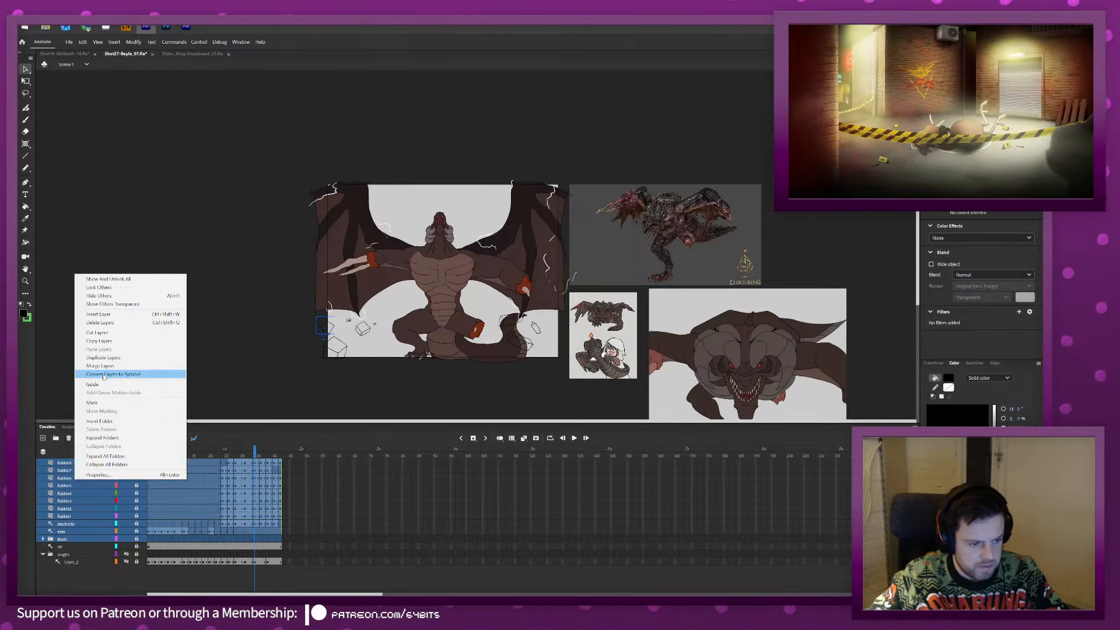
click(103, 374)
text(Bayle)
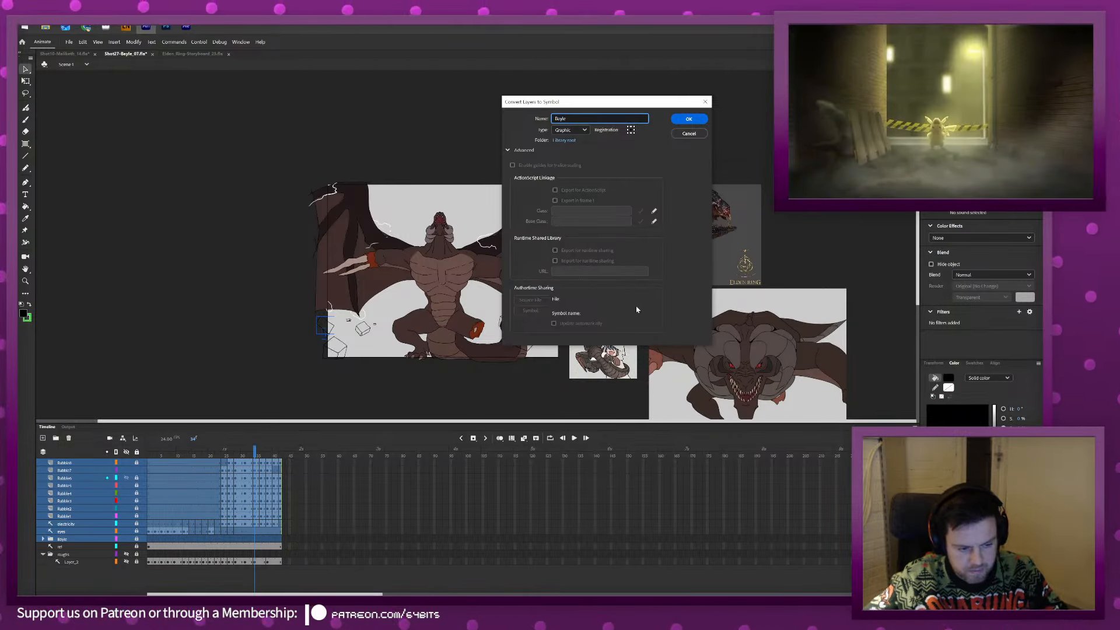
click(684, 121)
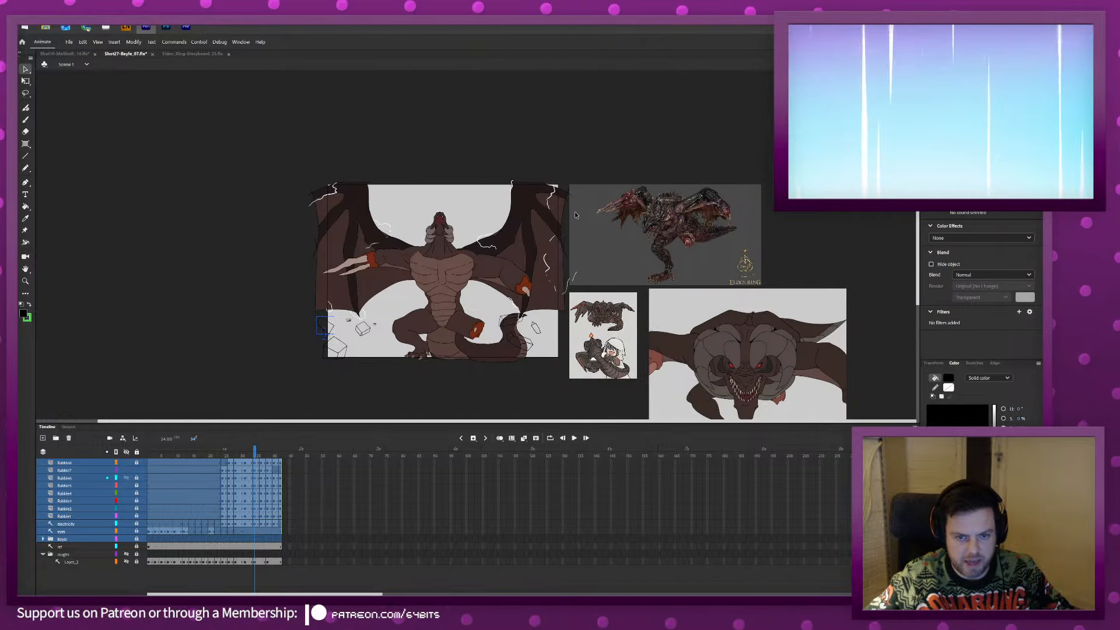
Inside the Bayle symbol, change the body-part, eyes and electricity layers from guides to normal layers, and return to the main scene.
key(ctrl+e)
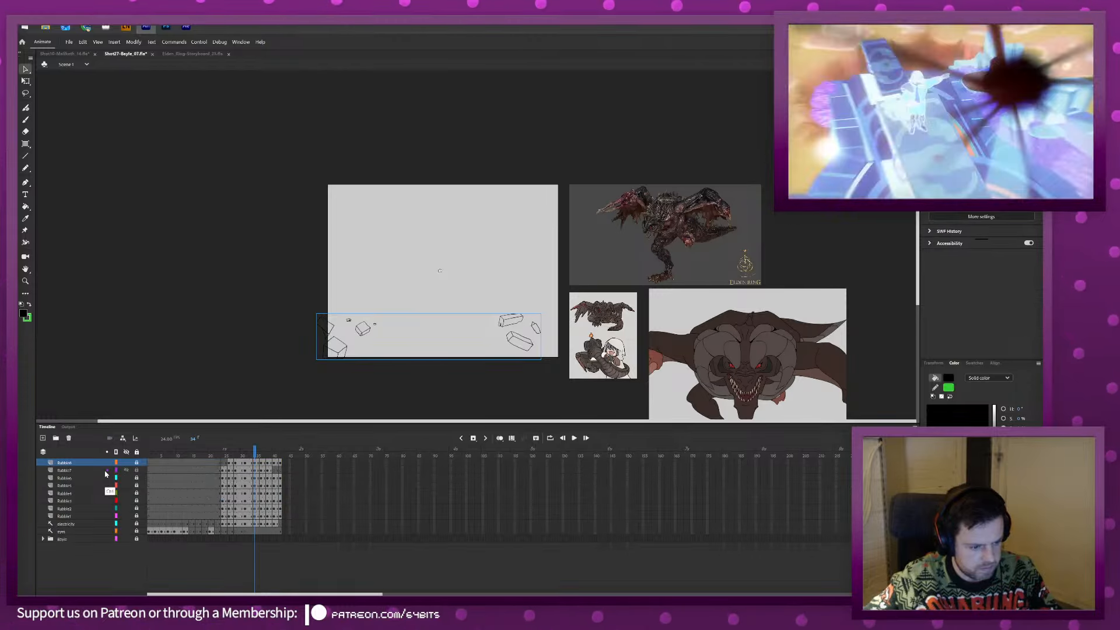
click(43, 540)
click(69, 547)
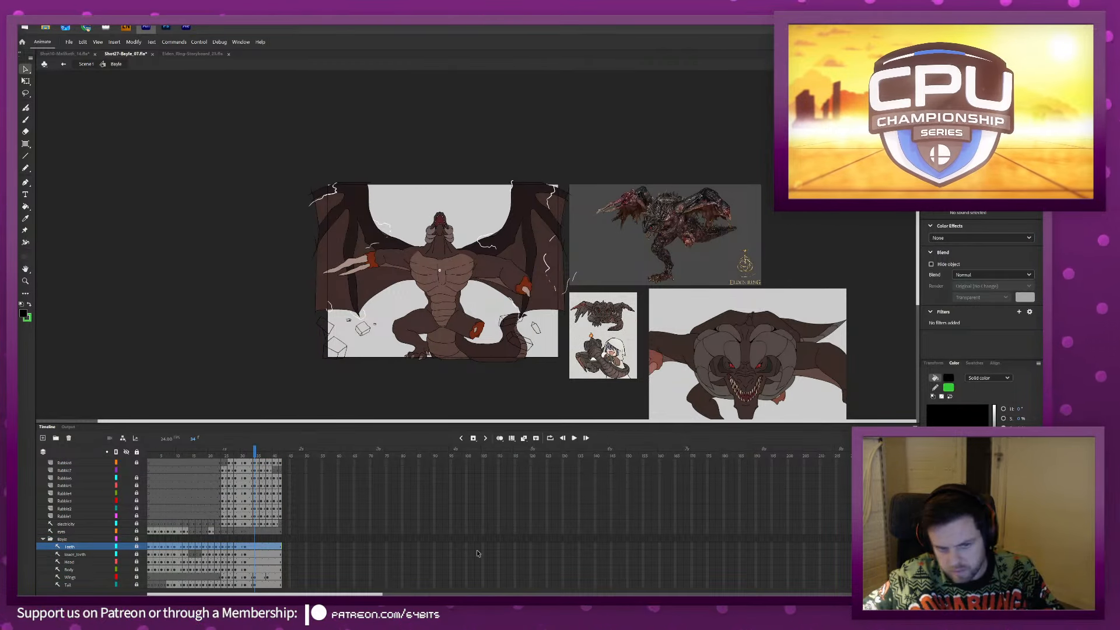
shift+click(83, 586)
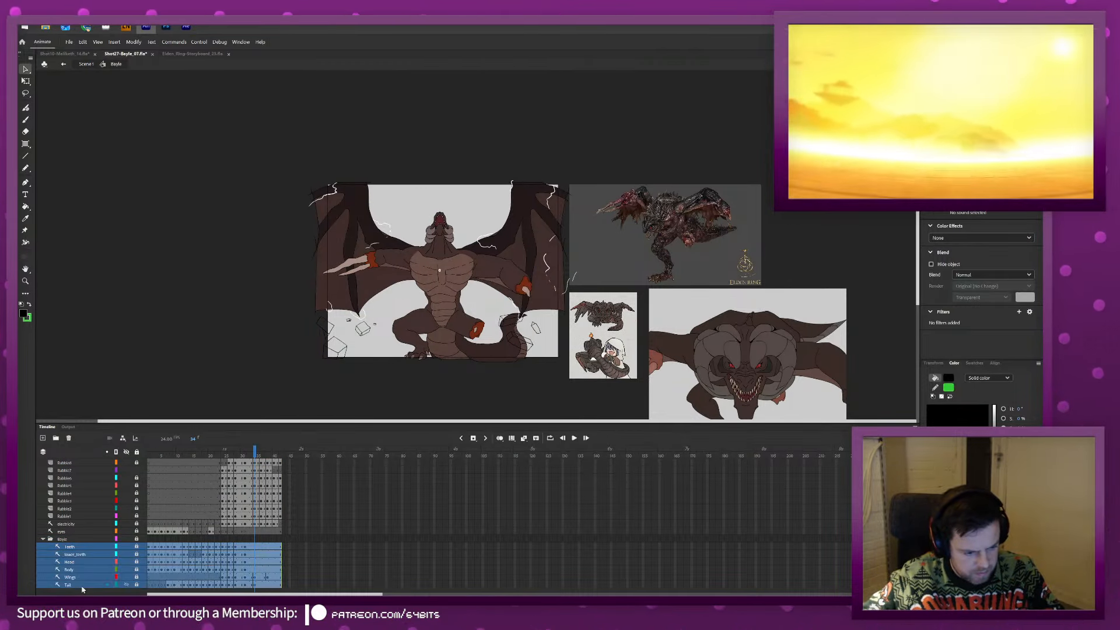
click(70, 531)
ctrl+click(70, 524)
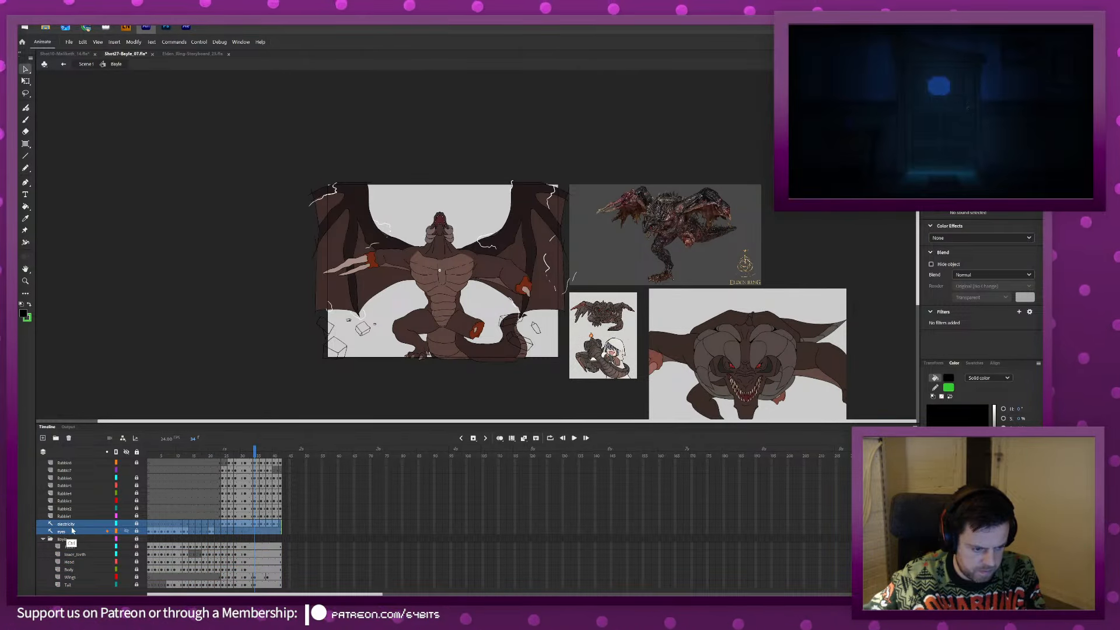
double_click(223, 372)
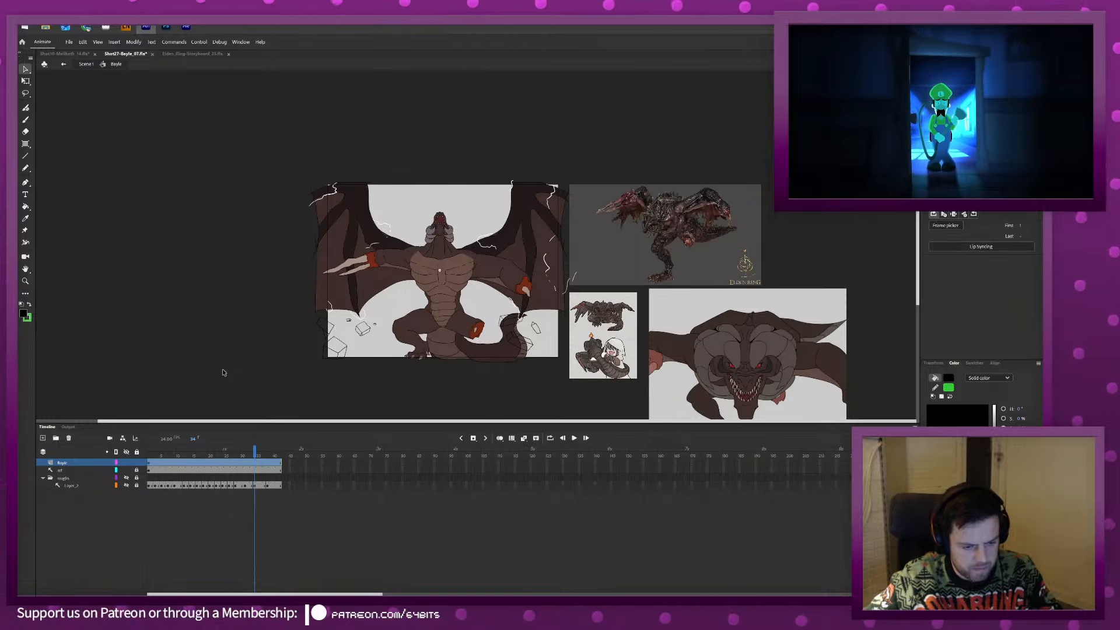
Try to tween the Bayle symbol from frame 34 to the last frame, moving the dragon straight down mostly below the stage.
click(258, 464)
click(280, 464)
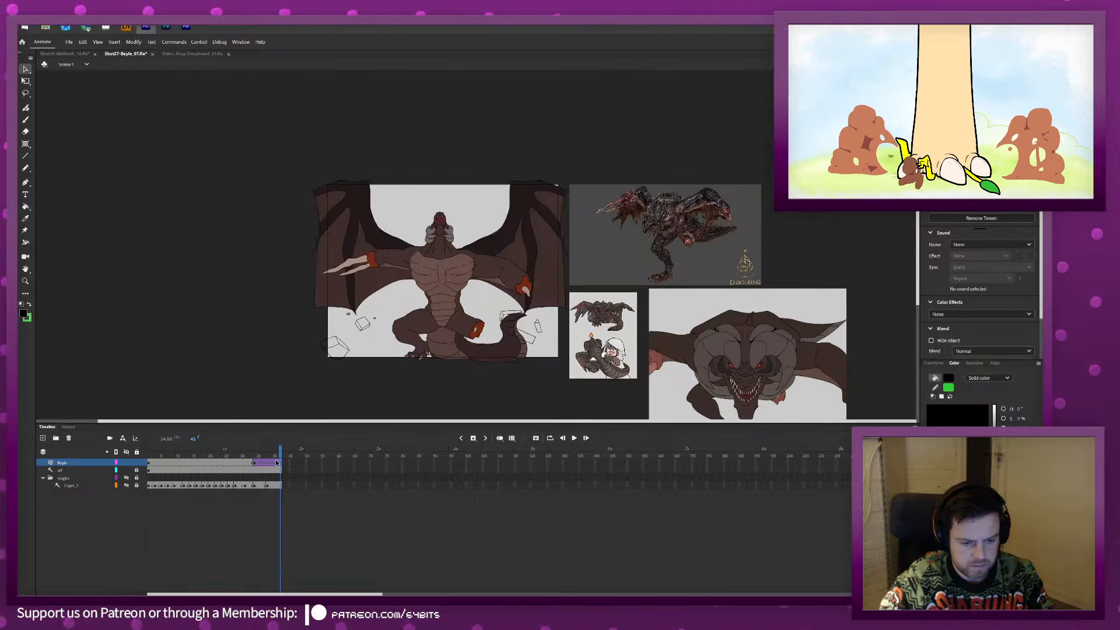
click(276, 462)
key(shift+Down)
key(shift+Down)
key(shift+Down)
key(shift+Down)
key(shift+Down)
key(shift+Down)
key(shift+Down)
key(shift+Down)
key(shift+Down)
key(shift+Down)
key(shift+Down)
key(shift+Down)
key(shift+Down)
key(shift+Down)
key(shift+Down)
key(shift+Down)
key(shift+Down)
key(shift+Down)
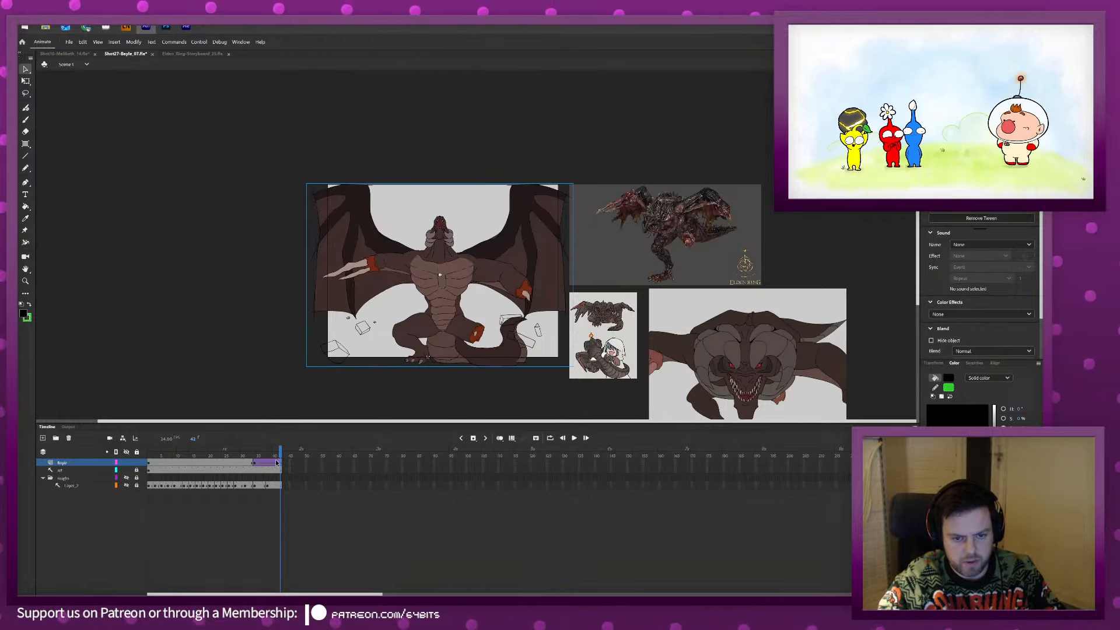
key(shift+Down)
key(shift+Down)
key(shift+Down)
key(shift+Down)
key(shift+Down)
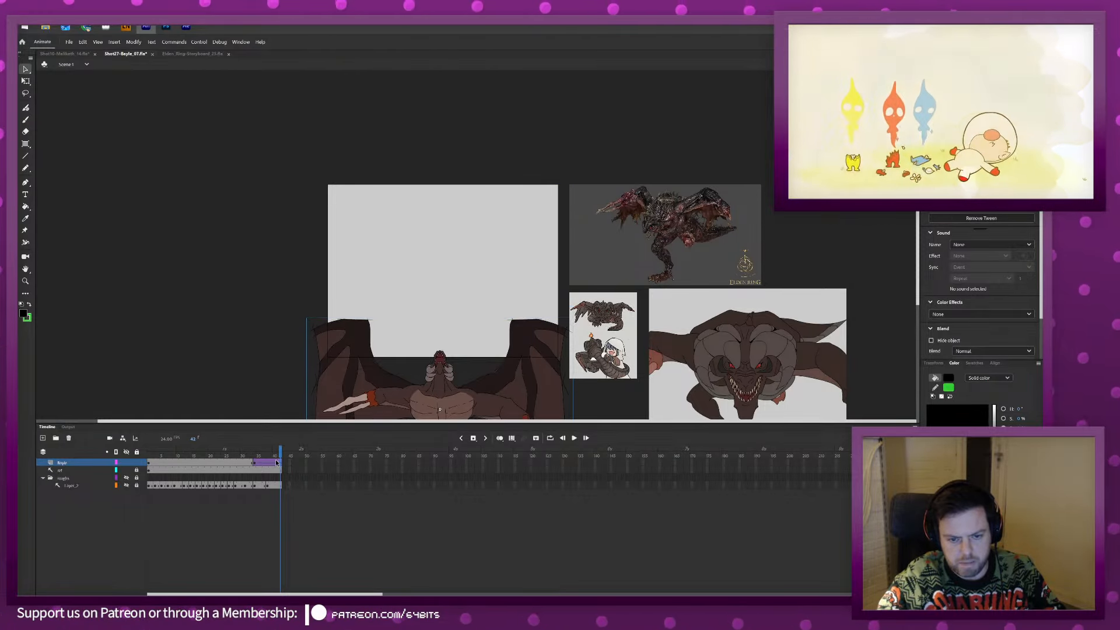
Try to turn the Bayle tween's frames into stepped keyframes and play back the downward movement.
click(264, 463)
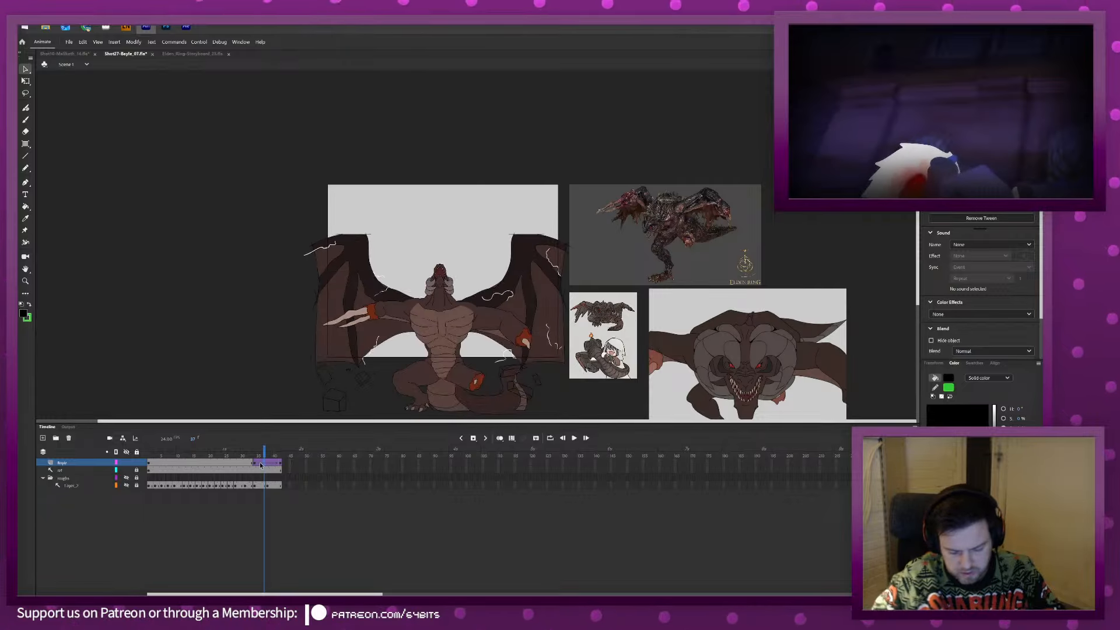
key(period)
key(period)
key(period)
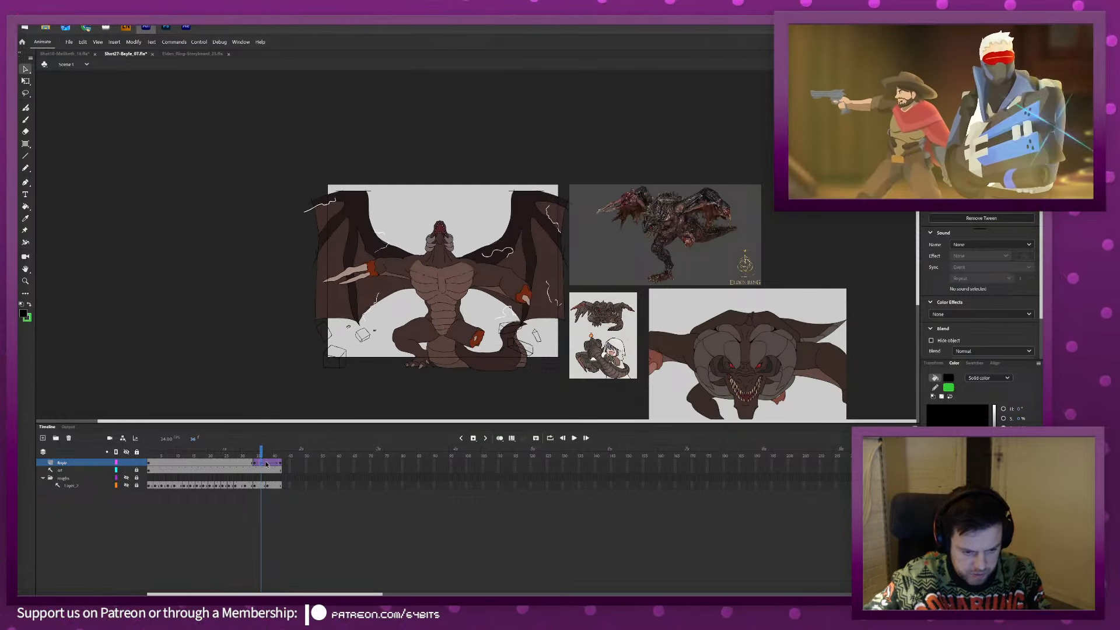
key(F6)
drag(255, 463, 279, 463)
key(F3)
click(244, 450)
key(Return)
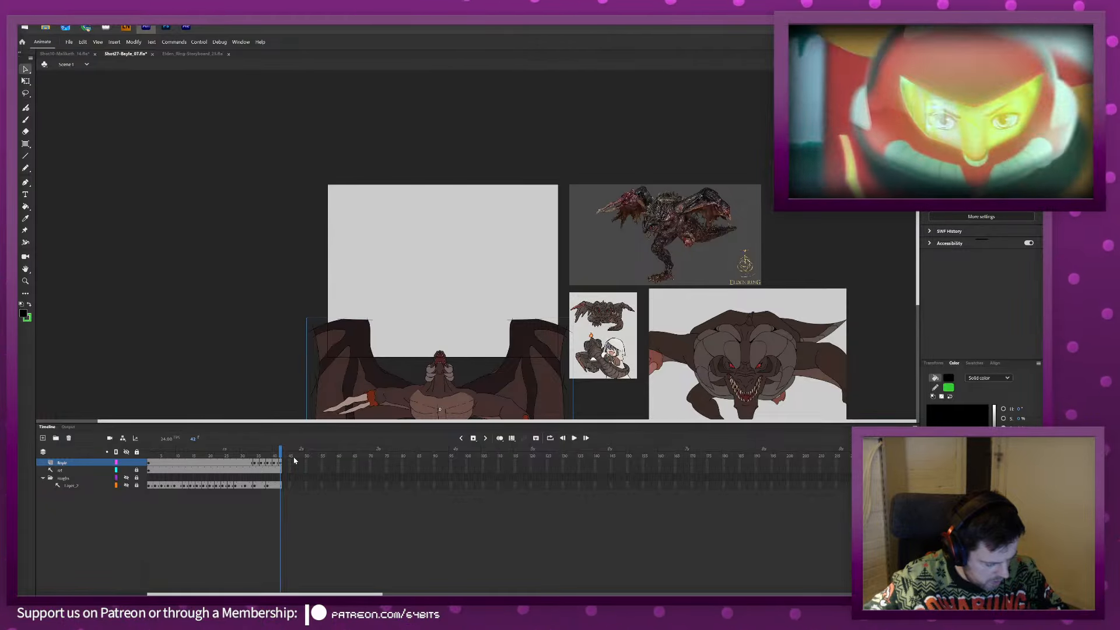
drag(267, 457, 165, 458)
key(Return)
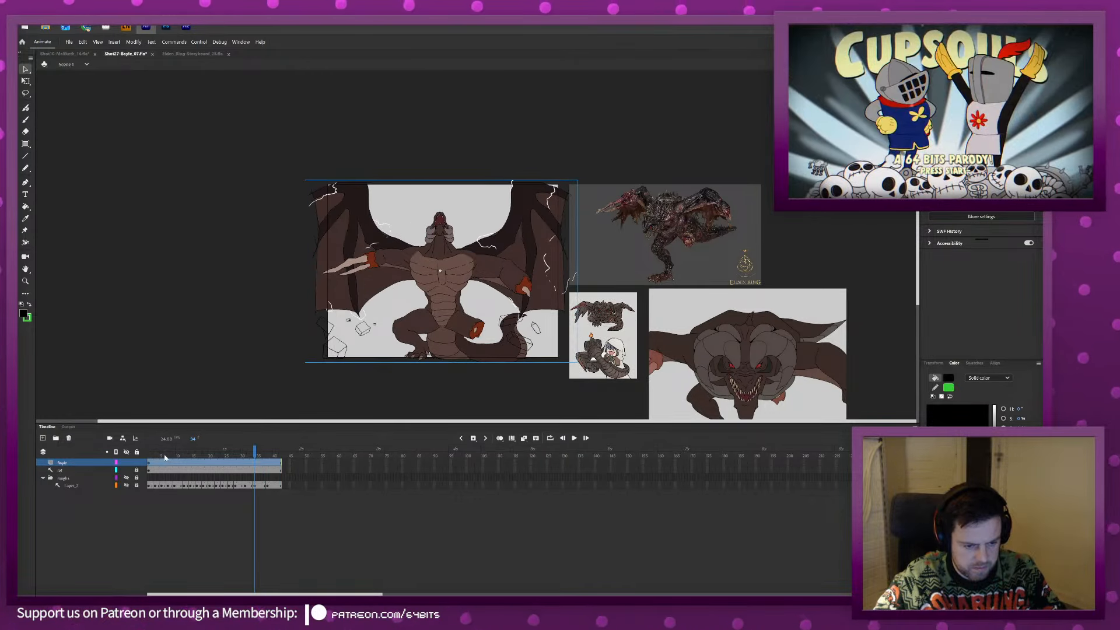
Save the file and, inside the Bayle symbol, turn the body-part, eyes, electricity and rubble layers into guide layers.
key(ctrl+e)
key(ctrl+s)
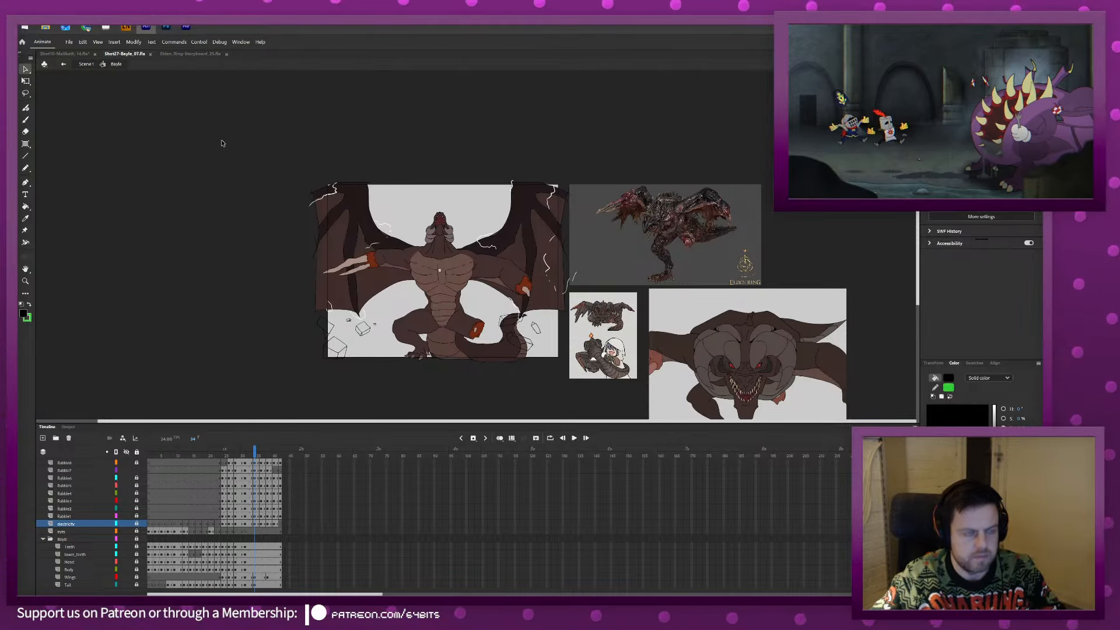
mouse_move(225, 453)
mouse_down()
mouse_move(212, 454)
mouse_move(226, 454)
mouse_up()
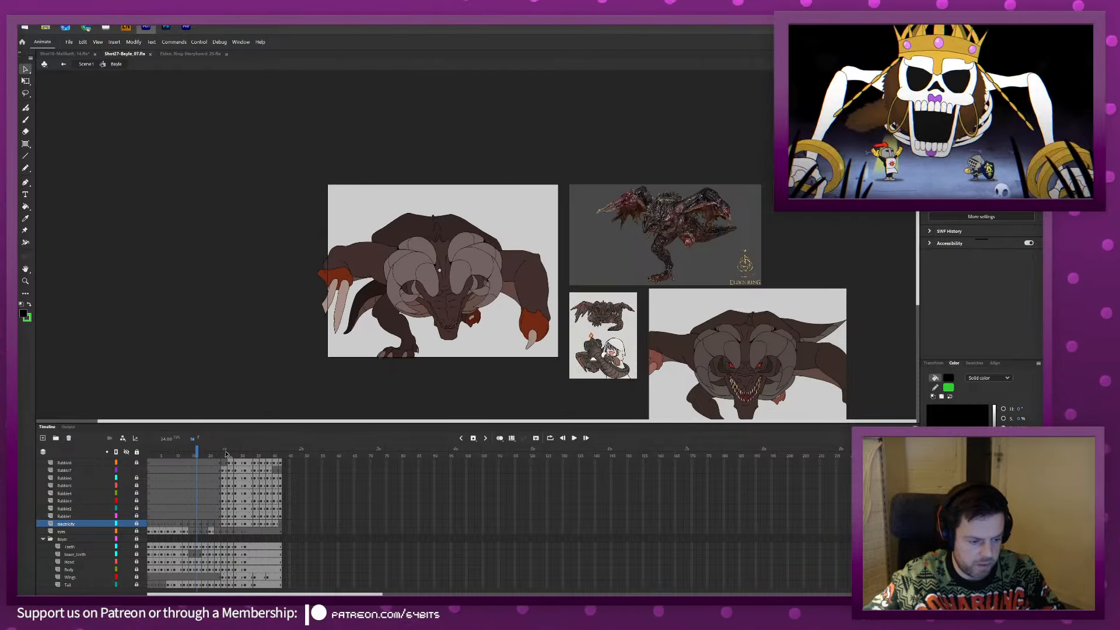
click(71, 546)
shift+click(71, 585)
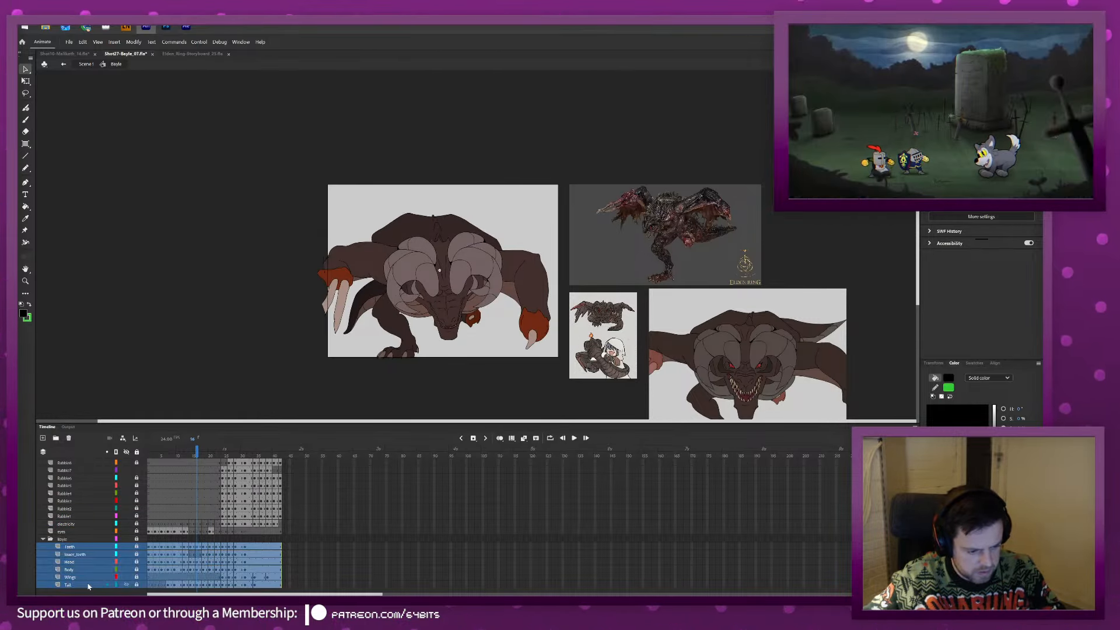
click(62, 532)
click(66, 524)
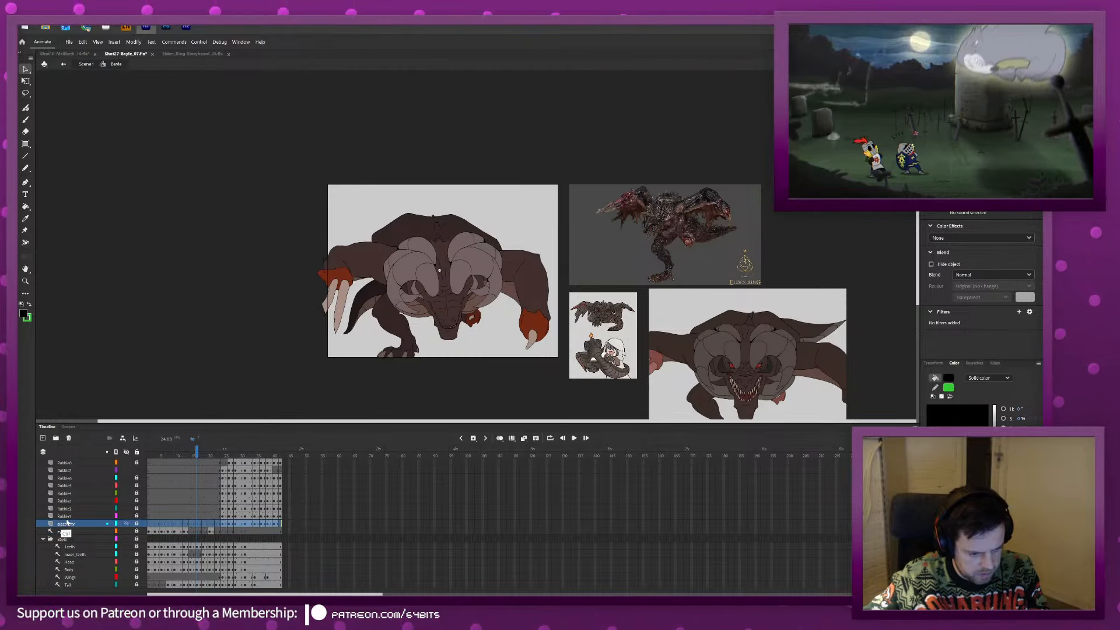
click(64, 516)
shift+click(65, 462)
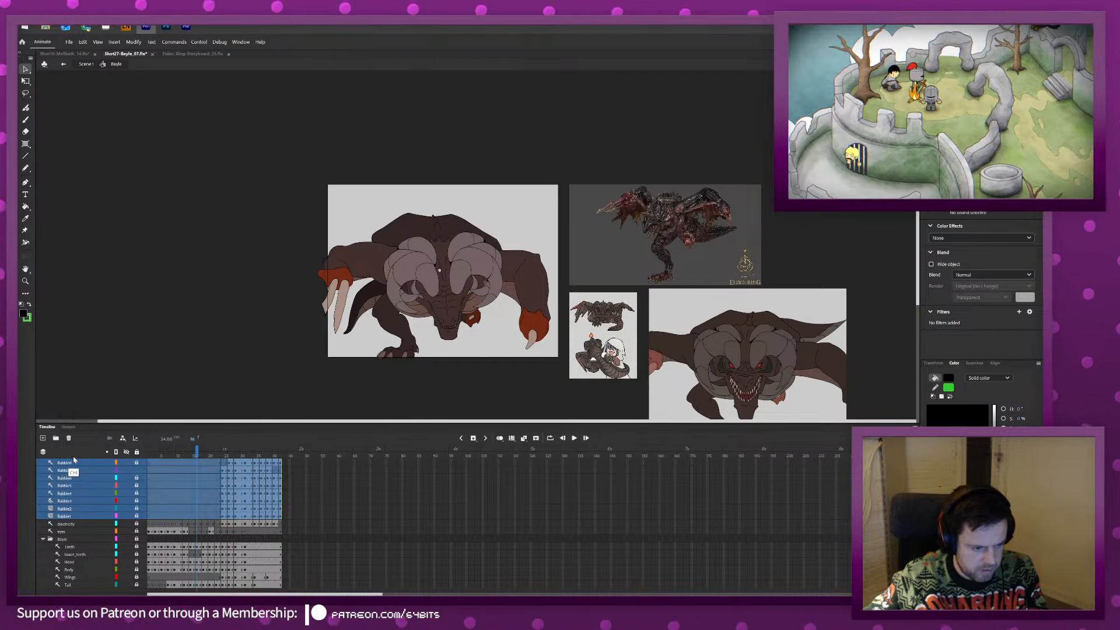
Create a new layer above the rubble layers and add blank keyframes on it from frame 34 to just past the dragon's last frame.
click(148, 455)
click(42, 438)
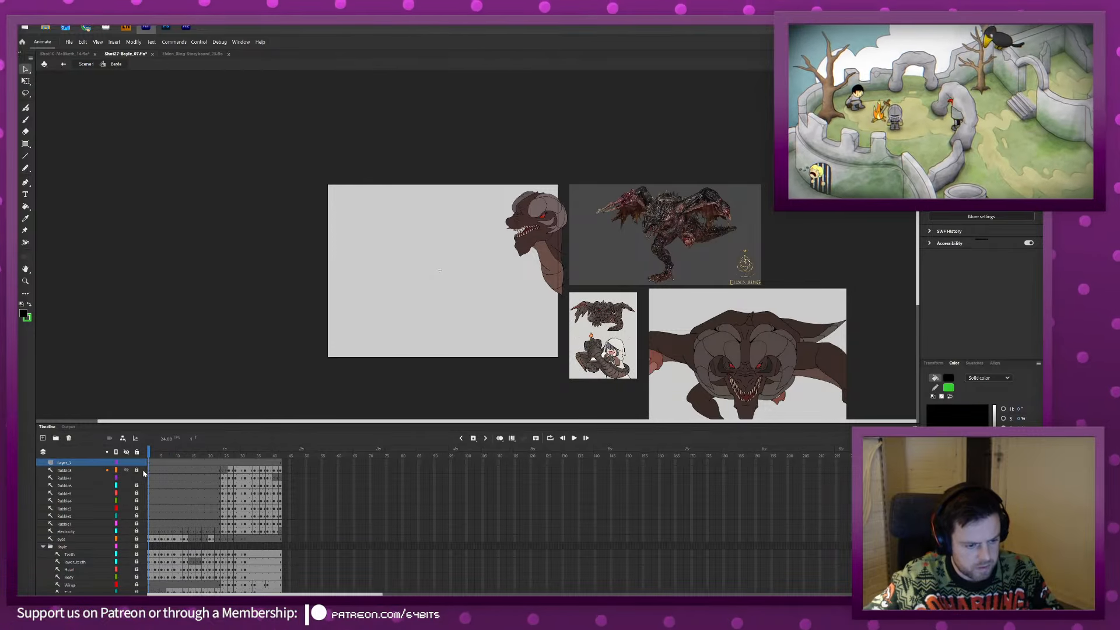
click(271, 456)
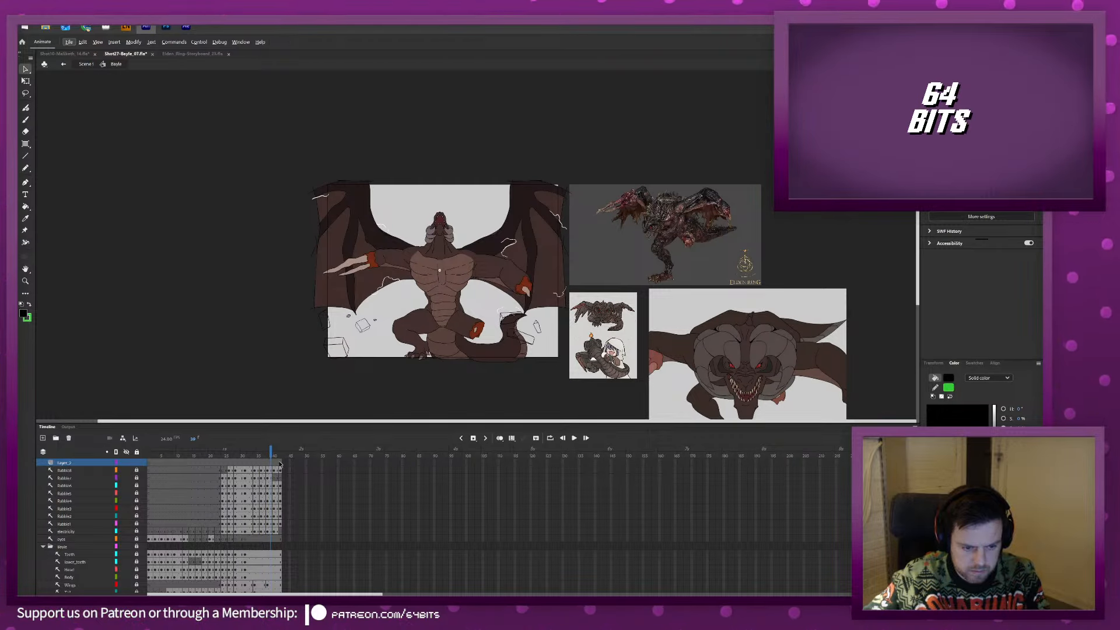
click(262, 464)
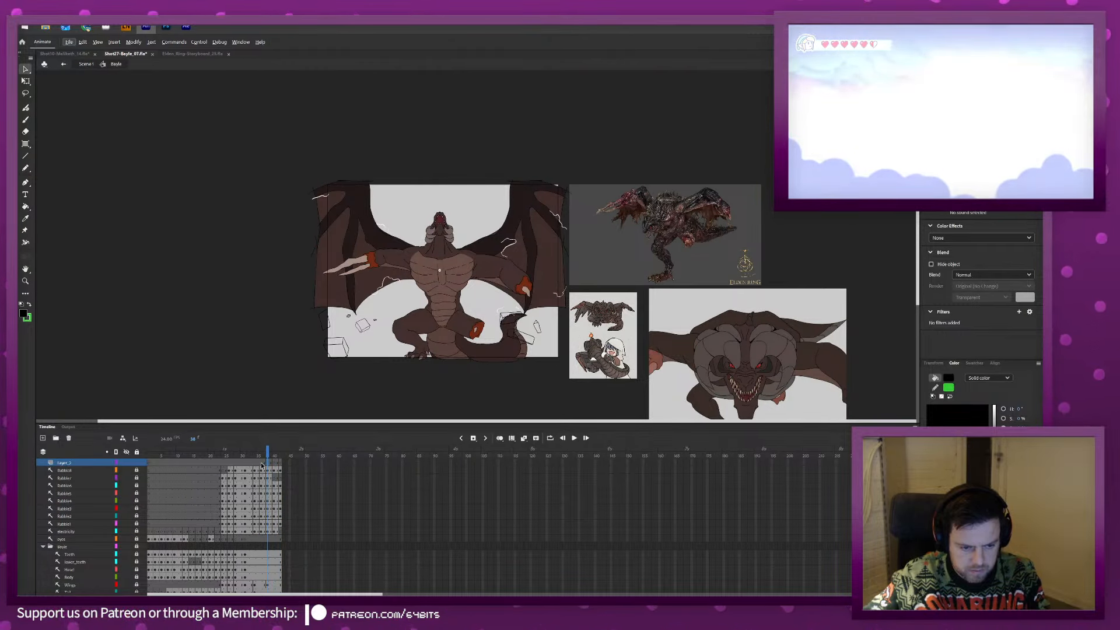
click(255, 464)
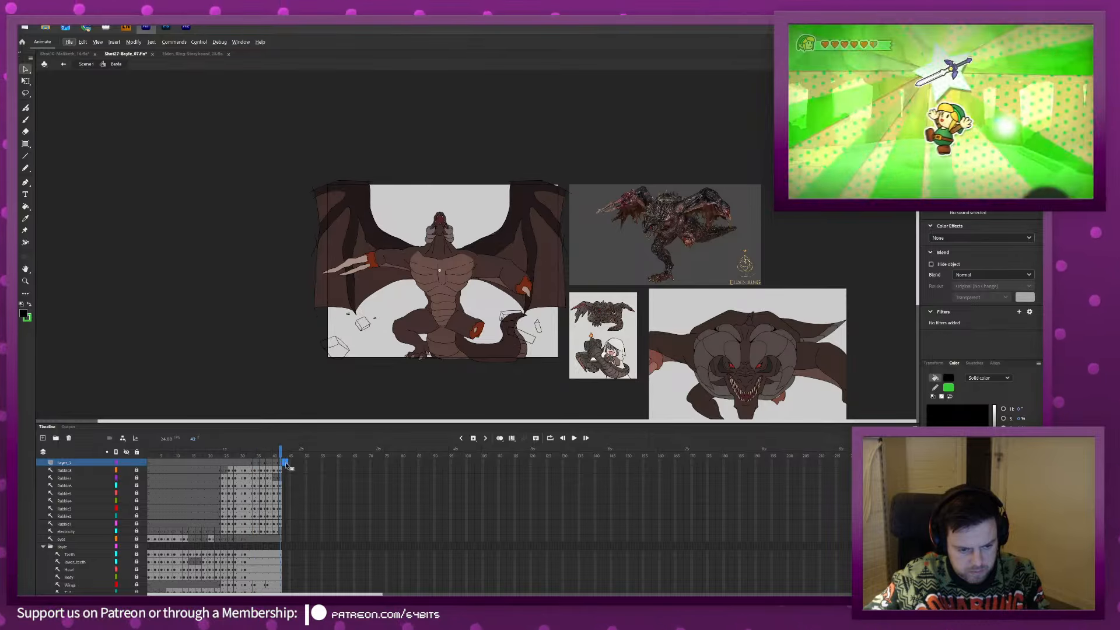
click(284, 464)
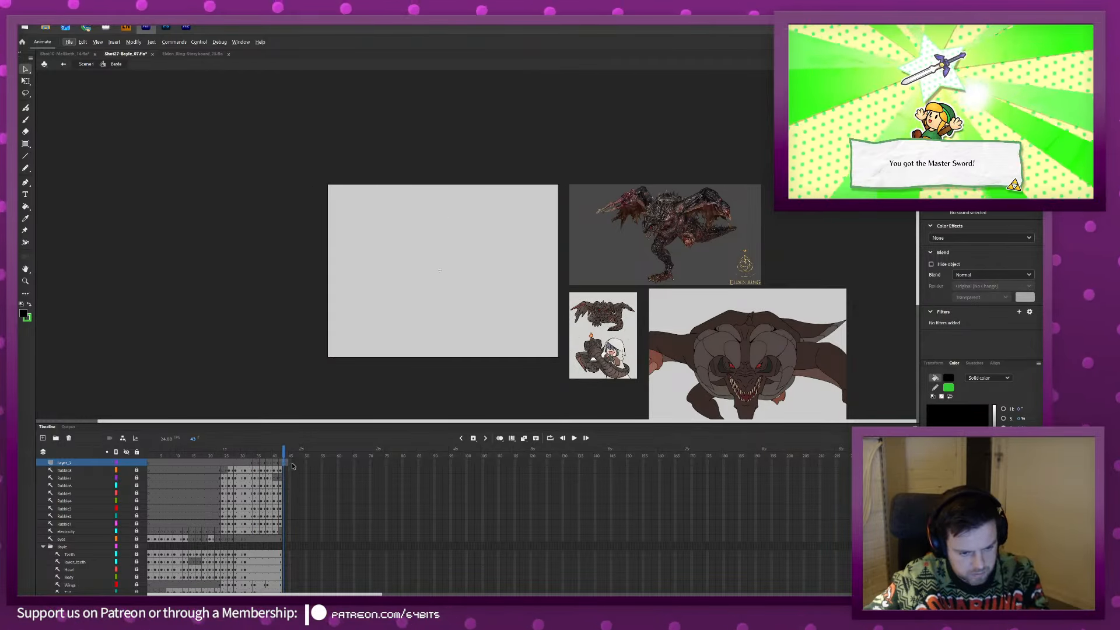
click(293, 465)
click(254, 465)
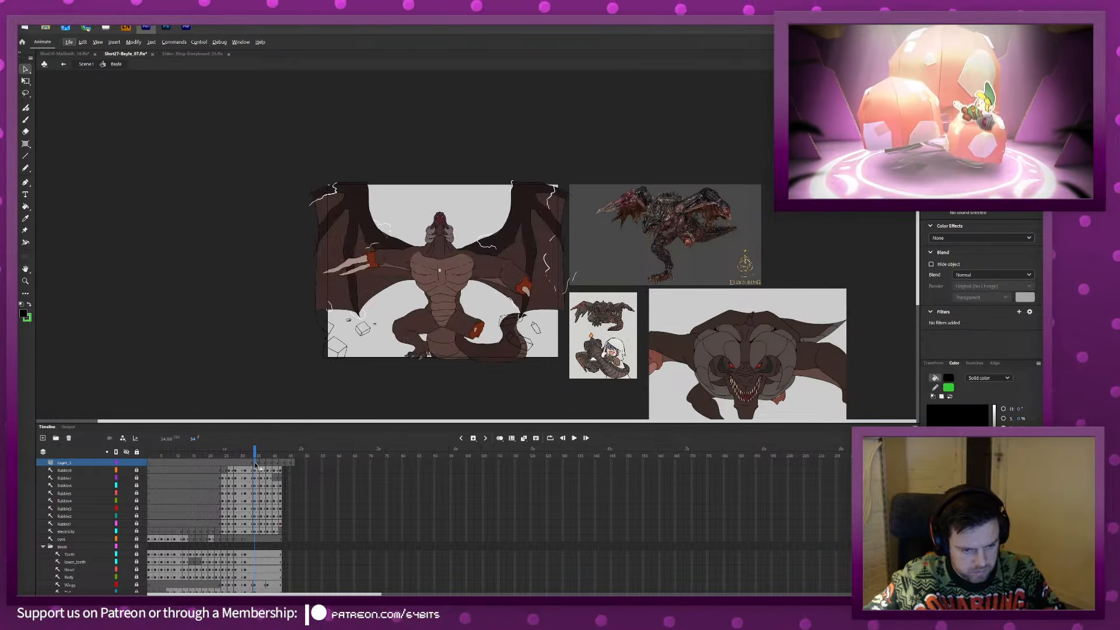
Prepare the Brush tool for painting over the dragon at frame 34 and set its colour to white.
click(447, 250)
drag(436, 263, 448, 215)
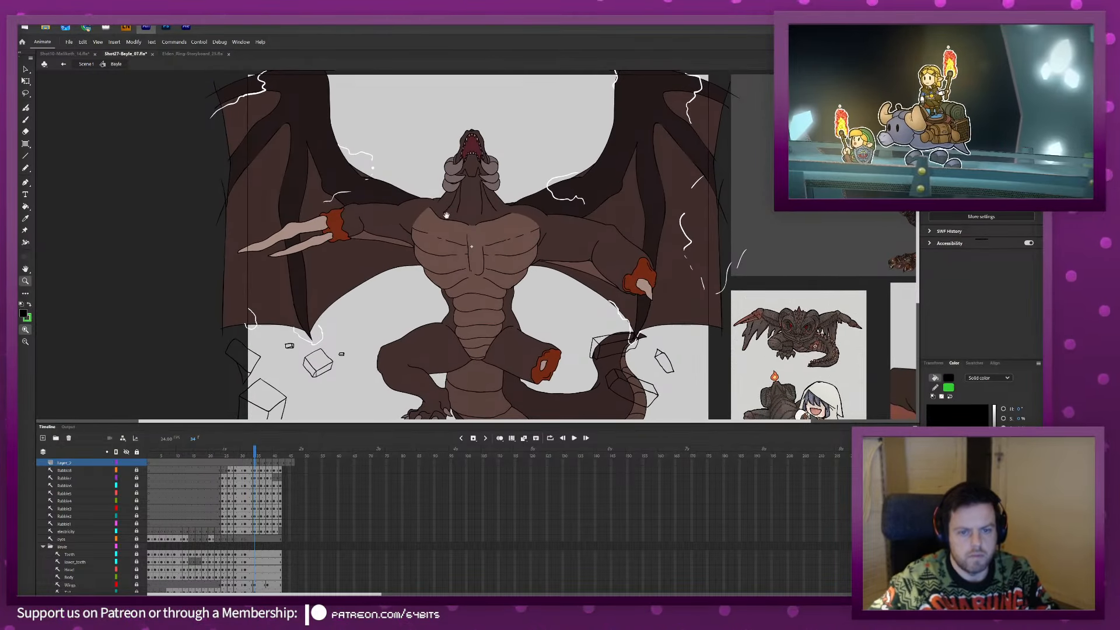
key(b)
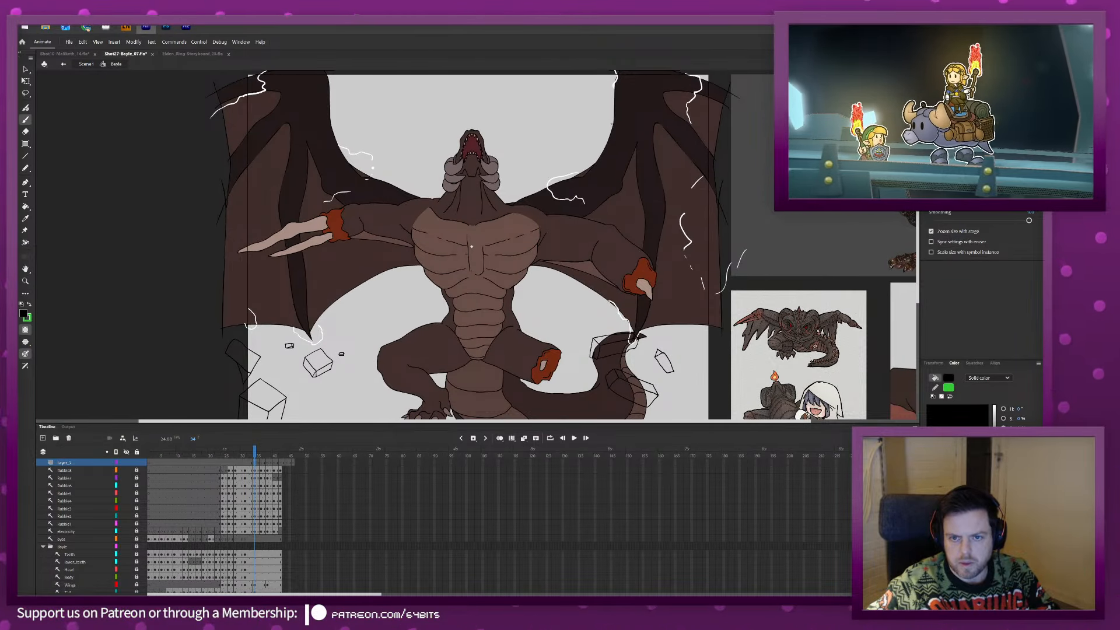
drag(596, 138, 598, 143)
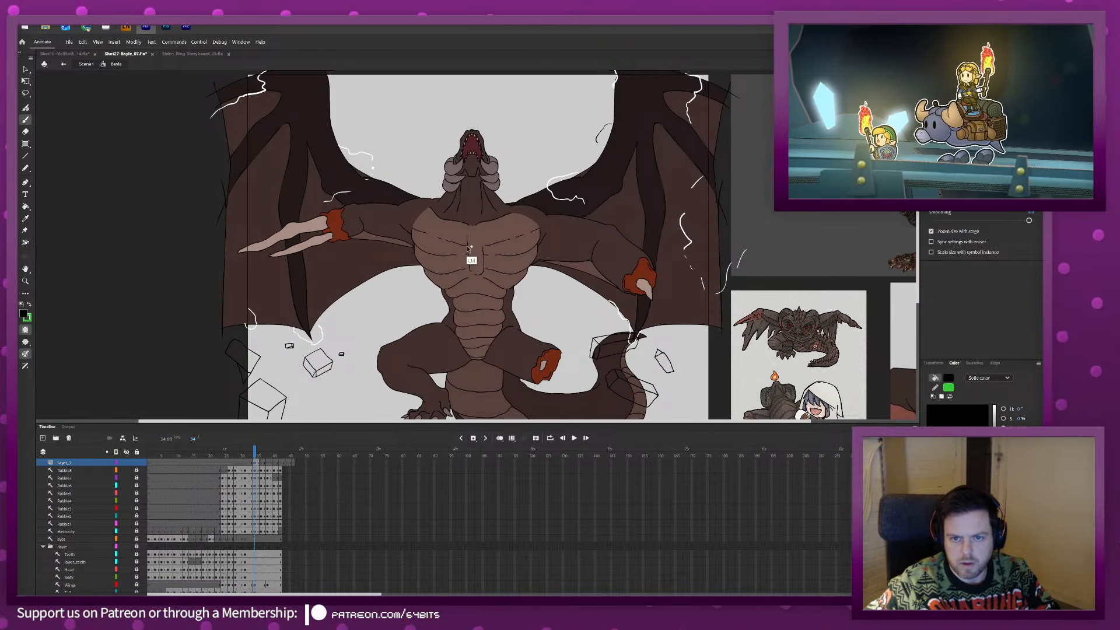
click(23, 313)
click(62, 370)
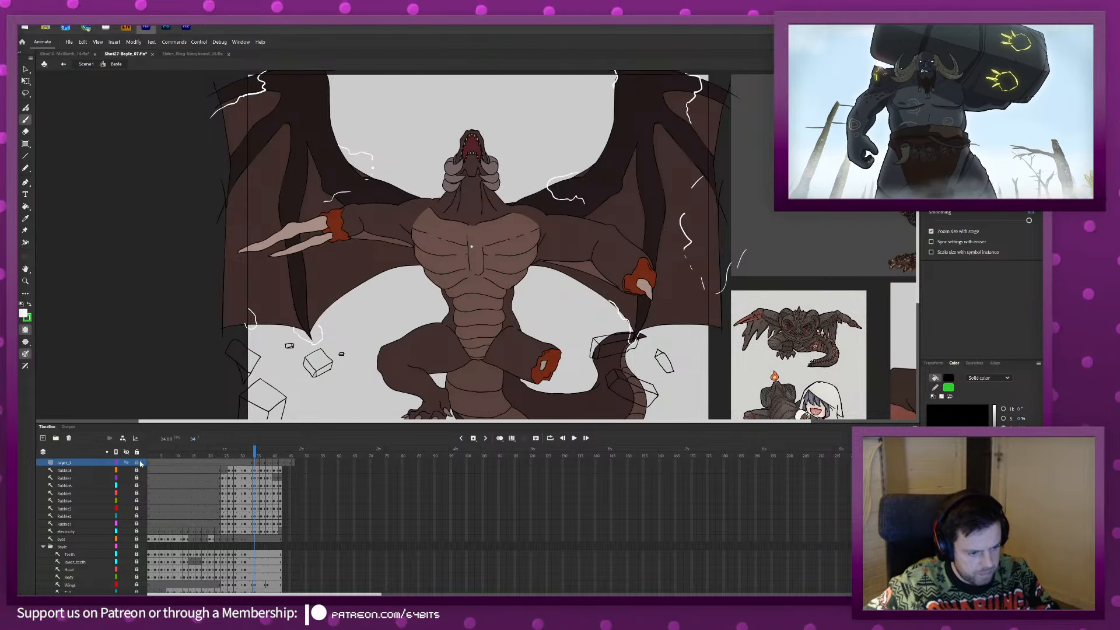
Rename the new layer above the rubble layers to TransitionFire.
double_click(64, 464)
text(tra)
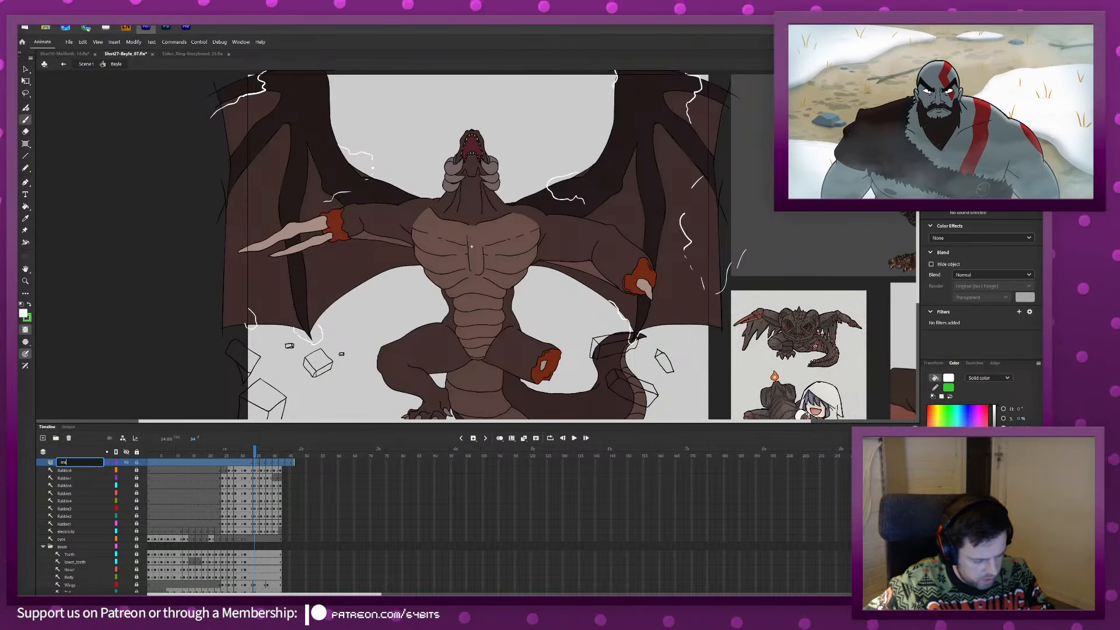
text(nsitio)
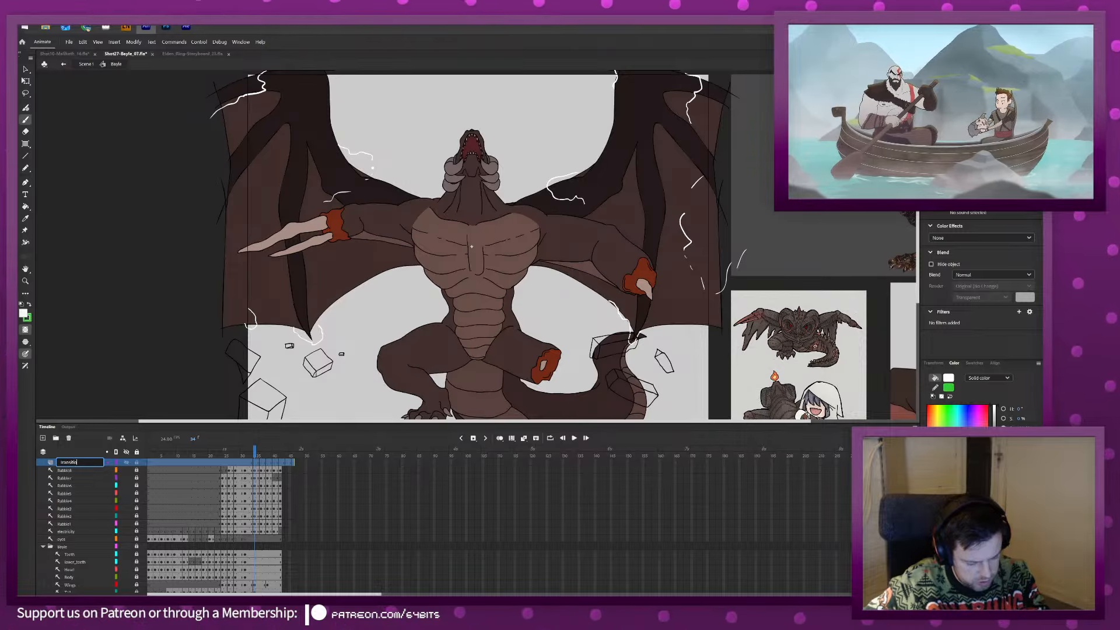
text(nFire)
key(Return)
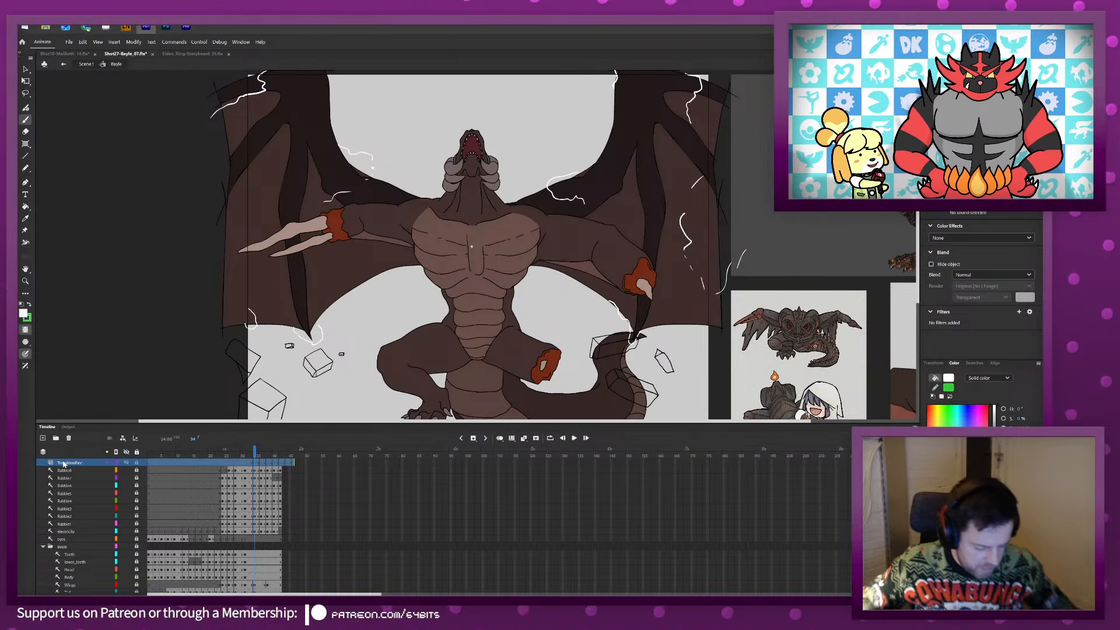
click(258, 464)
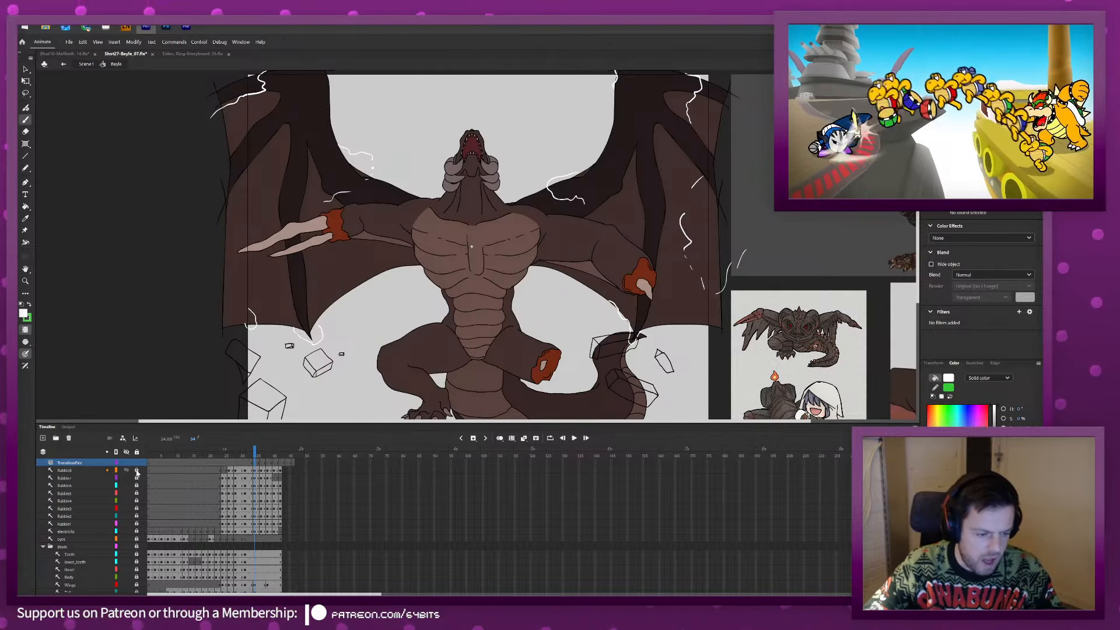
Unlock all the rubble layers and turn them from guide layers back into normal layers.
key(alt)
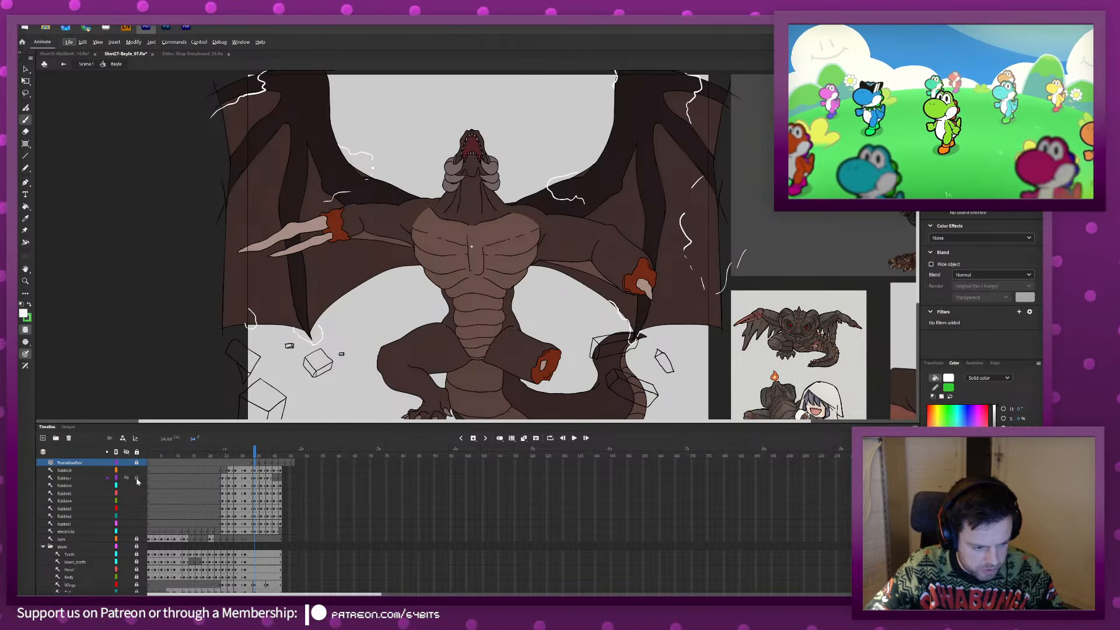
click(96, 527)
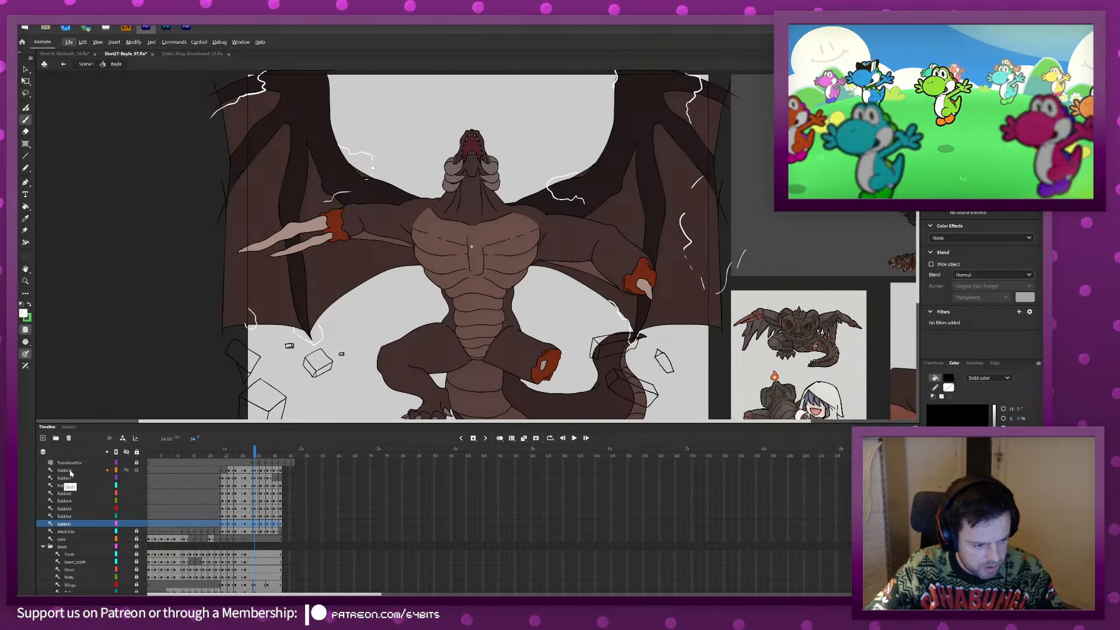
shift+click(70, 470)
key(alt)
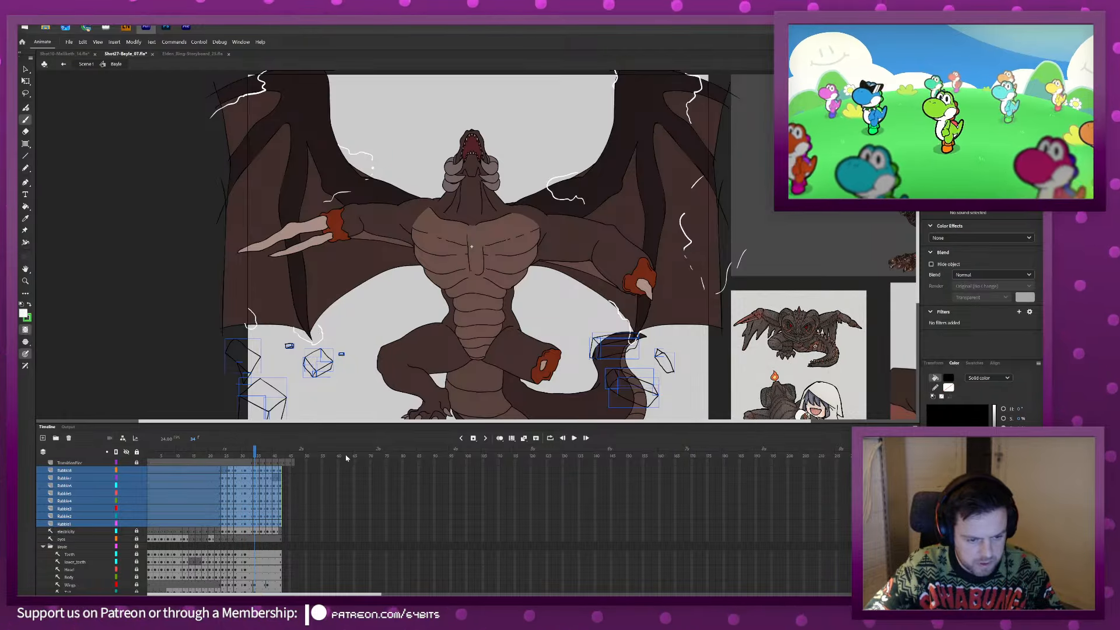
Show the rubble drawings across all their frames with Edit Multiple Frames, switch that mode off and go to frame 24.
click(512, 438)
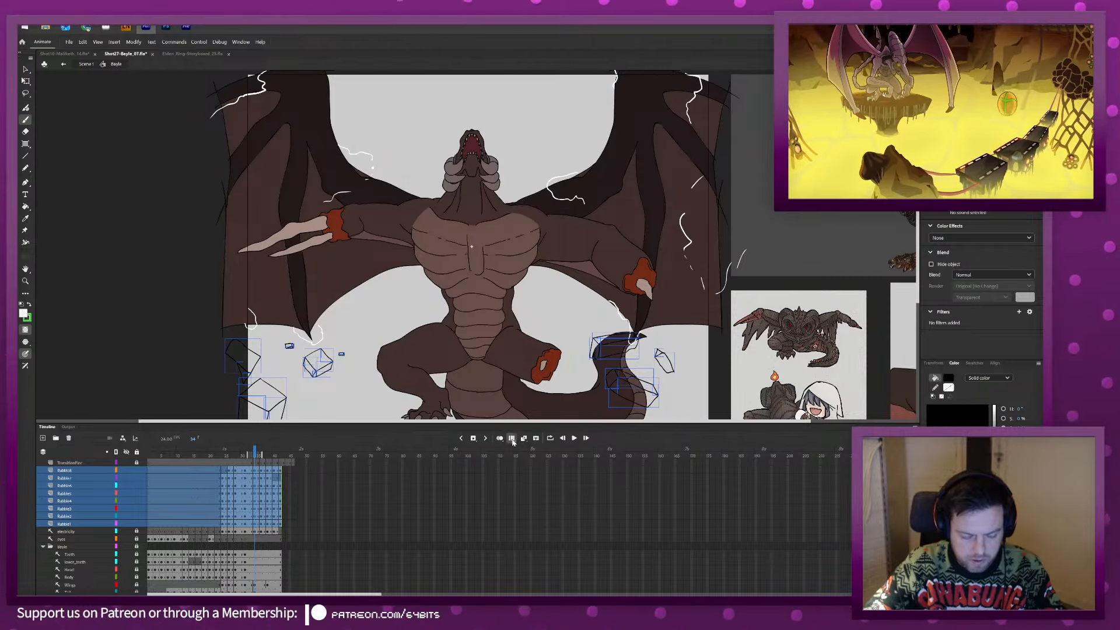
drag(261, 454, 213, 455)
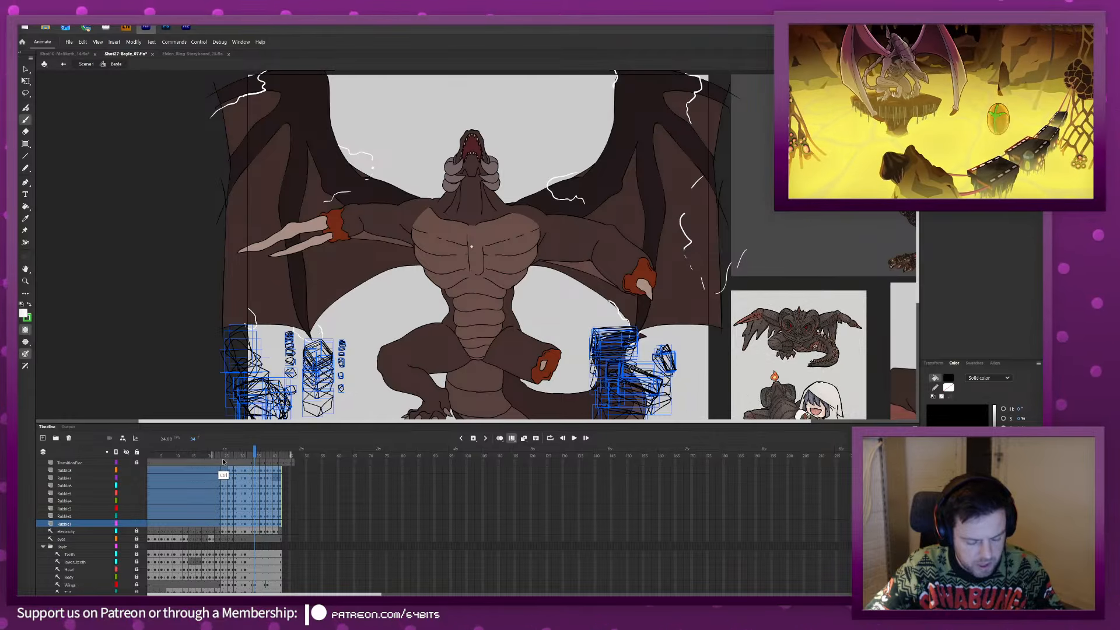
click(224, 486)
drag(458, 410, 412, 333)
click(513, 439)
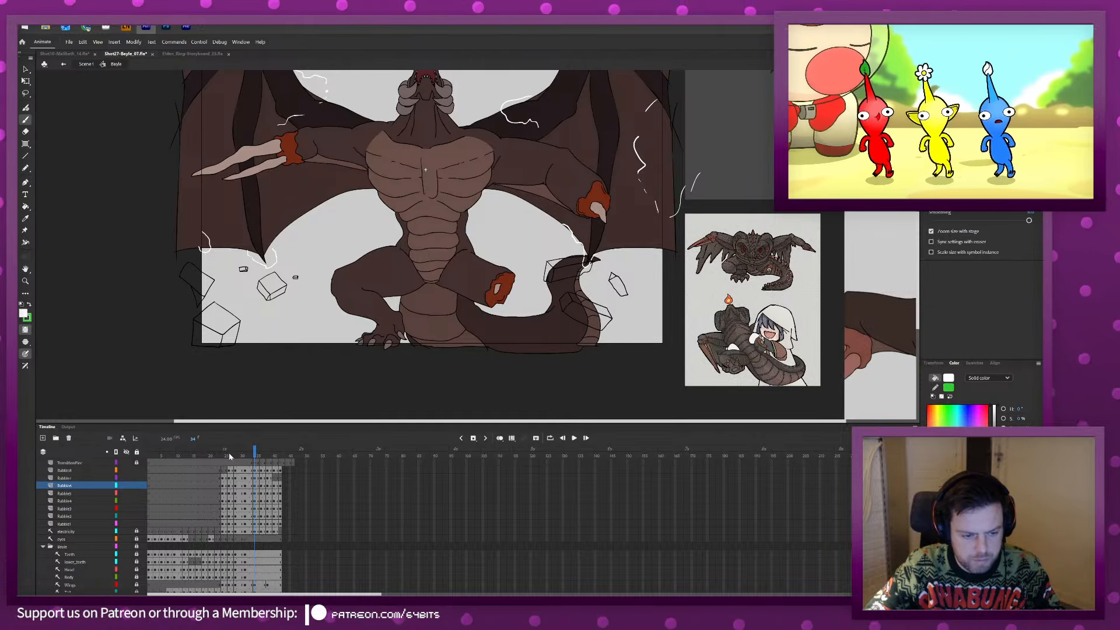
click(230, 456)
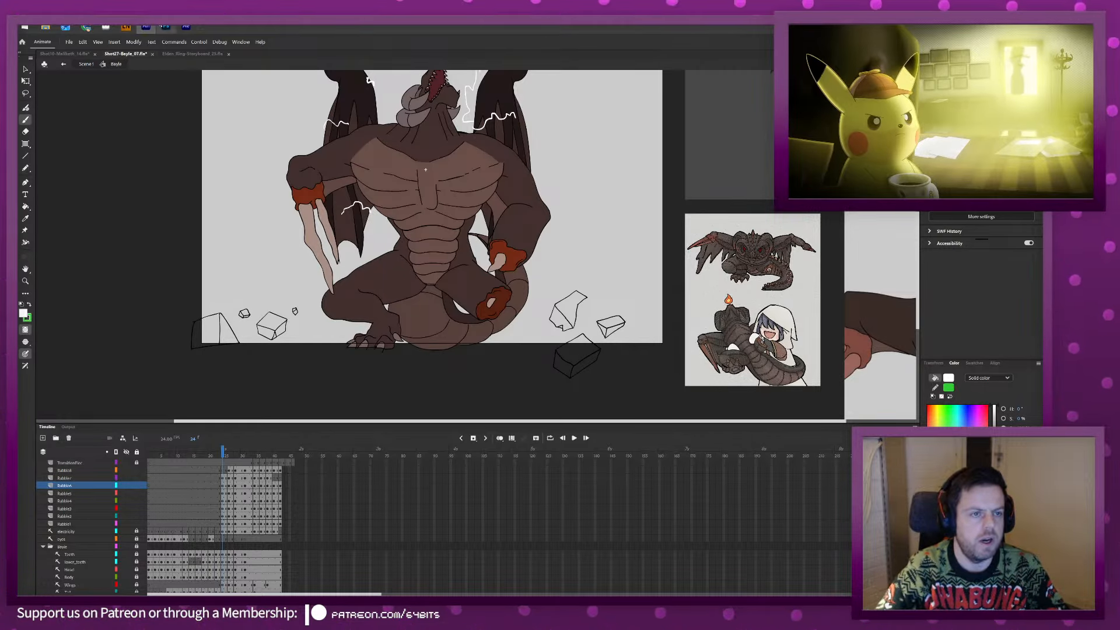
Switch to Photoshop's Shot27 Bayle background document, hide its two topmost layers and capture a screenshot of the bricks at the centre.
click(168, 28)
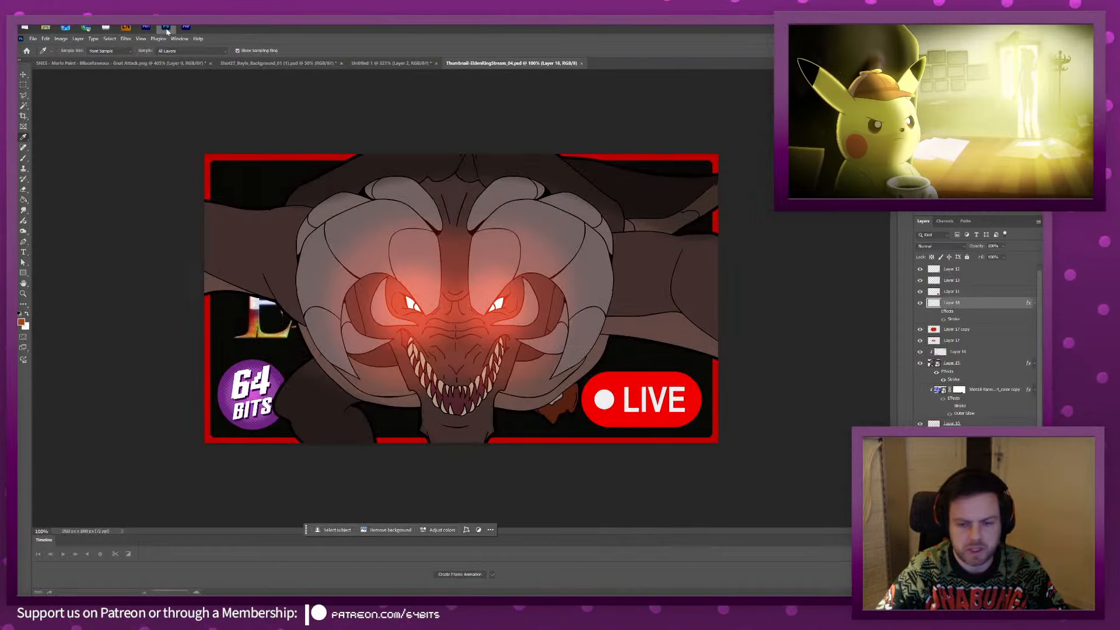
click(425, 65)
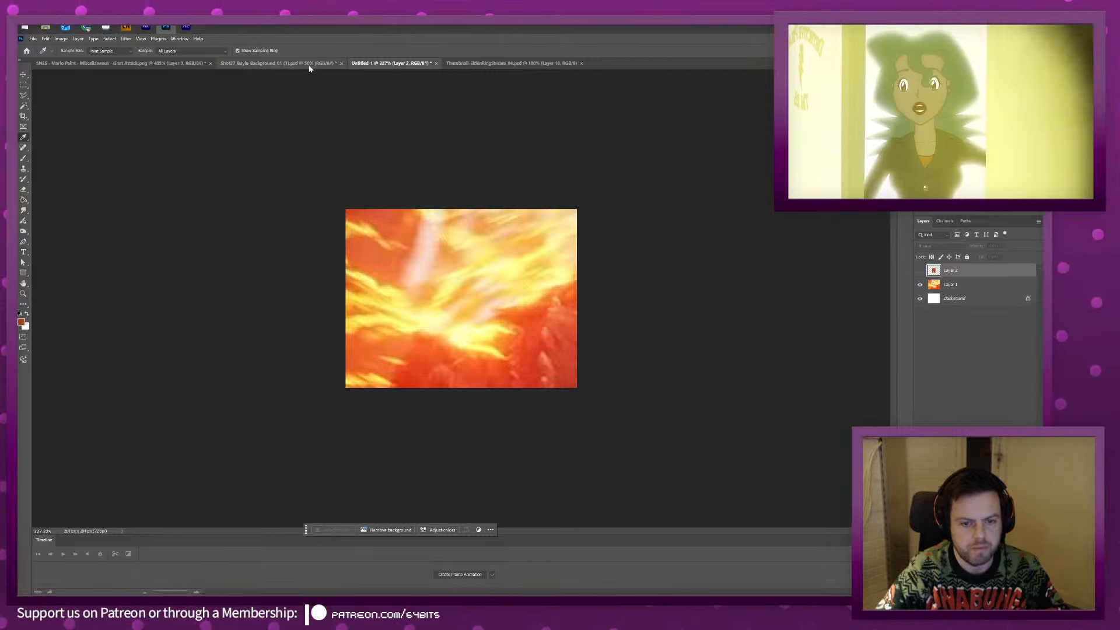
click(293, 65)
key(b)
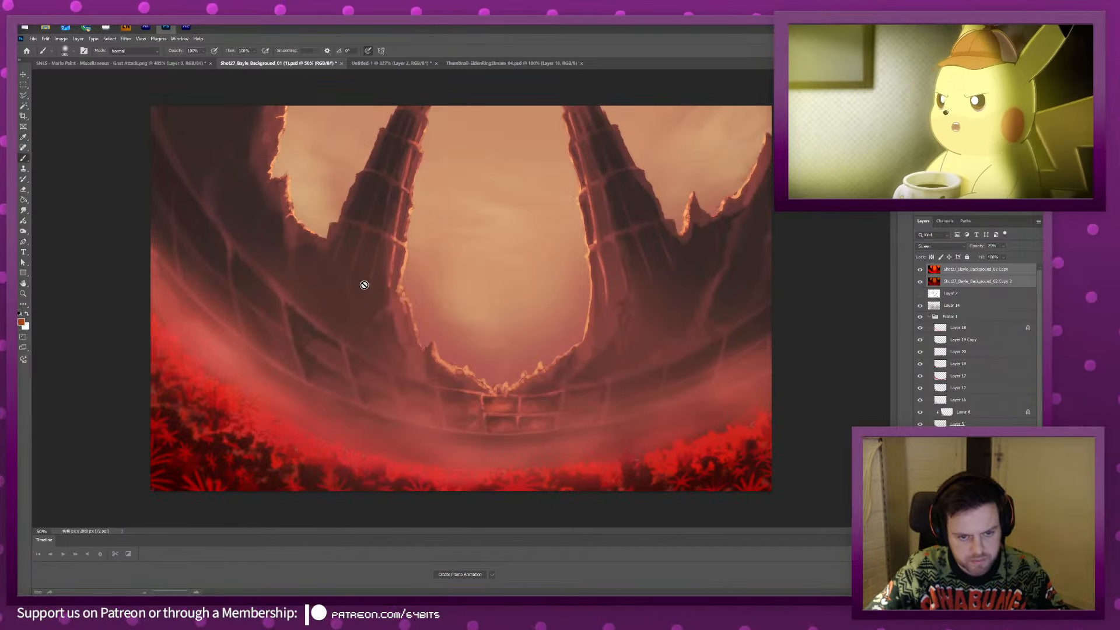
drag(920, 269, 920, 281)
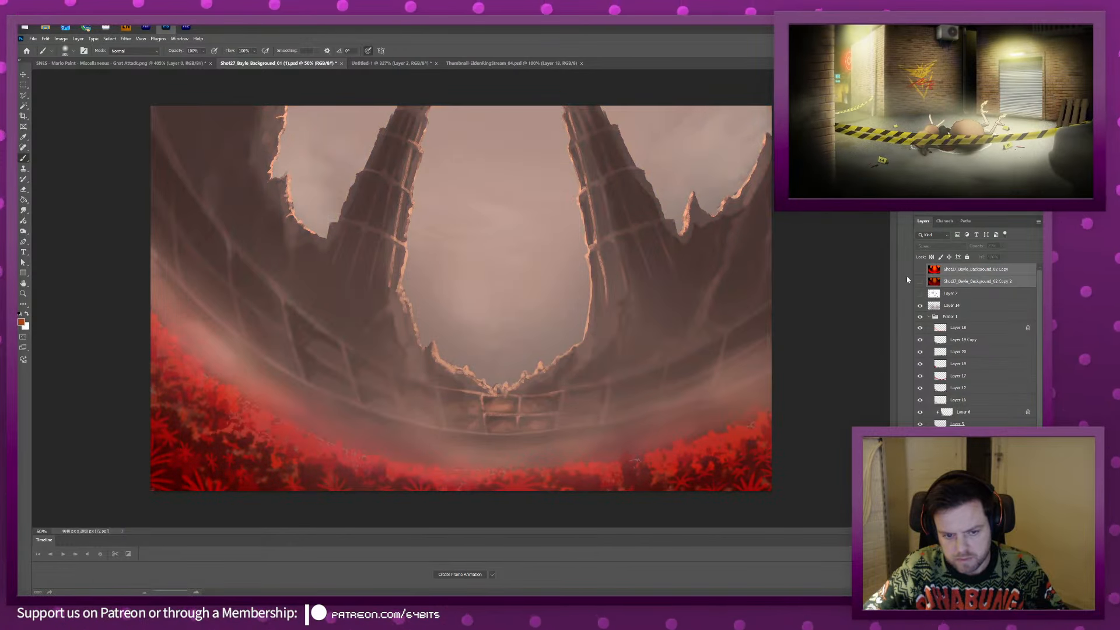
key(super+shift+s)
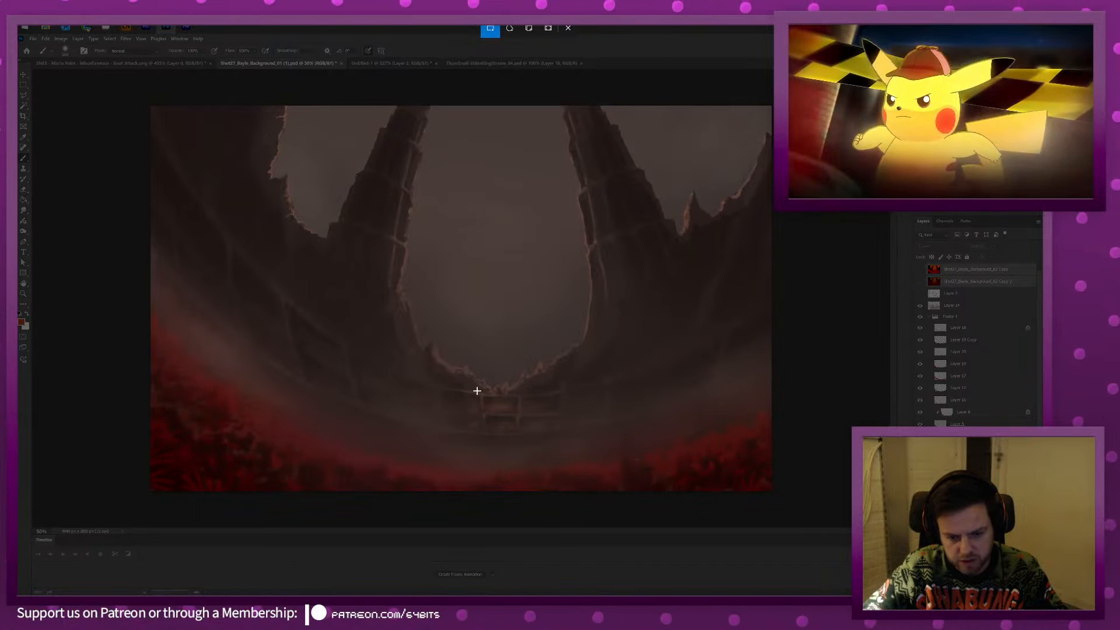
drag(477, 390, 512, 415)
Back in Animate, paste the brick sample onto a new topmost layer, place it left of the stage and make the layer a locked guide.
key(alt+Tab)
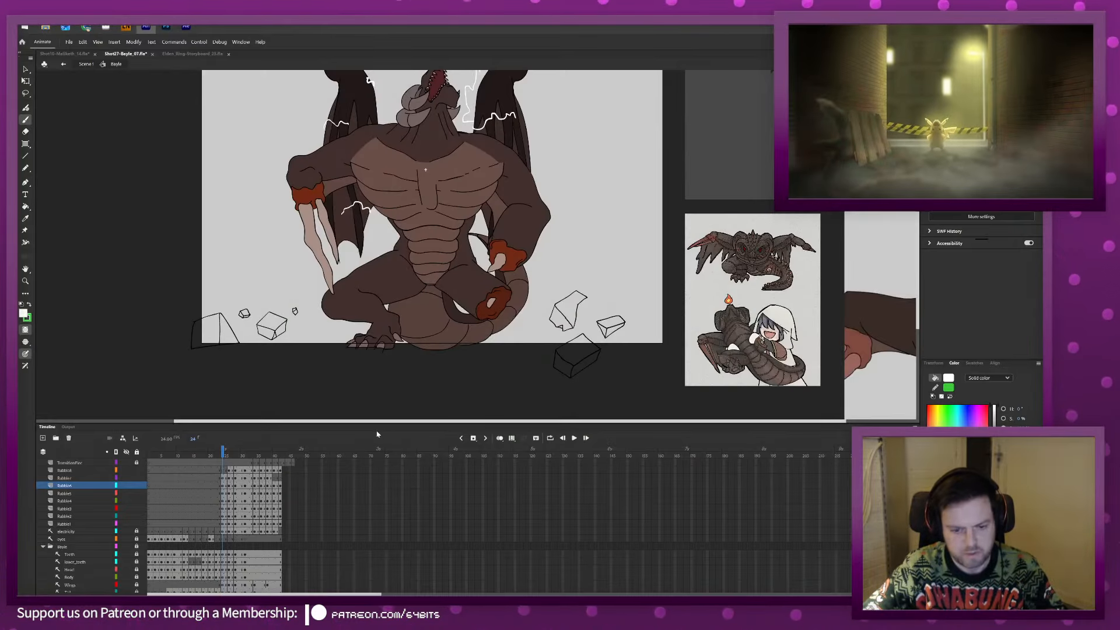
click(90, 464)
key(ctrl+shift+n)
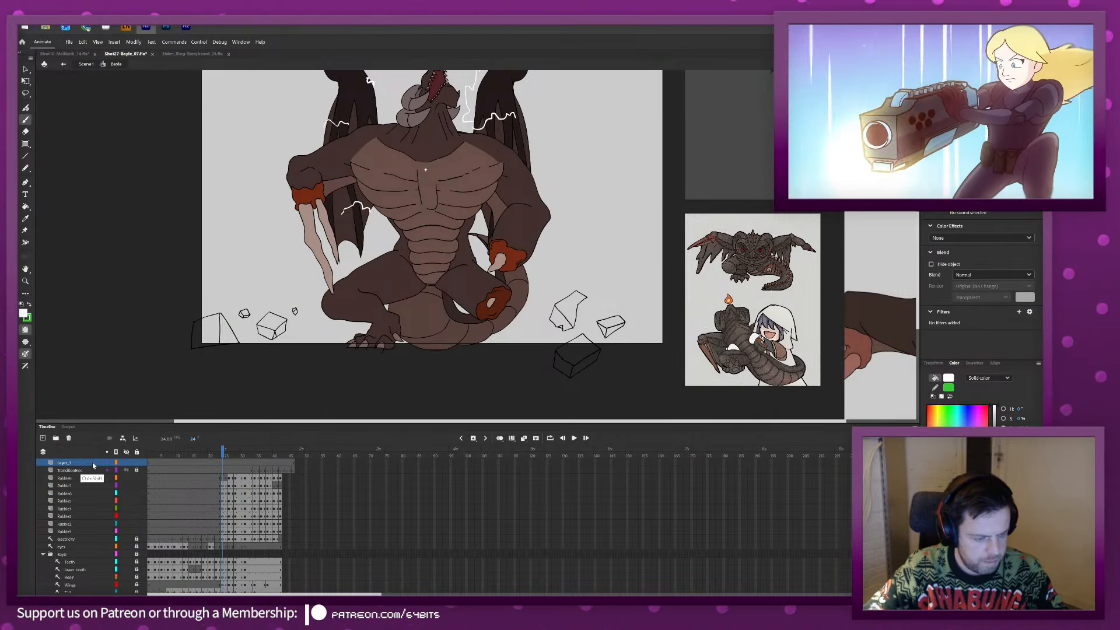
key(ctrl+v)
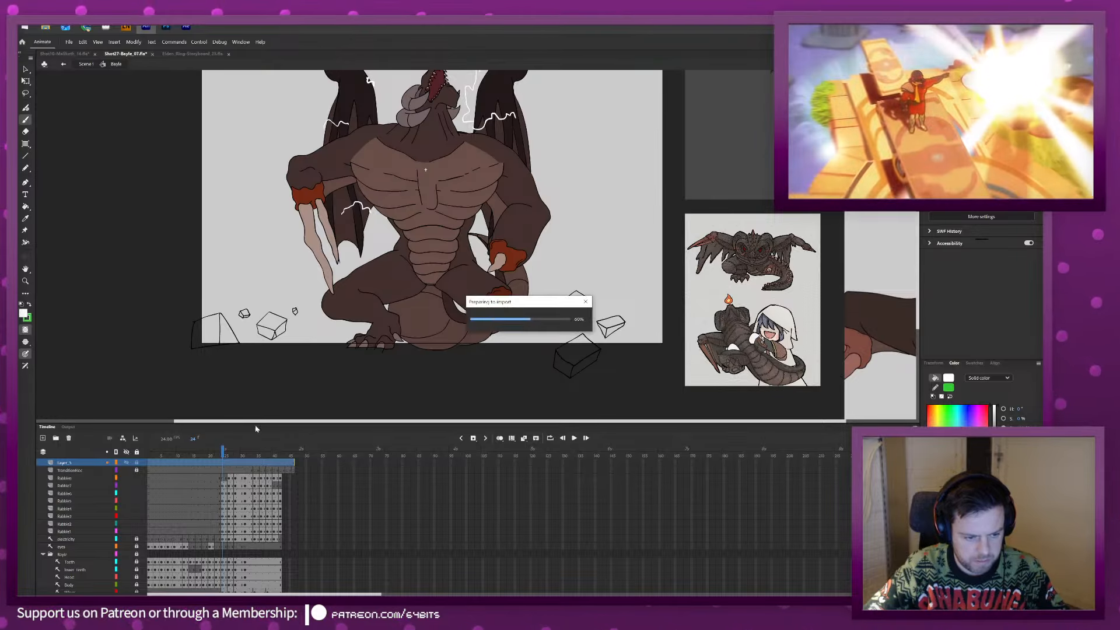
key(v)
drag(480, 251, 147, 251)
click(157, 344)
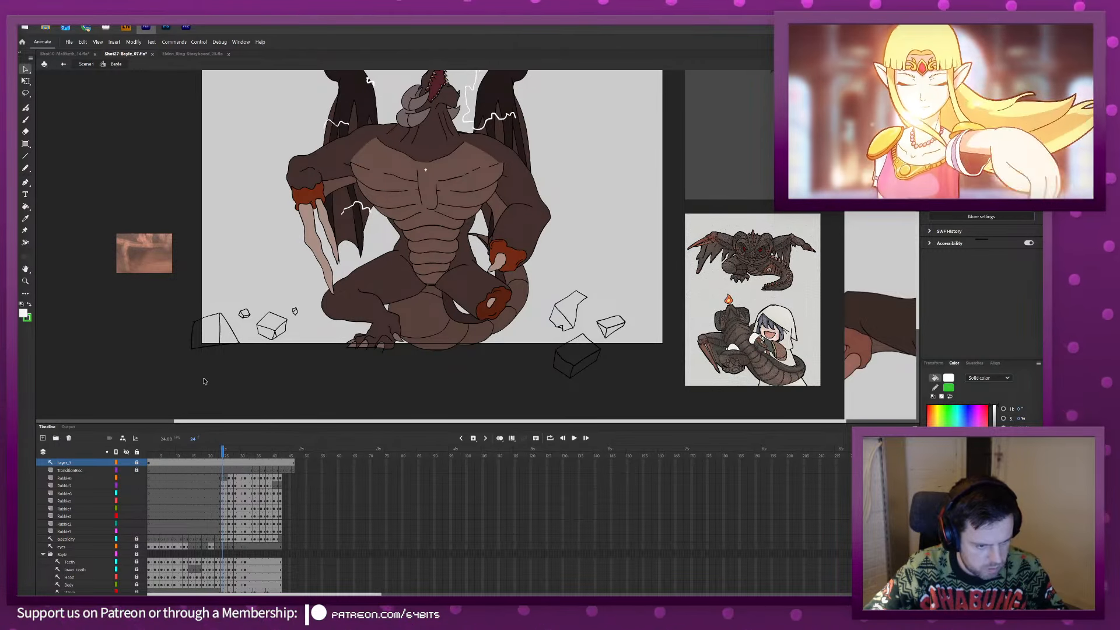
Sample the light brick colour from the pasted image and fill the top faces of three rubble stones beside the dragon.
key(i)
click(166, 261)
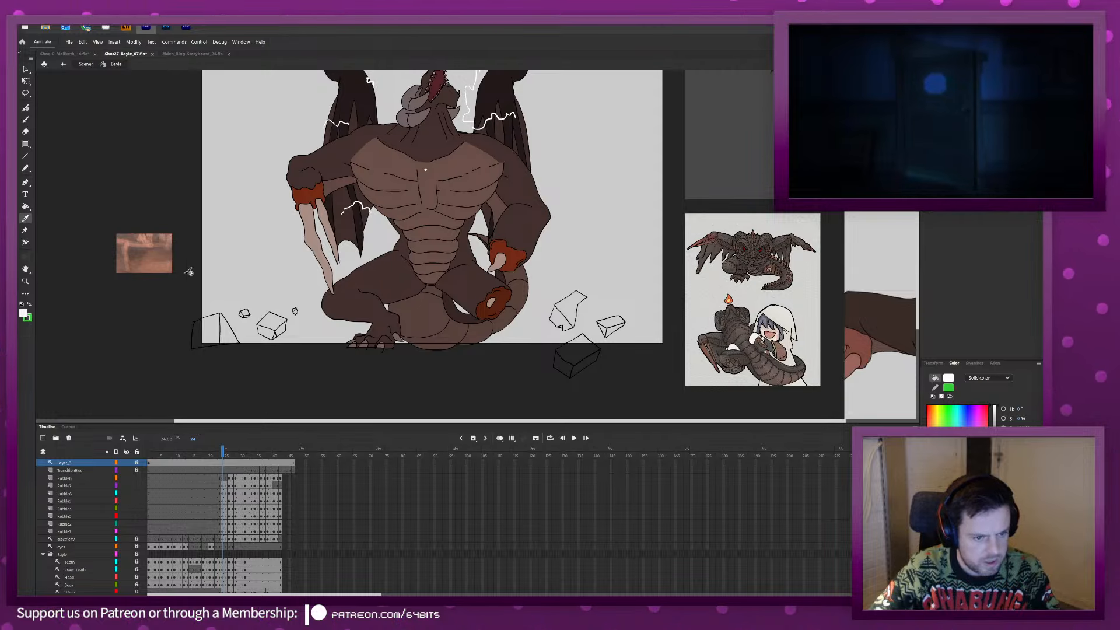
click(271, 322)
click(572, 308)
click(612, 324)
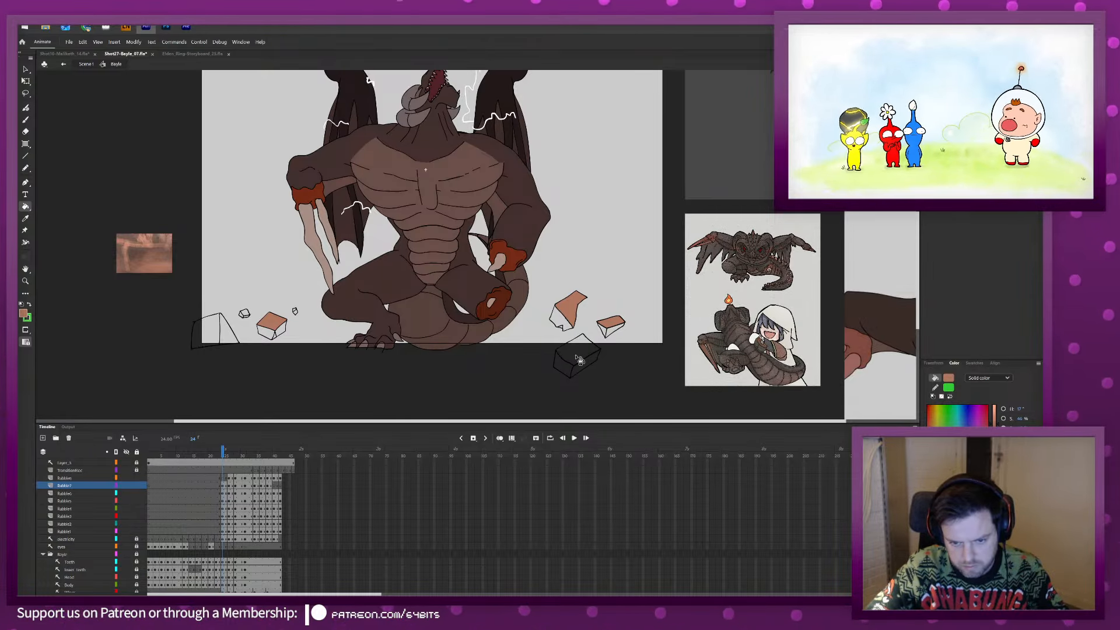
Fill the top of the large block below the stage, the leftmost block and the tiny stone beside it with the light brick colour.
click(26, 342)
click(40, 344)
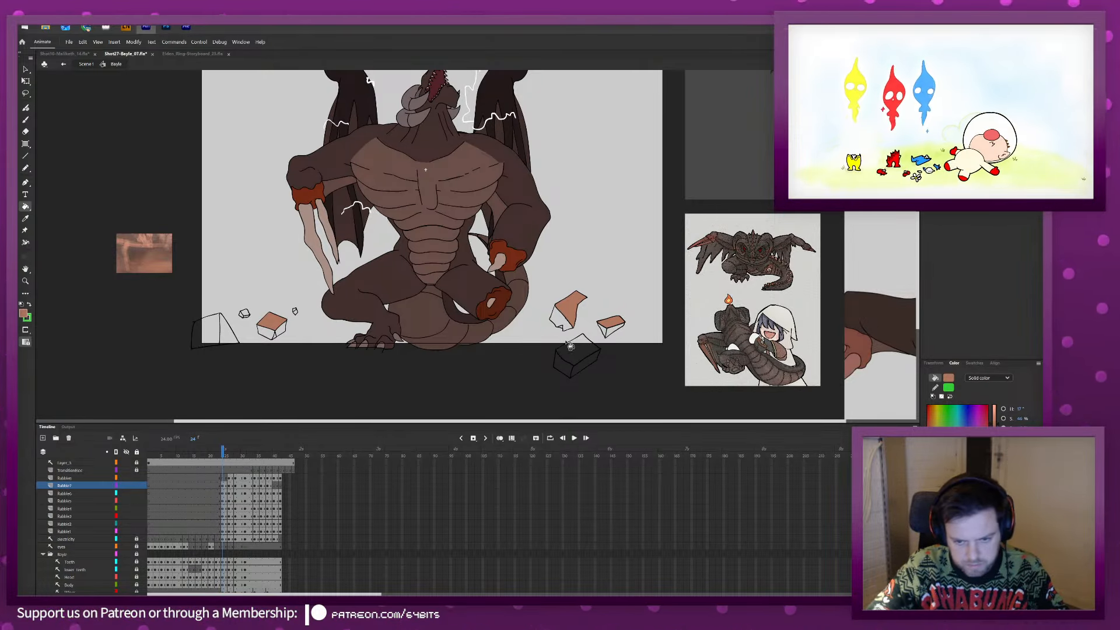
key(v)
drag(581, 366, 550, 341)
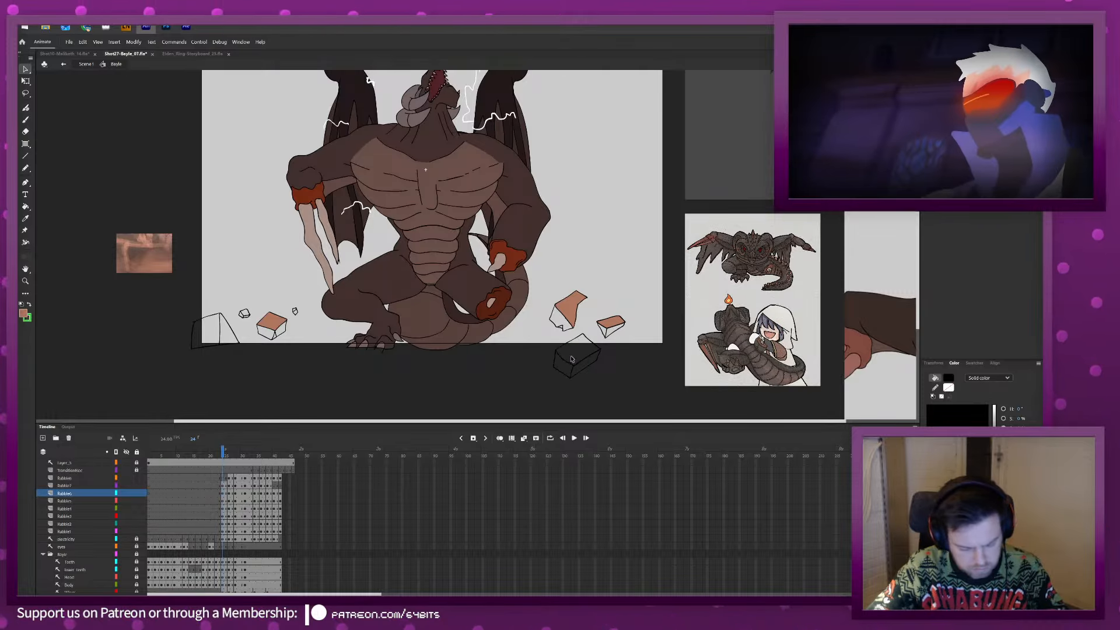
key(k)
click(570, 357)
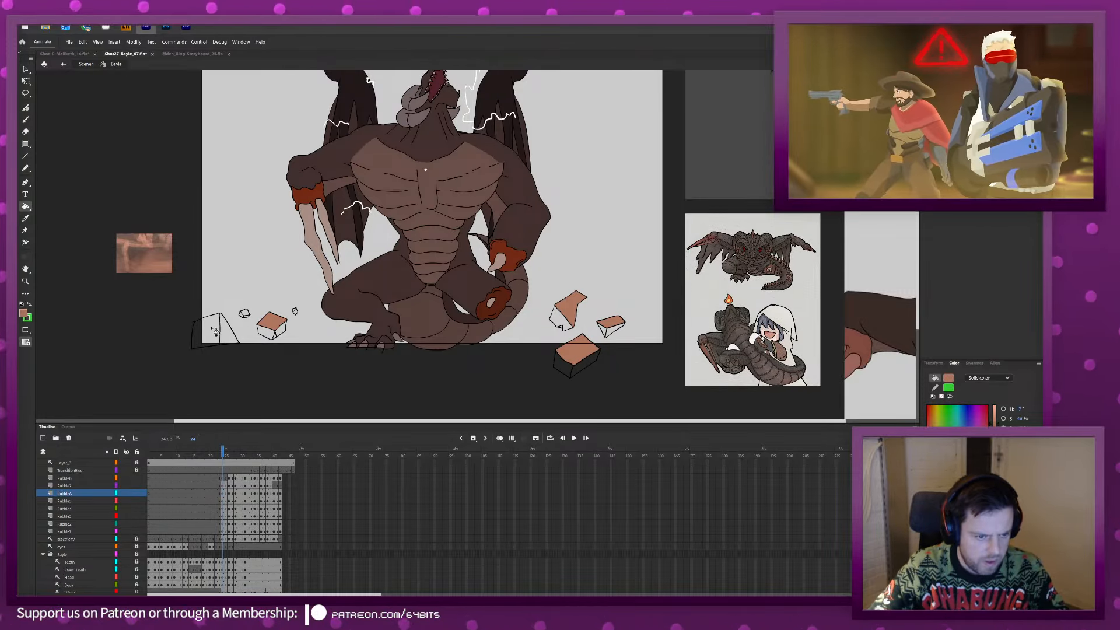
click(215, 332)
click(245, 315)
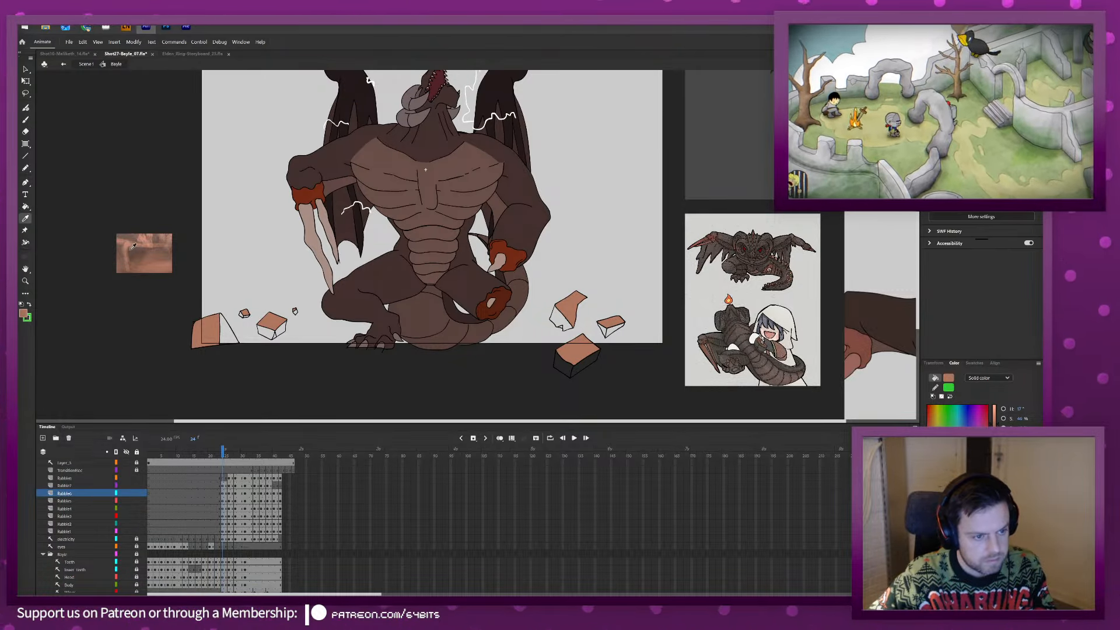
Sample darker brick shades from the pasted image and fill the remaining side faces of the rubble at frame 24.
click(133, 247)
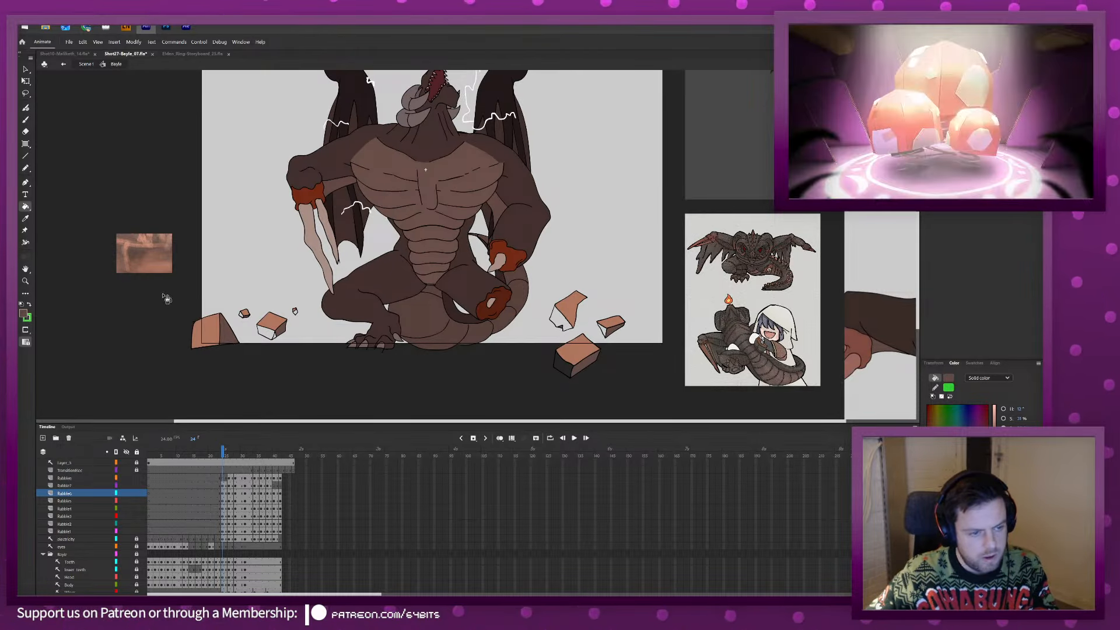
key(i)
click(152, 253)
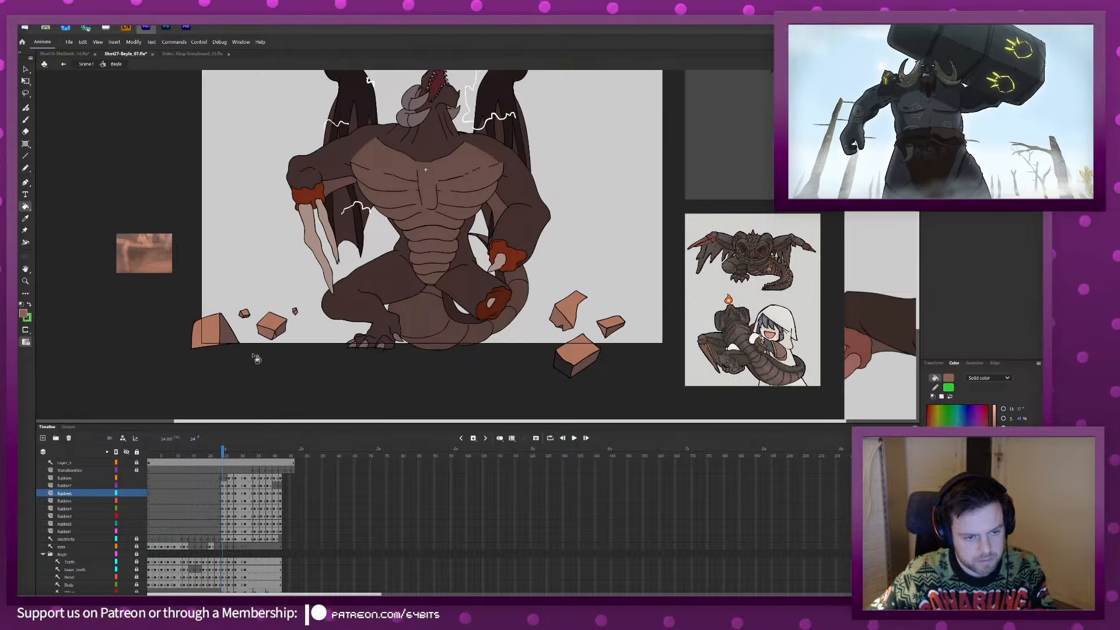
alt+click(158, 272)
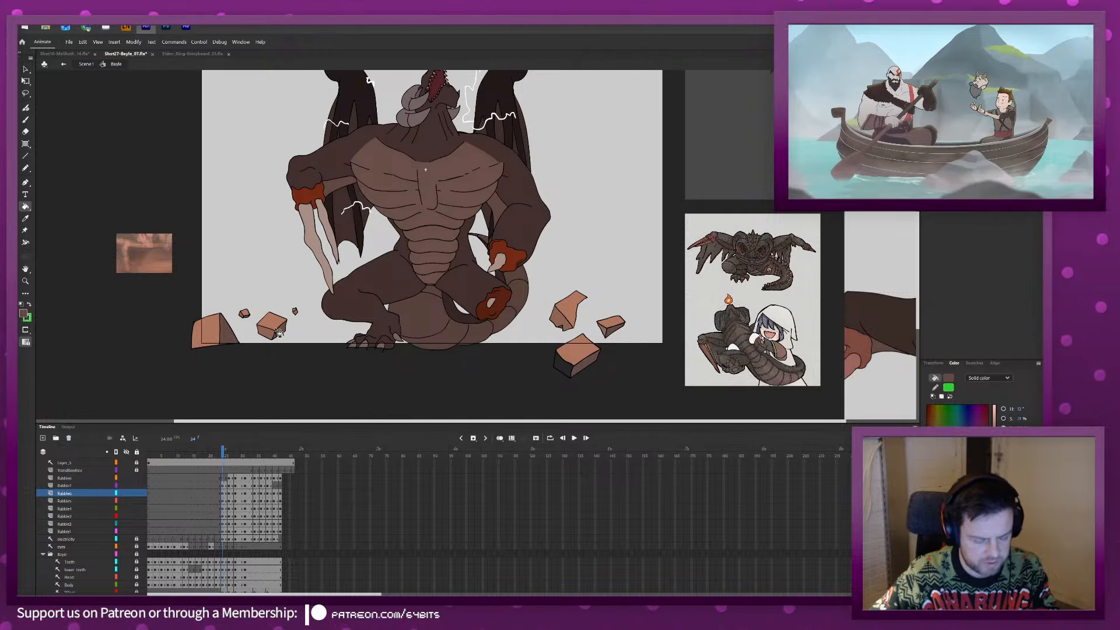
Fill the shadowed face of the mid-sized stone beside the dragon's bent leg with the dark brick colour on the frames from 26 onward.
key(.)
key(.)
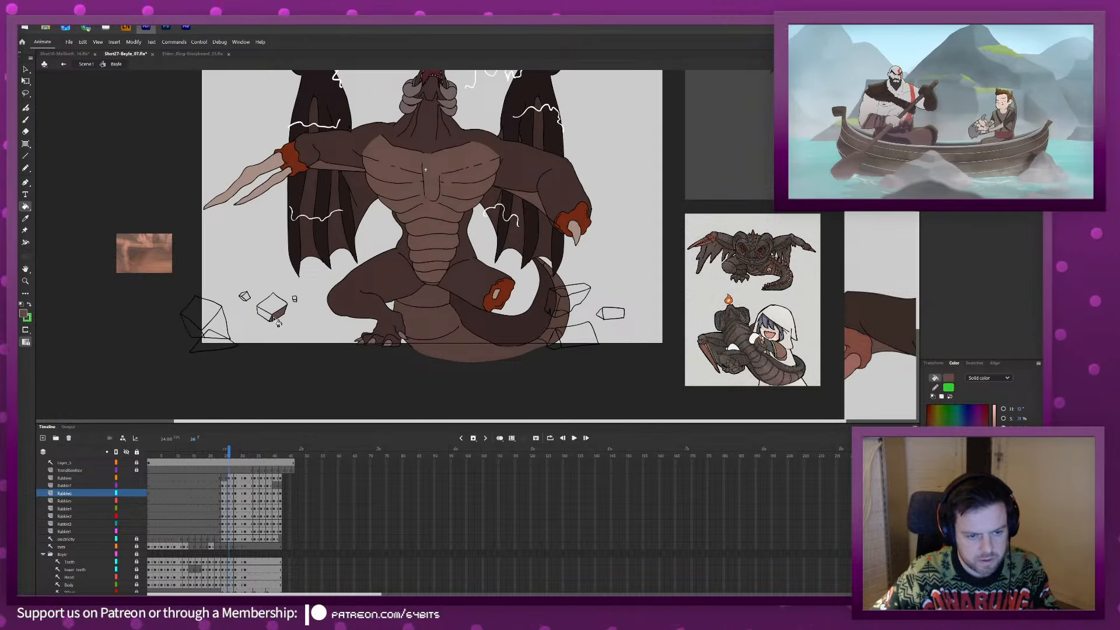
key(.)
key(.)
key(.)
key(.)
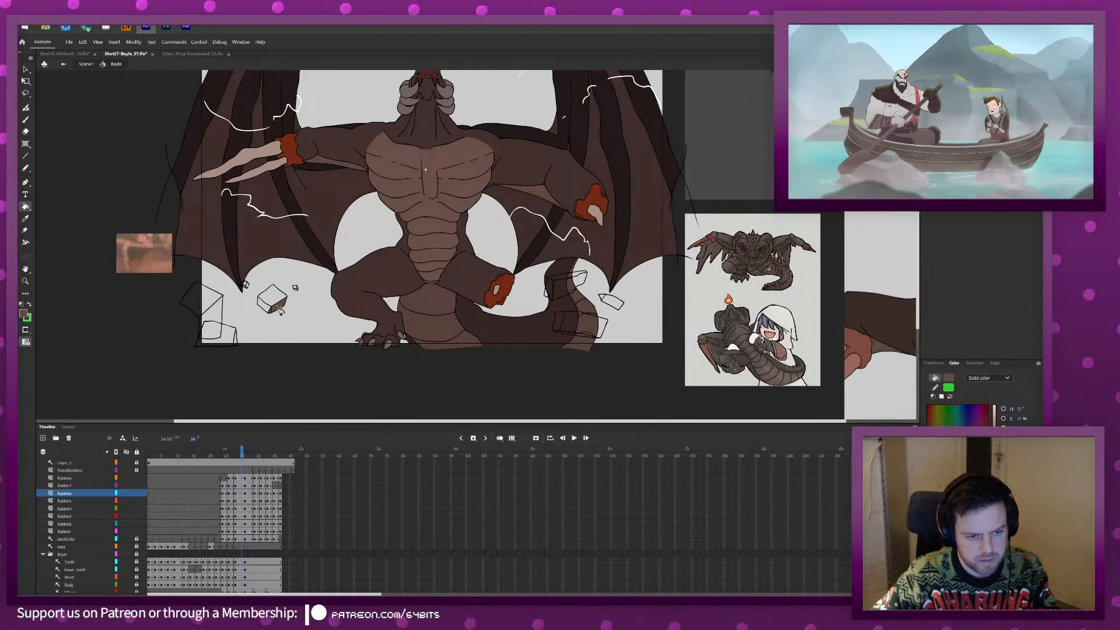
key(.)
key(.)
key(.)
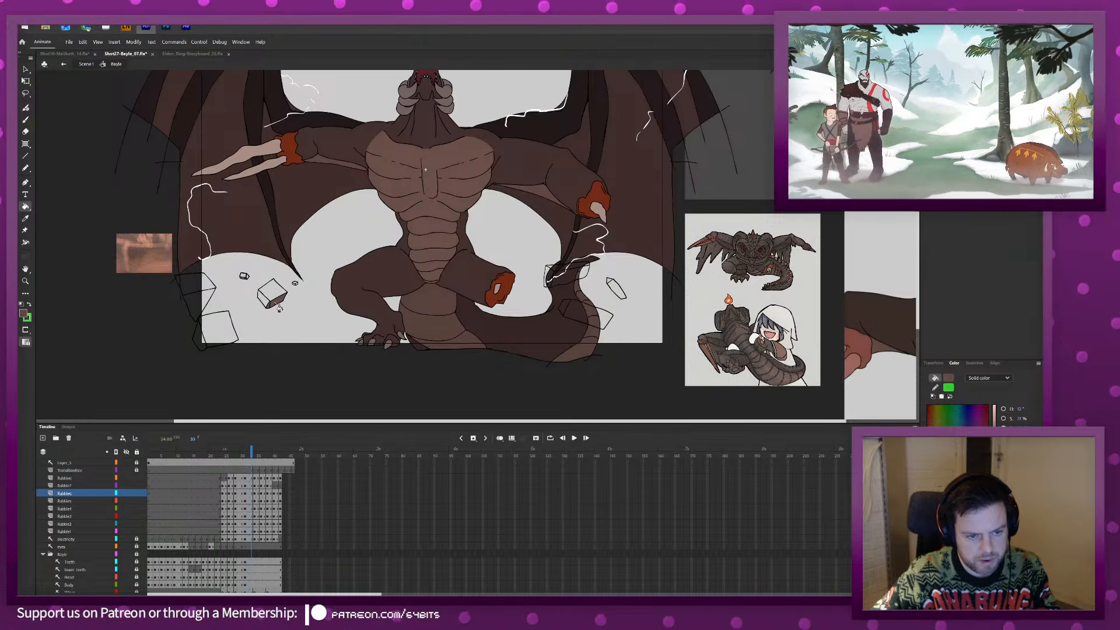
key(.)
key(.)
key(.)
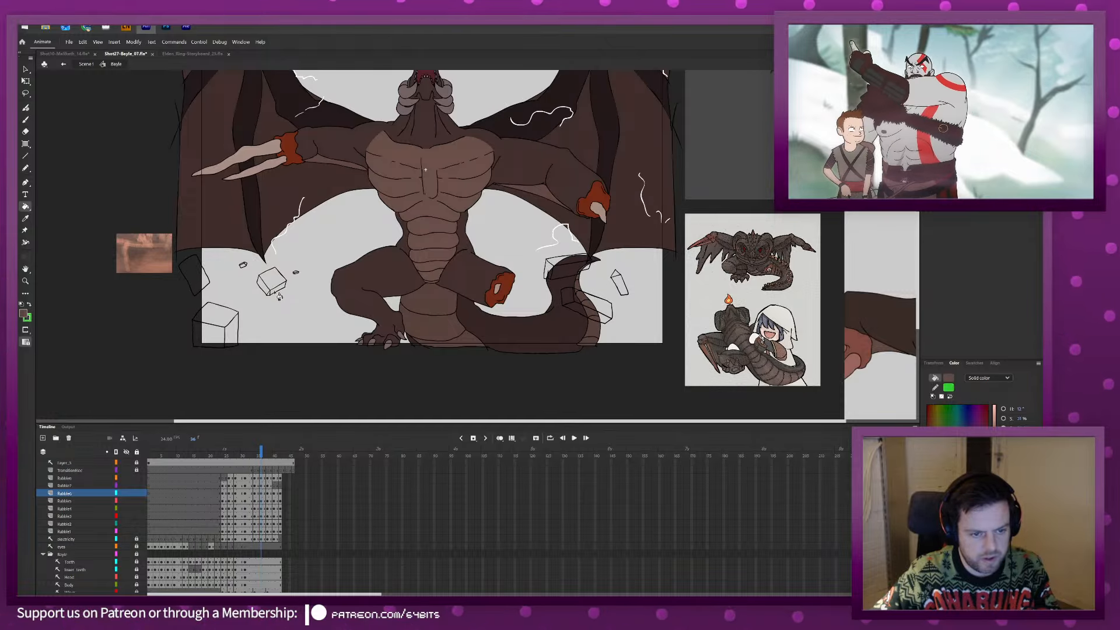
key(.)
key(.)
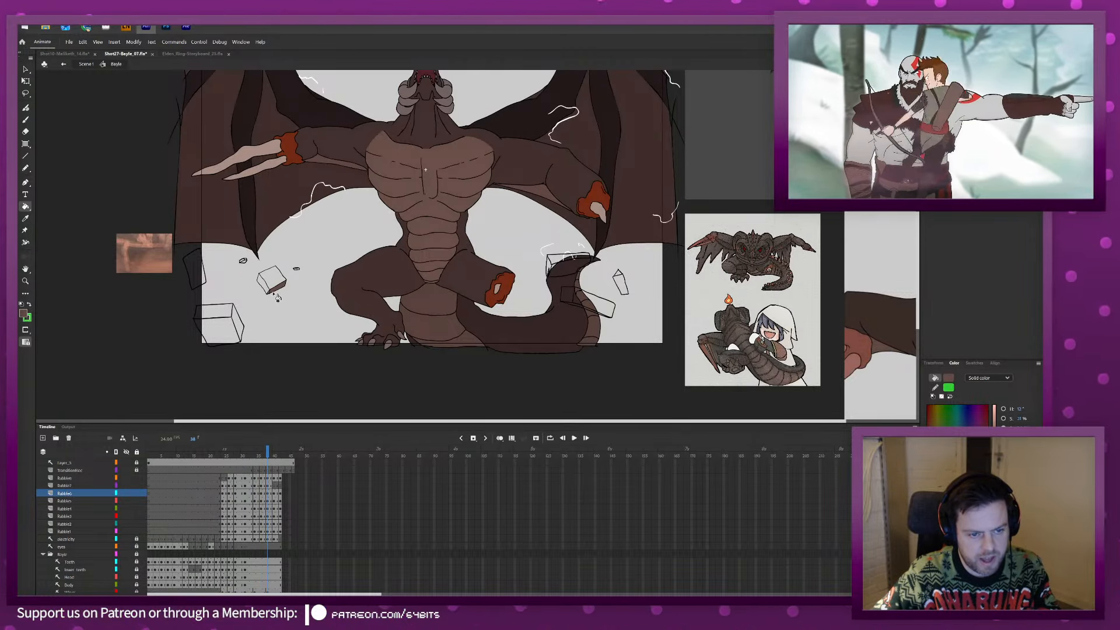
key(.)
key(.)
key(.)
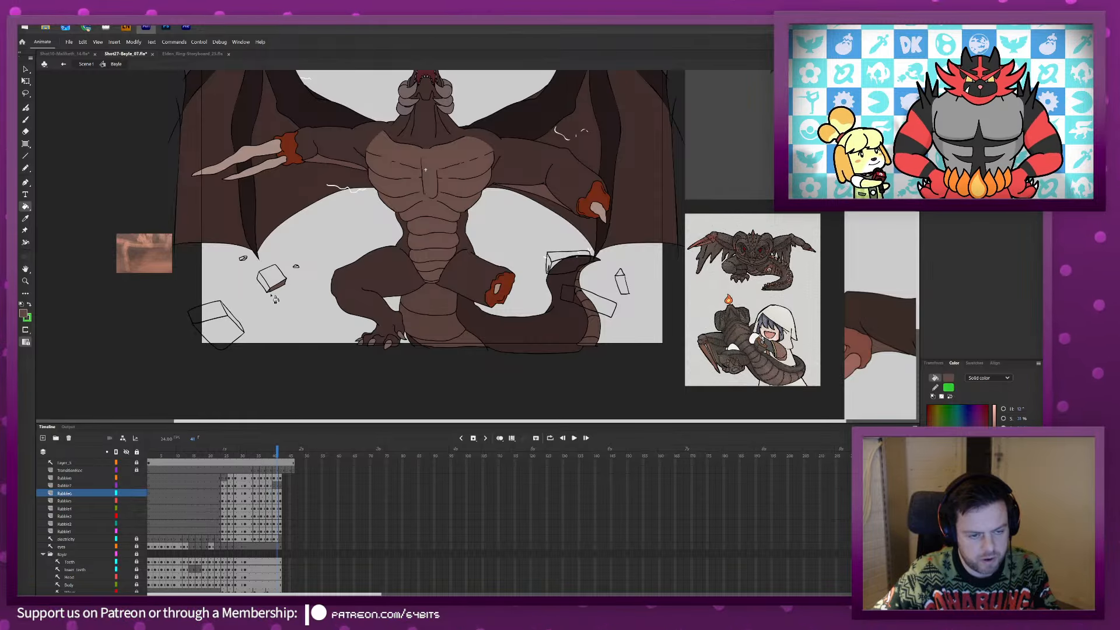
key(.)
key(.)
key(.)
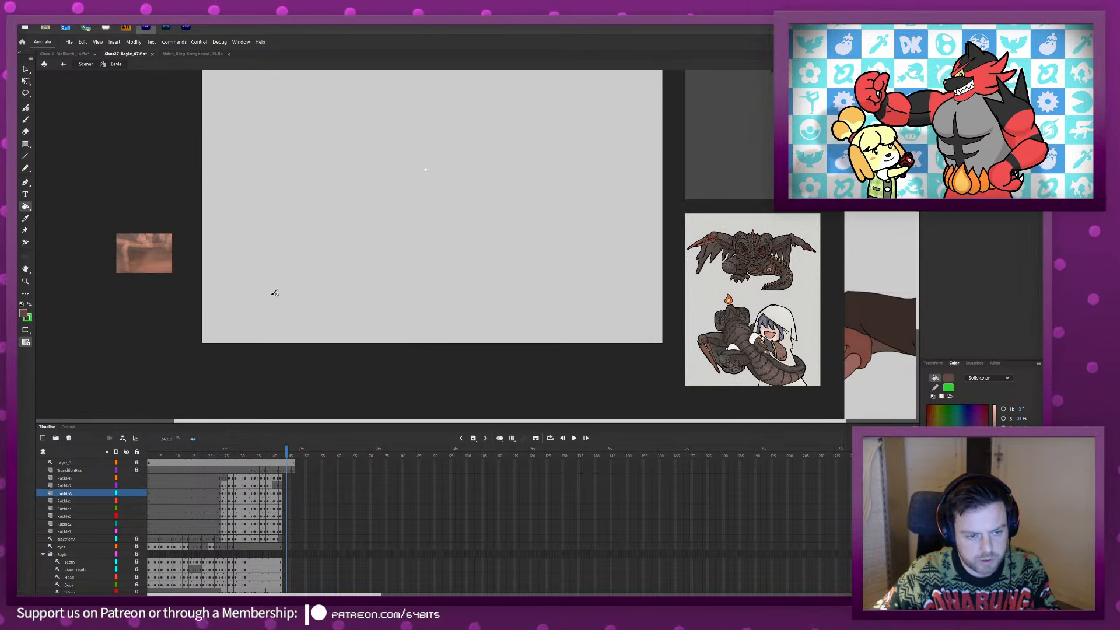
Return to frame 24 and fill the shadowed side of the leftmost block with the dark brick colour across the following frames.
key(comma)
key(comma)
key(comma)
key(comma)
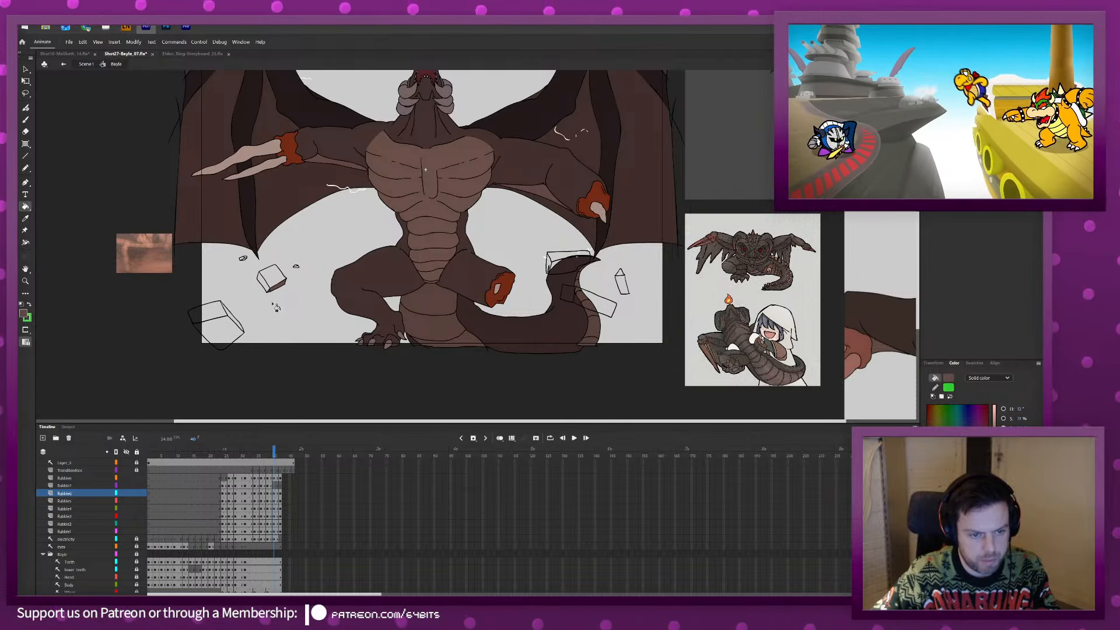
key(comma)
key(comma)
key(comma)
click(223, 455)
click(221, 314)
key(period)
key(period)
key(period)
key(period)
key(period)
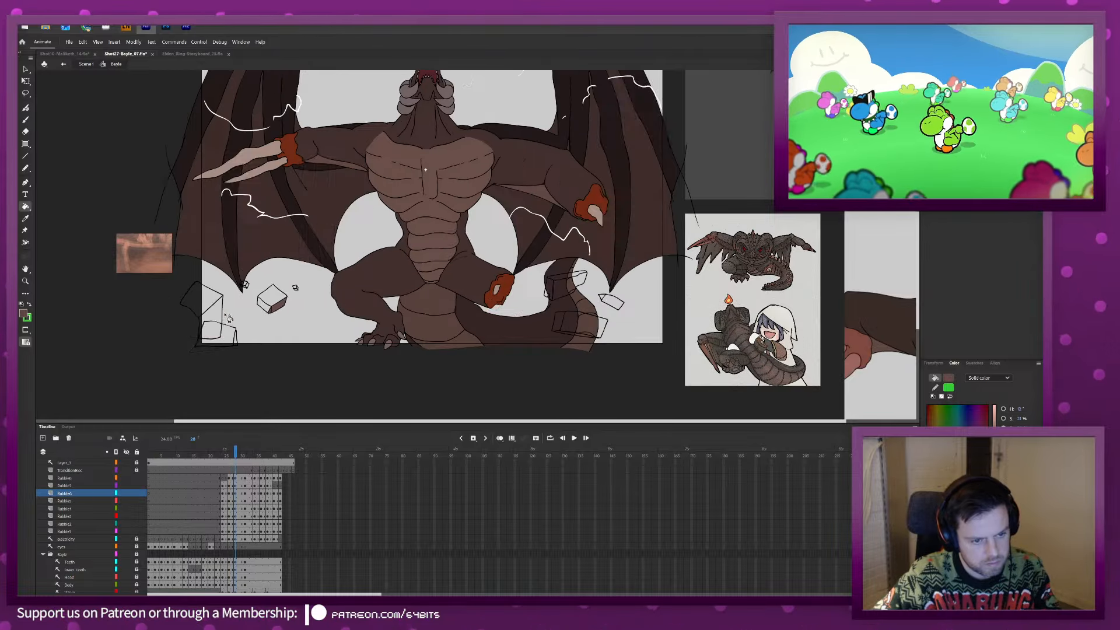
click(221, 311)
key(period)
key(period)
key(period)
key(period)
key(period)
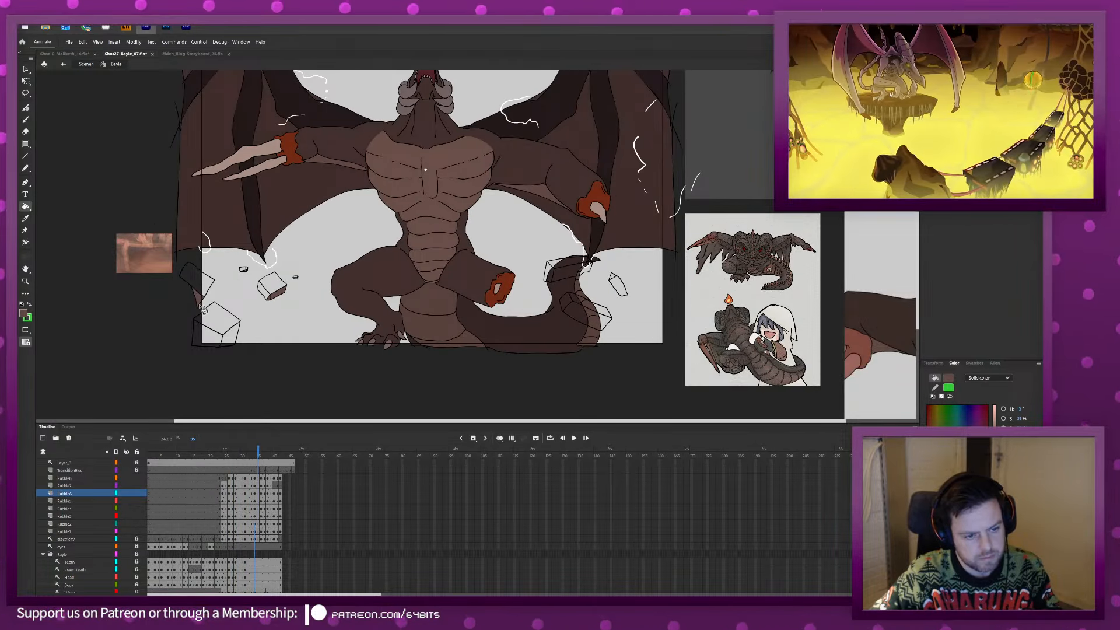
key(period)
key(period)
key(period)
key(period)
key(period)
key(period)
key(period)
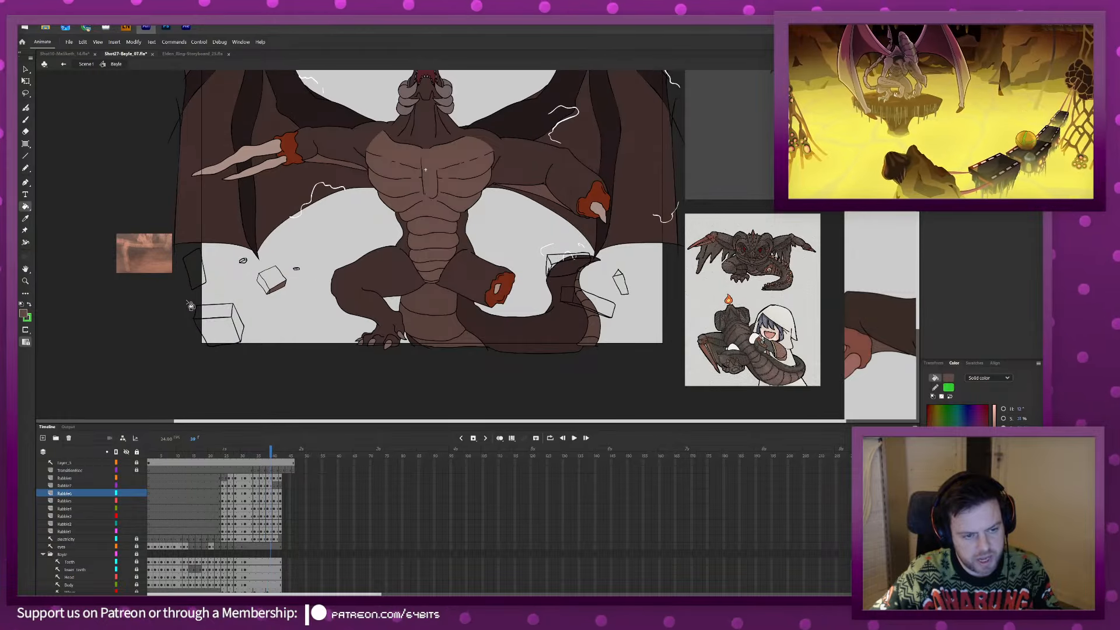
Go back to frame 24 and fill the shadowed face of the small stone near the tail with the dark brick colour through the last rubble drawing.
click(225, 453)
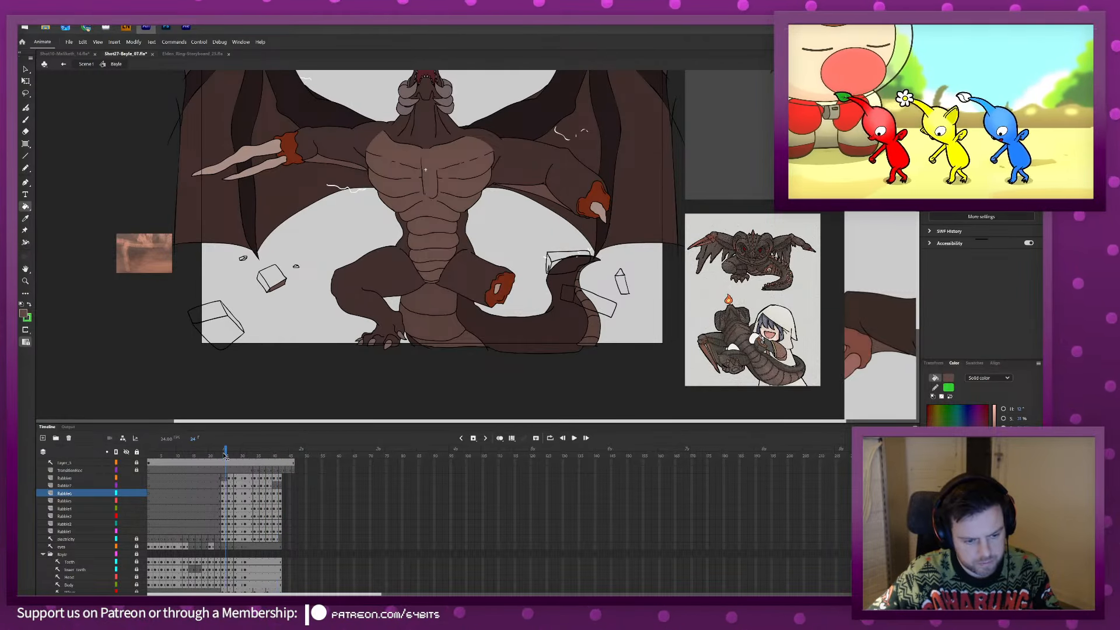
key(period)
key(period)
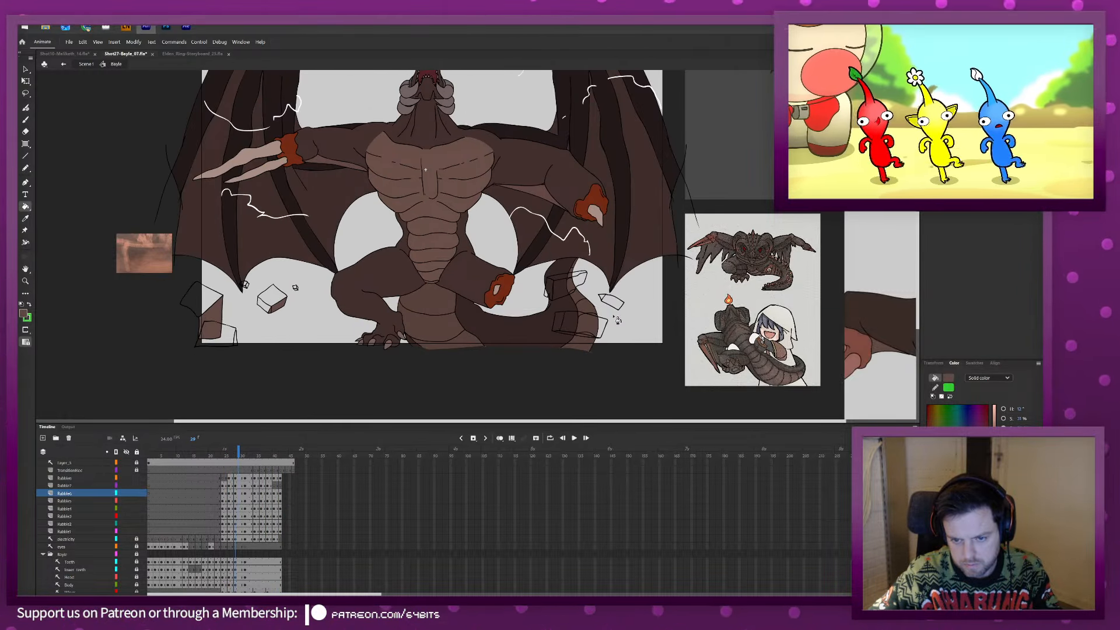
key(period)
key(period)
key(period)
key(period)
key(period)
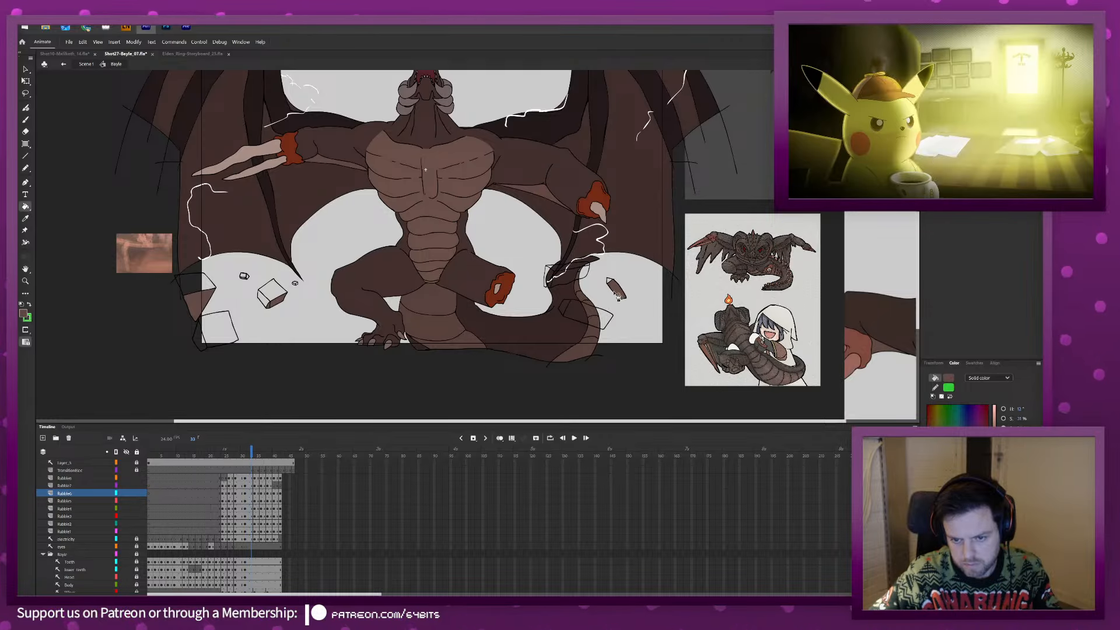
key(period)
key(period)
key(period)
key(period)
key(period)
key(period)
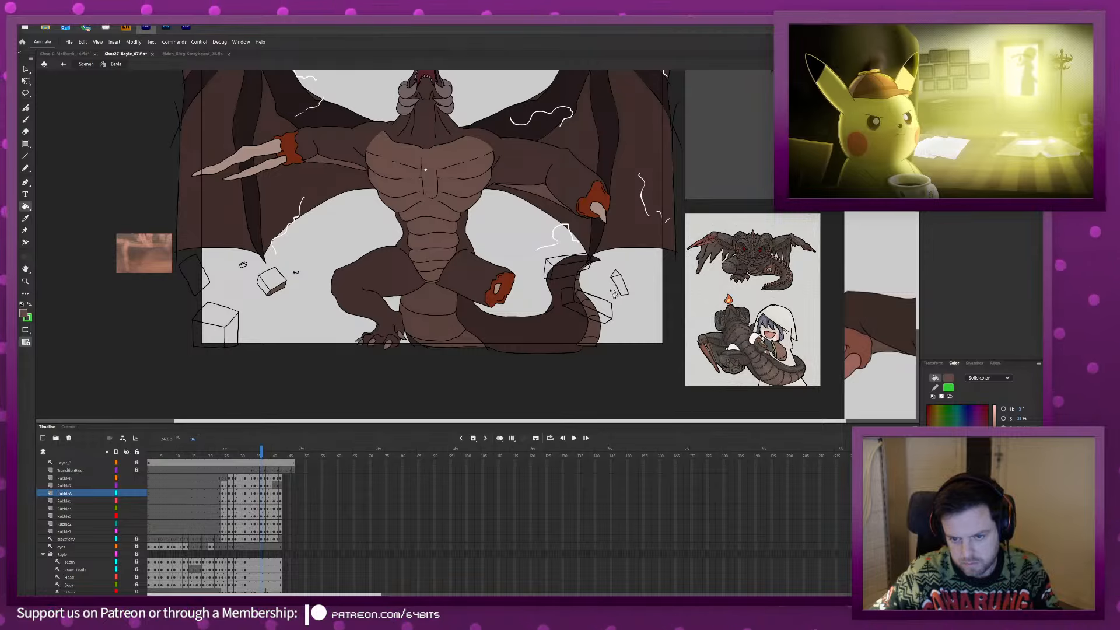
key(period)
key(period)
key(period)
key(period)
key(period)
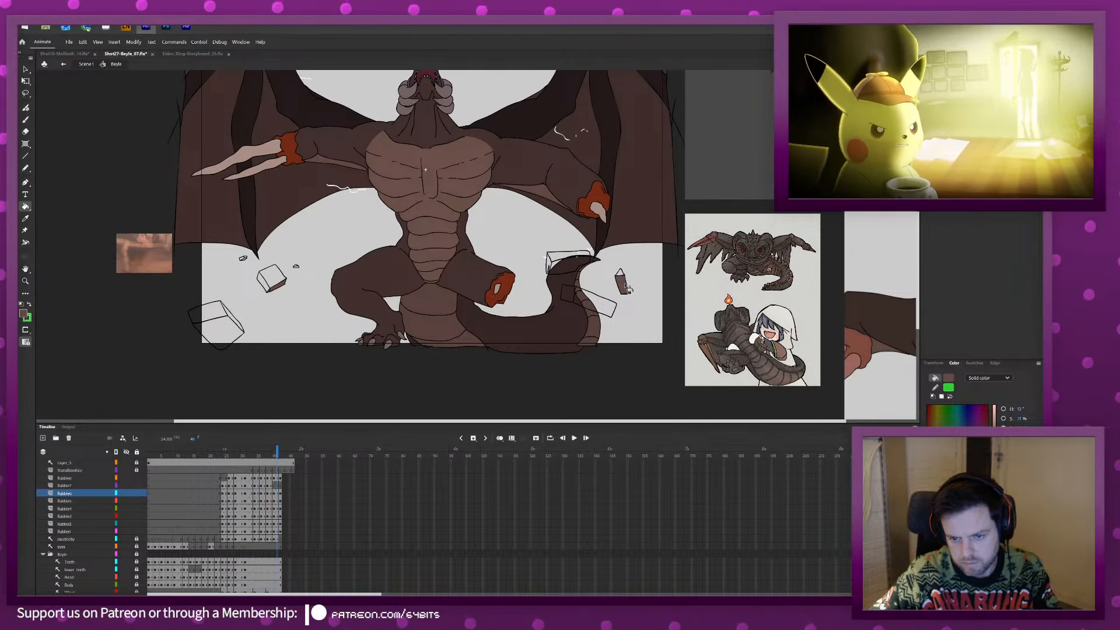
key(period)
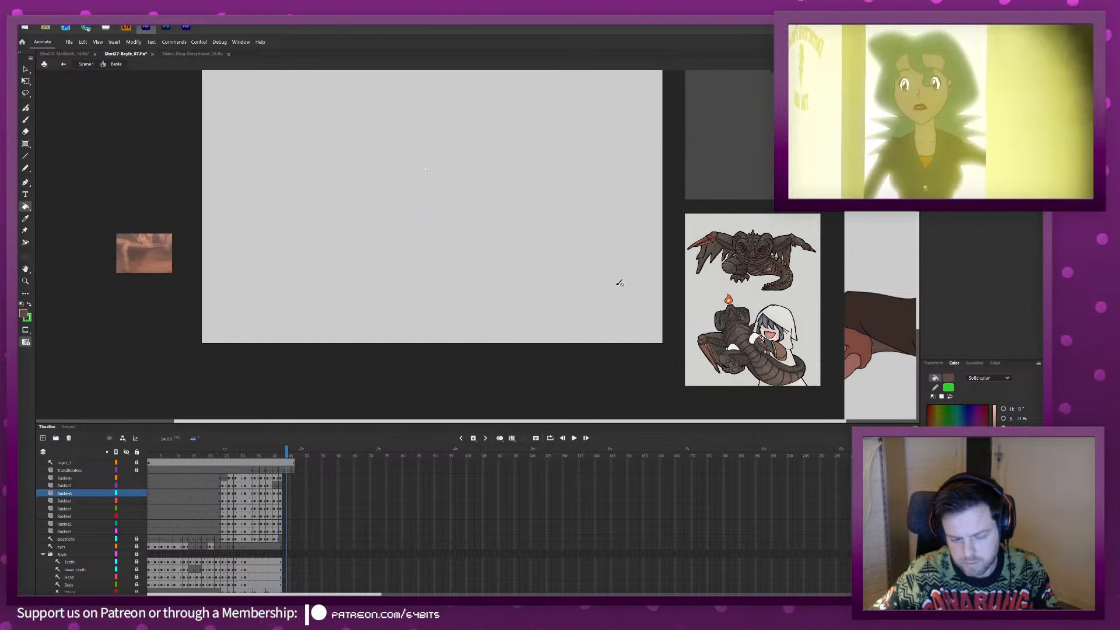
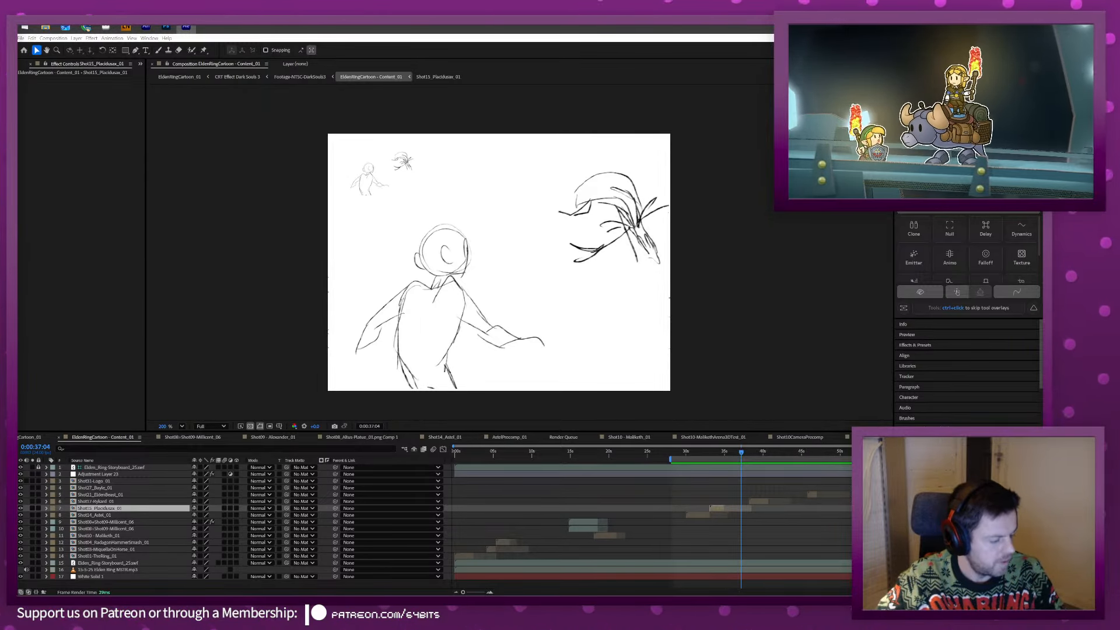
In After Effects, scrub through the EldenRingCartoon - Content_01 composition up to 0:00:46:19.
click(672, 485)
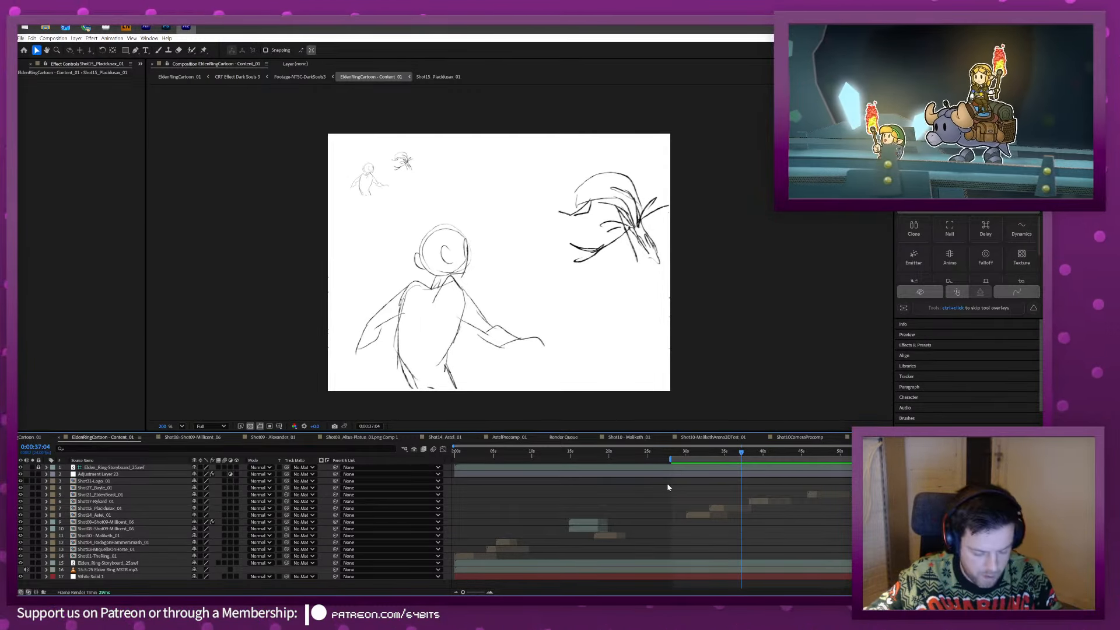
mouse_move(613, 452)
mouse_down()
mouse_move(570, 453)
mouse_move(813, 469)
mouse_up()
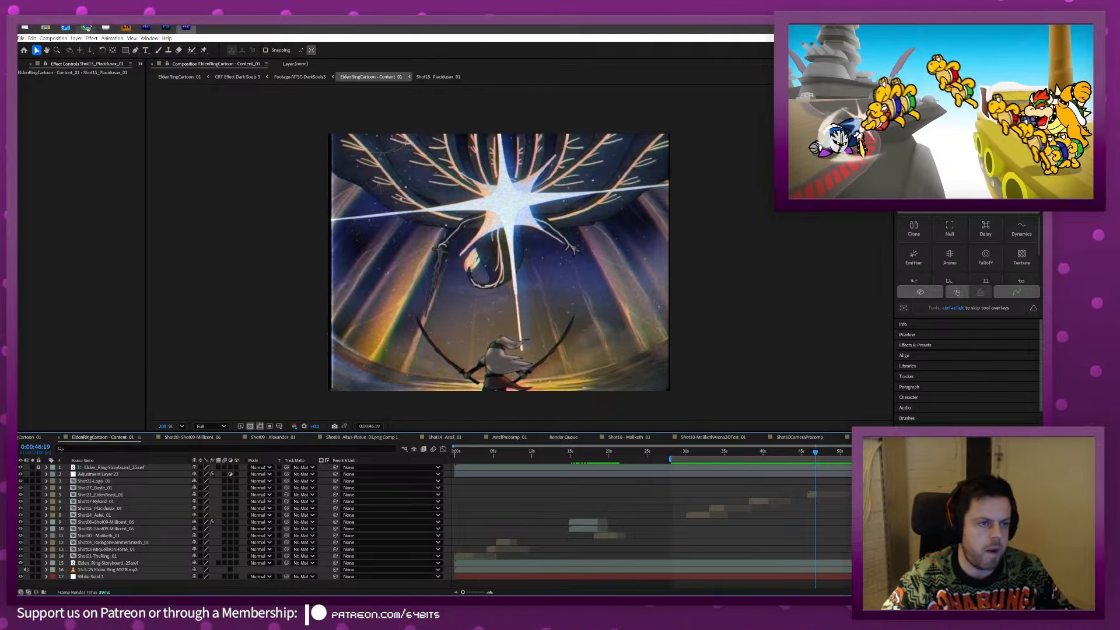
In the Elden Ring 80's Cartoon sheet, recolour the Placidusax laser beam, Placidusax cloud explosion and Steam announcement tasks blue as done.
click(86, 27)
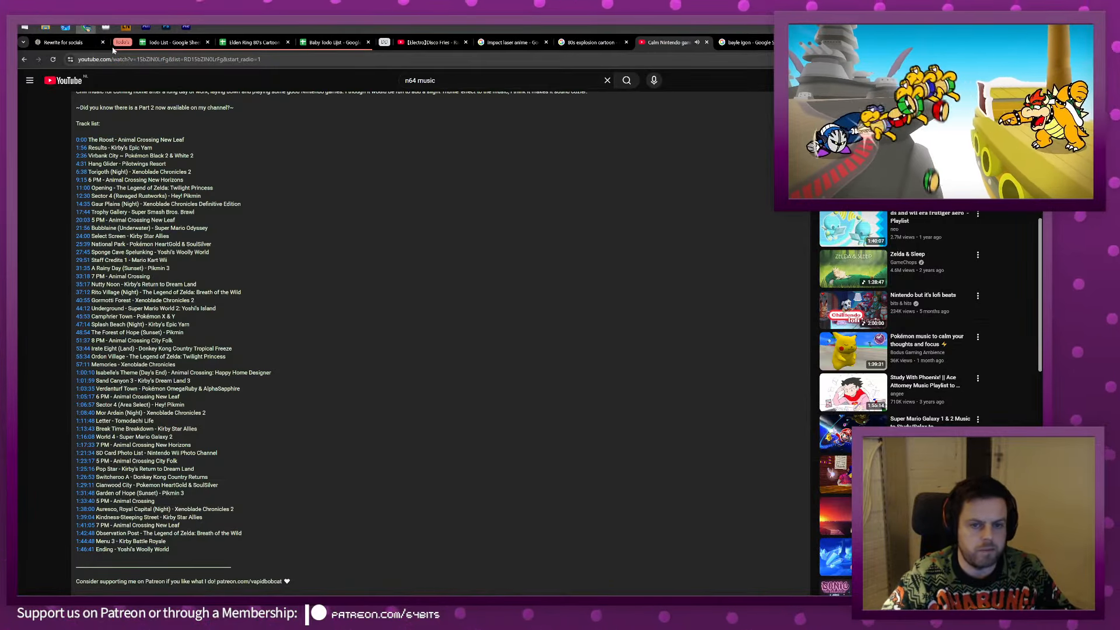
click(264, 45)
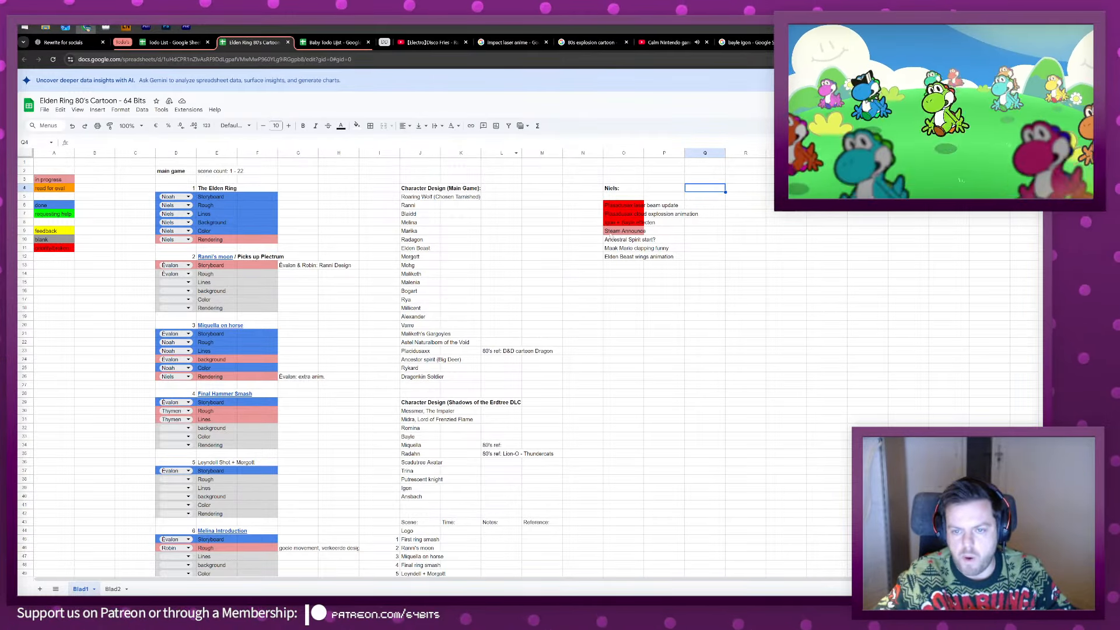
drag(616, 232, 618, 214)
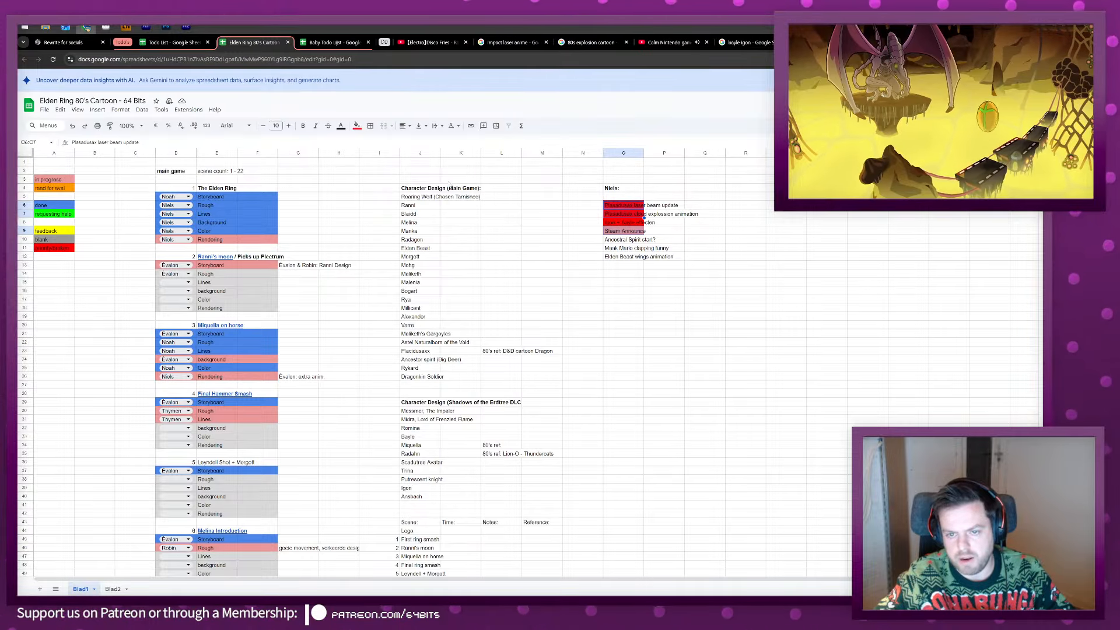
click(356, 125)
click(411, 167)
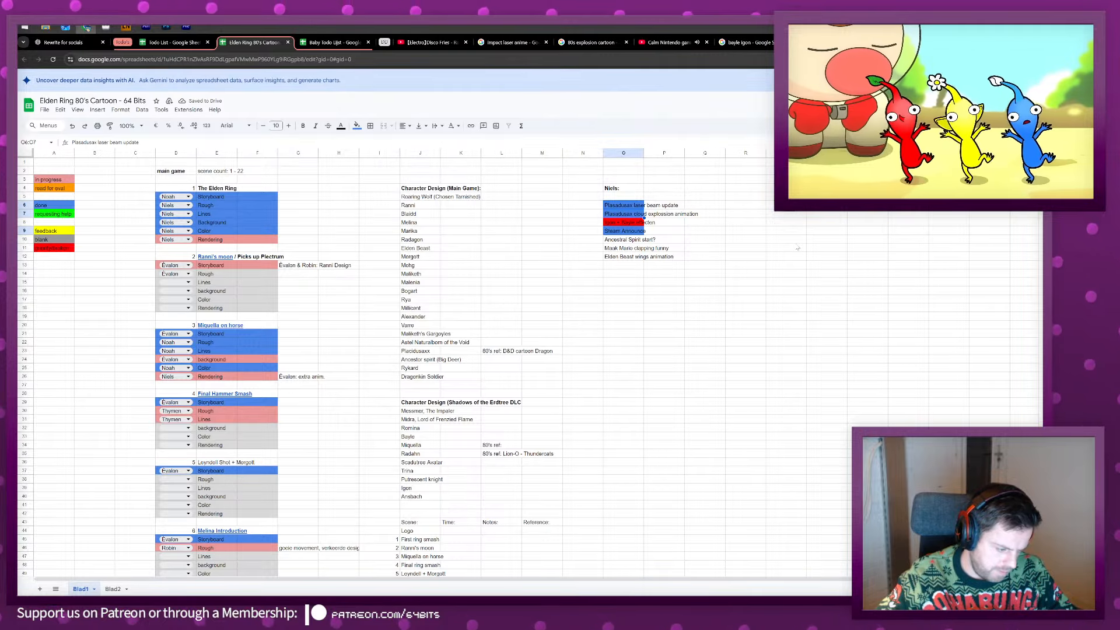
click(618, 240)
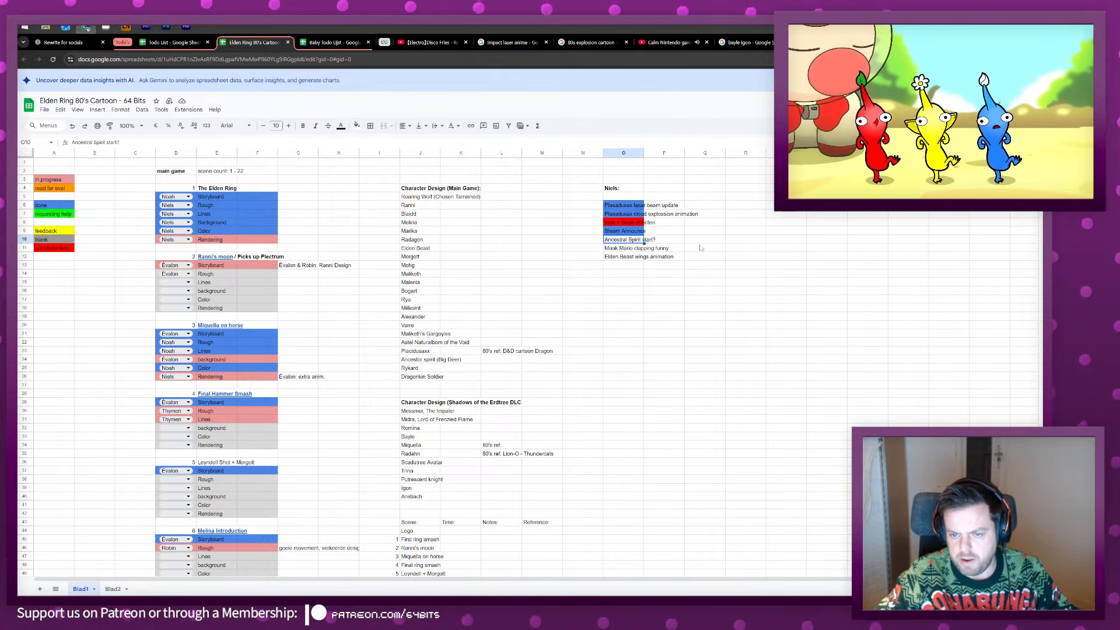
click(623, 258)
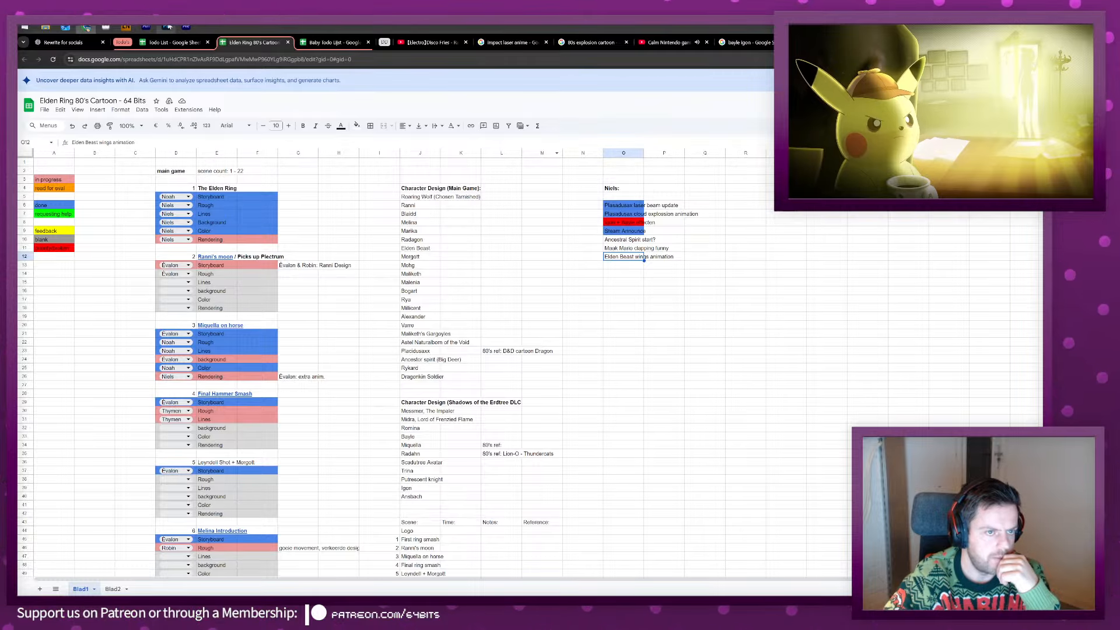
Glance at the laser file in Animate, then review the After Effects content composition from 0:00:28:09 to the Bayle shot.
click(146, 27)
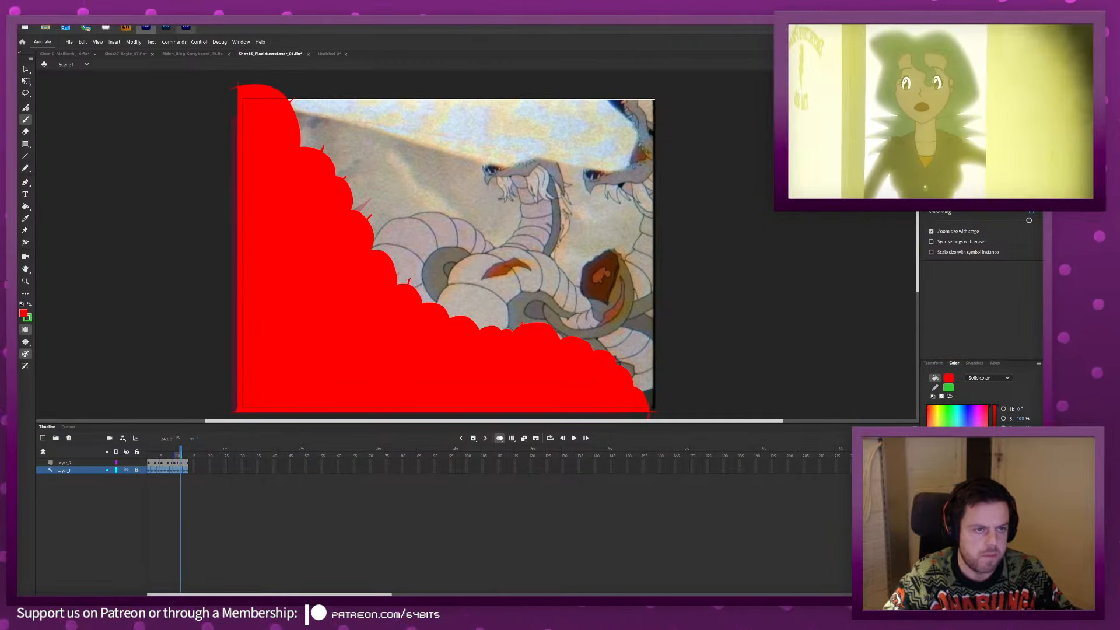
click(185, 27)
drag(815, 453, 805, 457)
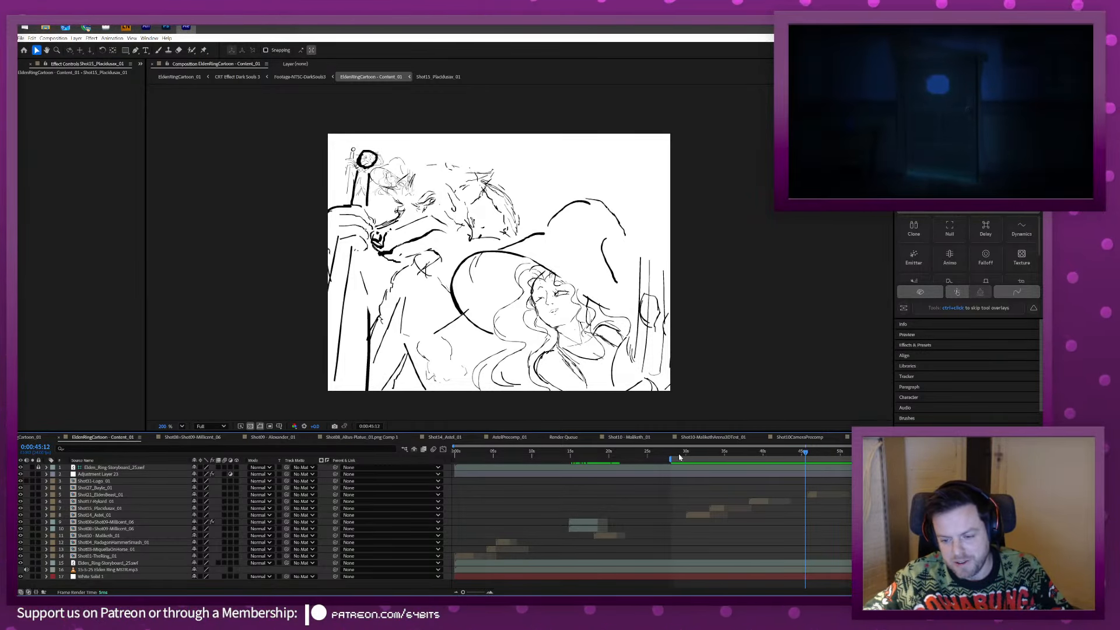
click(674, 453)
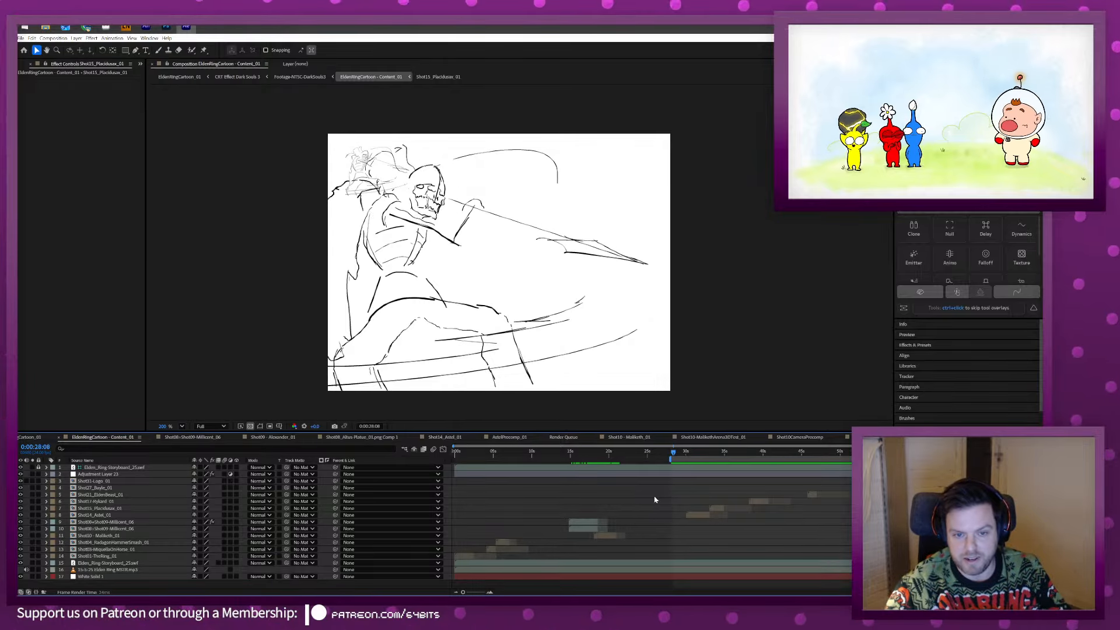
mouse_move(704, 454)
mouse_down()
mouse_move(695, 454)
mouse_move(795, 490)
mouse_move(688, 481)
mouse_move(907, 488)
mouse_up()
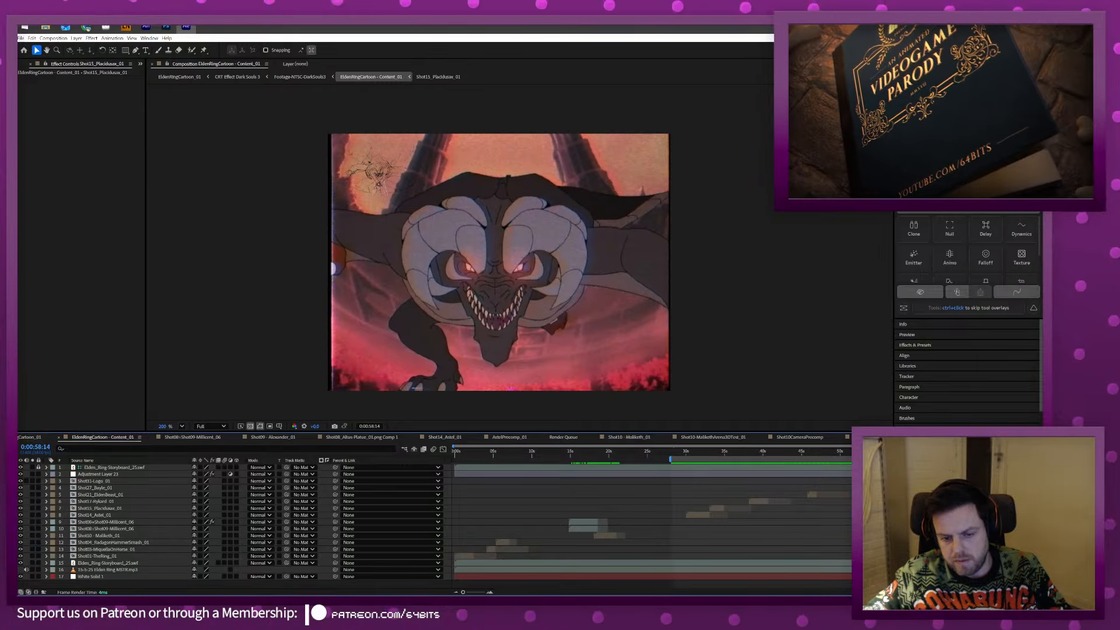
mouse_move(903, 451)
mouse_down()
mouse_move(914, 451)
mouse_move(899, 451)
mouse_up()
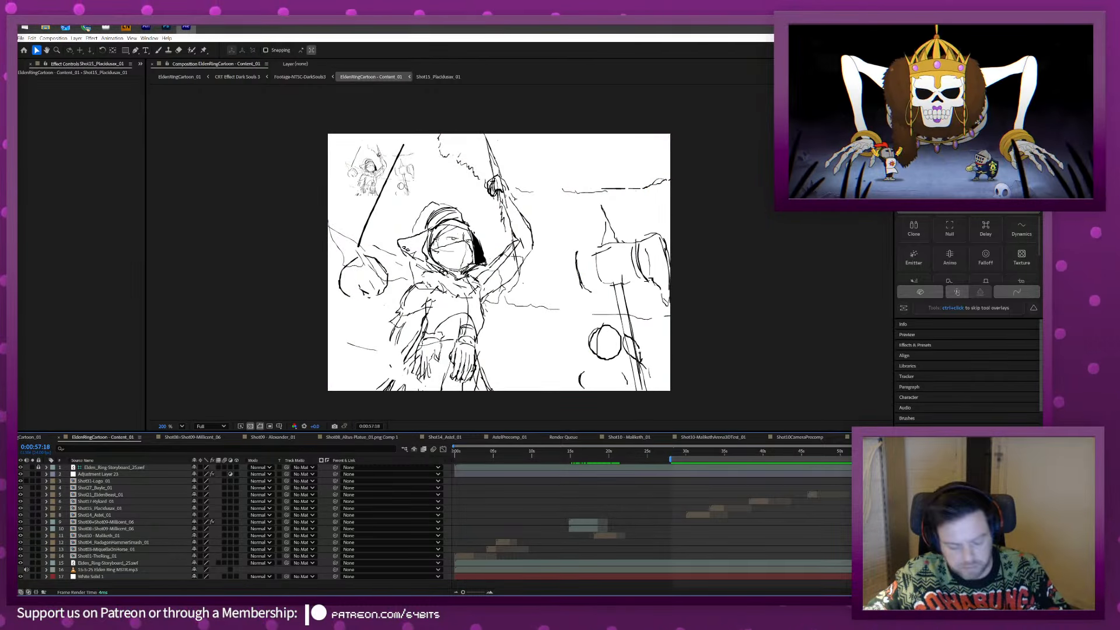
Scrub over the end of Bayle's shot, open the Shot27_Bayle_01 composition from its layer and clear the layer selection.
click(97, 488)
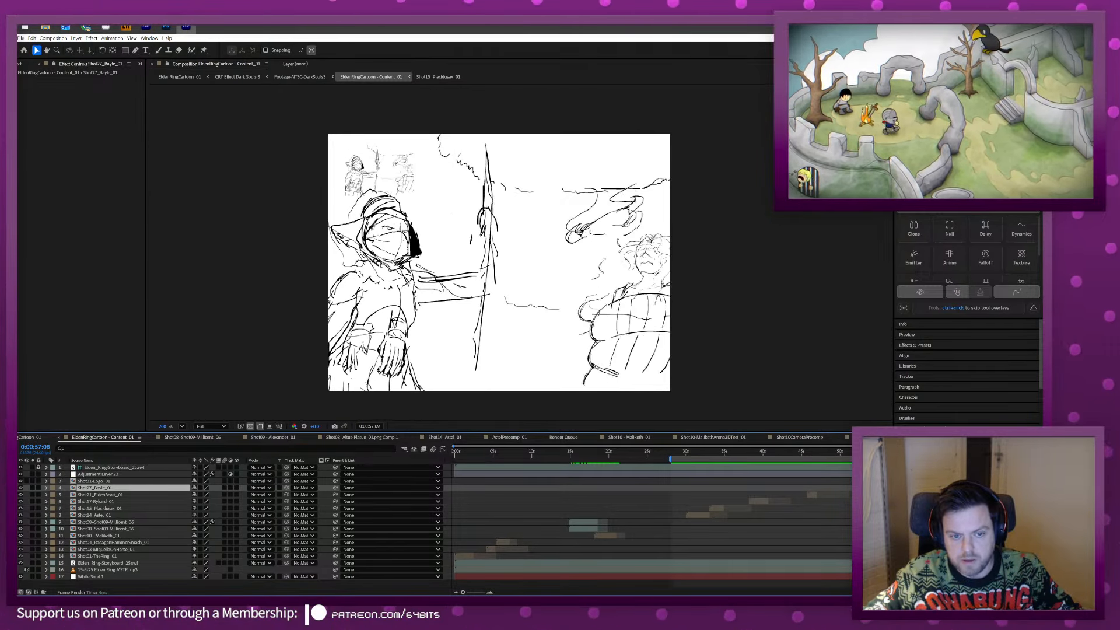
mouse_move(893, 451)
mouse_down()
mouse_move(917, 451)
mouse_move(903, 451)
mouse_up()
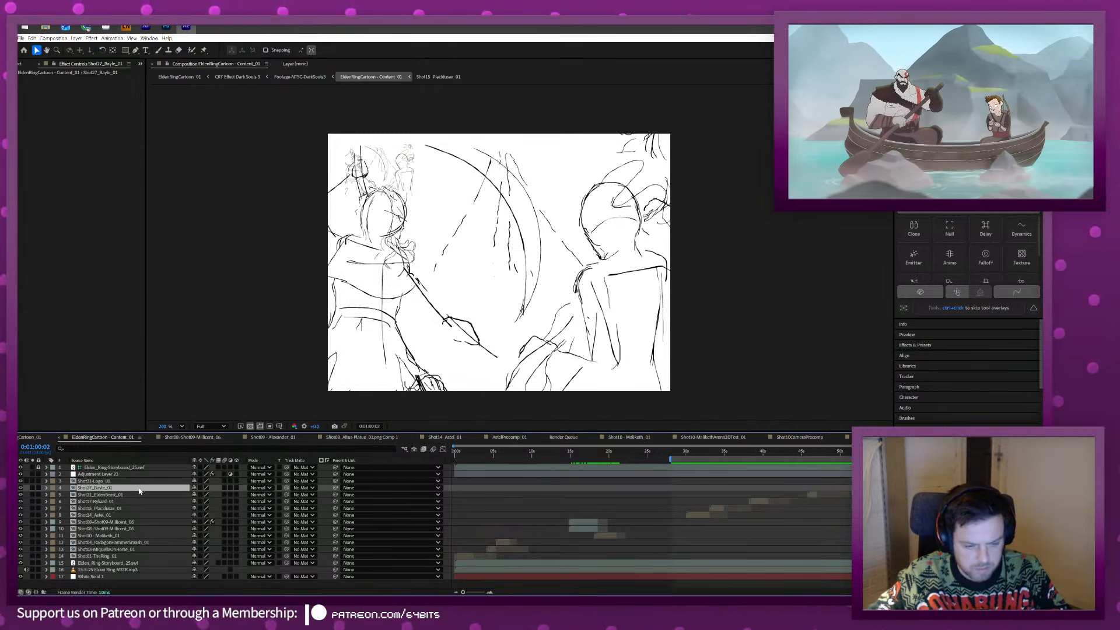
double_click(140, 492)
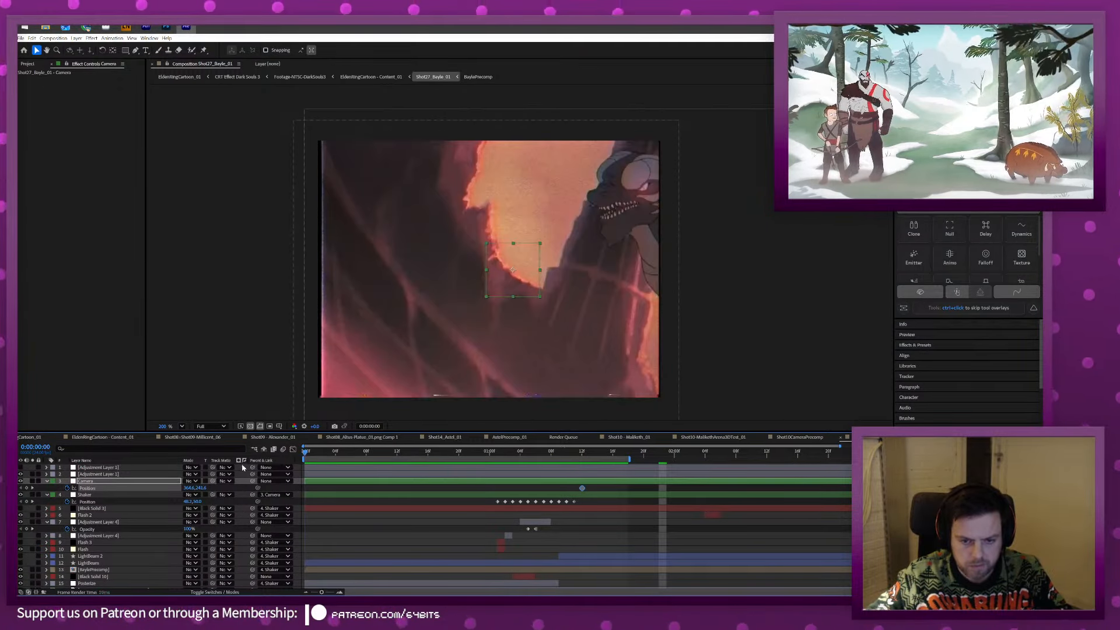
key(F2)
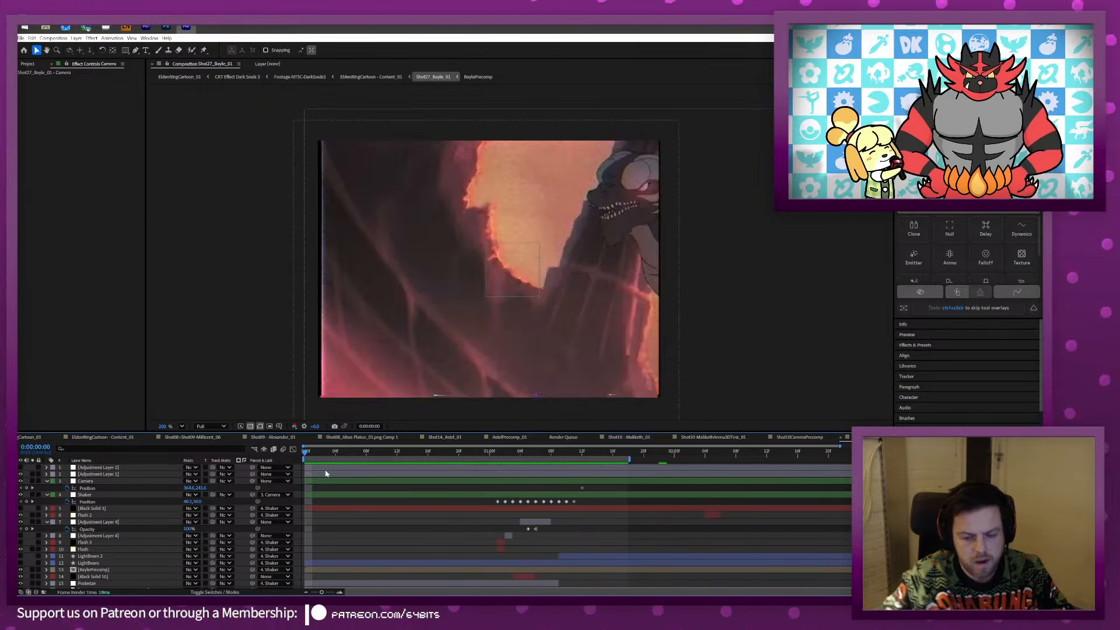
Play back Shot27_Bayle_01 and review Bayle's animation around 0:00:01:00.
click(483, 451)
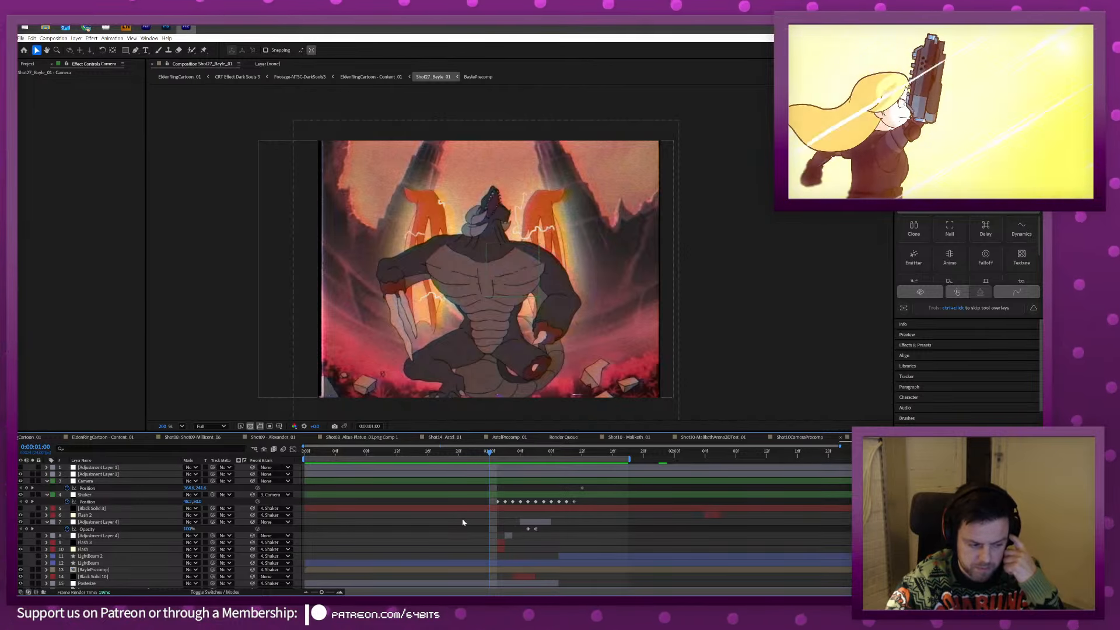
key(space)
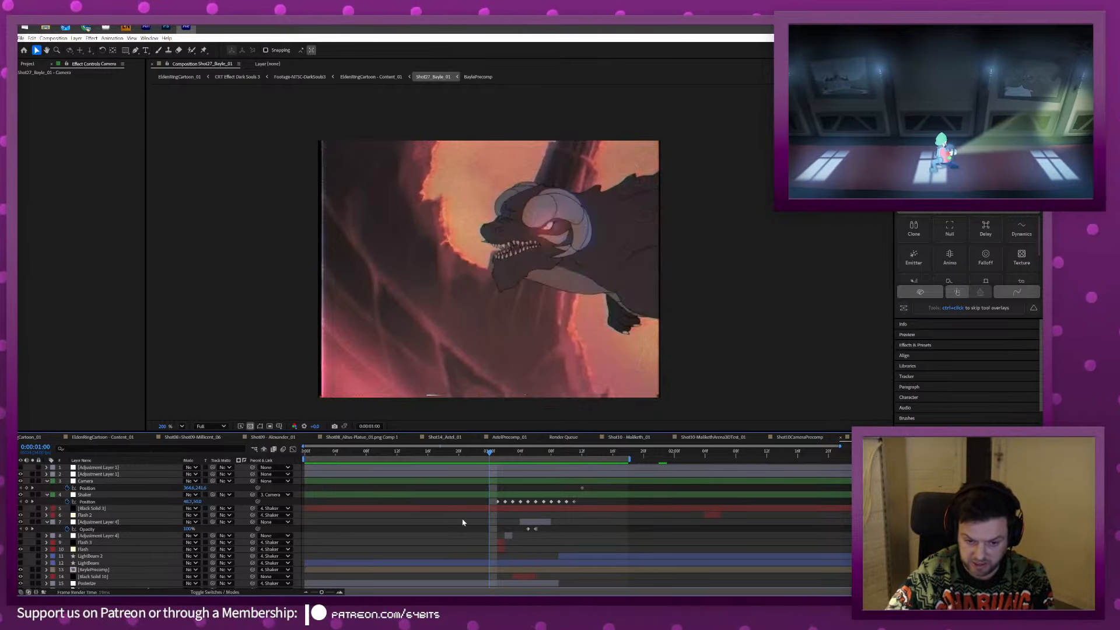
key(space)
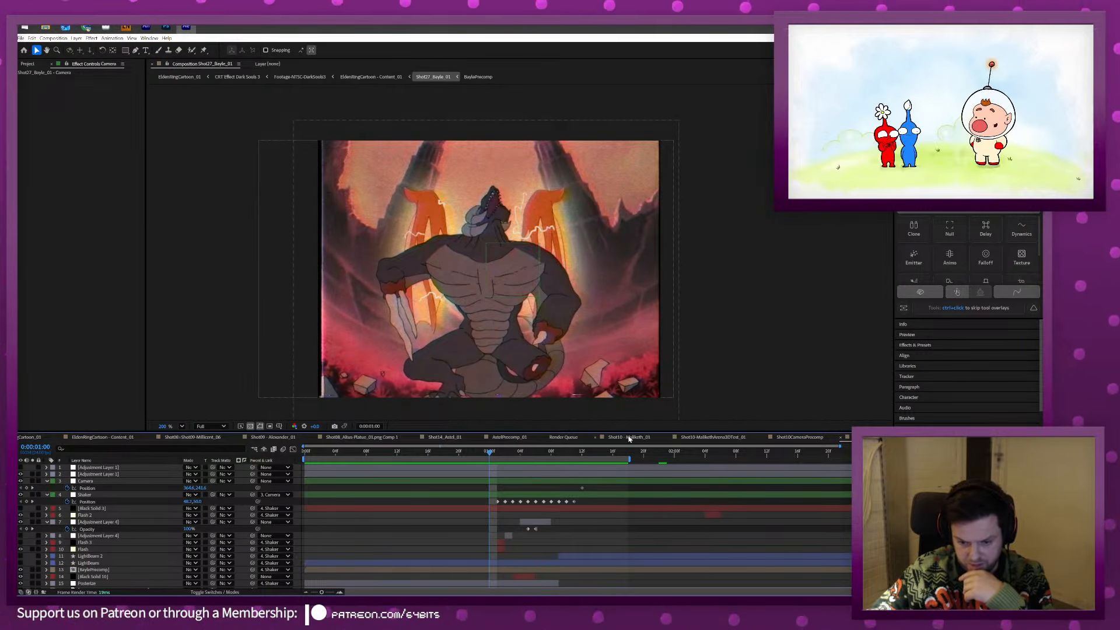
Open the Shot15_Placidusax_01 composition and review Placidusax's laser beam between 0:00:00:04 and 0:00:01:06.
click(933, 436)
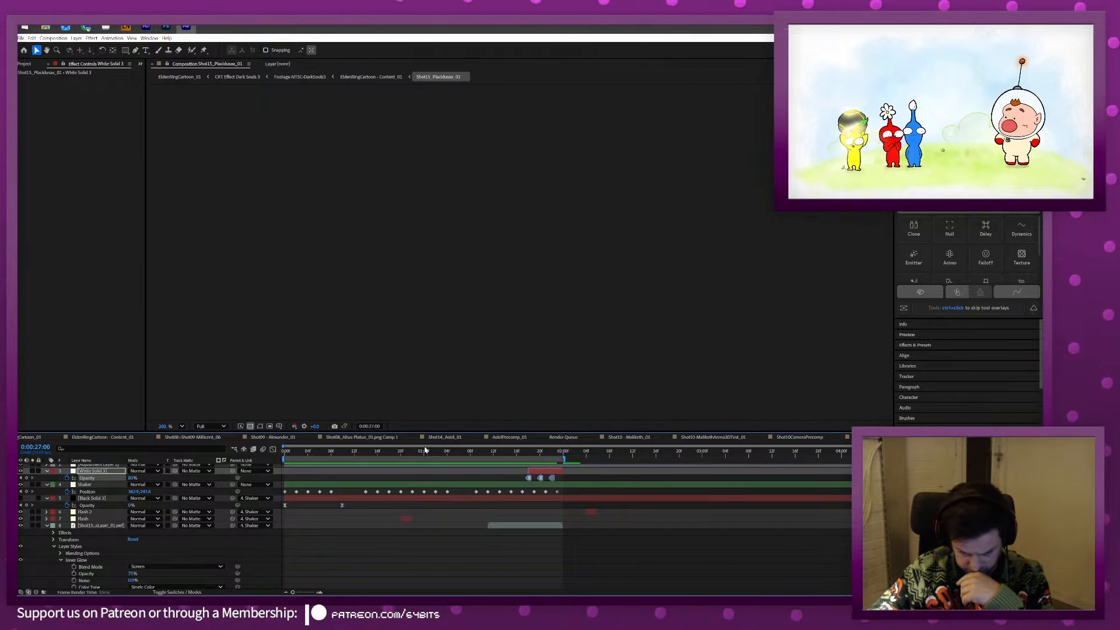
drag(455, 452, 307, 456)
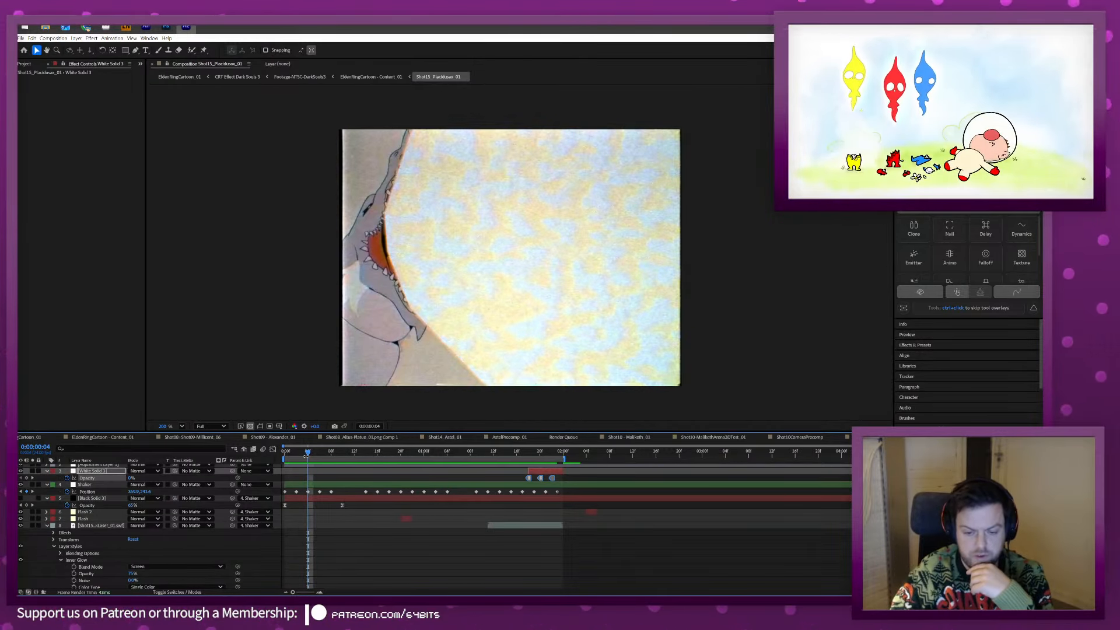
key(space)
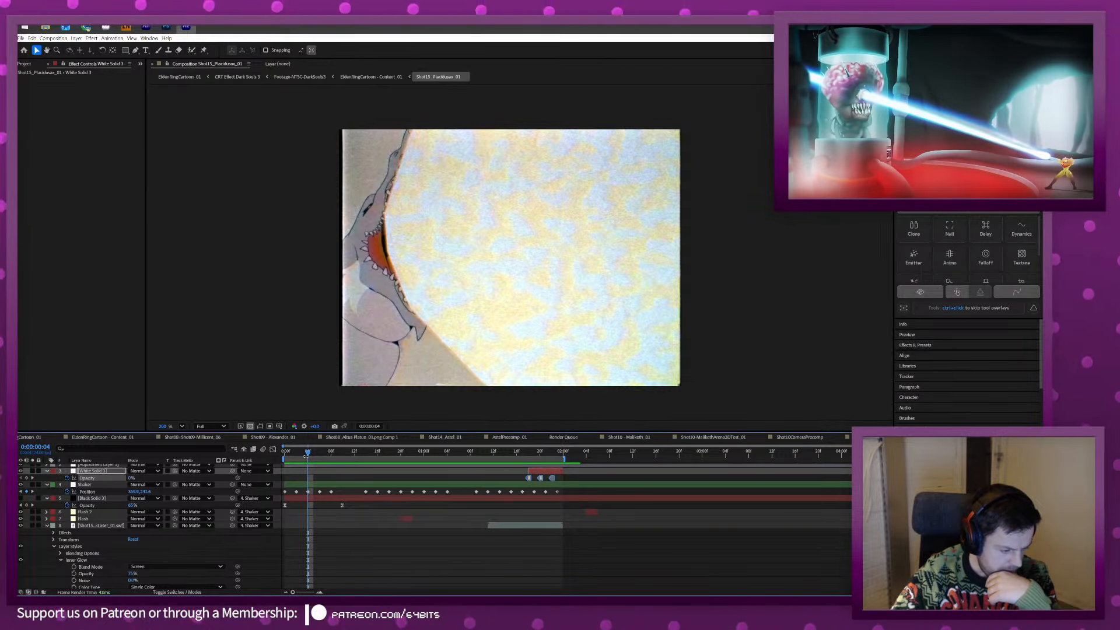
drag(389, 454, 461, 460)
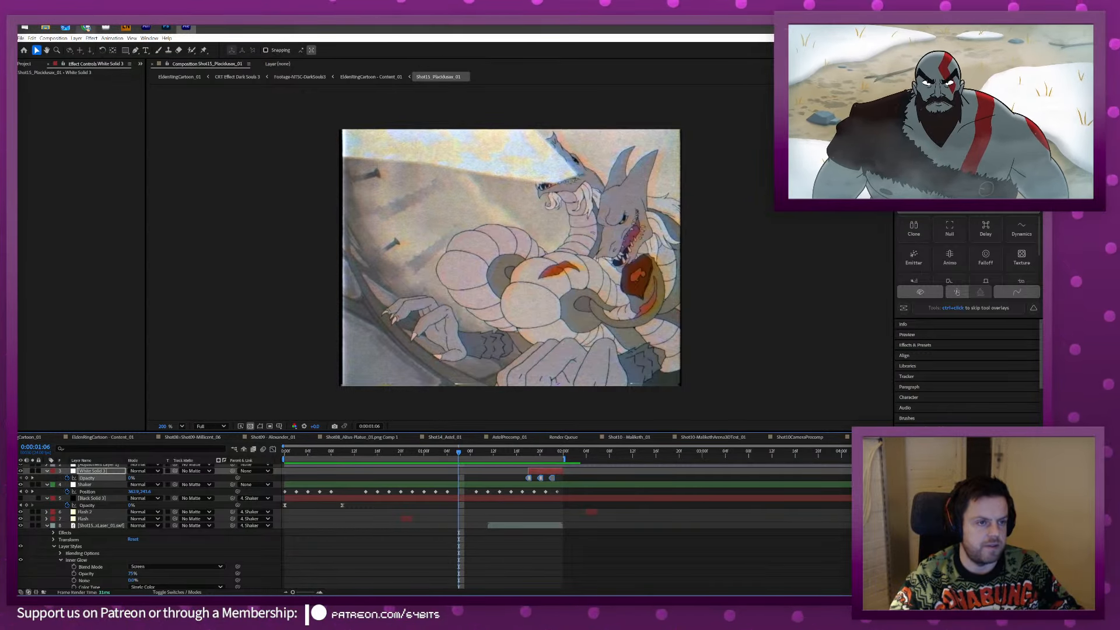
Switch to Chrome and look through the shot statuses in the Elden Ring 80's Cartoon sheet.
click(87, 28)
key(ctrl+shift+n)
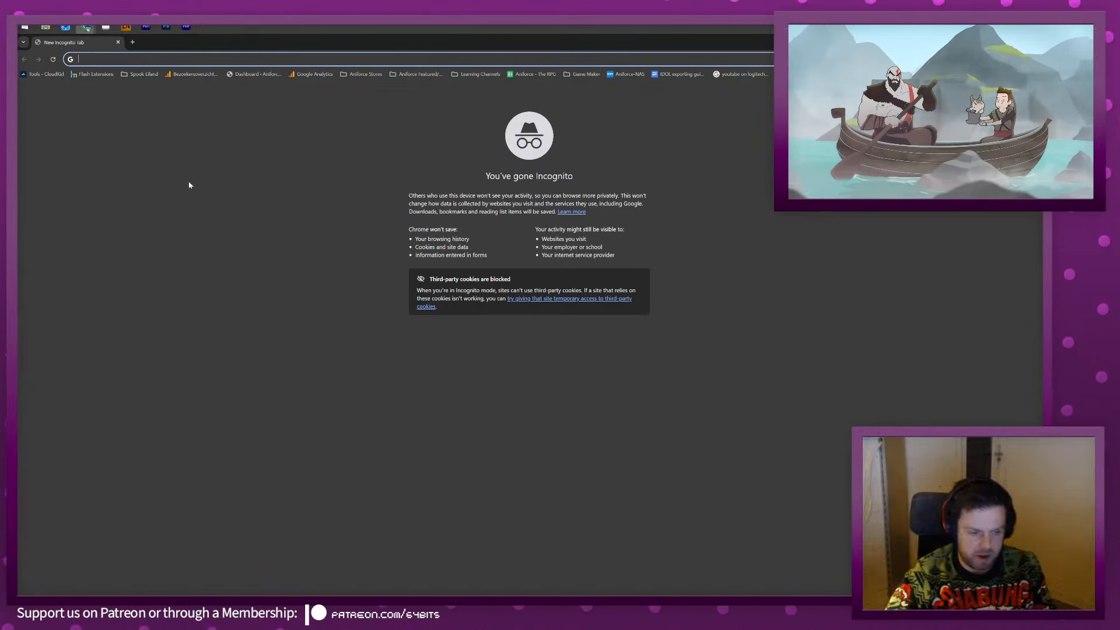
key(ctrl+w)
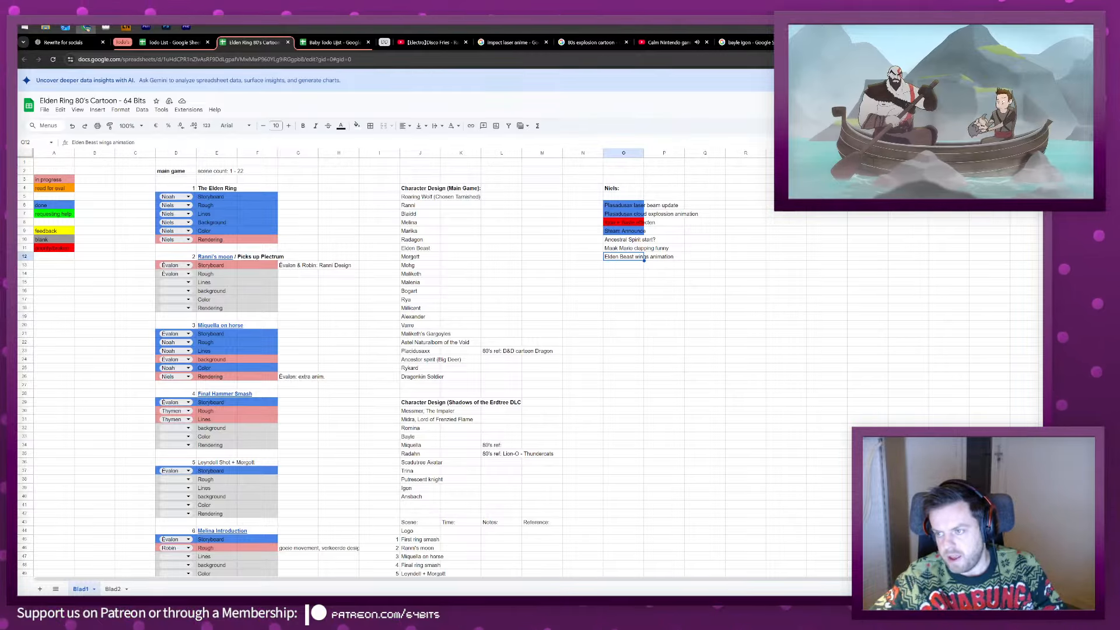
scroll(1037, 216, down, 20)
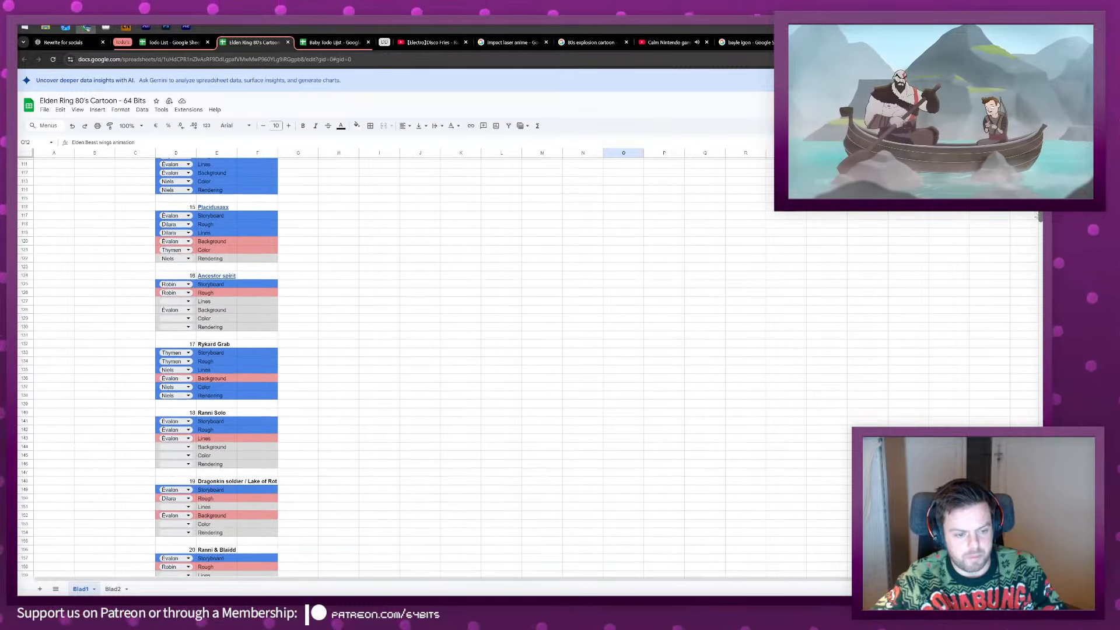
drag(1037, 216, 1034, 174)
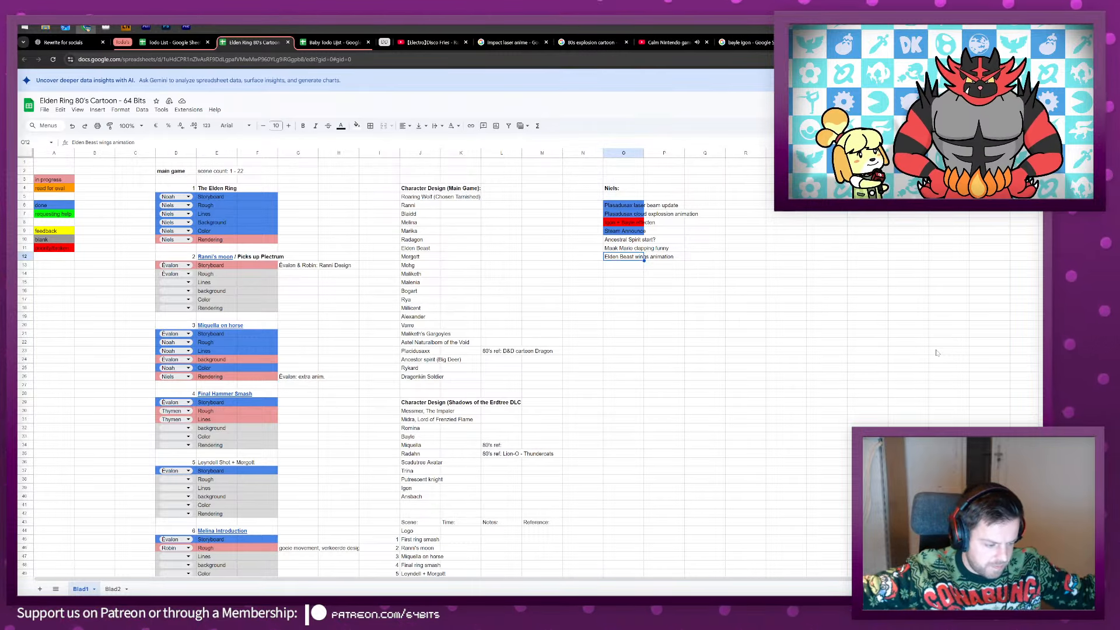
Open patreon.com/64Bits in a new incognito window and reject the non-essential cookies.
key(ctrl+shift+n)
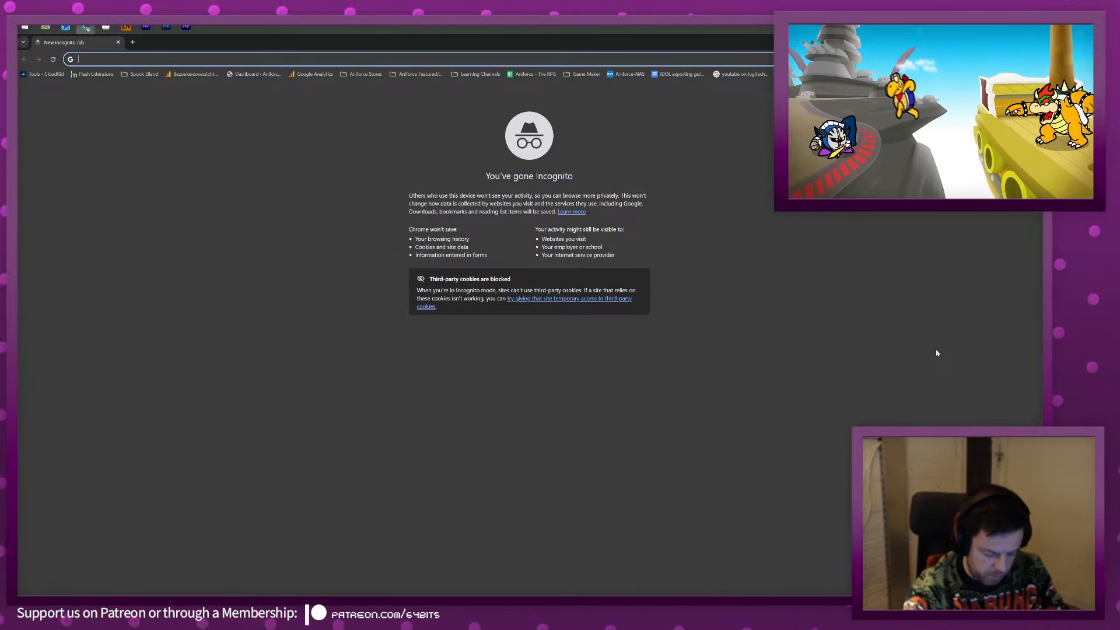
text(patre)
key(Return)
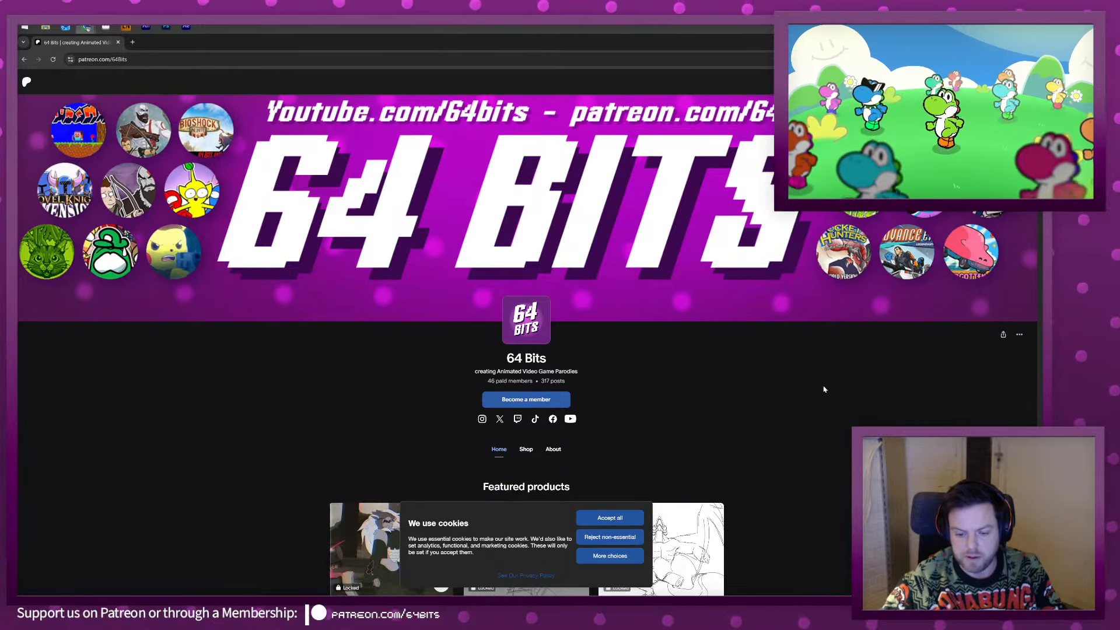
click(604, 539)
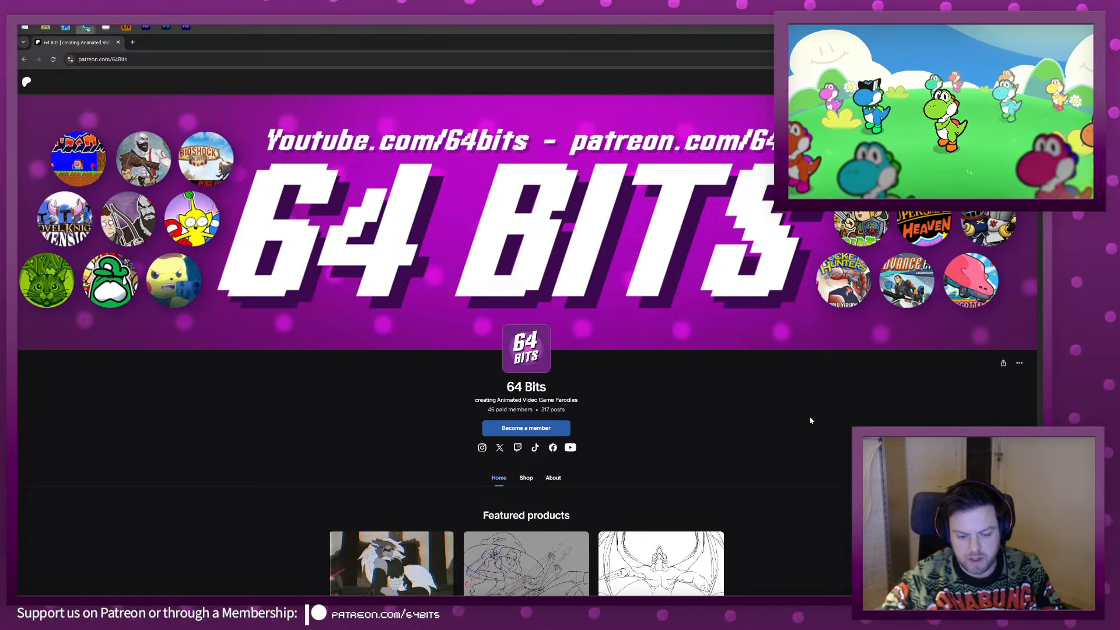
Look through the featured products and recent Elden Ring posts on the 64 Bits Patreon page.
scroll(814, 423, down, 4)
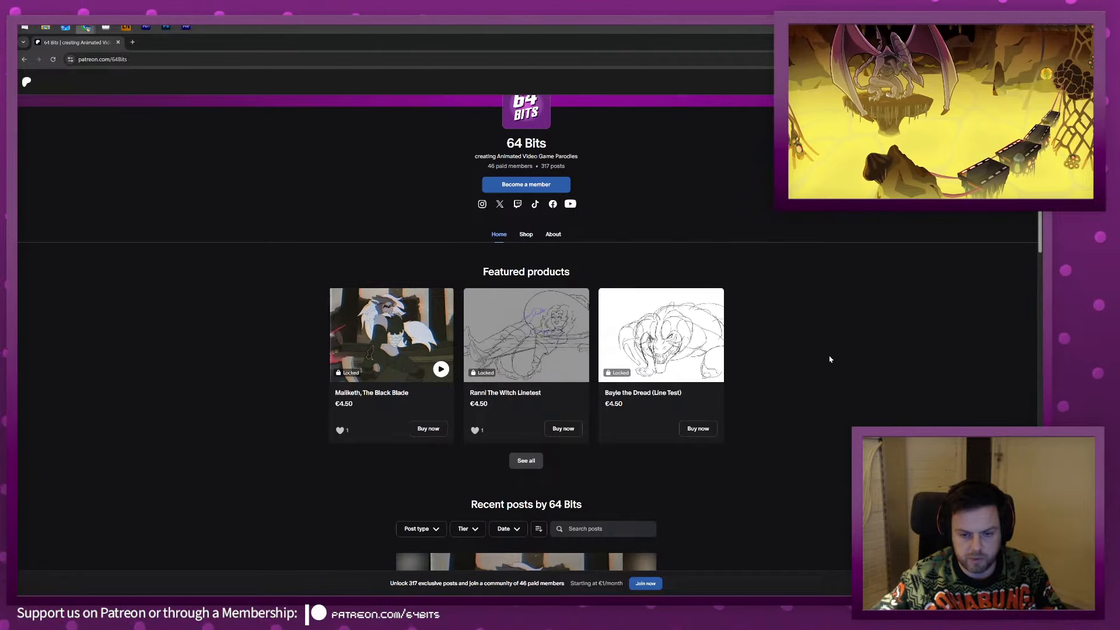
scroll(843, 346, down, 1)
scroll(843, 347, down, 8)
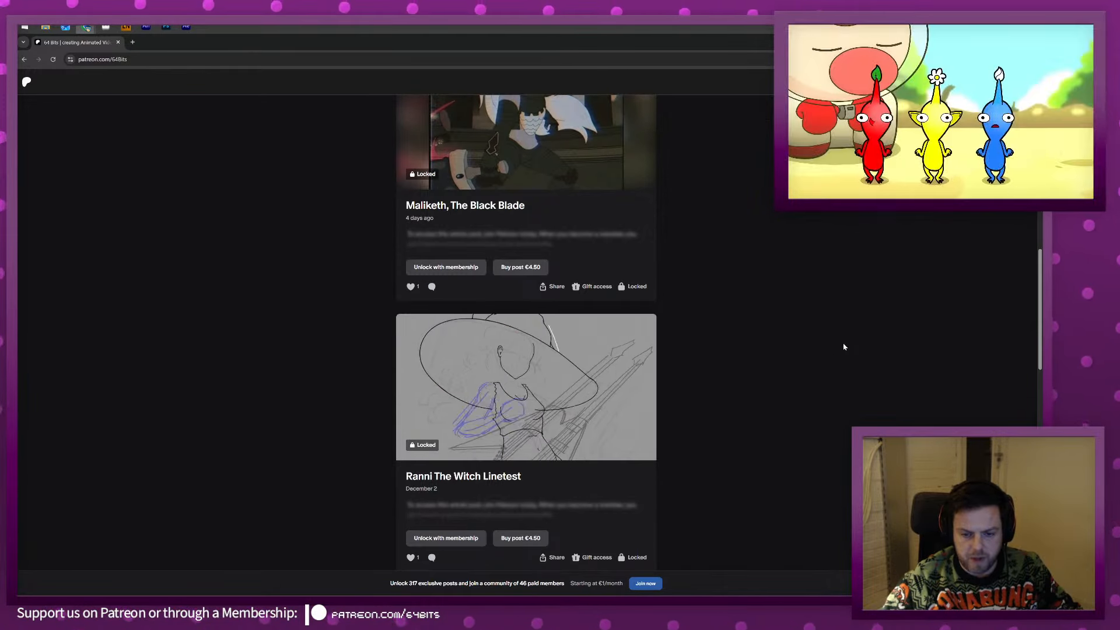
scroll(844, 346, down, 1)
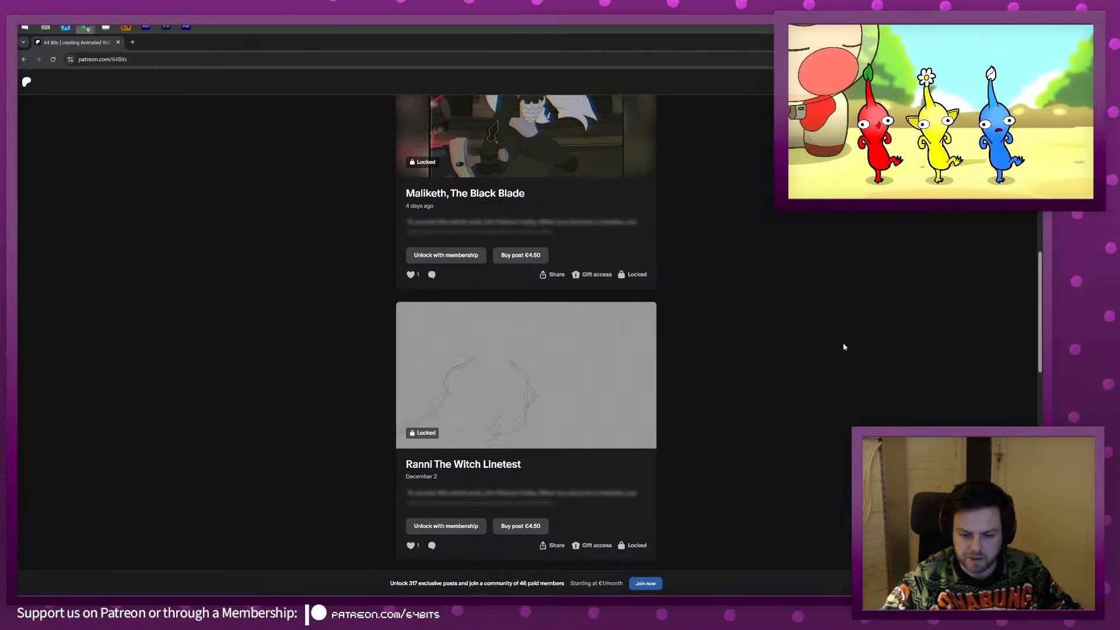
scroll(843, 347, down, 5)
scroll(843, 346, down, 10)
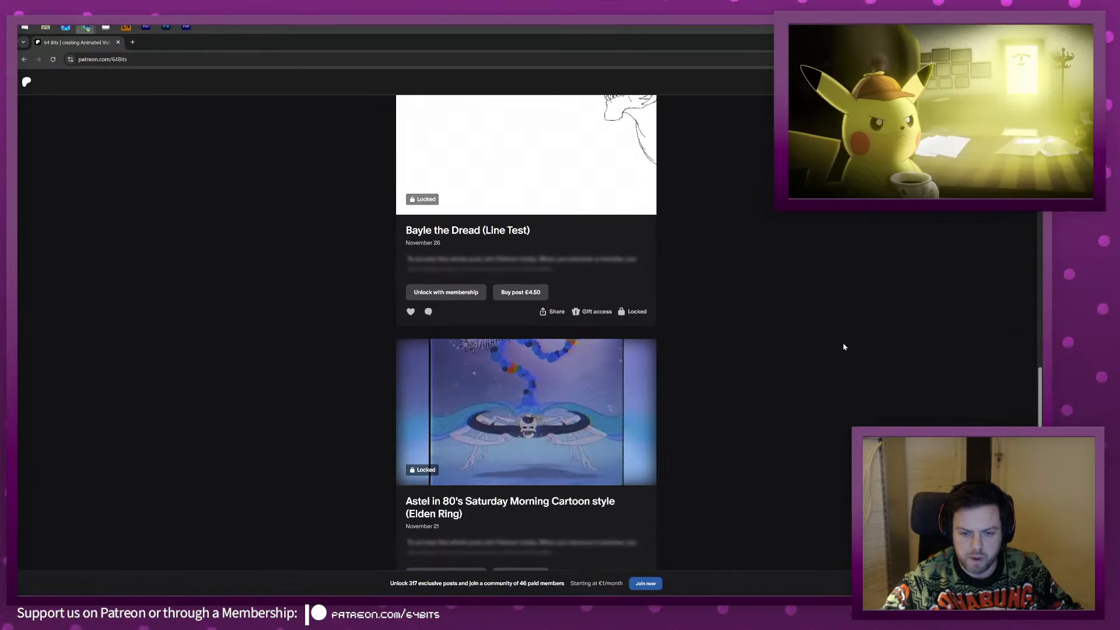
scroll(843, 346, down, 2)
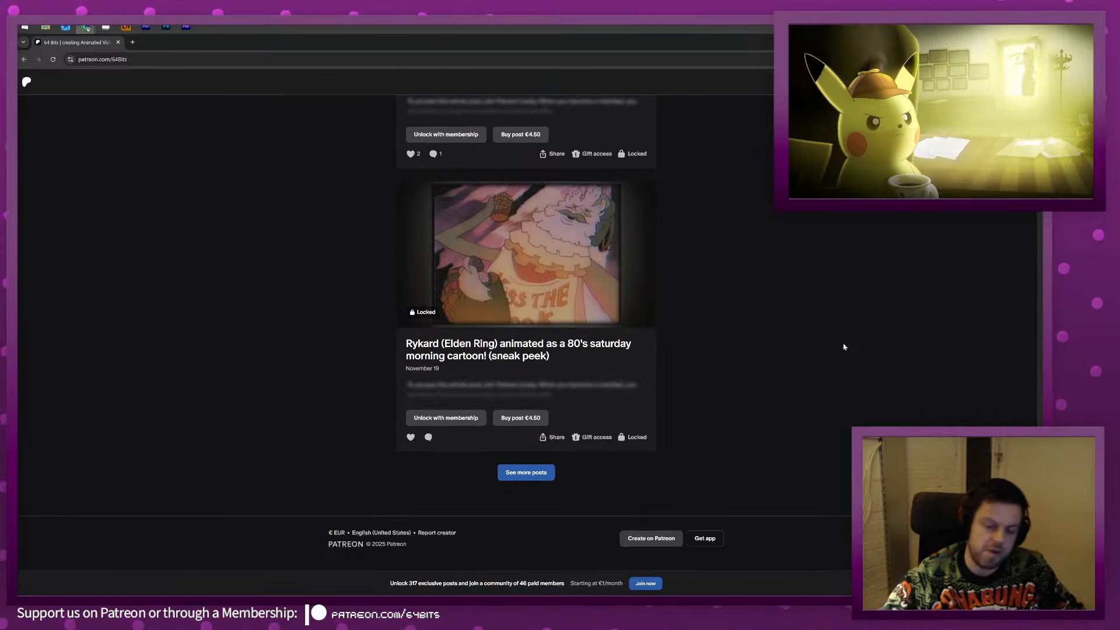
Return to the start of the Patreon page and select its web address.
scroll(843, 346, up, 20)
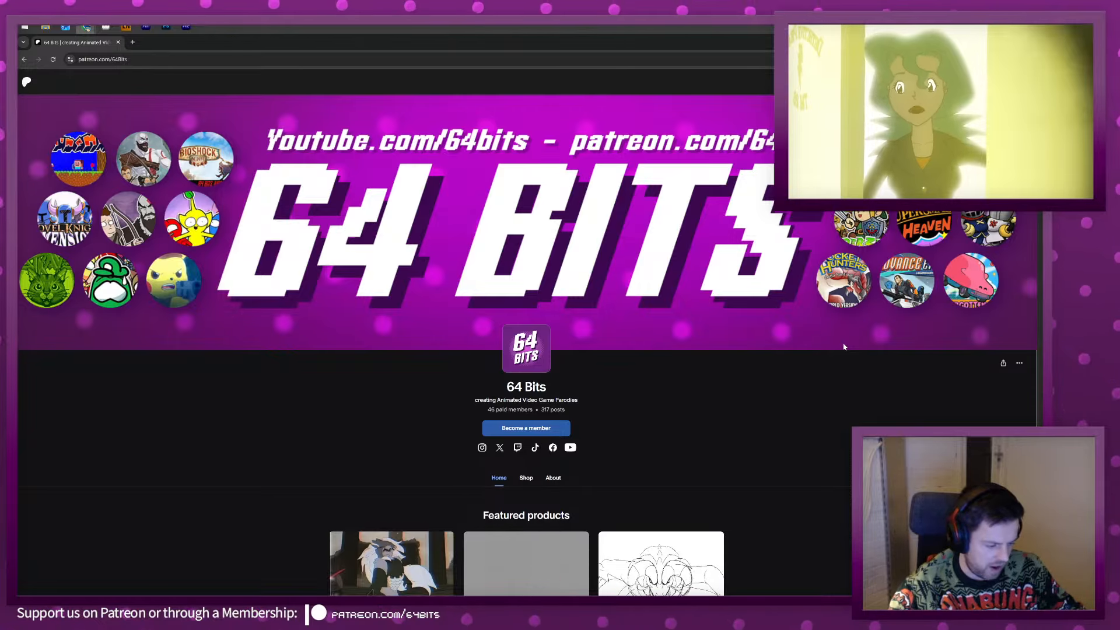
click(133, 59)
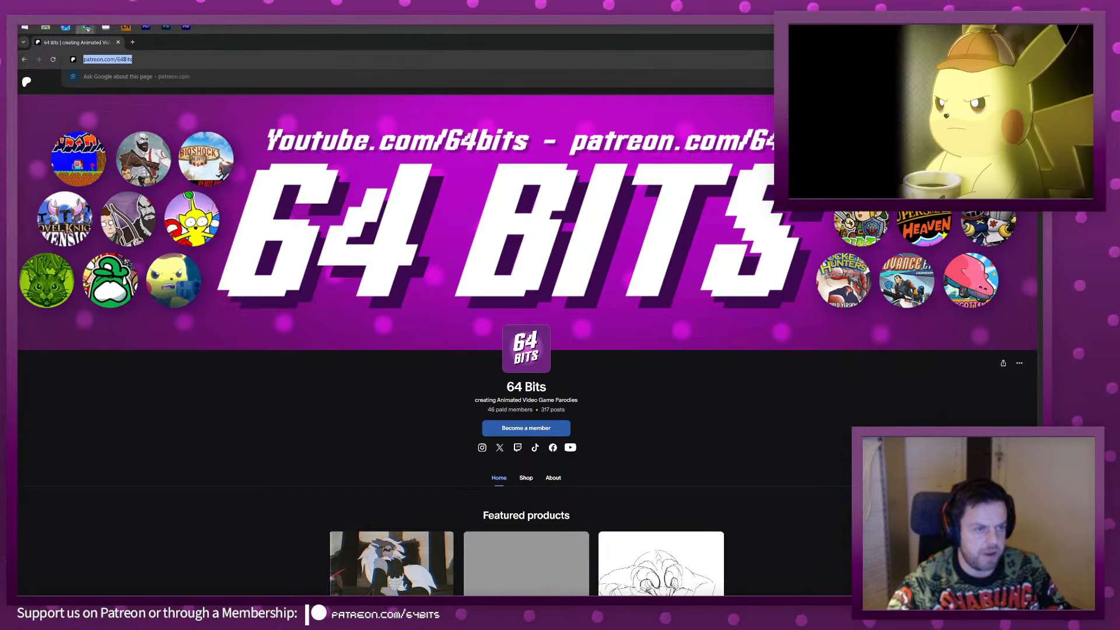
key(alt+Tab)
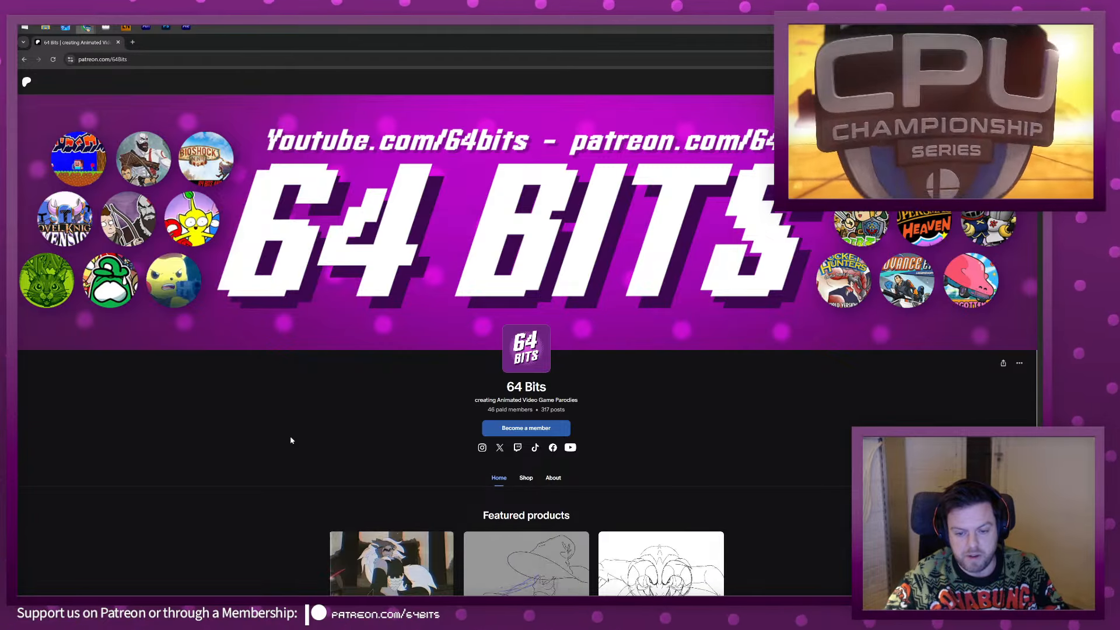
Glance at the Todo List sheet in Chrome, then switch back to the Placidusax composition in After Effects.
key(alt+Tab)
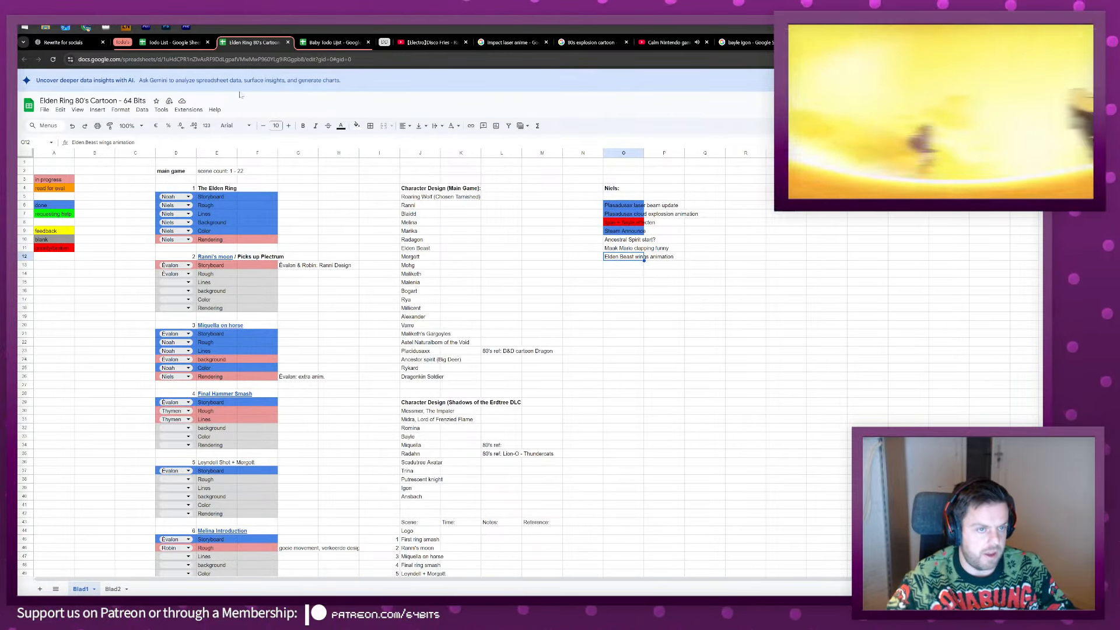
click(173, 42)
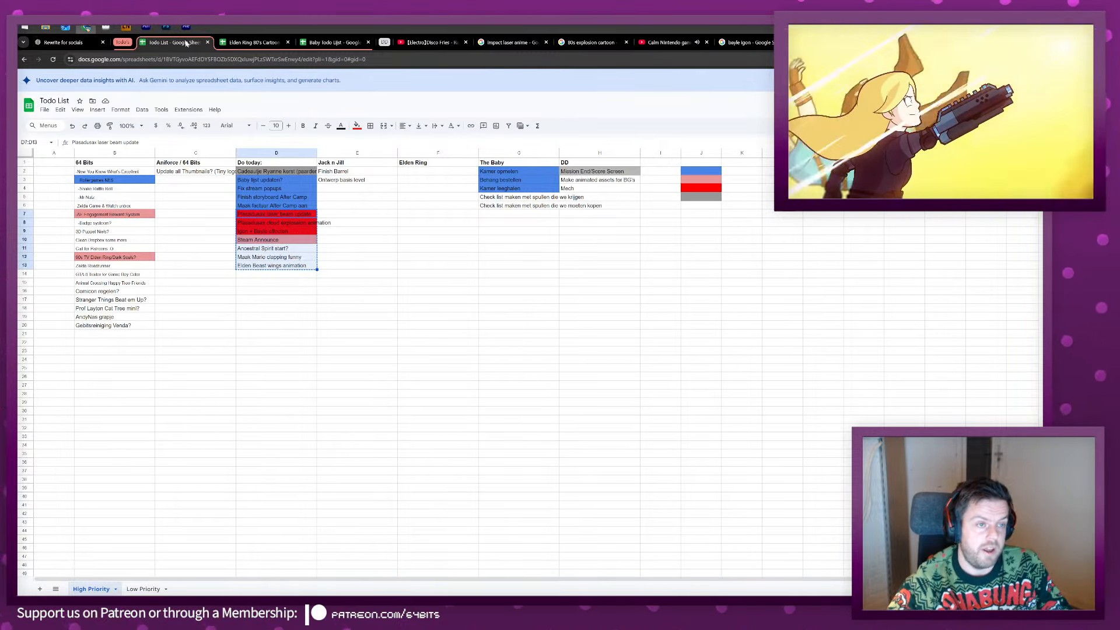
key(alt+Tab)
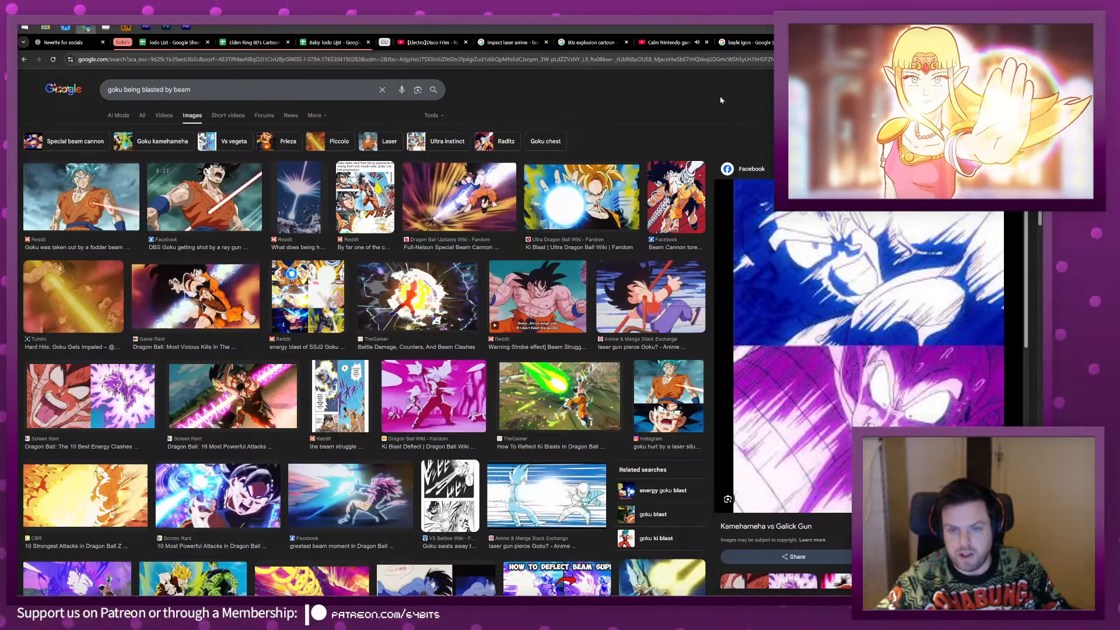
click(185, 27)
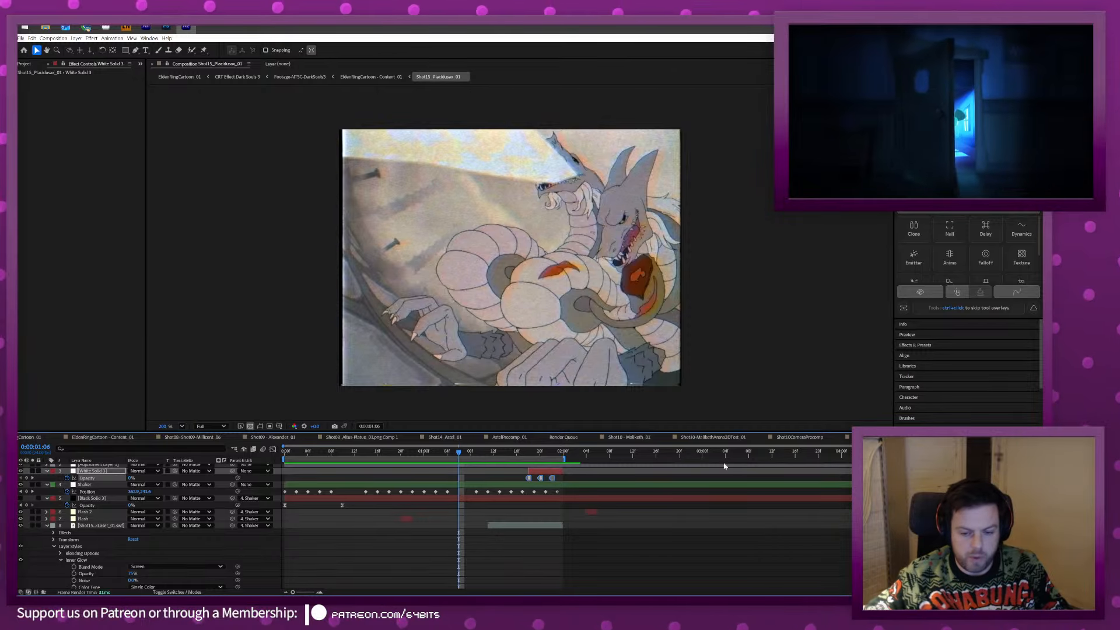